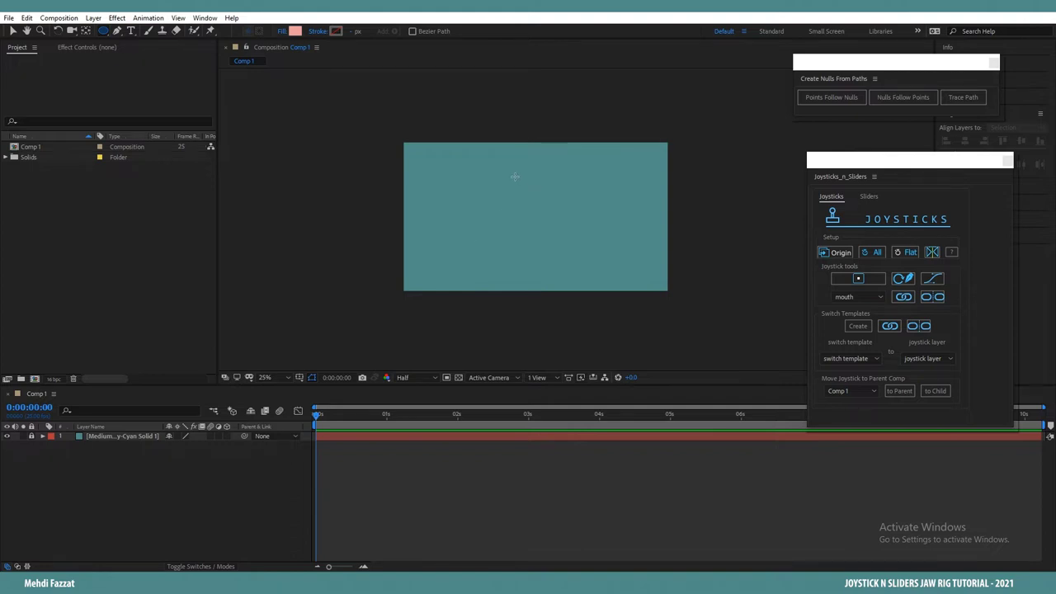
Step: Draw a tall ellipse with a pink fill and no stroke near the middle of the composition
{"action": "left_click_drag", "start_coordinate": [511, 172], "coordinate": [576, 264]}
{"action": "scroll", "coordinate": [581, 263], "scroll_direction": "up", "scroll_amount": 2}
{"action": "key", "text": "v"}
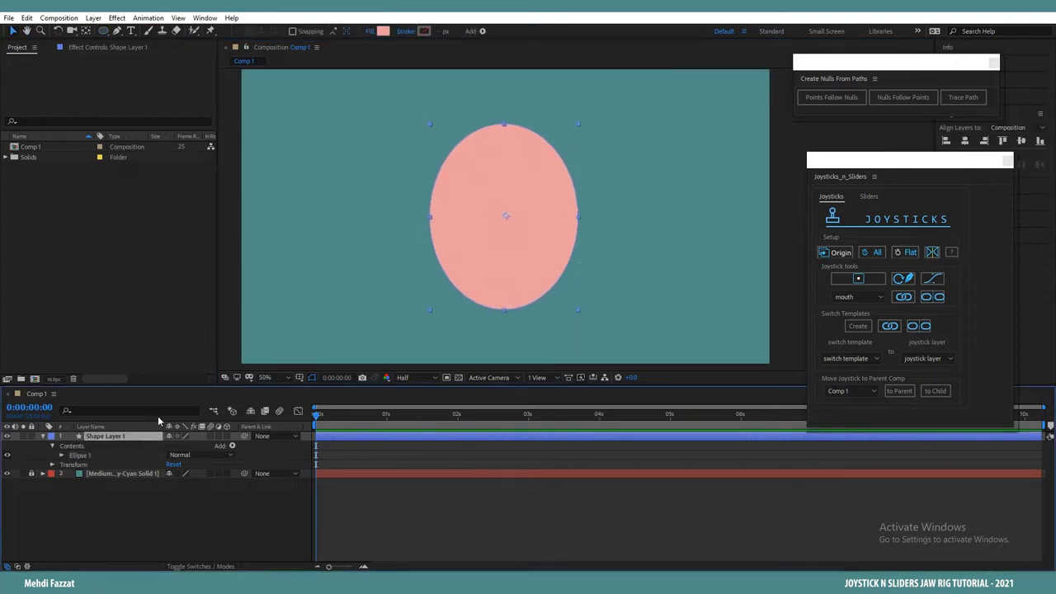
{"action": "left_click", "coordinate": [383, 30]}
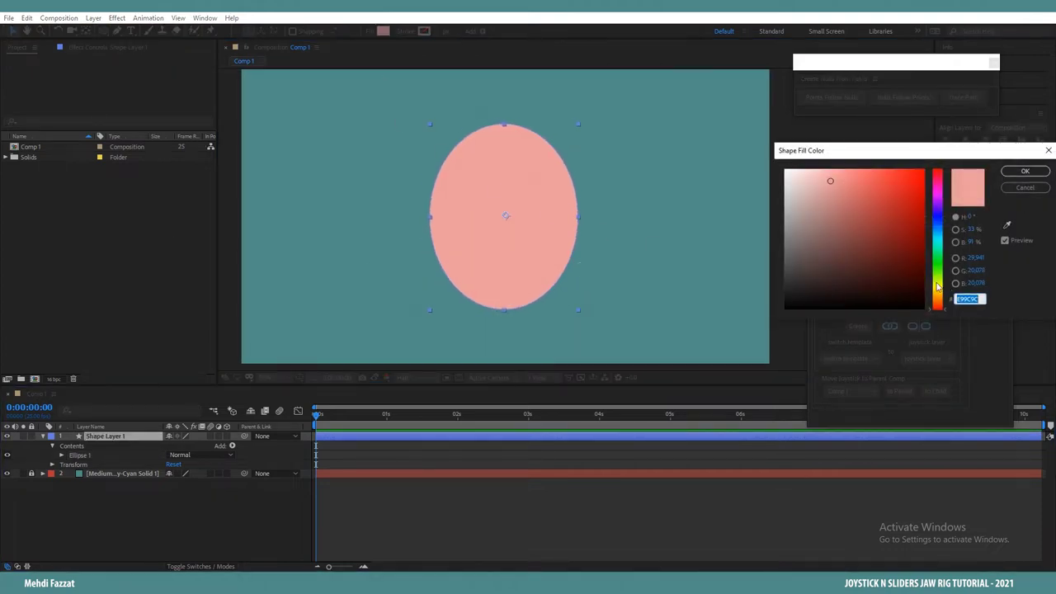
{"action": "left_click", "coordinate": [1024, 170]}
Step: Convert the ellipse's parametric path to a Bezier path
{"action": "left_click", "coordinate": [62, 455]}
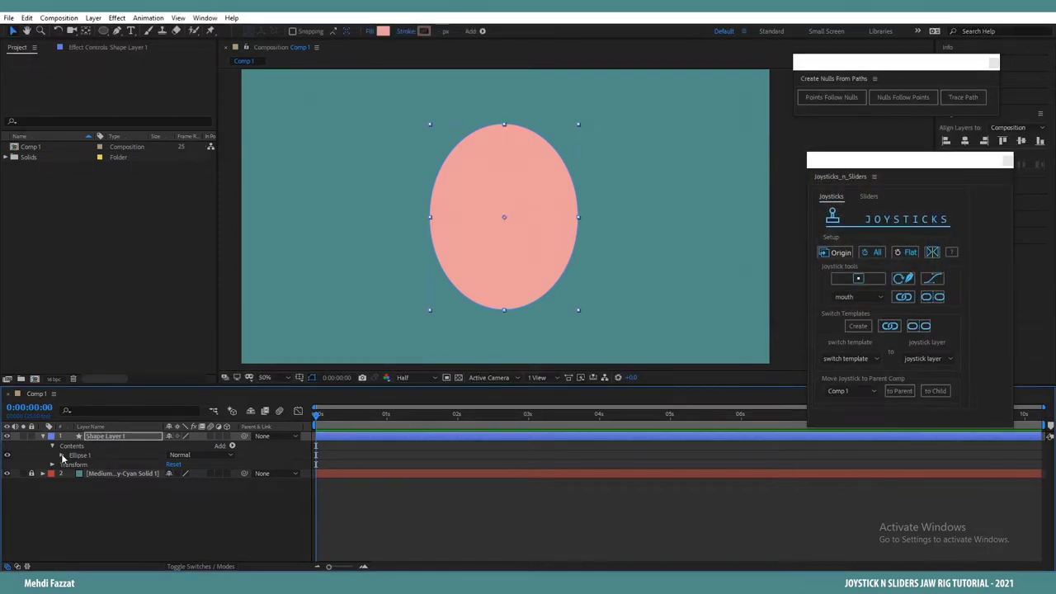
{"action": "left_click", "coordinate": [96, 467]}
{"action": "right_click", "coordinate": [95, 470]}
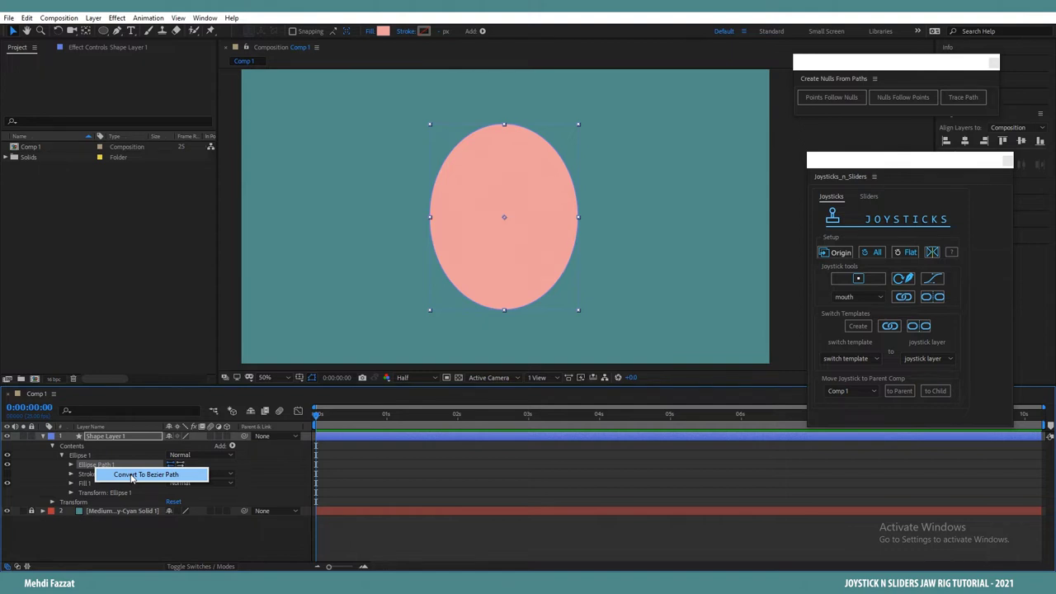
{"action": "left_click", "coordinate": [131, 476]}
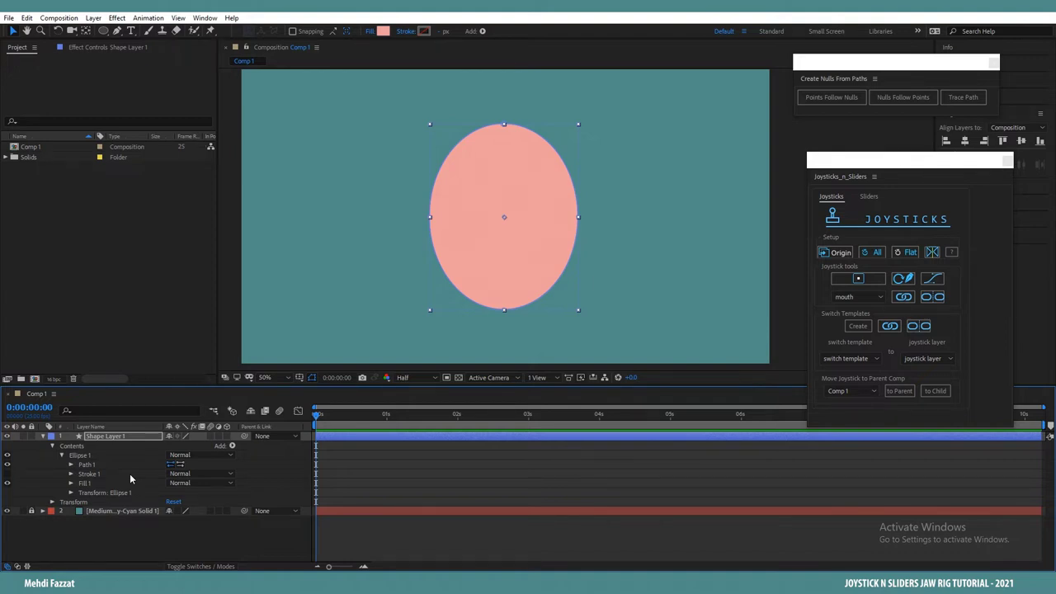
Step: Reshape the ellipse path into a head by narrowing the sides, widening the top curve and raising the bottom point
{"action": "left_click", "coordinate": [94, 467]}
{"action": "left_click", "coordinate": [71, 467]}
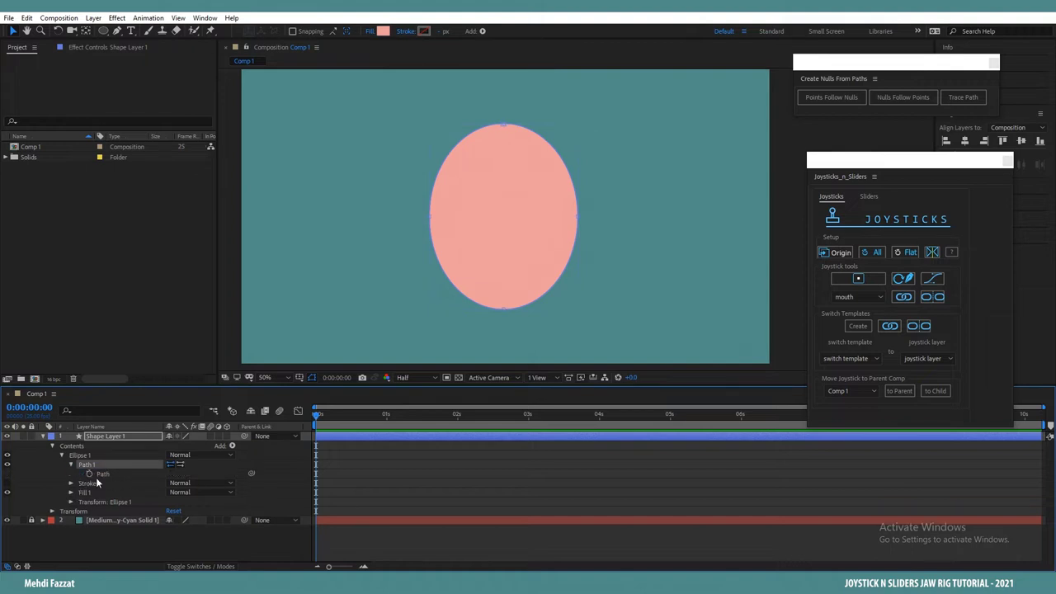
{"action": "left_click_drag", "start_coordinate": [401, 203], "coordinate": [648, 237]}
{"action": "double_click", "coordinate": [579, 217]}
{"action": "left_click_drag", "start_coordinate": [577, 217], "coordinate": [566, 215]}
{"action": "double_click", "coordinate": [524, 178]}
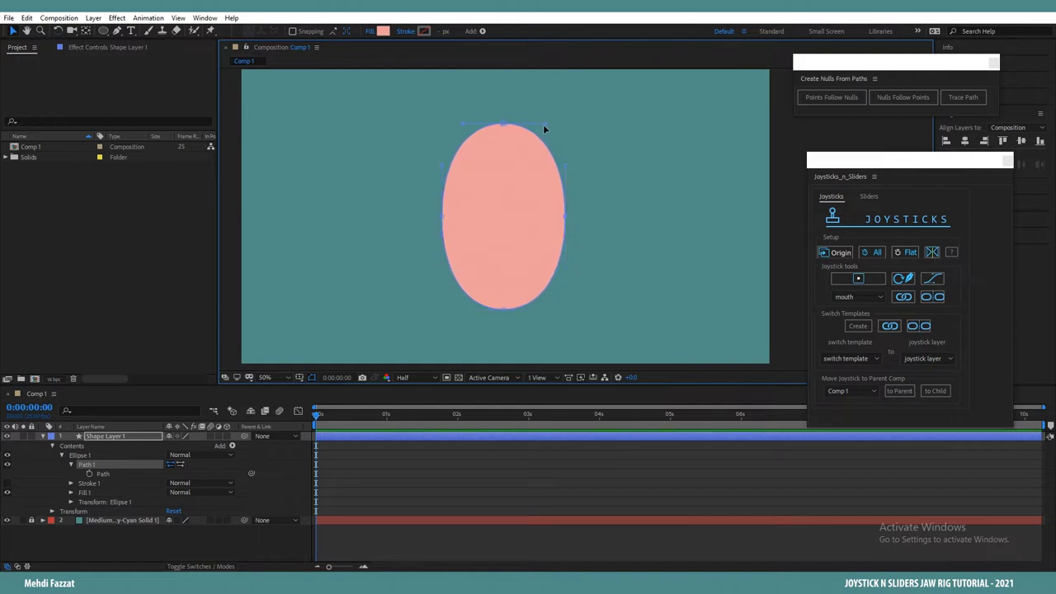
{"action": "left_click_drag", "start_coordinate": [545, 126], "coordinate": [562, 126]}
{"action": "left_click_drag", "start_coordinate": [460, 125], "coordinate": [445, 129]}
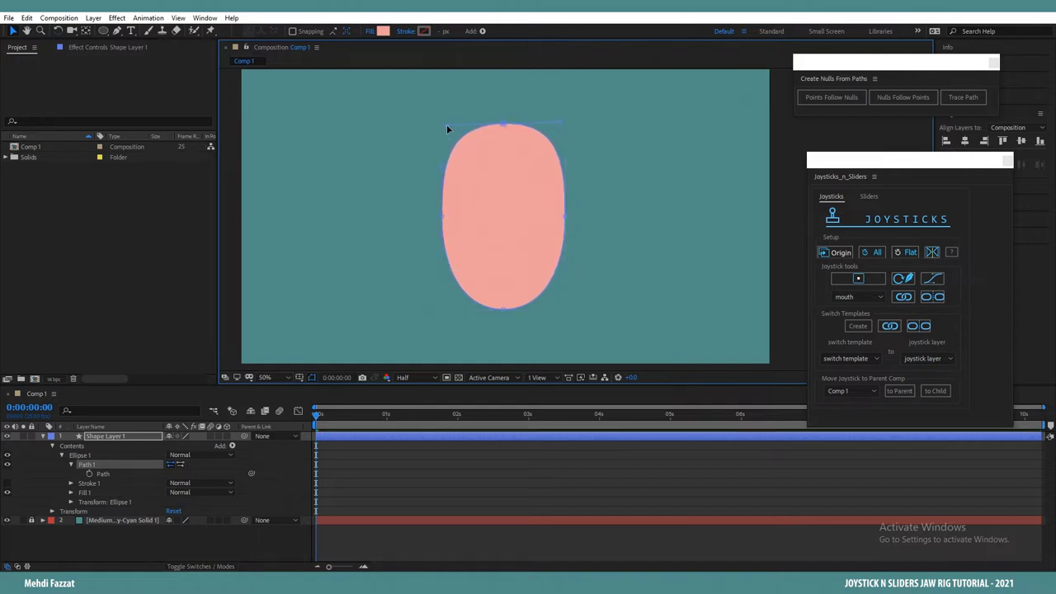
{"action": "left_click_drag", "start_coordinate": [504, 310], "coordinate": [507, 288]}
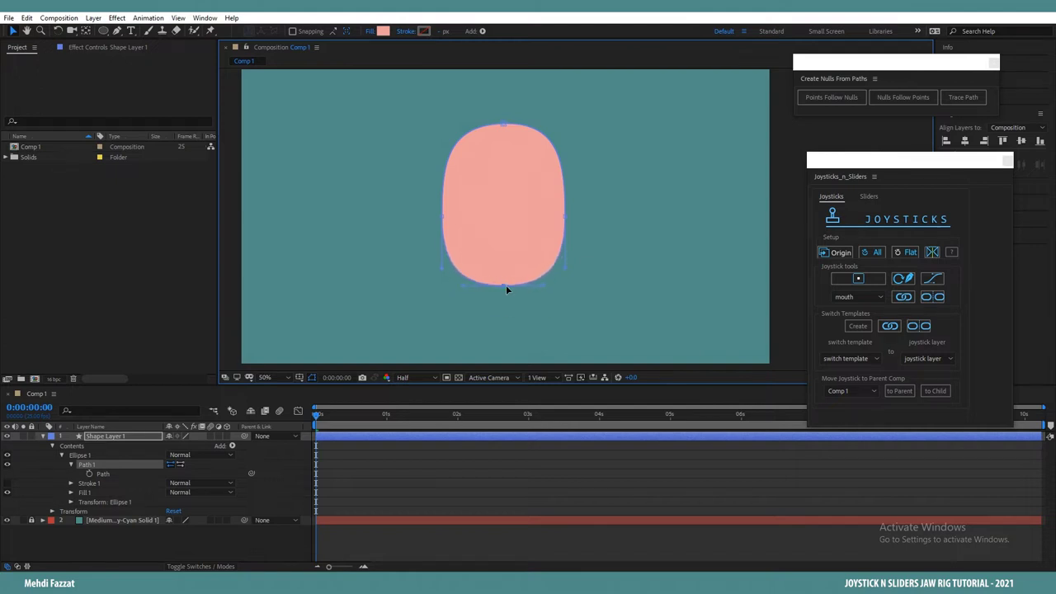
Step: Reopen Create Nulls From Paths and generate nulls that the head path's points follow
{"action": "left_click", "coordinate": [109, 474]}
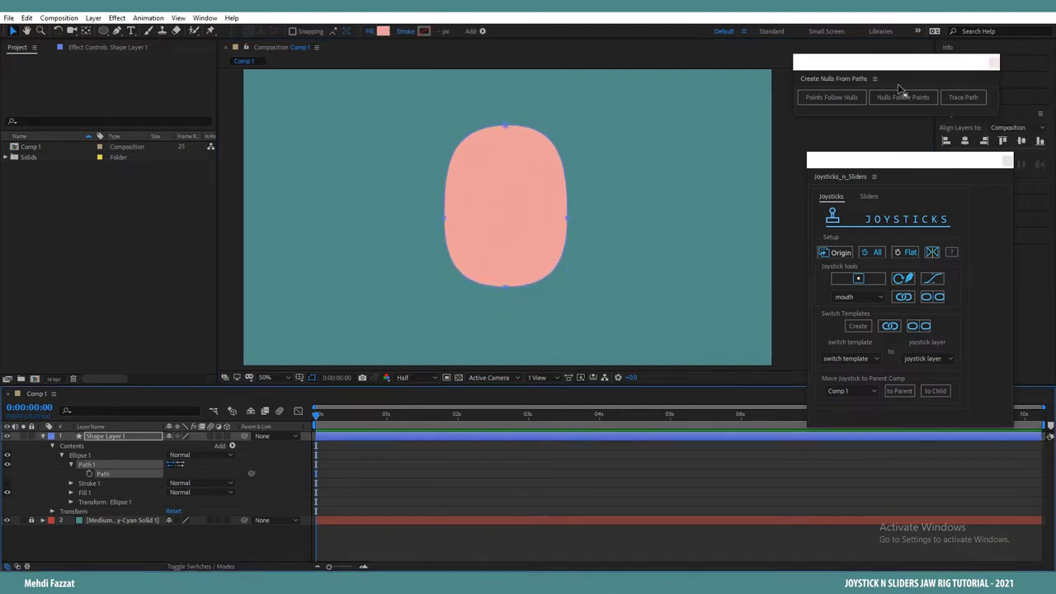
{"action": "left_click_drag", "start_coordinate": [907, 66], "coordinate": [910, 80]}
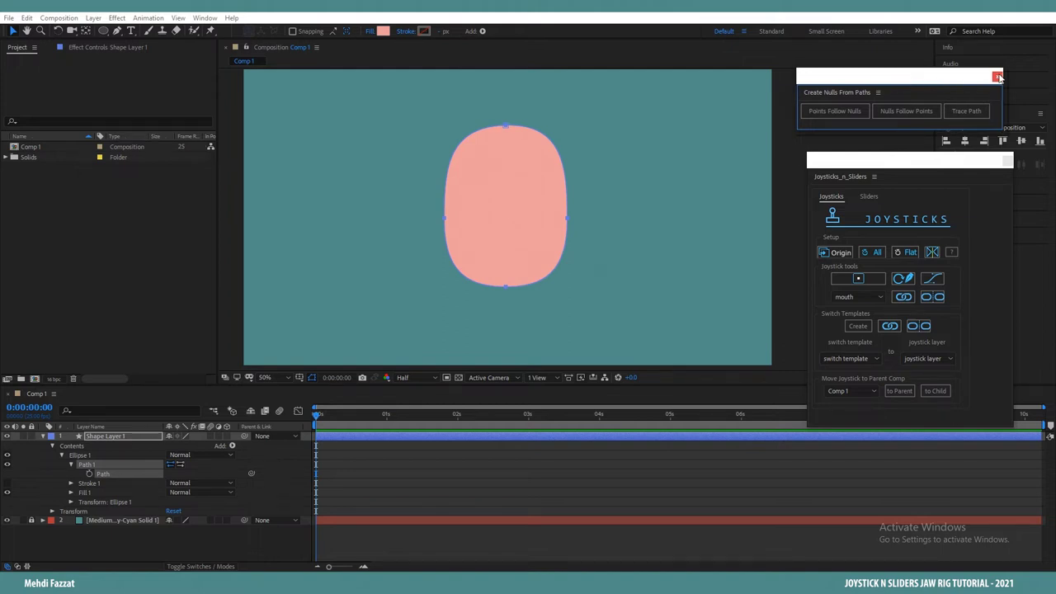
{"action": "left_click", "coordinate": [998, 77]}
{"action": "left_click", "coordinate": [202, 17]}
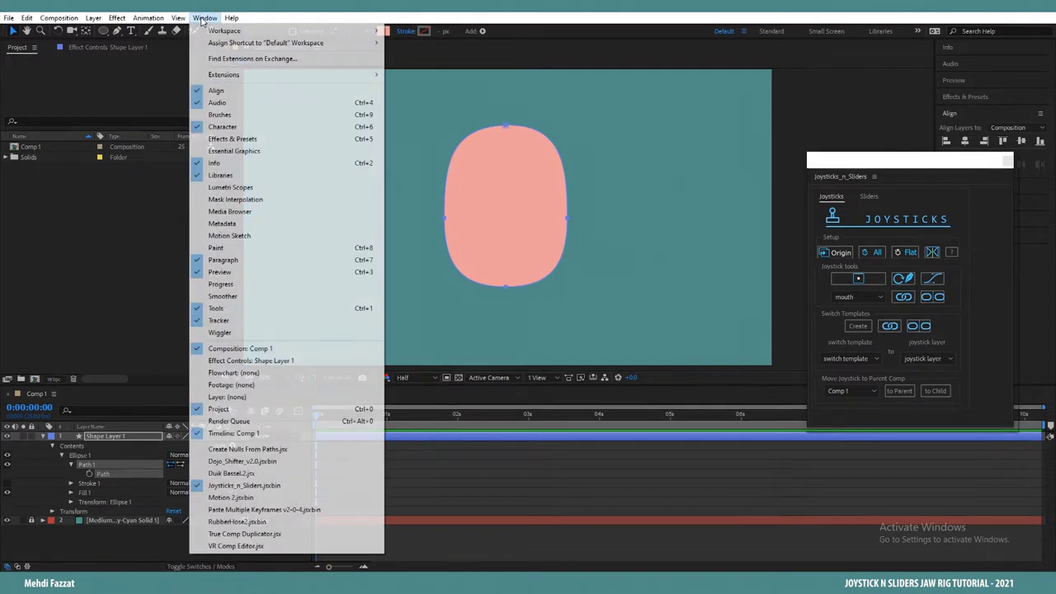
{"action": "left_click", "coordinate": [280, 449]}
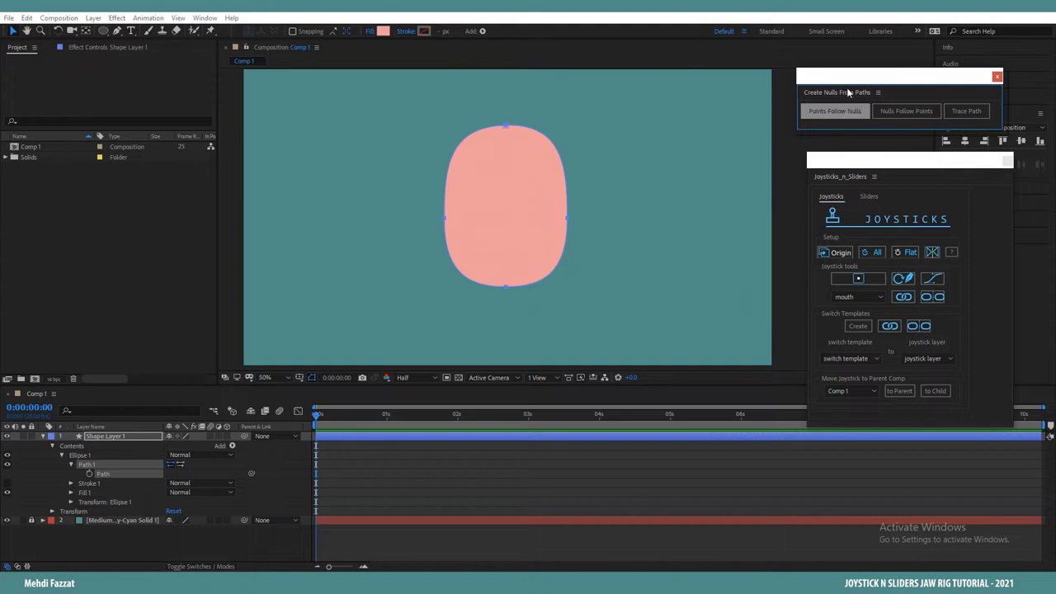
{"action": "mouse_move", "coordinate": [848, 93]}
{"action": "left_mouse_down"}
{"action": "mouse_move", "coordinate": [814, 90]}
{"action": "mouse_move", "coordinate": [857, 97]}
{"action": "left_mouse_up"}
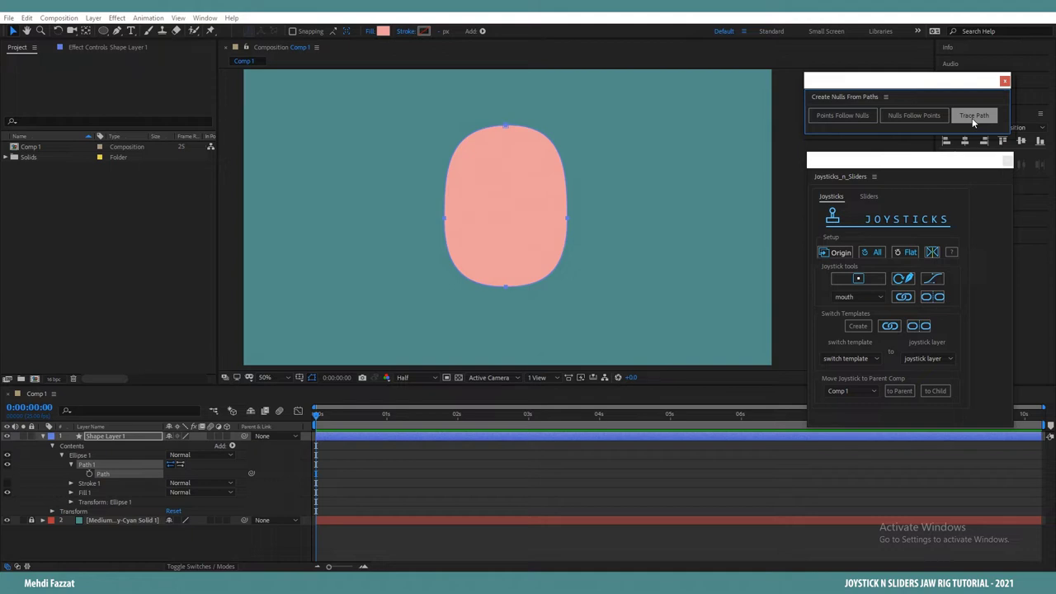
{"action": "left_click", "coordinate": [855, 118]}
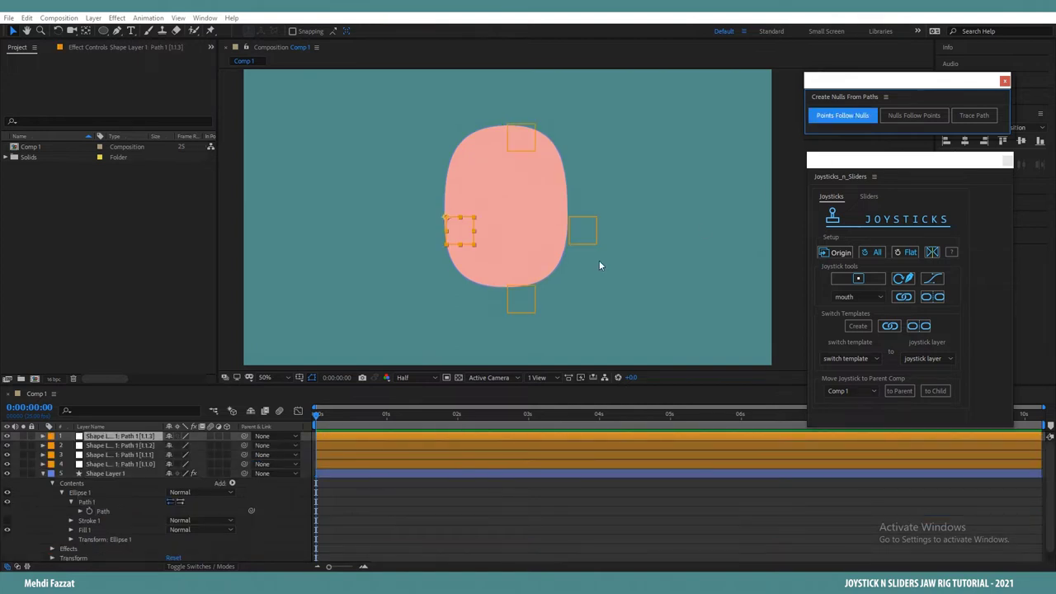
Step: Try deforming the head by moving its left, right and bottom nulls, and undo those moves
{"action": "scroll", "coordinate": [610, 264], "scroll_direction": "up", "scroll_amount": 2}
{"action": "left_click_drag", "start_coordinate": [575, 250], "coordinate": [604, 213]}
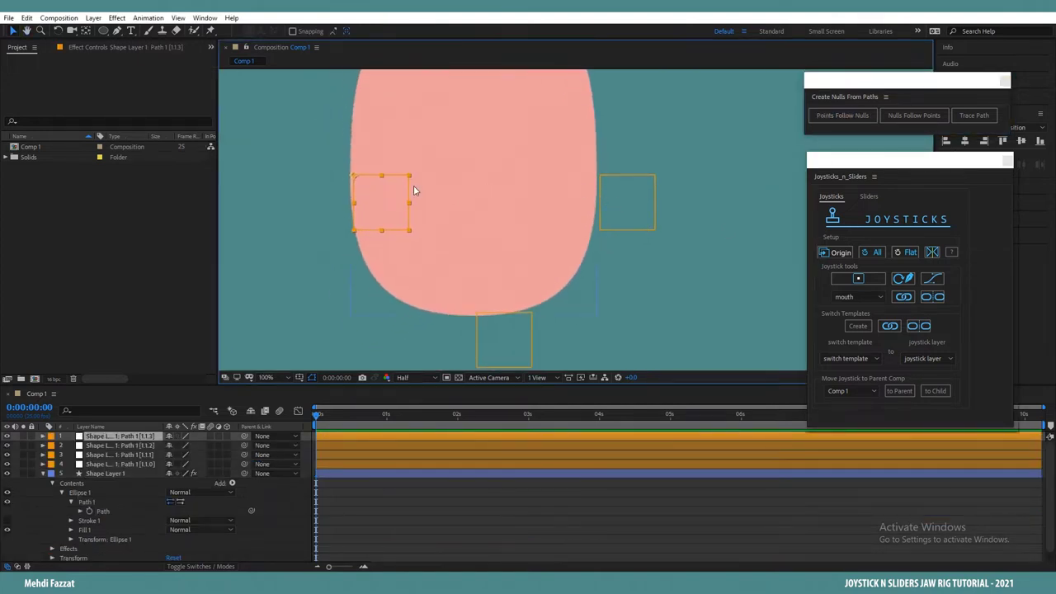
{"action": "left_click_drag", "start_coordinate": [354, 180], "coordinate": [299, 168]}
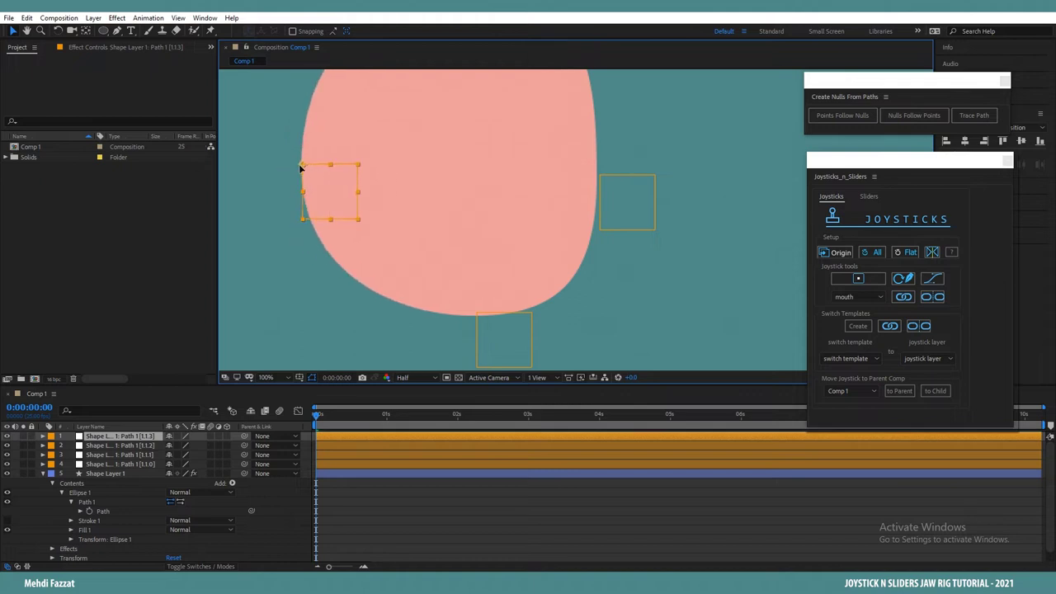
{"action": "left_click", "coordinate": [604, 177]}
{"action": "left_click_drag", "start_coordinate": [605, 177], "coordinate": [689, 158]}
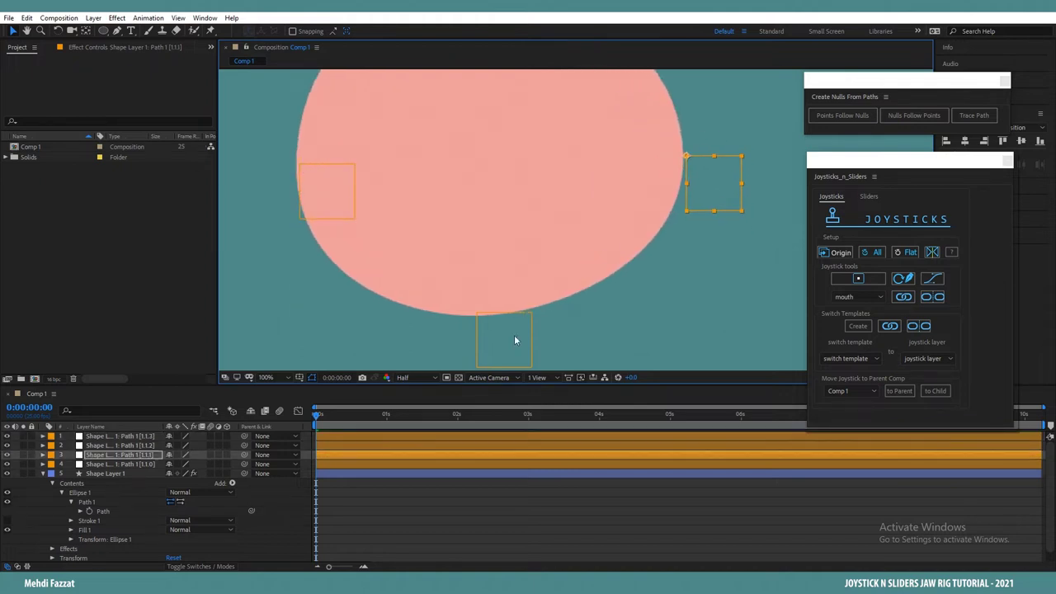
{"action": "left_click", "coordinate": [531, 315]}
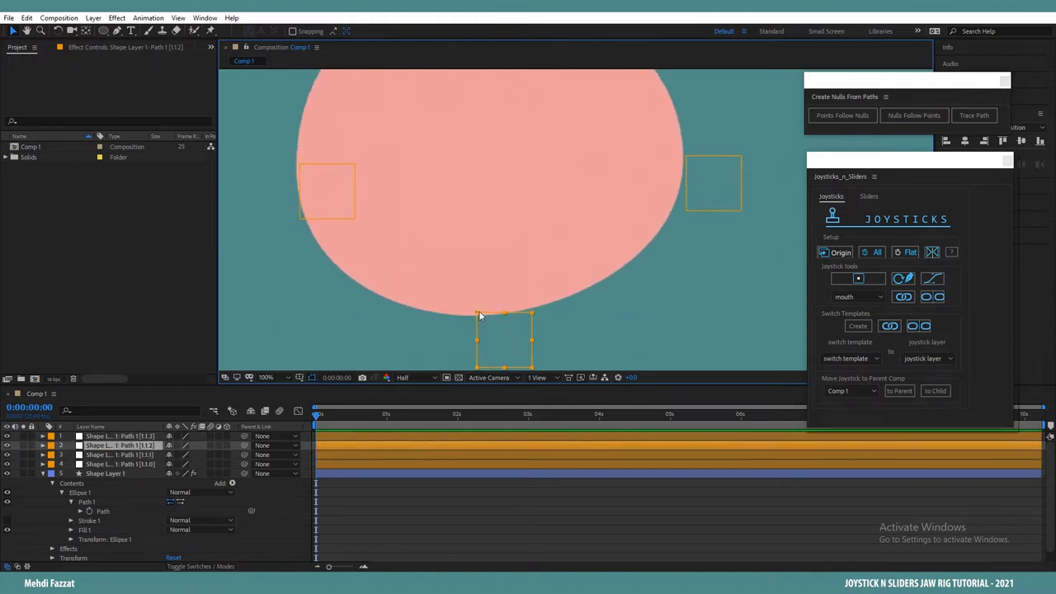
{"action": "left_click_drag", "start_coordinate": [481, 314], "coordinate": [456, 309]}
{"action": "key", "text": "ctrl+z"}
{"action": "key", "text": "ctrl+z"}
{"action": "key", "text": "ctrl+z"}
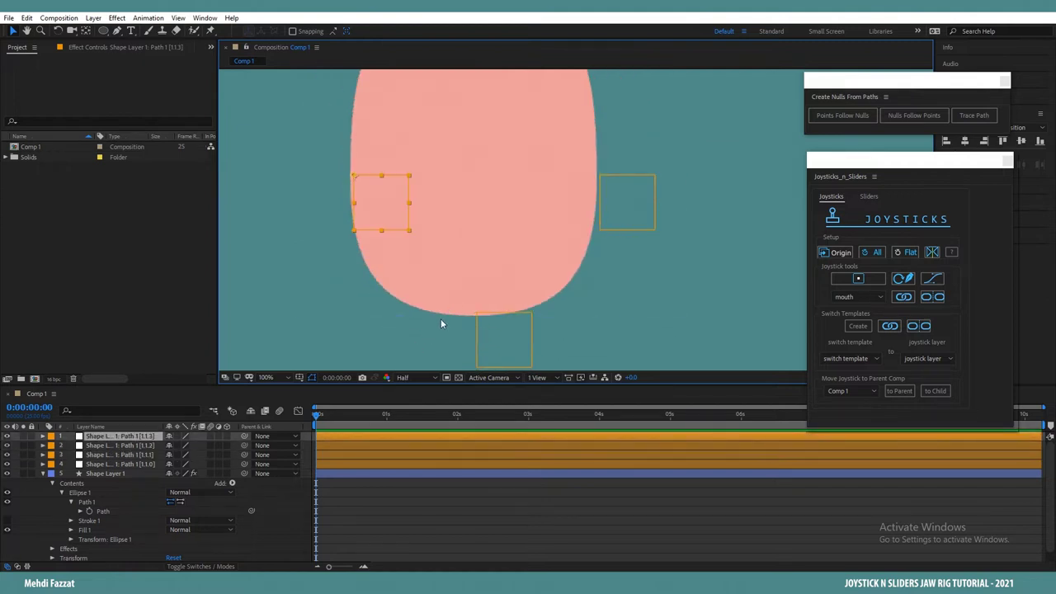
Step: Inspect how the nulls line up with the head's outline and undo their creation
{"action": "scroll", "coordinate": [624, 192], "scroll_direction": "up", "scroll_amount": 1}
{"action": "left_click_drag", "start_coordinate": [629, 170], "coordinate": [649, 233]}
{"action": "scroll", "coordinate": [634, 203], "scroll_direction": "down", "scroll_amount": 2}
{"action": "scroll", "coordinate": [575, 222], "scroll_direction": "up", "scroll_amount": 2}
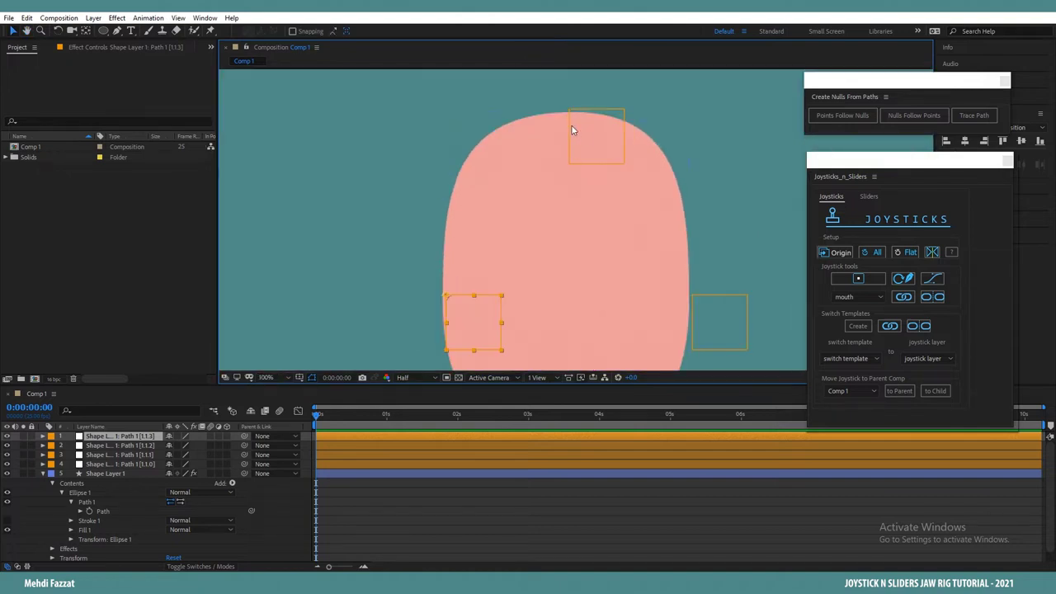
{"action": "scroll", "coordinate": [585, 206], "scroll_direction": "down", "scroll_amount": 2}
{"action": "left_click_drag", "start_coordinate": [608, 275], "coordinate": [598, 242]}
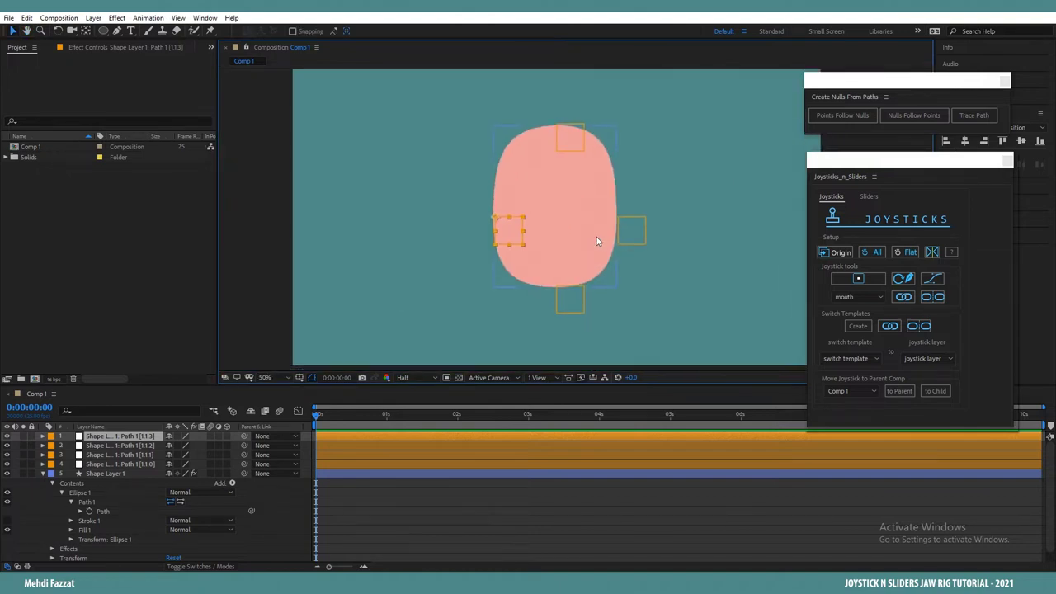
{"action": "key", "text": "ctrl+z"}
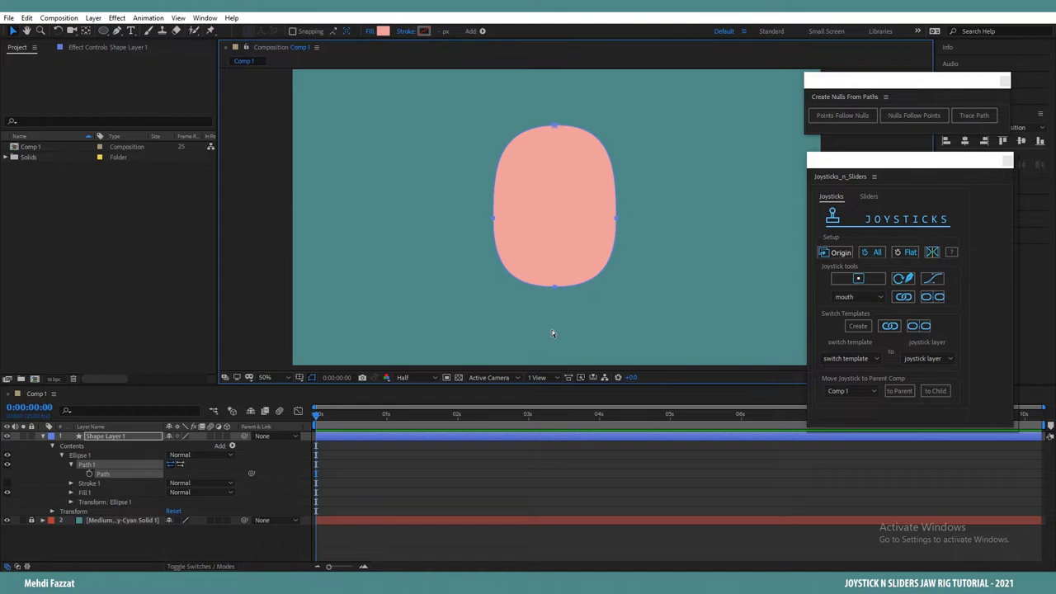
Step: Set the position in Ellipse 1's own transform group to 0,0
{"action": "left_click", "coordinate": [357, 503]}
{"action": "left_click", "coordinate": [71, 502]}
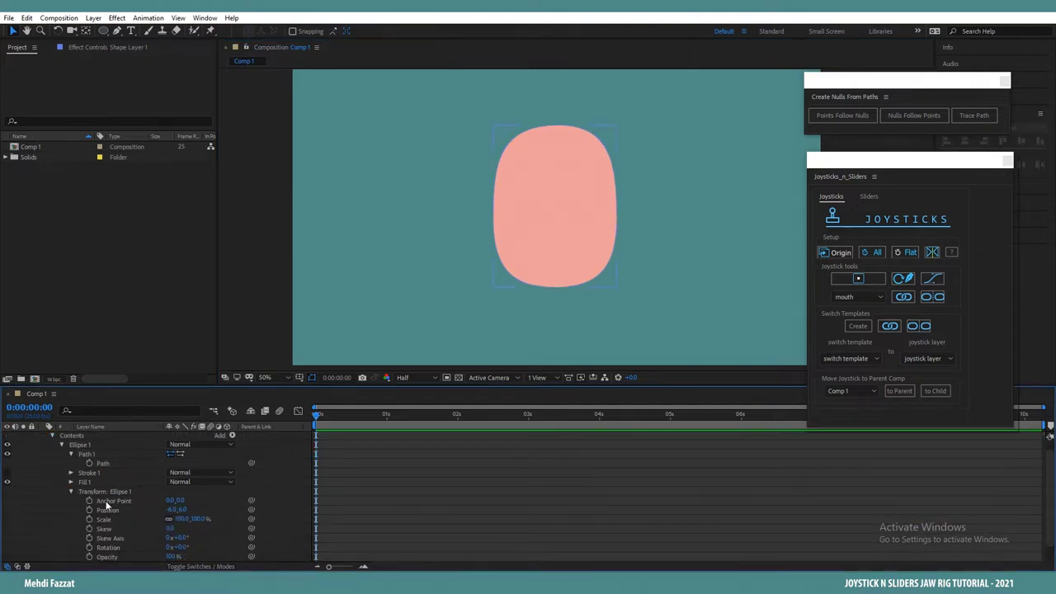
{"action": "left_click", "coordinate": [173, 511]}
{"action": "left_click", "coordinate": [196, 511]}
{"action": "left_click", "coordinate": [187, 510]}
{"action": "type", "text": "00"}
{"action": "key", "text": "Return"}
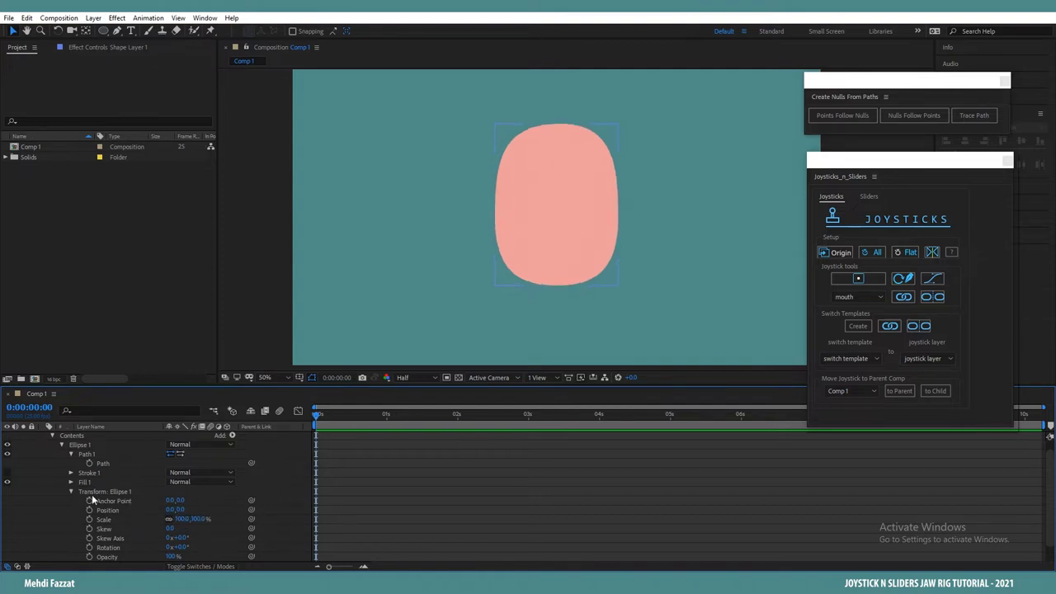
{"action": "left_click", "coordinate": [71, 491]}
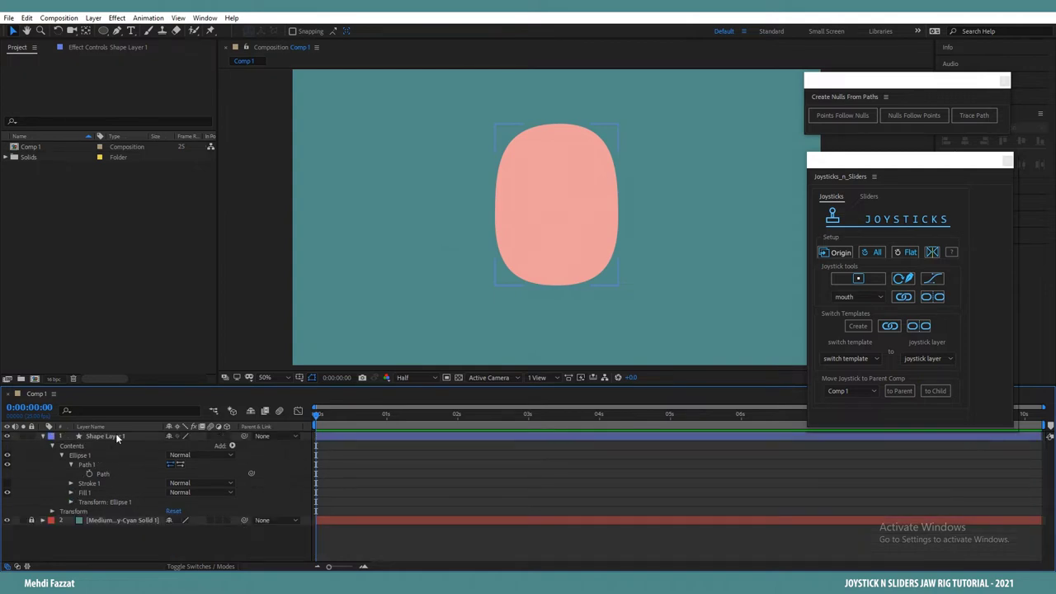
Step: Create nulls for the head's path with Points Follow Nulls
{"action": "left_click", "coordinate": [115, 472]}
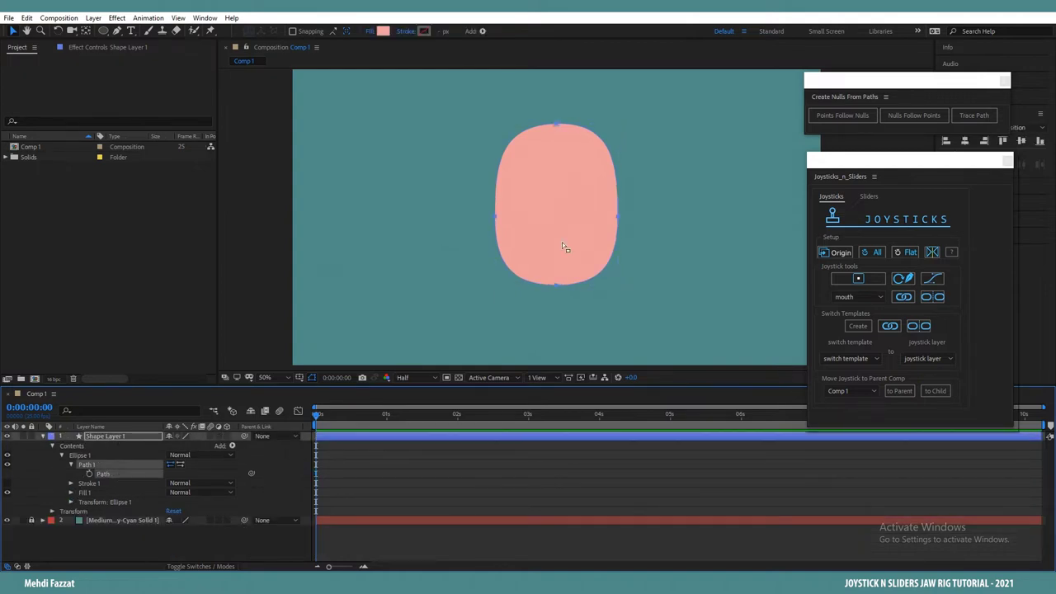
{"action": "left_click", "coordinate": [843, 115]}
{"action": "scroll", "coordinate": [637, 268], "scroll_direction": "up", "scroll_amount": 2}
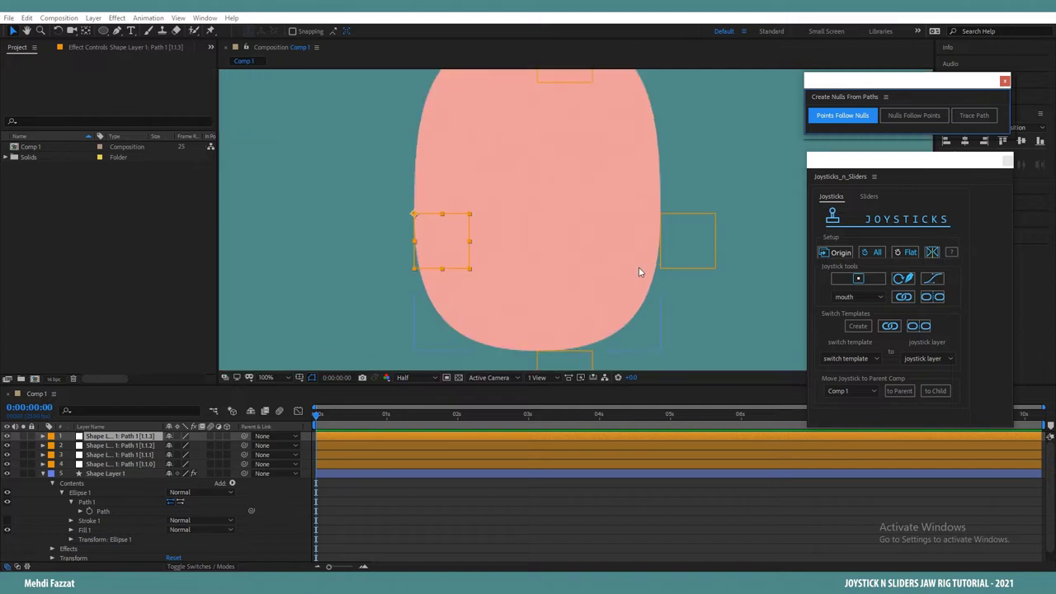
{"action": "scroll", "coordinate": [664, 236], "scroll_direction": "down", "scroll_amount": 2}
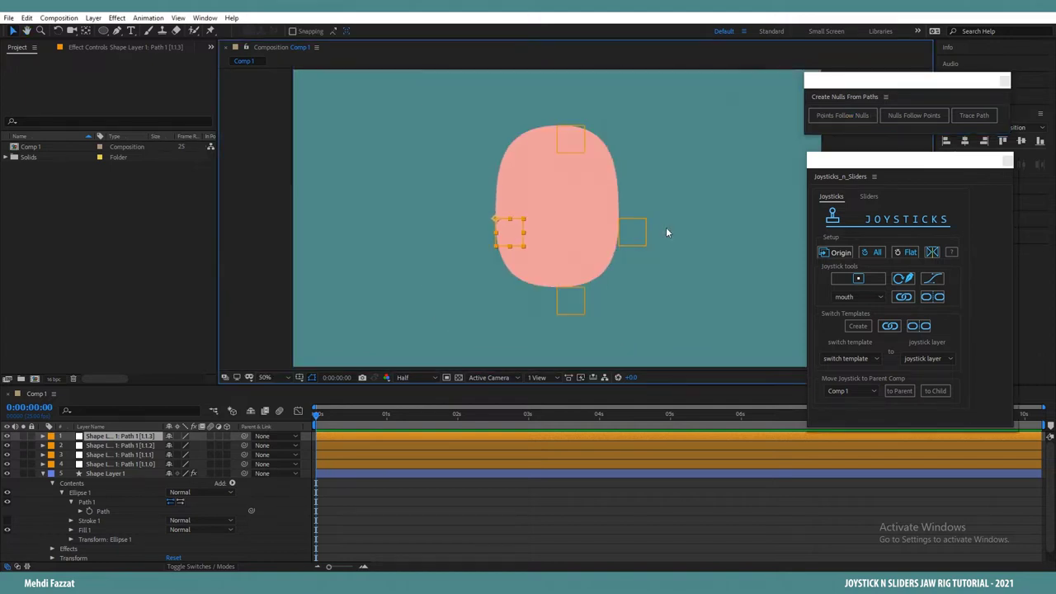
{"action": "left_click", "coordinate": [666, 227]}
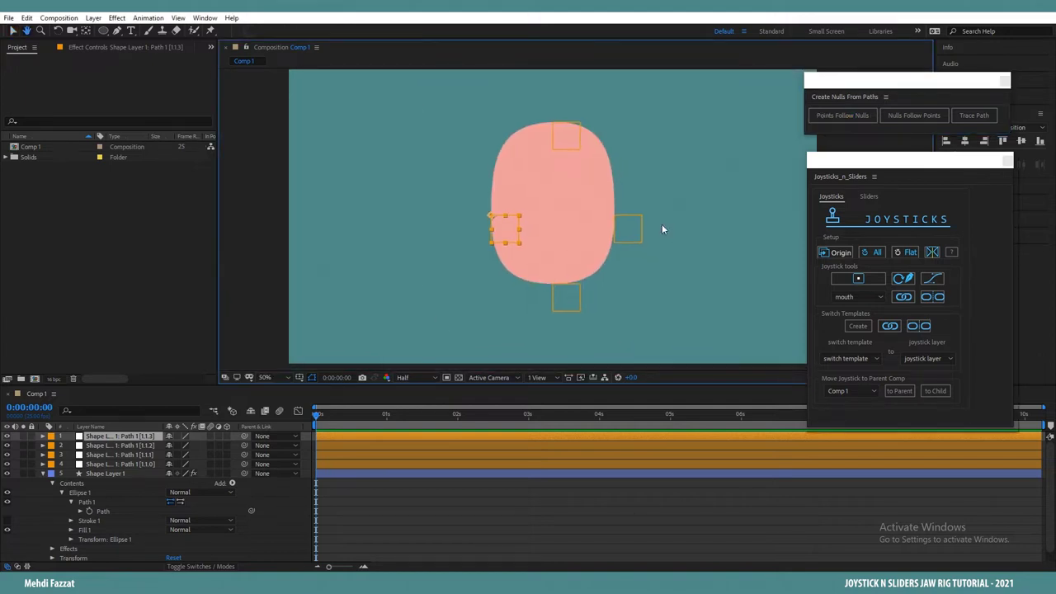
Step: Set the label colour of all four path null layers to Red
{"action": "left_click", "coordinate": [116, 436]}
{"action": "left_click", "coordinate": [97, 465], "text": "shift"}
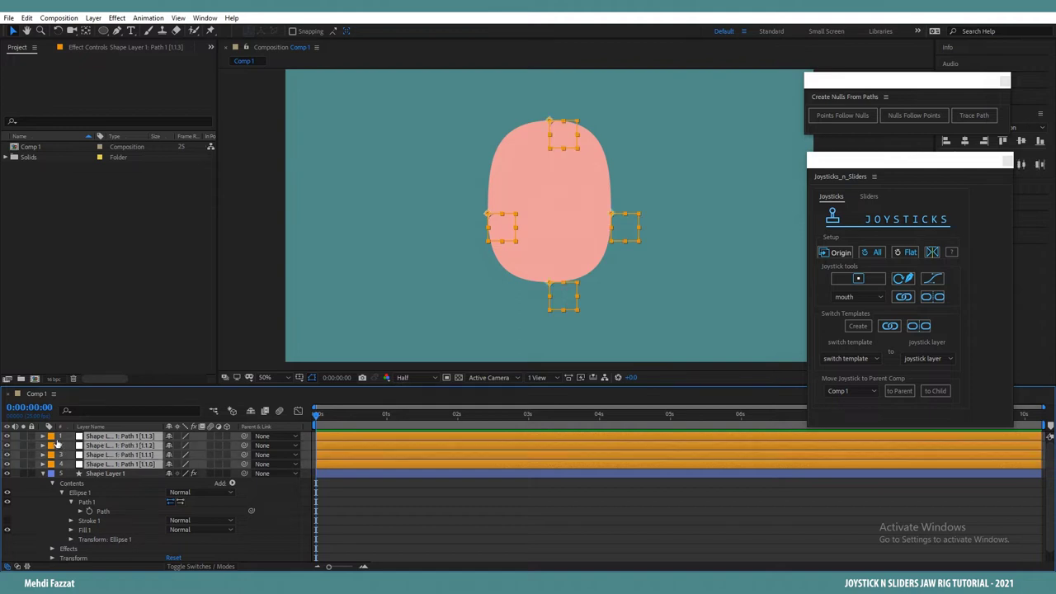
{"action": "left_click", "coordinate": [52, 445]}
{"action": "left_click", "coordinate": [72, 251]}
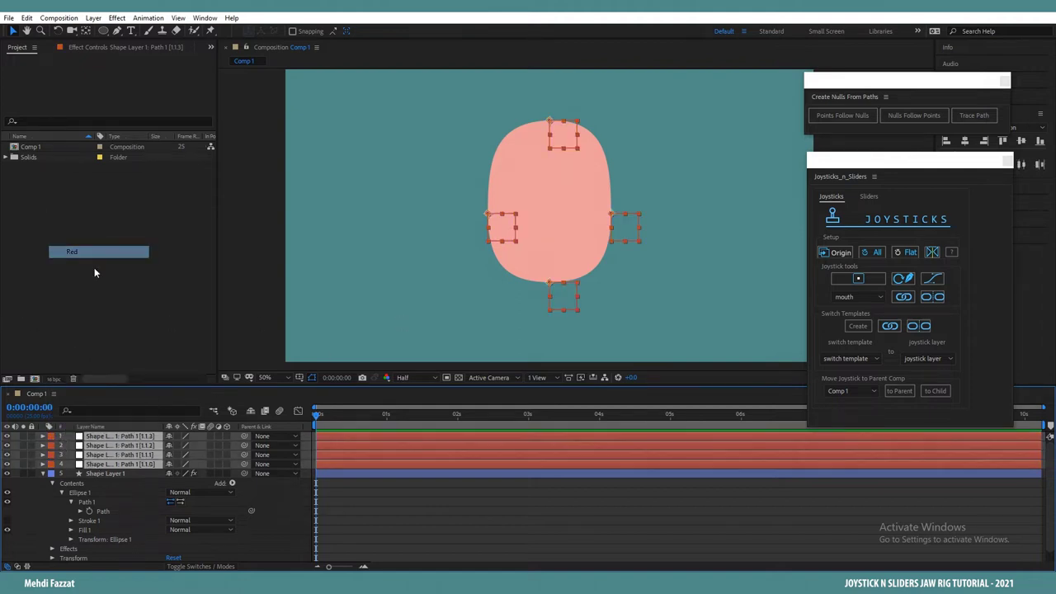
Step: Rename the null on the head's left edge as R and the one at its bottom as D
{"action": "left_click", "coordinate": [124, 435]}
{"action": "key", "text": "Return"}
{"action": "type", "text": "R"}
{"action": "key", "text": "Return"}
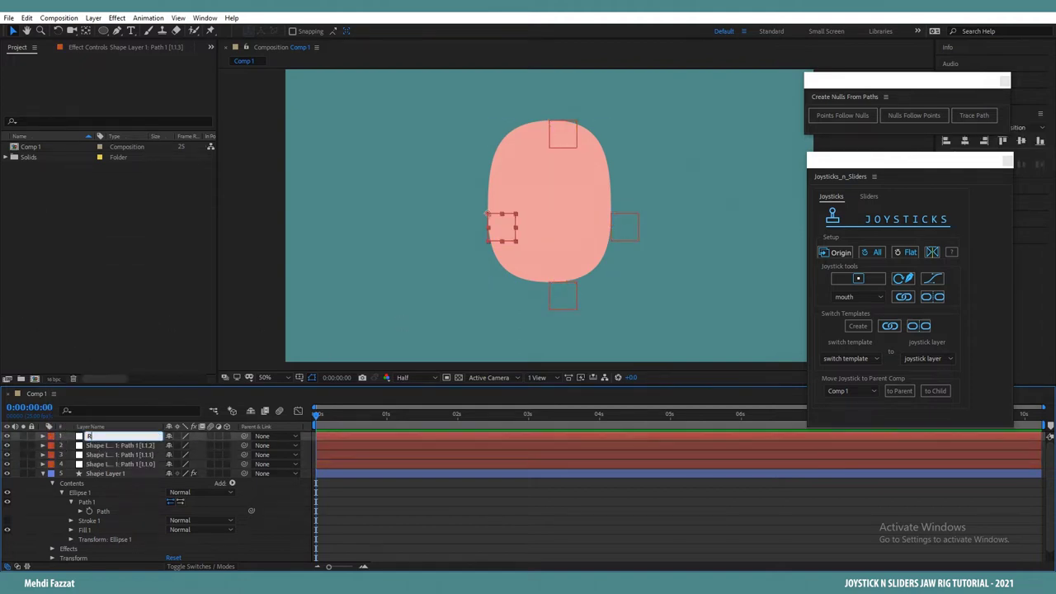
{"action": "left_click", "coordinate": [124, 445]}
{"action": "key", "text": "Return"}
{"action": "type", "text": "D"}
{"action": "key", "text": "Return"}
Step: Rename the null on the head's right edge as L and the one at its top as U
{"action": "left_click", "coordinate": [100, 455]}
{"action": "key", "text": "Return"}
{"action": "type", "text": "L"}
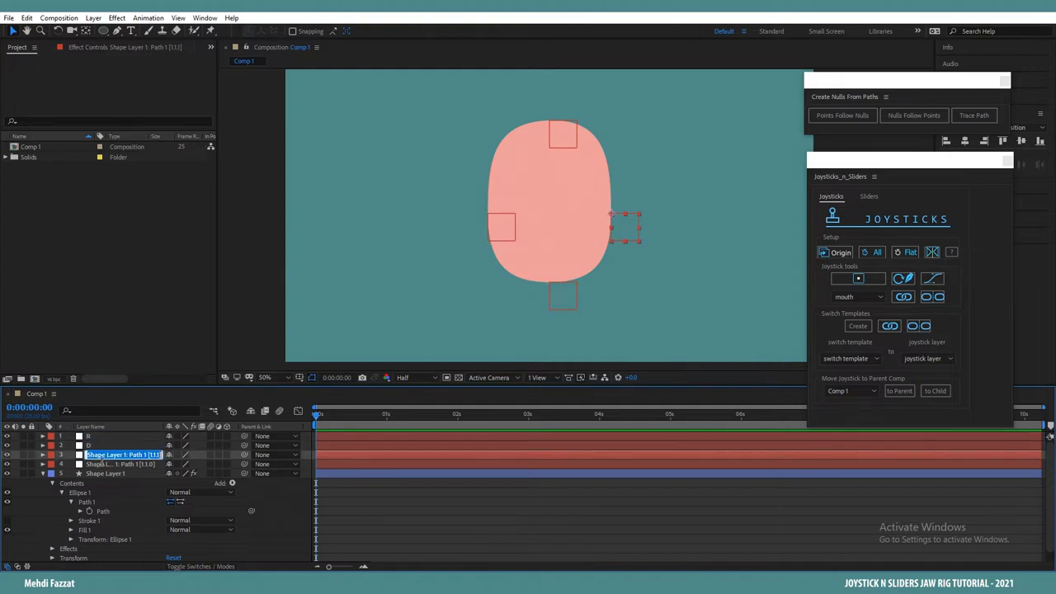
{"action": "key", "text": "Return"}
{"action": "left_click", "coordinate": [99, 464]}
{"action": "key", "text": "Return"}
{"action": "type", "text": "U"}
{"action": "key", "text": "Return"}
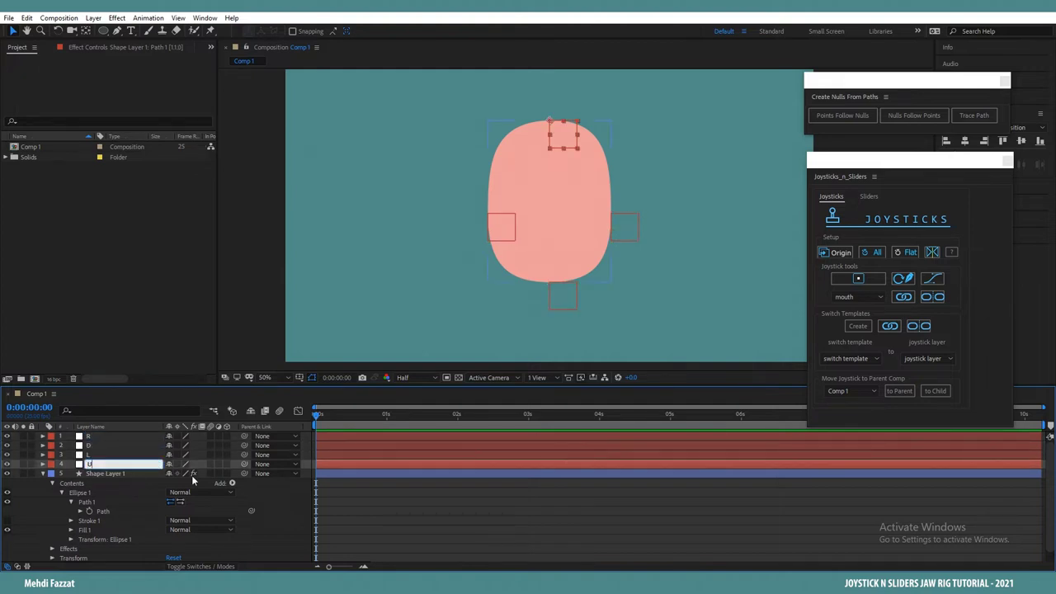
Step: Collapse the head's shape layer and rename it as FACE
{"action": "left_click", "coordinate": [269, 501]}
{"action": "left_click", "coordinate": [43, 474]}
{"action": "left_click", "coordinate": [105, 474]}
{"action": "key", "text": "Return"}
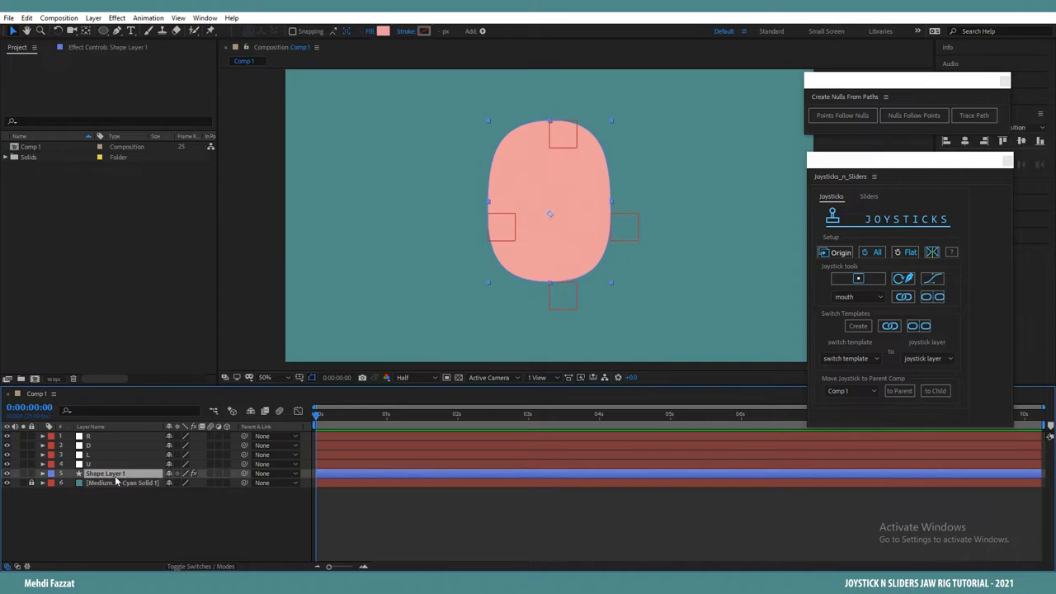
{"action": "type", "text": "face"}
{"action": "left_click_drag", "start_coordinate": [112, 476], "coordinate": [14, 466]}
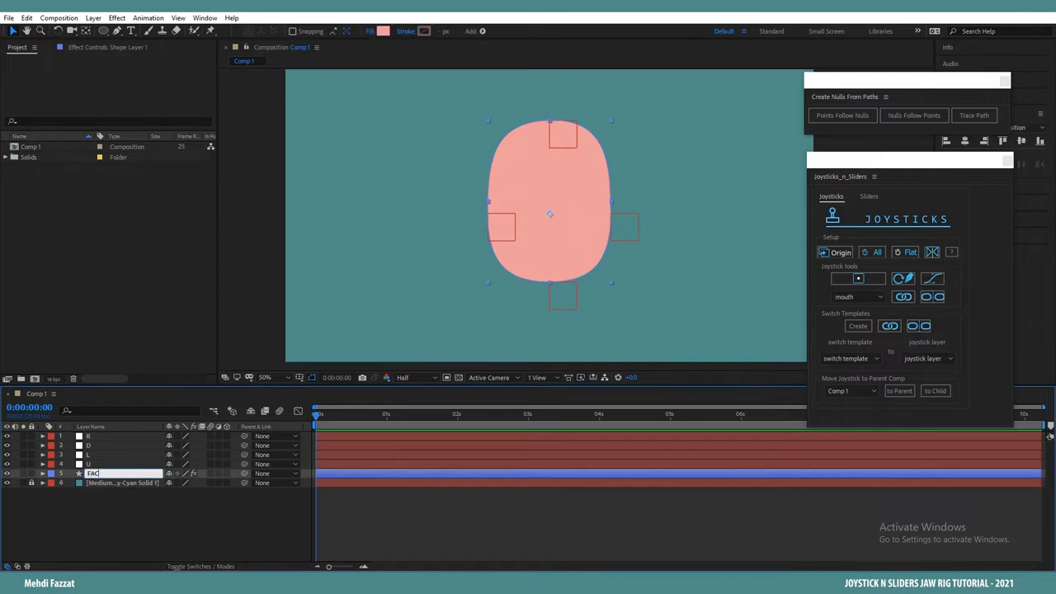
{"action": "type", "text": "FACE"}
{"action": "key", "text": "Return"}
Step: Add a new null object, set its label colour to Green, and name it FACE Position
{"action": "right_click", "coordinate": [150, 502]}
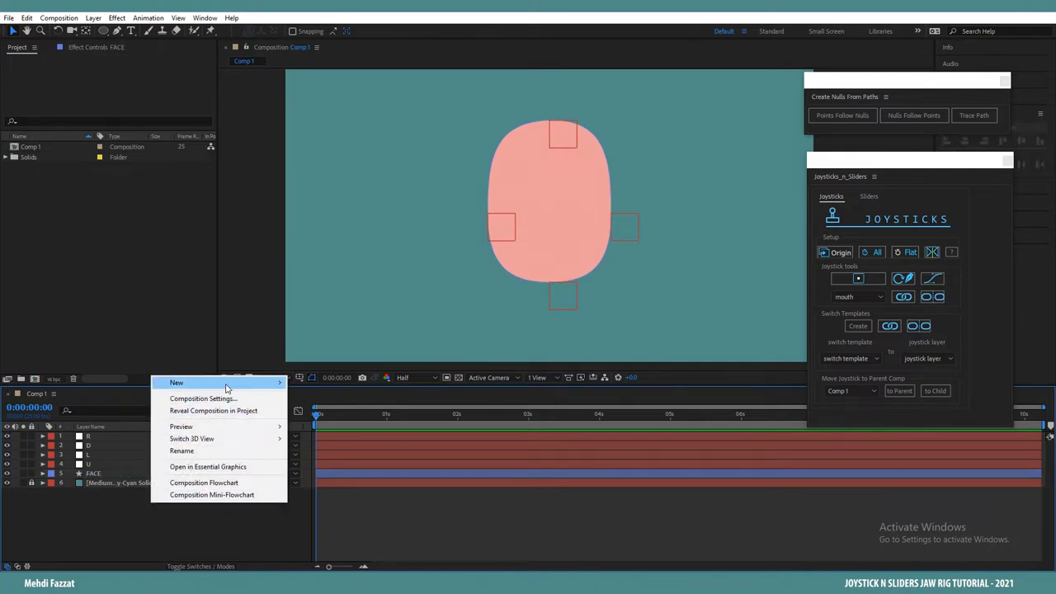
{"action": "mouse_move", "coordinate": [240, 387]}
{"action": "left_click", "coordinate": [334, 447]}
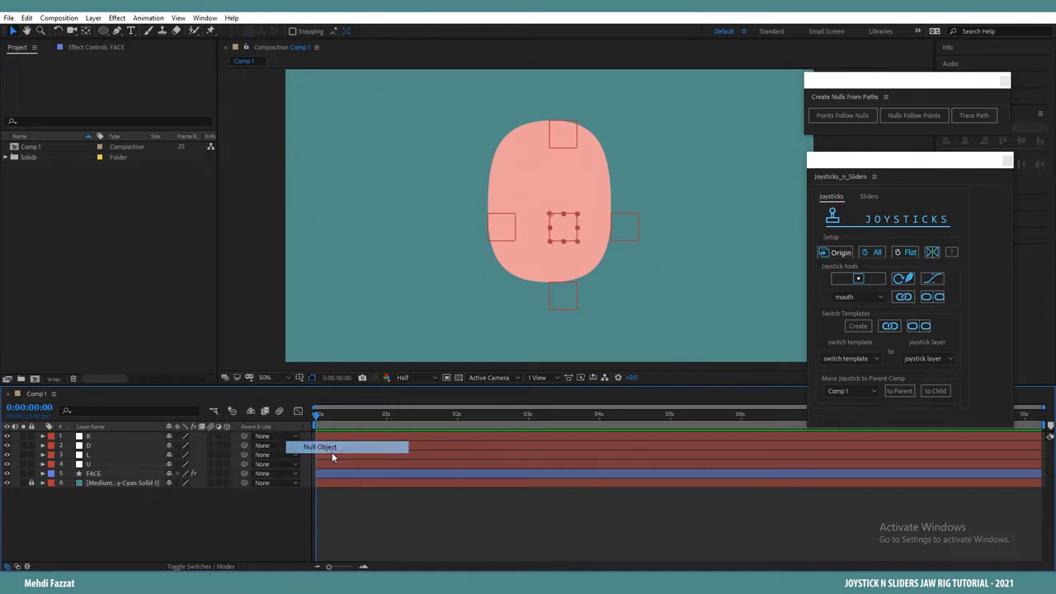
{"action": "left_click", "coordinate": [55, 437]}
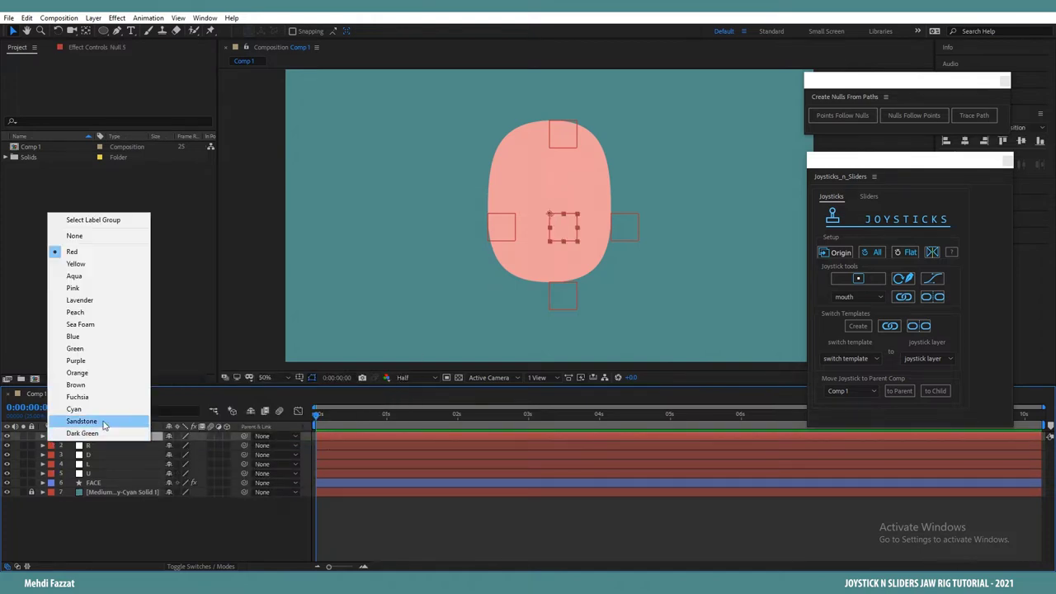
{"action": "left_click", "coordinate": [108, 350]}
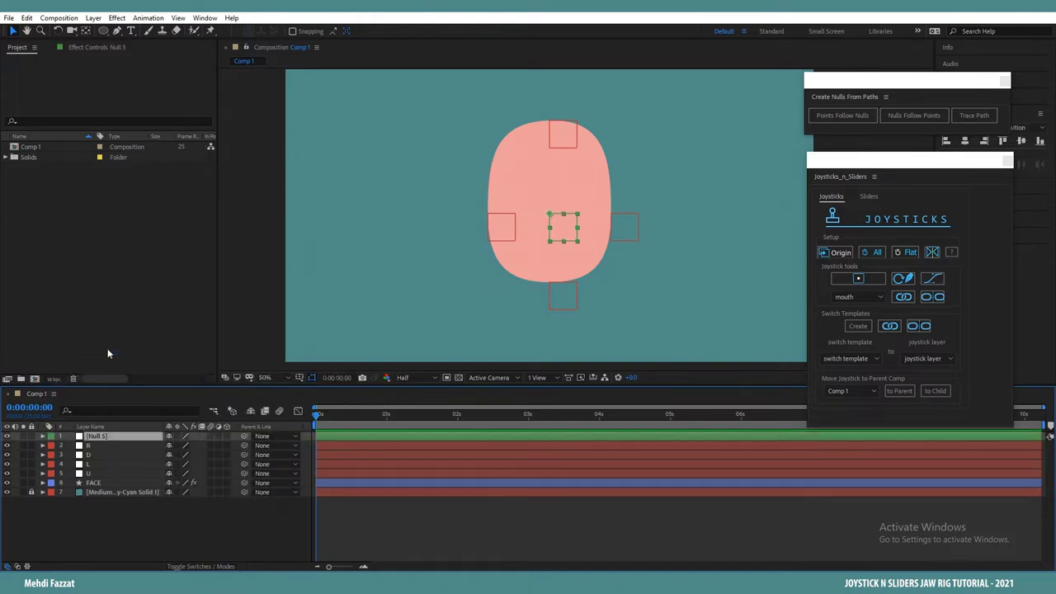
{"action": "key", "text": "Return"}
{"action": "type", "text": "FACE Position"}
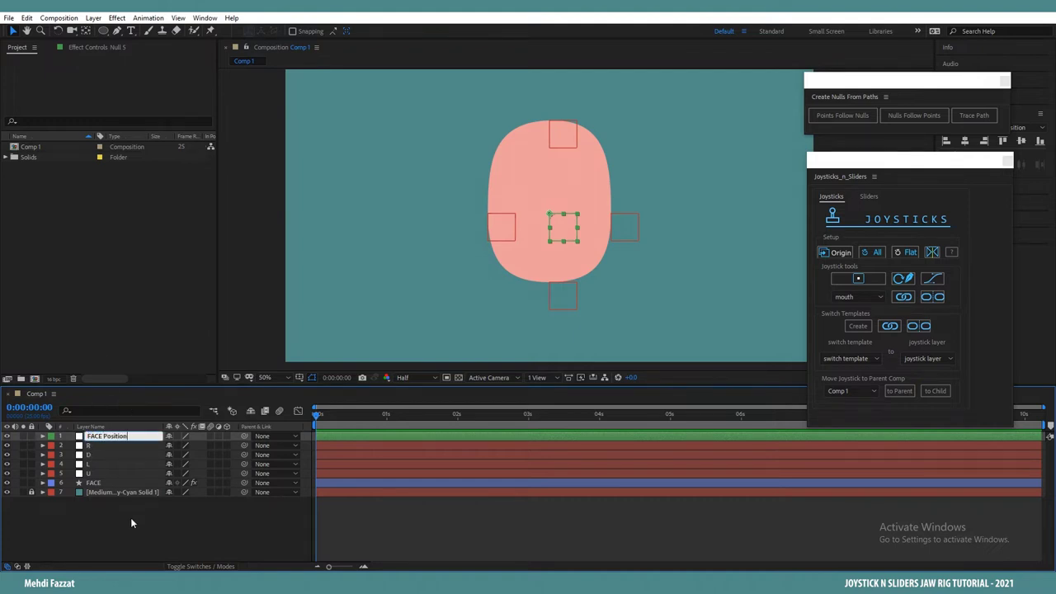
{"action": "left_click", "coordinate": [128, 524]}
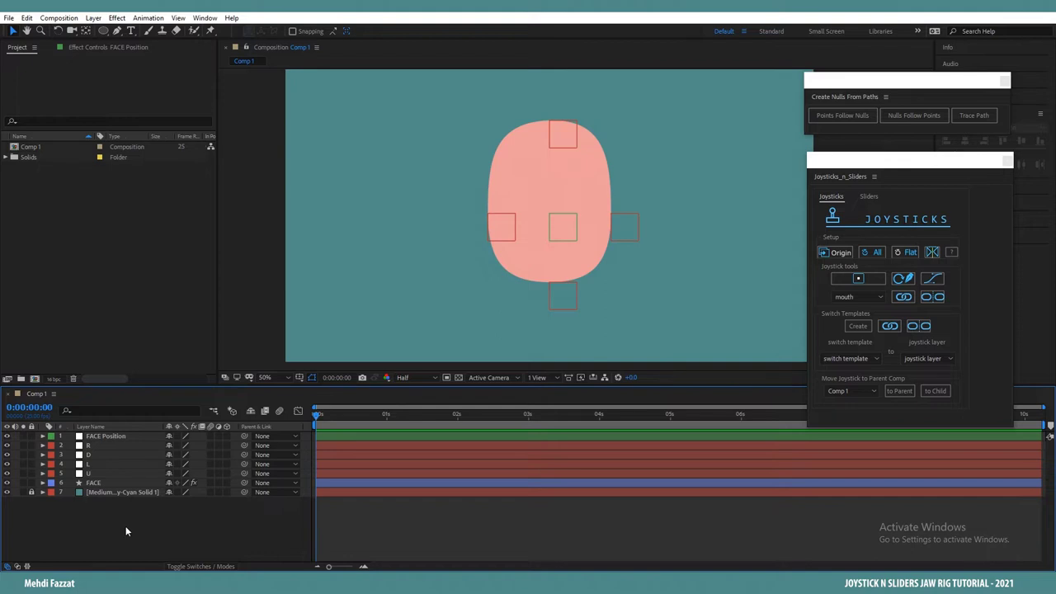
Step: Parent the R, D, L and U nulls to the FACE Position null
{"action": "right_click", "coordinate": [126, 526]}
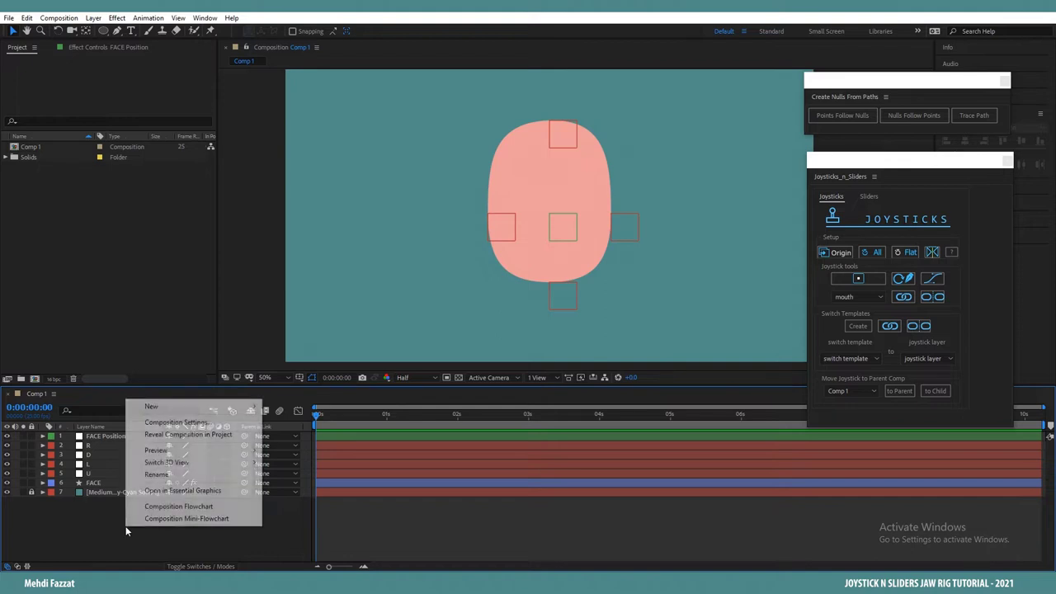
{"action": "left_click", "coordinate": [94, 452]}
{"action": "left_click", "coordinate": [103, 474], "text": "shift"}
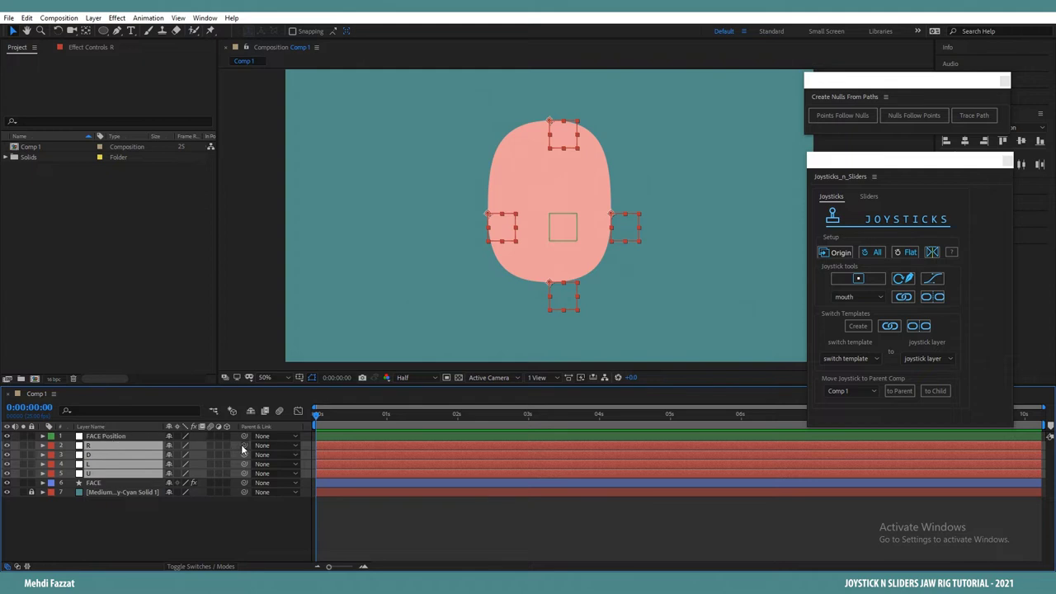
{"action": "left_click_drag", "start_coordinate": [244, 446], "coordinate": [112, 436]}
{"action": "left_click", "coordinate": [578, 236]}
{"action": "mouse_move", "coordinate": [551, 220]}
{"action": "left_mouse_down"}
{"action": "mouse_move", "coordinate": [523, 219]}
{"action": "mouse_move", "coordinate": [547, 219]}
{"action": "left_mouse_up"}
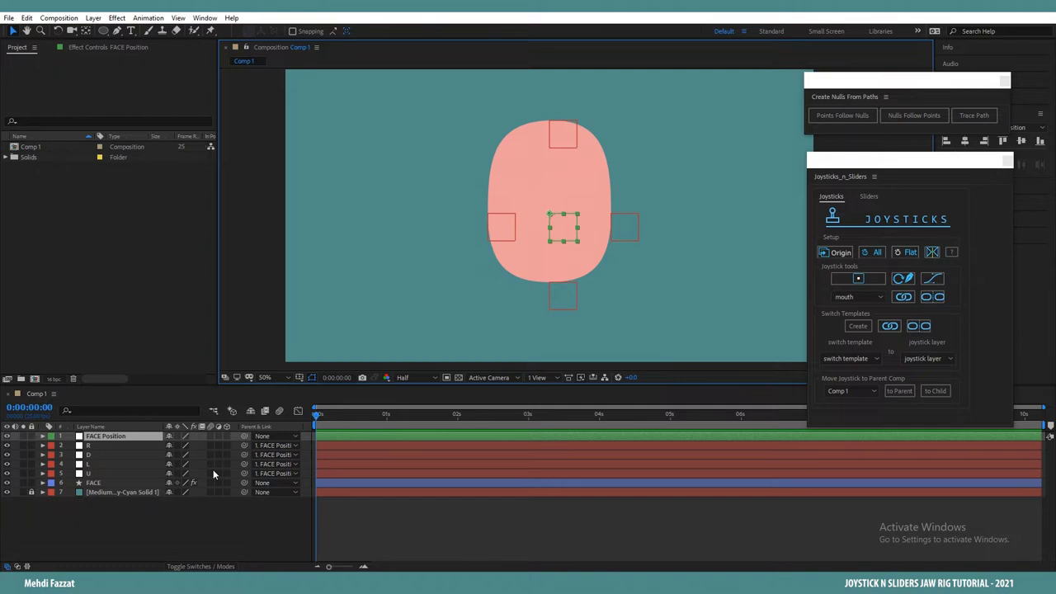
{"action": "left_click", "coordinate": [125, 516]}
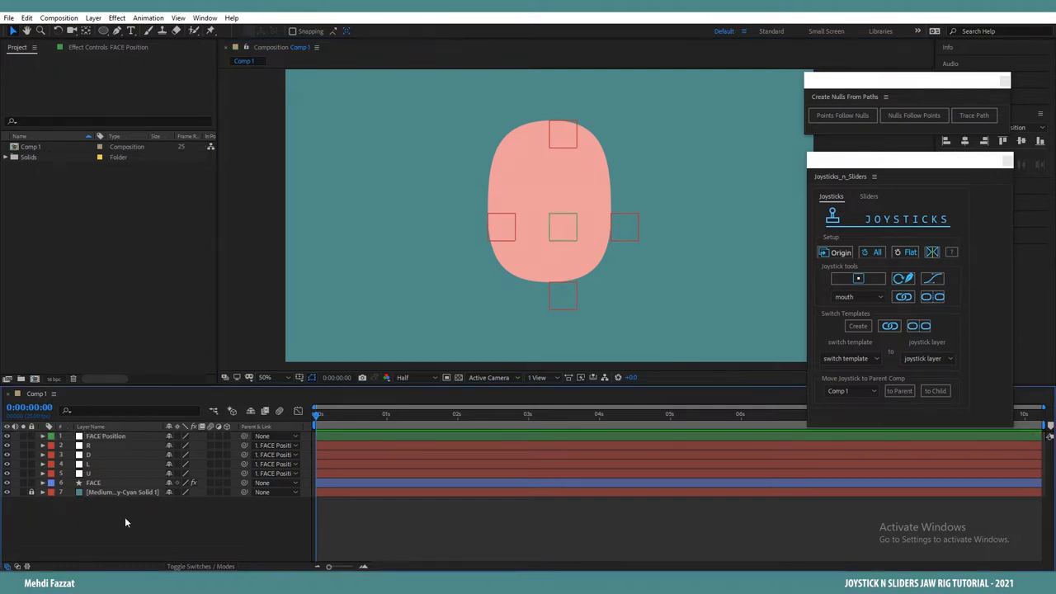
Step: Remove the parent from the D null by setting it to None
{"action": "left_click", "coordinate": [99, 454]}
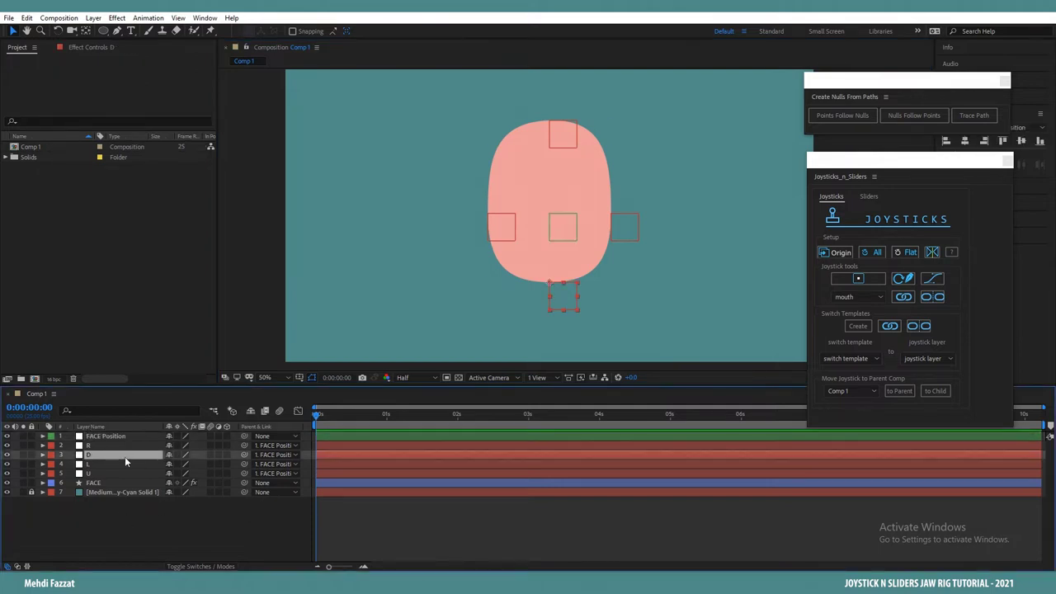
{"action": "left_click", "coordinate": [273, 455]}
{"action": "left_click", "coordinate": [268, 465]}
{"action": "left_click", "coordinate": [123, 537]}
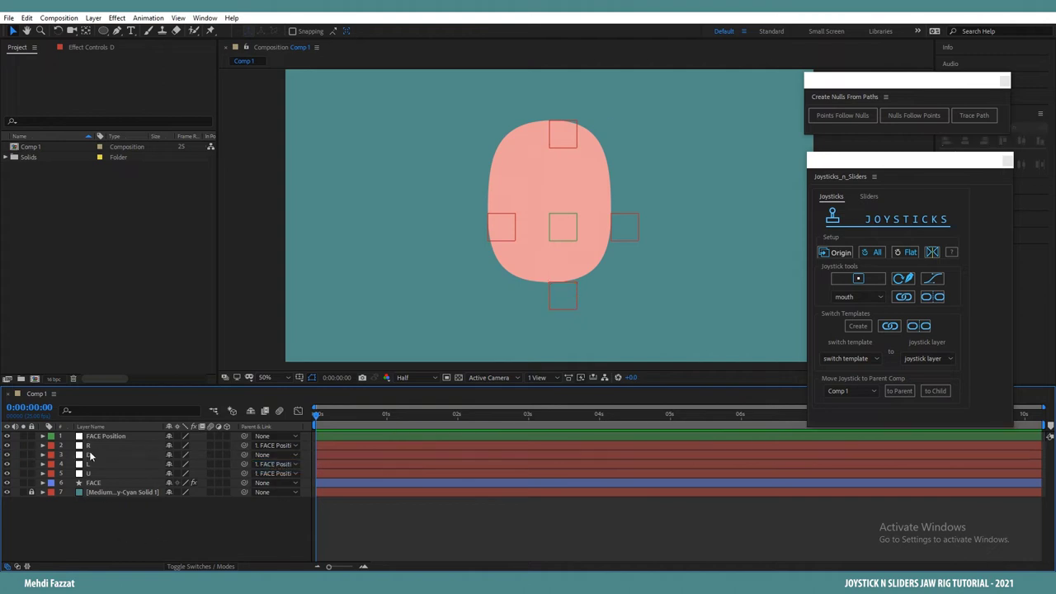
{"action": "left_click", "coordinate": [91, 455]}
{"action": "left_click", "coordinate": [128, 527]}
{"action": "right_click", "coordinate": [128, 527]}
{"action": "mouse_move", "coordinate": [189, 410]}
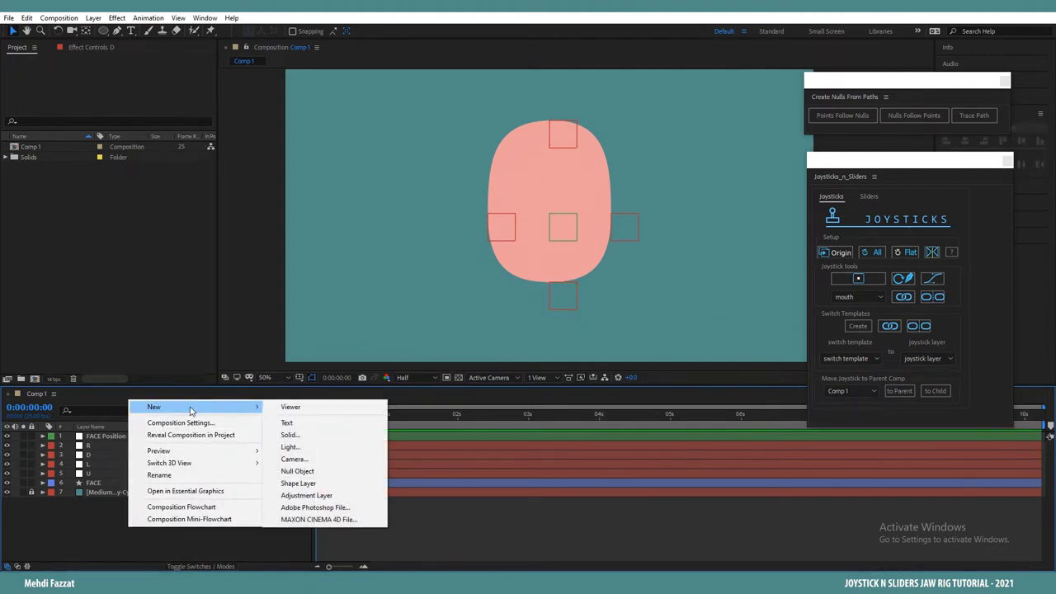
Step: Duplicate the D null and set the duplicate's label colour to Purple
{"action": "left_click", "coordinate": [96, 455]}
{"action": "key", "text": "ctrl+d"}
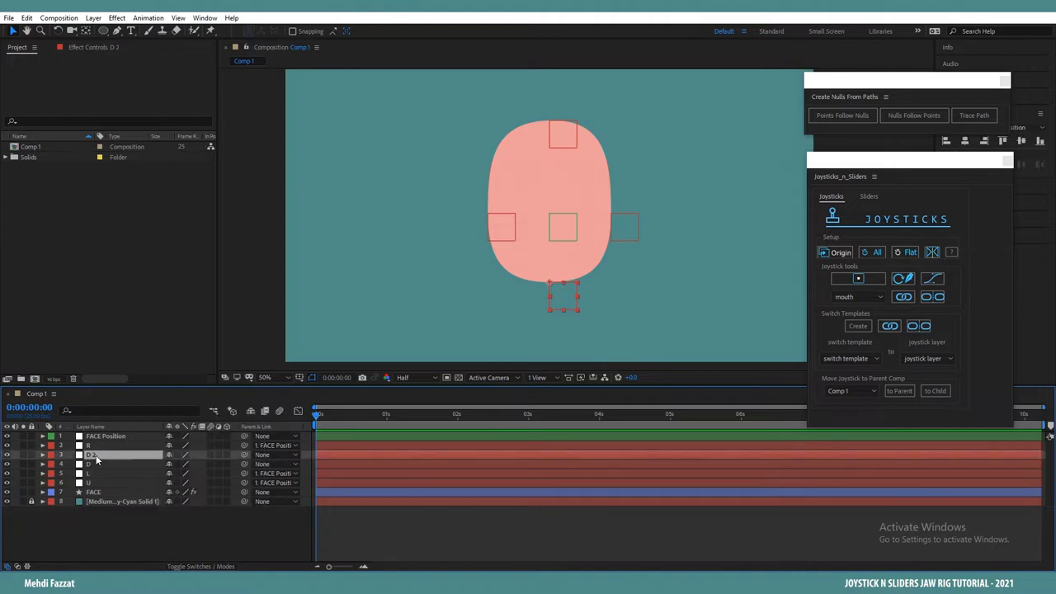
{"action": "left_click", "coordinate": [52, 455]}
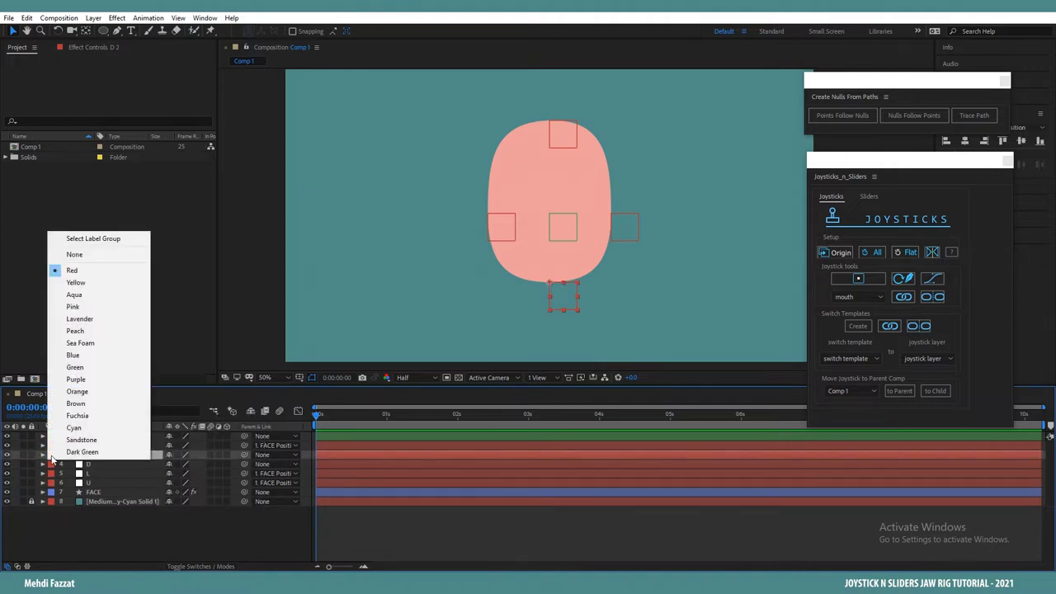
{"action": "left_click", "coordinate": [94, 380]}
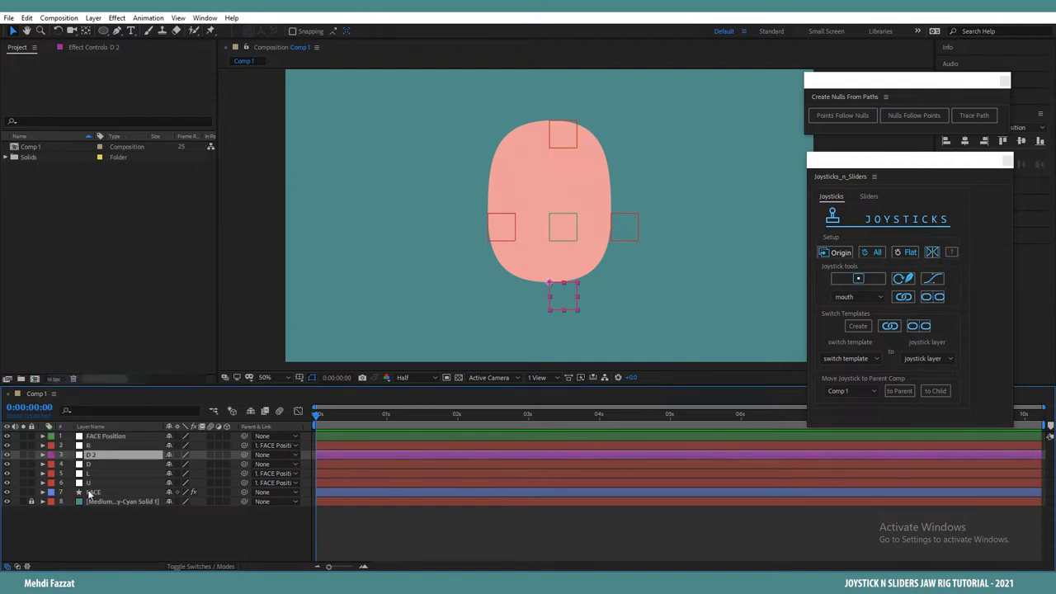
{"action": "left_click", "coordinate": [87, 538]}
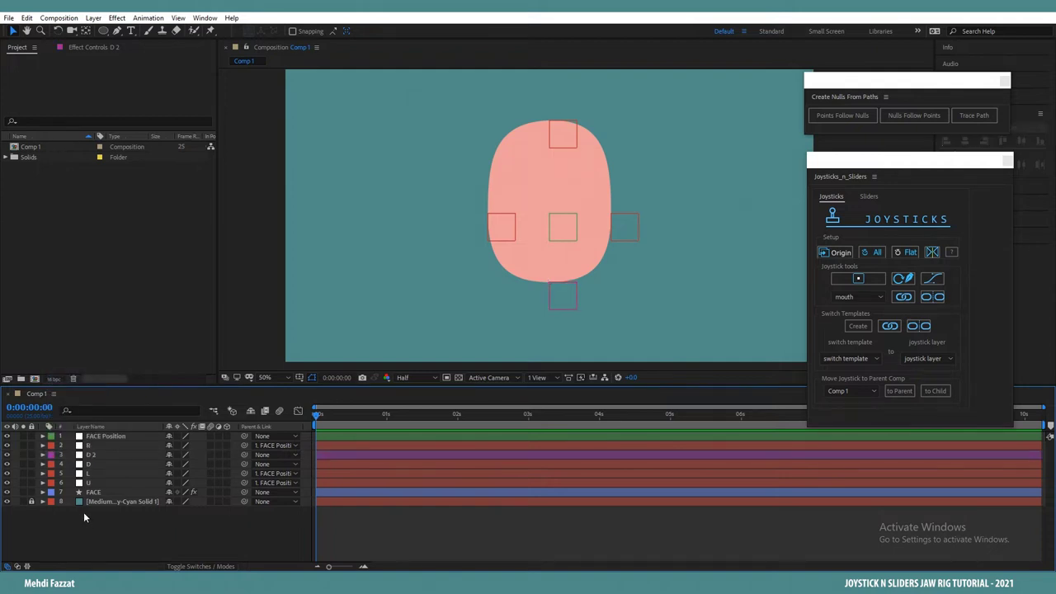
Step: Parent the D null to its purple duplicate, and parent the duplicate to FACE Position
{"action": "left_click", "coordinate": [97, 465]}
{"action": "left_click_drag", "start_coordinate": [244, 465], "coordinate": [103, 455]}
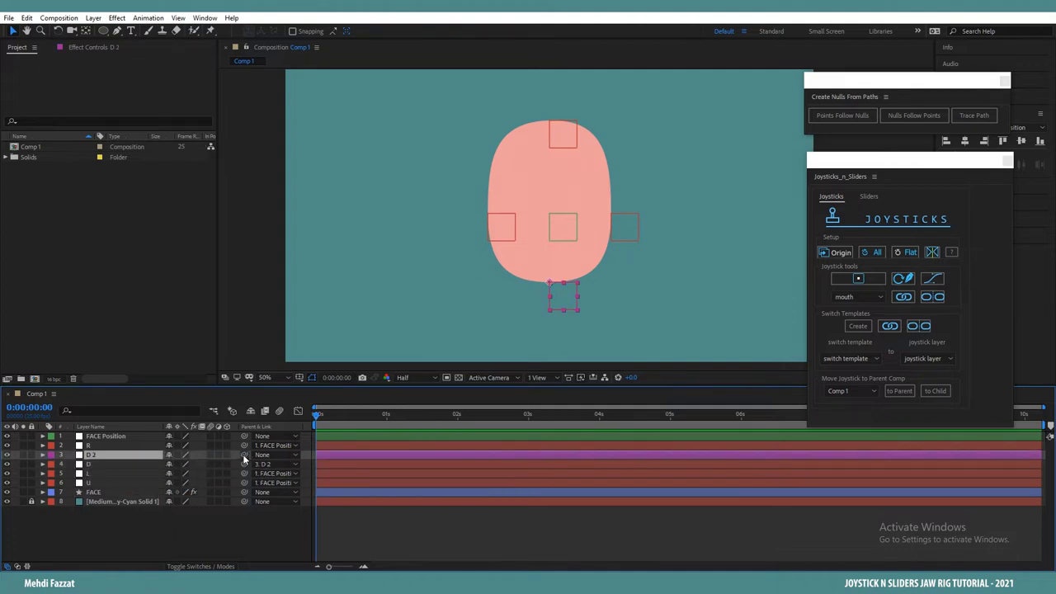
{"action": "left_click_drag", "start_coordinate": [245, 465], "coordinate": [108, 440]}
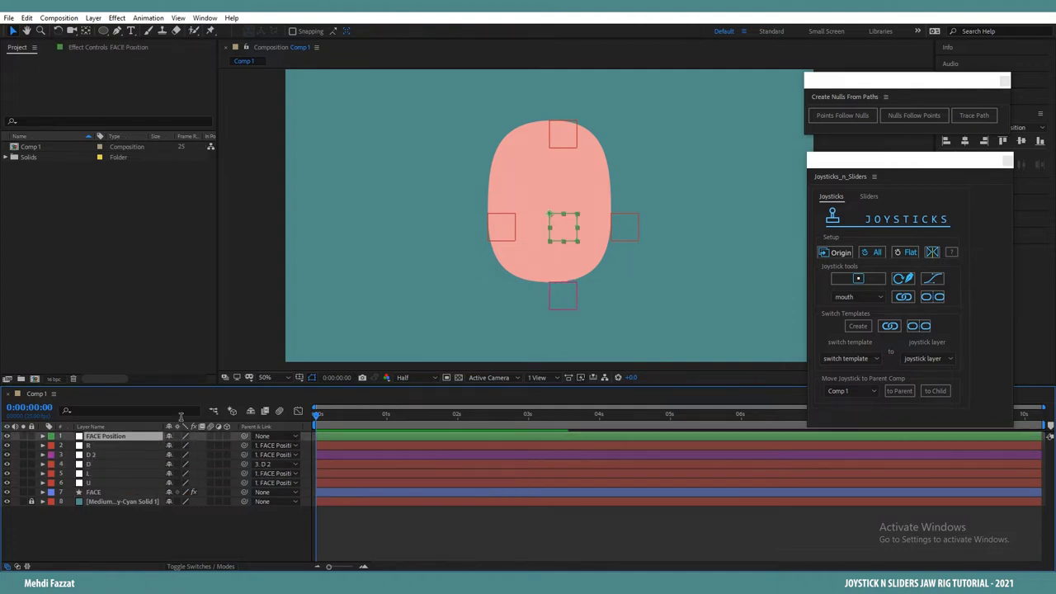
{"action": "mouse_move", "coordinate": [554, 219]}
{"action": "left_mouse_down"}
{"action": "mouse_move", "coordinate": [507, 217]}
{"action": "mouse_move", "coordinate": [545, 211]}
{"action": "left_mouse_up"}
{"action": "key", "text": "ctrl+z"}
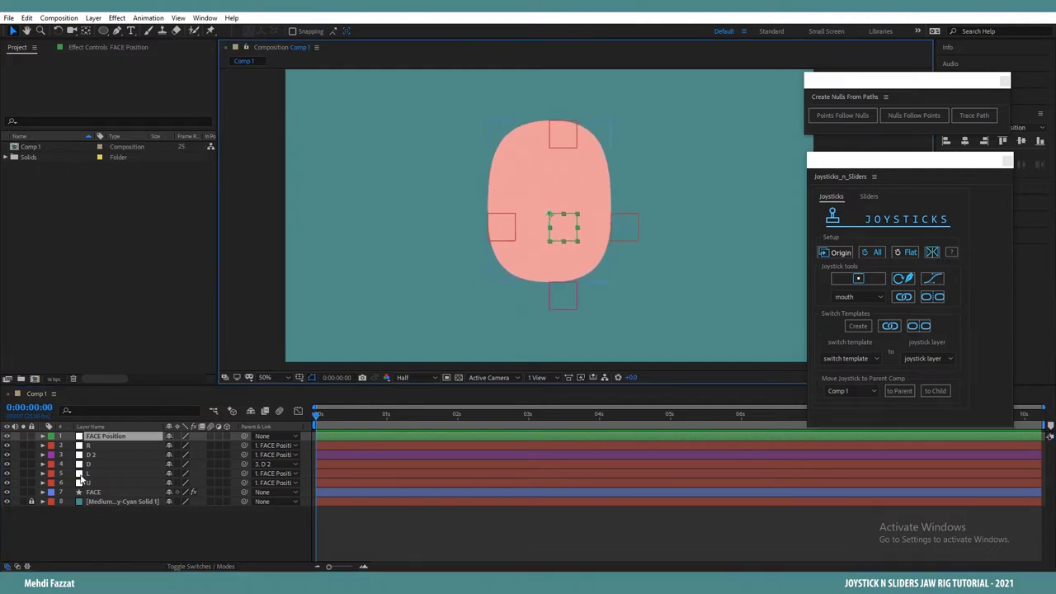
Step: Rename the red D null under the purple duplicate as CHIN
{"action": "left_click", "coordinate": [96, 466]}
{"action": "key", "text": "Return"}
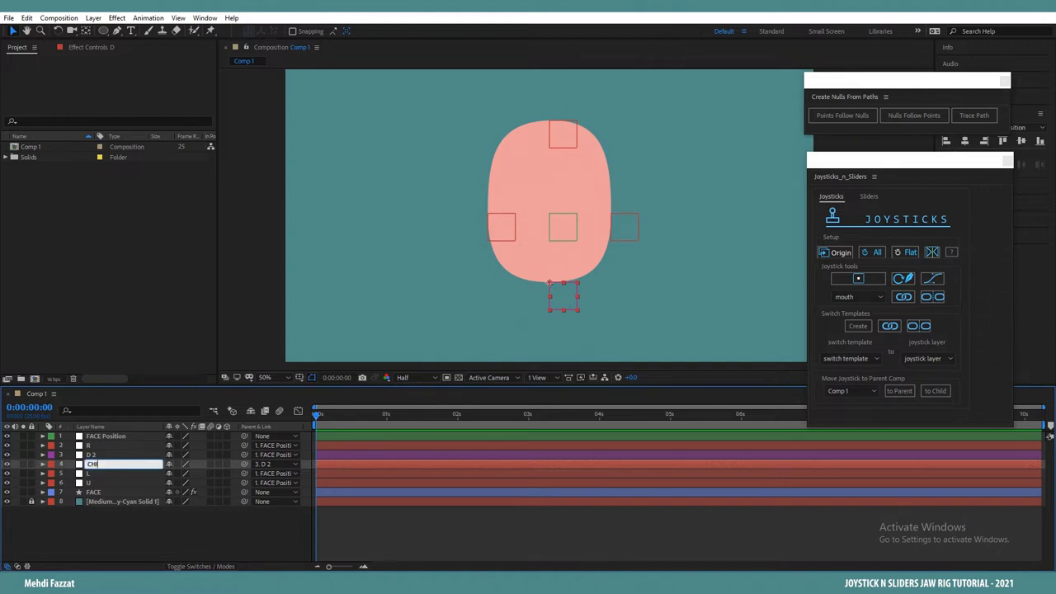
{"action": "left_click", "coordinate": [104, 535]}
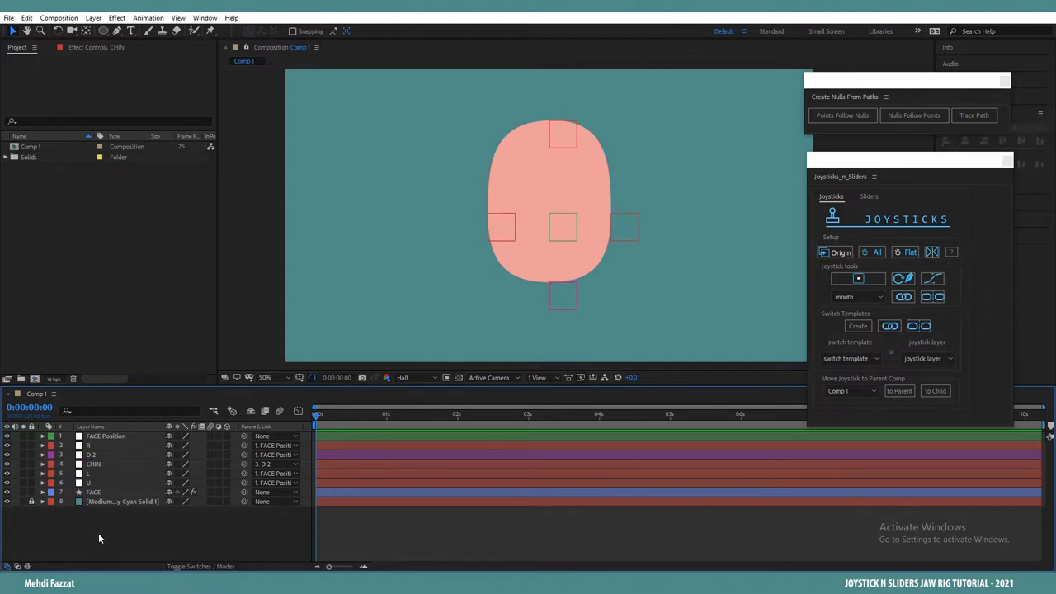
Step: Set Position keyframes at frame 0 on the FACE Position and R nulls
{"action": "left_click", "coordinate": [110, 437]}
{"action": "key", "text": "p"}
{"action": "left_click", "coordinate": [71, 446]}
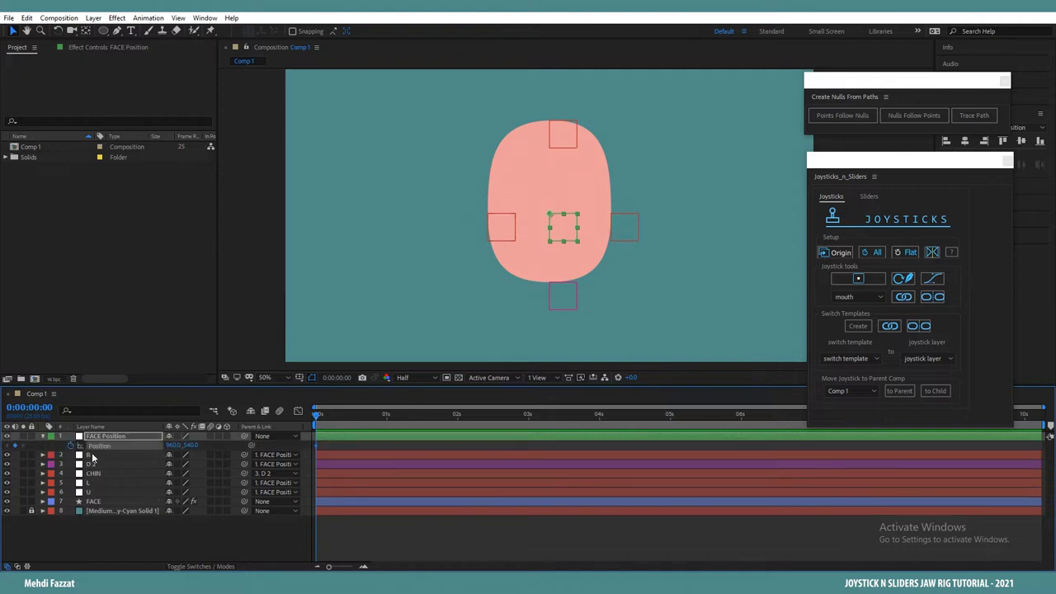
{"action": "left_click", "coordinate": [92, 456]}
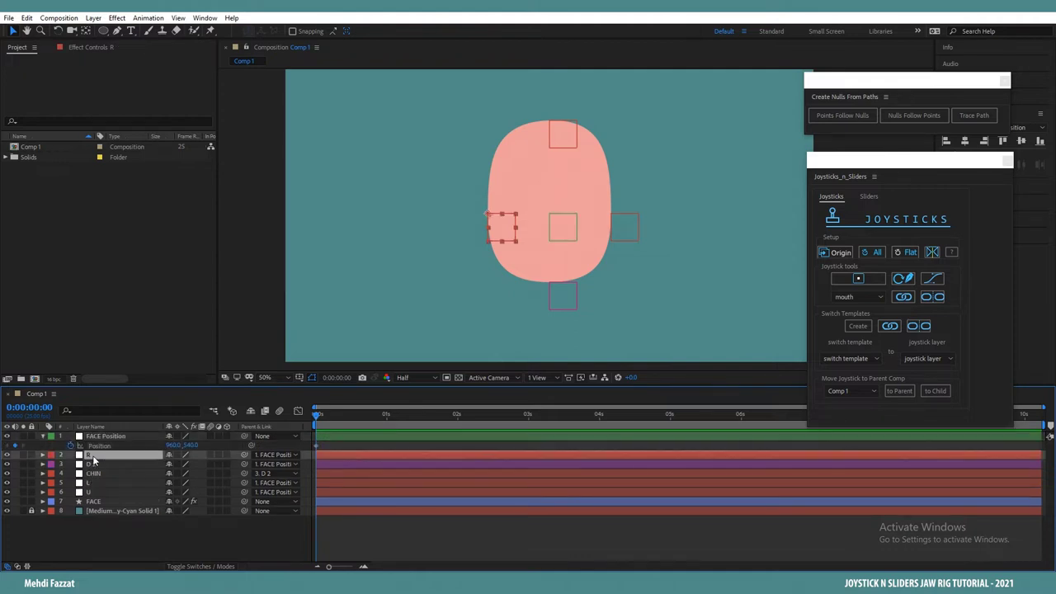
{"action": "key", "text": "p"}
{"action": "left_click", "coordinate": [71, 465]}
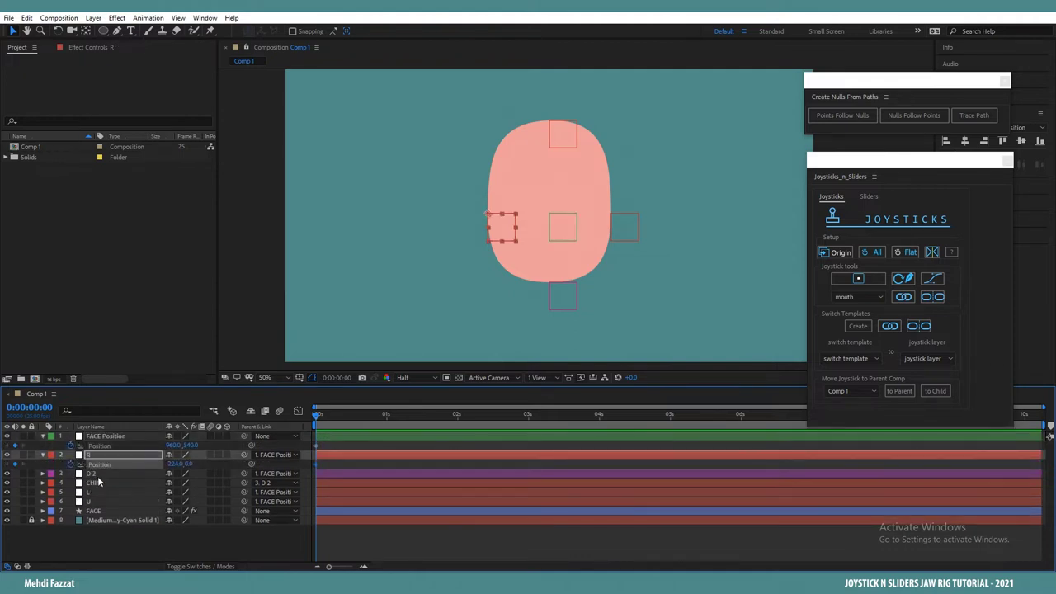
Step: Set Position keyframes at frame 0 on the D 2, L and U nulls
{"action": "left_click", "coordinate": [98, 475]}
{"action": "key", "text": "p"}
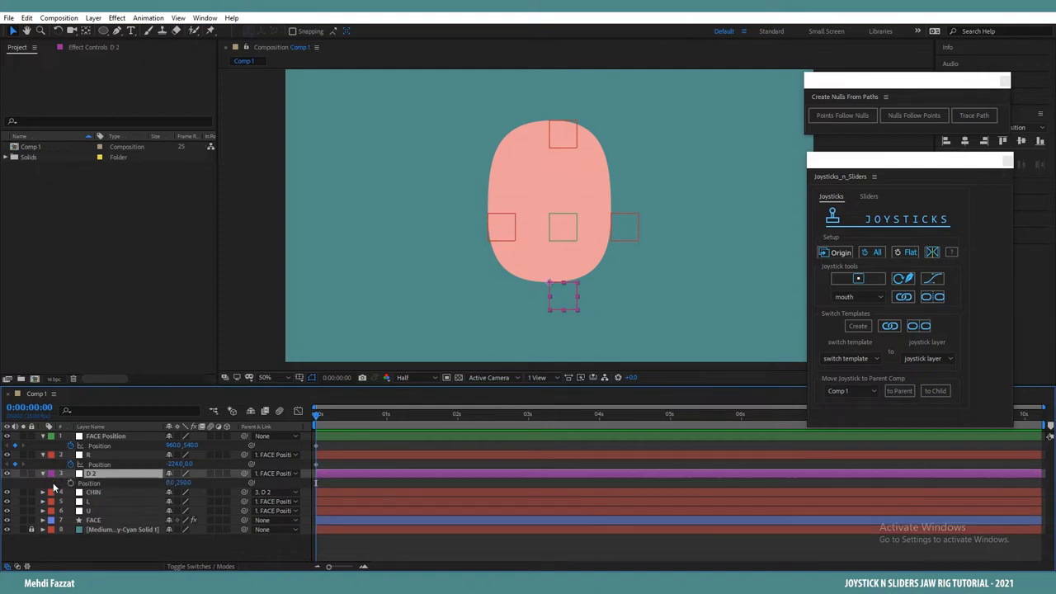
{"action": "left_click", "coordinate": [93, 504]}
{"action": "key", "text": "p"}
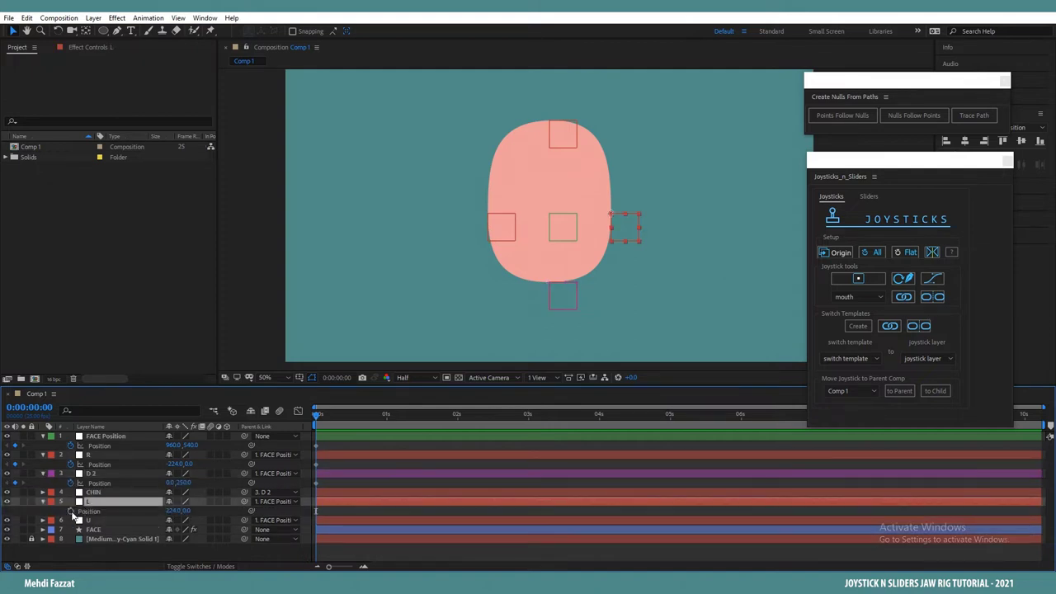
{"action": "left_click", "coordinate": [71, 511]}
{"action": "left_click", "coordinate": [83, 520]}
{"action": "key", "text": "p"}
{"action": "left_click", "coordinate": [71, 530]}
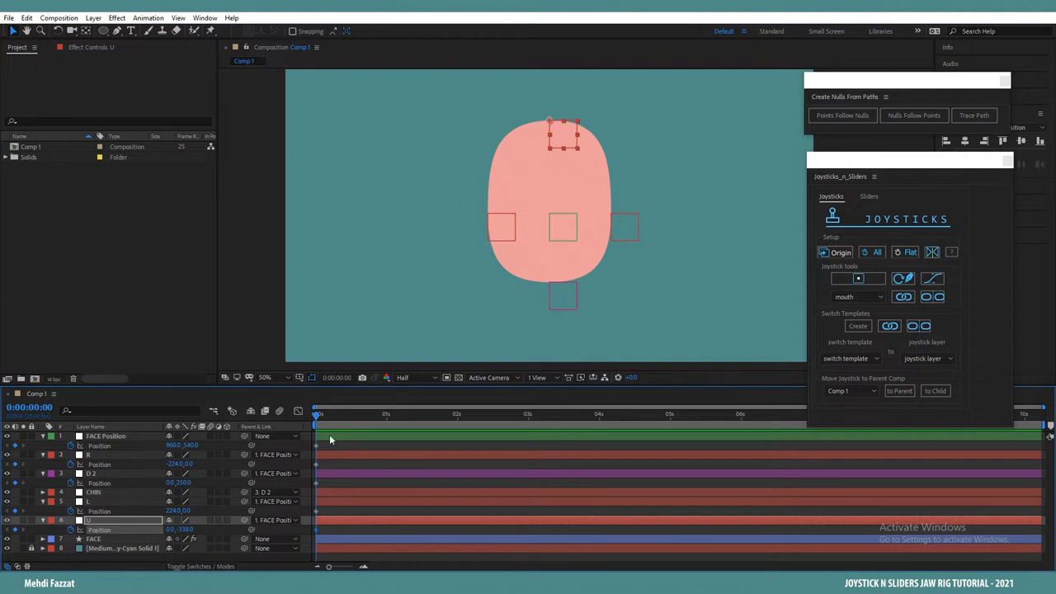
Step: Select the Position keyframes of all five keyed nulls at frame 1 and apply the Joysticks Origin setup
{"action": "left_click_drag", "start_coordinate": [317, 418], "coordinate": [311, 539]}
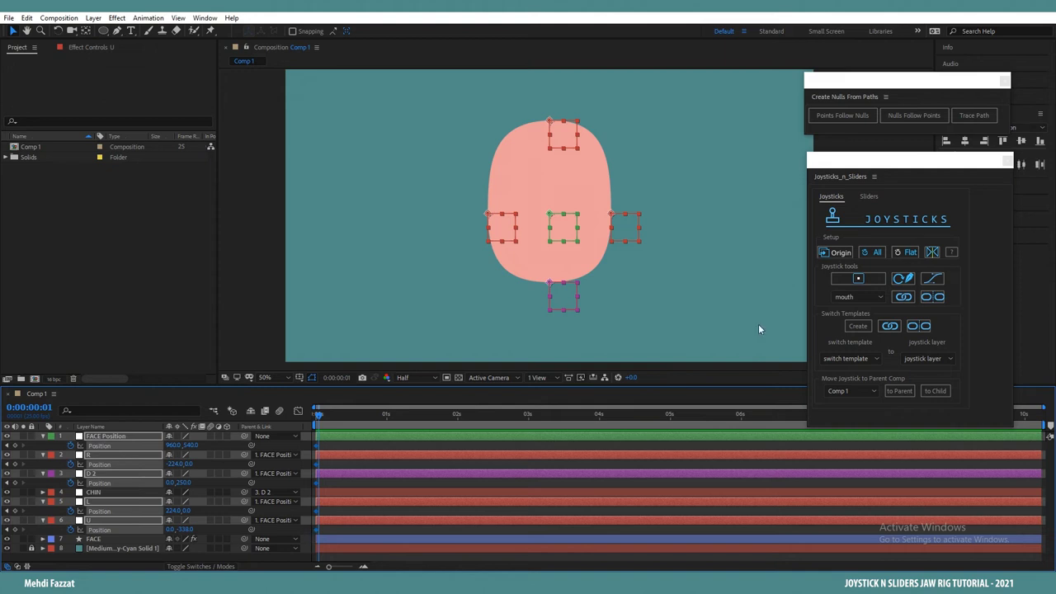
{"action": "left_click_drag", "start_coordinate": [844, 163], "coordinate": [840, 154]}
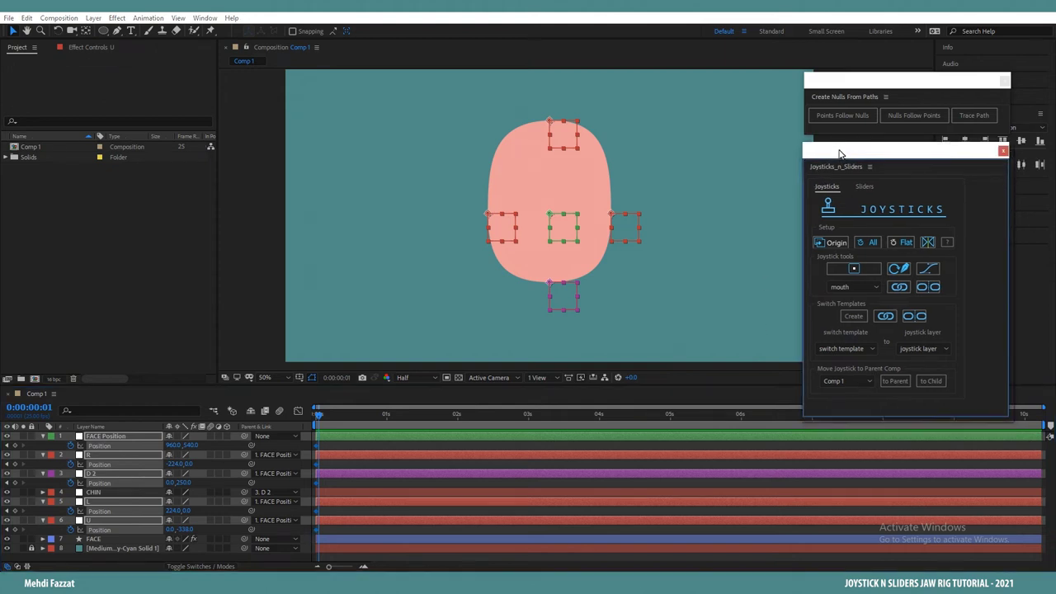
{"action": "left_click", "coordinate": [817, 243]}
Step: At frame 1, set the X position of FACE Position to about 981, R to about -213 and L to about 213
{"action": "left_click", "coordinate": [305, 487]}
{"action": "left_click_drag", "start_coordinate": [173, 445], "coordinate": [293, 444]}
{"action": "left_click_drag", "start_coordinate": [172, 464], "coordinate": [233, 465]}
{"action": "left_click_drag", "start_coordinate": [173, 511], "coordinate": [113, 511]}
Step: Enlarge the timeline scale, select the five nulls' Position keyframes across the frames, and apply Origin again
{"action": "left_click", "coordinate": [363, 567]}
{"action": "left_click_drag", "start_coordinate": [318, 417], "coordinate": [293, 416]}
{"action": "left_click_drag", "start_coordinate": [346, 439], "coordinate": [307, 534]}
{"action": "left_click", "coordinate": [830, 243]}
{"action": "mouse_move", "coordinate": [339, 417]}
{"action": "left_mouse_down"}
{"action": "mouse_move", "coordinate": [365, 419]}
{"action": "mouse_move", "coordinate": [330, 421]}
{"action": "left_mouse_up"}
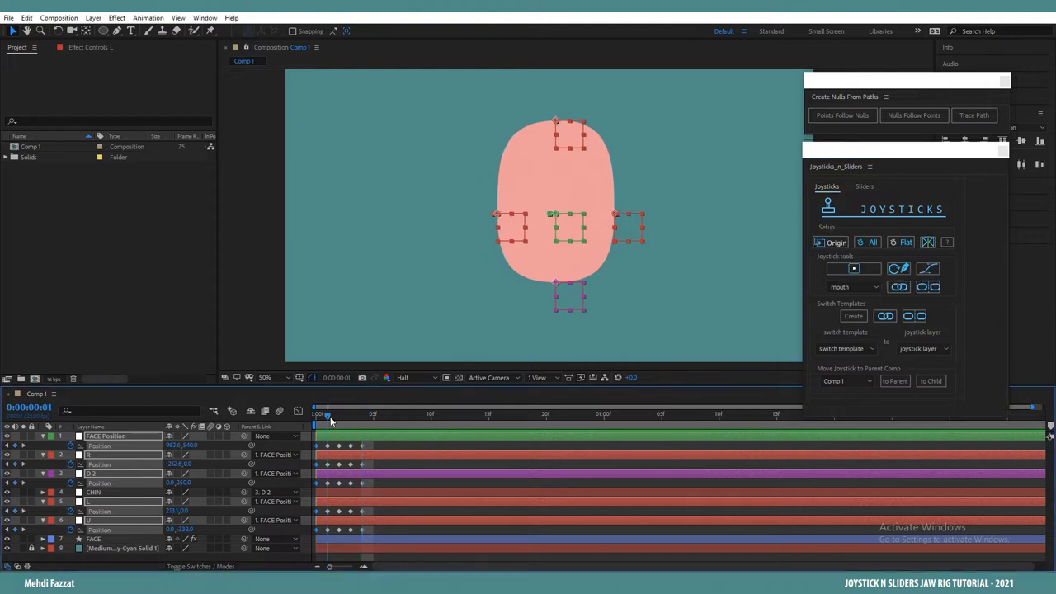
Step: At frame 2, shift FACE Position horizontally to the head's opposite side and adjust the R and L nulls' X positions
{"action": "left_click", "coordinate": [339, 417]}
{"action": "left_click", "coordinate": [305, 487]}
{"action": "left_click_drag", "start_coordinate": [173, 444], "coordinate": [187, 464]}
{"action": "left_click_drag", "start_coordinate": [184, 510], "coordinate": [169, 511]}
{"action": "left_click", "coordinate": [328, 416]}
{"action": "left_click", "coordinate": [339, 416]}
Step: Compare the poses and fine-tune frame 2, adjusting FACE Position's X position and setting L's X to about 213
{"action": "mouse_move", "coordinate": [172, 445]}
{"action": "left_mouse_down"}
{"action": "mouse_move", "coordinate": [161, 451]}
{"action": "mouse_move", "coordinate": [170, 448]}
{"action": "left_mouse_up"}
{"action": "left_click", "coordinate": [350, 416]}
{"action": "left_click", "coordinate": [328, 416]}
{"action": "left_click", "coordinate": [339, 417]}
{"action": "left_click", "coordinate": [318, 417]}
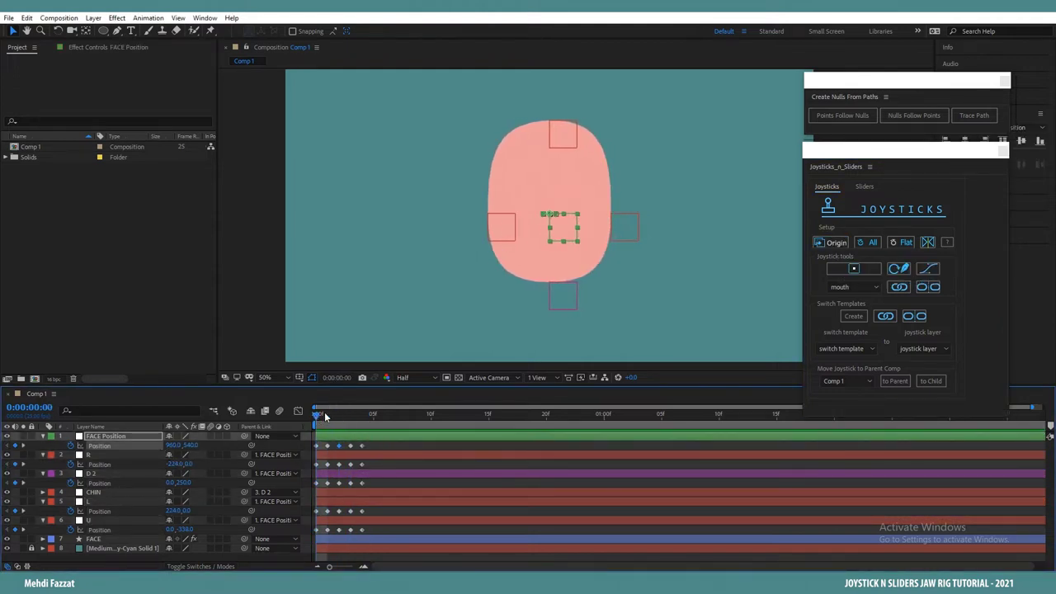
{"action": "left_click", "coordinate": [339, 417]}
{"action": "left_click", "coordinate": [329, 417]}
{"action": "left_click", "coordinate": [340, 417]}
{"action": "left_click_drag", "start_coordinate": [177, 511], "coordinate": [284, 511]}
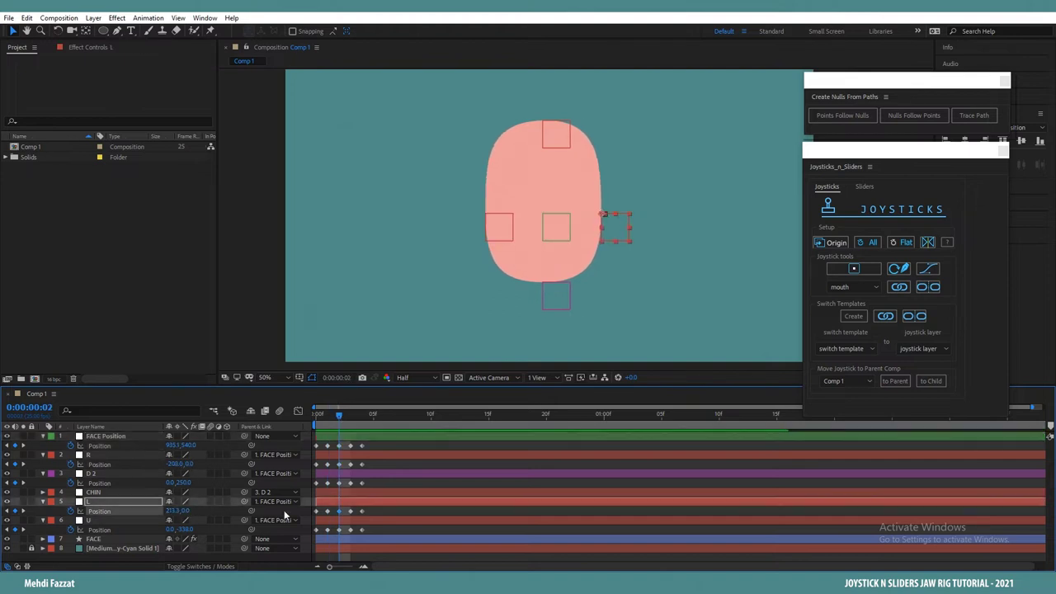
Step: At frame 3, lower FACE Position to a Y of about 569 and raise the R and L nulls together
{"action": "left_click", "coordinate": [343, 484]}
{"action": "left_click", "coordinate": [350, 417]}
{"action": "left_click_drag", "start_coordinate": [191, 446], "coordinate": [211, 445]}
{"action": "left_click", "coordinate": [105, 455]}
{"action": "left_click", "coordinate": [104, 502], "text": "ctrl"}
{"action": "left_click_drag", "start_coordinate": [193, 510], "coordinate": [184, 511]}
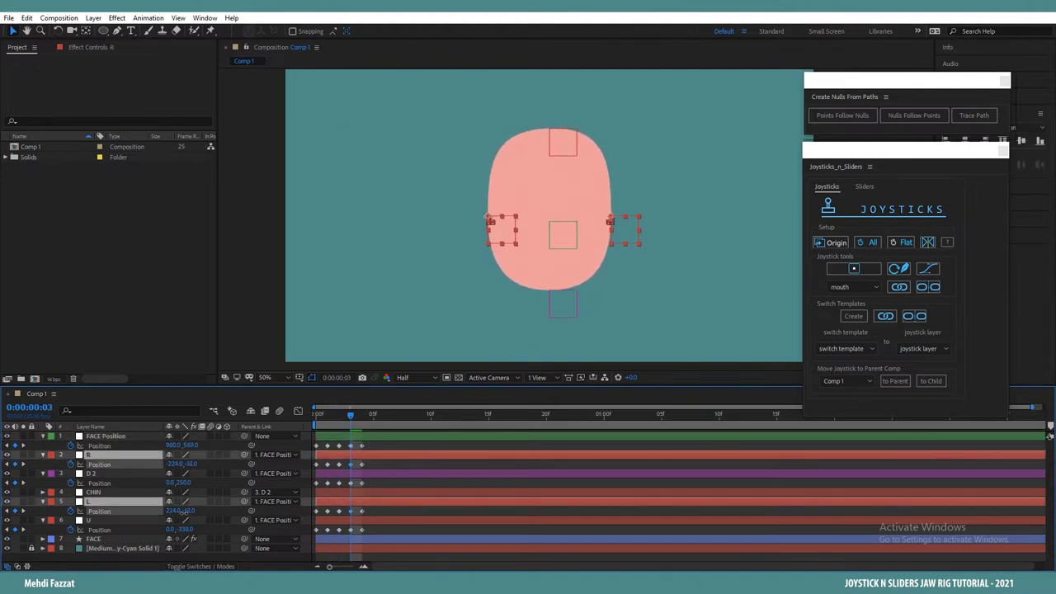
Step: At frame 4, raise FACE Position to a Y of about 523 and select the R and L nulls for adjustment
{"action": "left_click", "coordinate": [361, 416]}
{"action": "left_click", "coordinate": [351, 418]}
{"action": "left_click", "coordinate": [362, 417]}
{"action": "left_click_drag", "start_coordinate": [193, 446], "coordinate": [180, 451]}
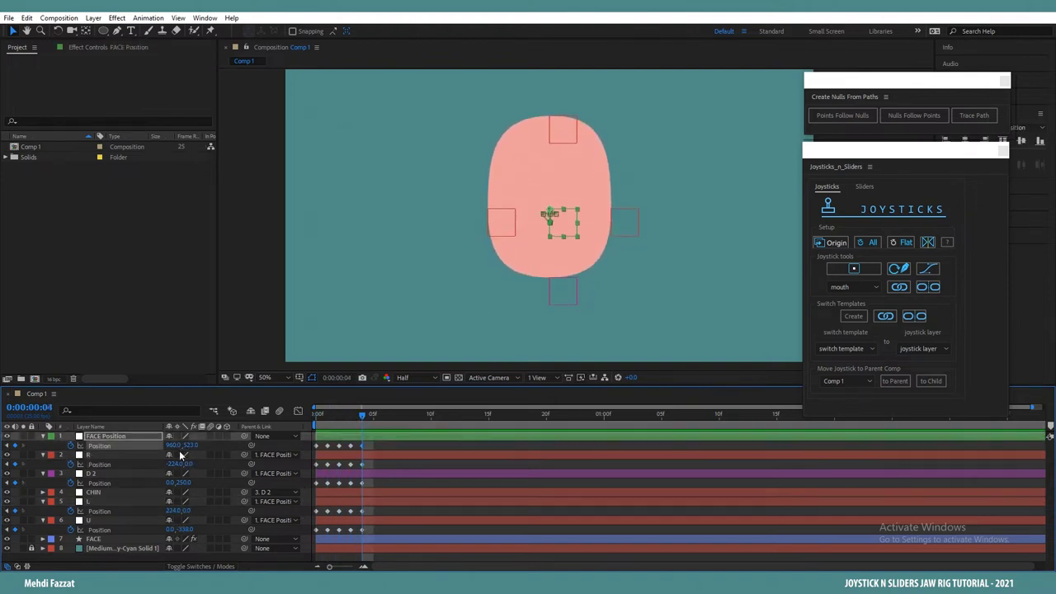
{"action": "left_click", "coordinate": [99, 454]}
{"action": "left_click", "coordinate": [99, 502], "text": "ctrl"}
{"action": "left_click", "coordinate": [99, 520]}
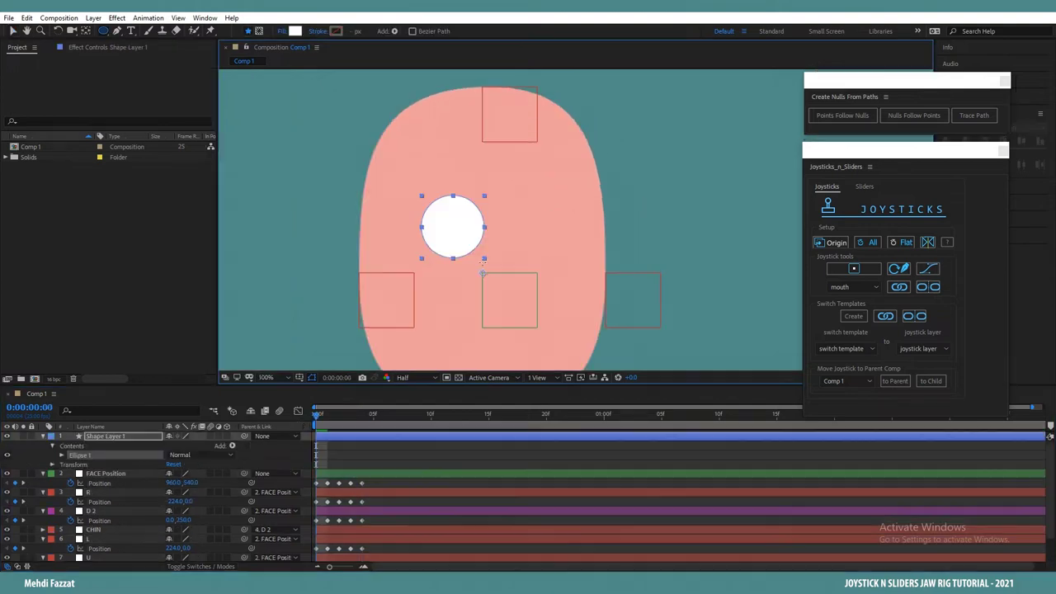
Step: At frame 0, draw a white circle eyeball on the upper left part of the face and adjust its placement
{"action": "left_click_drag", "start_coordinate": [483, 261], "coordinate": [462, 254]}
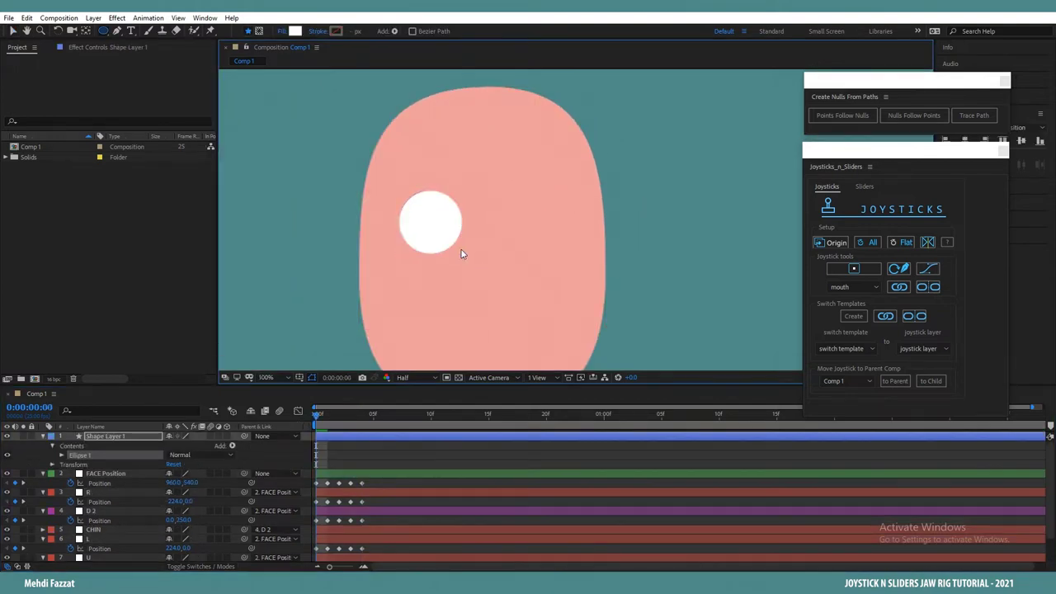
{"action": "key", "text": "v"}
{"action": "key", "text": "space"}
{"action": "left_click_drag", "start_coordinate": [538, 281], "coordinate": [529, 241]}
{"action": "left_click_drag", "start_coordinate": [439, 195], "coordinate": [432, 213]}
Step: Name the circle's layer EYEBALL R and centre its anchor point on the circle
{"action": "key", "text": "Return"}
{"action": "type", "text": "E"}
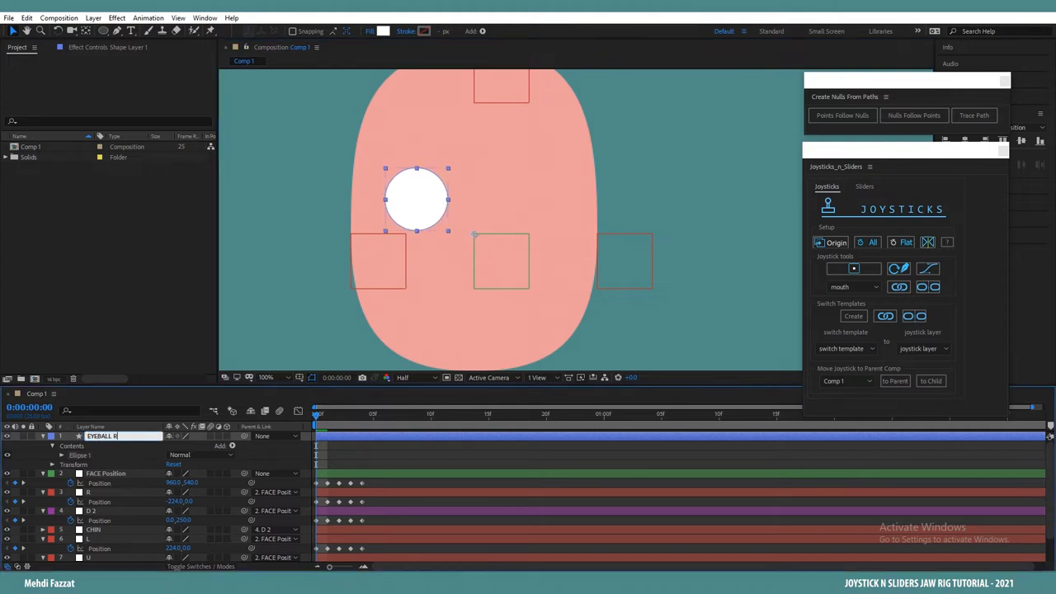
{"action": "type", "text": "YEBALL R"}
{"action": "left_click", "coordinate": [271, 452]}
{"action": "left_click", "coordinate": [106, 440]}
{"action": "key", "text": "Caps_Lock"}
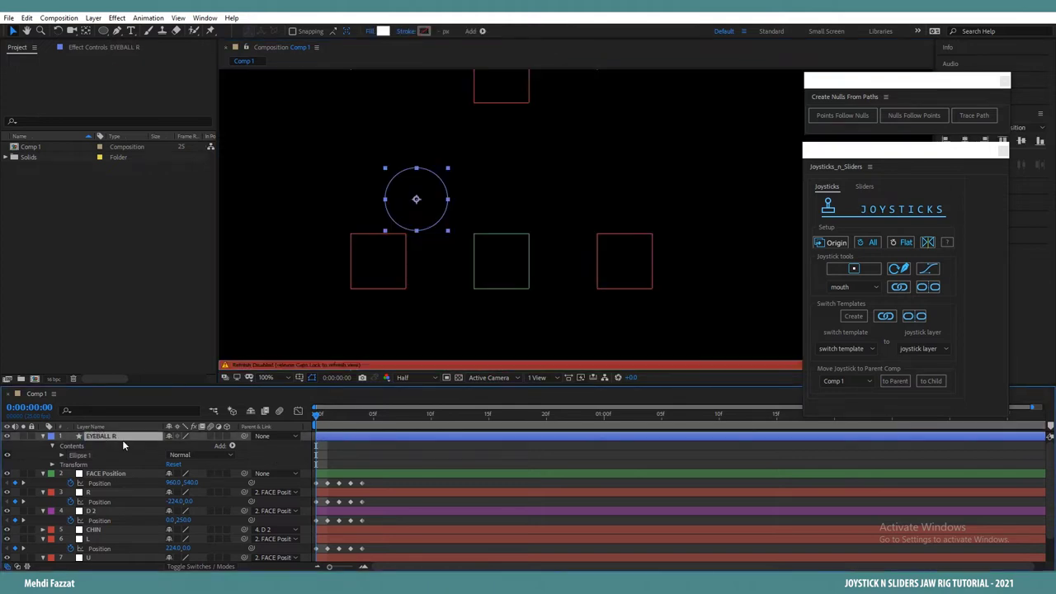
{"action": "key", "text": "Caps_Lock"}
Step: Duplicate EYEBALL R, name the copy EYEBALL L, and move it horizontally to the other side of the face
{"action": "key", "text": "ctrl+d"}
{"action": "key", "text": "Return"}
{"action": "left_click_drag", "start_coordinate": [113, 436], "coordinate": [130, 442]}
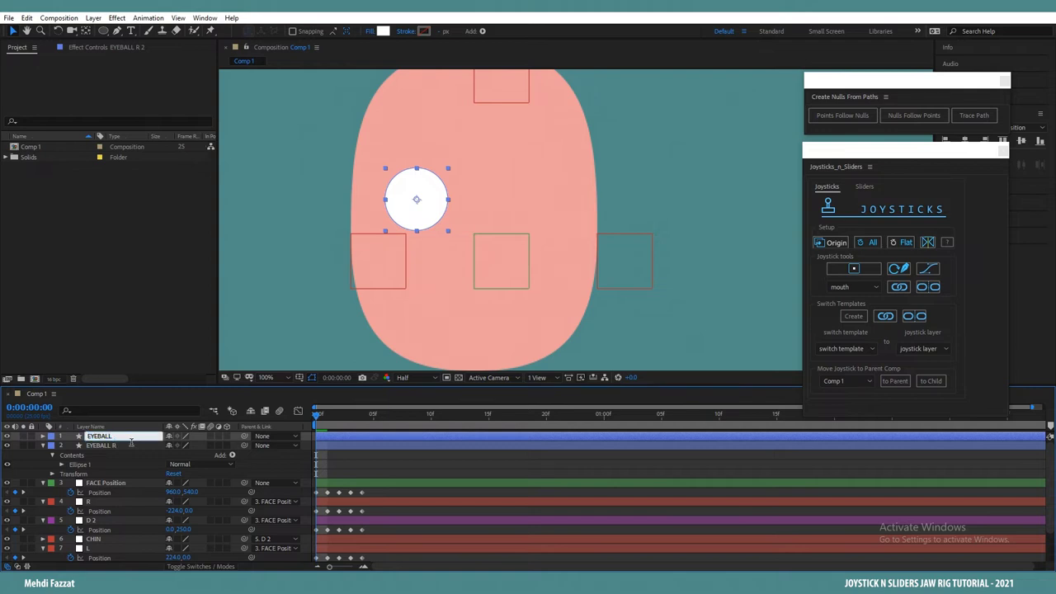
{"action": "type", "text": "L"}
{"action": "key", "text": "Return"}
{"action": "left_click_drag", "start_coordinate": [421, 206], "coordinate": [533, 206]}
Step: Draw a small circle between and above the eyeballs and fill it with a very dark brown for a pupil
{"action": "right_click", "coordinate": [278, 334]}
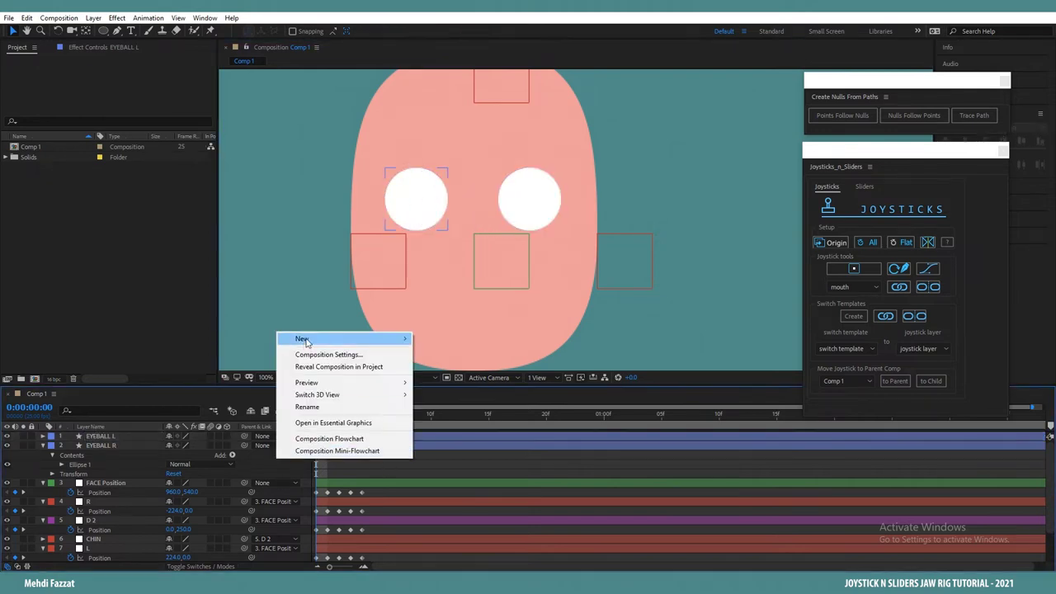
{"action": "left_click", "coordinate": [282, 273]}
{"action": "key", "text": "q"}
{"action": "left_click_drag", "start_coordinate": [454, 149], "coordinate": [490, 182]}
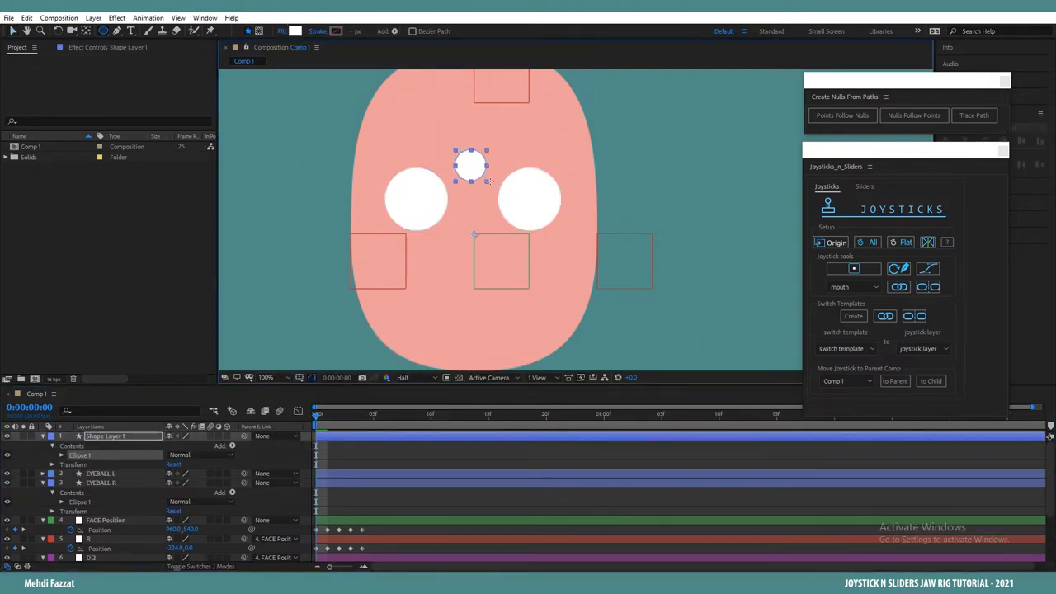
{"action": "left_click", "coordinate": [295, 31]}
{"action": "left_click_drag", "start_coordinate": [841, 295], "coordinate": [813, 290]}
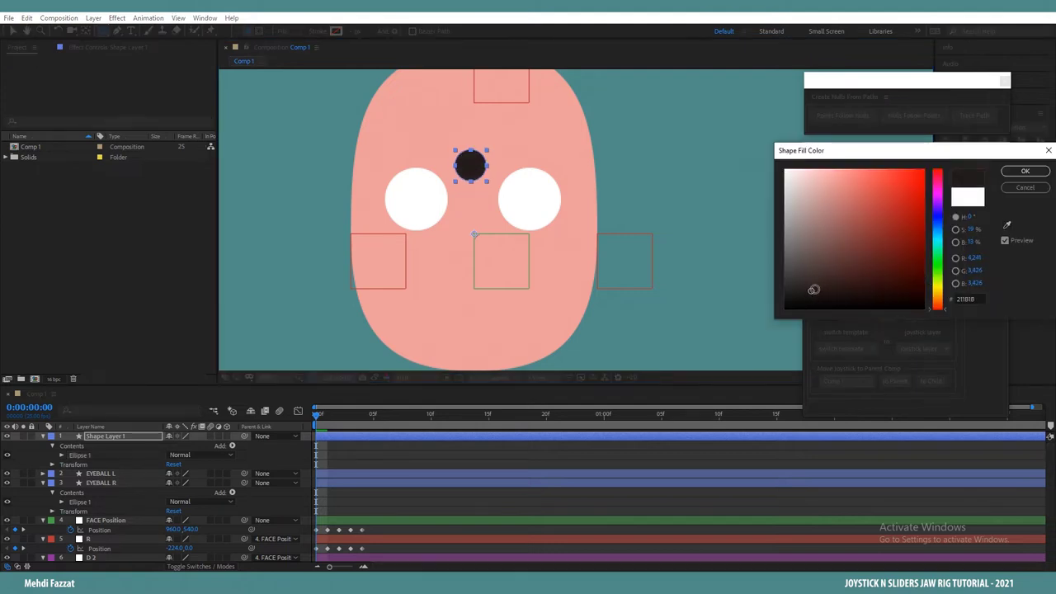
{"action": "left_click", "coordinate": [1024, 172]}
Step: Move the dark circle onto EYEBALL R, name its layer PUPIL R, and centre its anchor point
{"action": "key", "text": "v"}
{"action": "left_click_drag", "start_coordinate": [471, 165], "coordinate": [423, 198]}
{"action": "key", "text": "Return"}
{"action": "type", "text": "PUPIL"}
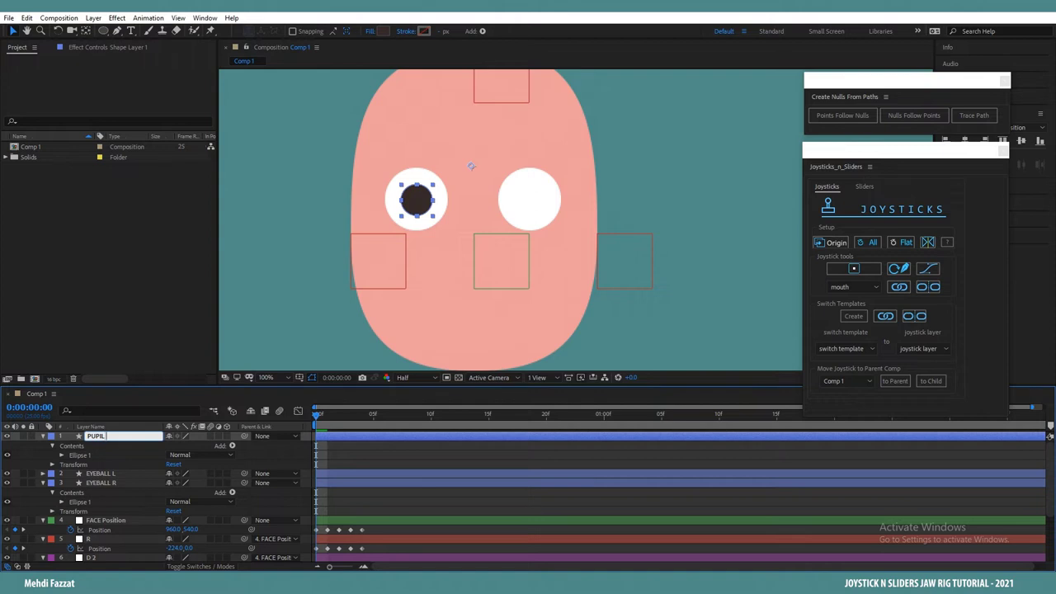
{"action": "type", "text": " R"}
{"action": "key", "text": "Return"}
{"action": "key", "text": "ctrl+alt+Home"}
Step: Duplicate PUPIL R as PUPIL L and place the copy at the centre of EYEBALL L
{"action": "key", "text": "ctrl+d"}
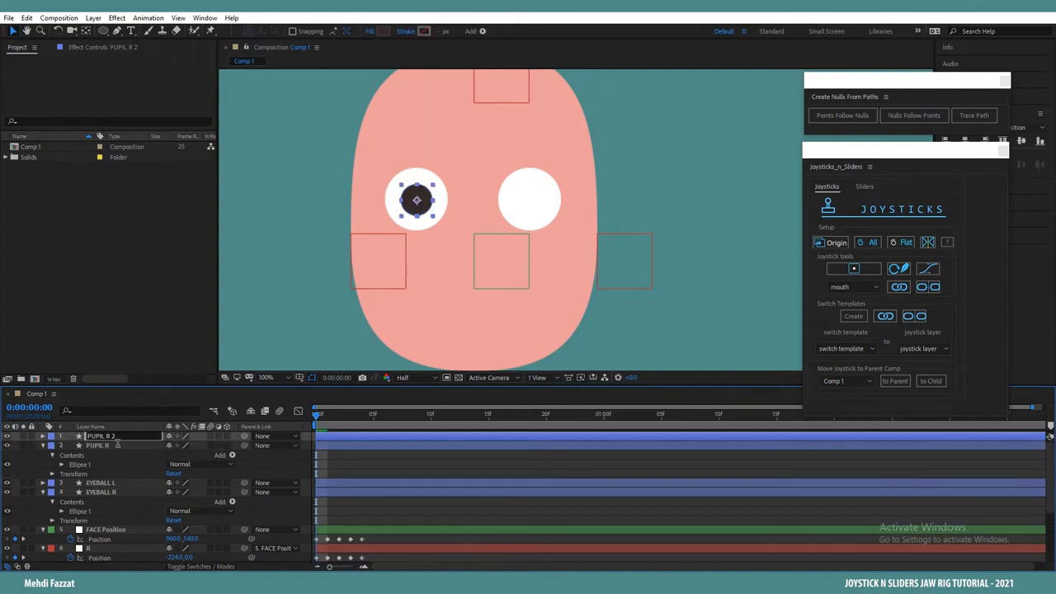
{"action": "key", "text": "Return"}
{"action": "type", "text": "PUPIL L"}
{"action": "key", "text": "Return"}
{"action": "left_click_drag", "start_coordinate": [417, 199], "coordinate": [531, 201]}
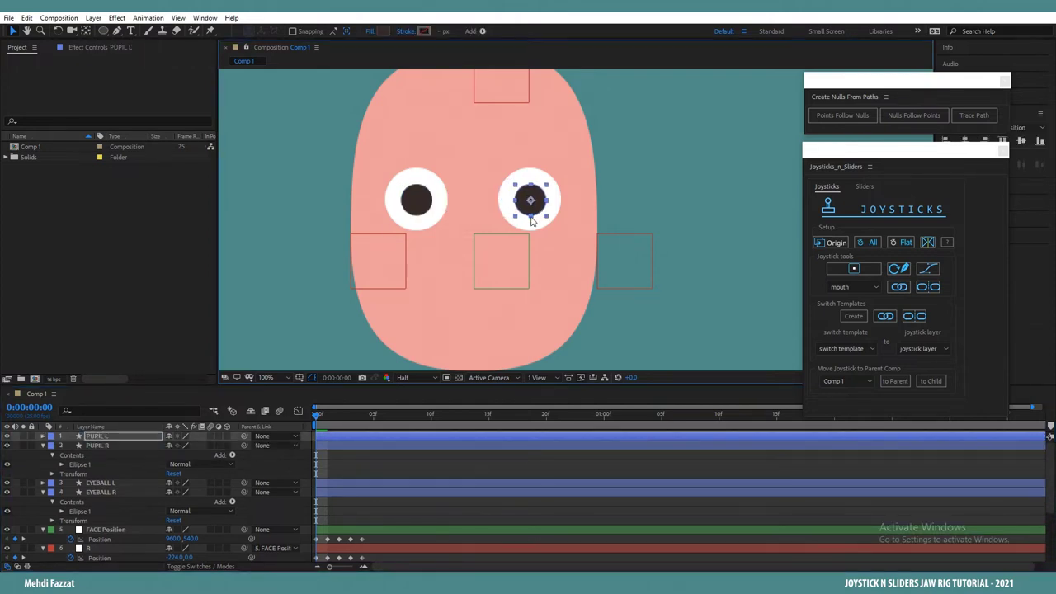
Step: Draw a small nose ellipse below and between the eyes with a darker pink stroke and no fill
{"action": "key", "text": "q"}
{"action": "left_click_drag", "start_coordinate": [449, 224], "coordinate": [498, 264]}
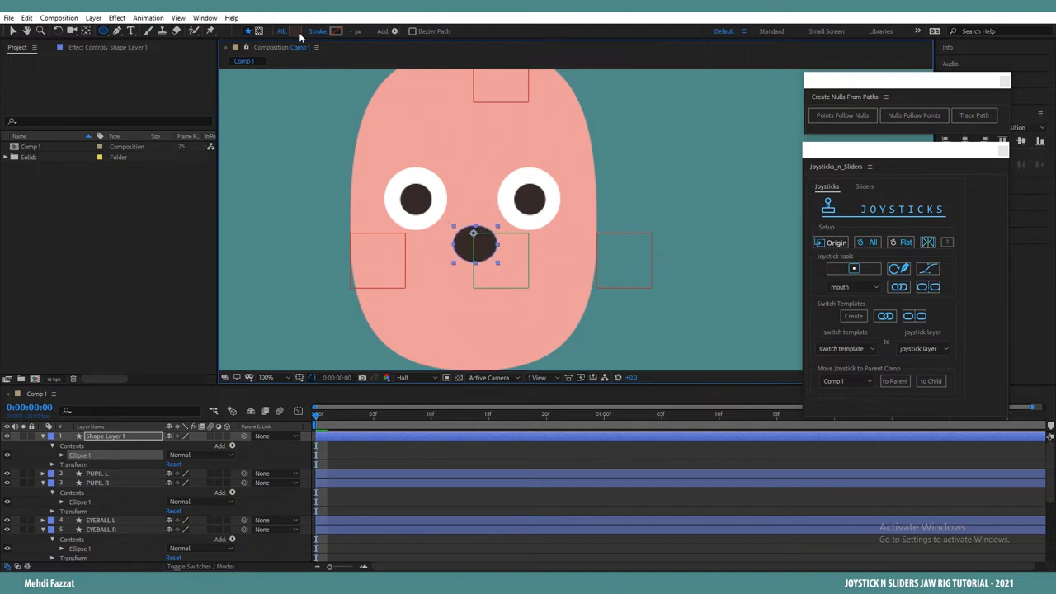
{"action": "left_click", "coordinate": [336, 32]}
{"action": "left_click", "coordinate": [1006, 225]}
{"action": "left_click", "coordinate": [498, 266]}
{"action": "mouse_move", "coordinate": [837, 210]}
{"action": "left_mouse_down"}
{"action": "mouse_move", "coordinate": [839, 236]}
{"action": "mouse_move", "coordinate": [863, 217]}
{"action": "mouse_move", "coordinate": [859, 199]}
{"action": "mouse_move", "coordinate": [568, 245]}
{"action": "mouse_move", "coordinate": [852, 207]}
{"action": "left_mouse_up"}
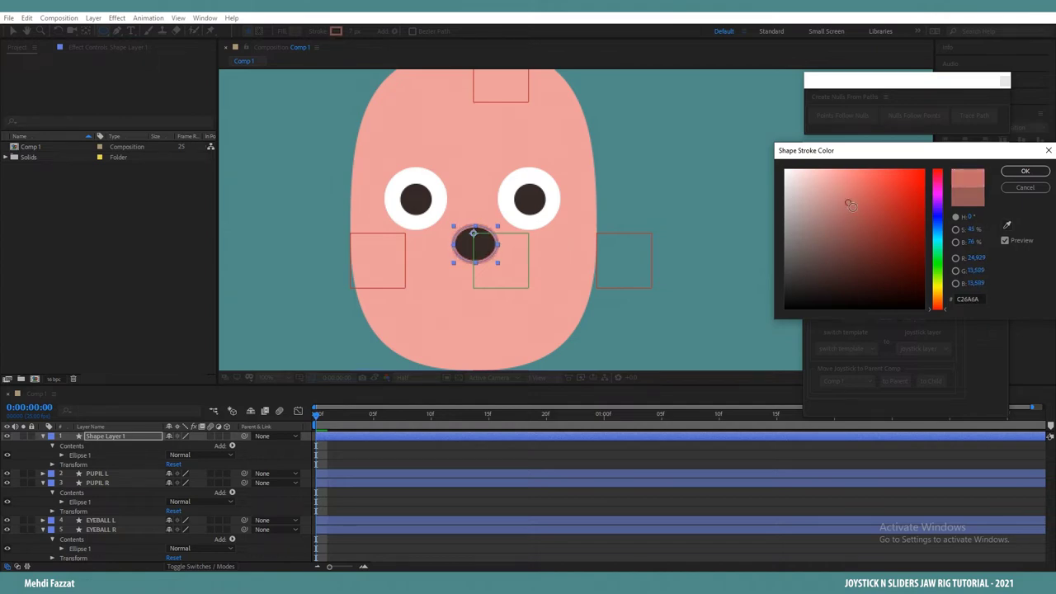
{"action": "left_click", "coordinate": [1025, 171]}
{"action": "left_click", "coordinate": [282, 30]}
{"action": "left_click", "coordinate": [470, 256]}
{"action": "left_click", "coordinate": [500, 324]}
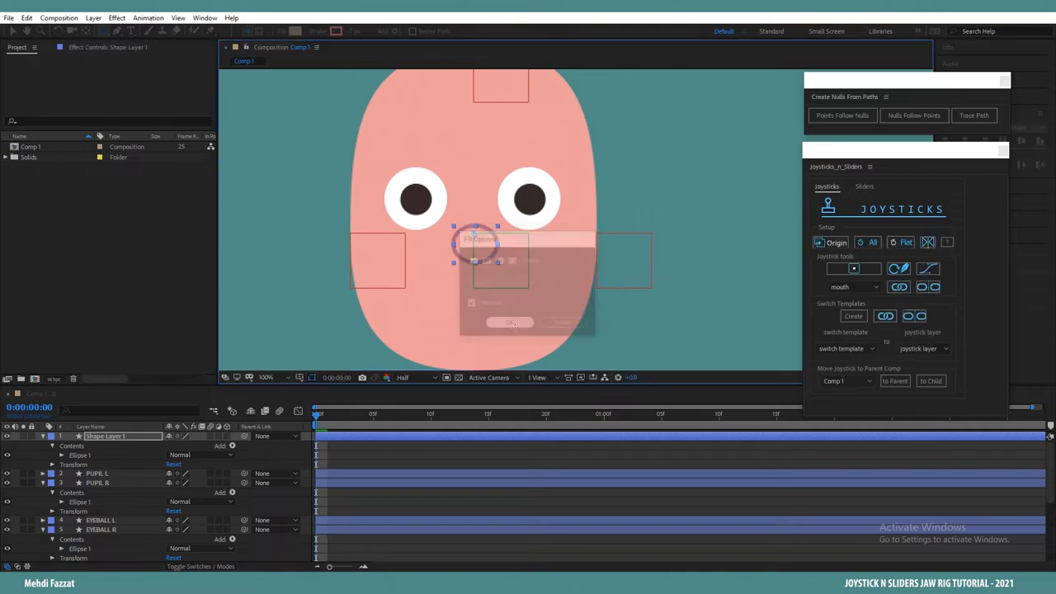
Step: Add Trim Paths to the nose ellipse and adjust its Start and End to leave only the lower arc
{"action": "left_click", "coordinate": [231, 446]}
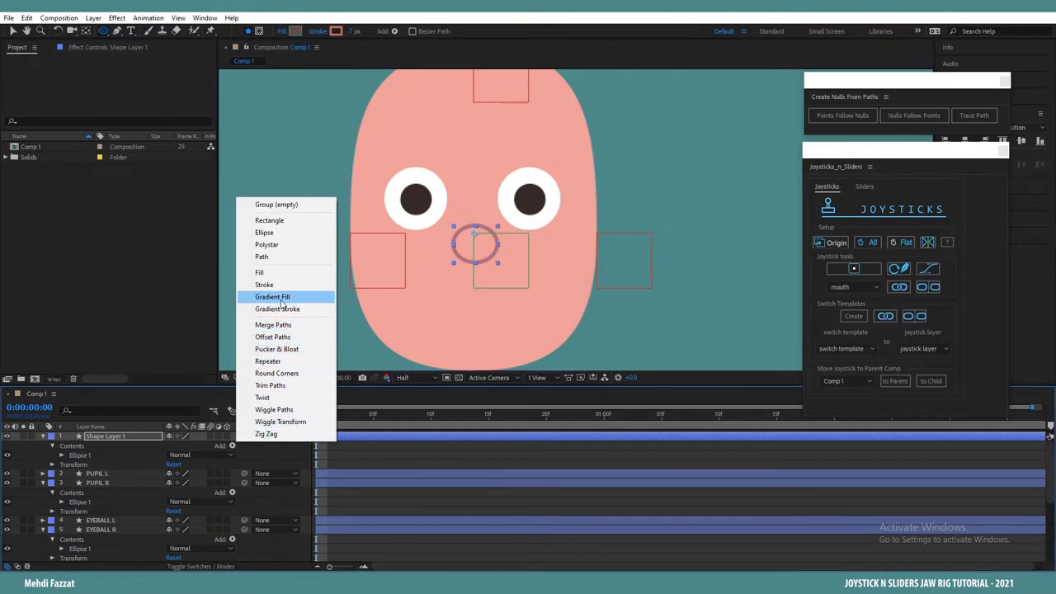
{"action": "left_click", "coordinate": [274, 386]}
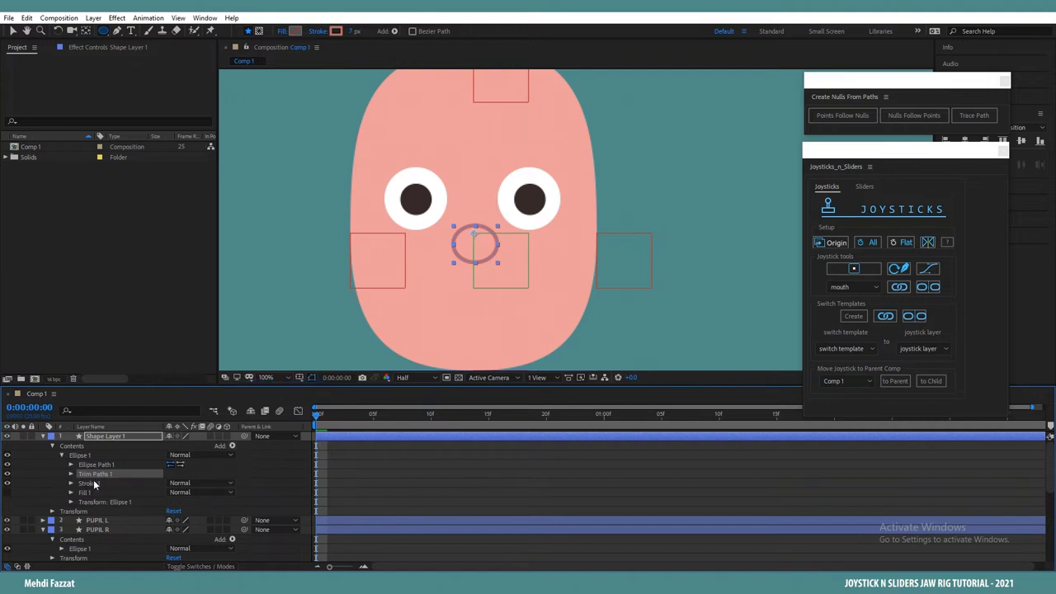
{"action": "left_click", "coordinate": [71, 475]}
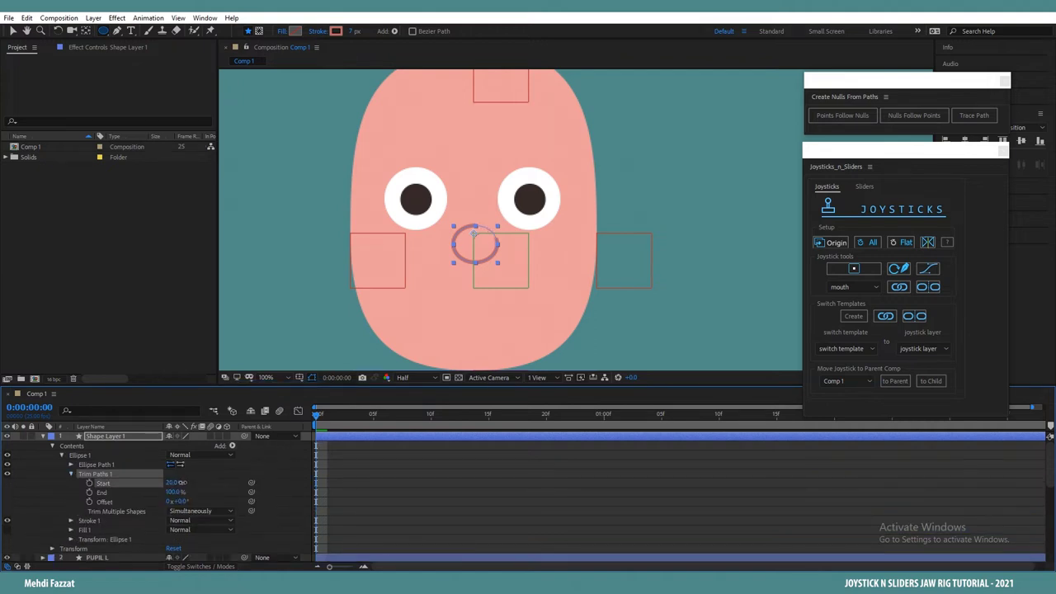
{"action": "left_click_drag", "start_coordinate": [182, 493], "coordinate": [175, 493]}
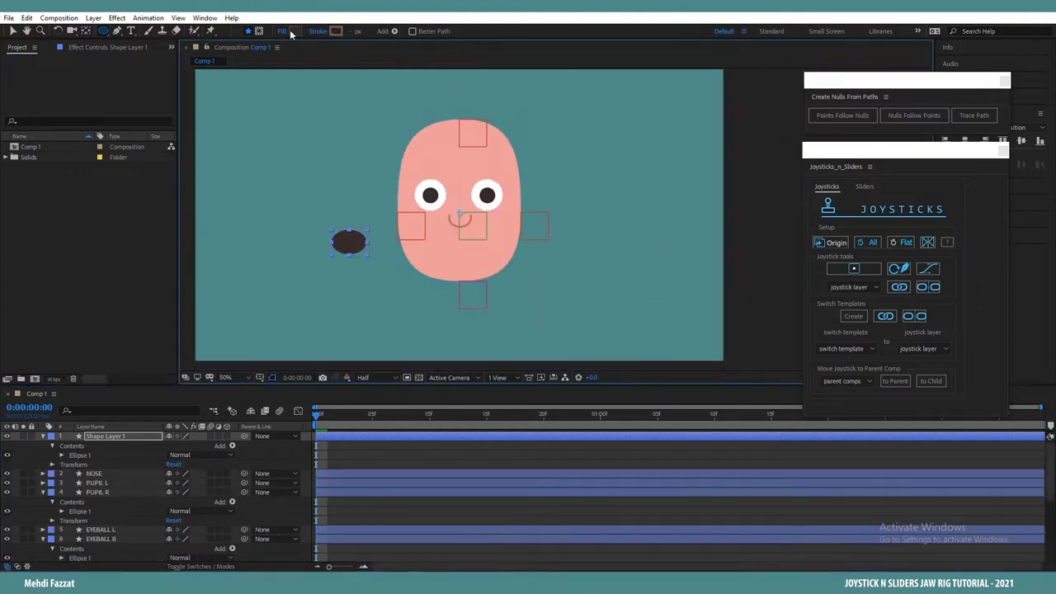
Step: Fill the new ellipse beside the head with pale teal and move it onto the face beneath the nose
{"action": "left_click", "coordinate": [295, 30]}
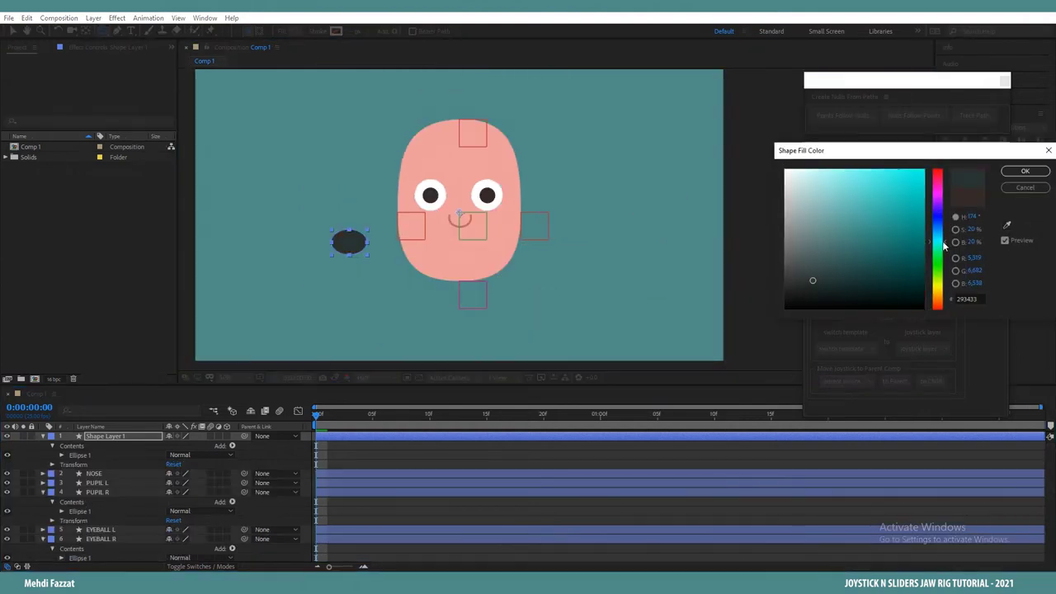
{"action": "left_click", "coordinate": [817, 193]}
{"action": "left_click", "coordinate": [814, 189]}
{"action": "key", "text": "Return"}
{"action": "scroll", "coordinate": [362, 254], "scroll_direction": "up", "scroll_amount": 1}
{"action": "left_click", "coordinate": [12, 31]}
{"action": "left_click_drag", "start_coordinate": [350, 239], "coordinate": [535, 220]}
Step: Stretch the teal ellipse's outer point past the face's left edge and add Pen points to its upper and lower curves
{"action": "left_click", "coordinate": [62, 455]}
{"action": "scroll", "coordinate": [518, 196], "scroll_direction": "up", "scroll_amount": 1}
{"action": "left_click_drag", "start_coordinate": [409, 210], "coordinate": [301, 229]}
{"action": "key", "text": "ctrl+z"}
{"action": "left_click", "coordinate": [87, 465]}
{"action": "left_click", "coordinate": [116, 31]}
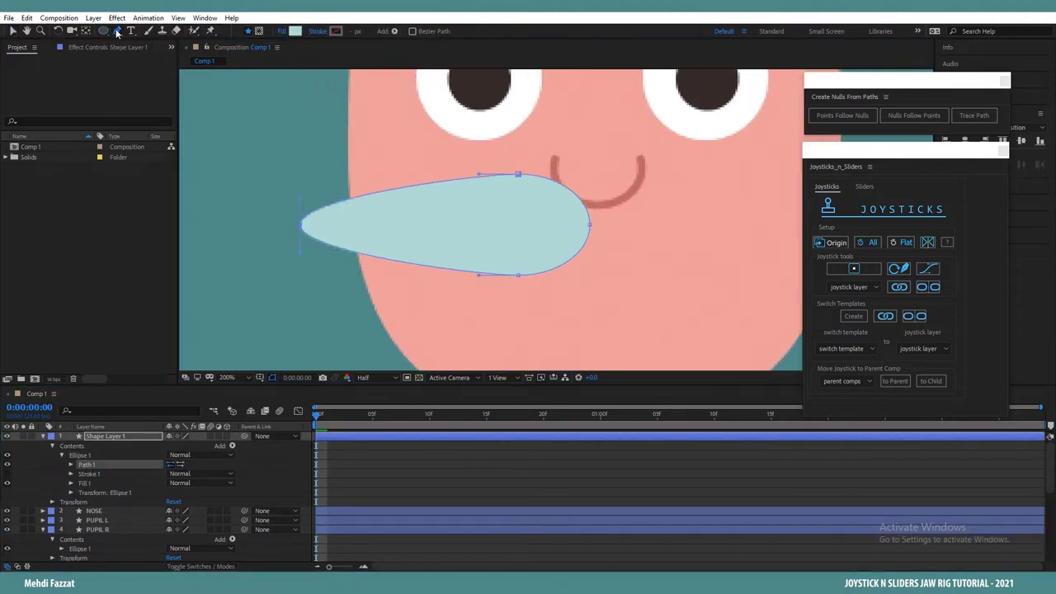
{"action": "left_click", "coordinate": [409, 186]}
{"action": "left_click", "coordinate": [411, 266]}
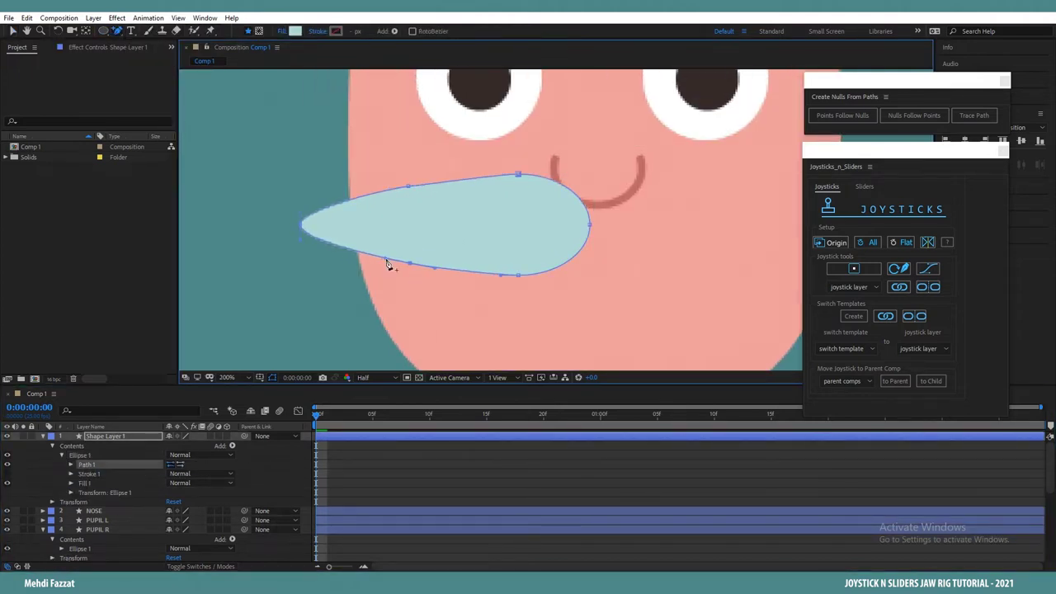
Step: Reshape the teal path into a half moustache with a drooping outer tip by moving its points and handles
{"action": "key", "text": "v"}
{"action": "left_click_drag", "start_coordinate": [302, 225], "coordinate": [320, 271]}
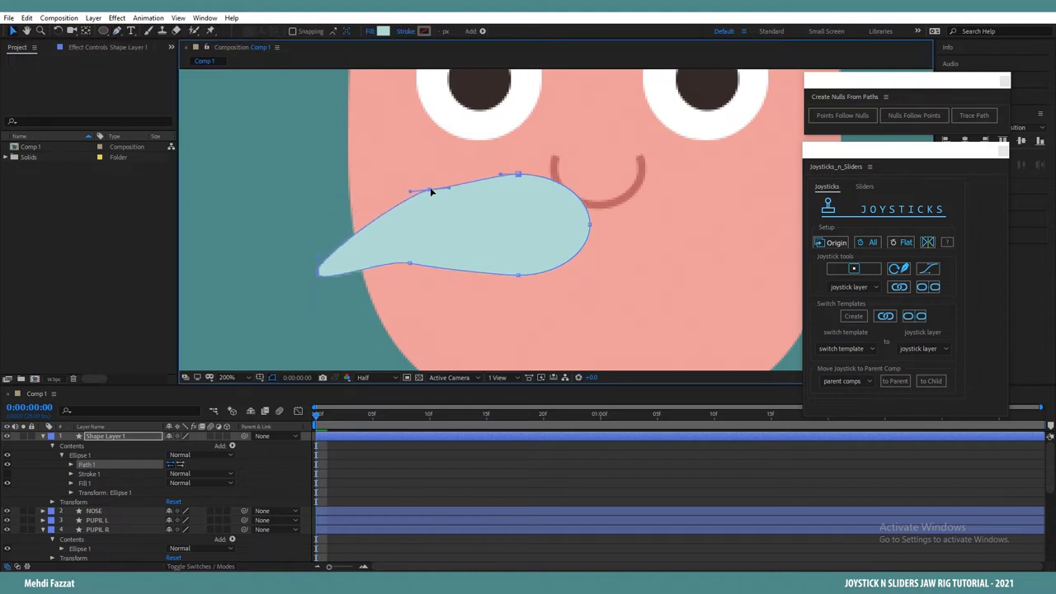
{"action": "left_click_drag", "start_coordinate": [410, 264], "coordinate": [426, 260]}
{"action": "left_click_drag", "start_coordinate": [414, 195], "coordinate": [330, 200]}
Step: Rename the teal shape layer Moustache R and place it below NOSE in the layer order
{"action": "left_click", "coordinate": [112, 438]}
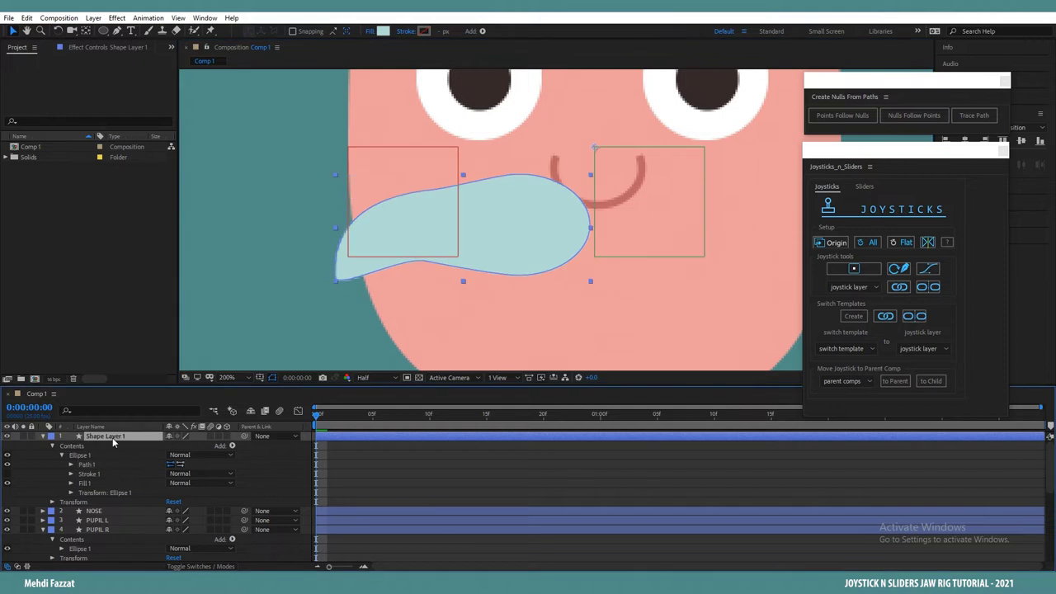
{"action": "key", "text": "comma"}
{"action": "type", "text": "Moustache R"}
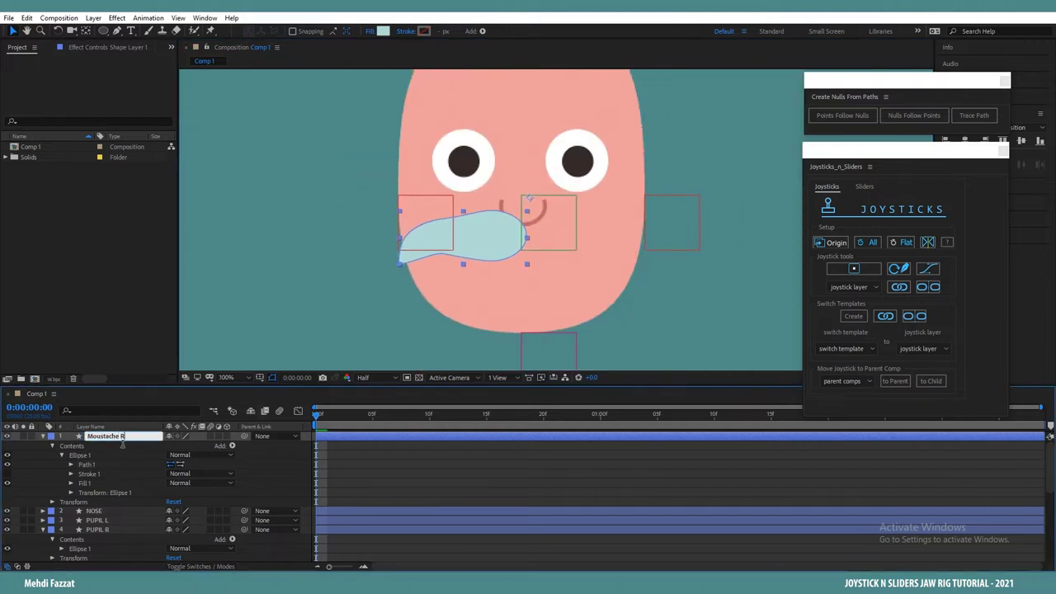
{"action": "key", "text": "Return"}
{"action": "key", "text": "ctrl+bracketleft"}
Step: Move Moustache R's anchor point near its inner end, then duplicate the layer and name the copy Moustache L
{"action": "key", "text": "period"}
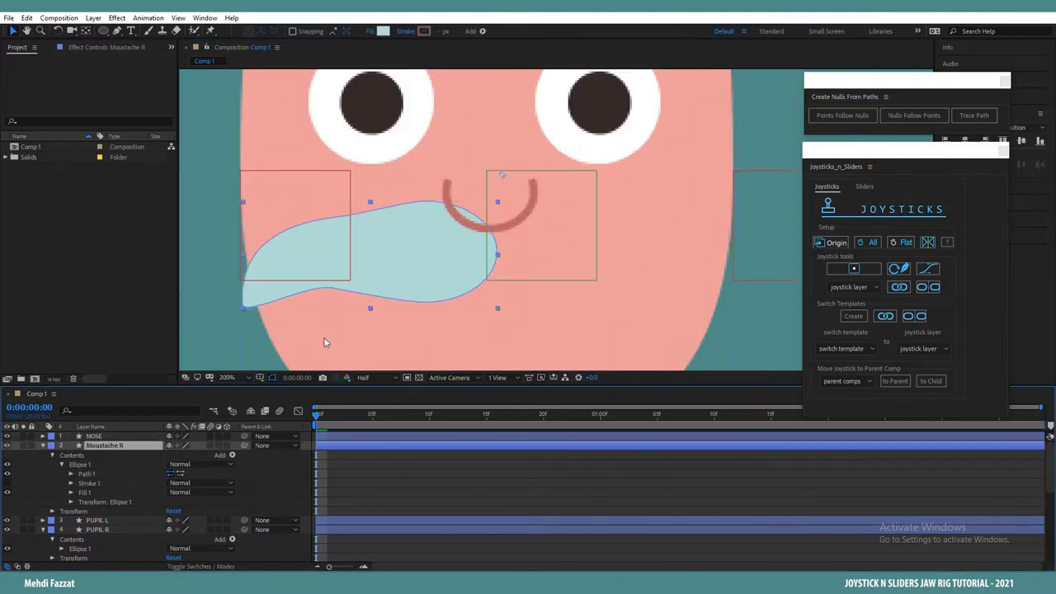
{"action": "key", "text": "y"}
{"action": "key", "text": "v"}
{"action": "key", "text": "ctrl+d"}
{"action": "key", "text": "Return"}
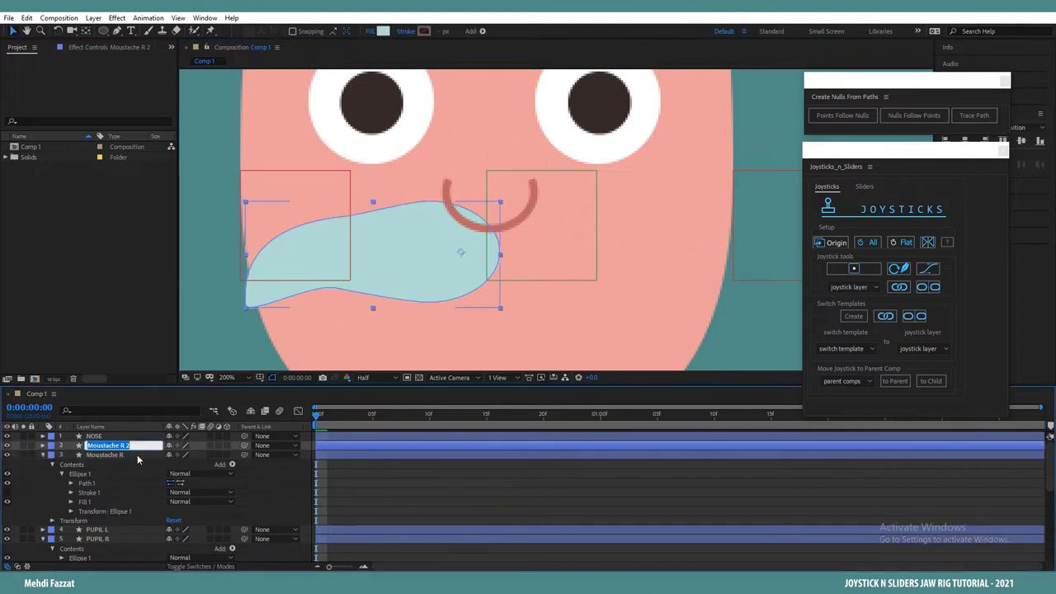
{"action": "type", "text": "L"}
{"action": "left_click", "coordinate": [231, 488]}
Step: Mirror Moustache L's path horizontally and move it to the opposite side to complete the moustache
{"action": "left_click", "coordinate": [43, 446]}
{"action": "left_click", "coordinate": [52, 454]}
{"action": "left_click", "coordinate": [62, 465]}
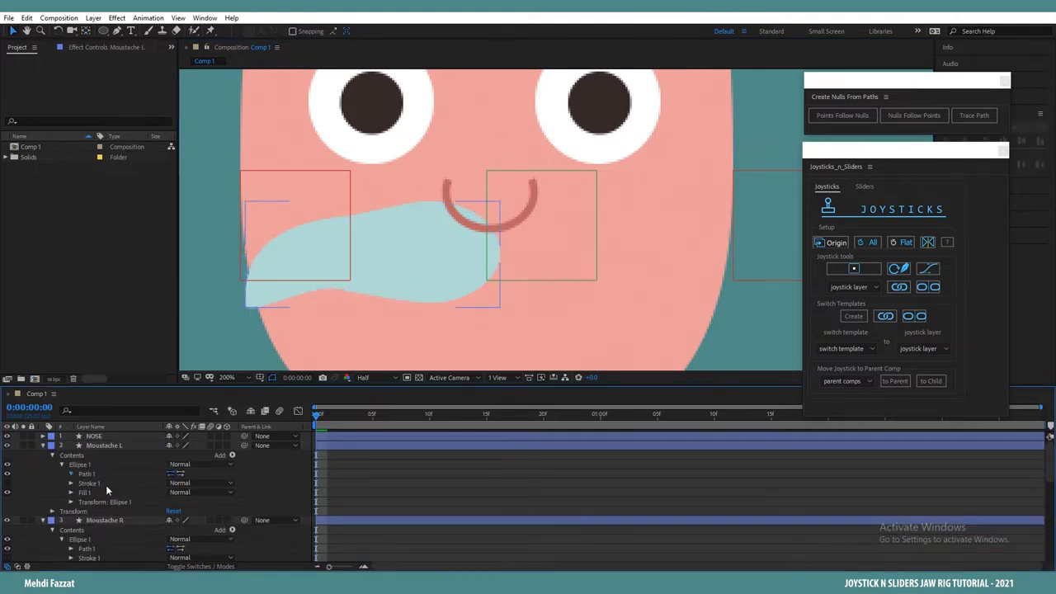
{"action": "left_click", "coordinate": [71, 473]}
{"action": "left_click", "coordinate": [103, 483]}
{"action": "key", "text": "ctrl+t"}
{"action": "left_click_drag", "start_coordinate": [498, 262], "coordinate": [243, 292]}
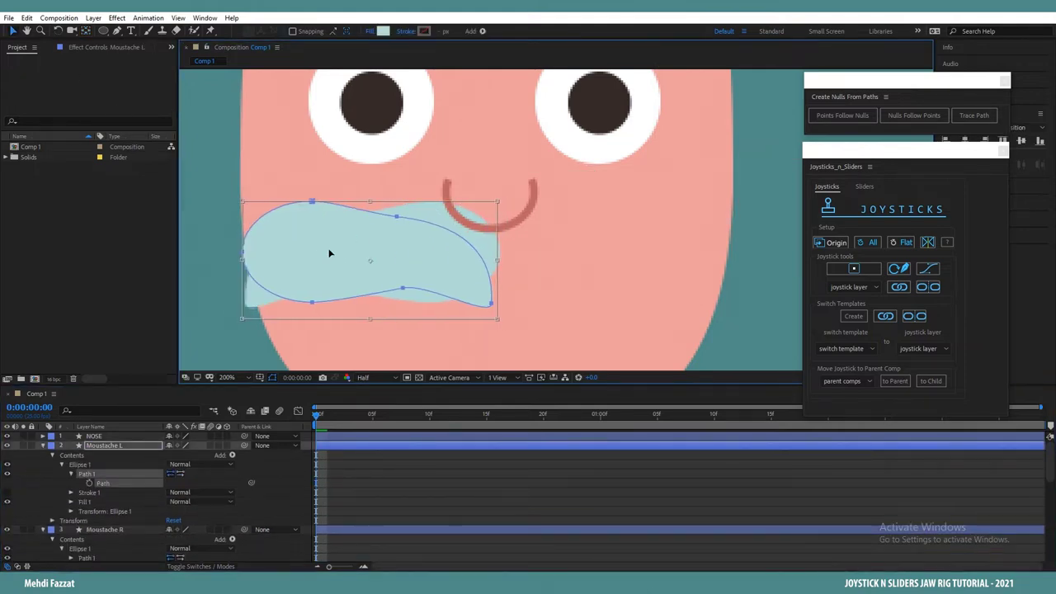
{"action": "left_click_drag", "start_coordinate": [329, 253], "coordinate": [575, 255]}
Step: Collapse the moustache layers' properties and fill the nose shape with the face's pink
{"action": "left_click", "coordinate": [43, 446]}
{"action": "left_click", "coordinate": [43, 454]}
{"action": "left_click", "coordinate": [94, 435]}
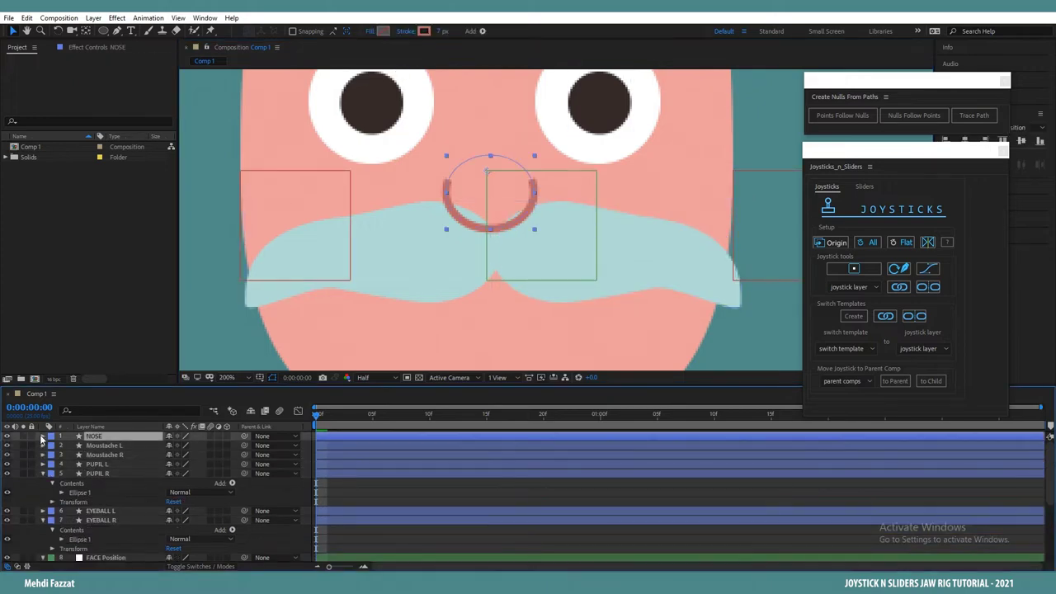
{"action": "left_click", "coordinate": [43, 437]}
{"action": "left_click", "coordinate": [383, 31]}
{"action": "left_click", "coordinate": [1028, 170]}
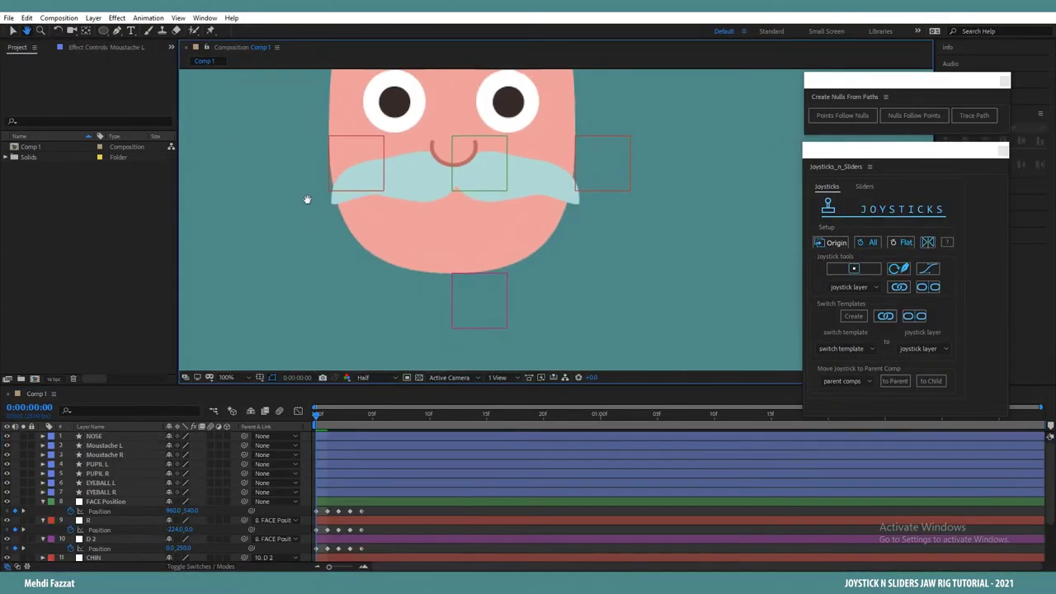
Step: Start the beard with a small circle on the jaw's edge and fill it with the moustache's pale teal
{"action": "left_click_drag", "start_coordinate": [307, 200], "coordinate": [308, 198]}
{"action": "left_click", "coordinate": [105, 30]}
{"action": "left_click_drag", "start_coordinate": [364, 242], "coordinate": [390, 268]}
{"action": "left_click", "coordinate": [294, 31]}
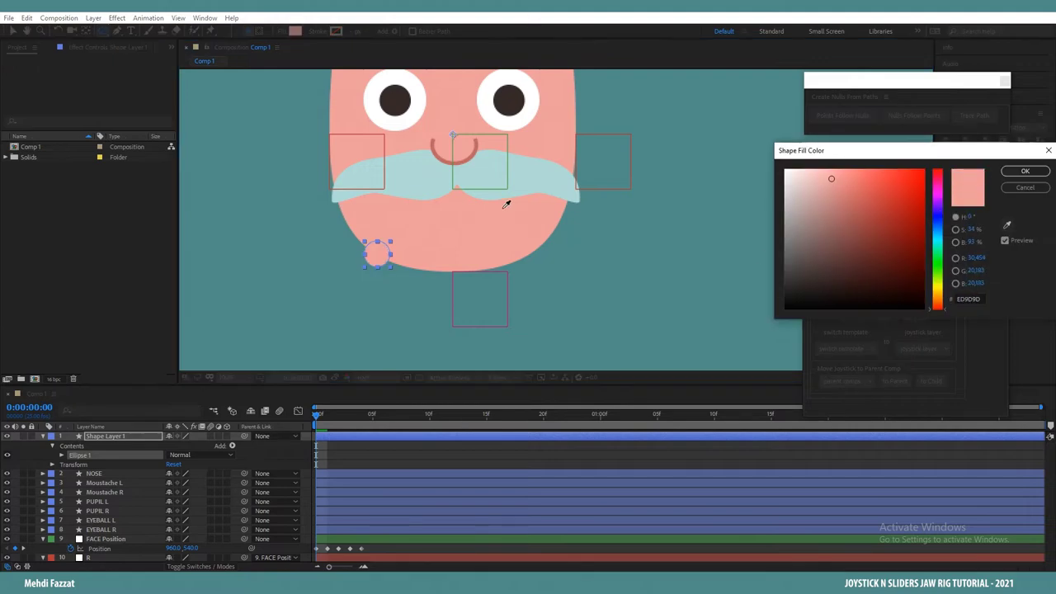
{"action": "left_click", "coordinate": [506, 203]}
{"action": "key", "text": "Return"}
Step: Add overlapping pale teal circles of different sizes along and below the chin to build up the beard
{"action": "left_click_drag", "start_coordinate": [507, 248], "coordinate": [535, 274]}
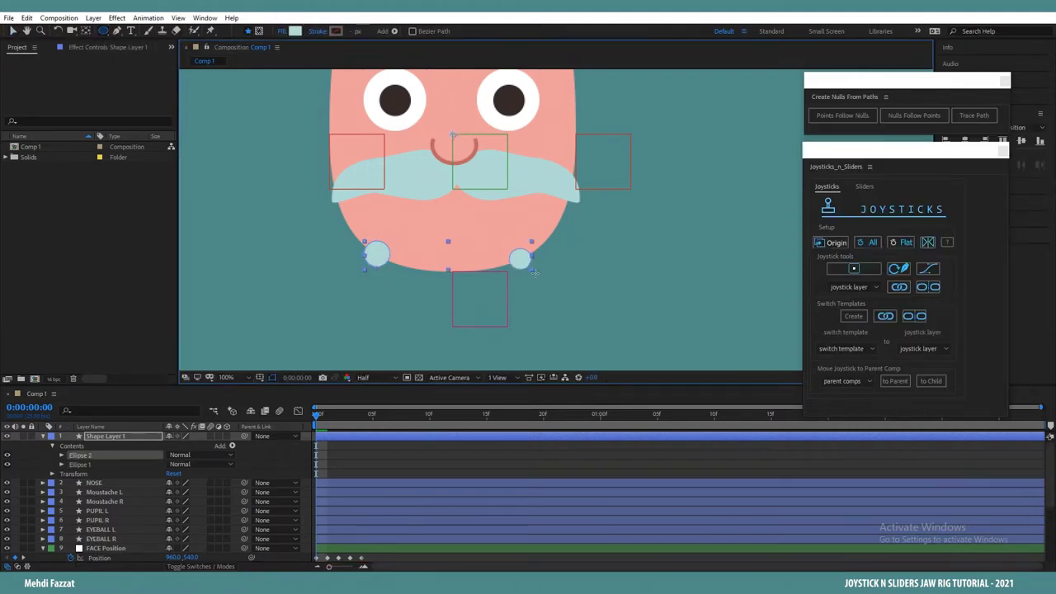
{"action": "mouse_move", "coordinate": [368, 254]}
{"action": "left_mouse_down"}
{"action": "mouse_move", "coordinate": [425, 326]}
{"action": "mouse_move", "coordinate": [421, 305]}
{"action": "left_mouse_up"}
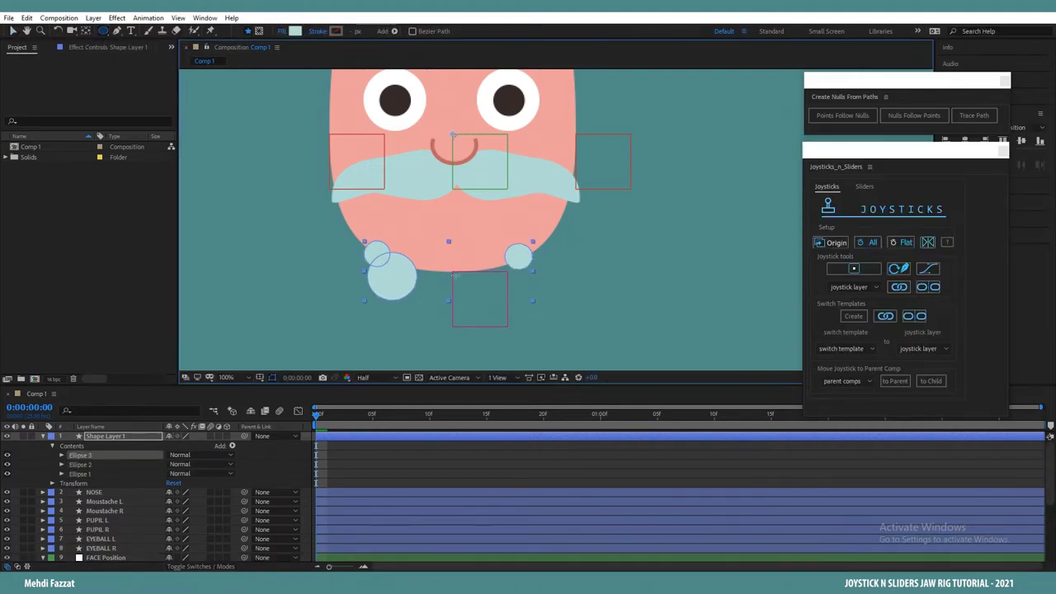
{"action": "left_click_drag", "start_coordinate": [471, 255], "coordinate": [522, 304]}
{"action": "left_click_drag", "start_coordinate": [388, 262], "coordinate": [455, 331]}
{"action": "mouse_move", "coordinate": [561, 270]}
{"action": "left_mouse_down"}
{"action": "mouse_move", "coordinate": [634, 342]}
{"action": "mouse_move", "coordinate": [519, 336]}
{"action": "mouse_move", "coordinate": [509, 326]}
{"action": "left_mouse_up"}
{"action": "mouse_move", "coordinate": [586, 307]}
{"action": "left_mouse_down"}
{"action": "mouse_move", "coordinate": [637, 338]}
{"action": "mouse_move", "coordinate": [479, 353]}
{"action": "left_mouse_up"}
{"action": "mouse_move", "coordinate": [584, 272]}
{"action": "left_mouse_down"}
{"action": "mouse_move", "coordinate": [622, 309]}
{"action": "mouse_move", "coordinate": [467, 287]}
{"action": "mouse_move", "coordinate": [471, 297]}
{"action": "left_mouse_up"}
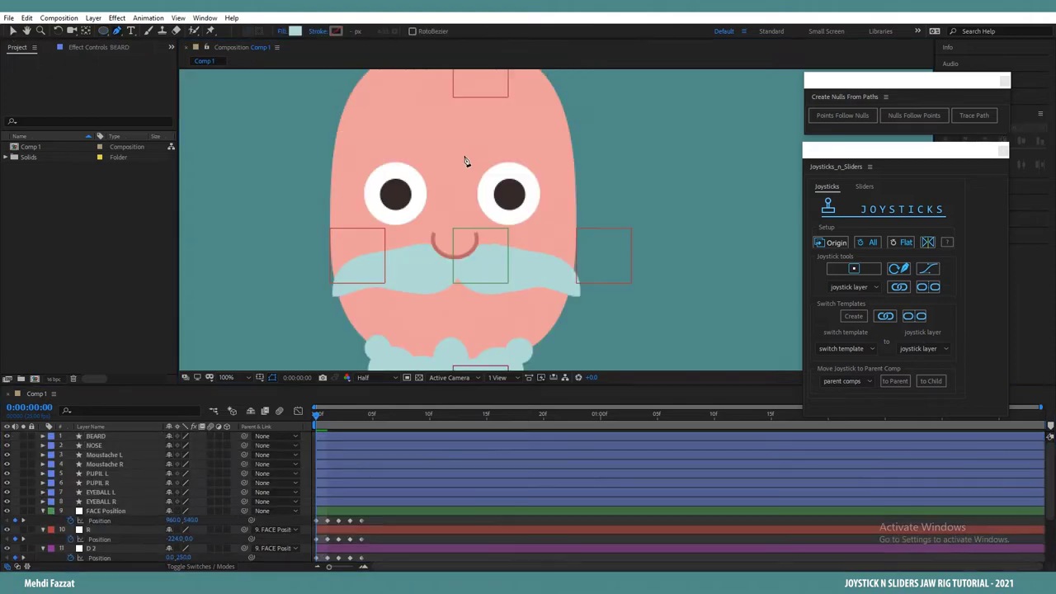
Step: Draw a curved eyebrow path above one eye and give it a solid stroke
{"action": "left_click_drag", "start_coordinate": [550, 156], "coordinate": [576, 175]}
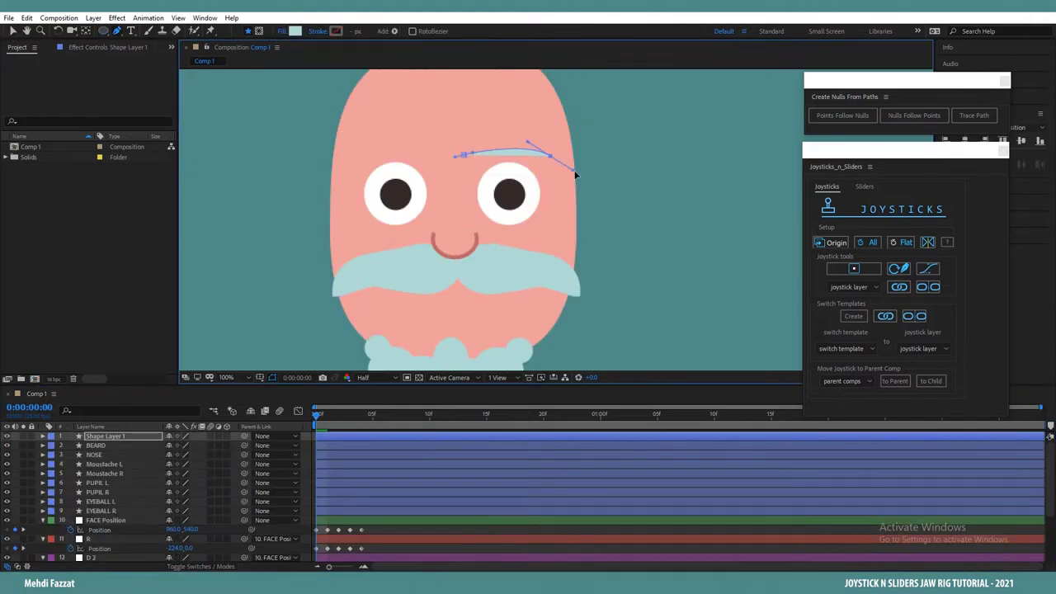
{"action": "left_click", "coordinate": [320, 31]}
{"action": "left_click", "coordinate": [488, 258]}
{"action": "left_click", "coordinate": [509, 329]}
Step: Colour the eyebrow's stroke pale teal based on the moustache and set its fill to None
{"action": "left_click", "coordinate": [335, 31]}
{"action": "left_click", "coordinate": [1007, 224]}
{"action": "left_click", "coordinate": [548, 281]}
{"action": "left_click_drag", "start_coordinate": [813, 192], "coordinate": [826, 201]}
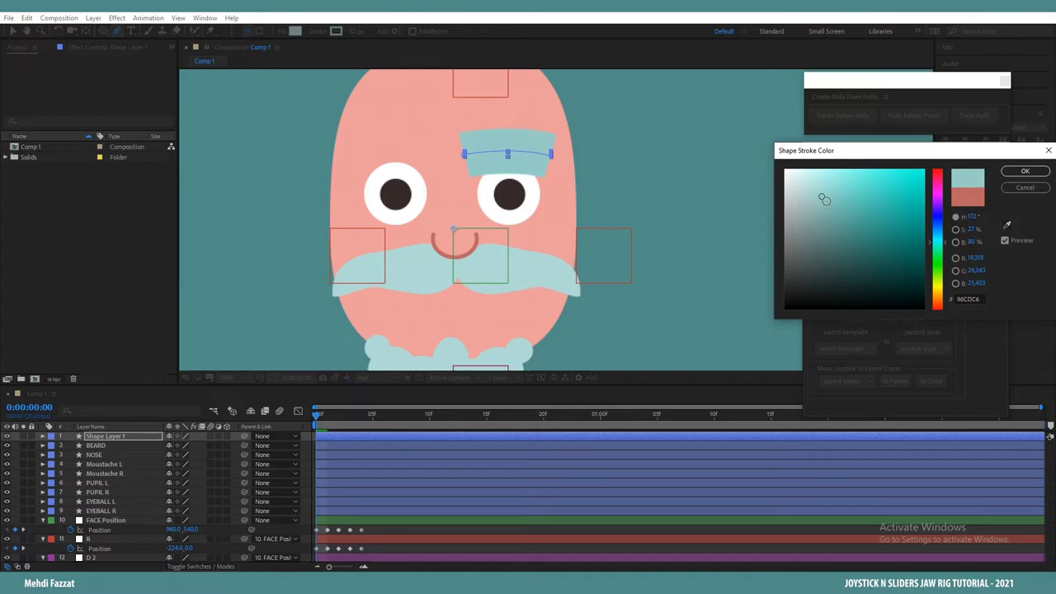
{"action": "left_click", "coordinate": [1025, 171]}
{"action": "left_click", "coordinate": [282, 30]}
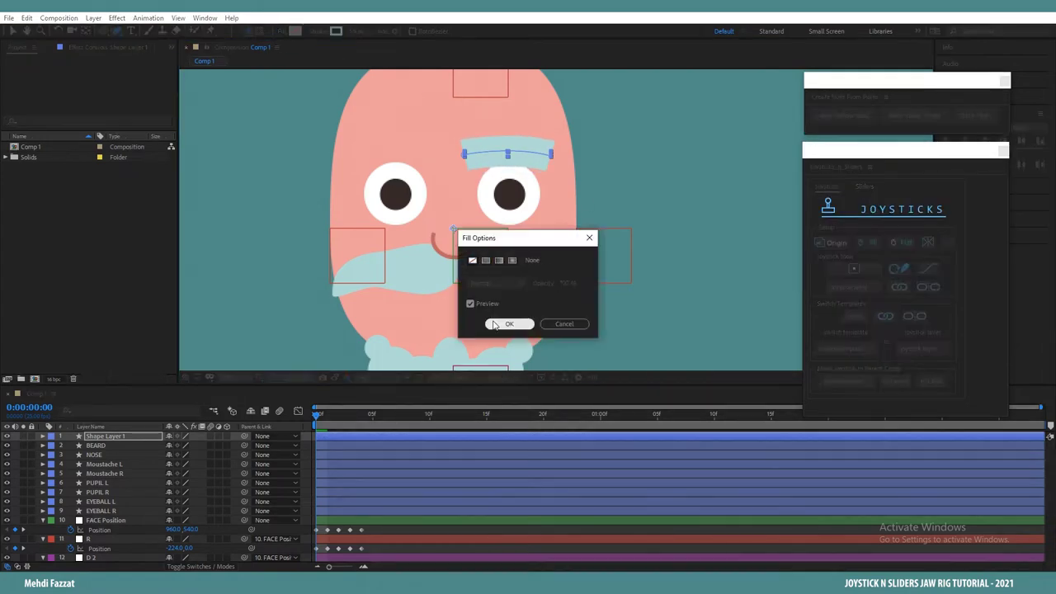
{"action": "left_click", "coordinate": [500, 324]}
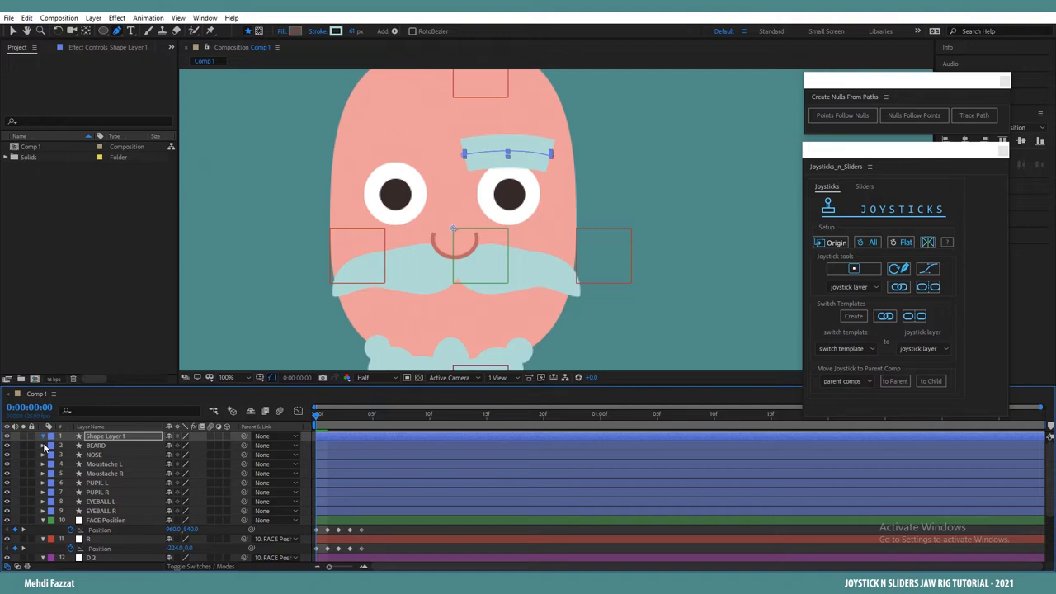
Step: Set the line cap of the eyebrow's stroke to Round Cap
{"action": "left_click", "coordinate": [42, 437]}
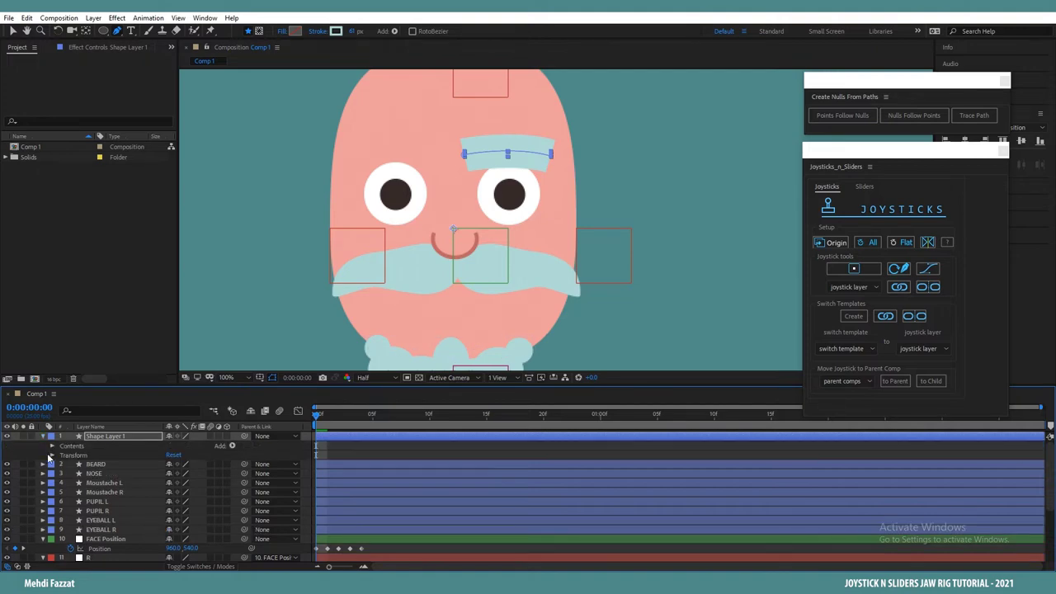
{"action": "left_click", "coordinate": [52, 446]}
{"action": "left_click", "coordinate": [61, 454]}
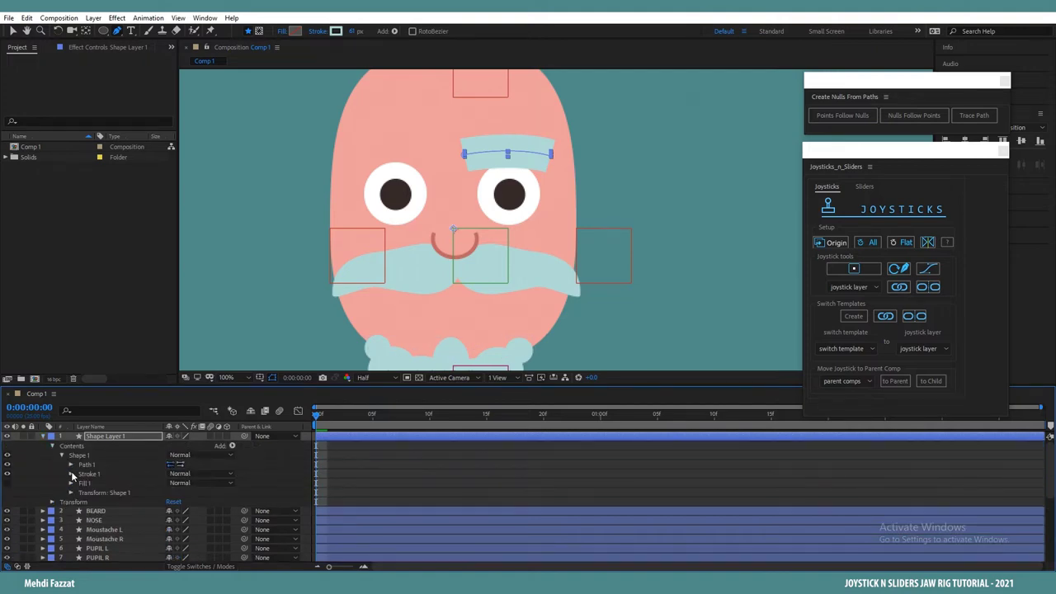
{"action": "left_click", "coordinate": [71, 475]}
{"action": "left_click", "coordinate": [210, 520]}
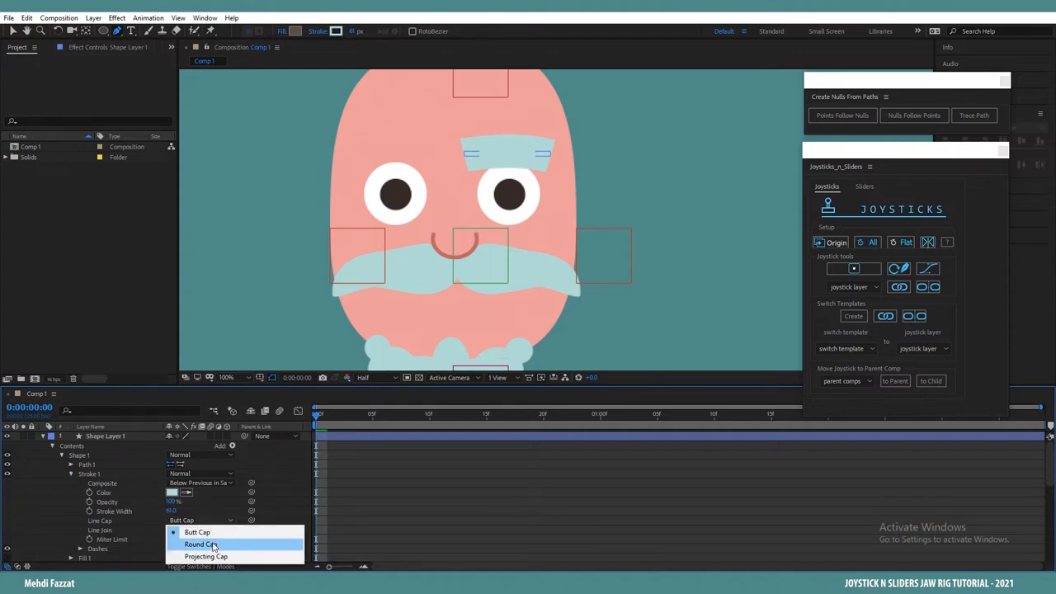
{"action": "left_click", "coordinate": [212, 541]}
Step: Shorten the eyebrow's path and rename its layer EYEBROW L
{"action": "left_click", "coordinate": [12, 31]}
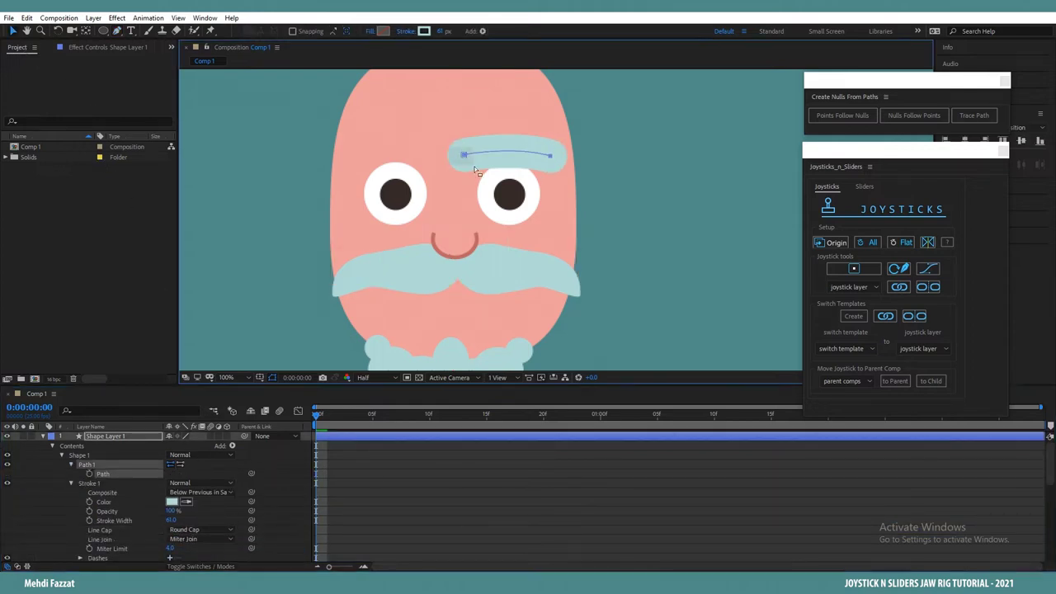
{"action": "left_click_drag", "start_coordinate": [464, 155], "coordinate": [481, 157]}
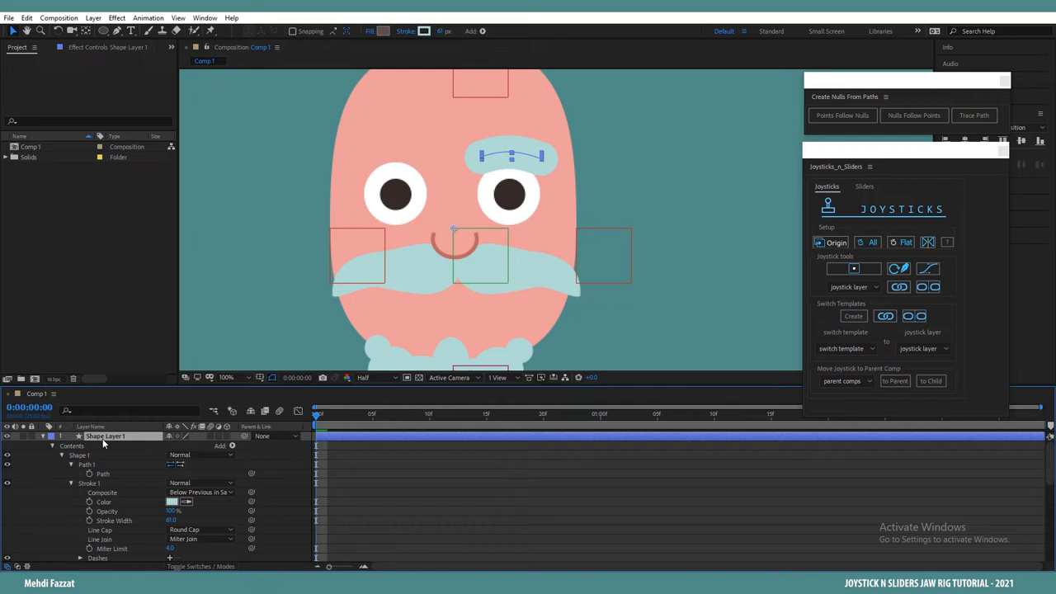
{"action": "key", "text": "Return"}
{"action": "type", "text": "c"}
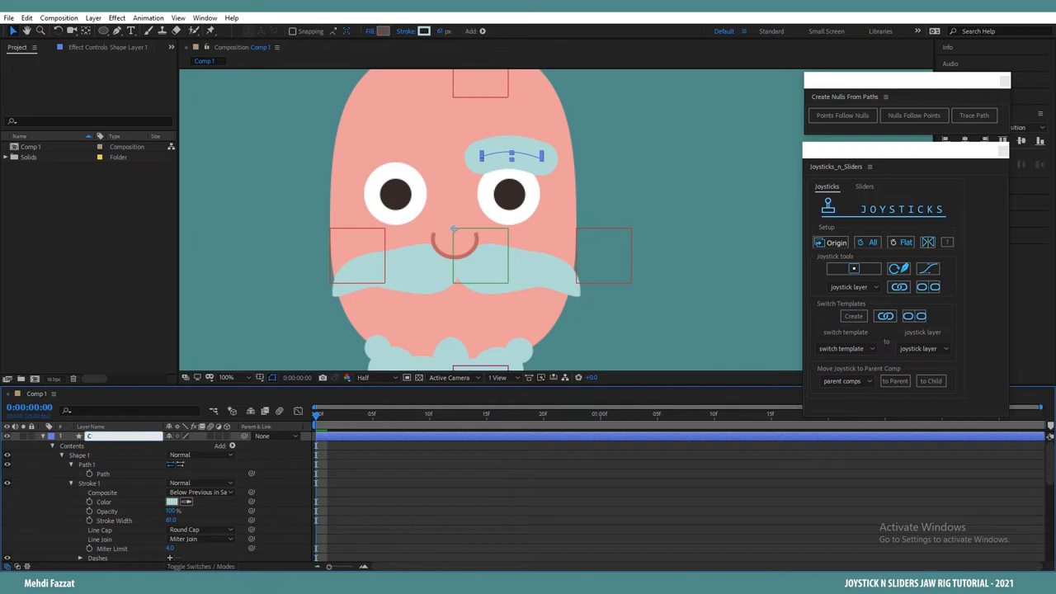
{"action": "key", "text": "Return"}
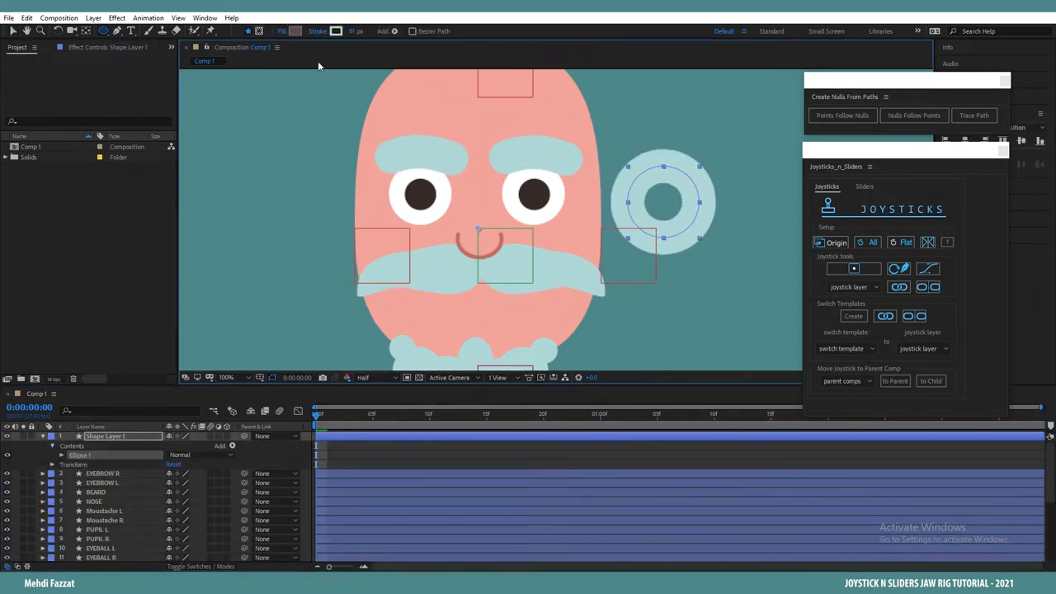
Step: Fill the new under-eye circle with a darker, muted pink and move Dark Circle R behind the opposite eye
{"action": "left_click", "coordinate": [295, 30]}
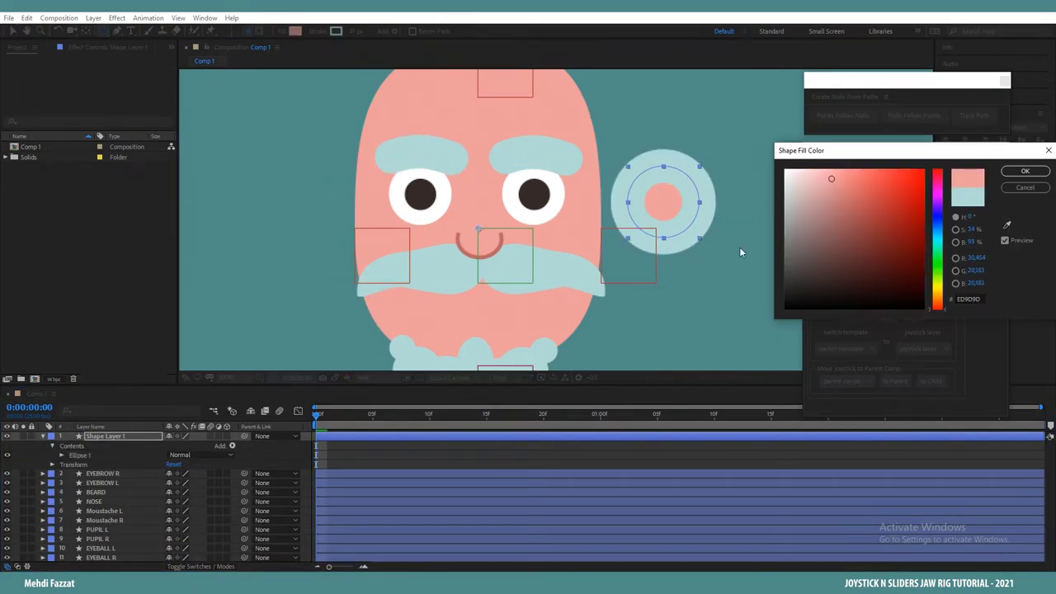
{"action": "left_click", "coordinate": [836, 190]}
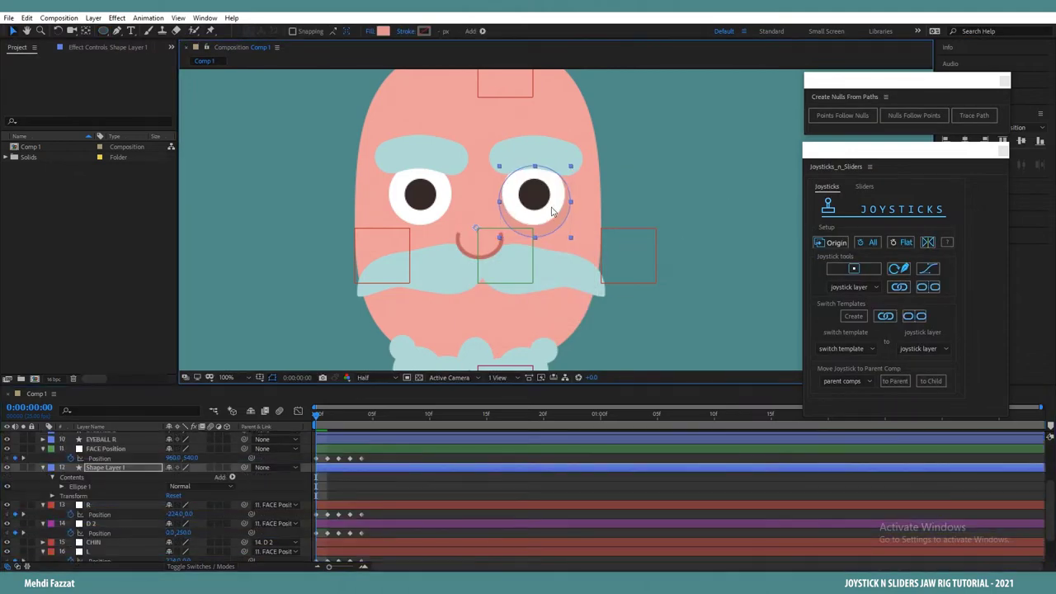
{"action": "left_click", "coordinate": [382, 30]}
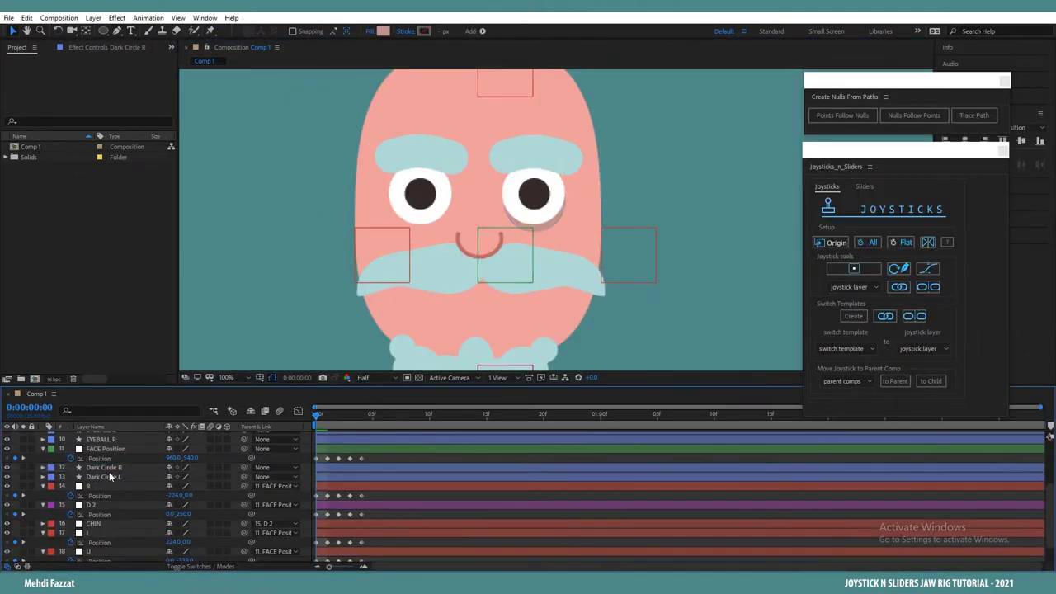
{"action": "left_click", "coordinate": [108, 467]}
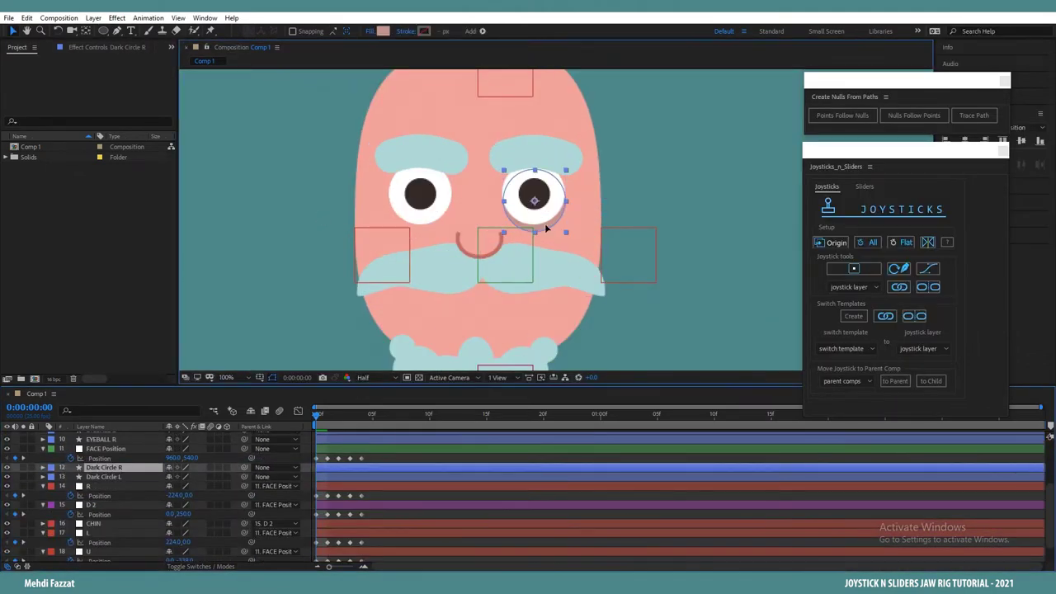
{"action": "left_click_drag", "start_coordinate": [545, 222], "coordinate": [430, 230]}
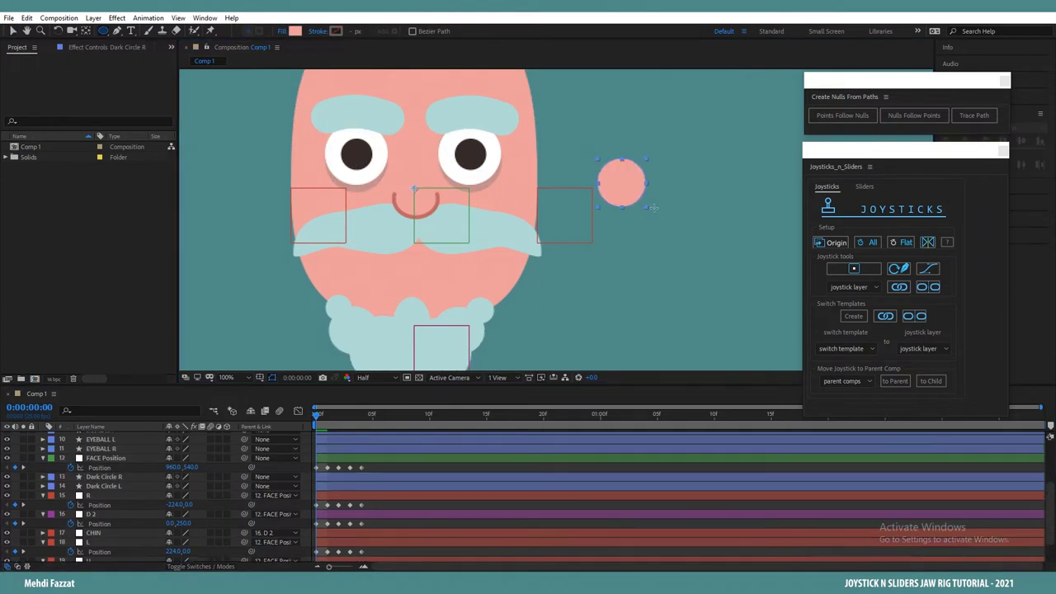
Step: Shape EAR L from the pink ellipse beside the head with curved inner-ear lines, and place its copy EAR R on the opposite side
{"action": "mouse_move", "coordinate": [650, 206]}
{"action": "left_mouse_down"}
{"action": "mouse_move", "coordinate": [657, 229]}
{"action": "mouse_move", "coordinate": [566, 207]}
{"action": "left_mouse_up"}
{"action": "key", "text": "v"}
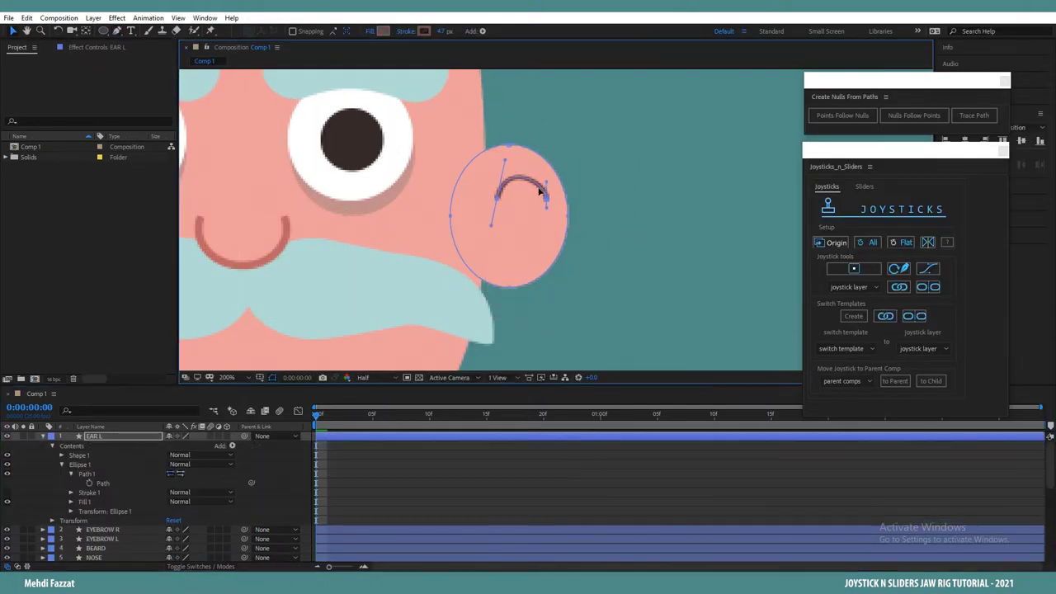
{"action": "left_click", "coordinate": [514, 260]}
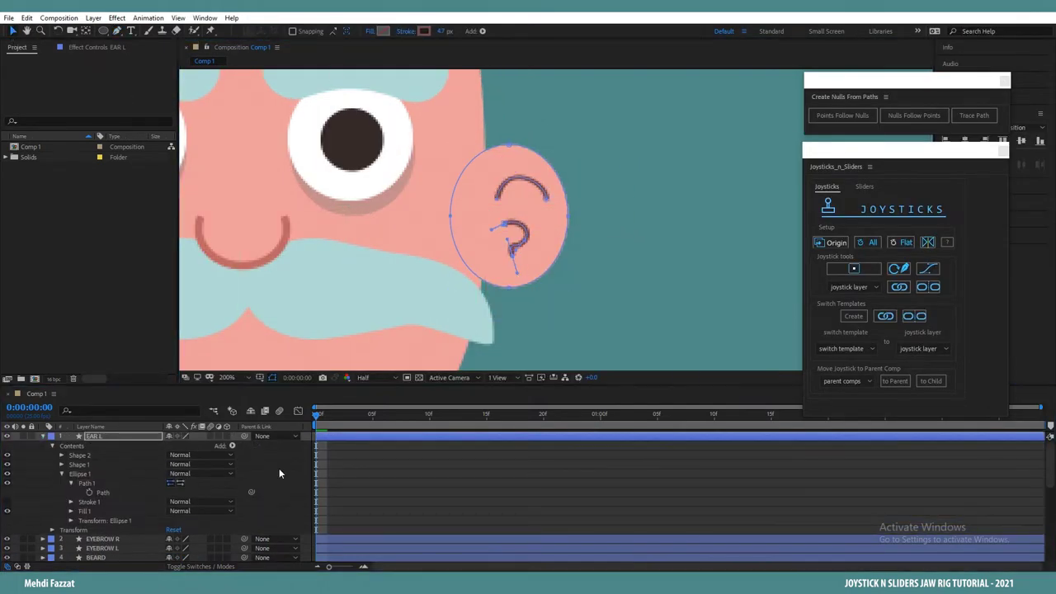
{"action": "left_click_drag", "start_coordinate": [511, 230], "coordinate": [396, 229]}
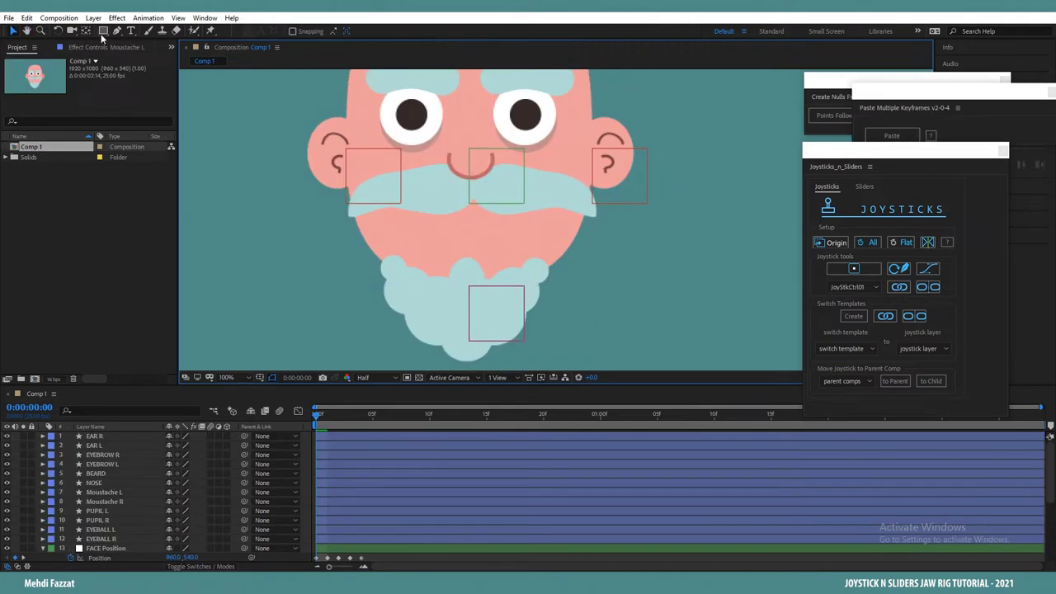
Step: Draw a flat ellipse as a mouth between the moustache and beard and fill it with dark reddish brown
{"action": "left_click_drag", "start_coordinate": [103, 32], "coordinate": [150, 54]}
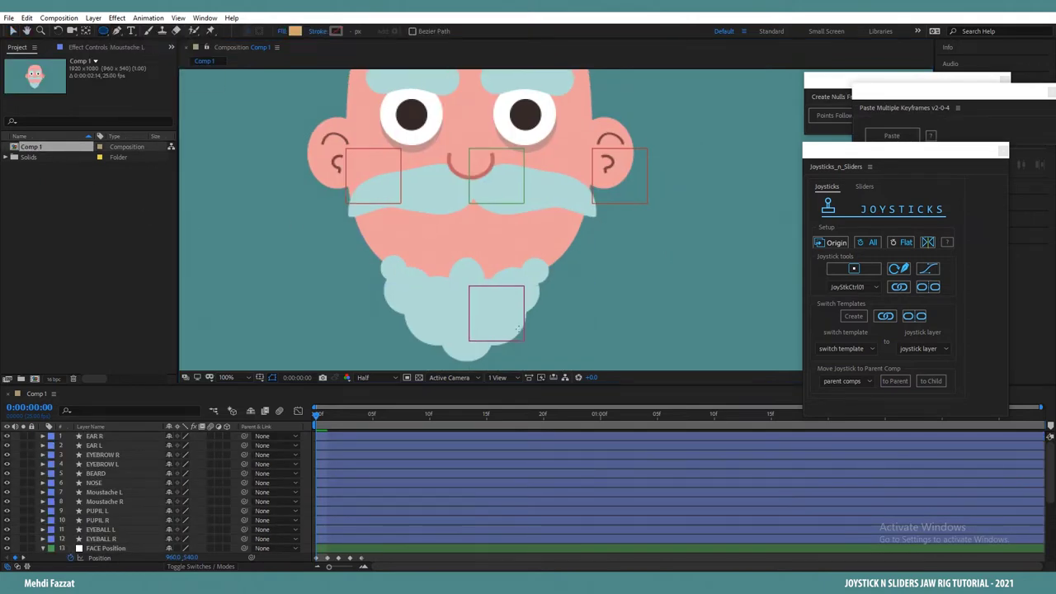
{"action": "left_click_drag", "start_coordinate": [431, 221], "coordinate": [489, 242]}
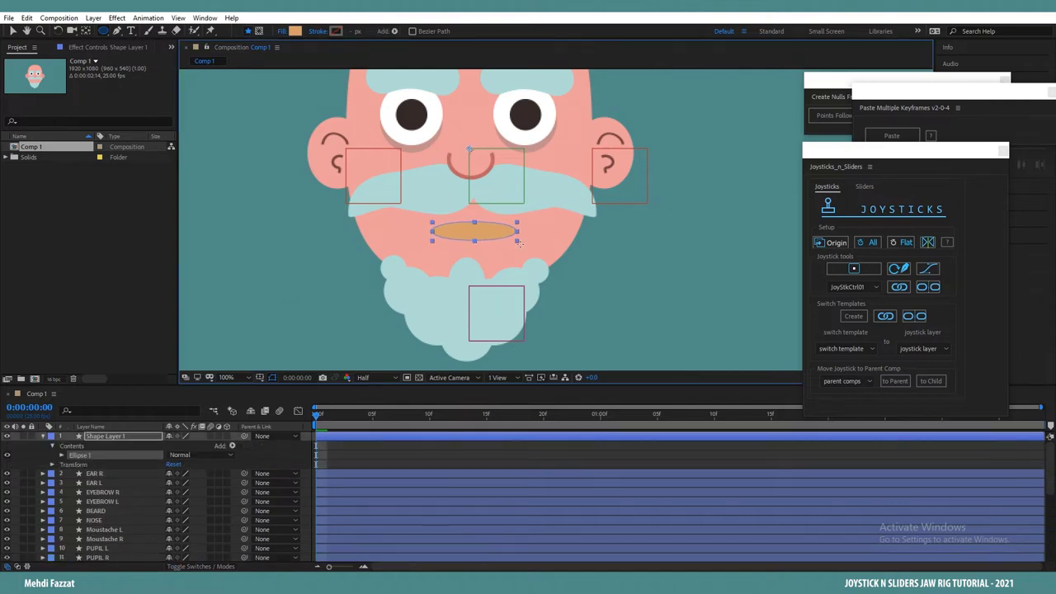
{"action": "left_click", "coordinate": [295, 30]}
{"action": "left_click", "coordinate": [838, 271]}
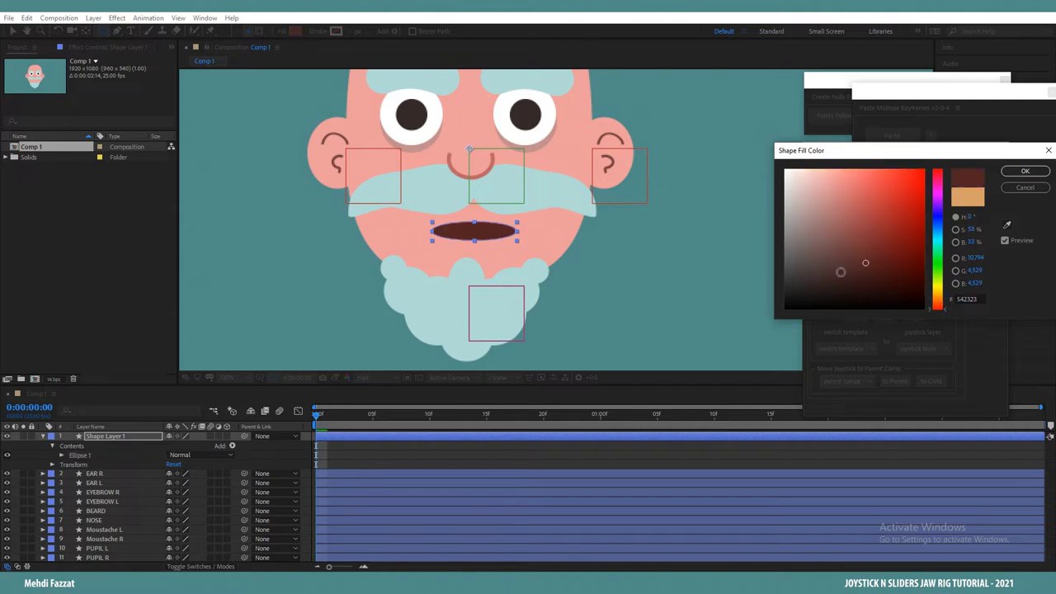
{"action": "left_click", "coordinate": [1024, 171]}
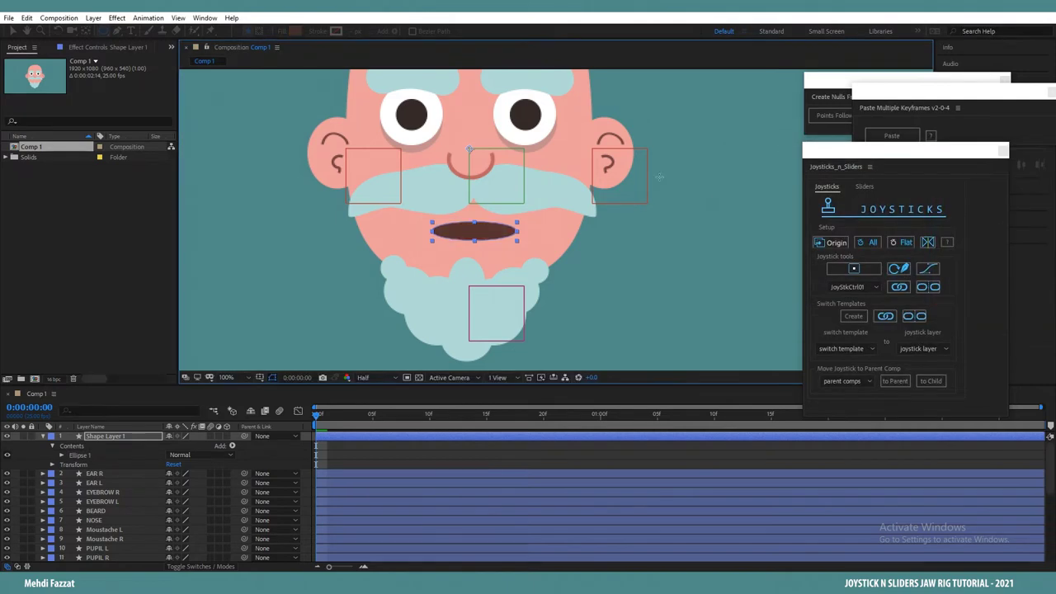
Step: Give the mouth ellipse a solid stroke in the colour sampled from the nose's outline
{"action": "left_click", "coordinate": [319, 31]}
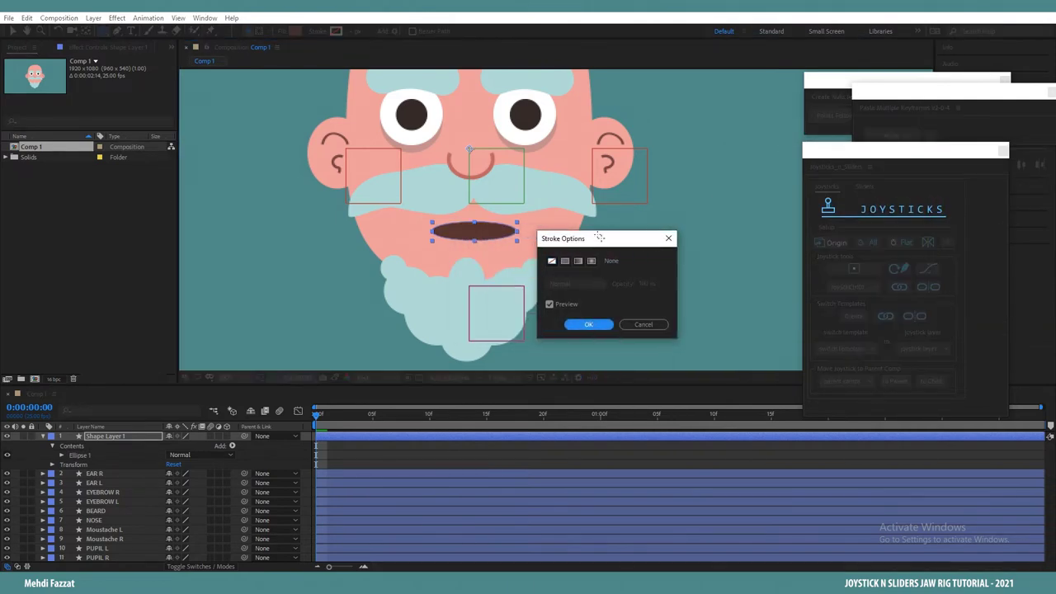
{"action": "left_click", "coordinate": [568, 262]}
{"action": "left_click", "coordinate": [588, 324]}
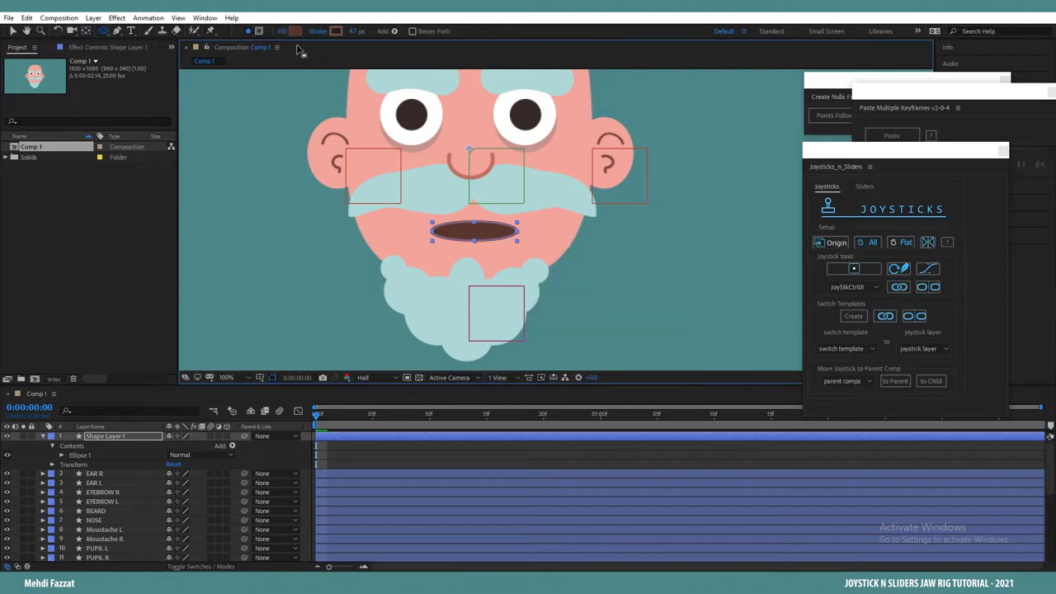
{"action": "left_click", "coordinate": [336, 32]}
{"action": "left_click", "coordinate": [1005, 231]}
{"action": "left_click", "coordinate": [461, 178]}
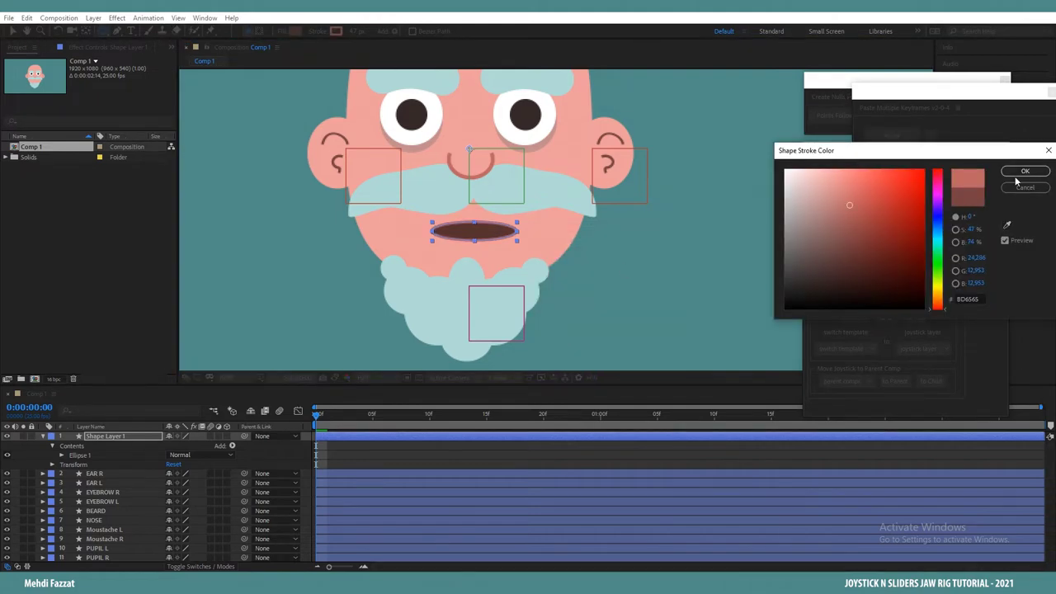
{"action": "left_click", "coordinate": [1022, 173]}
Step: Thicken the mouth's stroke and shift its colour to a deeper red
{"action": "mouse_move", "coordinate": [354, 31]}
{"action": "left_mouse_down"}
{"action": "mouse_move", "coordinate": [392, 41]}
{"action": "mouse_move", "coordinate": [377, 40]}
{"action": "left_mouse_up"}
{"action": "left_click", "coordinate": [336, 32]}
{"action": "left_click", "coordinate": [862, 216]}
{"action": "left_click", "coordinate": [1021, 172]}
Step: Delete the mouth shape layer from the face
{"action": "key", "text": "v"}
{"action": "scroll", "coordinate": [569, 243], "scroll_direction": "down", "scroll_amount": 1}
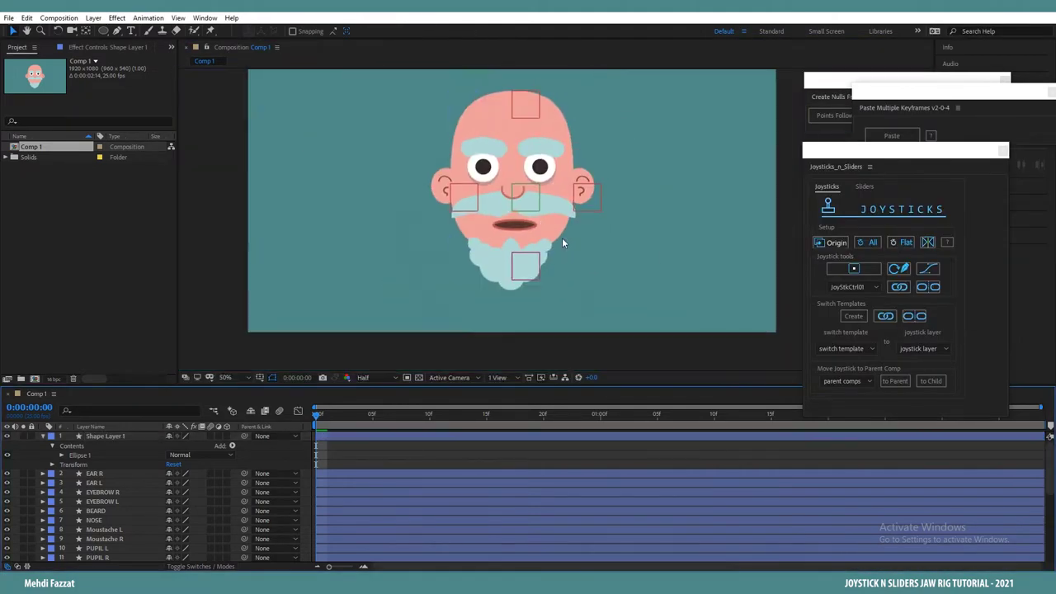
{"action": "left_click", "coordinate": [544, 239]}
{"action": "key", "text": "Delete"}
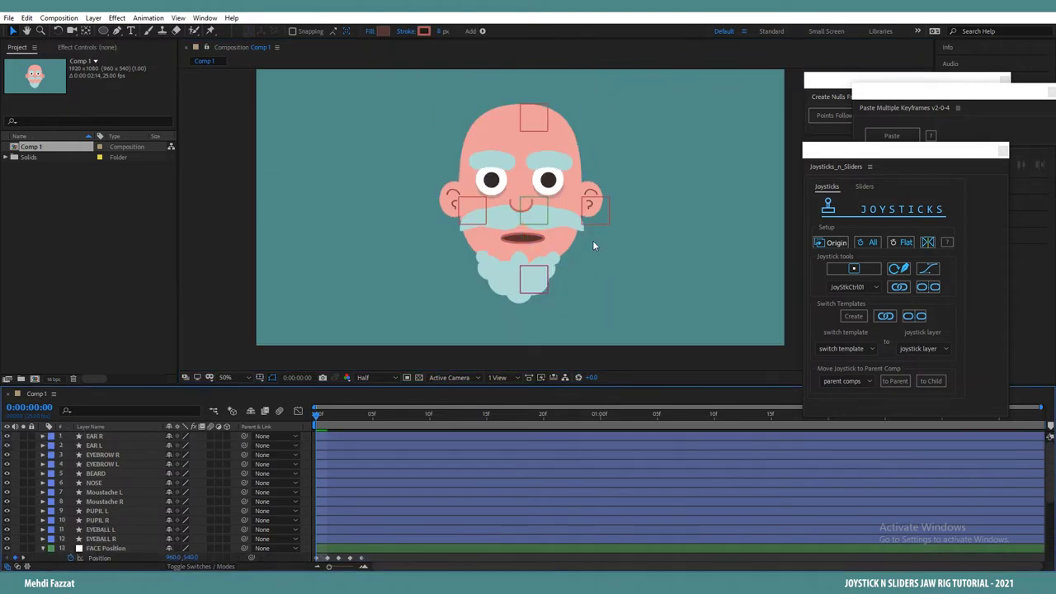
Step: Create a new composition named MOUTH, 500 px wide and 500 px high
{"action": "key", "text": "ctrl+n"}
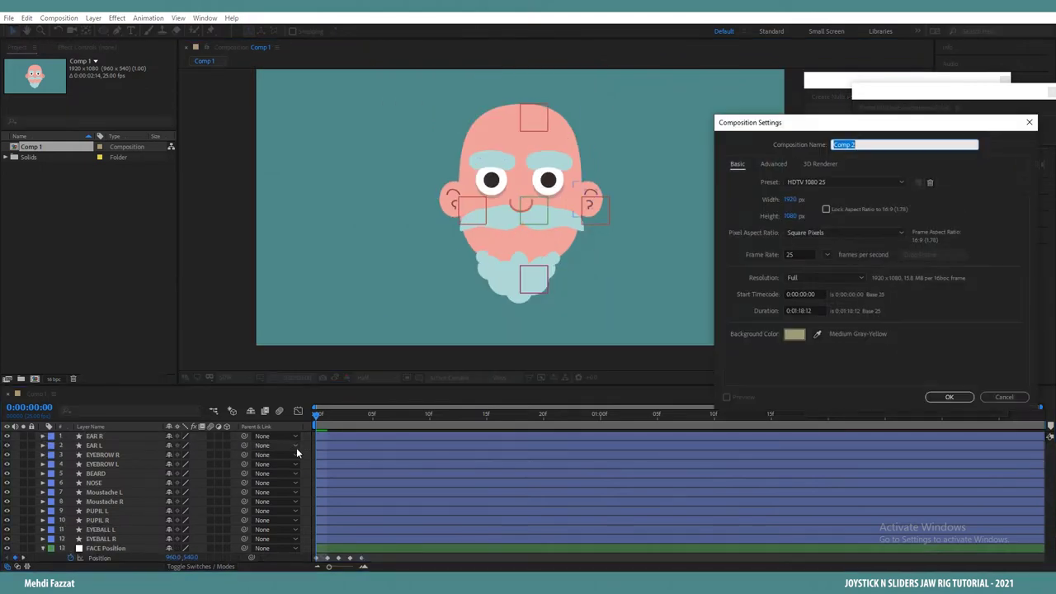
{"action": "left_click", "coordinate": [793, 199]}
{"action": "type", "text": "500"}
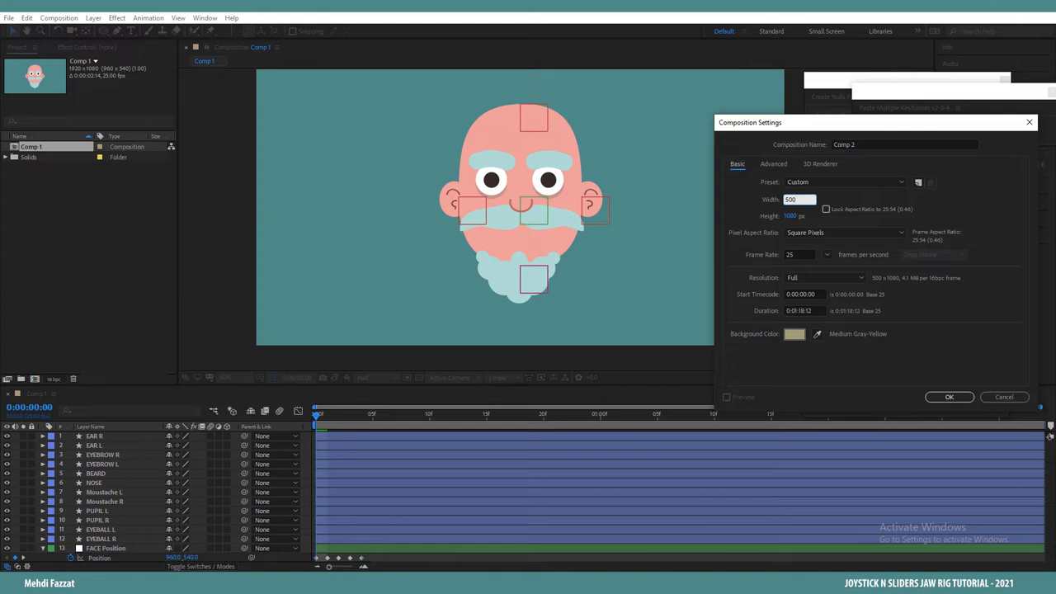
{"action": "left_click", "coordinate": [801, 216]}
{"action": "type", "text": "500"}
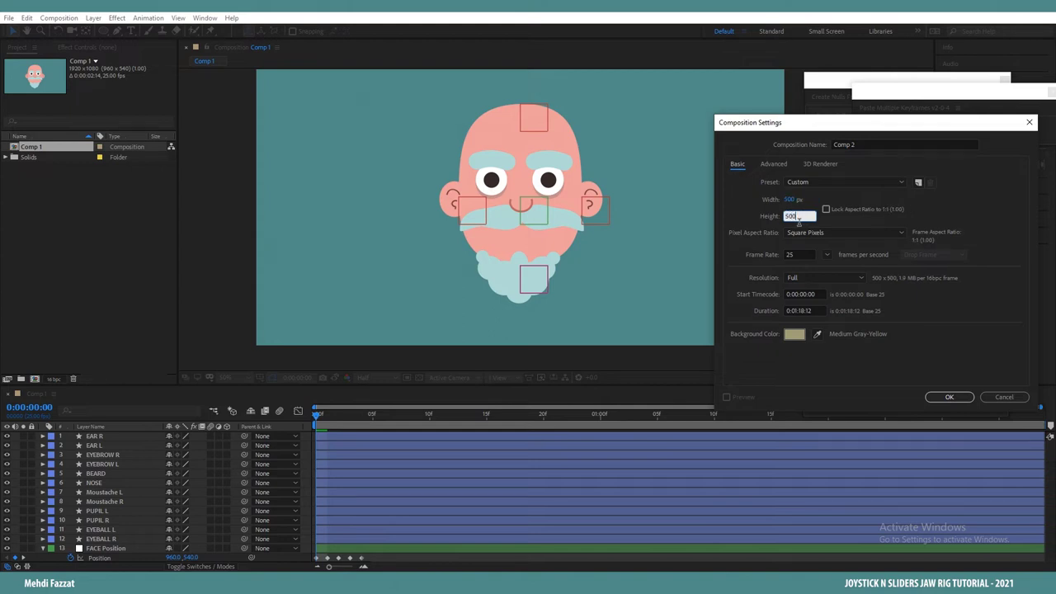
{"action": "left_click", "coordinate": [867, 147]}
{"action": "type", "text": "MOUTH"}
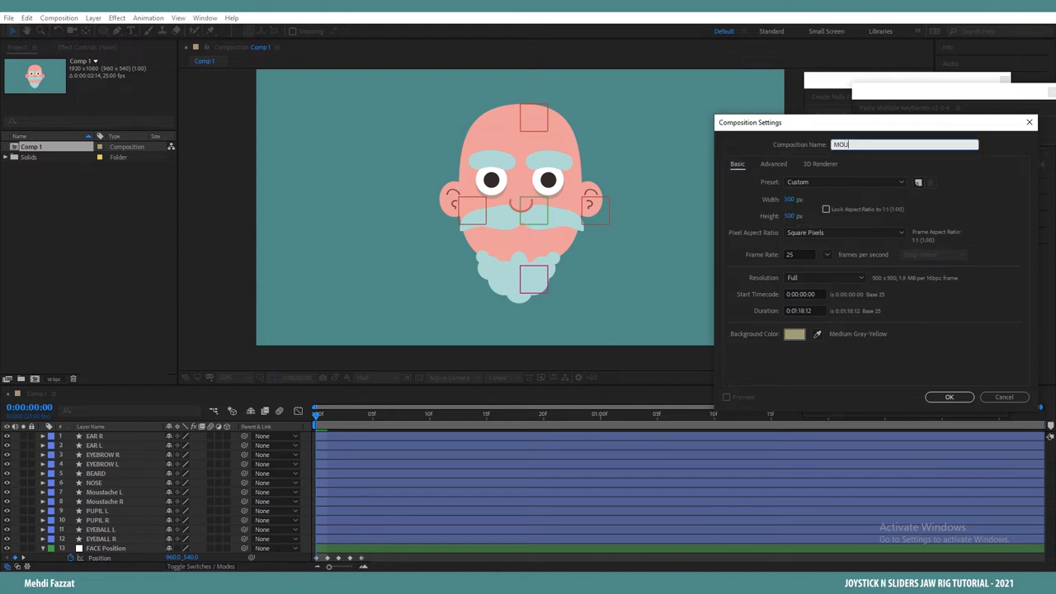
{"action": "left_click", "coordinate": [946, 397]}
Step: Paste the mouth ellipse into the centre of the MOUTH composition and resize the composition to 300 × 300 px
{"action": "key", "text": "ctrl+v"}
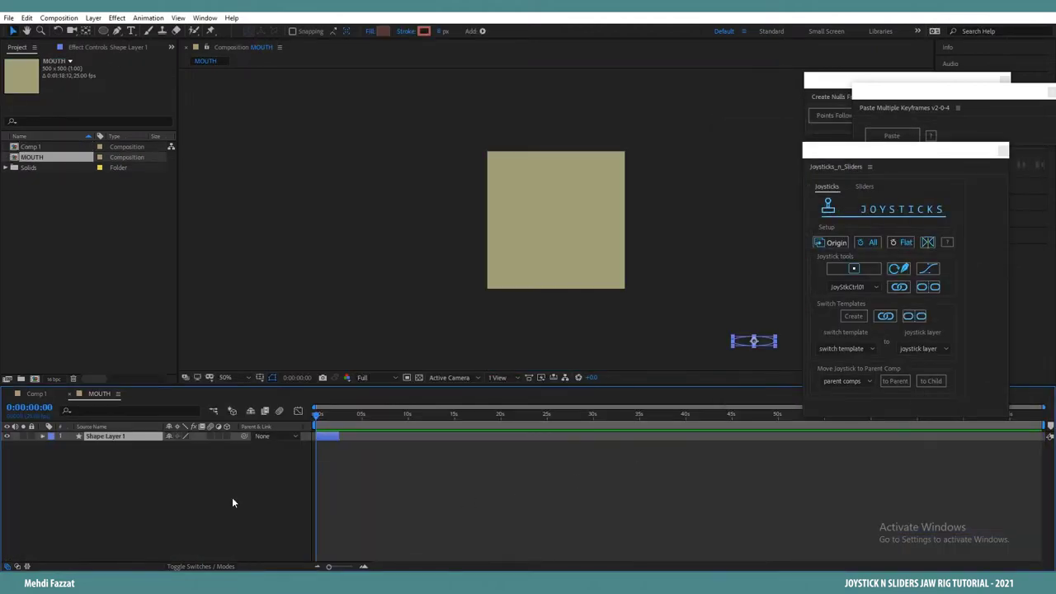
{"action": "left_click_drag", "start_coordinate": [765, 339], "coordinate": [567, 225]}
{"action": "left_click", "coordinate": [59, 17]}
{"action": "left_click", "coordinate": [82, 48]}
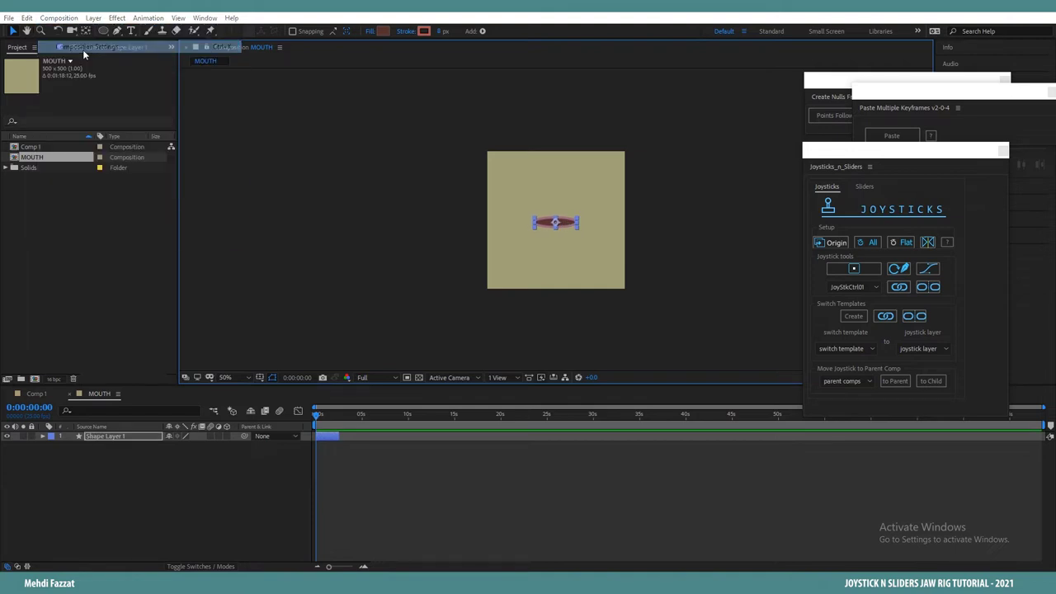
{"action": "left_click", "coordinate": [790, 201]}
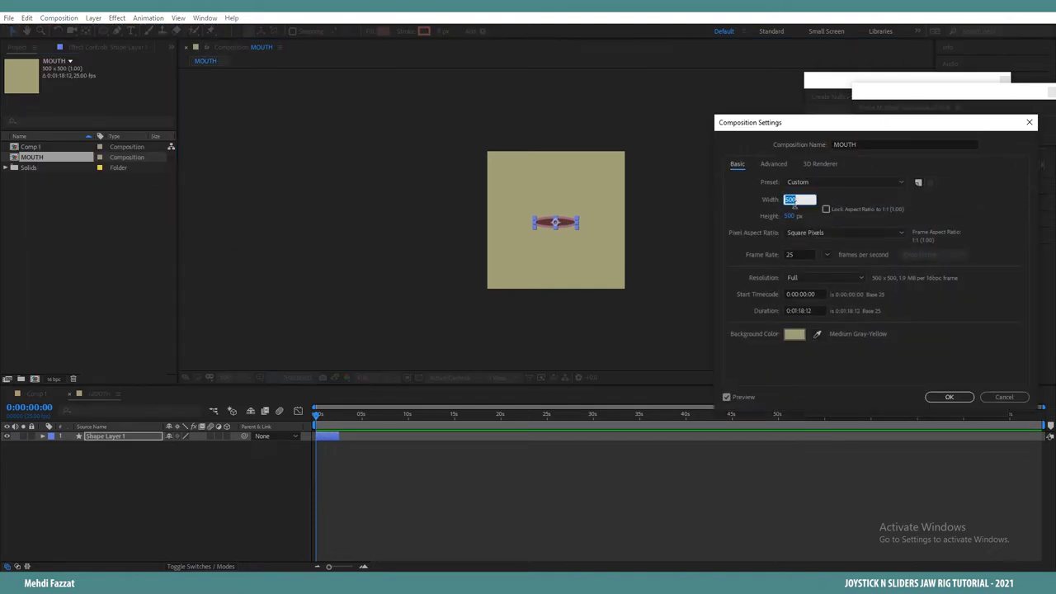
{"action": "left_click", "coordinate": [793, 216]}
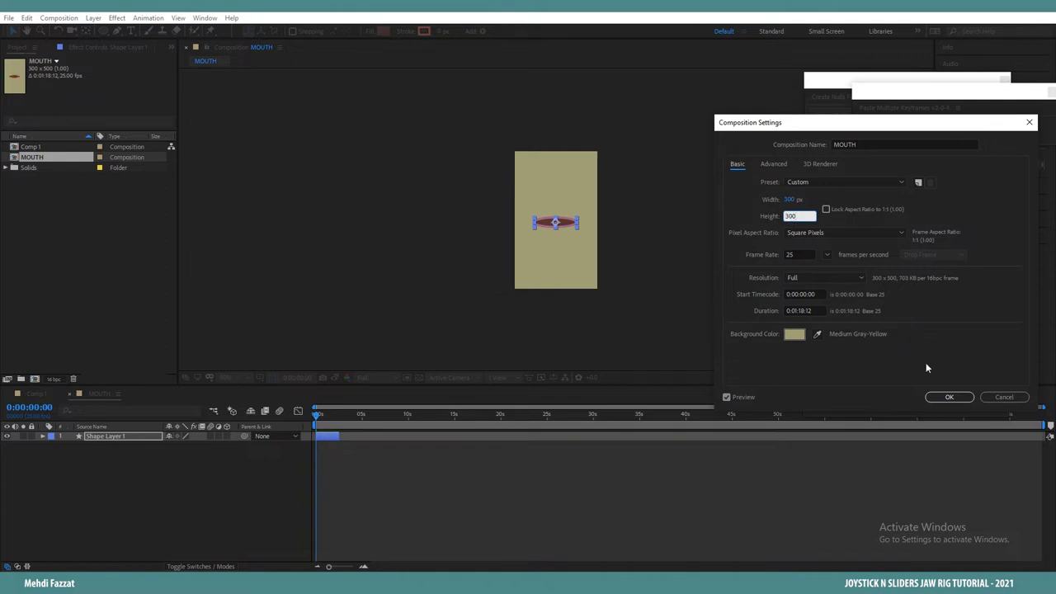
{"action": "type", "text": "300"}
{"action": "left_click", "coordinate": [949, 397]}
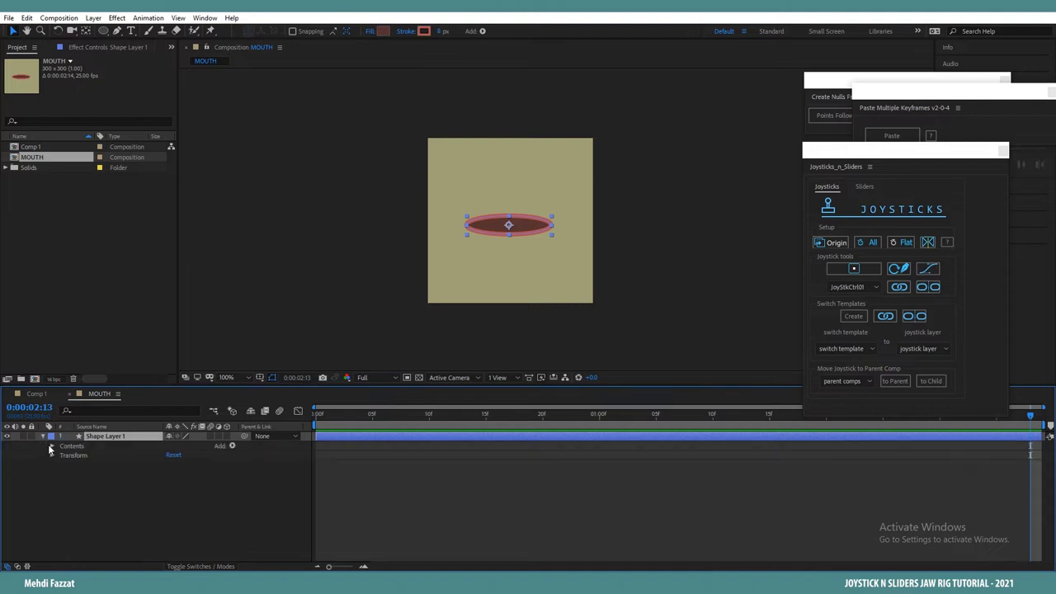
Step: Convert the mouth layer's ellipse path to a Bezier path
{"action": "left_click", "coordinate": [63, 455]}
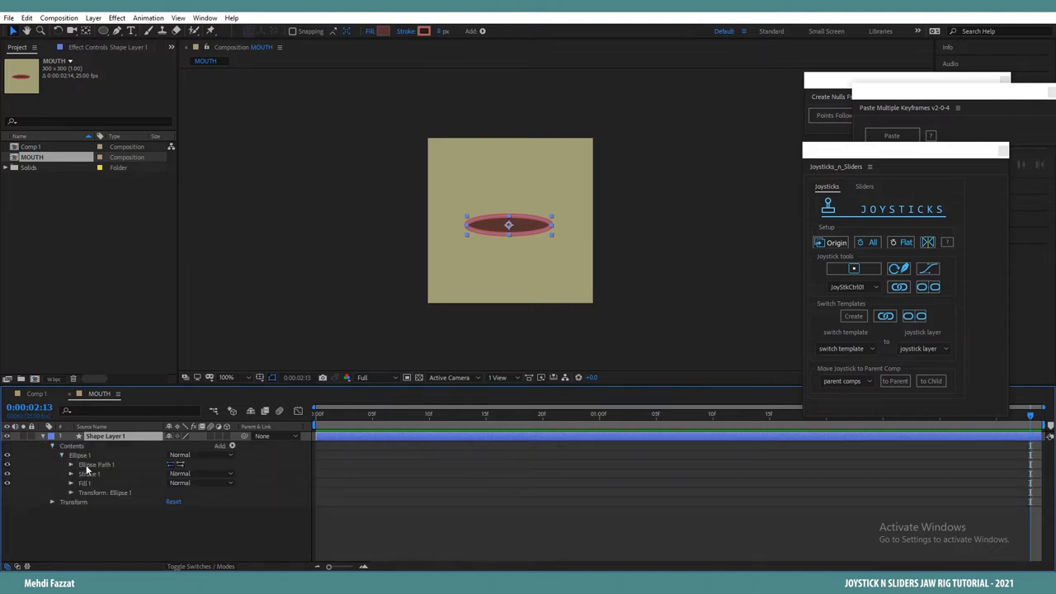
{"action": "right_click", "coordinate": [79, 463]}
{"action": "left_click", "coordinate": [136, 472]}
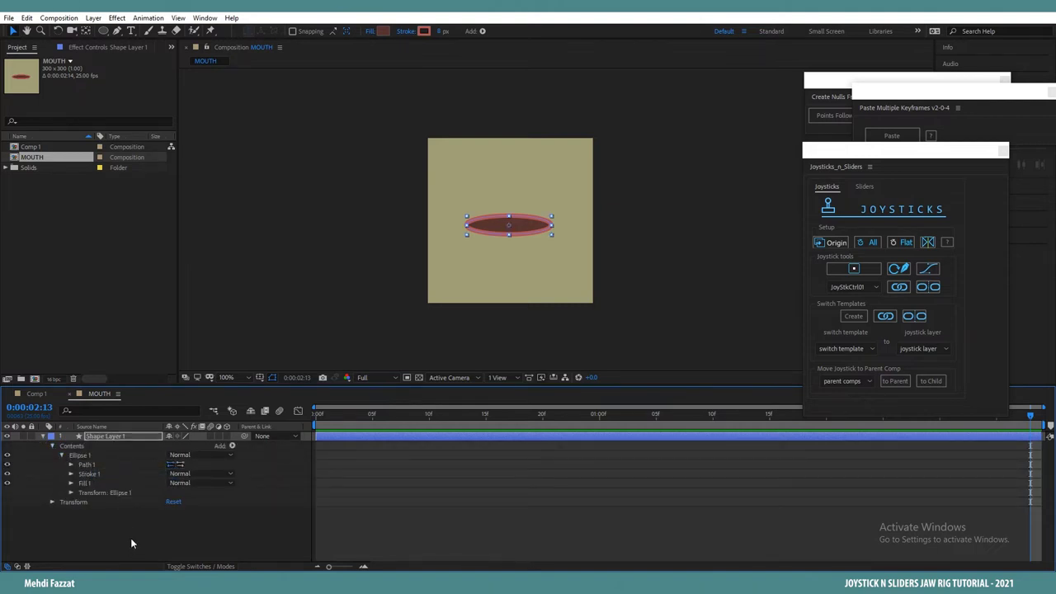
Step: Set the position in the ellipse group's transform to 0, 0
{"action": "left_click", "coordinate": [76, 464]}
{"action": "left_click", "coordinate": [90, 493]}
{"action": "left_click", "coordinate": [70, 493]}
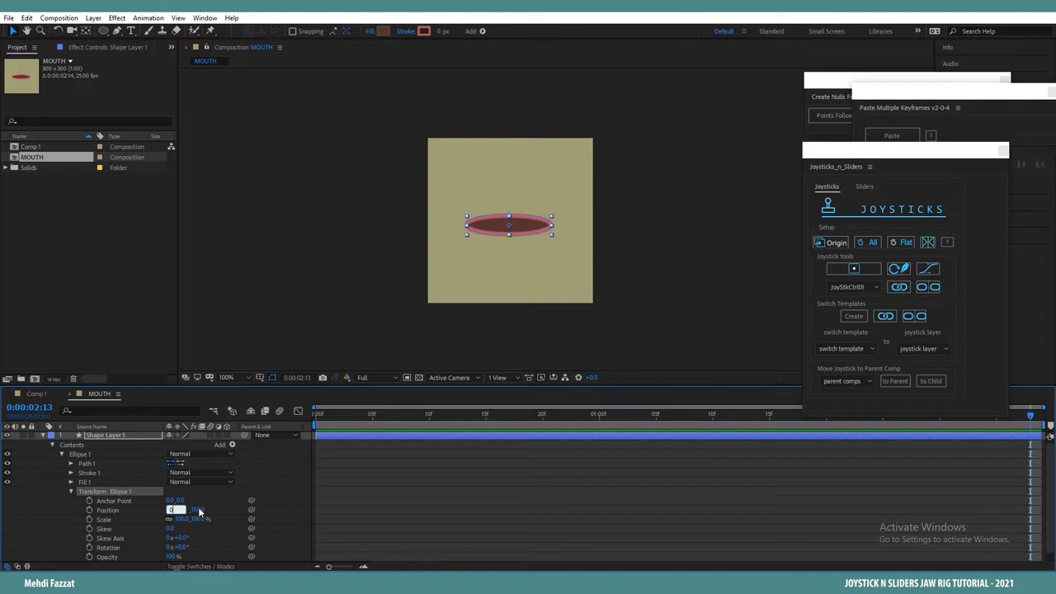
{"action": "left_click", "coordinate": [199, 510]}
{"action": "type", "text": "0"}
{"action": "key", "text": "Return"}
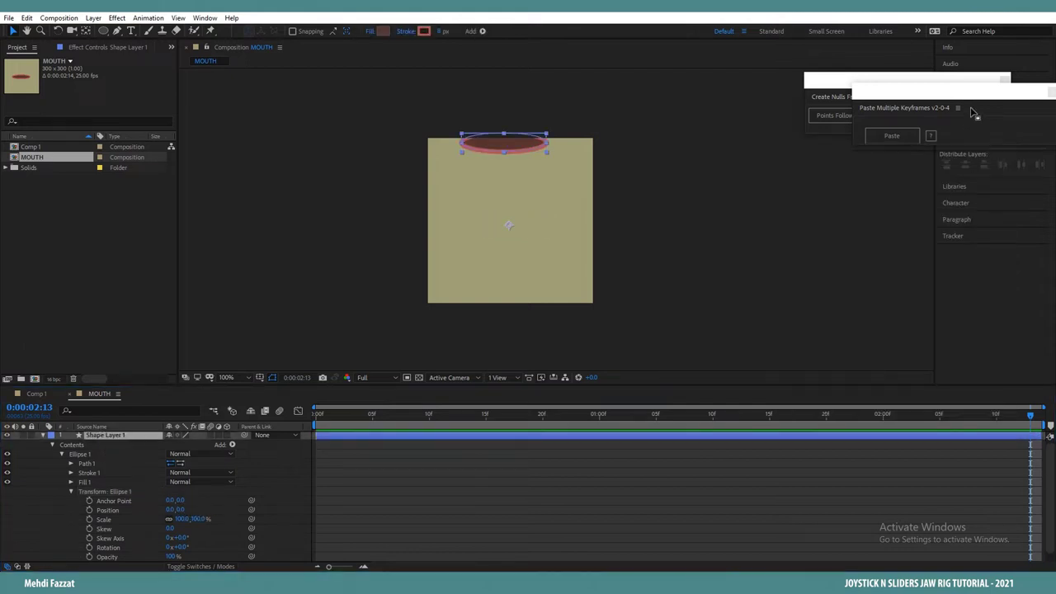
Step: Align the mouth layer to the composition's centre, both horizontally and vertically
{"action": "left_click_drag", "start_coordinate": [972, 107], "coordinate": [921, 256]}
{"action": "left_click", "coordinate": [965, 143]}
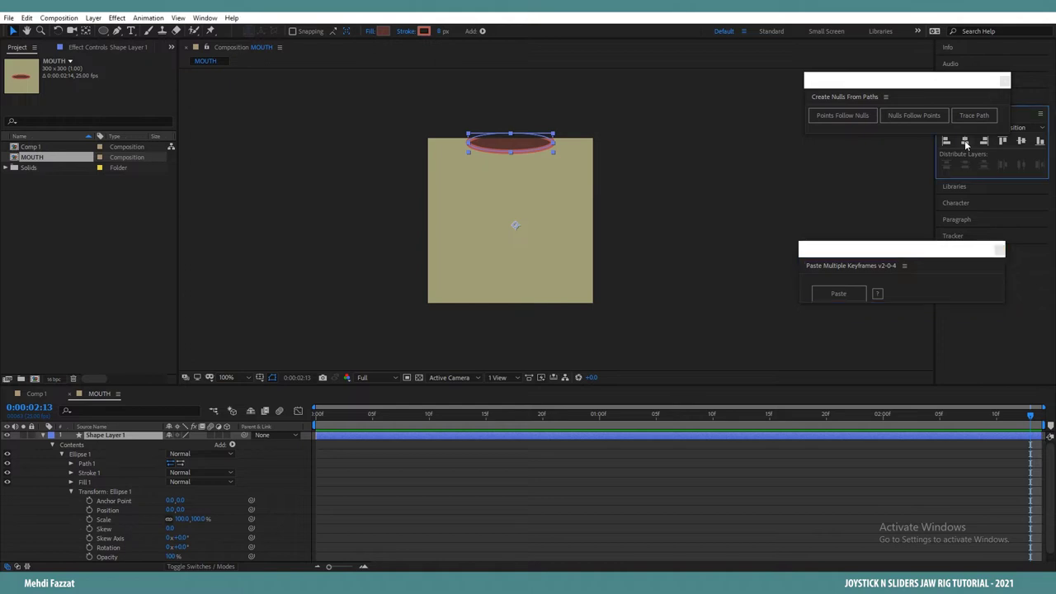
{"action": "left_click", "coordinate": [1021, 141]}
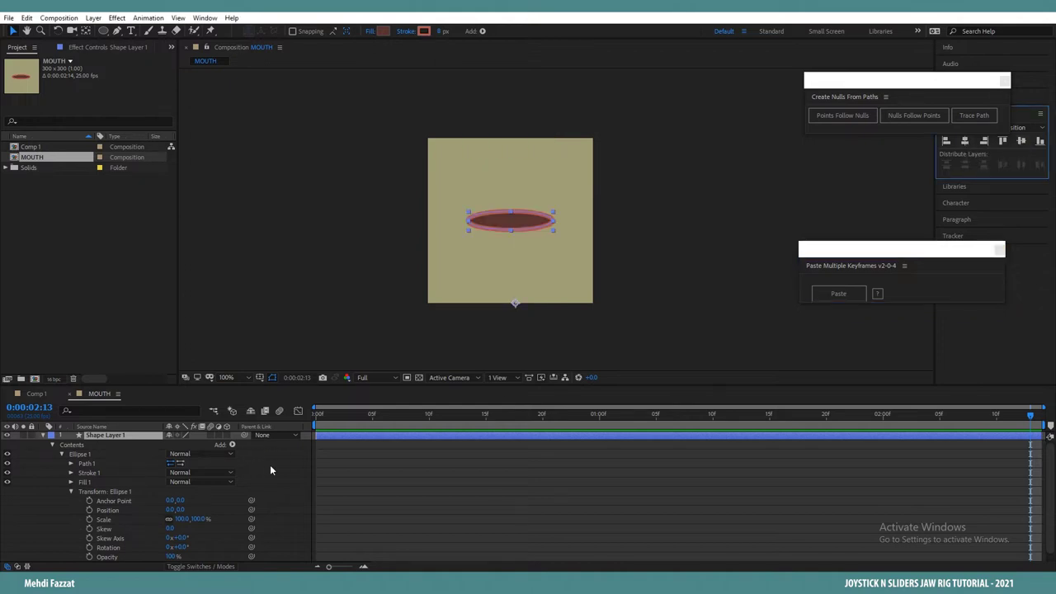
Step: Collapse the shape layer's properties and rename the layer Mouth
{"action": "key", "text": "u"}
{"action": "left_click", "coordinate": [132, 476]}
{"action": "left_click", "coordinate": [112, 438]}
{"action": "key", "text": "Return"}
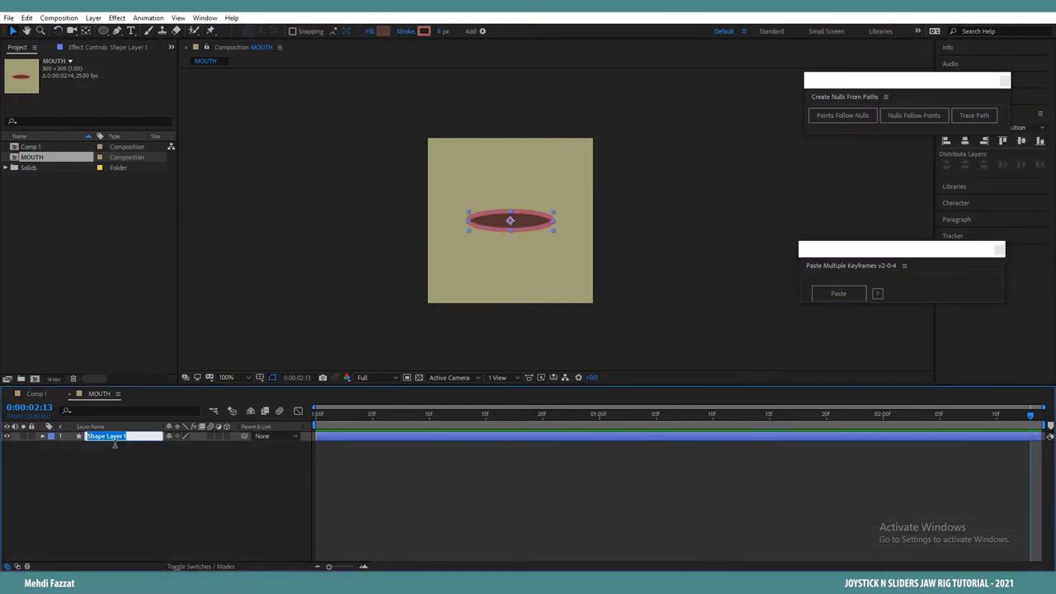
{"action": "type", "text": "Mouth"}
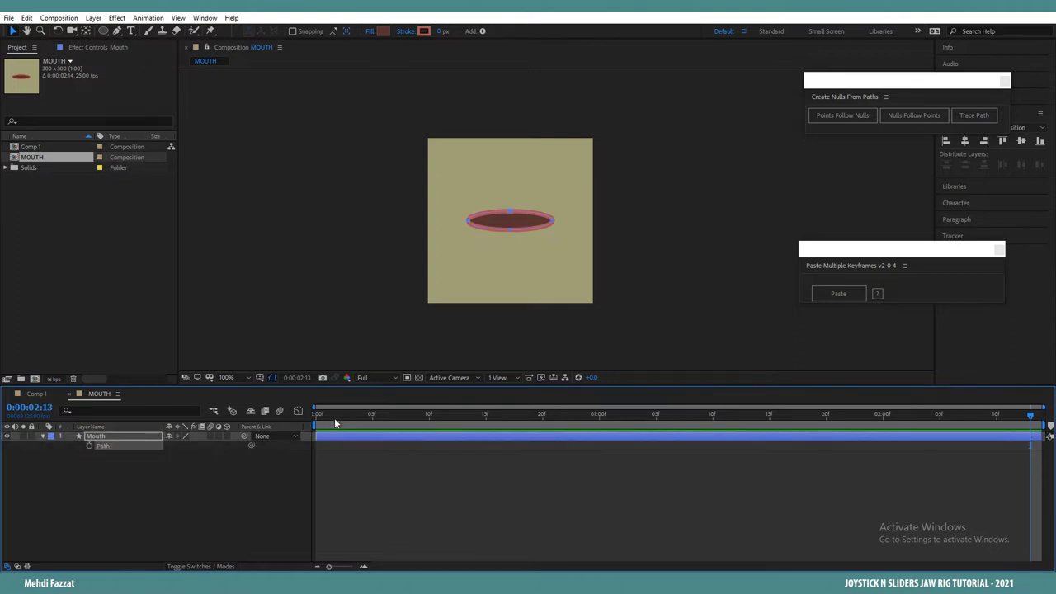
Step: Keyframe the Mouth path at frame 0 and copy that keyframe onto each of the following four frames
{"action": "left_click_drag", "start_coordinate": [328, 417], "coordinate": [310, 420]}
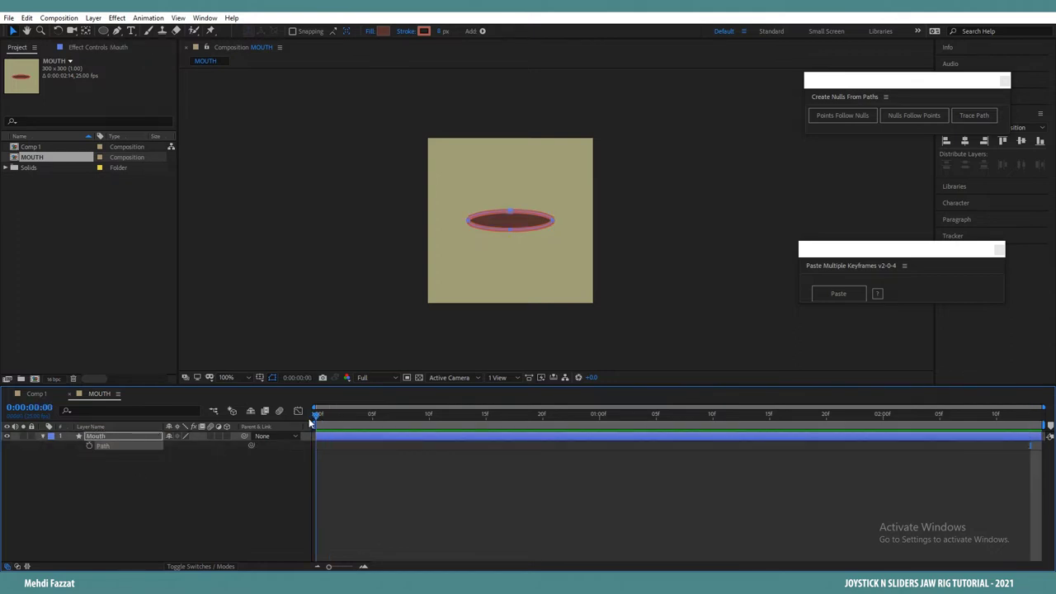
{"action": "left_click", "coordinate": [89, 446]}
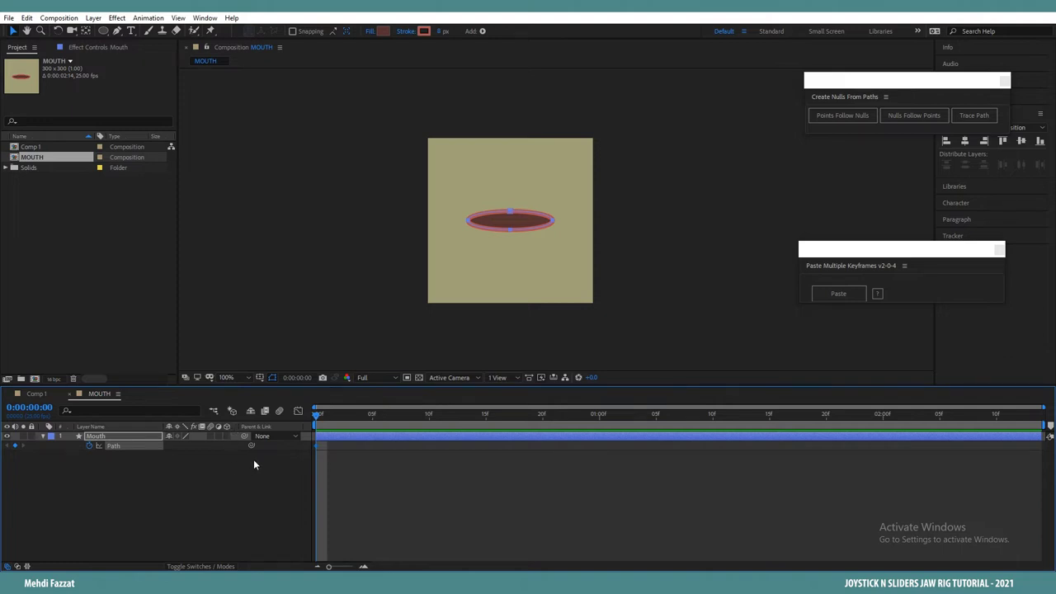
{"action": "left_click_drag", "start_coordinate": [318, 416], "coordinate": [327, 419]}
{"action": "key", "text": "ctrl+v"}
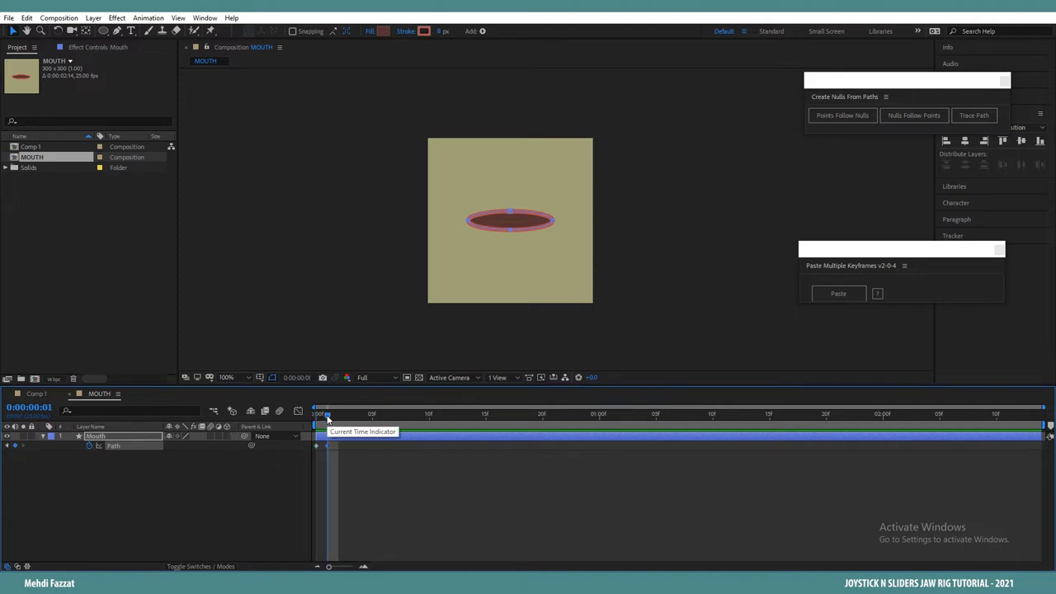
{"action": "key", "text": "Page_Down"}
{"action": "key", "text": "ctrl+v"}
{"action": "key", "text": "Page_Down"}
{"action": "key", "text": "ctrl+v"}
{"action": "key", "text": "Page_Down"}
{"action": "key", "text": "Home"}
{"action": "key", "text": "period"}
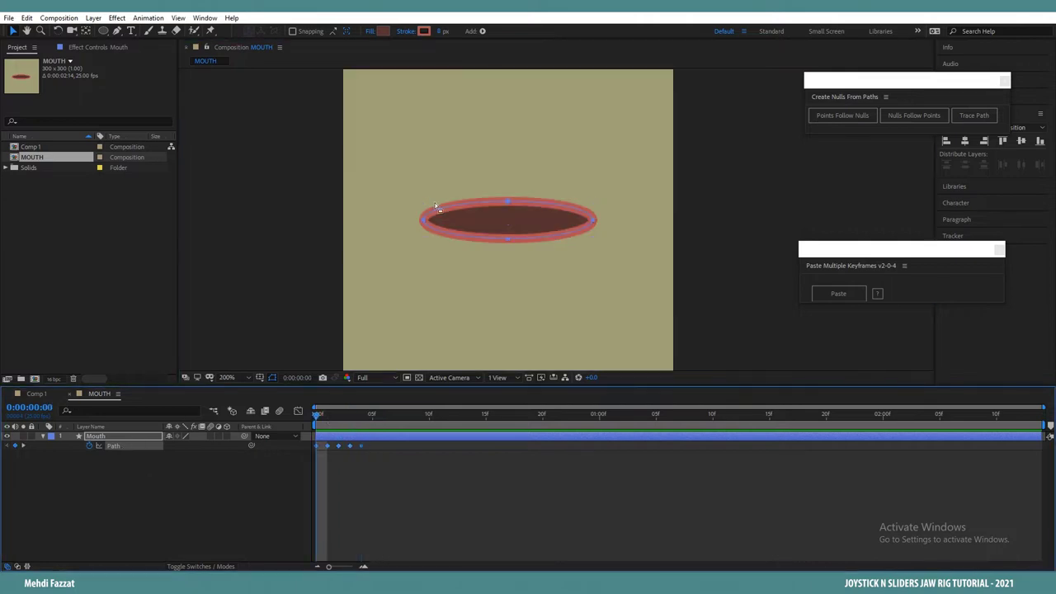
Step: At frame 0, flatten the mouth path into a thin, closed horizontal line of lips
{"action": "left_click_drag", "start_coordinate": [473, 177], "coordinate": [531, 262]}
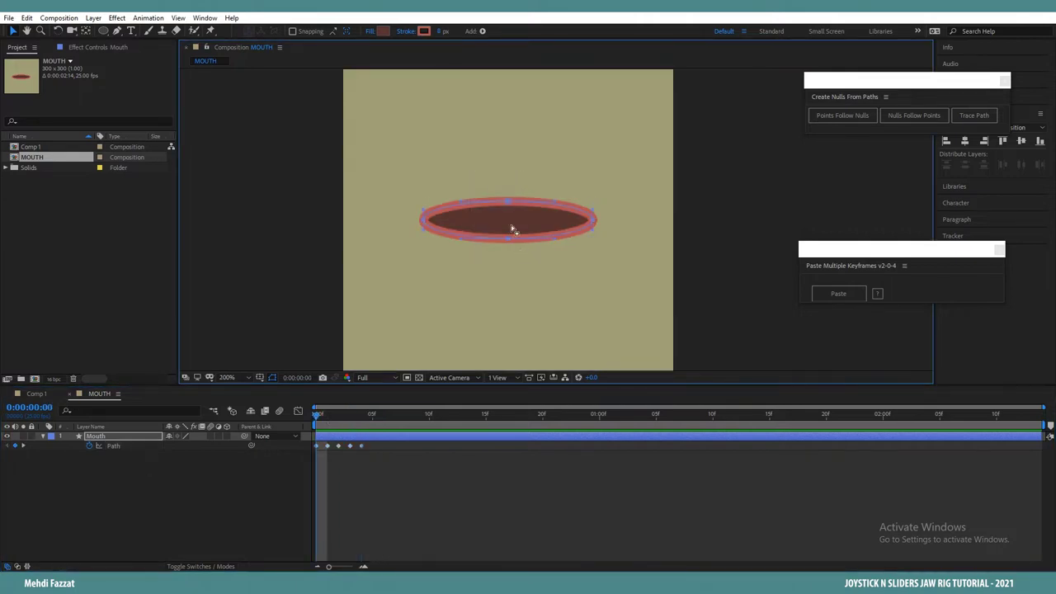
{"action": "key", "text": "ctrl+t"}
{"action": "left_click_drag", "start_coordinate": [513, 206], "coordinate": [509, 218]}
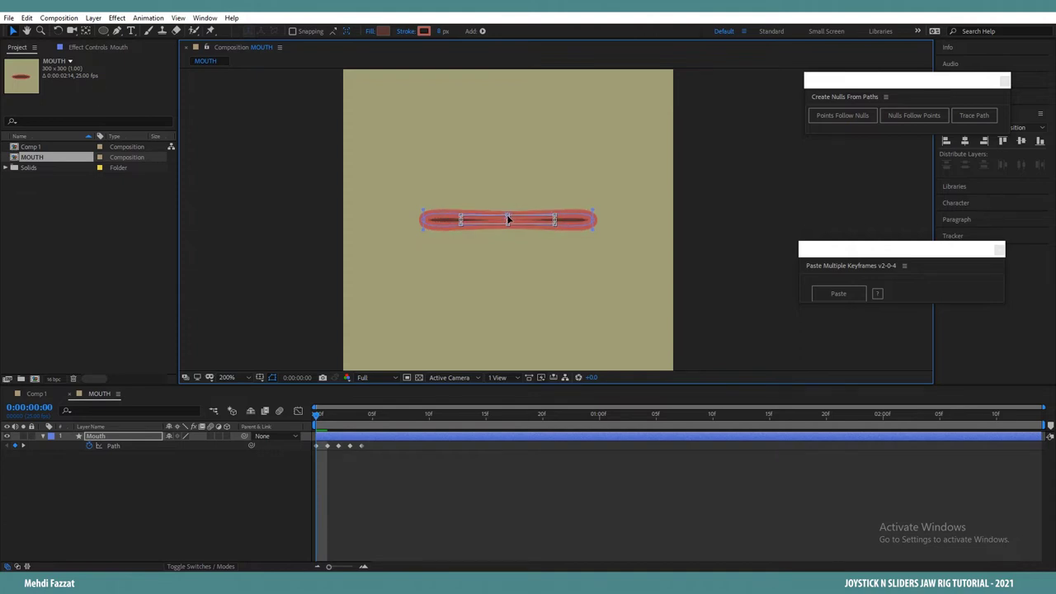
{"action": "double_click", "coordinate": [507, 219]}
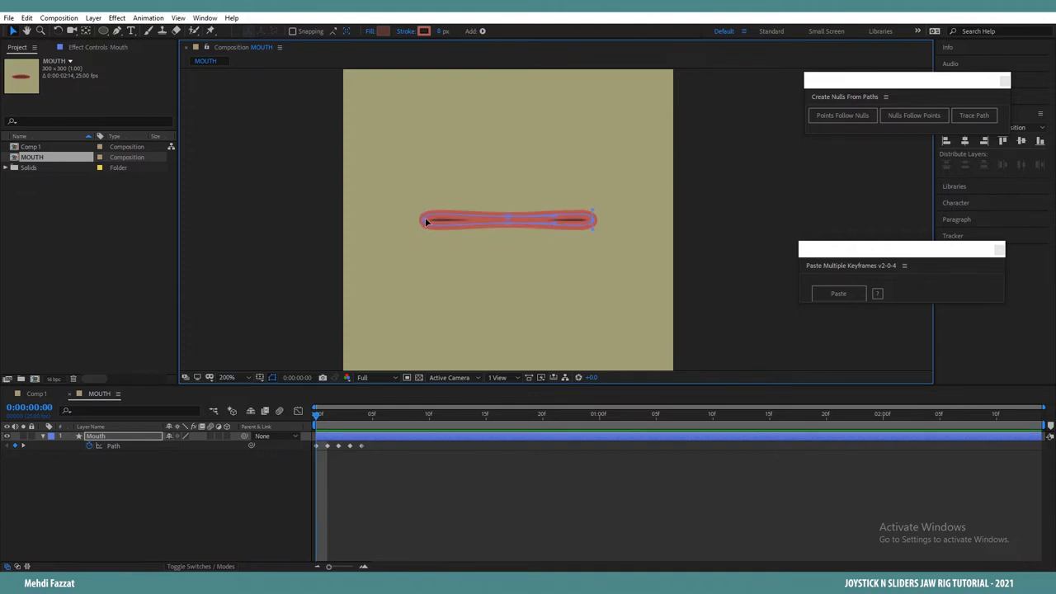
{"action": "double_click", "coordinate": [423, 220]}
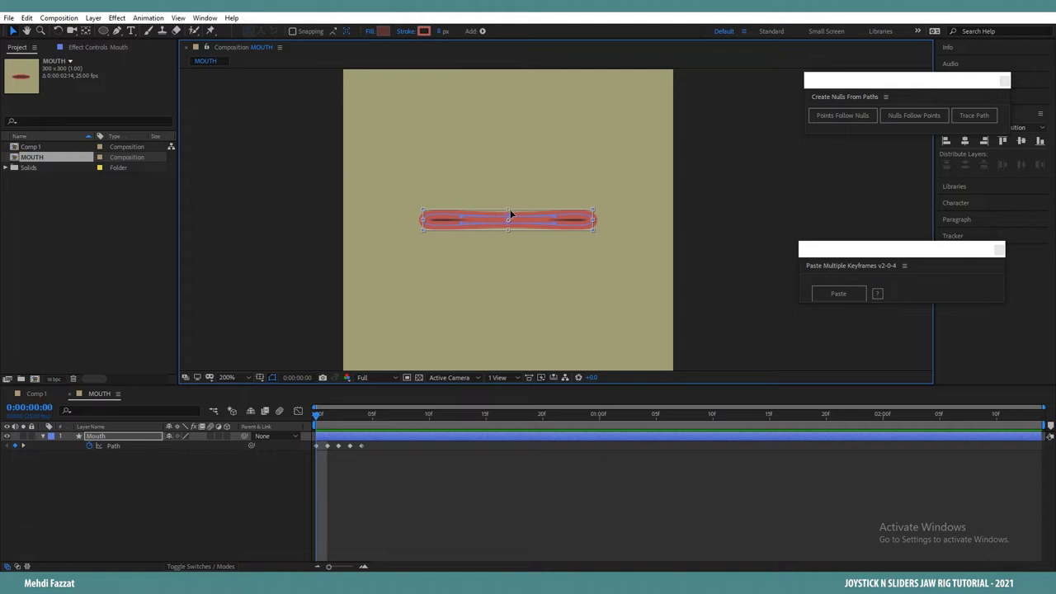
{"action": "left_click_drag", "start_coordinate": [511, 216], "coordinate": [509, 218]}
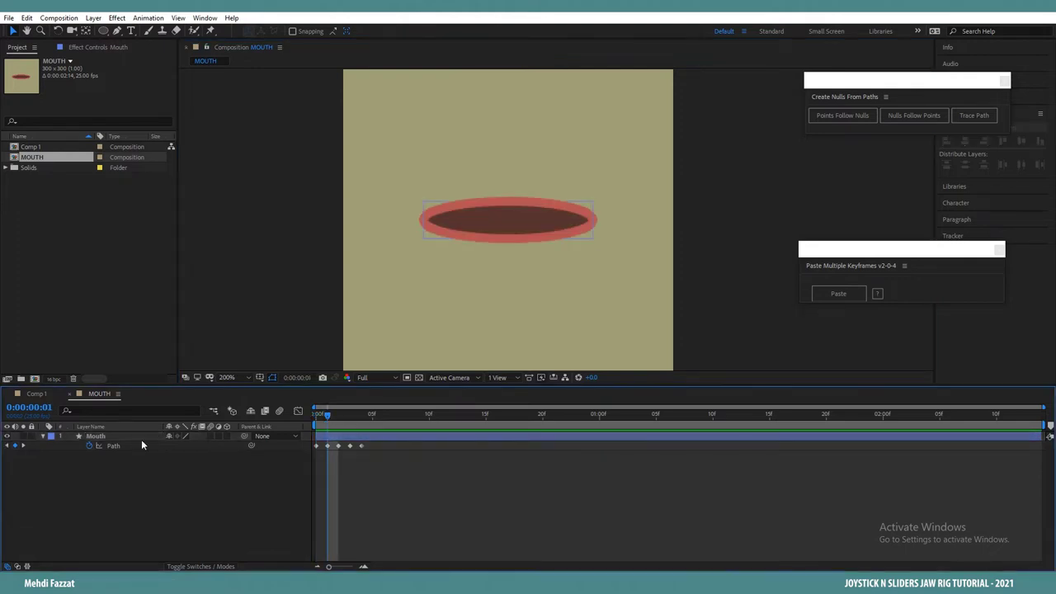
Step: At frame 1, reshape the mouth path into a wide, slightly open slot with rounded ends
{"action": "left_click", "coordinate": [141, 443]}
{"action": "double_click", "coordinate": [594, 221]}
{"action": "mouse_move", "coordinate": [508, 206]}
{"action": "left_mouse_down"}
{"action": "mouse_move", "coordinate": [510, 197]}
{"action": "mouse_move", "coordinate": [508, 208]}
{"action": "left_mouse_up"}
{"action": "double_click", "coordinate": [508, 200]}
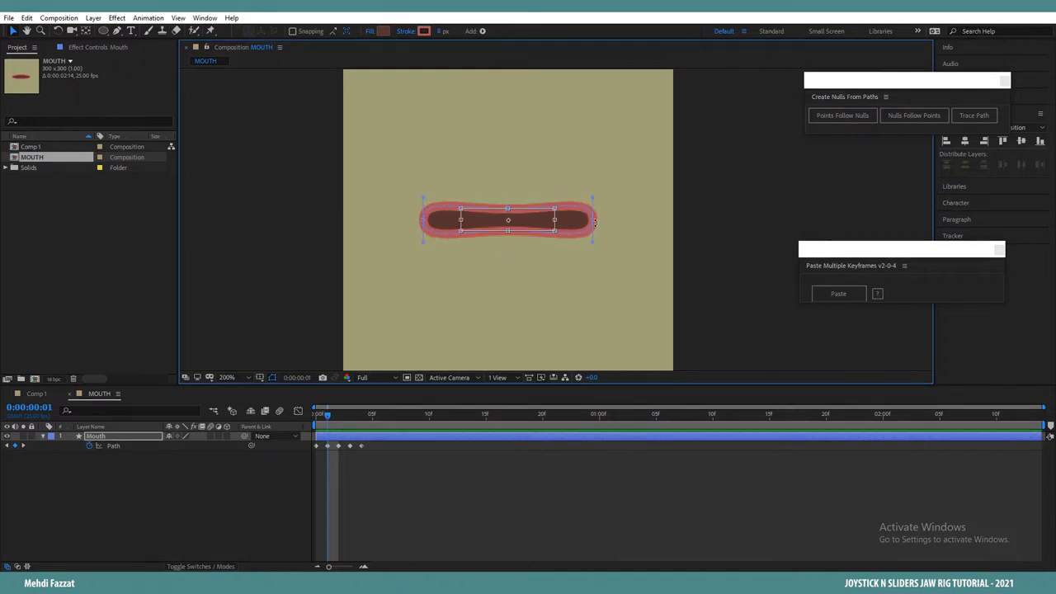
{"action": "double_click", "coordinate": [592, 219]}
{"action": "left_click_drag", "start_coordinate": [592, 219], "coordinate": [617, 221]}
{"action": "double_click", "coordinate": [508, 208]}
{"action": "left_click_drag", "start_coordinate": [513, 212], "coordinate": [512, 200]}
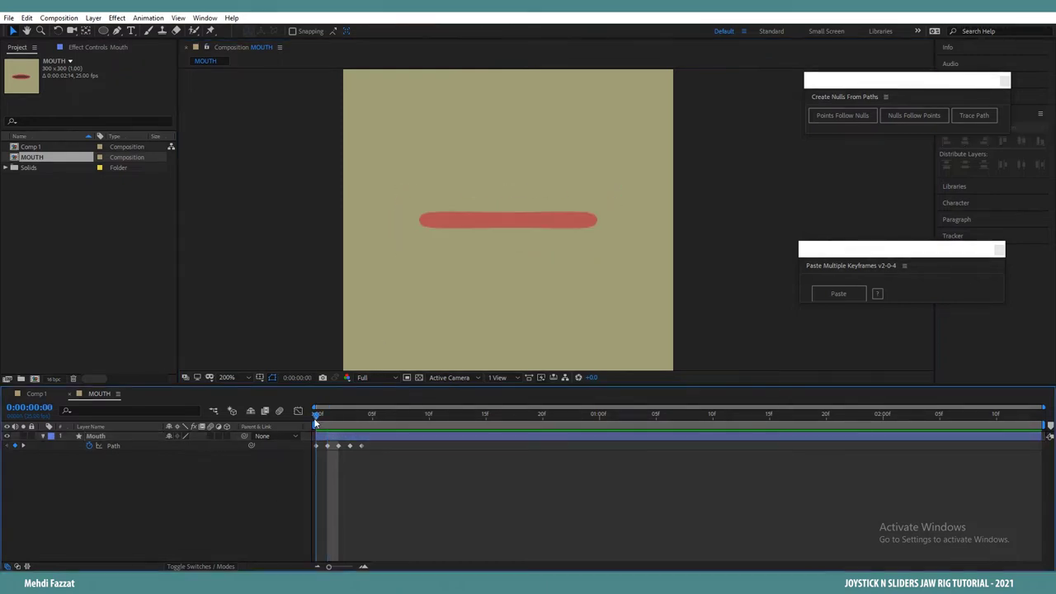
Step: At frame 2, open the mouth wide by extending its lower edge downward, lowering its corners and narrowing the sides
{"action": "left_click_drag", "start_coordinate": [316, 416], "coordinate": [331, 415]}
{"action": "left_click", "coordinate": [124, 436]}
{"action": "double_click", "coordinate": [592, 220]}
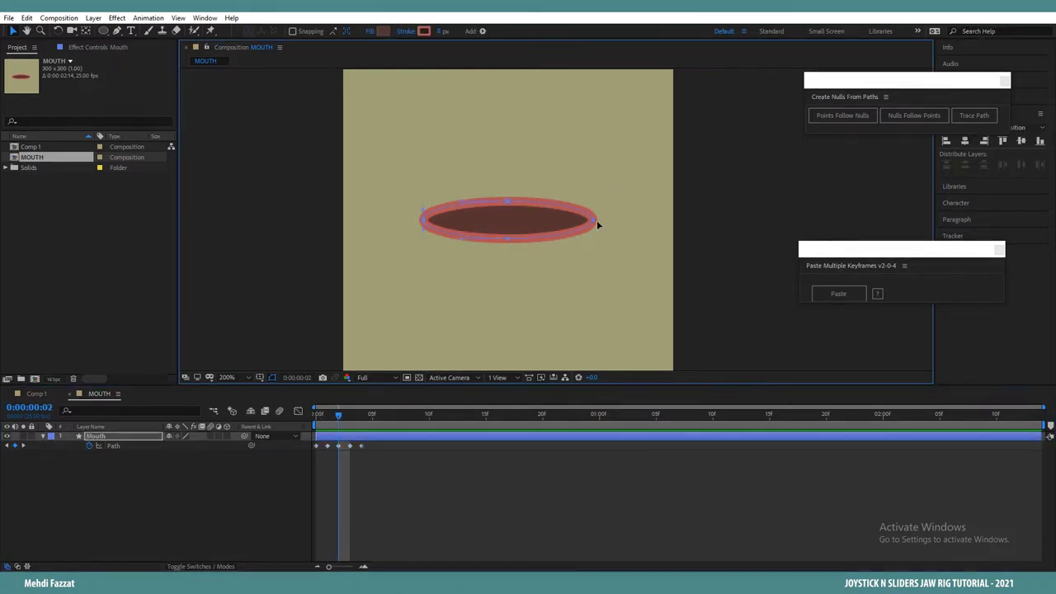
{"action": "left_click_drag", "start_coordinate": [509, 209], "coordinate": [511, 194]}
{"action": "left_click_drag", "start_coordinate": [509, 238], "coordinate": [510, 267]}
{"action": "left_click_drag", "start_coordinate": [592, 249], "coordinate": [593, 244]}
{"action": "left_click_drag", "start_coordinate": [508, 267], "coordinate": [508, 279]}
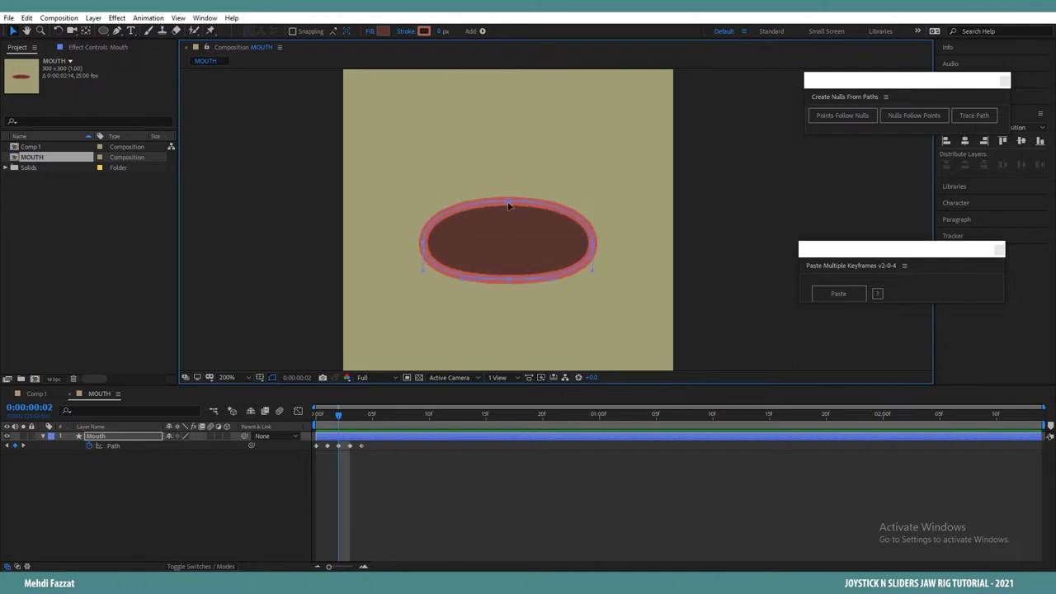
{"action": "double_click", "coordinate": [593, 244]}
{"action": "left_click_drag", "start_coordinate": [593, 243], "coordinate": [580, 246]}
Step: Show the rulers and place a horizontal guide through the middle of the closed mouth at frame 0
{"action": "left_click", "coordinate": [346, 479]}
{"action": "left_click", "coordinate": [316, 417]}
{"action": "left_click", "coordinate": [179, 17]}
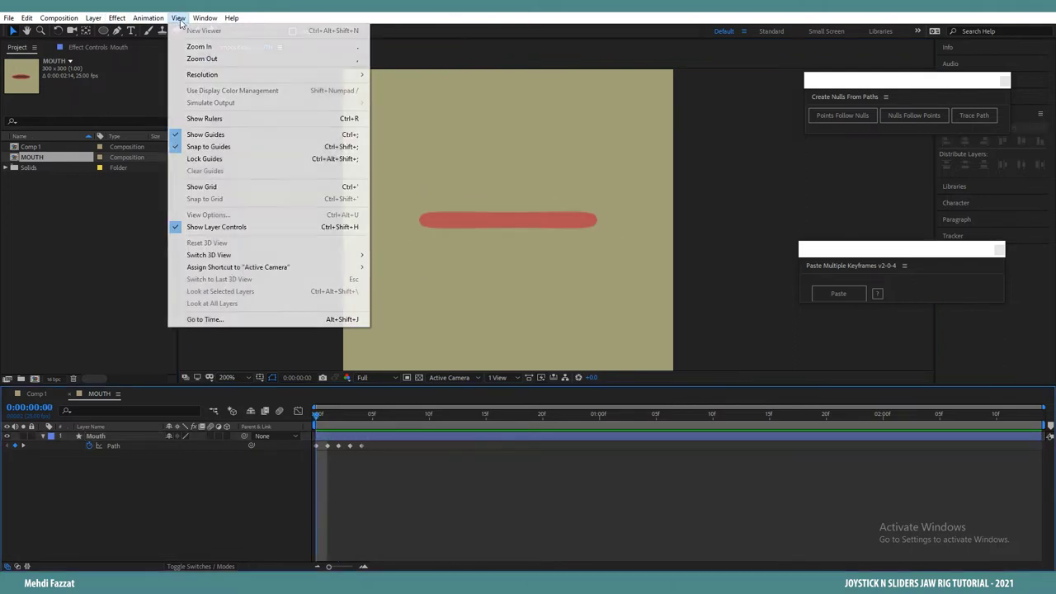
{"action": "left_click", "coordinate": [204, 118]}
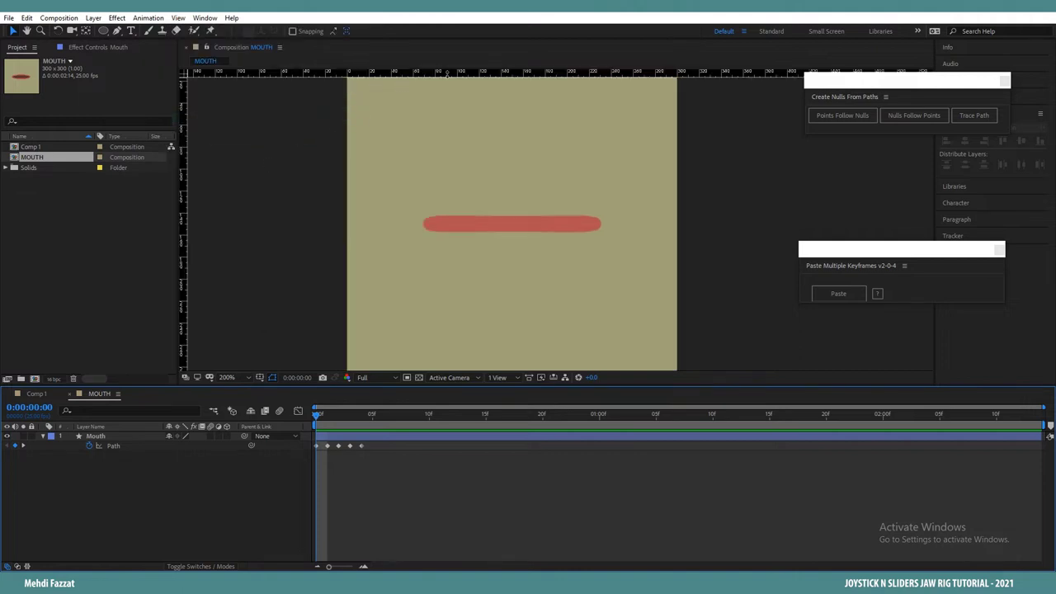
{"action": "left_click_drag", "start_coordinate": [472, 78], "coordinate": [635, 227]}
Step: Nudge the mouth path upward in small increments relative to the horizontal guide, and deselect it
{"action": "left_click_drag", "start_coordinate": [317, 415], "coordinate": [350, 417]}
{"action": "left_click", "coordinate": [115, 445]}
{"action": "left_click", "coordinate": [523, 250]}
{"action": "key", "text": "Up"}
{"action": "key", "text": "Up"}
{"action": "key", "text": "Up"}
{"action": "key", "text": "Up"}
{"action": "key", "text": "Up"}
{"action": "key", "text": "Up"}
{"action": "key", "text": "F2"}
Step: At frame 3, reshape the mouth path into a small, round opening and shift it slightly downward
{"action": "left_click", "coordinate": [115, 446]}
{"action": "left_click_drag", "start_coordinate": [412, 219], "coordinate": [606, 238]}
{"action": "double_click", "coordinate": [597, 232]}
{"action": "left_click_drag", "start_coordinate": [596, 227], "coordinate": [514, 277]}
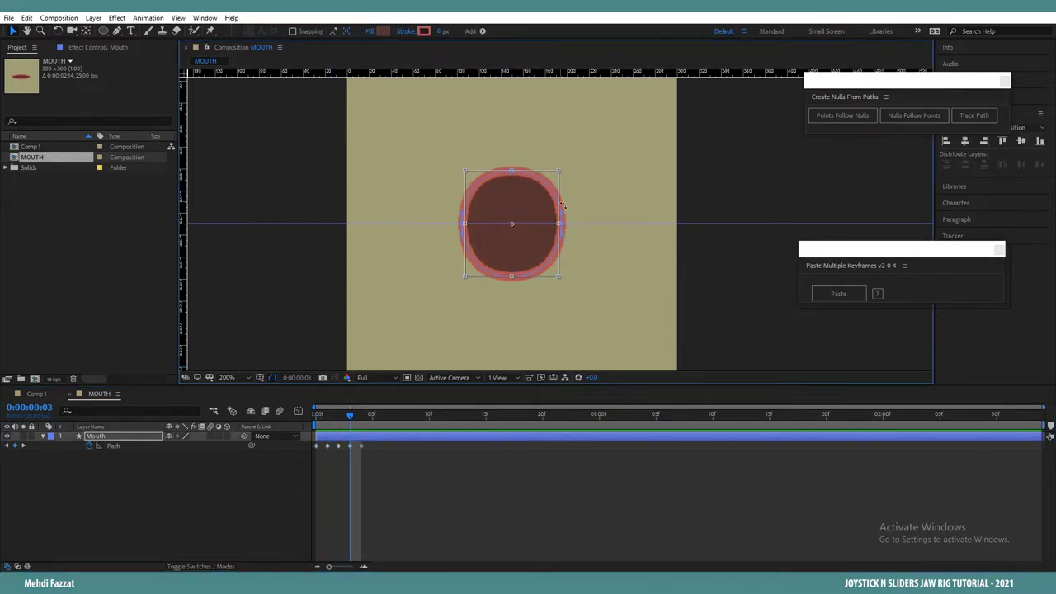
{"action": "left_click_drag", "start_coordinate": [562, 226], "coordinate": [559, 226]}
{"action": "left_click_drag", "start_coordinate": [468, 172], "coordinate": [482, 186]}
{"action": "key", "text": "ctrl+z"}
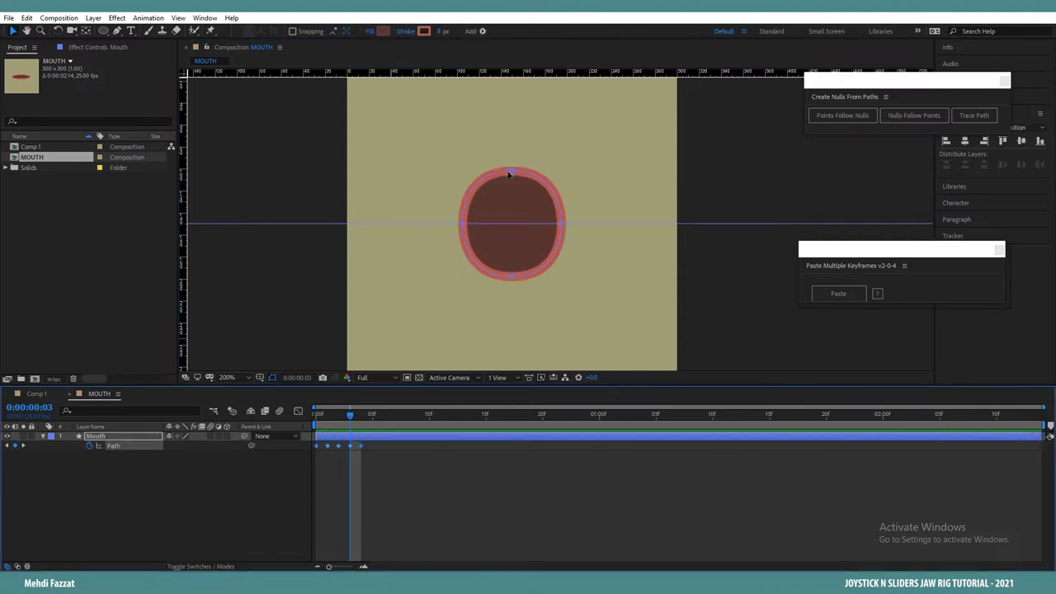
{"action": "double_click", "coordinate": [509, 172]}
{"action": "left_click_drag", "start_coordinate": [567, 174], "coordinate": [549, 184]}
{"action": "left_click_drag", "start_coordinate": [511, 221], "coordinate": [512, 236]}
Step: Lower the mouth's corner slightly at frame 2, and reshape the path at frame 4 into a narrower, flat-bottomed dome
{"action": "left_click_drag", "start_coordinate": [350, 418], "coordinate": [339, 419]}
{"action": "left_click_drag", "start_coordinate": [582, 241], "coordinate": [583, 251]}
{"action": "left_click_drag", "start_coordinate": [338, 418], "coordinate": [362, 419]}
{"action": "left_click", "coordinate": [175, 512]}
{"action": "left_click", "coordinate": [113, 445]}
{"action": "left_click_drag", "start_coordinate": [595, 223], "coordinate": [578, 240]}
{"action": "left_click_drag", "start_coordinate": [429, 224], "coordinate": [446, 240]}
{"action": "mouse_move", "coordinate": [512, 243]}
{"action": "left_mouse_down"}
{"action": "mouse_move", "coordinate": [517, 262]}
{"action": "mouse_move", "coordinate": [504, 256]}
{"action": "left_mouse_up"}
{"action": "left_click", "coordinate": [360, 471]}
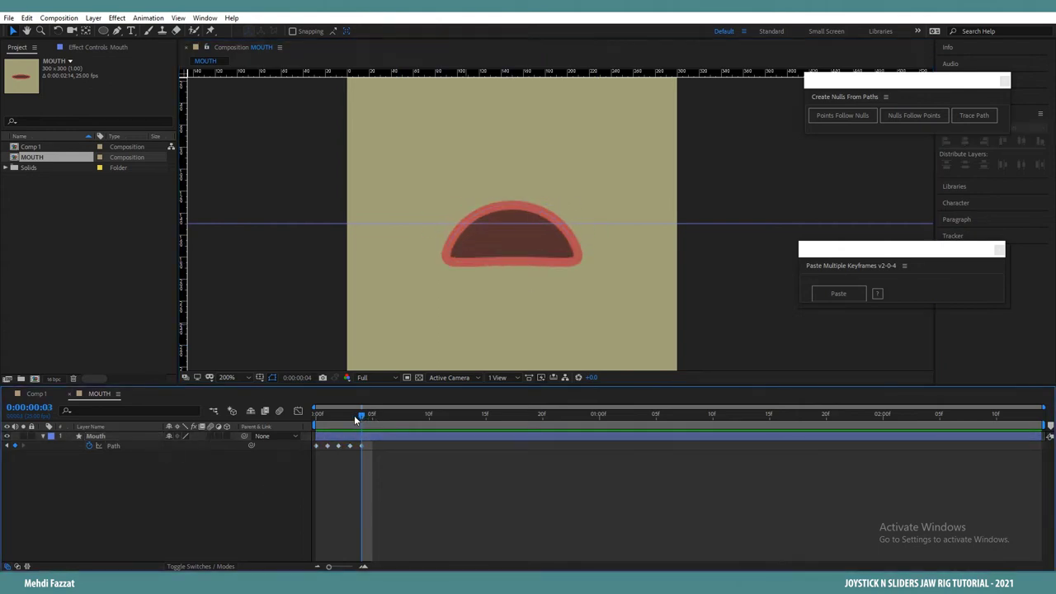
Step: Duplicate the Mouth layer and remove the path keyframes from the original at frame 0
{"action": "left_click_drag", "start_coordinate": [357, 419], "coordinate": [299, 440]}
{"action": "scroll", "coordinate": [414, 288], "scroll_direction": "down", "scroll_amount": 1}
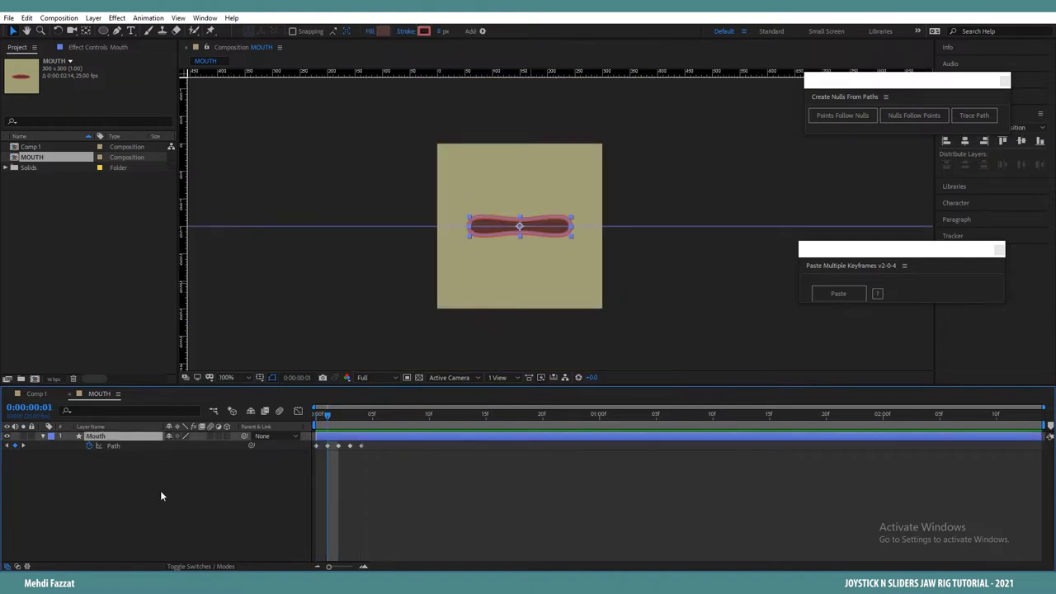
{"action": "key", "text": "ctrl+d"}
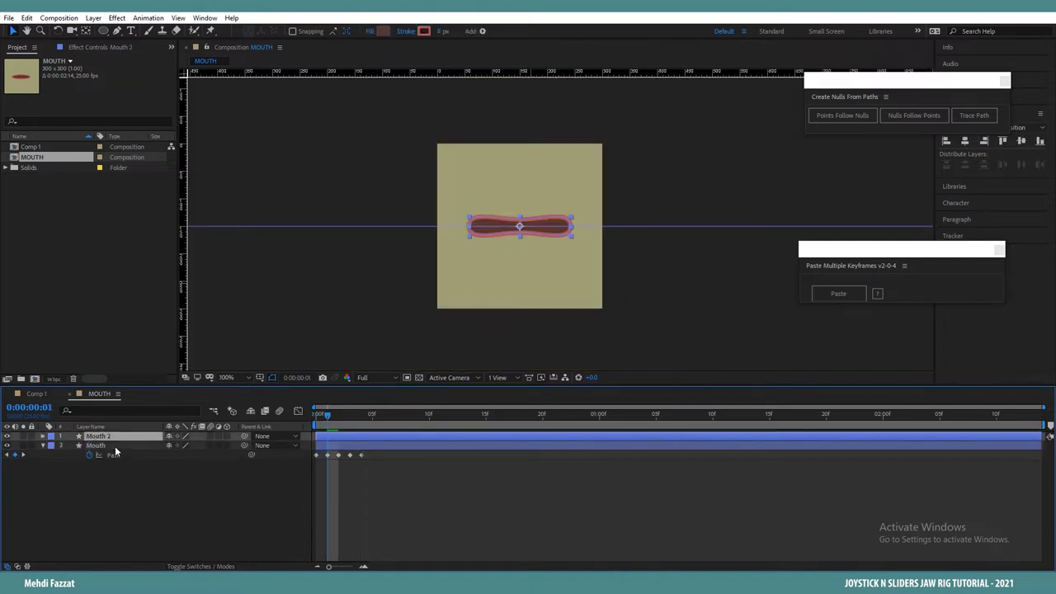
{"action": "key", "text": "u"}
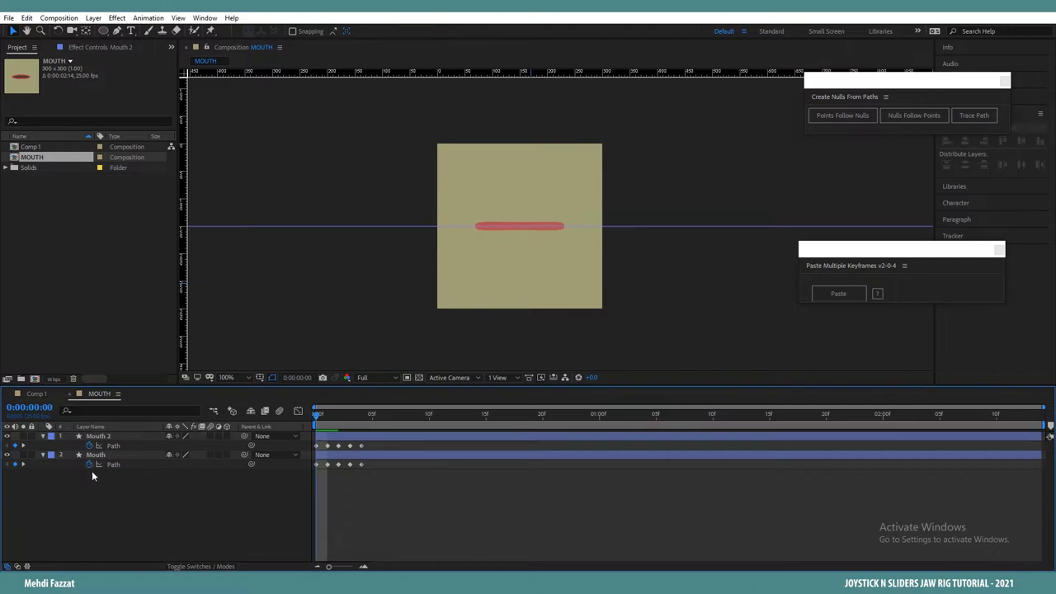
{"action": "left_click", "coordinate": [89, 465]}
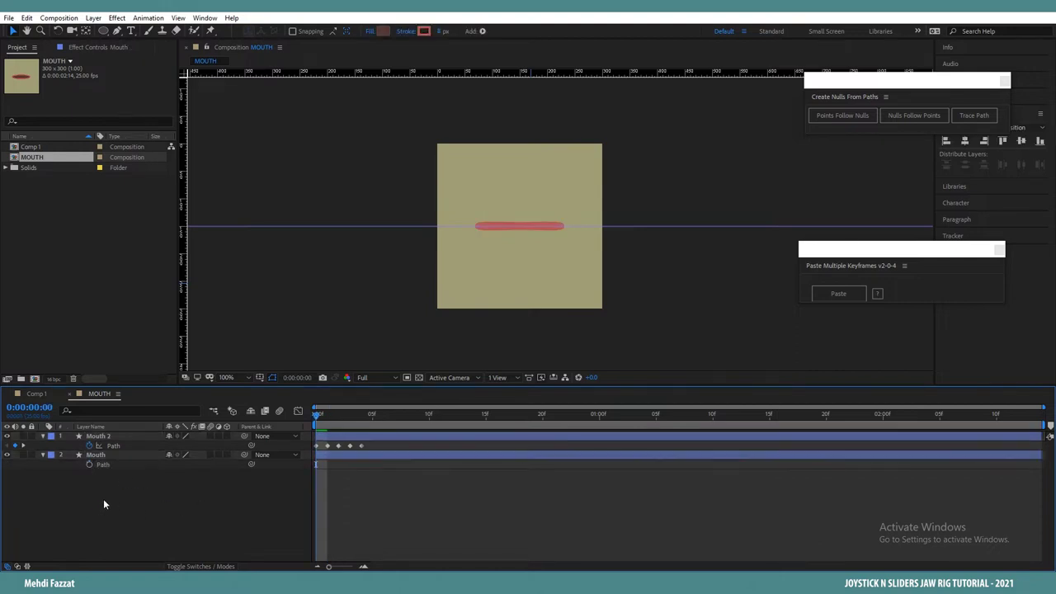
Step: Rename the duplicated layer LIPS and the original layer Mouth BG
{"action": "left_click", "coordinate": [114, 438]}
{"action": "key", "text": "Return"}
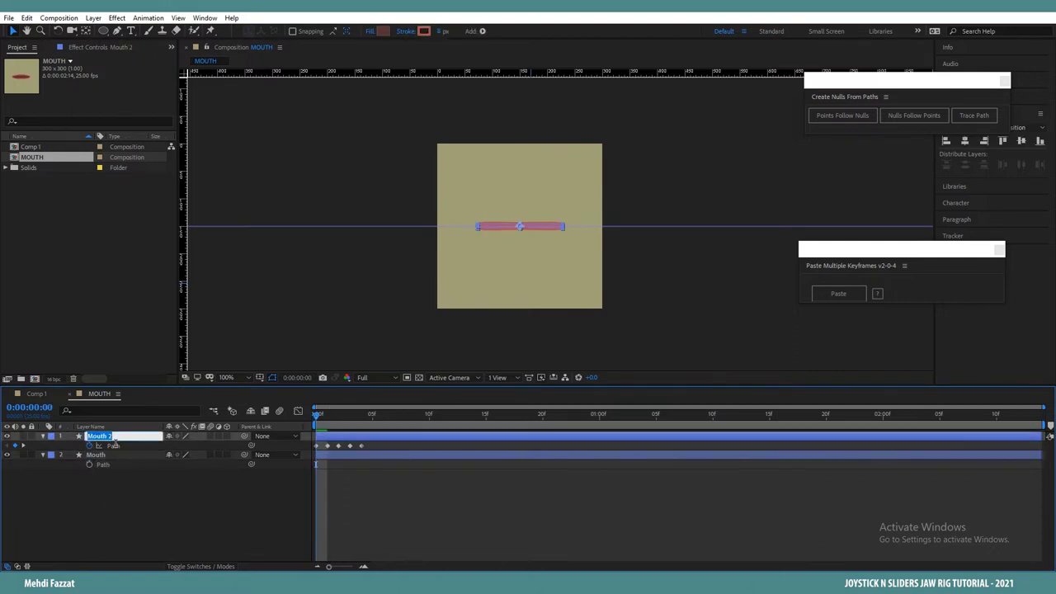
{"action": "type", "text": "LIPS"}
{"action": "left_click", "coordinate": [103, 458]}
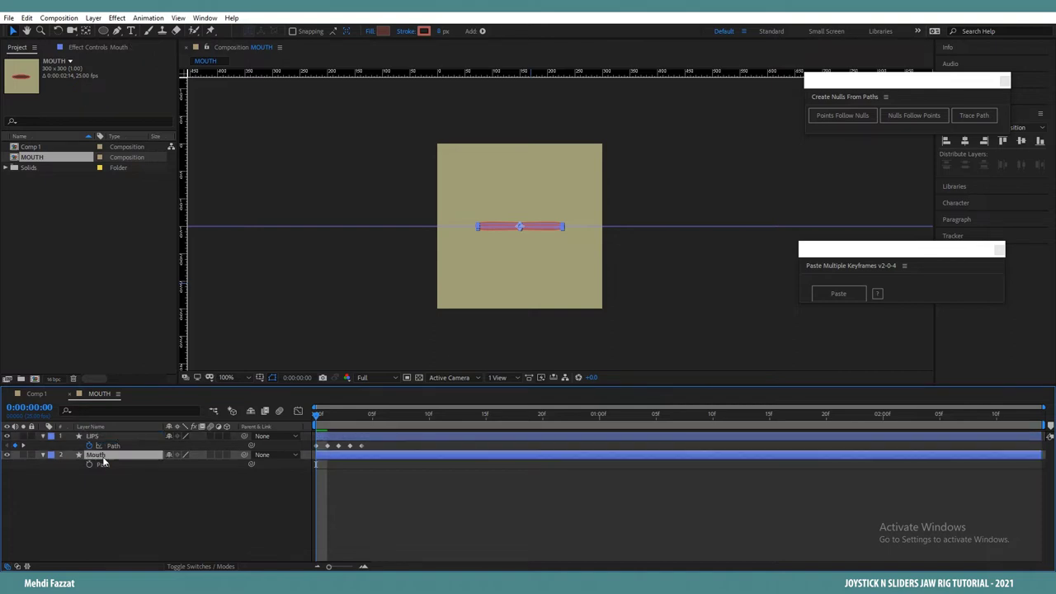
{"action": "key", "text": "Return"}
{"action": "key", "text": "End"}
{"action": "type", "text": "BG"}
{"action": "left_click", "coordinate": [143, 478]}
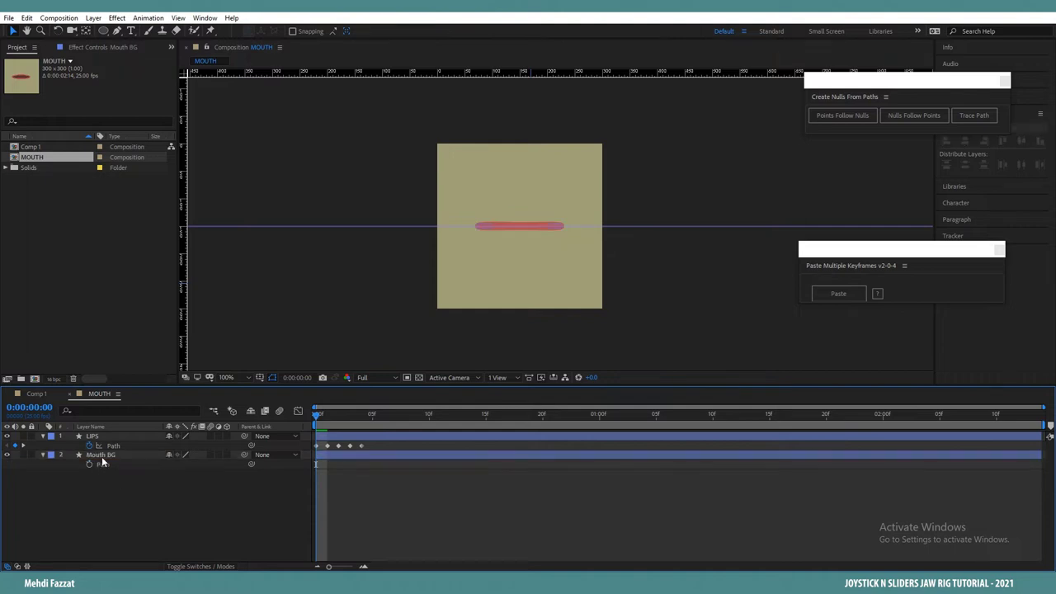
Step: Set the stroke of the Mouth BG layer to None
{"action": "left_click", "coordinate": [102, 463]}
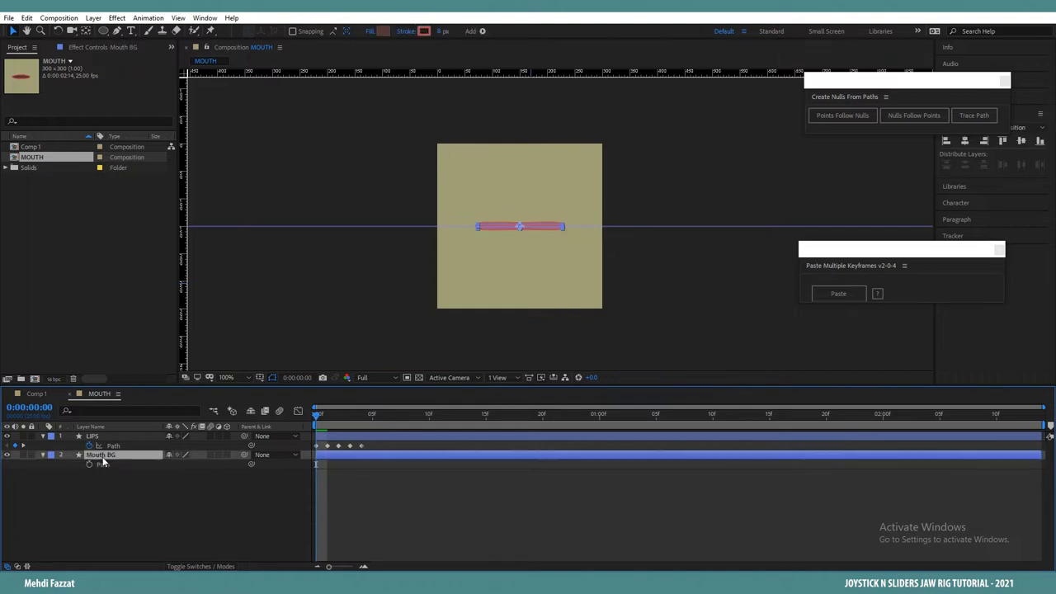
{"action": "left_click", "coordinate": [406, 33]}
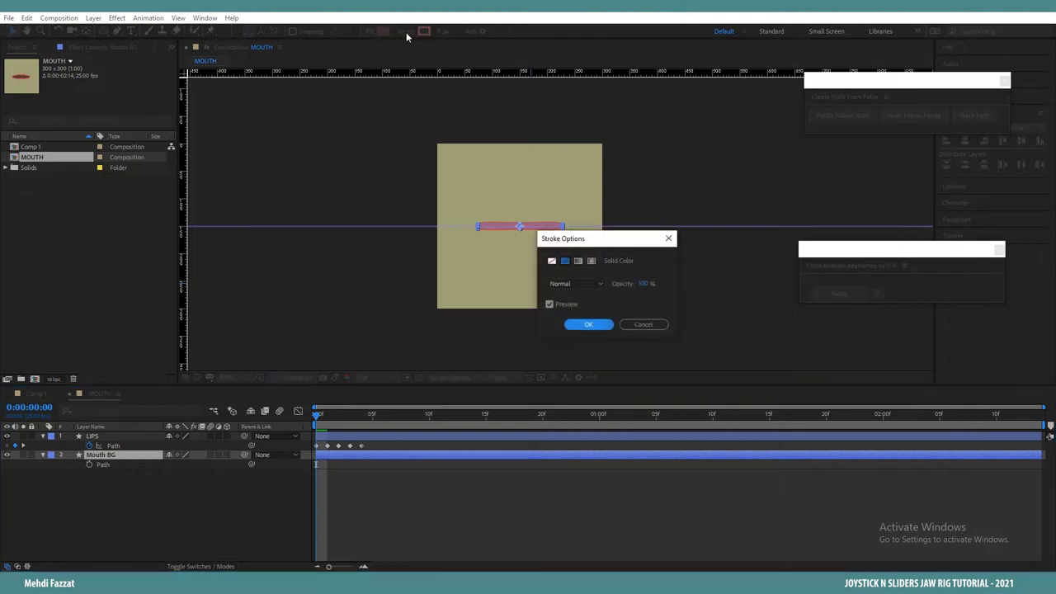
{"action": "left_click", "coordinate": [553, 261]}
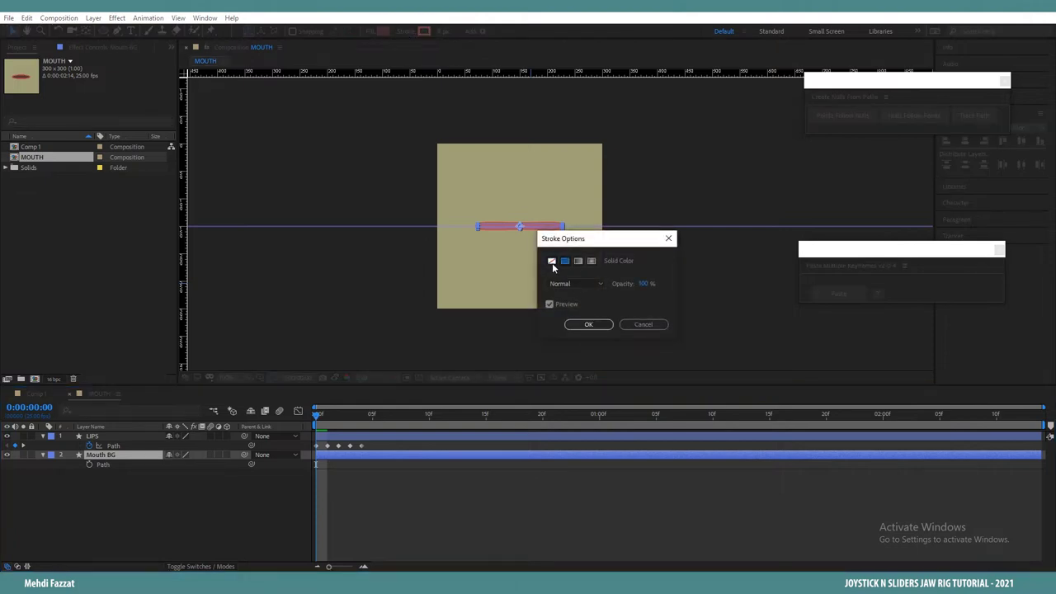
{"action": "left_click", "coordinate": [590, 326]}
{"action": "left_click", "coordinate": [192, 534]}
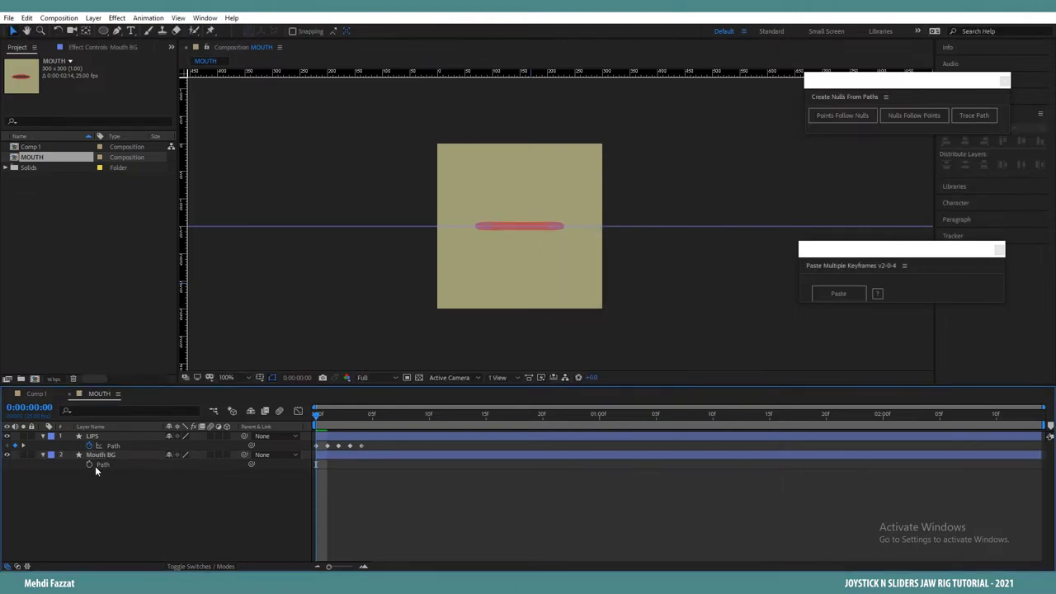
Step: Add an expression to the Mouth BG path that links it to the path of the LIPS layer
{"action": "left_click", "coordinate": [91, 465], "text": "alt"}
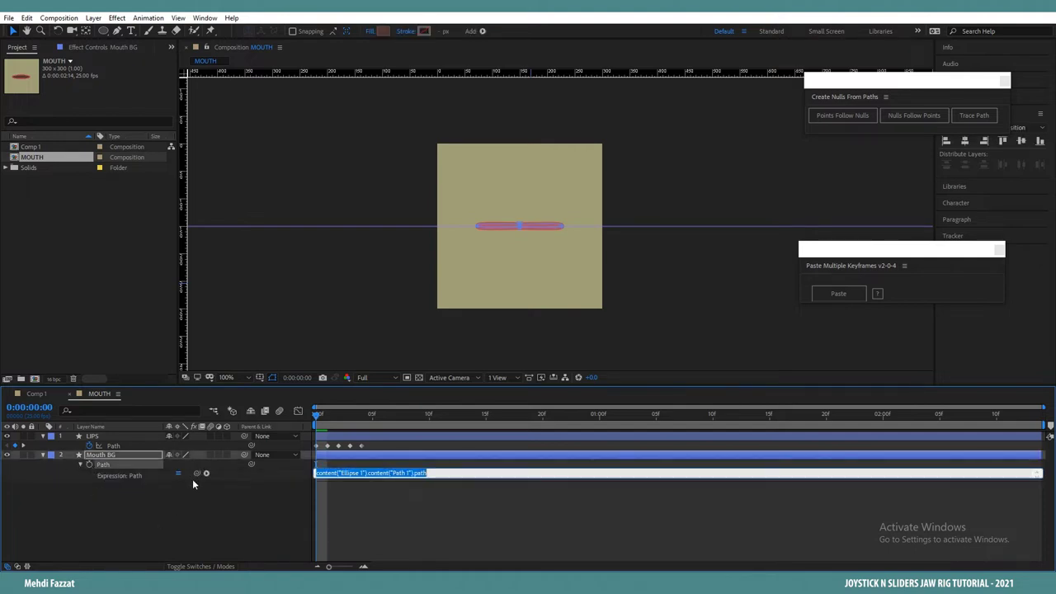
{"action": "left_click_drag", "start_coordinate": [196, 477], "coordinate": [115, 445]}
{"action": "left_click", "coordinate": [141, 517]}
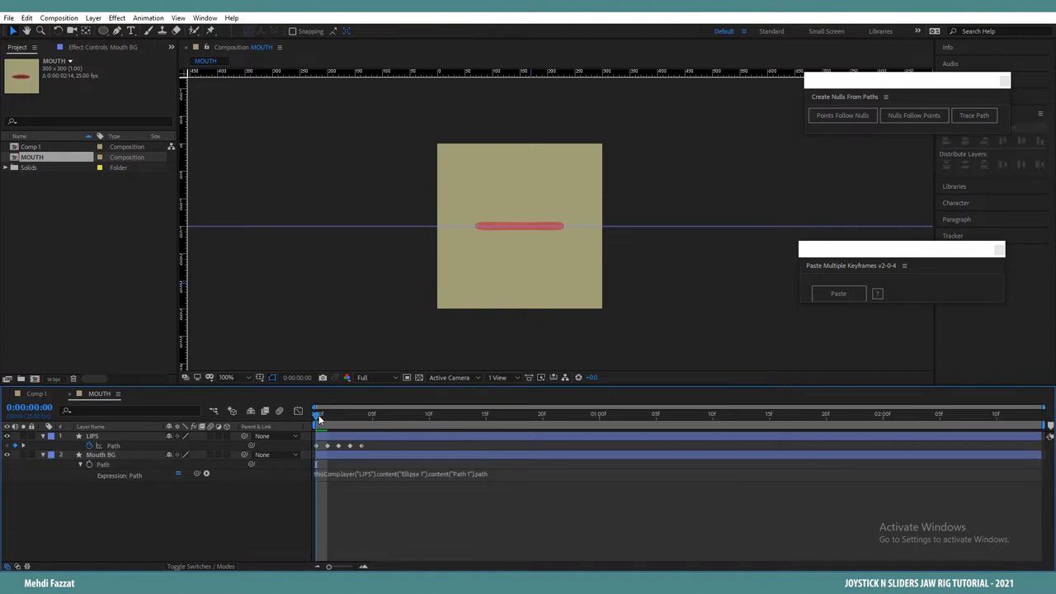
Step: Check the linked mouth shape at frame 2 by hiding and showing each layer, and leave only the LIPS path keyframes expanded
{"action": "left_click_drag", "start_coordinate": [319, 419], "coordinate": [339, 419]}
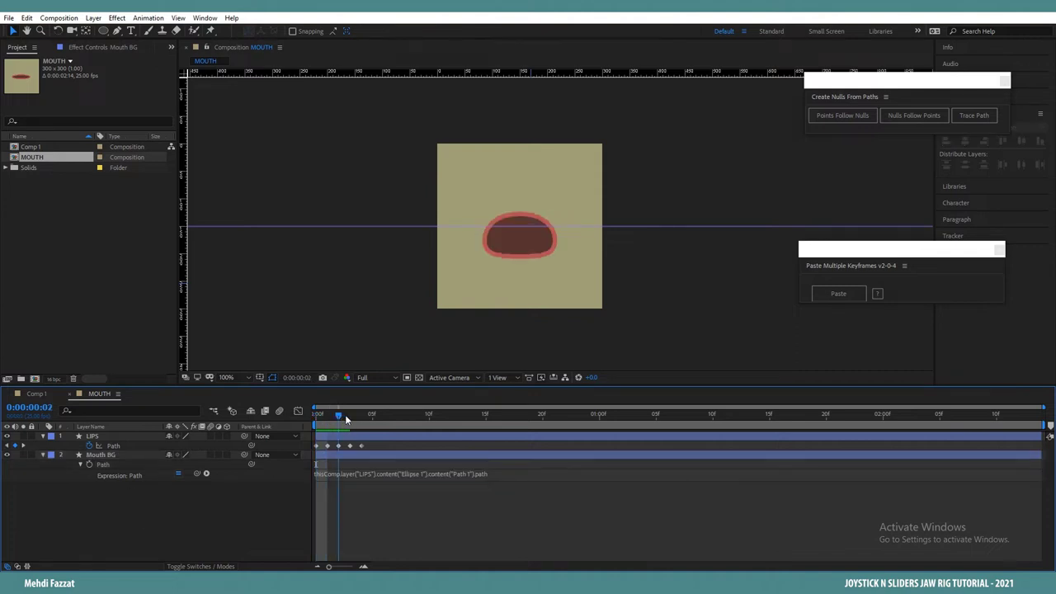
{"action": "left_click", "coordinate": [7, 437]}
{"action": "left_click", "coordinate": [6, 436]}
{"action": "left_click", "coordinate": [6, 437]}
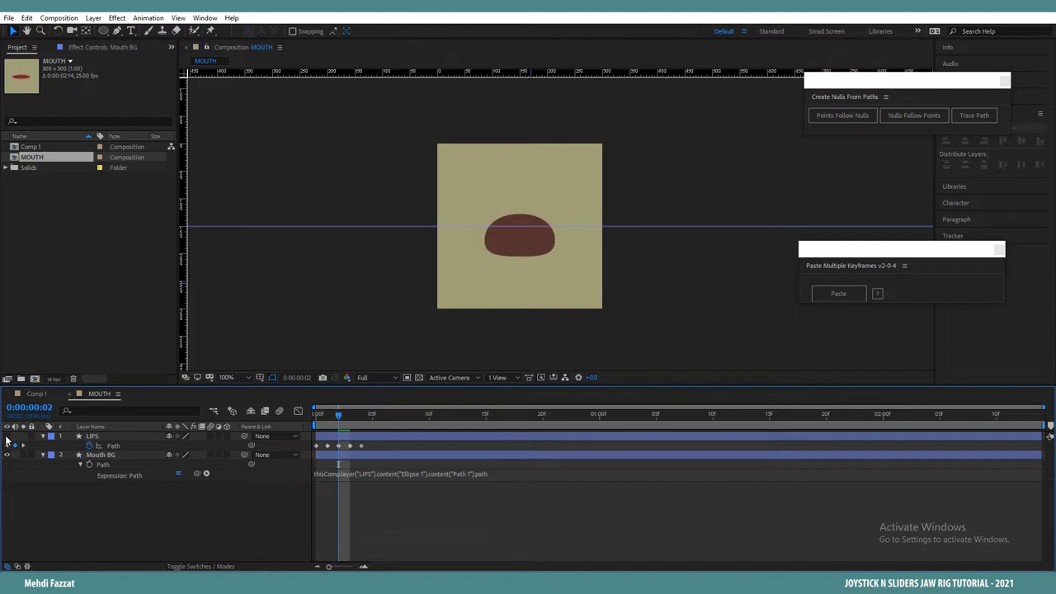
{"action": "left_click", "coordinate": [6, 456]}
{"action": "left_click", "coordinate": [6, 456]}
{"action": "left_click", "coordinate": [6, 437]}
{"action": "left_click", "coordinate": [43, 437]}
{"action": "left_click", "coordinate": [42, 446]}
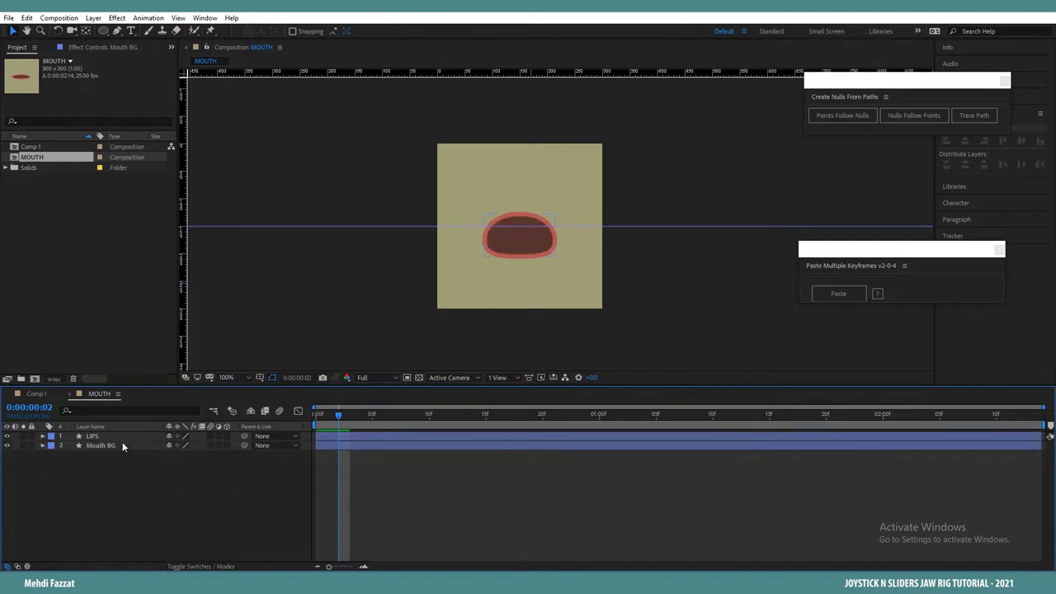
{"action": "left_click", "coordinate": [122, 440]}
{"action": "key", "text": "u"}
{"action": "left_click", "coordinate": [190, 501]}
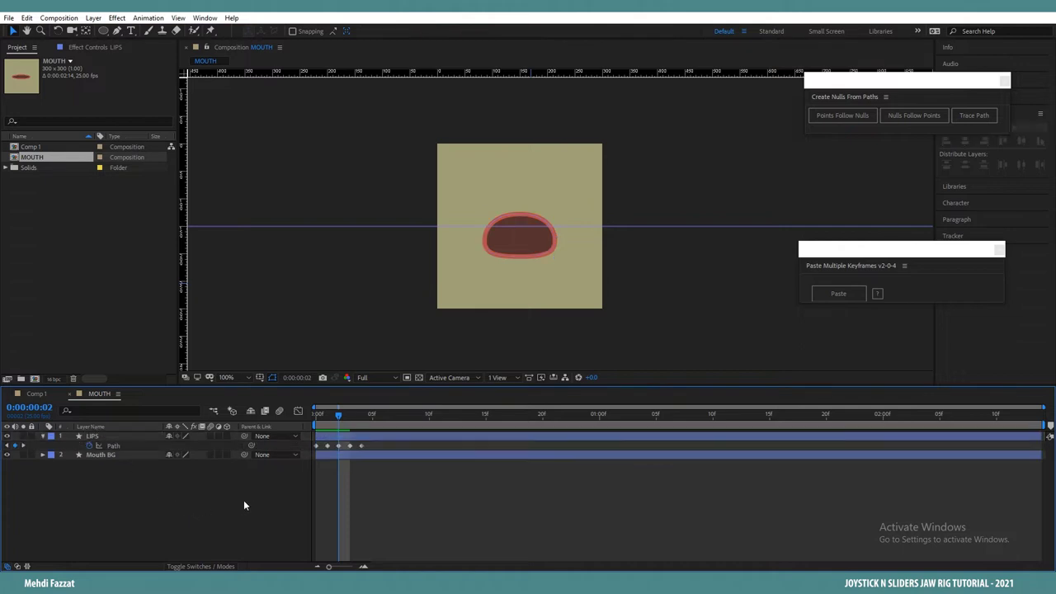
Step: Draw an ellipse in the lower part of the open mouth and fill it with the dark brown 452626
{"action": "key", "text": "q"}
{"action": "left_click_drag", "start_coordinate": [500, 234], "coordinate": [539, 261]}
{"action": "left_click", "coordinate": [62, 455]}
{"action": "left_click", "coordinate": [86, 467]}
{"action": "left_click", "coordinate": [293, 35]}
{"action": "left_click", "coordinate": [849, 273]}
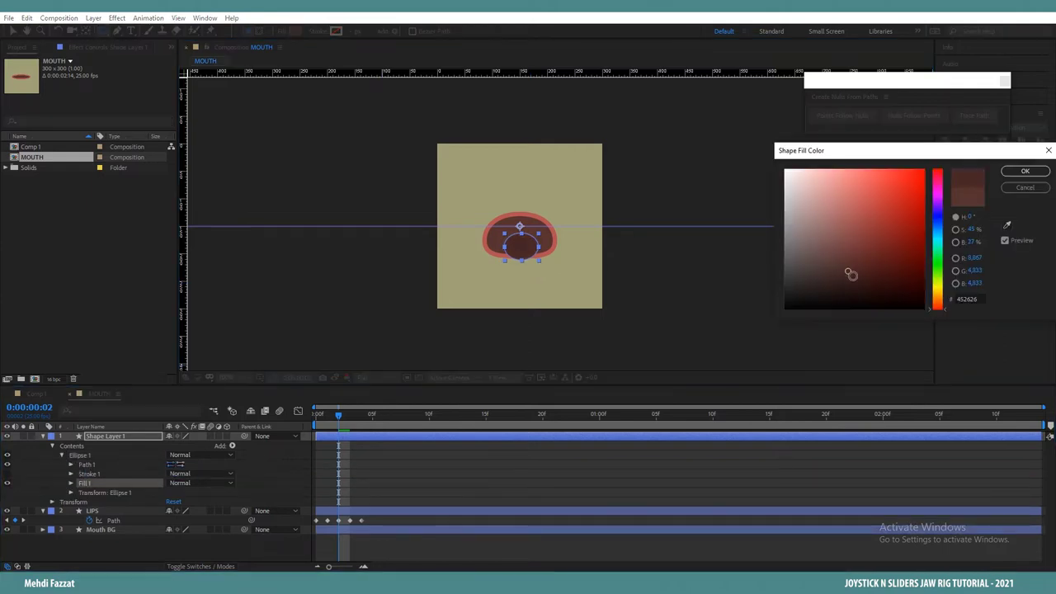
{"action": "left_click", "coordinate": [1021, 170]}
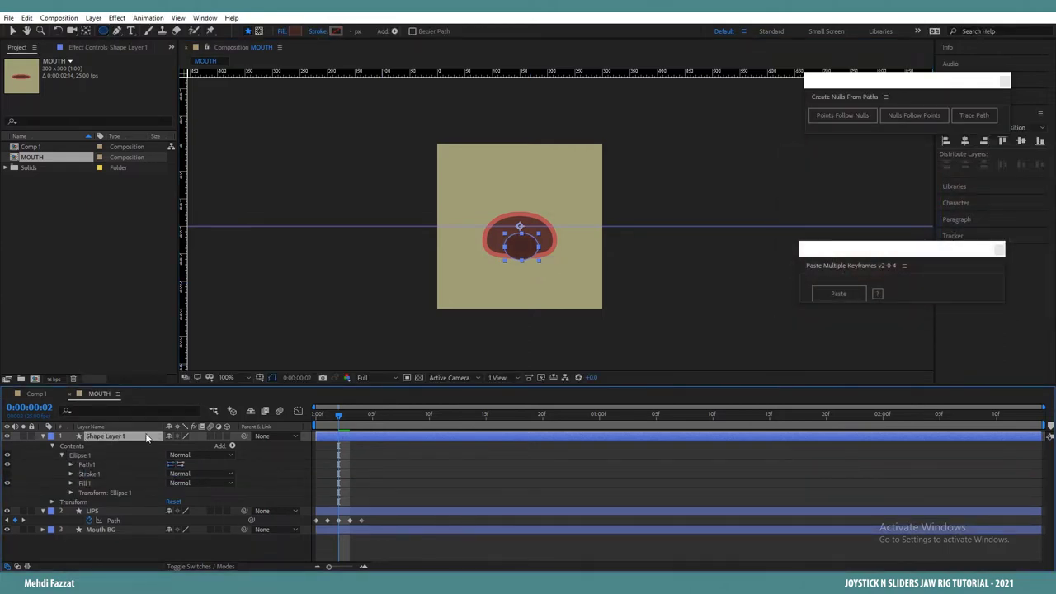
Step: Place the dark ellipse layer between LIPS and Mouth BG, and set the LIPS fill to None
{"action": "left_click_drag", "start_coordinate": [147, 438], "coordinate": [132, 513]}
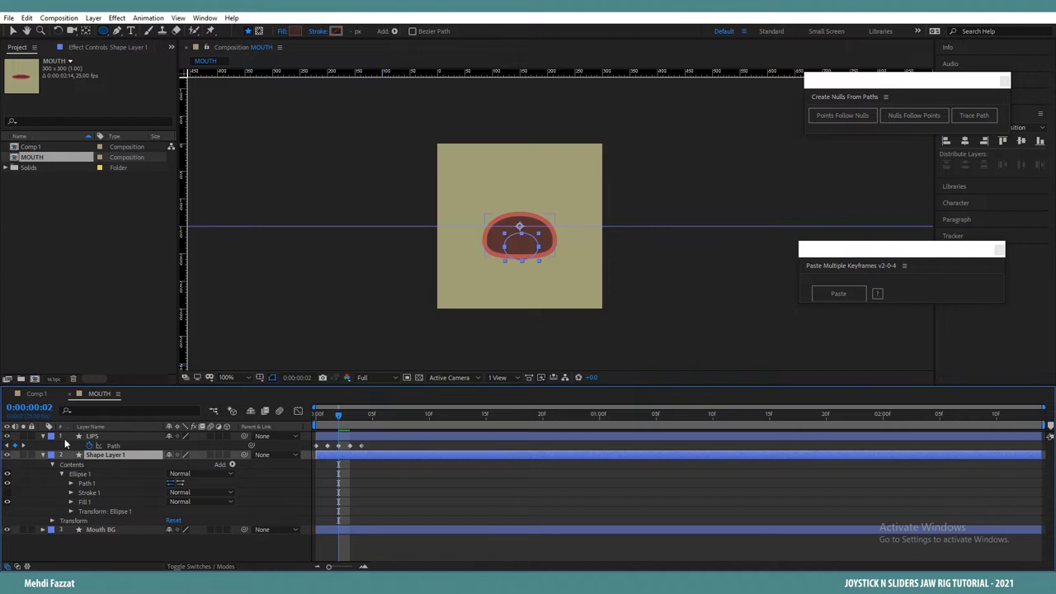
{"action": "key", "text": "u"}
{"action": "left_click", "coordinate": [92, 437]}
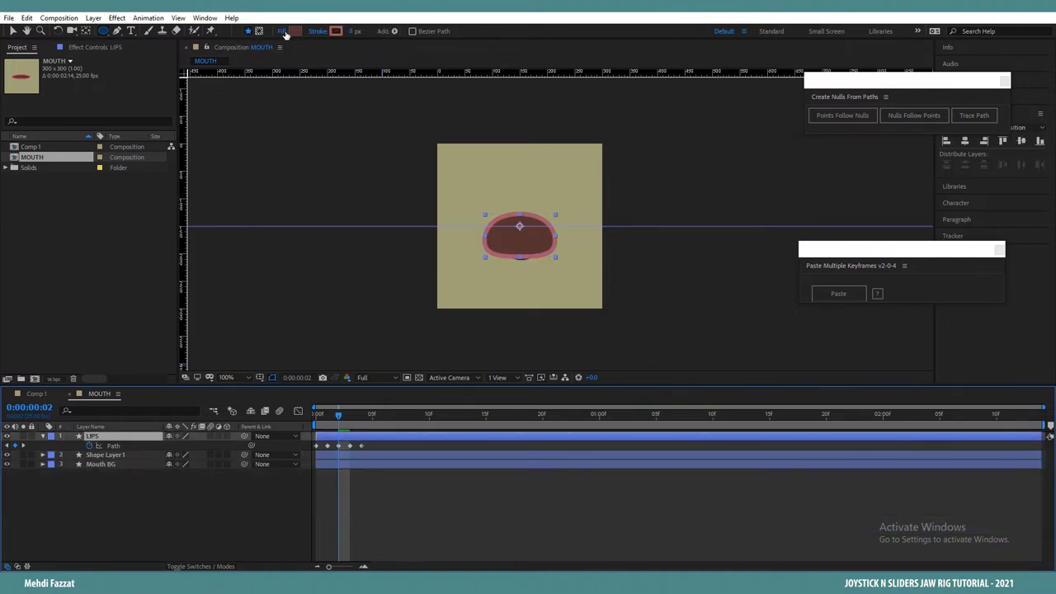
{"action": "left_click", "coordinate": [282, 31]}
{"action": "left_click", "coordinate": [551, 261]}
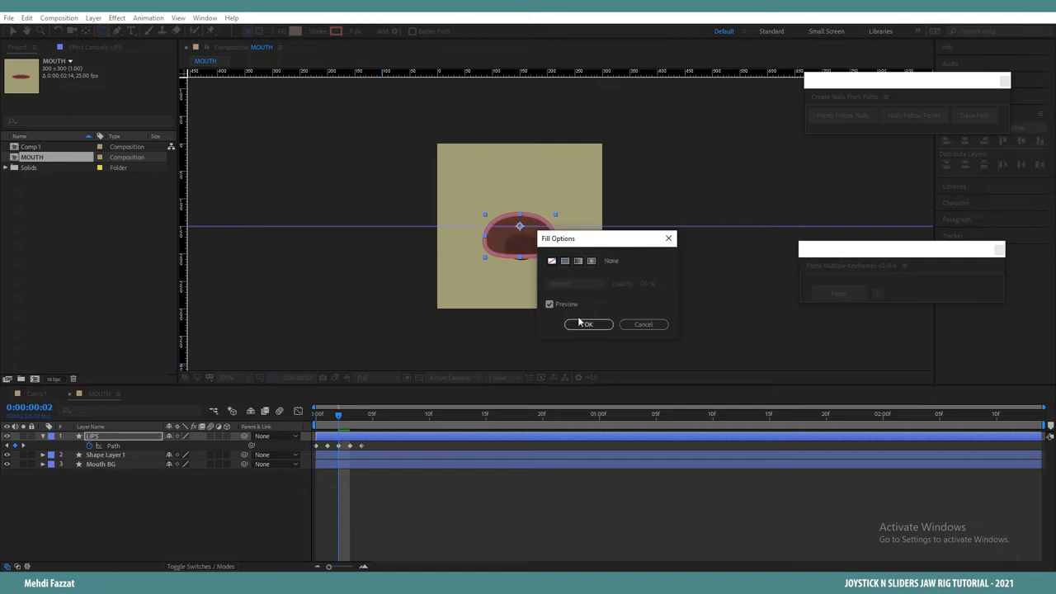
{"action": "left_click", "coordinate": [589, 324]}
{"action": "key", "text": "F2"}
Step: Draw a small rounded rectangle of about 32 by 32 above the mouth and fill it with white FFFFFF
{"action": "left_click_drag", "start_coordinate": [103, 32], "coordinate": [153, 44]}
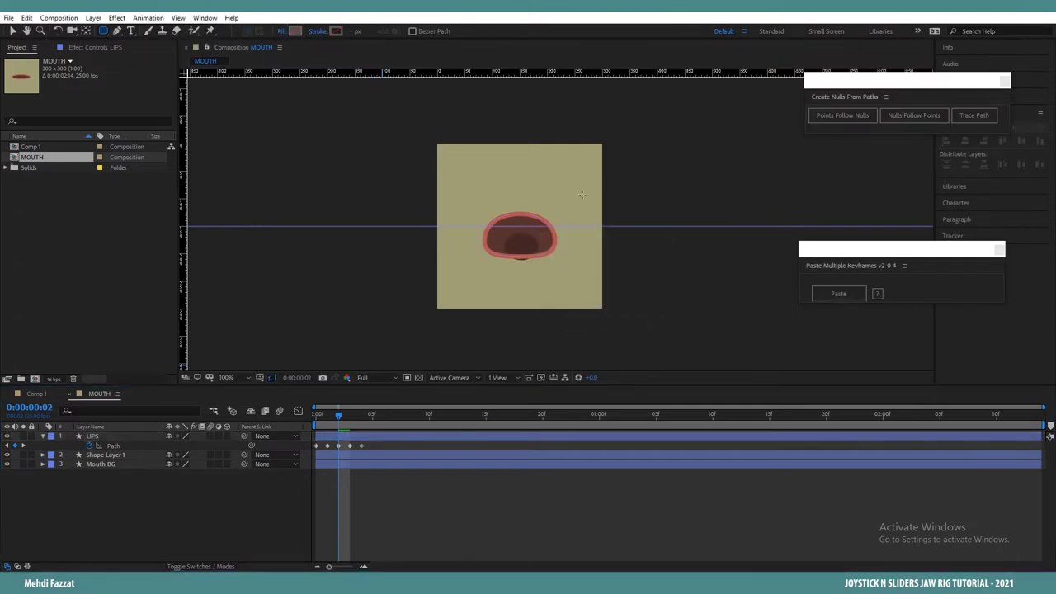
{"action": "left_click_drag", "start_coordinate": [535, 175], "coordinate": [554, 195]}
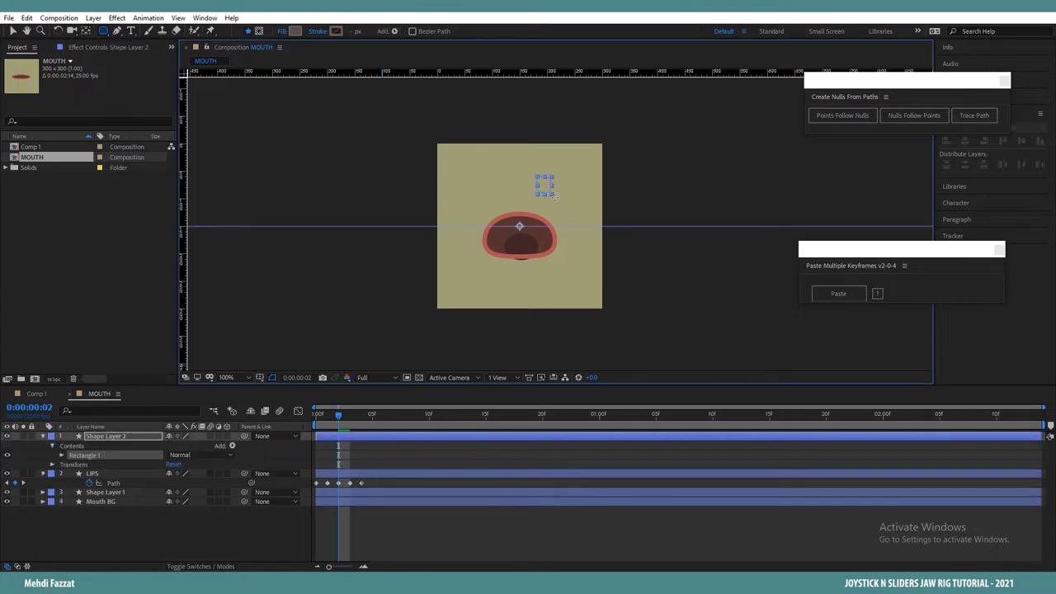
{"action": "left_click", "coordinate": [295, 31]}
{"action": "left_click_drag", "start_coordinate": [837, 206], "coordinate": [688, 132]}
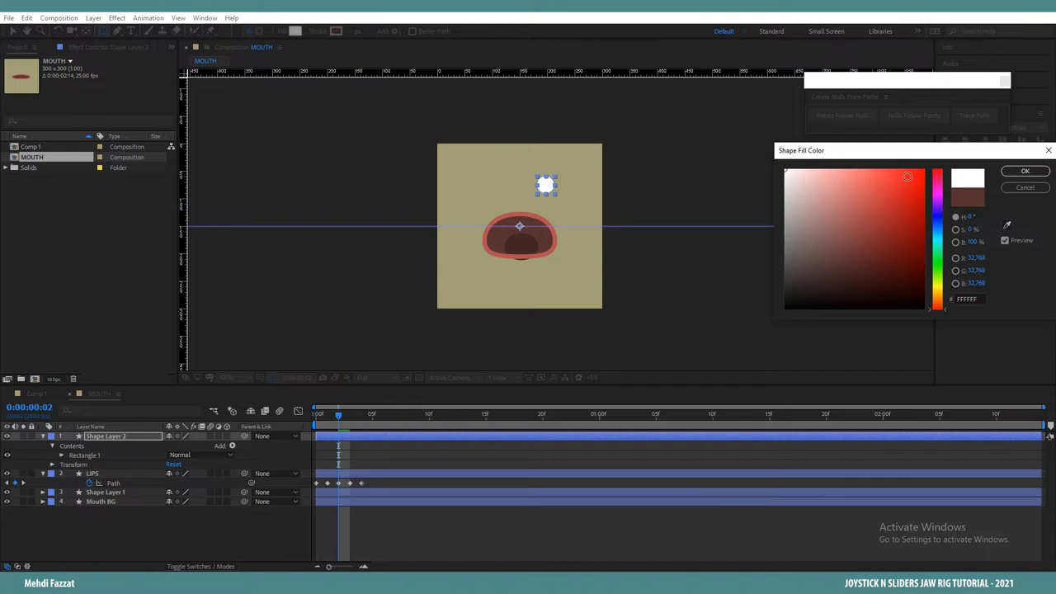
{"action": "left_click", "coordinate": [1022, 175]}
{"action": "key", "text": "v"}
{"action": "scroll", "coordinate": [520, 239], "scroll_direction": "up", "scroll_amount": 1}
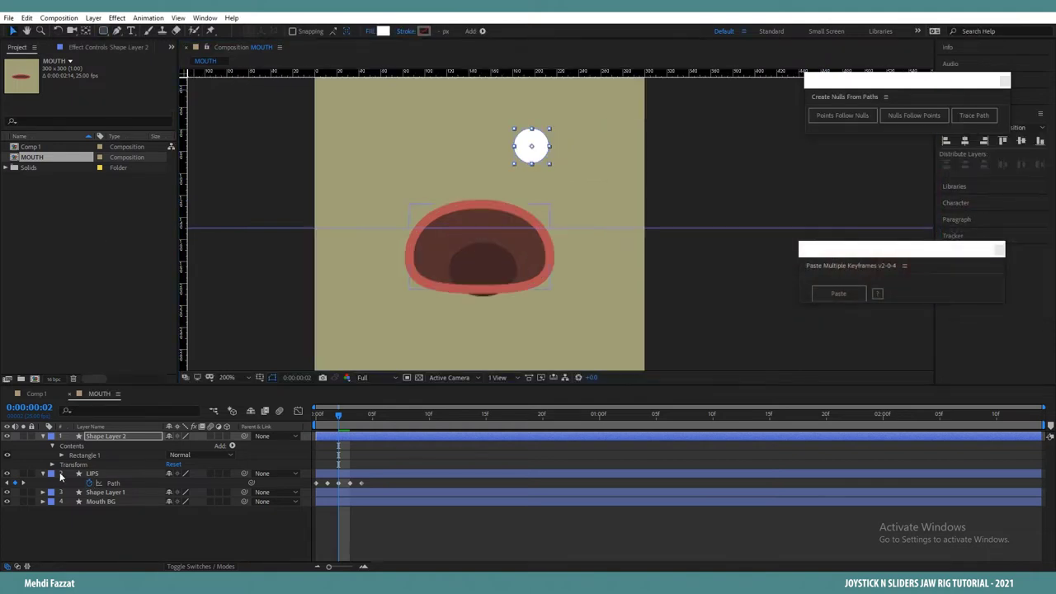
Step: Set the white rectangle's roundness to 12 and move it onto the upper lip, right of the mouth's centre
{"action": "left_click", "coordinate": [62, 457]}
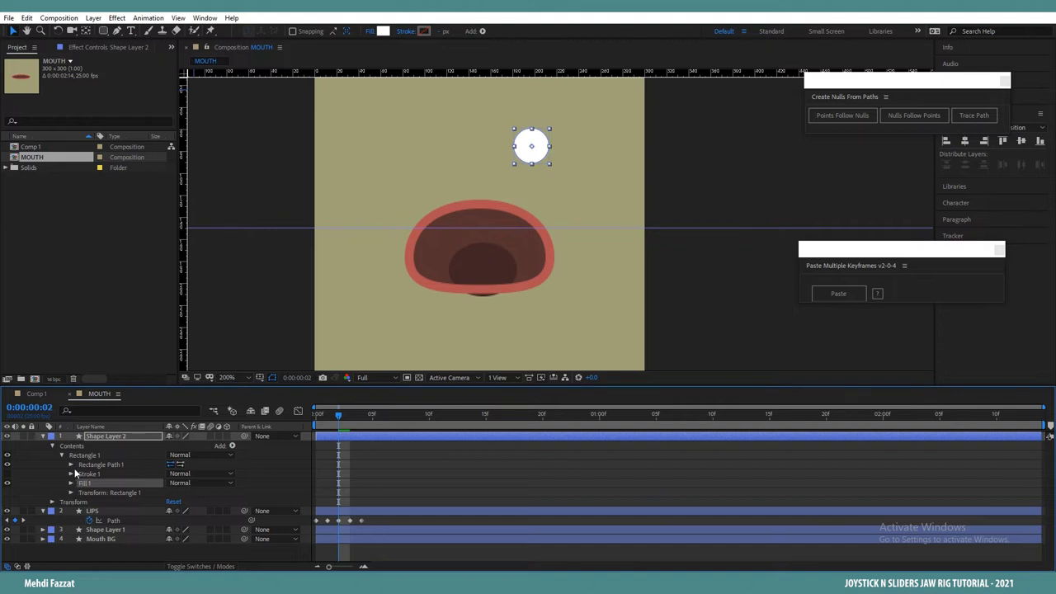
{"action": "left_click", "coordinate": [71, 473]}
{"action": "left_click", "coordinate": [71, 473]}
{"action": "left_click", "coordinate": [71, 465]}
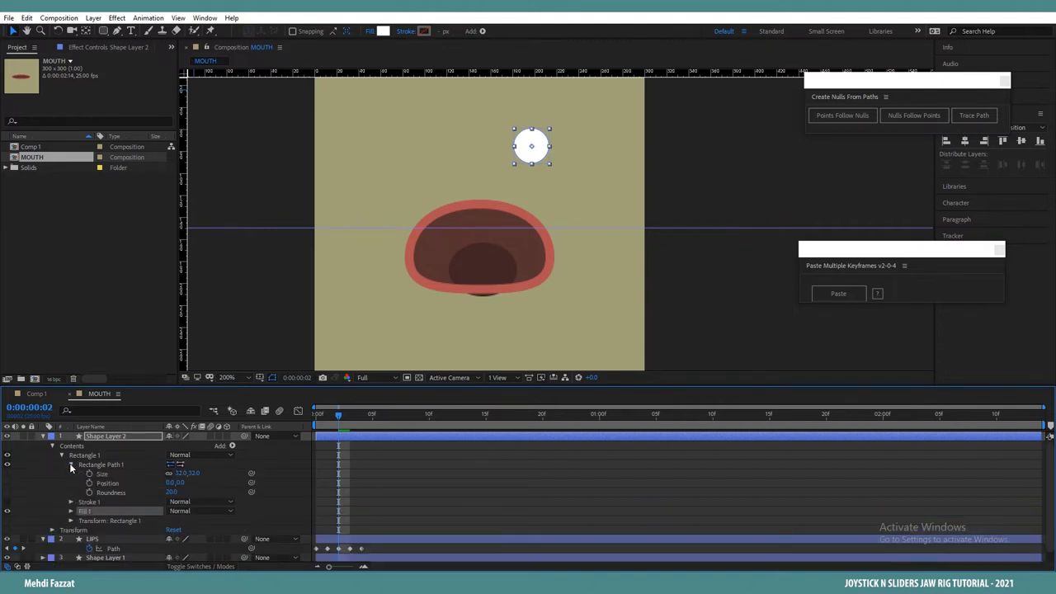
{"action": "left_click_drag", "start_coordinate": [176, 492], "coordinate": [170, 495]}
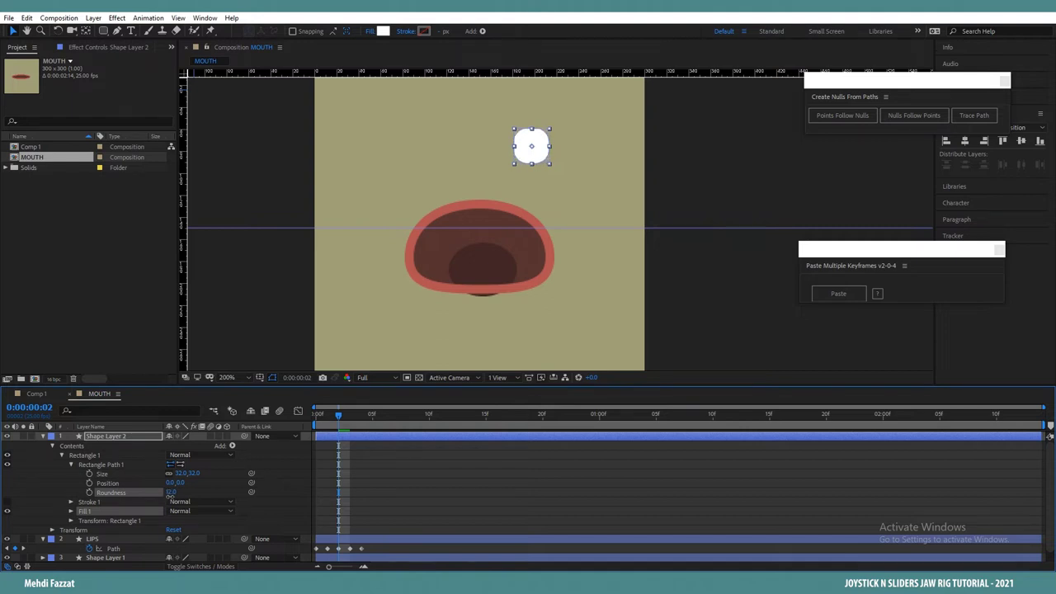
{"action": "left_click_drag", "start_coordinate": [544, 156], "coordinate": [516, 229]}
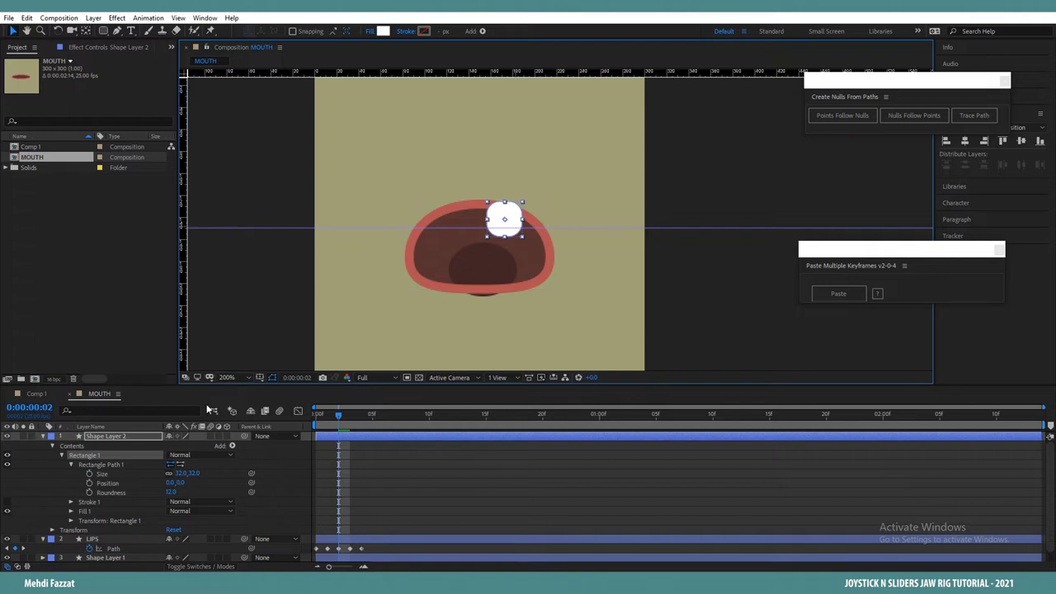
Step: Rename the white rectangle's layer TOOTH, place it directly below LIPS, and collapse its properties
{"action": "left_click", "coordinate": [105, 436]}
{"action": "key", "text": "Return"}
{"action": "type", "text": "TOOTH"}
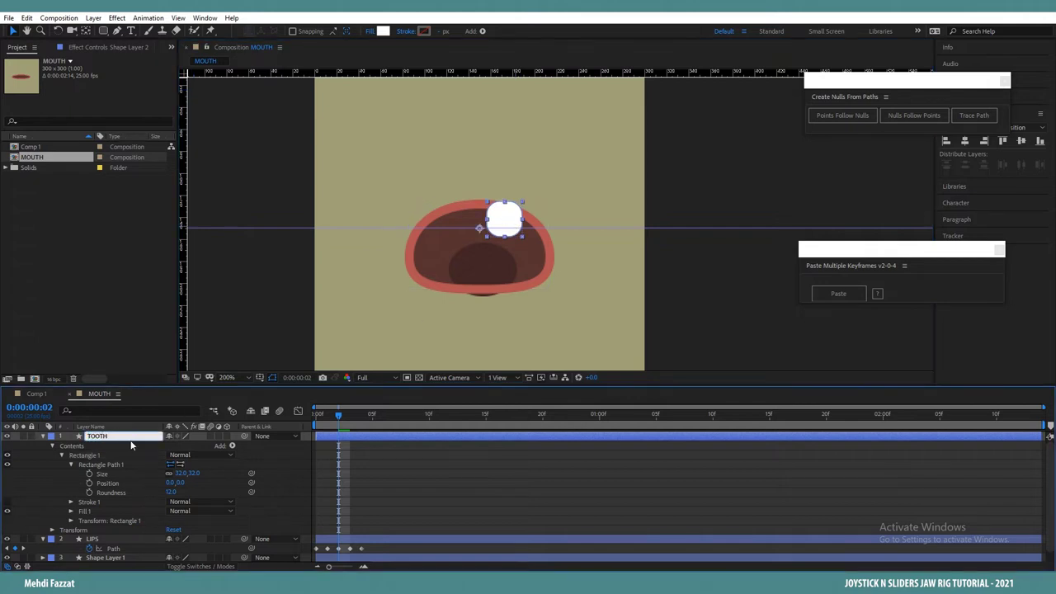
{"action": "left_click", "coordinate": [279, 467]}
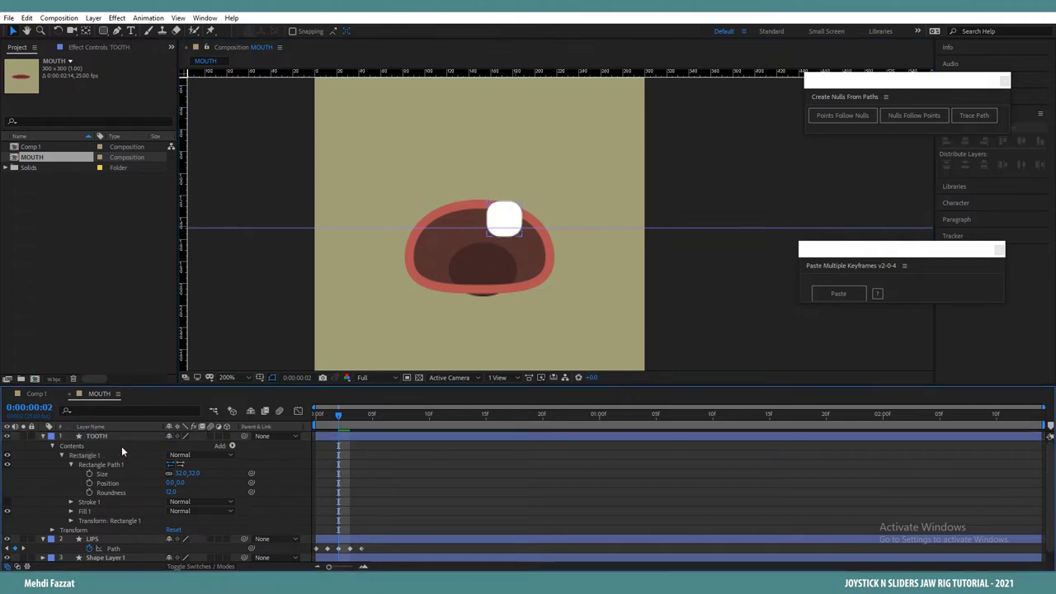
{"action": "left_click", "coordinate": [115, 437]}
{"action": "left_click_drag", "start_coordinate": [115, 436], "coordinate": [130, 551]}
{"action": "left_click", "coordinate": [202, 500]}
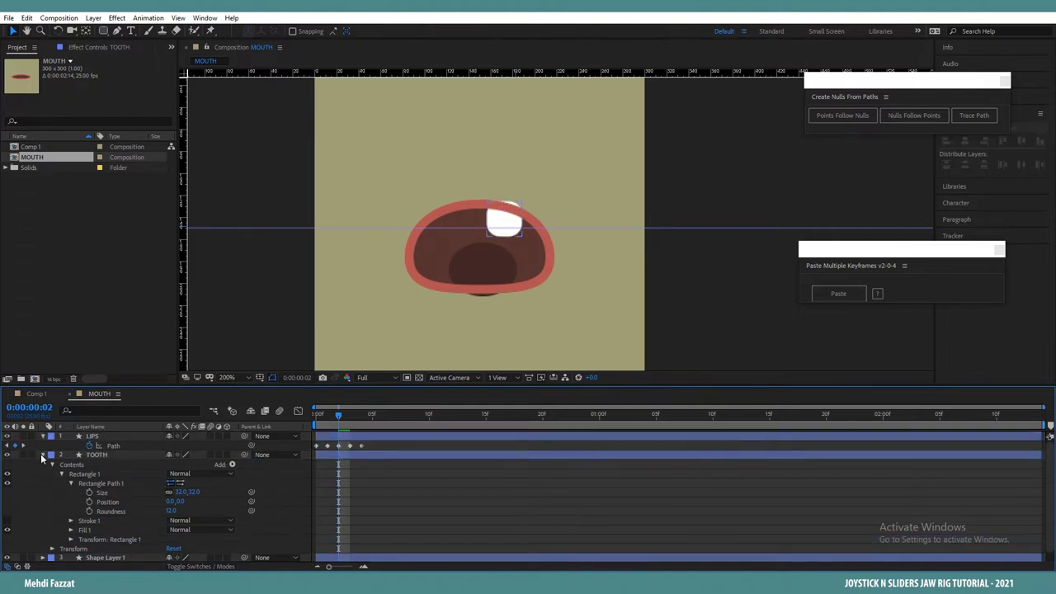
{"action": "left_click", "coordinate": [42, 455]}
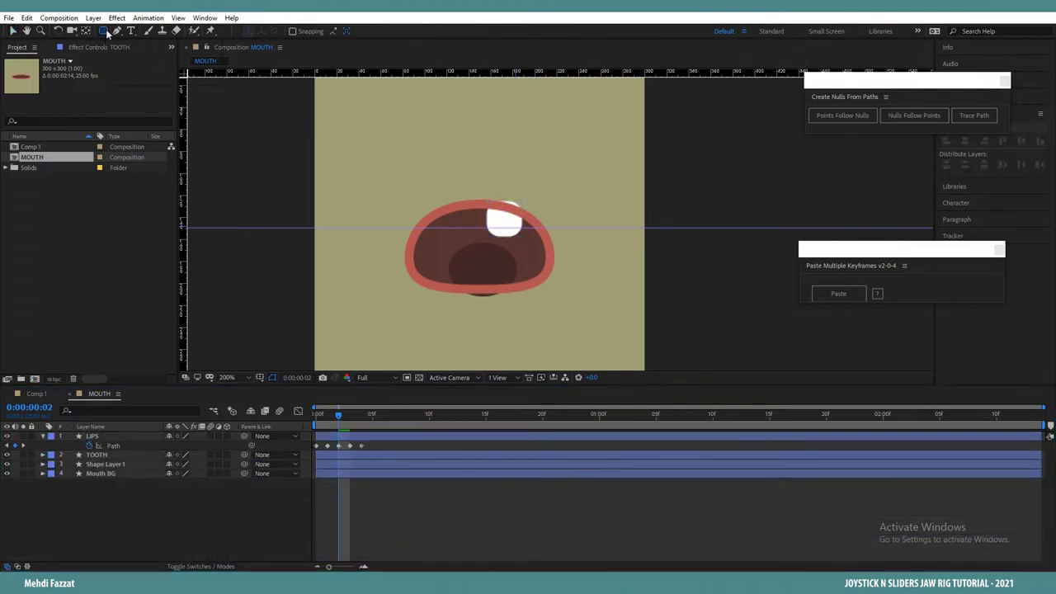
Step: Draw an ellipse of about 65 by 48 over the lower lip and fill it with pink F07070
{"action": "left_click_drag", "start_coordinate": [105, 29], "coordinate": [140, 58]}
{"action": "mouse_move", "coordinate": [454, 273]}
{"action": "left_mouse_down"}
{"action": "mouse_move", "coordinate": [517, 322]}
{"action": "mouse_move", "coordinate": [504, 321]}
{"action": "mouse_move", "coordinate": [522, 319]}
{"action": "left_mouse_up"}
{"action": "left_click", "coordinate": [294, 31]}
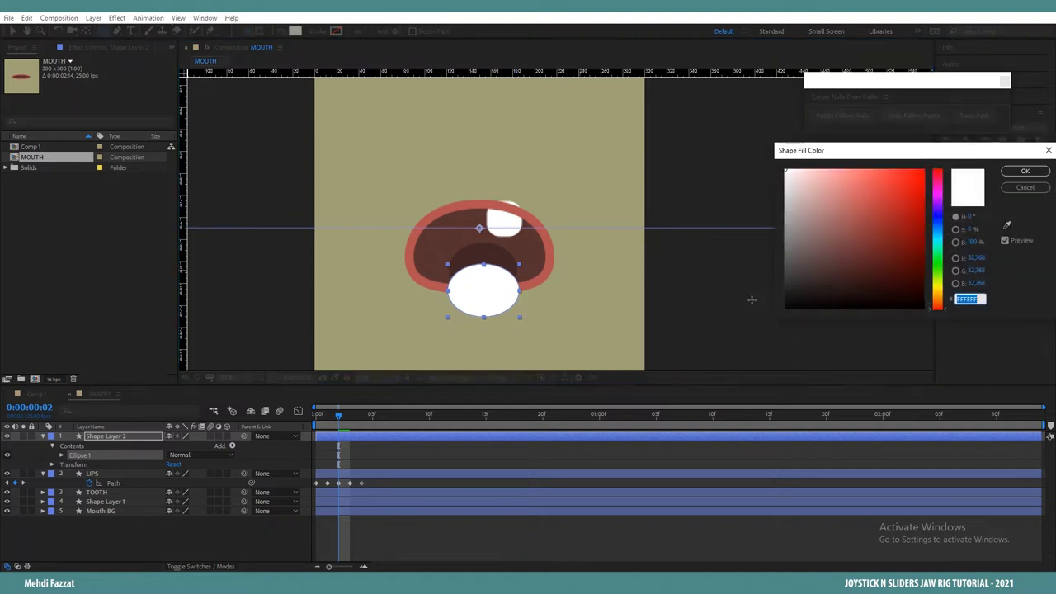
{"action": "left_click", "coordinate": [861, 180]}
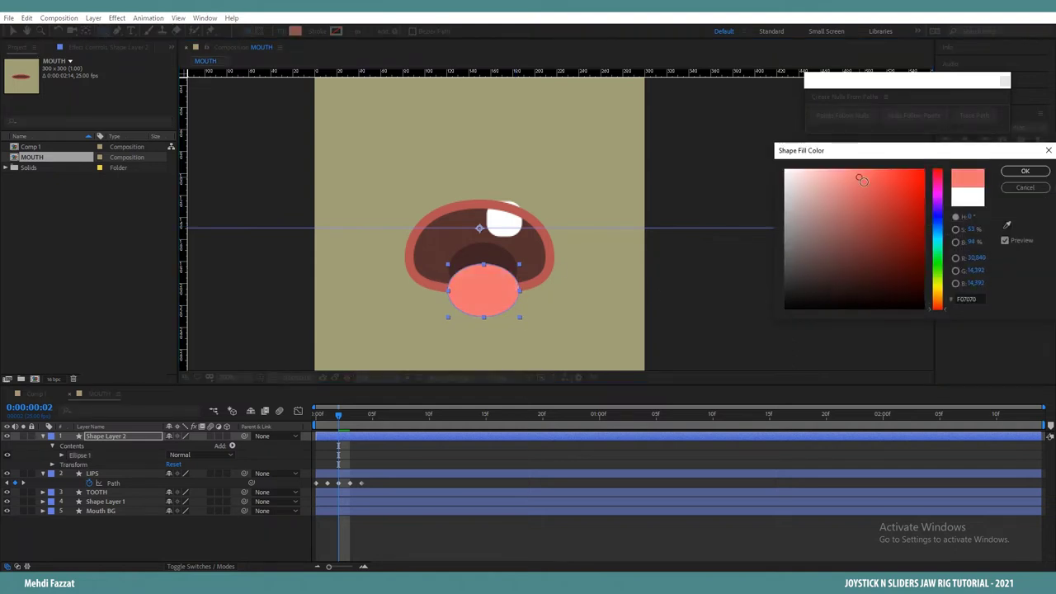
{"action": "left_click", "coordinate": [1025, 171]}
Step: Rename the pink ellipse's layer TONGUE and place it directly below the TOOTH layer
{"action": "key", "text": "Return"}
{"action": "type", "text": "TONGUE"}
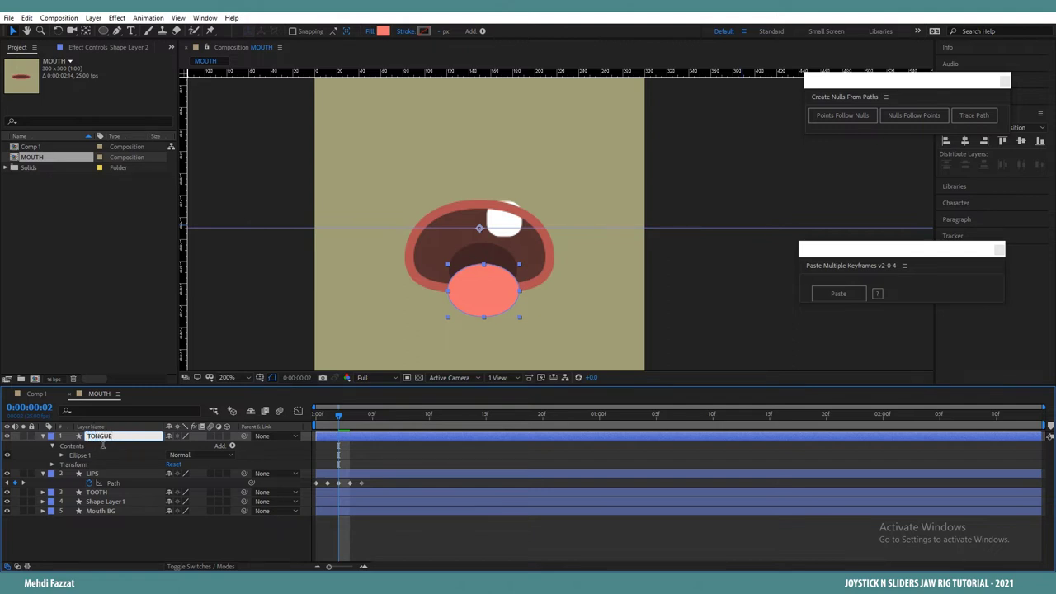
{"action": "key", "text": "Return"}
{"action": "left_click_drag", "start_coordinate": [123, 436], "coordinate": [123, 479]}
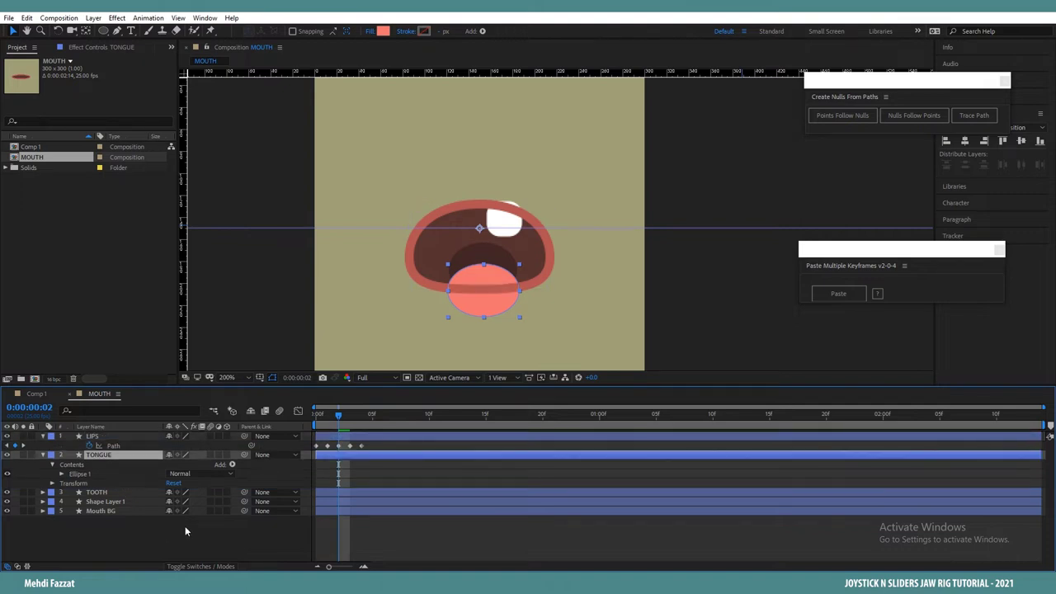
{"action": "left_click_drag", "start_coordinate": [118, 459], "coordinate": [125, 495]}
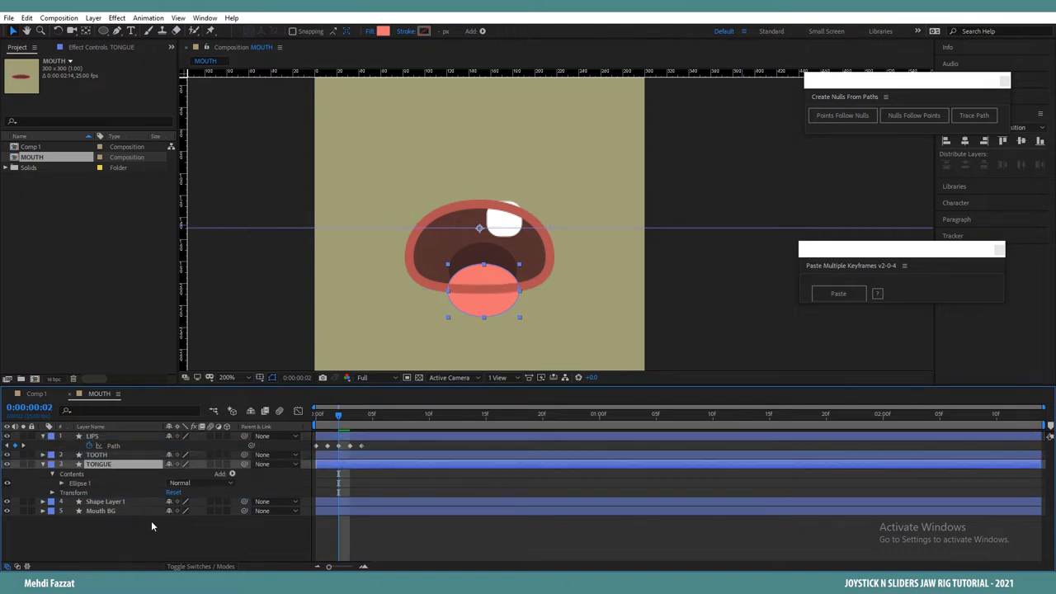
{"action": "left_click", "coordinate": [177, 531]}
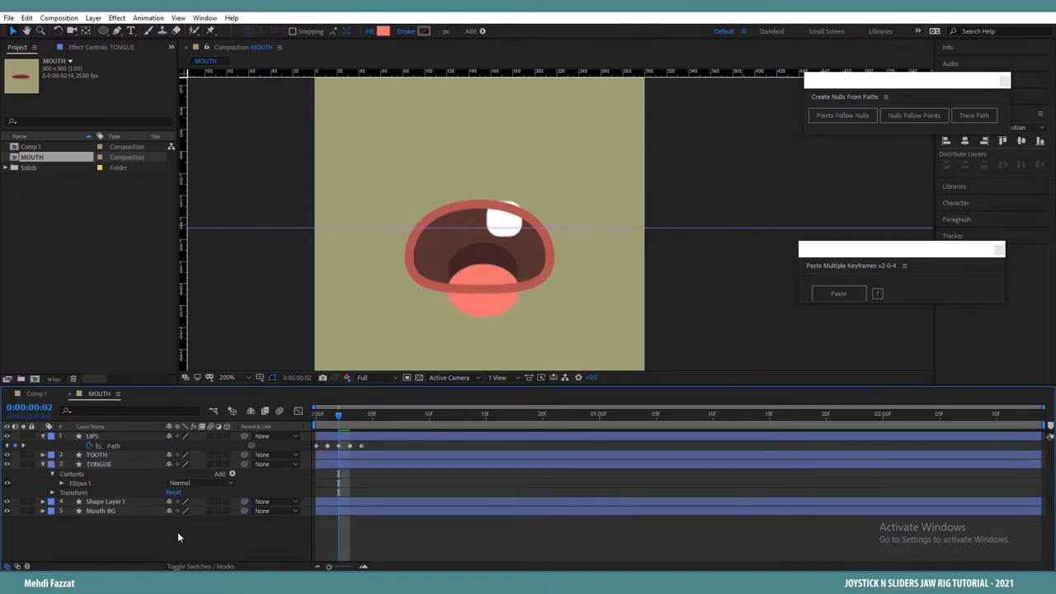
Step: Duplicate the Mouth BG layer, rename the copy MASK and set its label colour to Red
{"action": "left_click", "coordinate": [105, 512]}
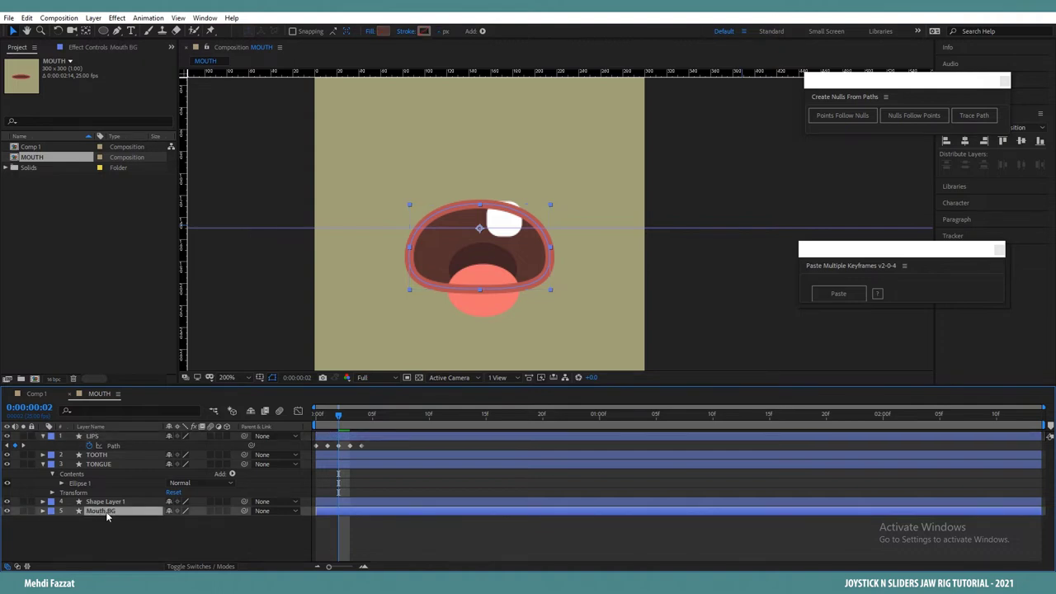
{"action": "key", "text": "ctrl+d"}
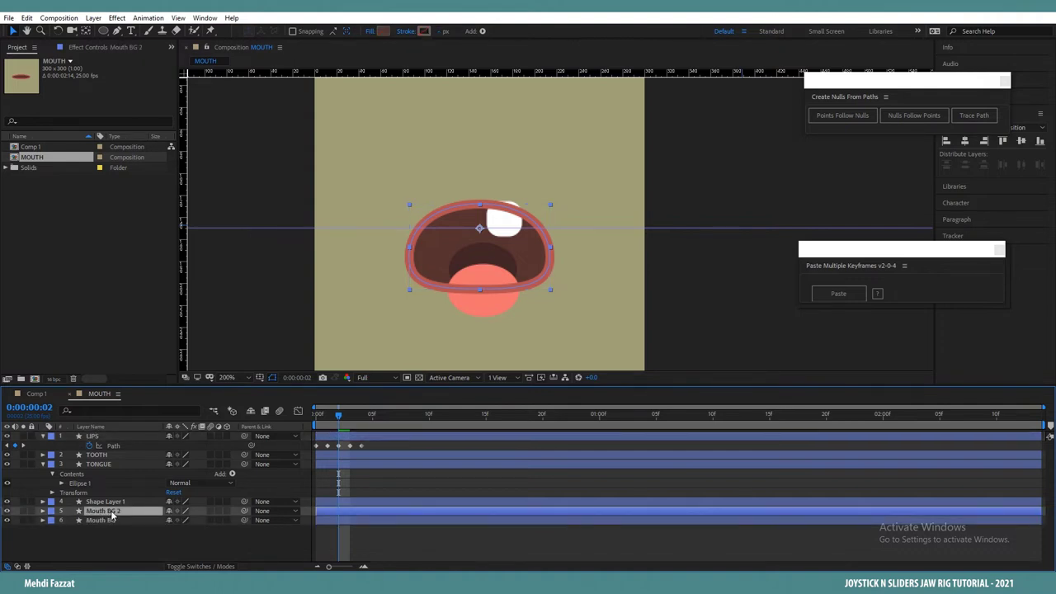
{"action": "key", "text": "Return"}
{"action": "type", "text": "MASK"}
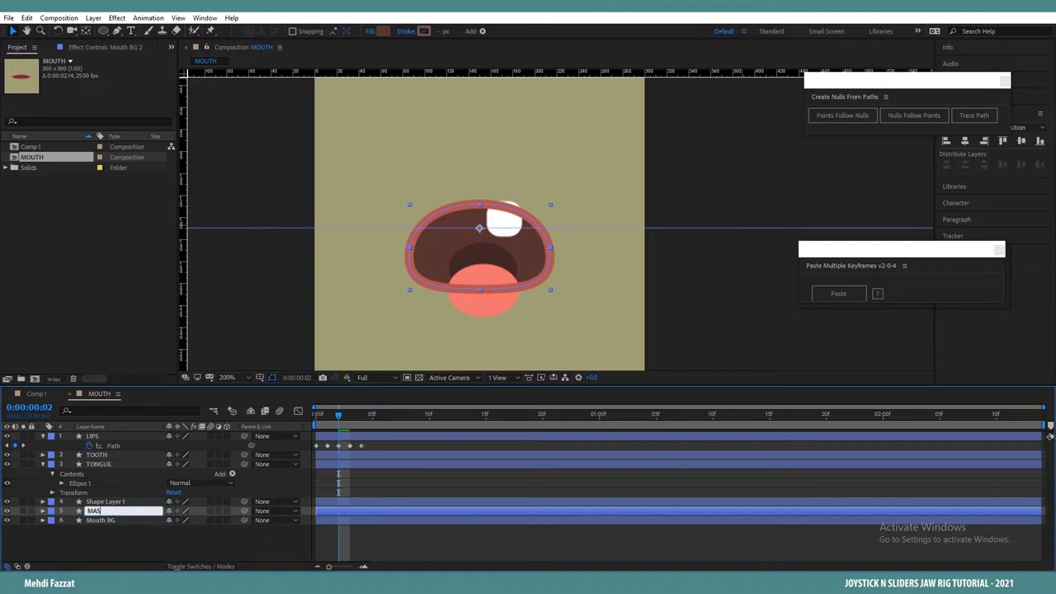
{"action": "left_click", "coordinate": [52, 511]}
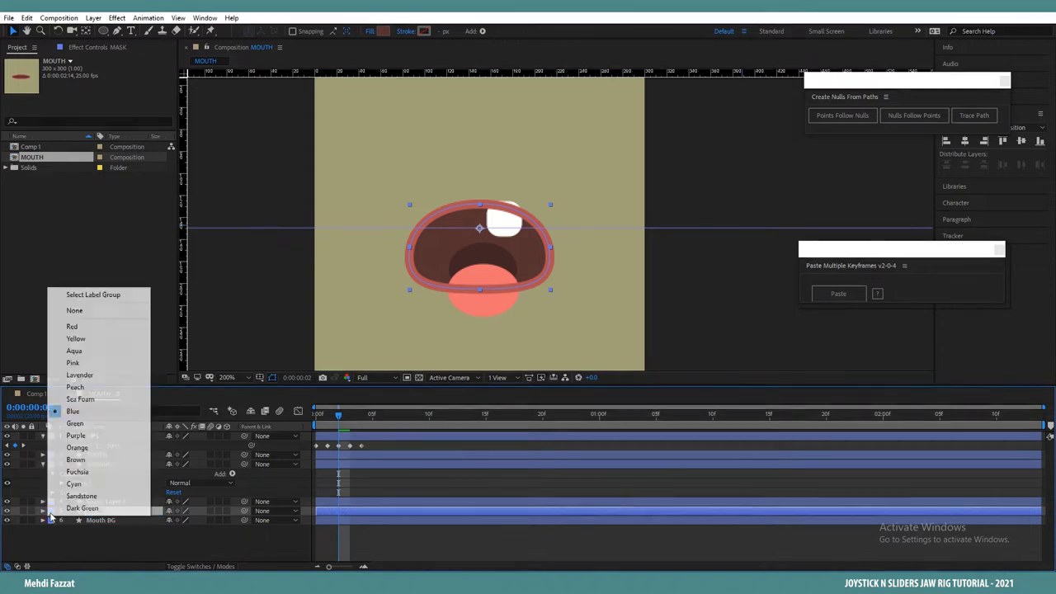
{"action": "left_click", "coordinate": [82, 326]}
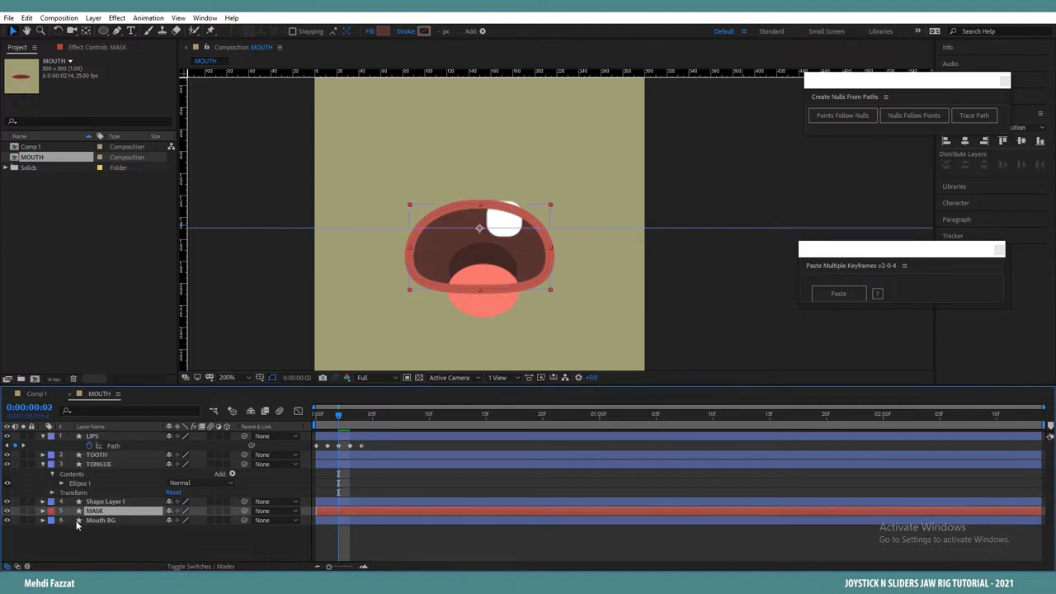
Step: Place MASK directly above TOOTH and set TOOTH's track matte to Alpha Matte "MASK"
{"action": "left_click", "coordinate": [106, 512]}
{"action": "left_click_drag", "start_coordinate": [108, 510], "coordinate": [113, 467]}
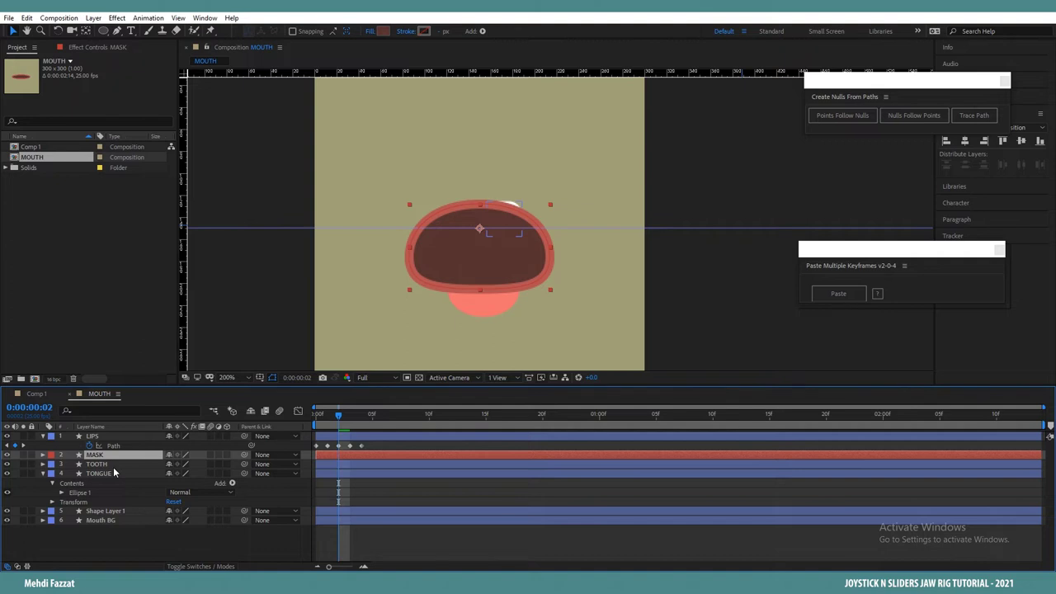
{"action": "left_click", "coordinate": [109, 465]}
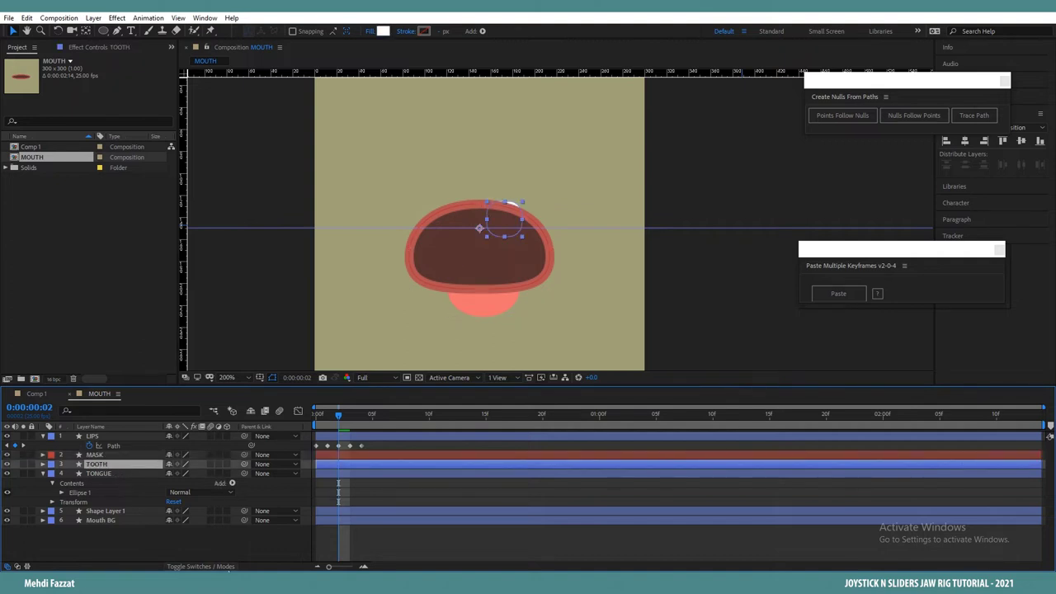
{"action": "left_click", "coordinate": [200, 566]}
{"action": "left_click", "coordinate": [247, 465]}
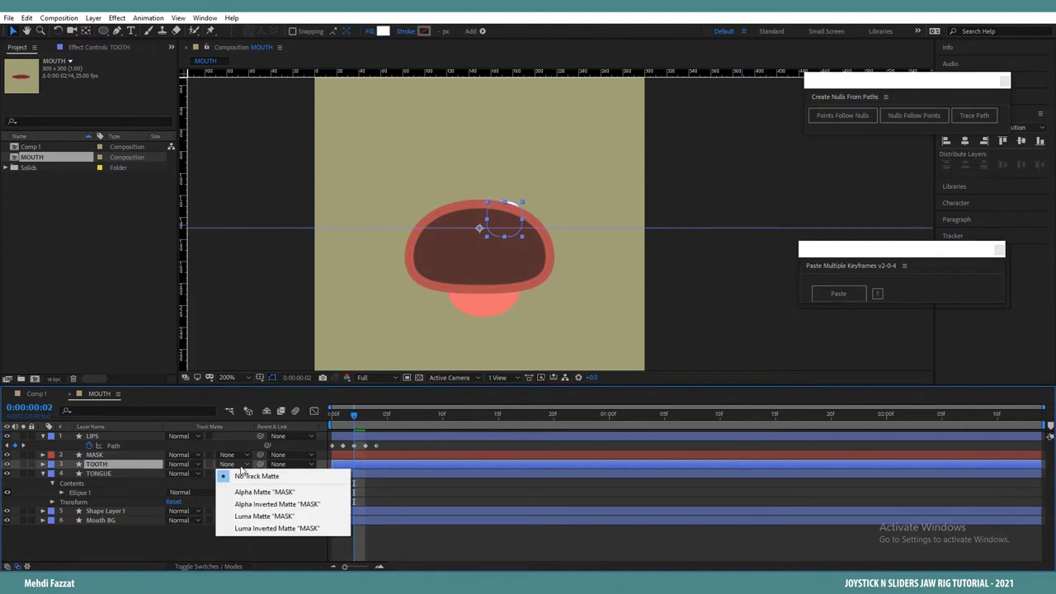
{"action": "left_click", "coordinate": [246, 491]}
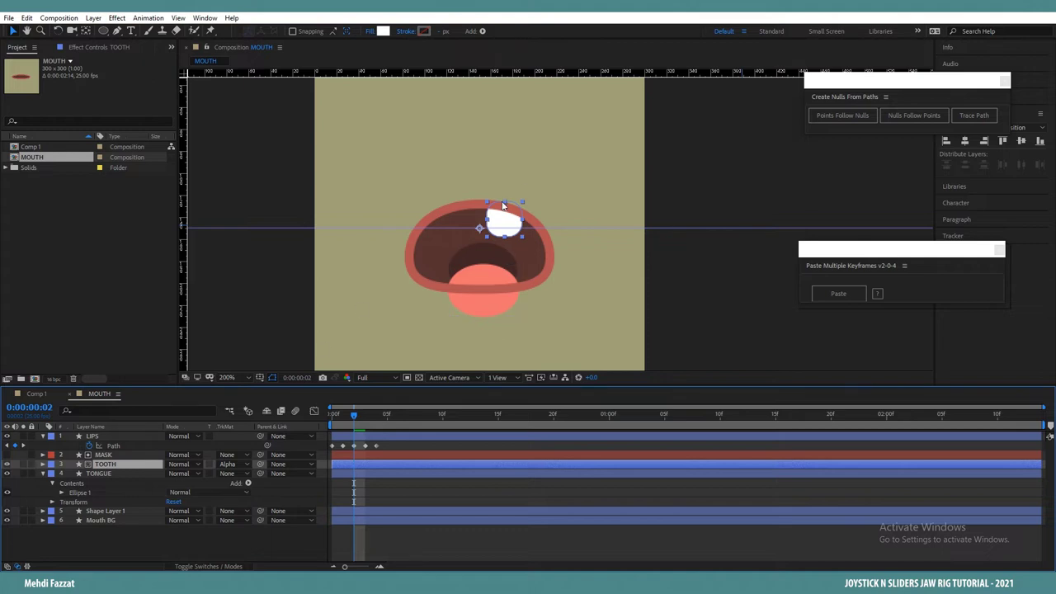
{"action": "scroll", "coordinate": [559, 223], "scroll_direction": "up", "scroll_amount": 1}
{"action": "scroll", "coordinate": [465, 230], "scroll_direction": "down", "scroll_amount": 1}
Step: Duplicate MASK, place the copy directly above TONGUE and set it as TONGUE's Alpha Matte
{"action": "left_click", "coordinate": [115, 456]}
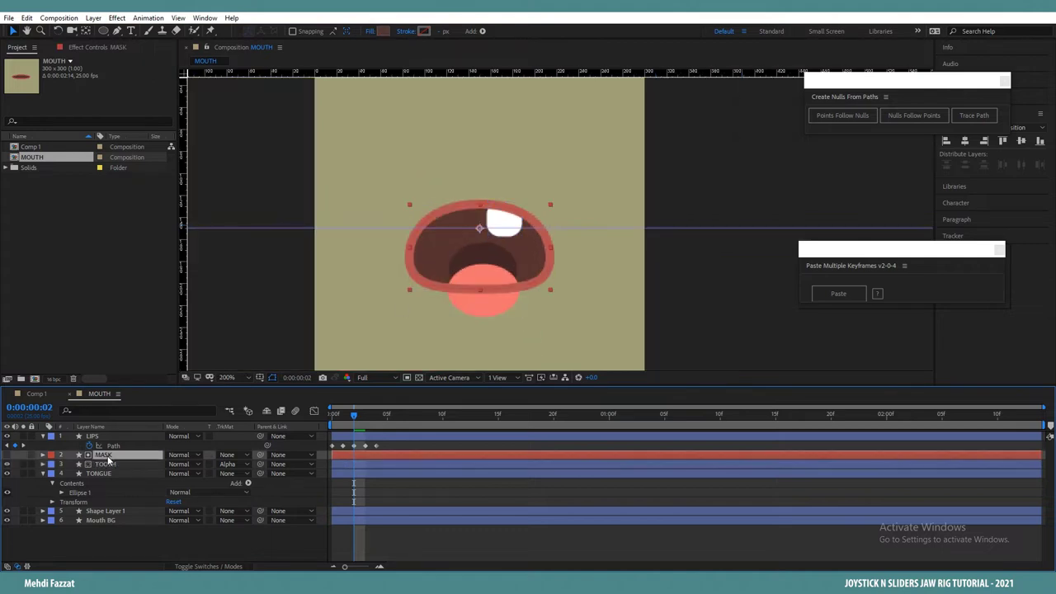
{"action": "key", "text": "ctrl+d"}
{"action": "left_click_drag", "start_coordinate": [115, 459], "coordinate": [114, 478]}
{"action": "left_click", "coordinate": [112, 484]}
{"action": "left_click", "coordinate": [226, 485]}
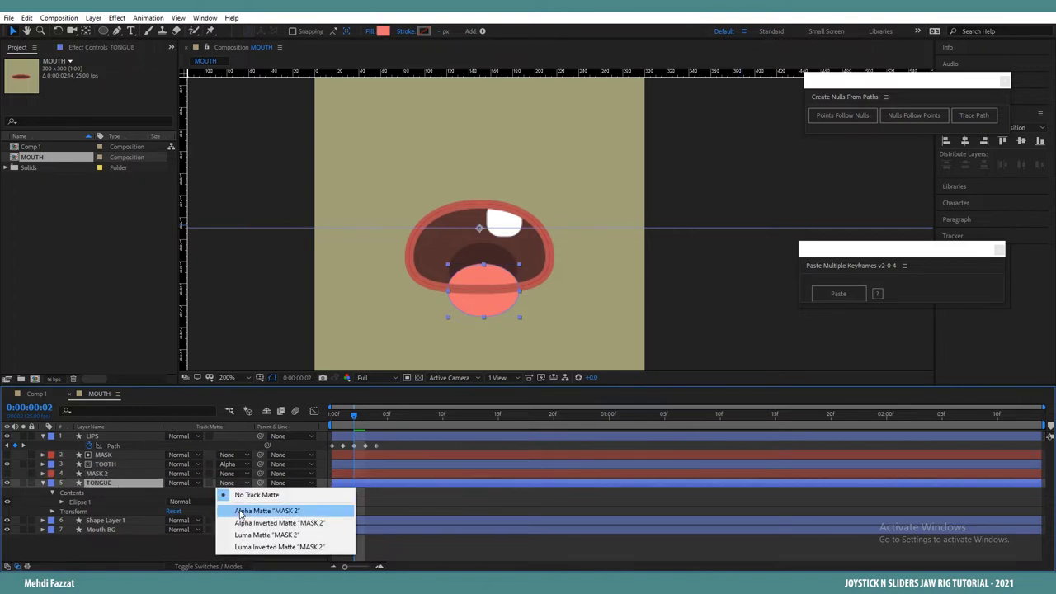
{"action": "left_click", "coordinate": [246, 503]}
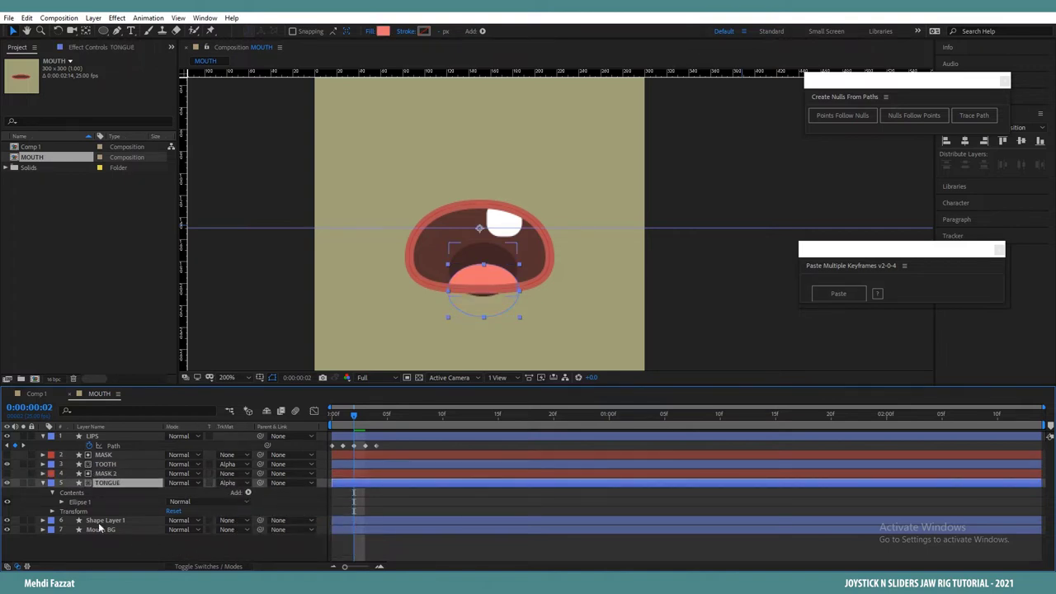
Step: Duplicate MASK 2, place the copy directly above the dark ellipse's Shape Layer 1 and set it as that layer's Alpha Matte
{"action": "left_click", "coordinate": [109, 473]}
{"action": "key", "text": "ctrl+d"}
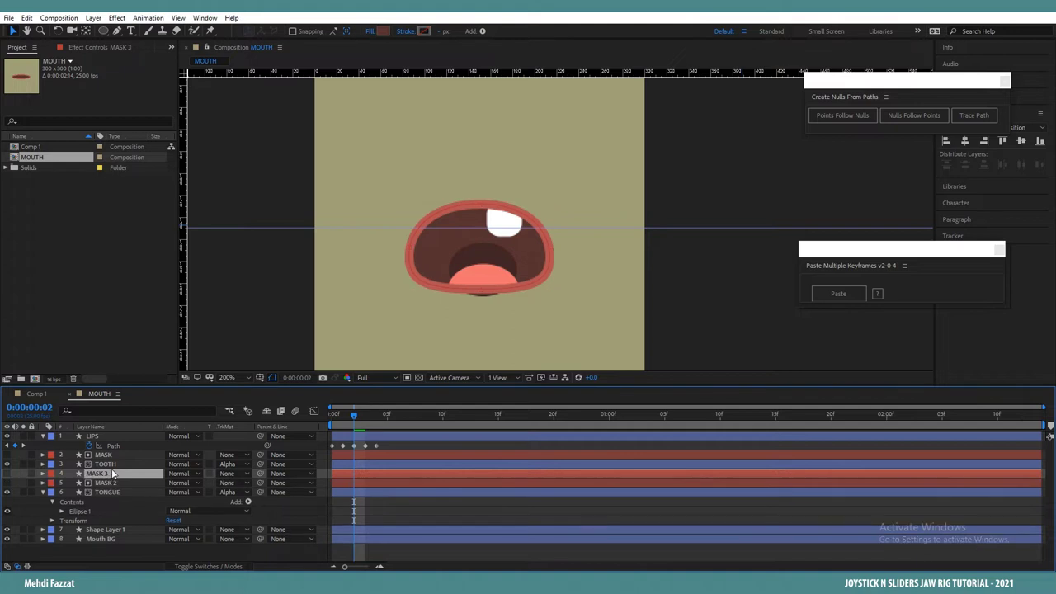
{"action": "left_click_drag", "start_coordinate": [114, 476], "coordinate": [115, 524]}
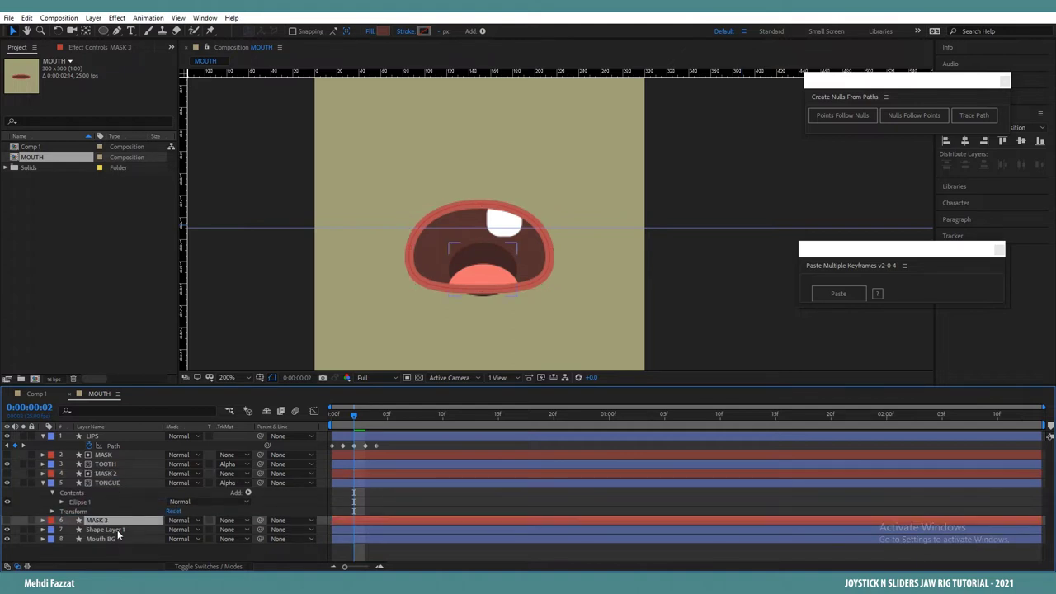
{"action": "left_click", "coordinate": [117, 530]}
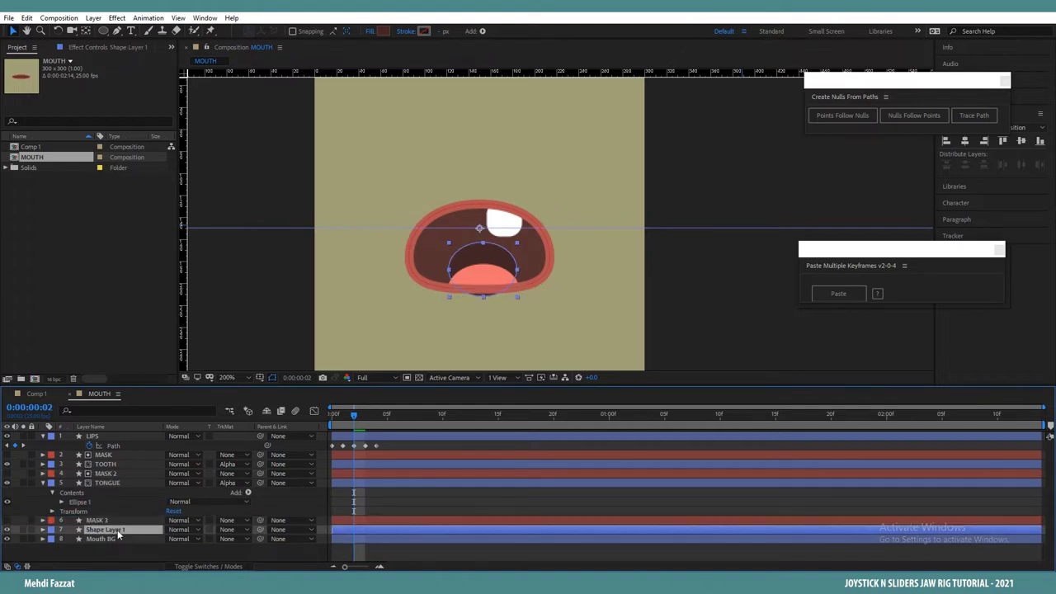
{"action": "left_click", "coordinate": [237, 529]}
{"action": "left_click", "coordinate": [267, 481]}
Step: Rename the dark ellipse's Shape Layer 1 as THROUGHT
{"action": "left_click", "coordinate": [116, 530]}
{"action": "key", "text": "Return"}
{"action": "type", "text": "TE"}
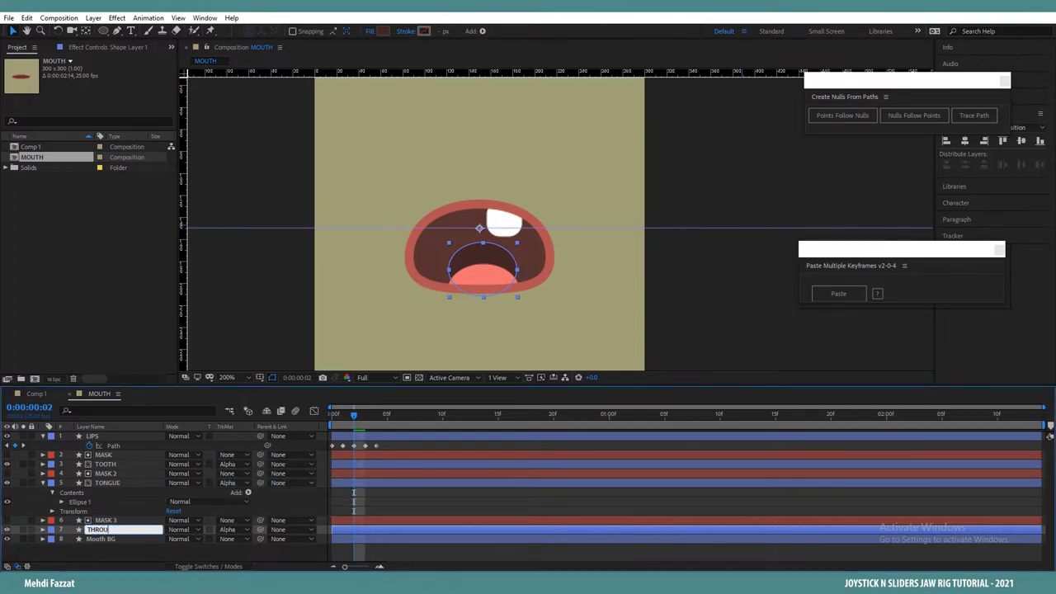
{"action": "left_click", "coordinate": [110, 562]}
Step: Centre TOOTH's anchor point on its shape and add Position keyframes to TOOTH and TONGUE at frame 2
{"action": "left_click", "coordinate": [105, 464]}
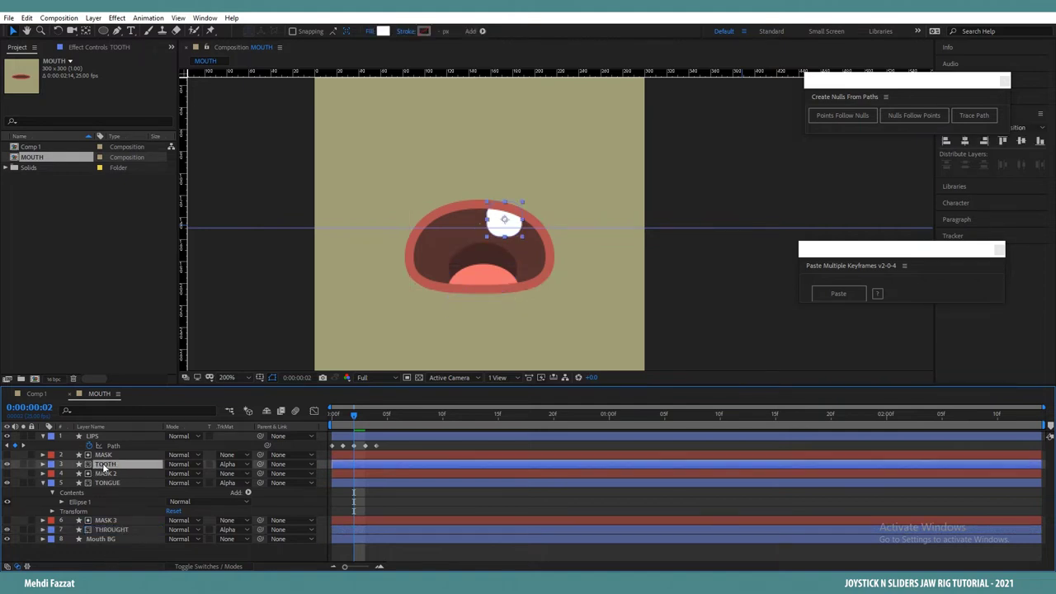
{"action": "key", "text": "p"}
{"action": "left_click", "coordinate": [108, 492]}
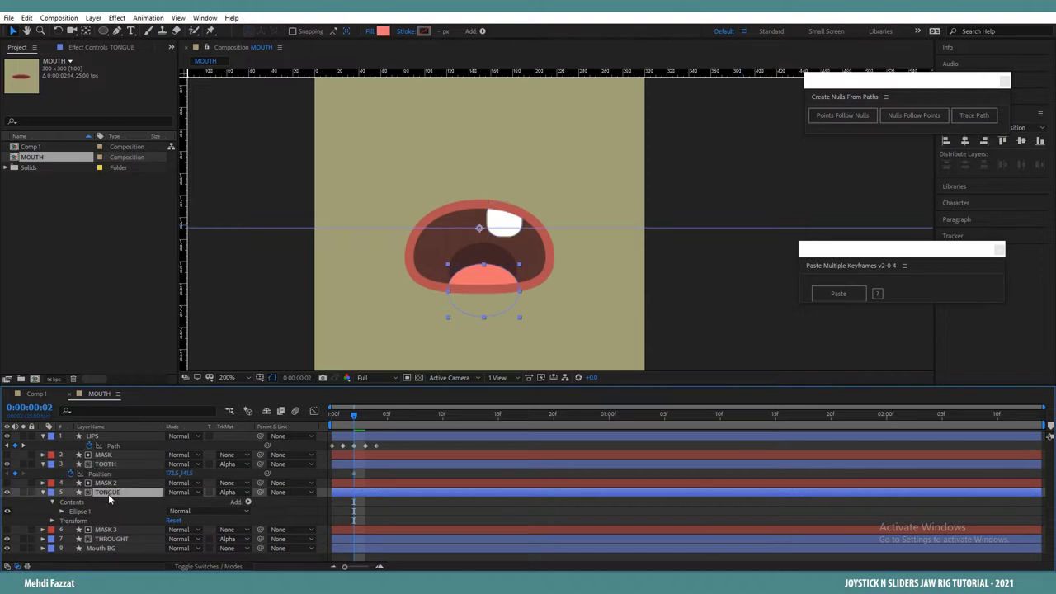
{"action": "key", "text": "p"}
{"action": "left_click", "coordinate": [69, 502]}
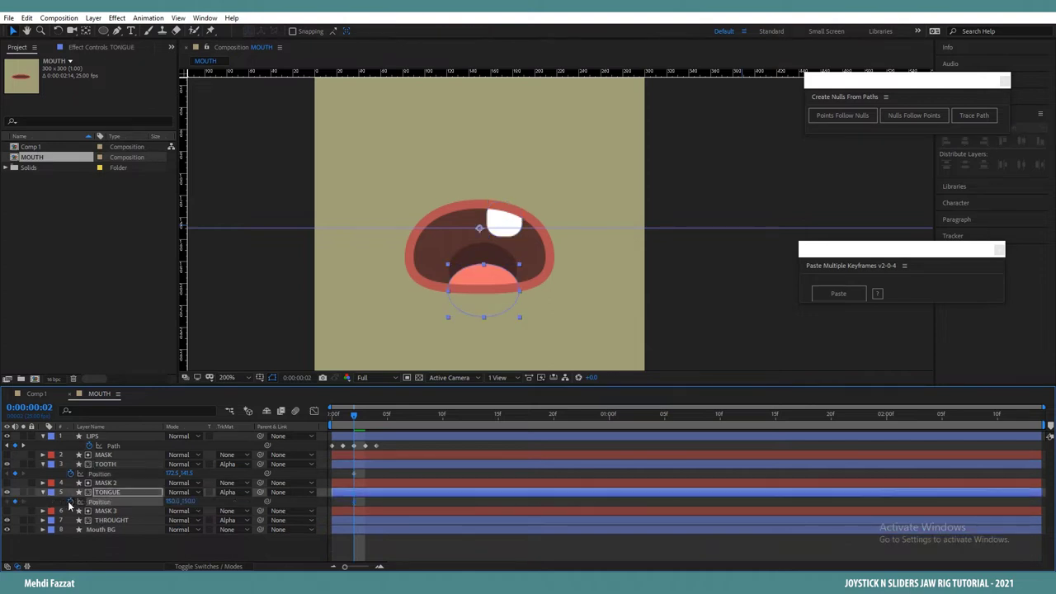
Step: Convert TONGUE's ellipse to a Bezier path, keyframe its Path at frame 2, and show only the layer's keyframed properties
{"action": "left_click", "coordinate": [43, 492]}
{"action": "left_click", "coordinate": [52, 501]}
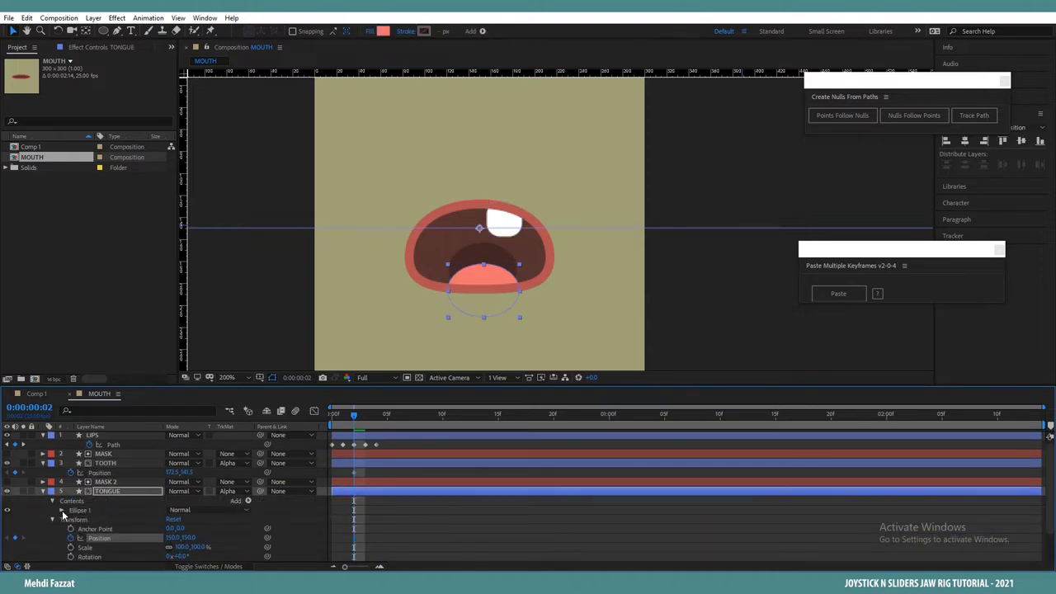
{"action": "left_click", "coordinate": [62, 510]}
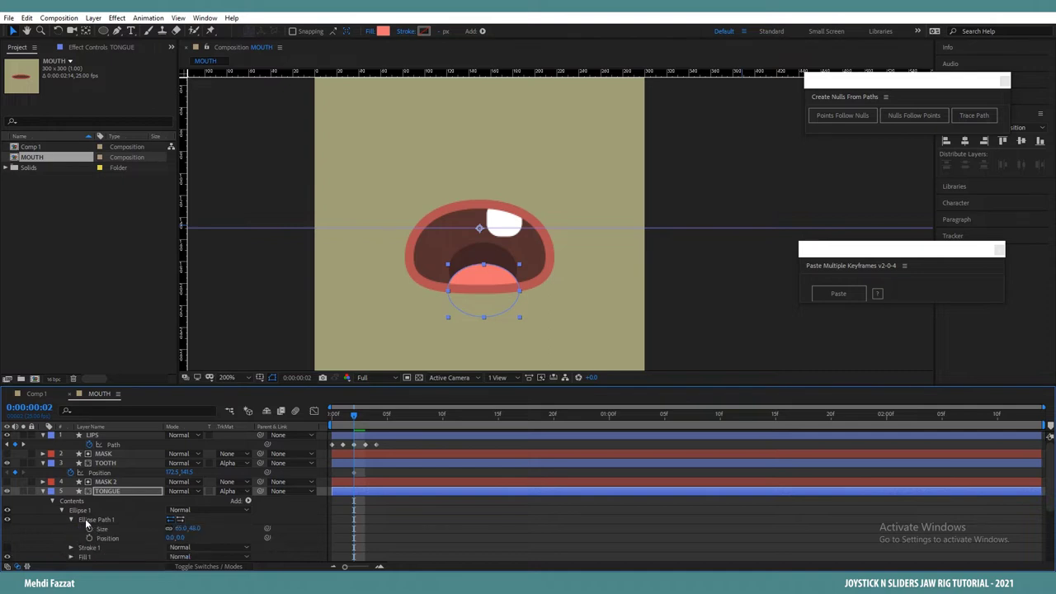
{"action": "right_click", "coordinate": [86, 519]}
{"action": "left_click", "coordinate": [98, 527]}
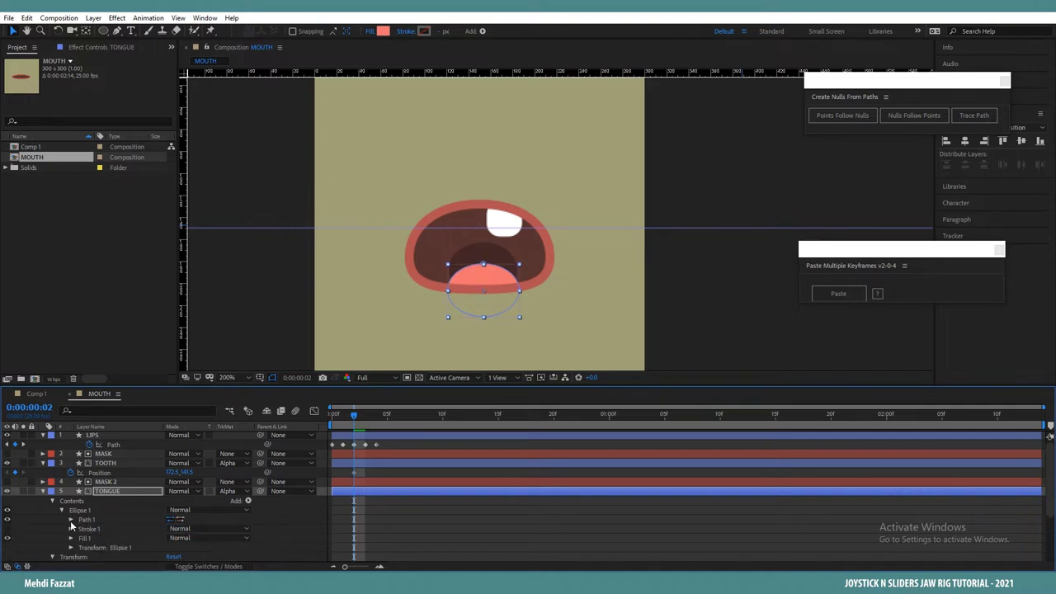
{"action": "left_click", "coordinate": [71, 520]}
{"action": "left_click", "coordinate": [89, 530]}
{"action": "key", "text": "u"}
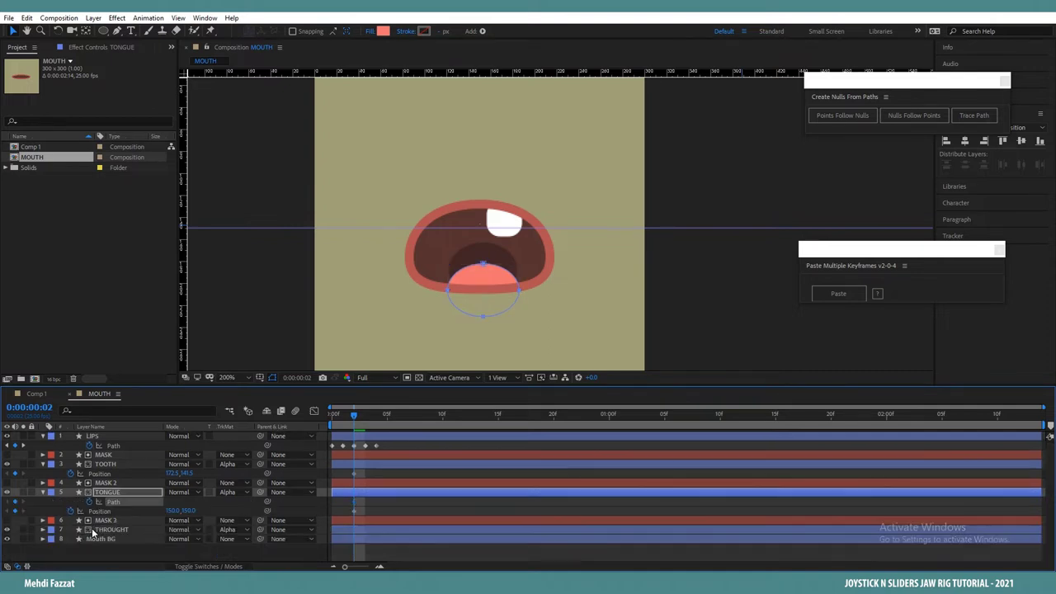
Step: Add a Position keyframe to the THROUGHT layer at frame 2
{"action": "left_click", "coordinate": [110, 529]}
{"action": "key", "text": "p"}
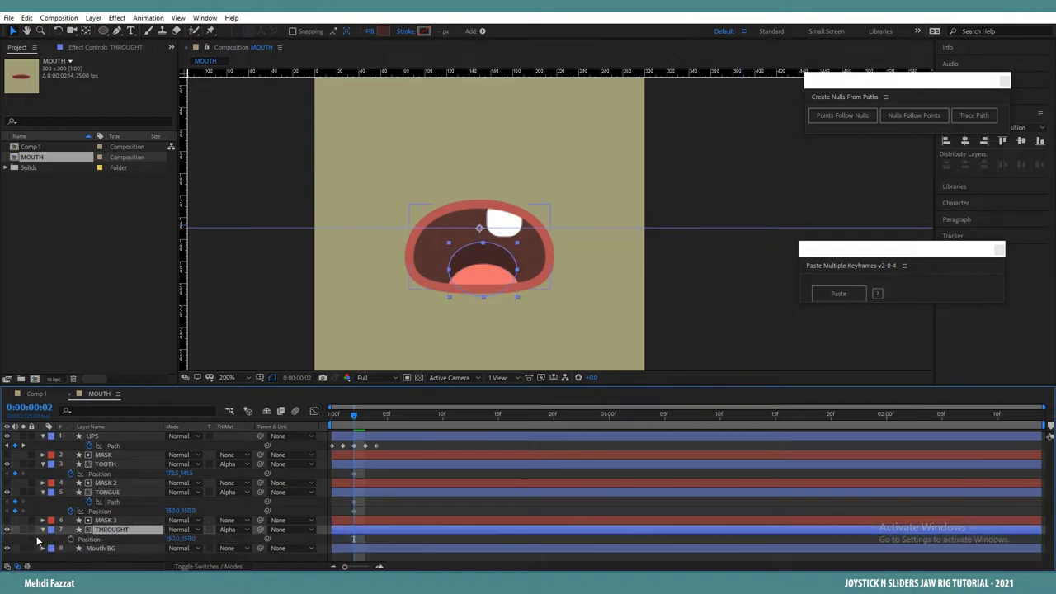
{"action": "left_click", "coordinate": [70, 538]}
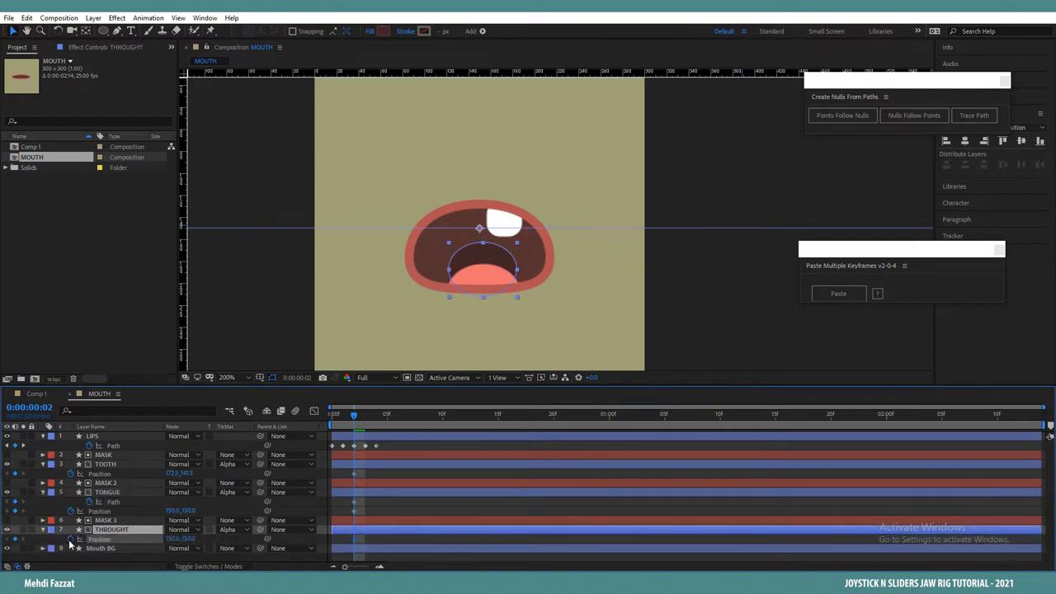
{"action": "left_click", "coordinate": [311, 513]}
Step: At frame 1, nudge the TOOTH layer down to position 172.5, 145.5 so it fills the narrow mouth opening
{"action": "left_click_drag", "start_coordinate": [344, 416], "coordinate": [345, 416]}
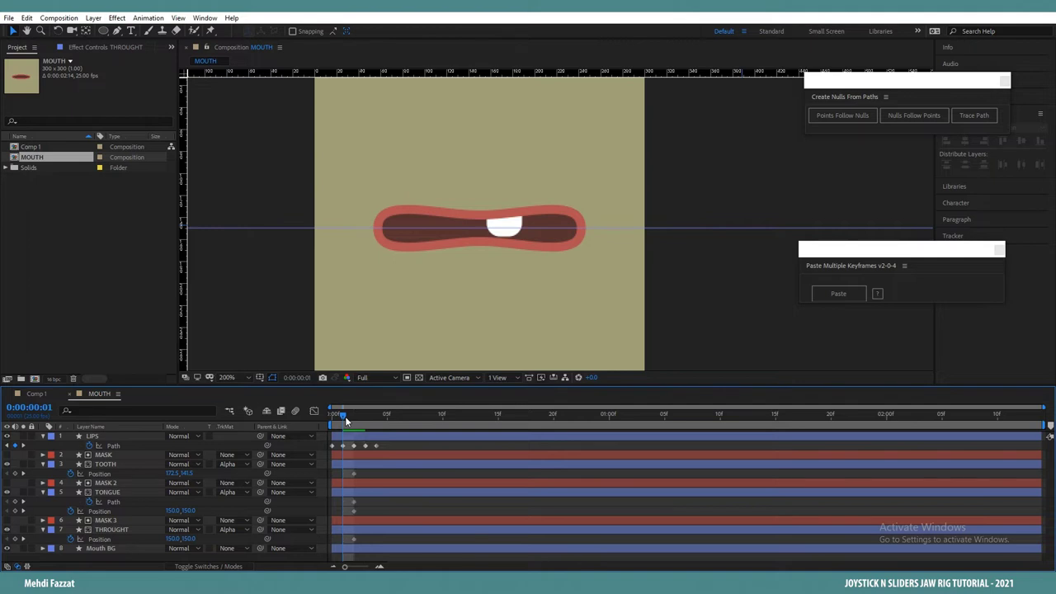
{"action": "left_click", "coordinate": [121, 466]}
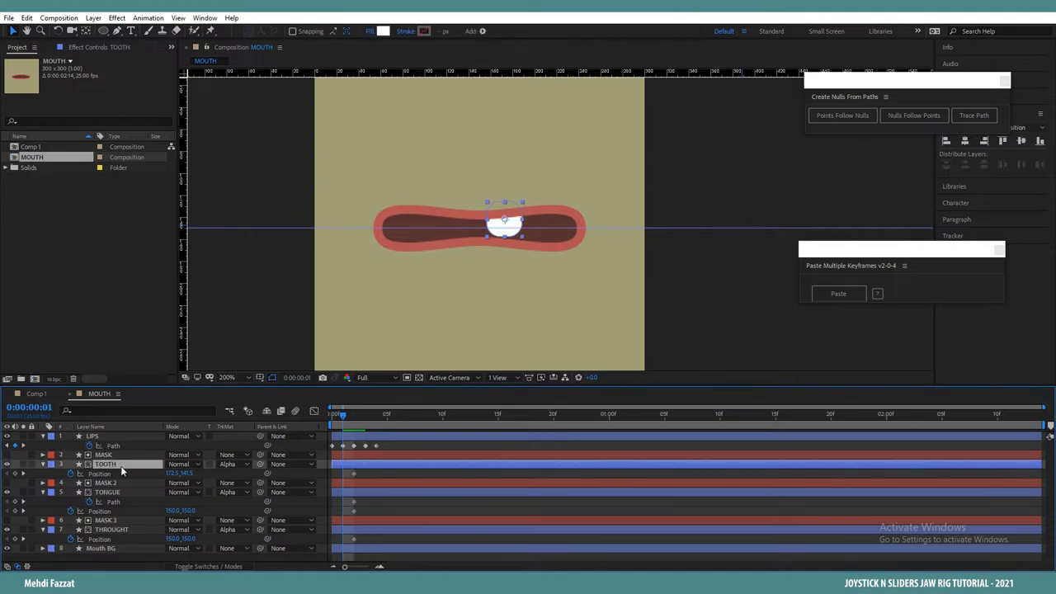
{"action": "key", "text": "Down"}
{"action": "key", "text": "Down"}
{"action": "key", "text": "Down"}
{"action": "key", "text": "Down"}
{"action": "key", "text": "Down"}
{"action": "key", "text": "Down"}
{"action": "key", "text": "Down"}
{"action": "key", "text": "Down"}
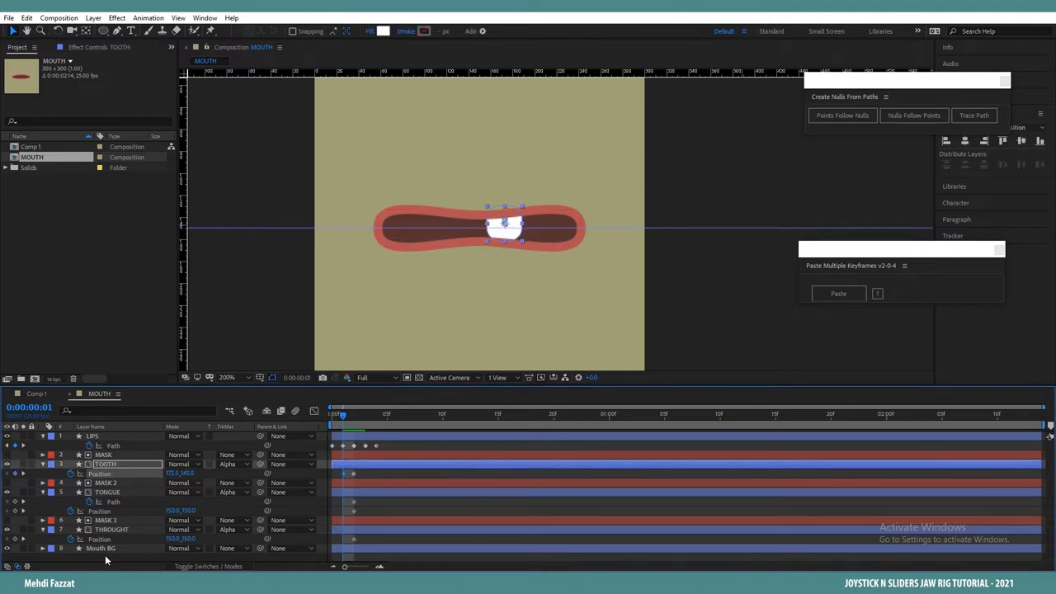
Step: Reposition the TONGUE layer for the mouth shapes at frames 0, 1, 3 and 4, and reshape its Path at frame 4 into a tall oval
{"action": "left_click", "coordinate": [112, 495]}
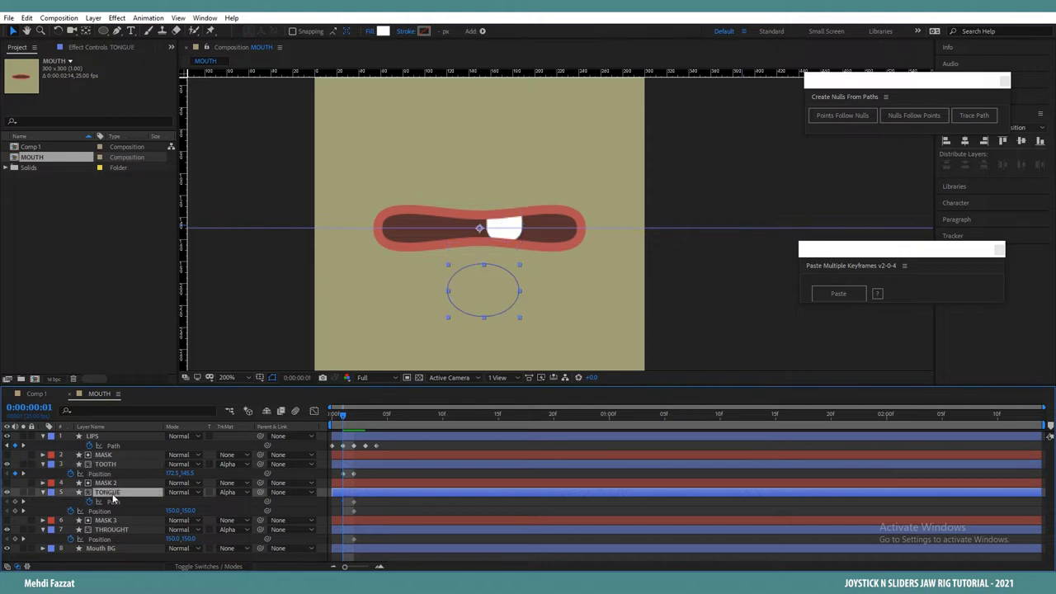
{"action": "left_click_drag", "start_coordinate": [504, 290], "coordinate": [504, 264]}
{"action": "mouse_move", "coordinate": [343, 419]}
{"action": "left_mouse_down"}
{"action": "mouse_move", "coordinate": [355, 414]}
{"action": "mouse_move", "coordinate": [336, 412]}
{"action": "left_mouse_up"}
{"action": "left_click", "coordinate": [357, 412]}
{"action": "left_click", "coordinate": [366, 414]}
{"action": "left_click", "coordinate": [118, 492]}
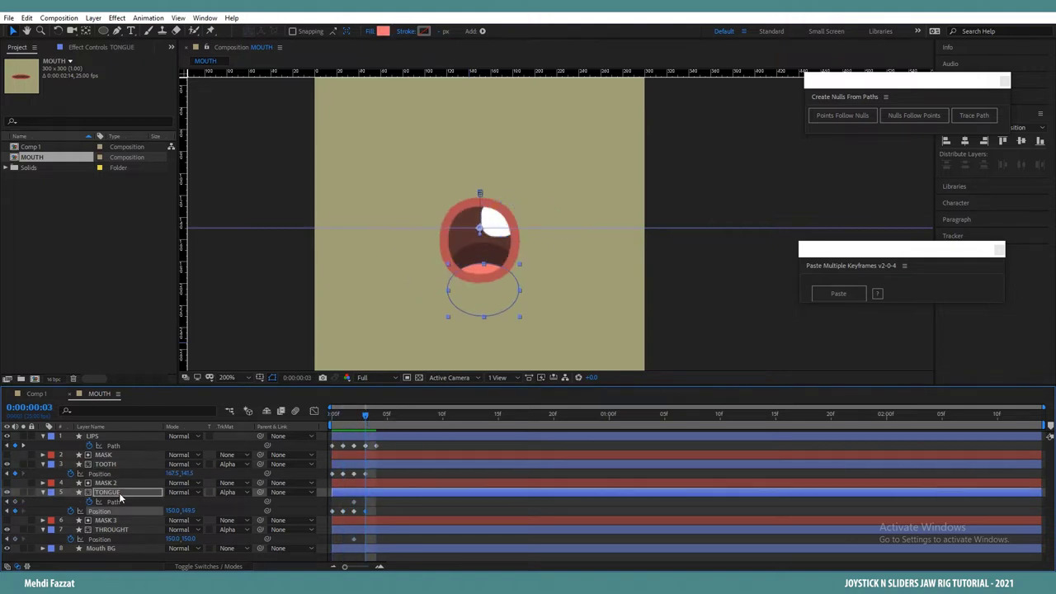
{"action": "left_click", "coordinate": [374, 415]}
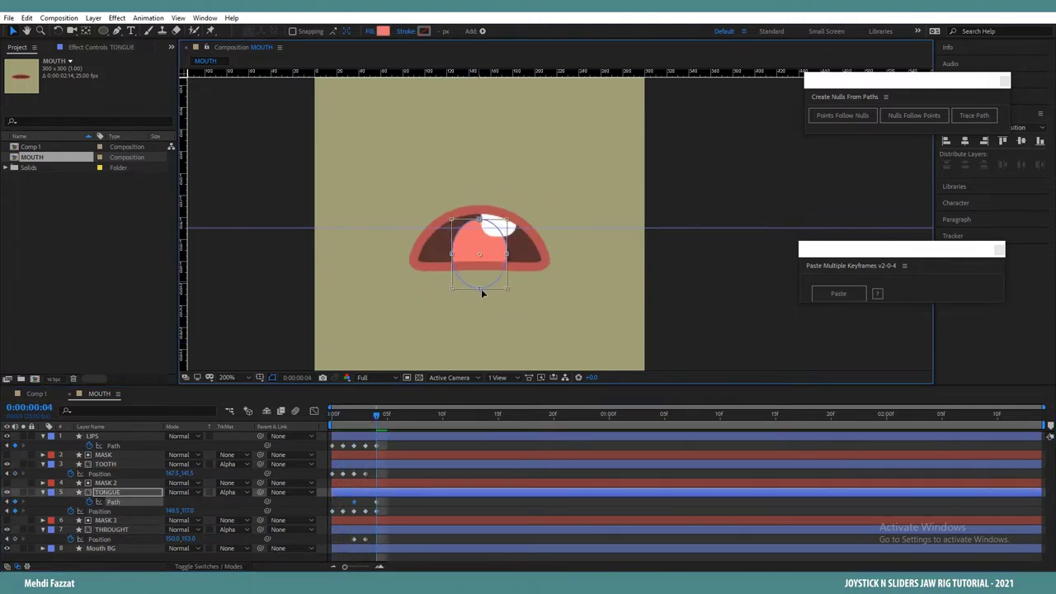
Step: Keyframe THROUGHT's Position at frames 0, 1, 3 and 4, and scrub through the frames to check the mouth shapes
{"action": "left_click_drag", "start_coordinate": [376, 415], "coordinate": [377, 445]}
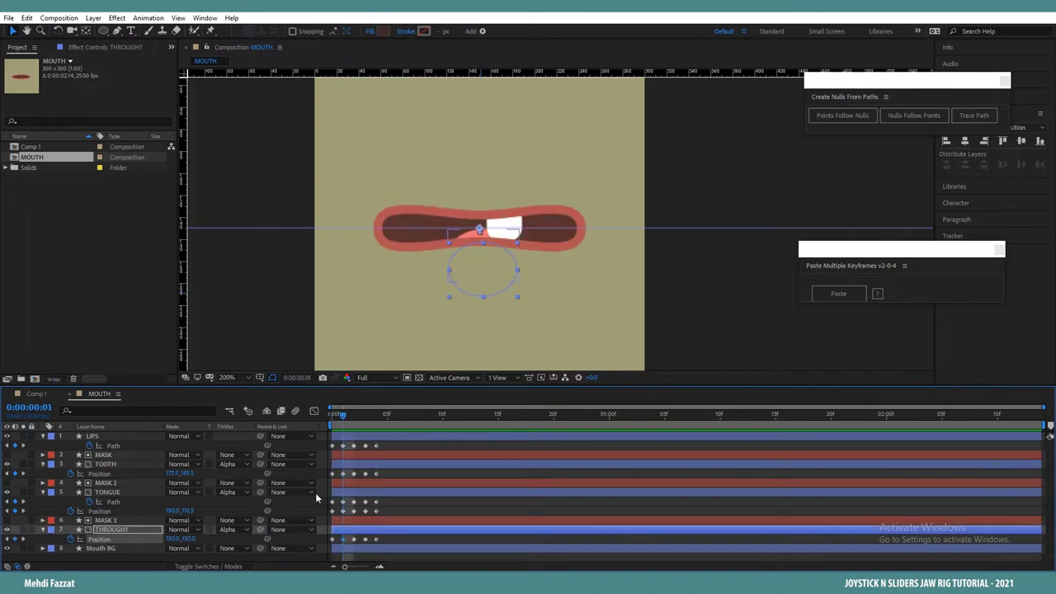
{"action": "left_click", "coordinate": [570, 249]}
{"action": "scroll", "coordinate": [569, 249], "scroll_direction": "down", "scroll_amount": 1}
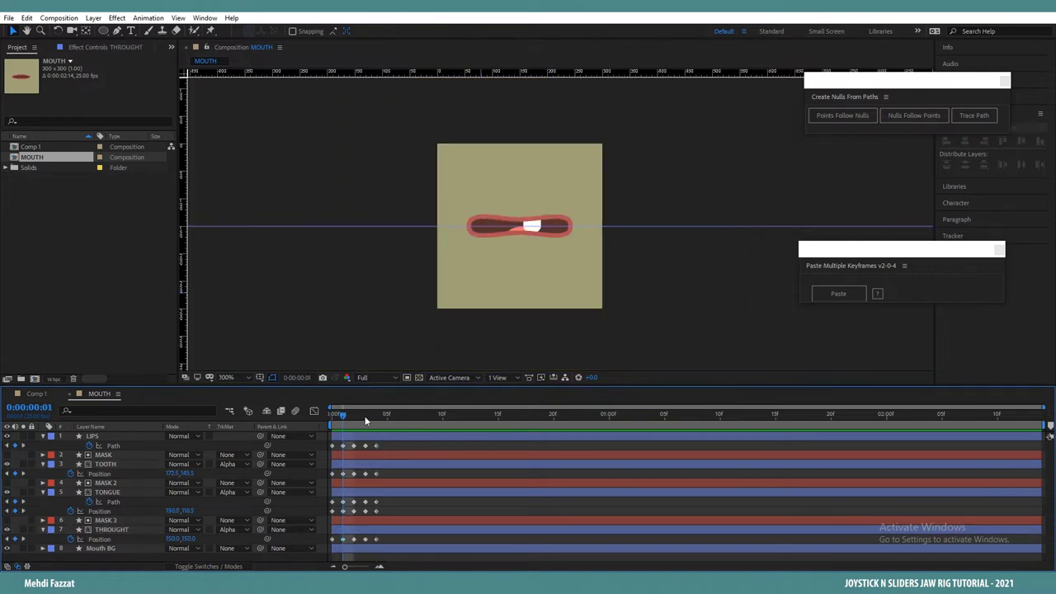
{"action": "mouse_move", "coordinate": [335, 417]}
{"action": "left_mouse_down"}
{"action": "mouse_move", "coordinate": [385, 412]}
{"action": "mouse_move", "coordinate": [316, 416]}
{"action": "mouse_move", "coordinate": [380, 409]}
{"action": "mouse_move", "coordinate": [319, 414]}
{"action": "mouse_move", "coordinate": [342, 410]}
{"action": "left_mouse_up"}
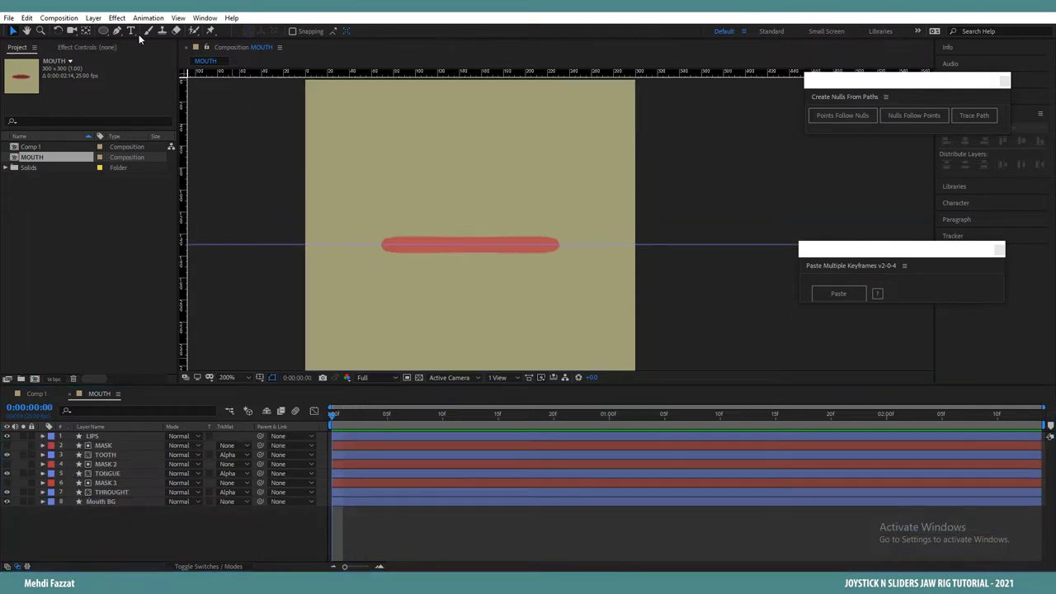
Step: At frame 0, draw a short upward-arching wrinkle below the lips on a new shape layer with the Pen tool and thicken its stroke
{"action": "left_click", "coordinate": [116, 31]}
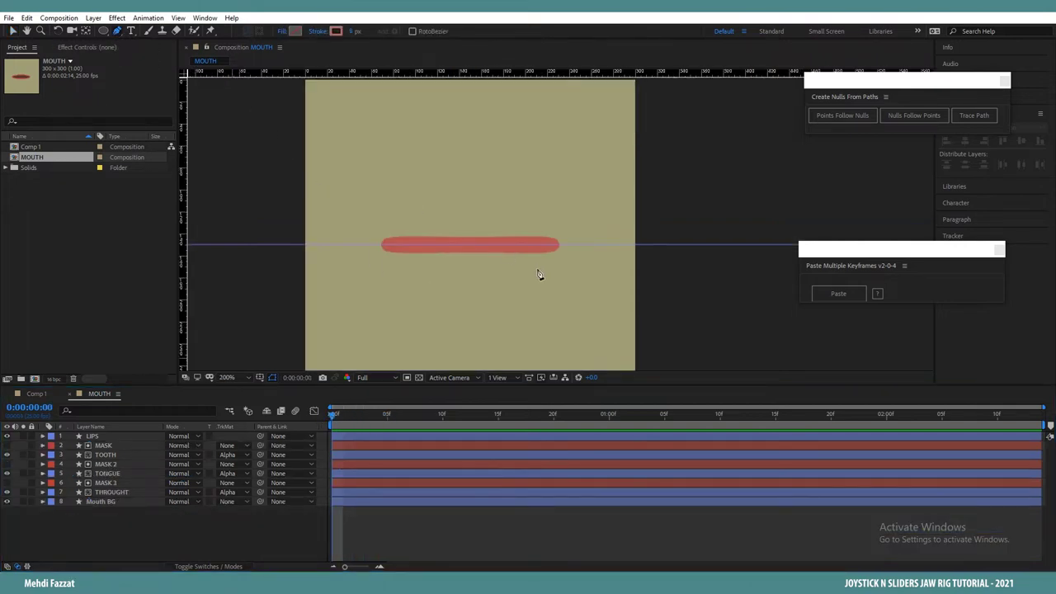
{"action": "left_click", "coordinate": [430, 280]}
{"action": "mouse_move", "coordinate": [485, 276]}
{"action": "left_mouse_down"}
{"action": "mouse_move", "coordinate": [493, 291]}
{"action": "mouse_move", "coordinate": [480, 274]}
{"action": "left_mouse_up"}
{"action": "key", "text": "v"}
{"action": "left_click_drag", "start_coordinate": [443, 31], "coordinate": [437, 32]}
{"action": "left_click", "coordinate": [124, 436], "text": "ctrl"}
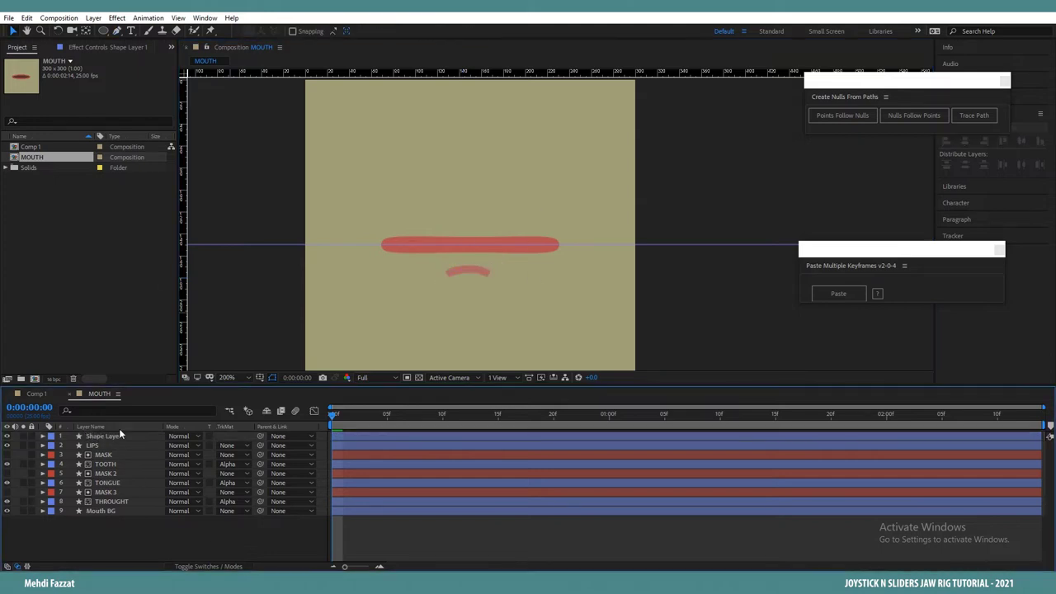
Step: Draw a curved wrinkle around the right corner of the lips on a second new shape layer with the Pen tool
{"action": "key", "text": "g"}
{"action": "left_click_drag", "start_coordinate": [557, 223], "coordinate": [566, 226]}
{"action": "left_click_drag", "start_coordinate": [566, 257], "coordinate": [558, 269]}
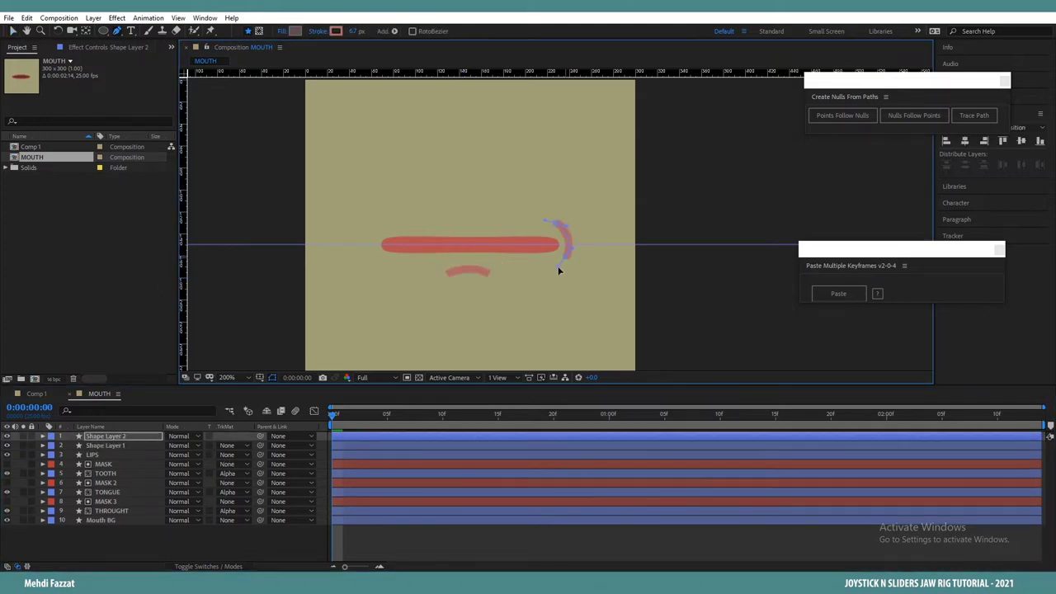
{"action": "left_click", "coordinate": [381, 223]}
{"action": "key", "text": "ctrl+z"}
{"action": "left_click_drag", "start_coordinate": [381, 223], "coordinate": [373, 227]}
{"action": "left_click_drag", "start_coordinate": [371, 258], "coordinate": [382, 280]}
{"action": "key", "text": "ctrl+z"}
{"action": "key", "text": "ctrl+z"}
Step: Draw a matching curved wrinkle around the left lip corner on the same shape layer and set the side wrinkles' stroke to 3 px
{"action": "left_click_drag", "start_coordinate": [381, 223], "coordinate": [373, 279]}
{"action": "mouse_move", "coordinate": [355, 32]}
{"action": "left_mouse_down"}
{"action": "mouse_move", "coordinate": [348, 46]}
{"action": "mouse_move", "coordinate": [346, 31]}
{"action": "left_mouse_up"}
{"action": "left_click", "coordinate": [43, 436]}
{"action": "left_click", "coordinate": [83, 455]}
{"action": "left_click", "coordinate": [43, 436]}
Step: Rename the lower wrinkle's layer WRINKLE D and the side wrinkles' layer WRINKLE SIDES
{"action": "left_click", "coordinate": [100, 445]}
{"action": "key", "text": "v"}
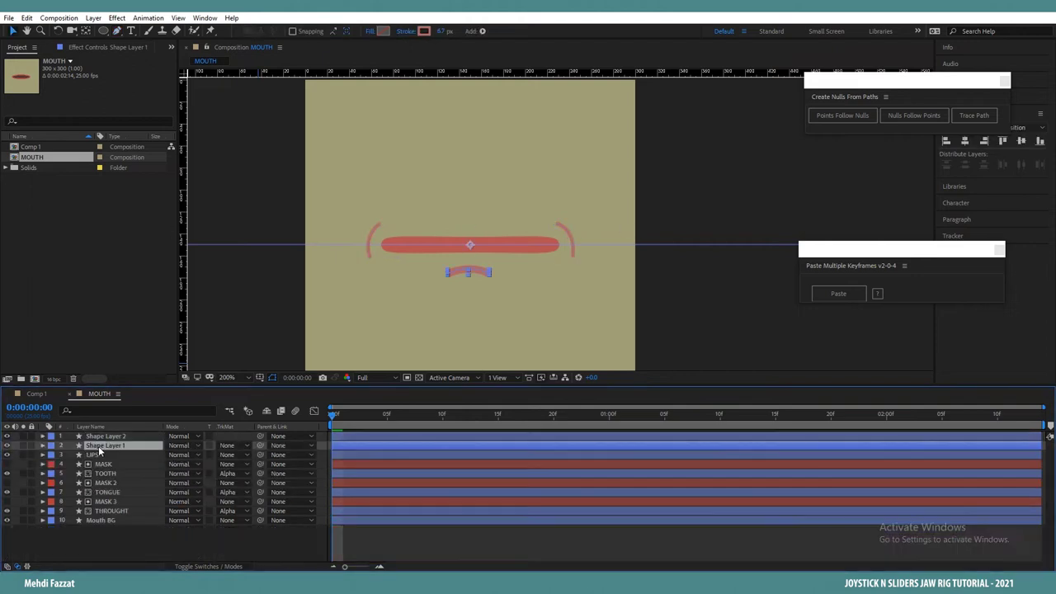
{"action": "key", "text": "Return"}
{"action": "type", "text": "WRINKLE D"}
{"action": "left_click", "coordinate": [106, 436]}
{"action": "key", "text": "Return"}
{"action": "type", "text": "WRINKLE SIDES"}
{"action": "left_click", "coordinate": [115, 551]}
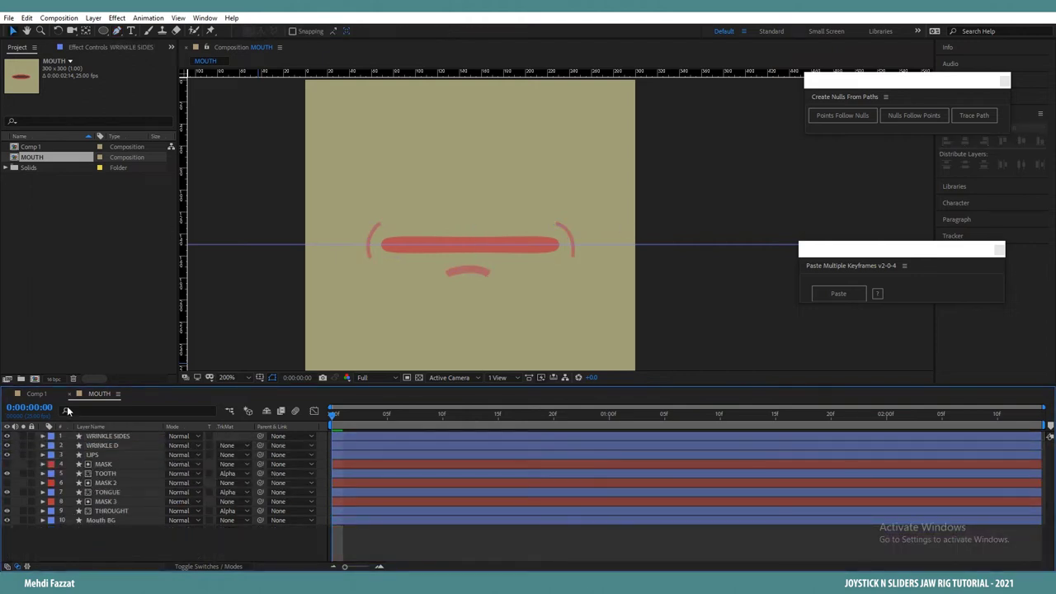
Step: Add the MOUTH composition to Comp 1 and place it on the face between the moustache and beard
{"action": "left_click", "coordinate": [36, 394]}
{"action": "scroll", "coordinate": [358, 193], "scroll_direction": "down", "scroll_amount": 1}
{"action": "left_click_drag", "start_coordinate": [358, 193], "coordinate": [314, 219]}
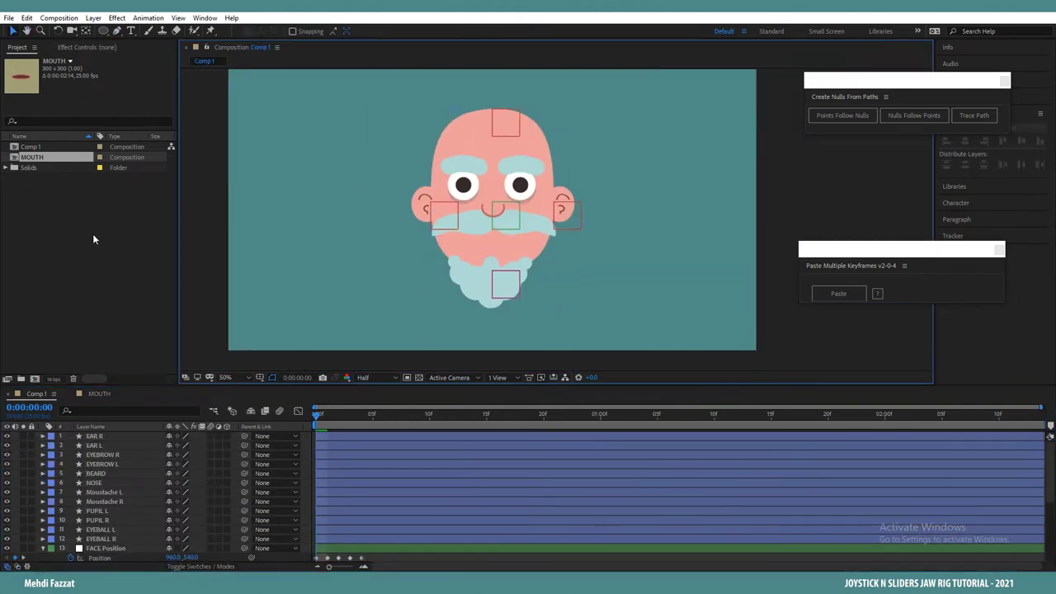
{"action": "left_click", "coordinate": [50, 156]}
{"action": "left_click_drag", "start_coordinate": [17, 159], "coordinate": [495, 246]}
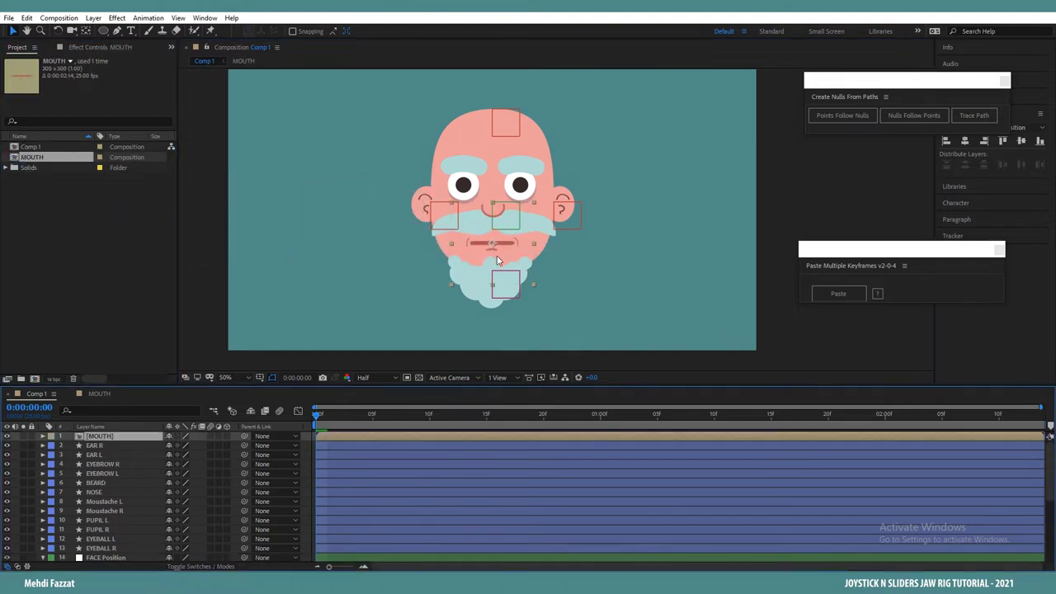
Step: Examine the mouth on the face and step through the first frames of Comp 1 to compare its shapes
{"action": "scroll", "coordinate": [497, 255], "scroll_direction": "up", "scroll_amount": 1}
{"action": "scroll", "coordinate": [439, 316], "scroll_direction": "down", "scroll_amount": 1}
{"action": "left_click", "coordinate": [438, 317]}
{"action": "key", "text": "Page_Down"}
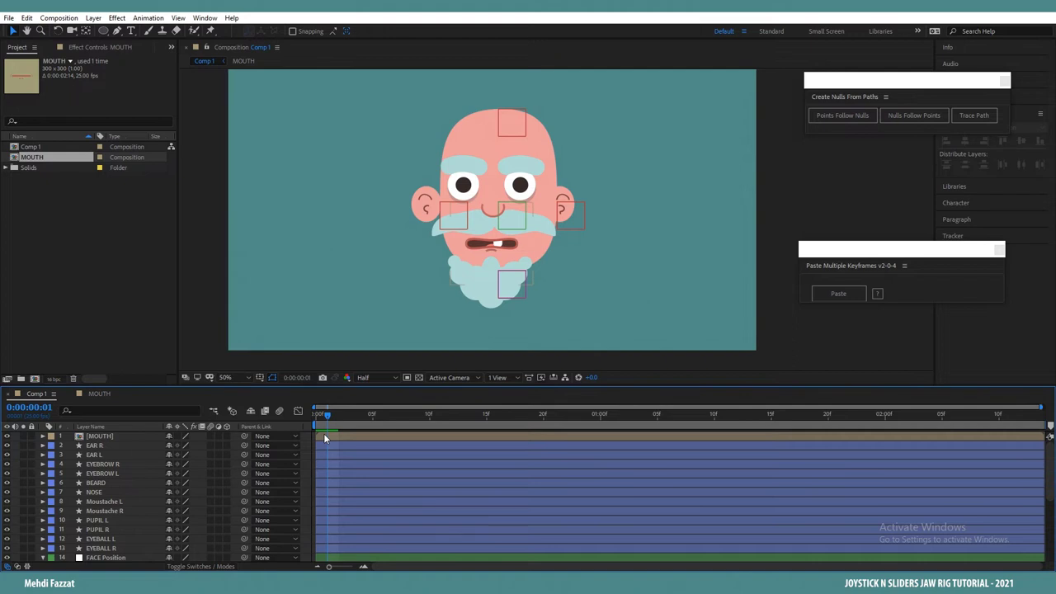
{"action": "key", "text": "Page_Down"}
{"action": "key", "text": "Page_Up"}
{"action": "key", "text": "Page_Up"}
{"action": "scroll", "coordinate": [535, 267], "scroll_direction": "up", "scroll_amount": 1}
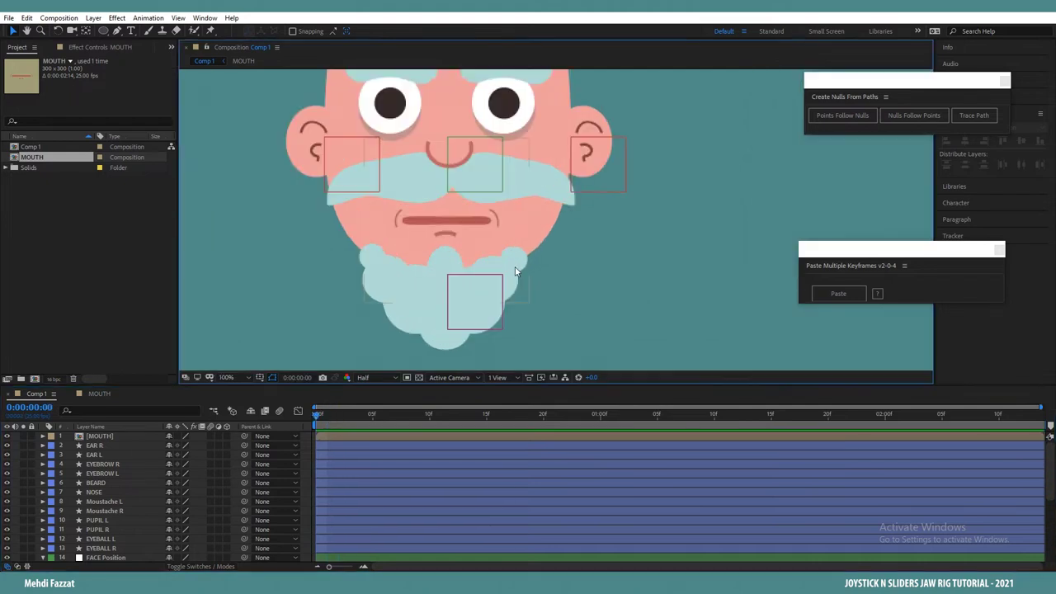
Step: Open the MOUTH composition, keyframe both Path properties of WRINKLE SIDES at frame 0, and show only the layer's keyframed properties
{"action": "double_click", "coordinate": [101, 437]}
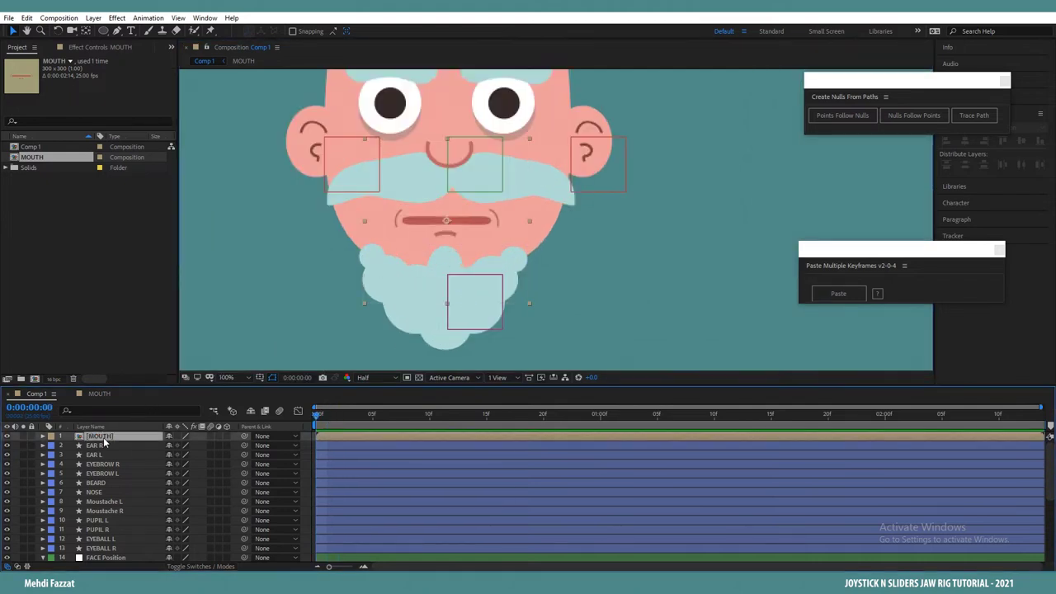
{"action": "left_click", "coordinate": [105, 437]}
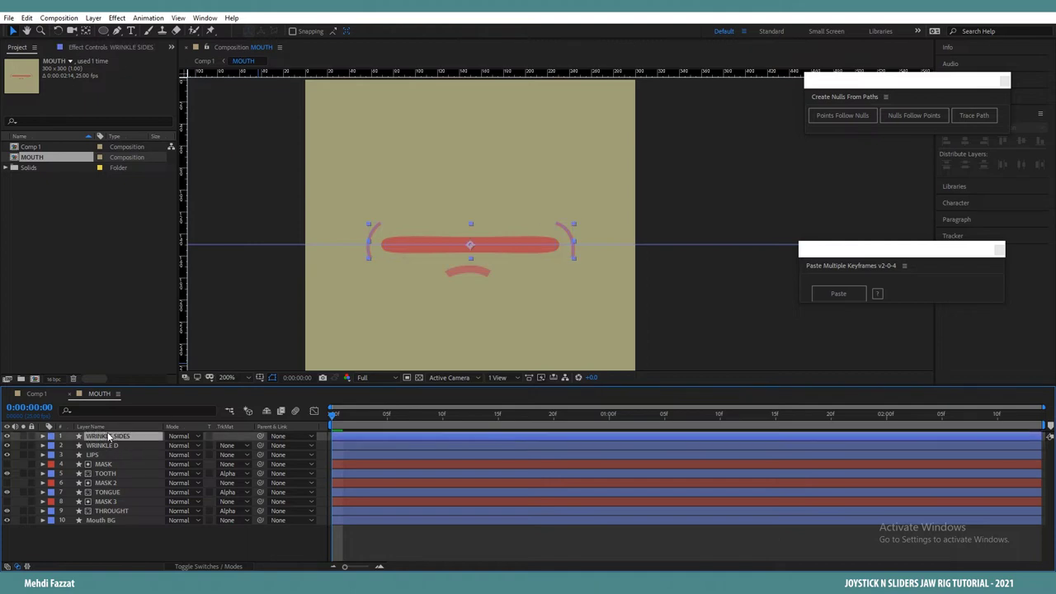
{"action": "left_click", "coordinate": [42, 436]}
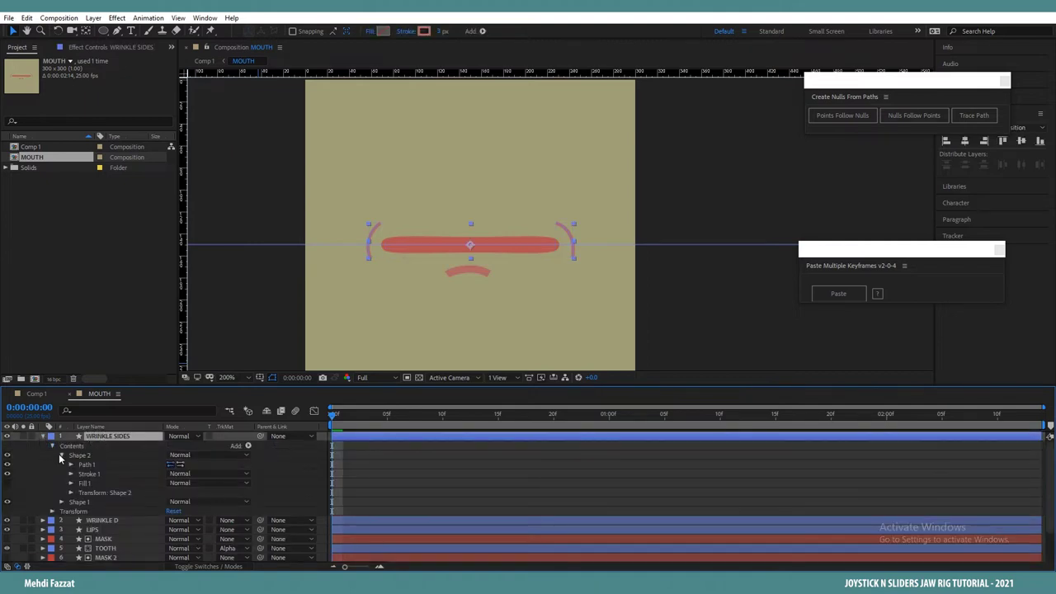
{"action": "left_click", "coordinate": [71, 465]}
{"action": "left_click", "coordinate": [90, 475]}
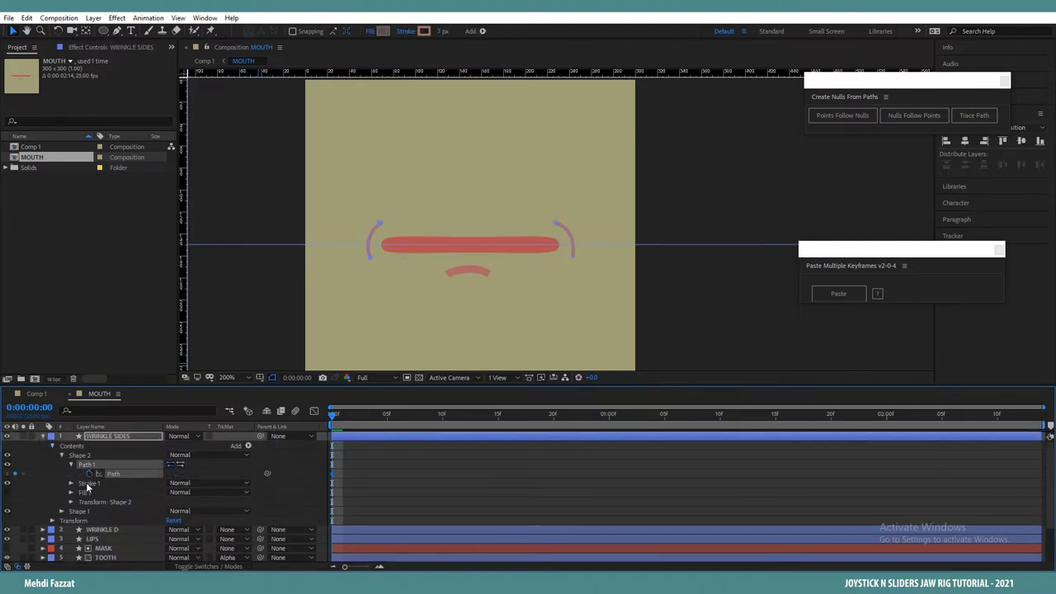
{"action": "left_click", "coordinate": [61, 511]}
{"action": "left_click", "coordinate": [92, 515]}
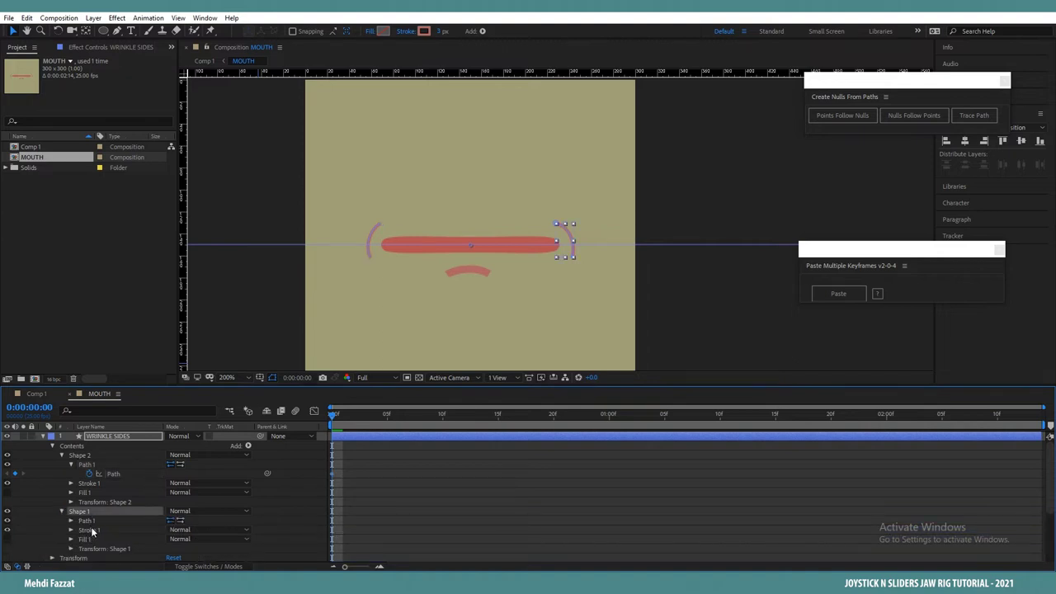
{"action": "left_click", "coordinate": [71, 520]}
{"action": "left_click", "coordinate": [89, 530]}
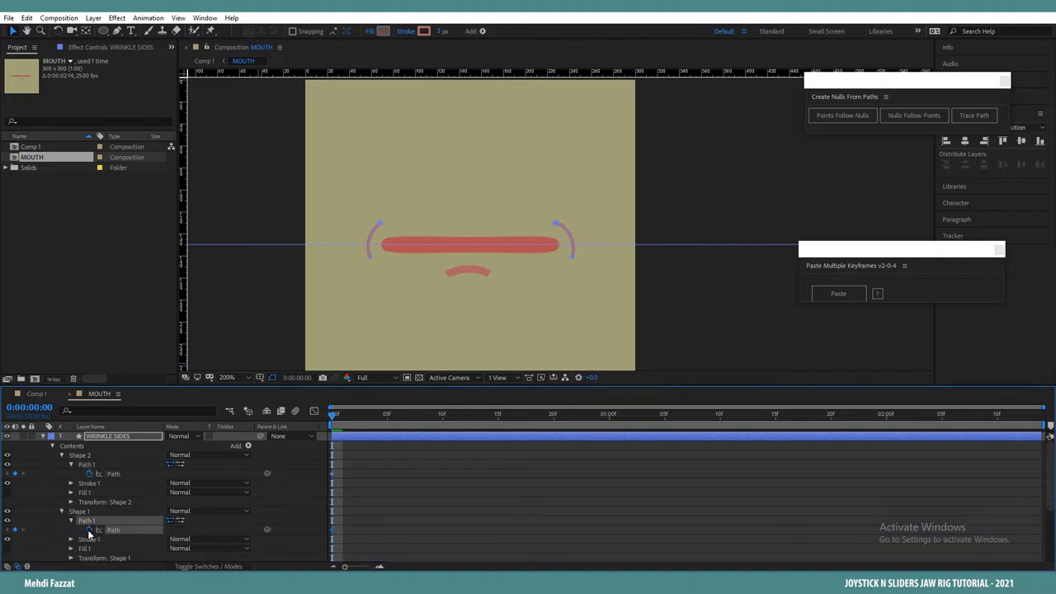
{"action": "key", "text": "u"}
Step: Keyframe WRINKLE D's Path at frame 0 and show only the layer's keyframed properties
{"action": "left_click", "coordinate": [38, 466]}
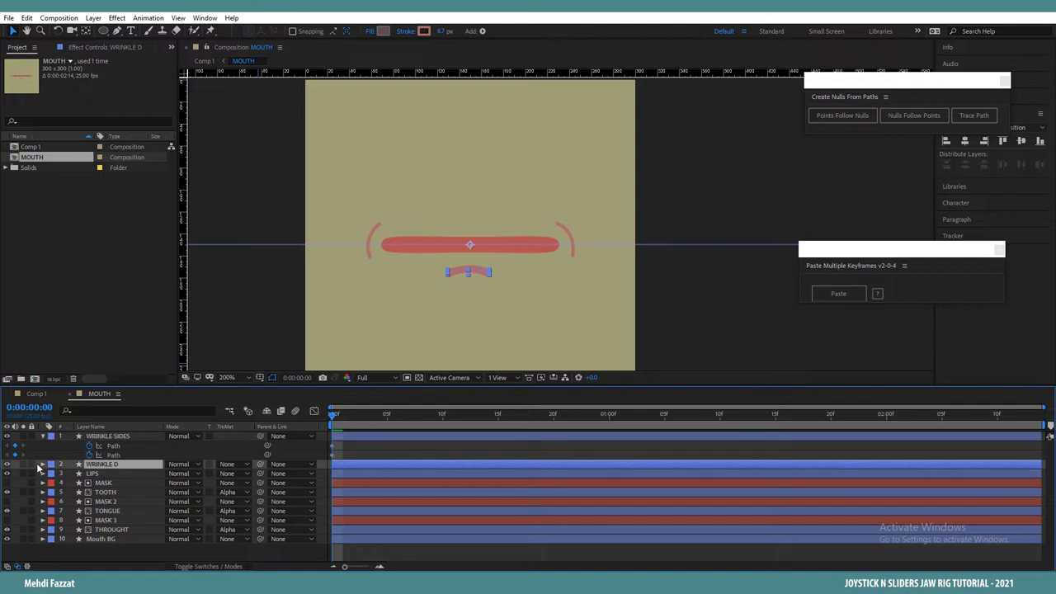
{"action": "left_click", "coordinate": [43, 464]}
{"action": "left_click", "coordinate": [52, 475]}
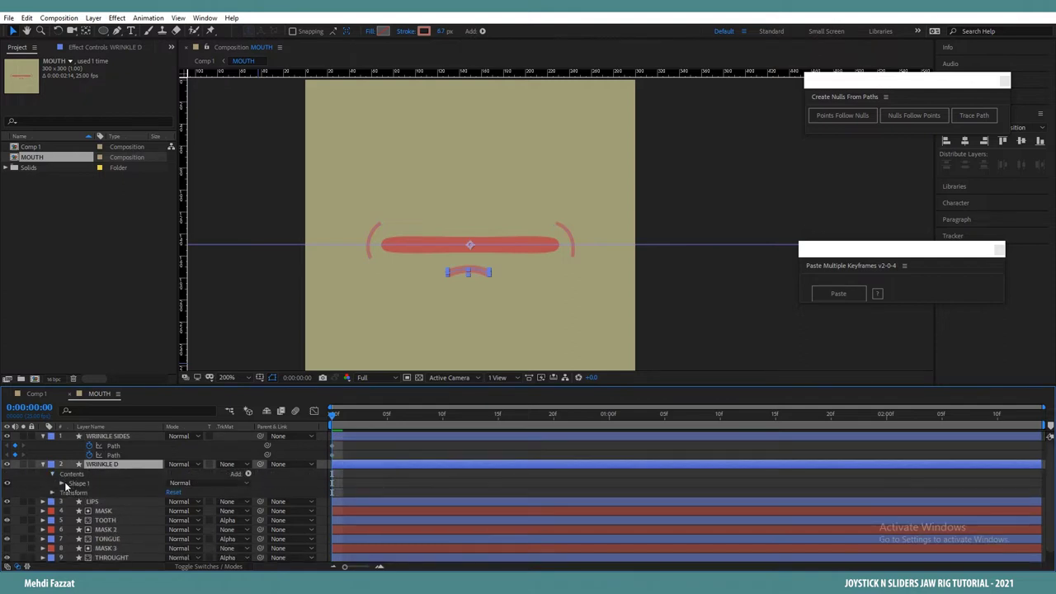
{"action": "left_click", "coordinate": [62, 484]}
{"action": "left_click", "coordinate": [87, 494]}
{"action": "left_click", "coordinate": [71, 493]}
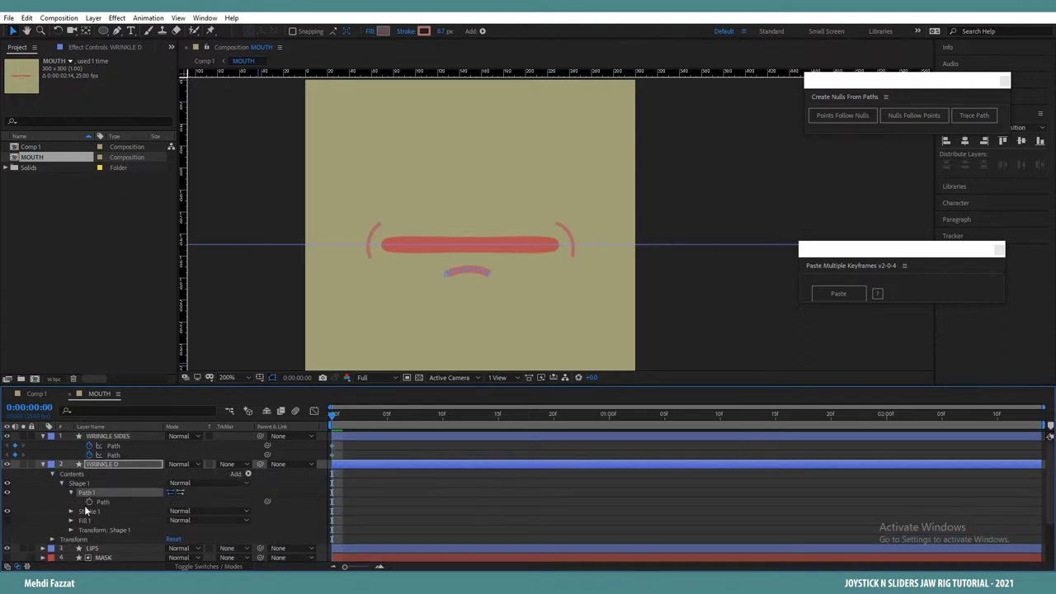
{"action": "left_click", "coordinate": [89, 502]}
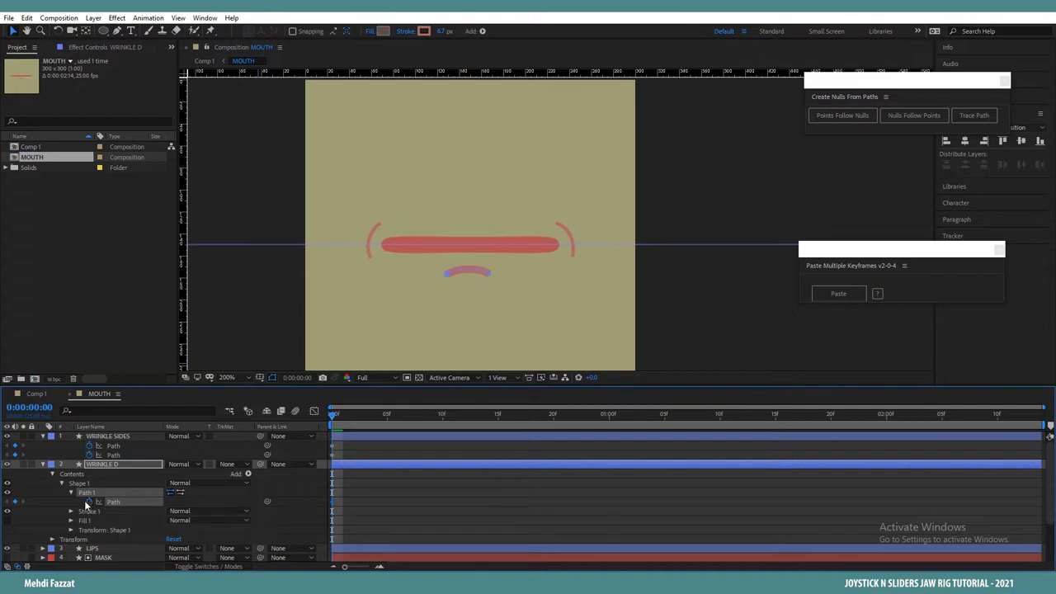
{"action": "key", "text": "u"}
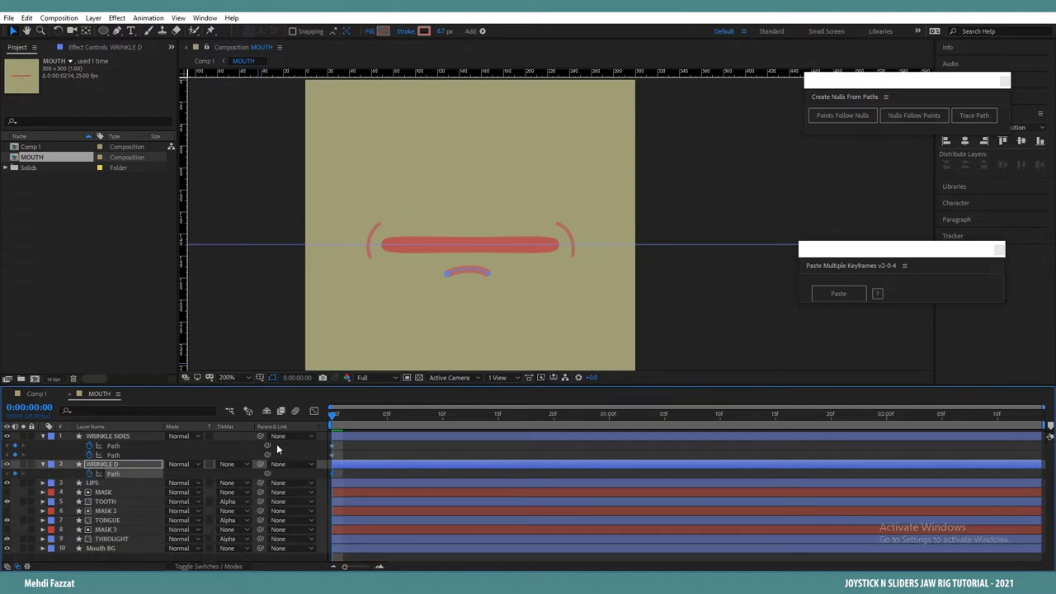
Step: At frame 1, move both side wrinkles outward clear of the wide lips and shift WRINKLE D's path slightly down
{"action": "key", "text": "Page_Down"}
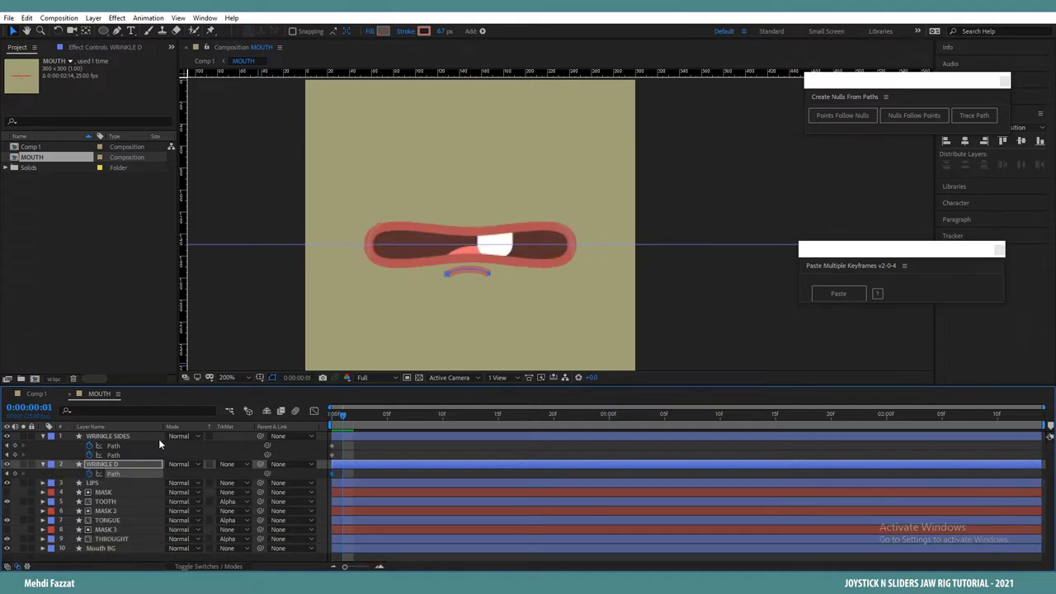
{"action": "left_click", "coordinate": [123, 435]}
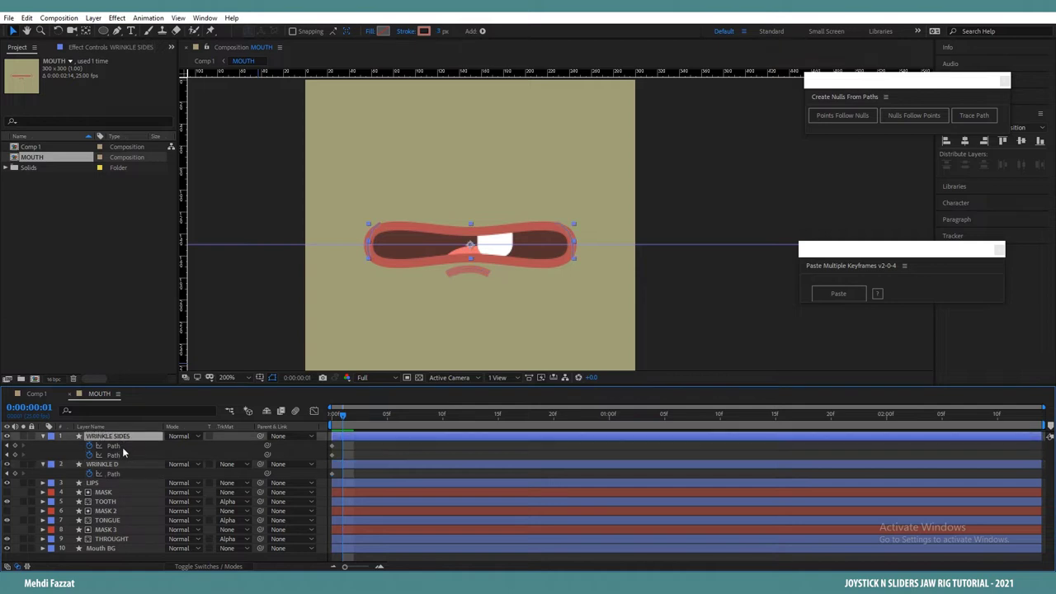
{"action": "double_click", "coordinate": [381, 231]}
{"action": "left_click_drag", "start_coordinate": [376, 234], "coordinate": [365, 224]}
{"action": "double_click", "coordinate": [370, 224]}
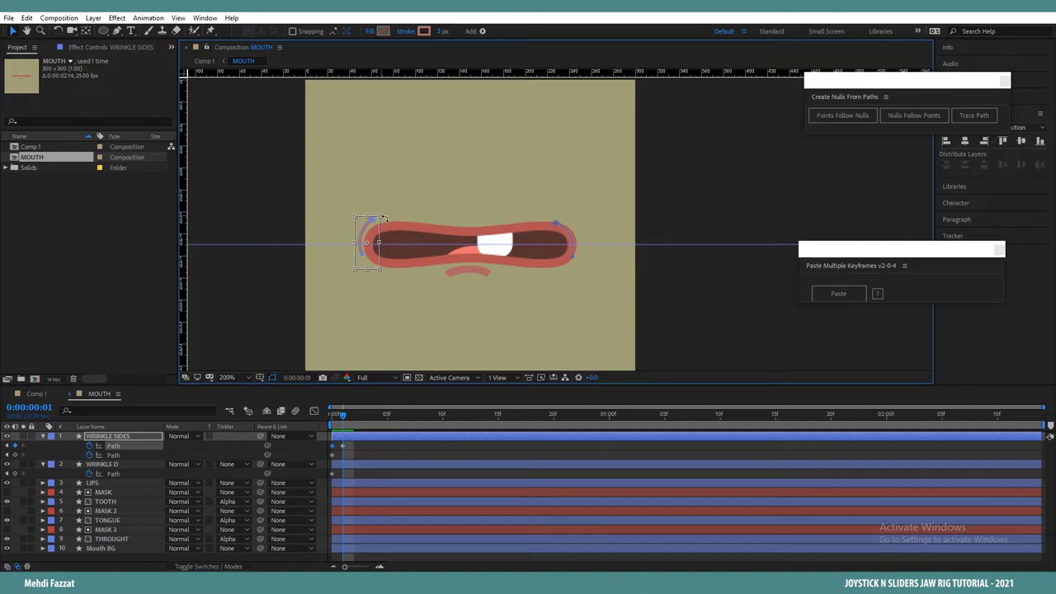
{"action": "double_click", "coordinate": [571, 248]}
{"action": "left_click_drag", "start_coordinate": [483, 275], "coordinate": [484, 285]}
Step: At frame 2, reposition the two side wrinkles around the mouth and move WRINKLE D's path down below the lips
{"action": "key", "text": "Page_Down"}
{"action": "left_click_drag", "start_coordinate": [375, 244], "coordinate": [391, 281]}
{"action": "scroll", "coordinate": [546, 312], "scroll_direction": "up", "scroll_amount": 1}
{"action": "mouse_move", "coordinate": [560, 288]}
{"action": "left_mouse_down"}
{"action": "mouse_move", "coordinate": [545, 309]}
{"action": "mouse_move", "coordinate": [555, 297]}
{"action": "left_mouse_up"}
{"action": "scroll", "coordinate": [576, 237], "scroll_direction": "down", "scroll_amount": 1}
{"action": "left_click", "coordinate": [487, 242]}
{"action": "left_click_drag", "start_coordinate": [488, 243], "coordinate": [489, 287]}
Step: At frame 3, move the side wrinkles in close to the round mouth and reshape WRINKLE D to curve beneath it
{"action": "scroll", "coordinate": [526, 288], "scroll_direction": "up", "scroll_amount": 1}
{"action": "left_click", "coordinate": [364, 413]}
{"action": "left_click_drag", "start_coordinate": [277, 195], "coordinate": [345, 178]}
{"action": "left_click_drag", "start_coordinate": [609, 208], "coordinate": [538, 180]}
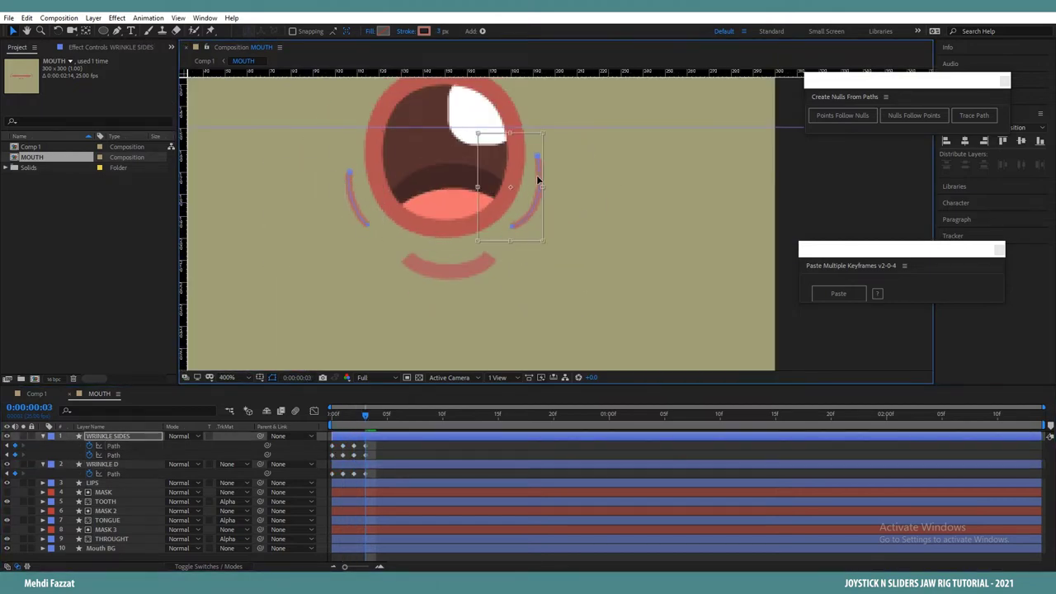
Step: At frame 4, fit the side wrinkles around the lower lip corners, straighten WRINKLE D, and scrub back to frame 0
{"action": "key", "text": "Page_Down"}
{"action": "scroll", "coordinate": [537, 179], "scroll_direction": "down", "scroll_amount": 2}
{"action": "scroll", "coordinate": [446, 252], "scroll_direction": "up", "scroll_amount": 2}
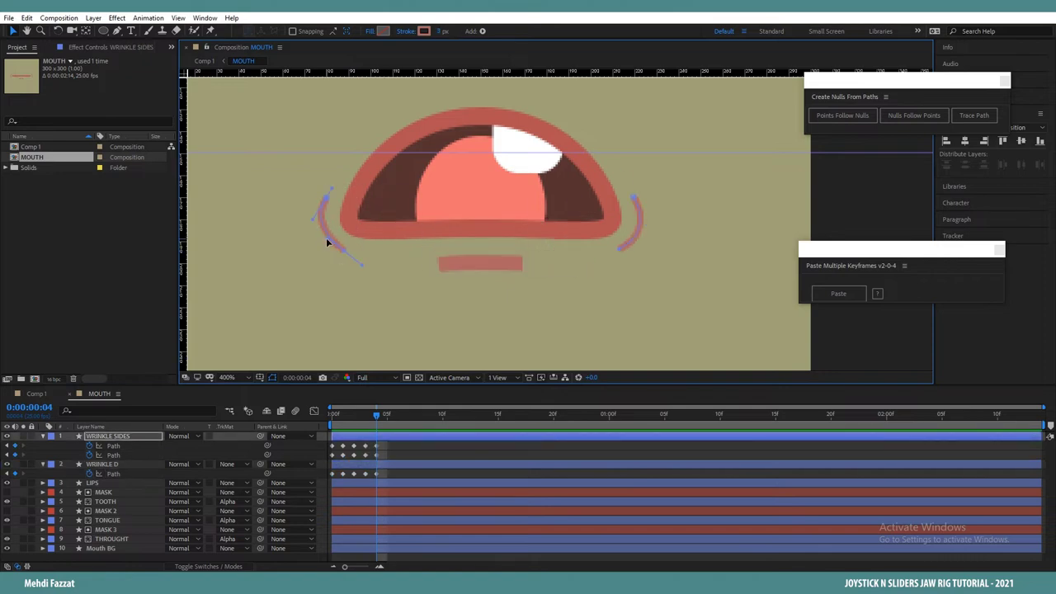
{"action": "scroll", "coordinate": [321, 253], "scroll_direction": "down", "scroll_amount": 2}
{"action": "left_click_drag", "start_coordinate": [377, 416], "coordinate": [328, 413]}
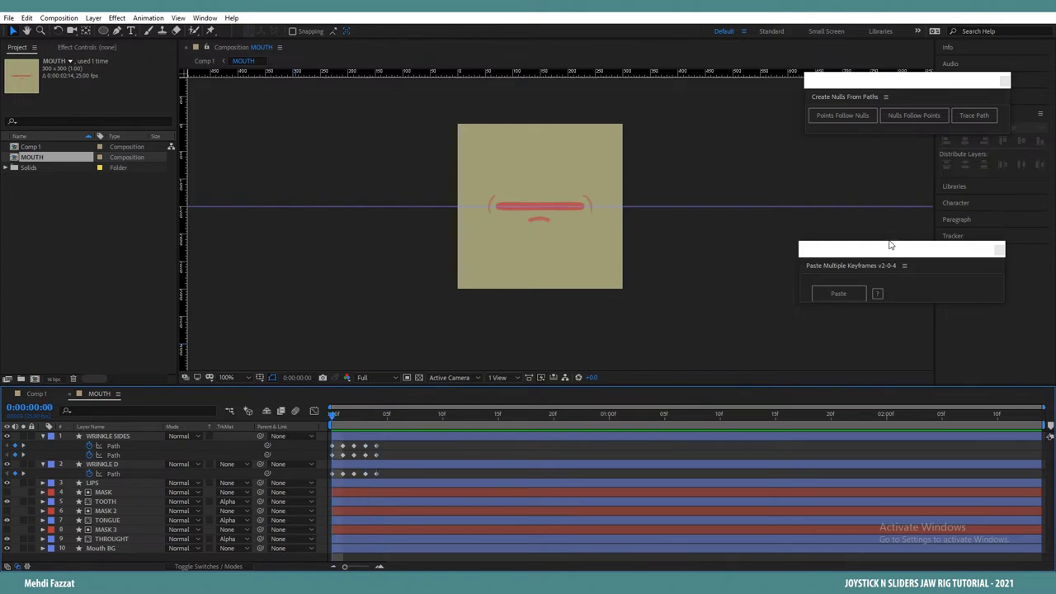
Step: Move the Paste Multiple Keyframes panel out of the way and open the Joysticks_n_Sliders script panel
{"action": "left_click_drag", "start_coordinate": [890, 244], "coordinate": [918, 141]}
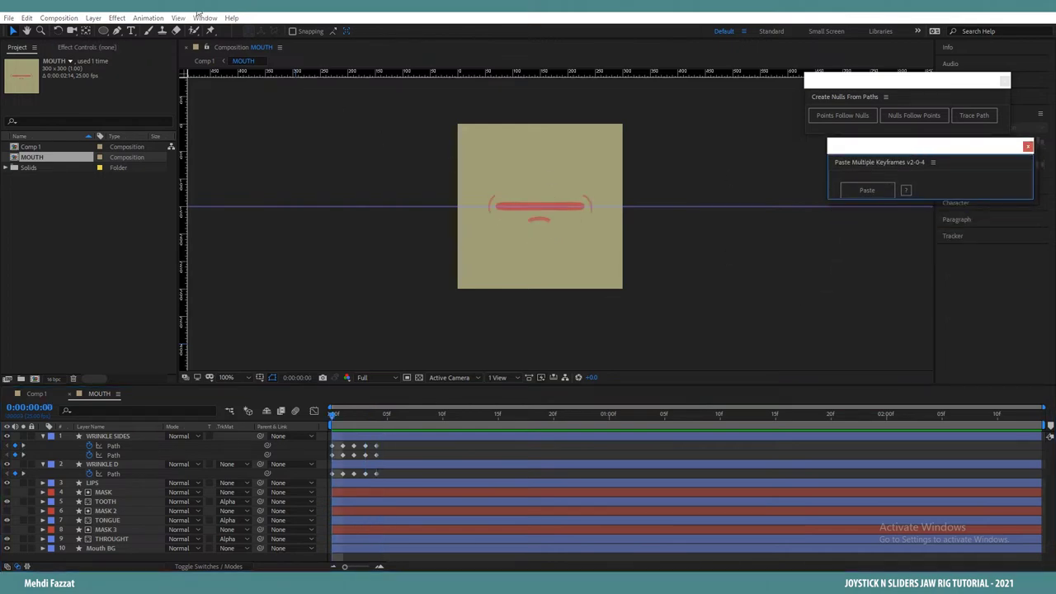
{"action": "left_click", "coordinate": [205, 18]}
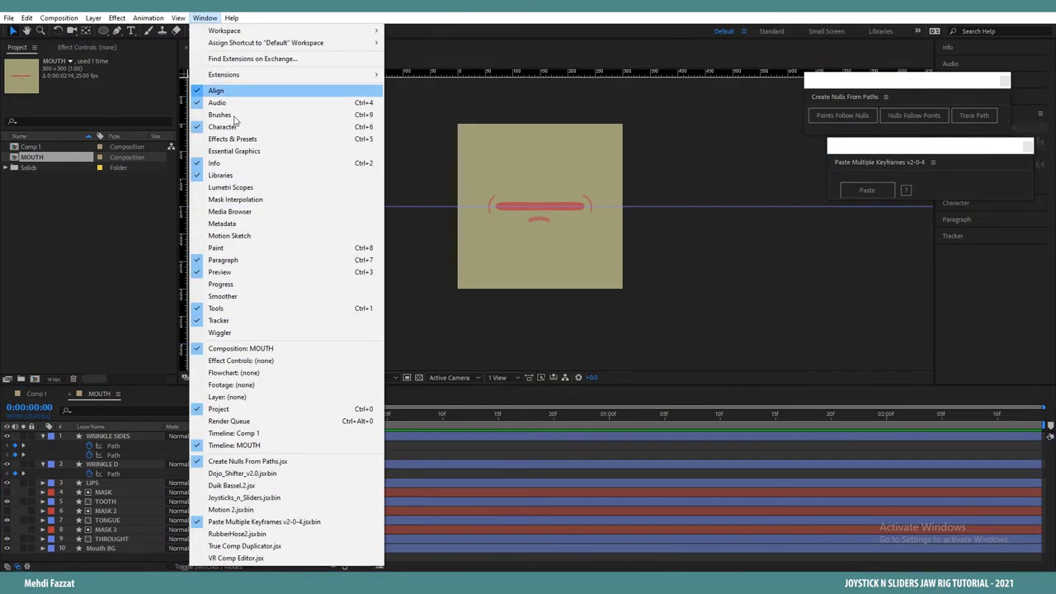
{"action": "left_click", "coordinate": [241, 498]}
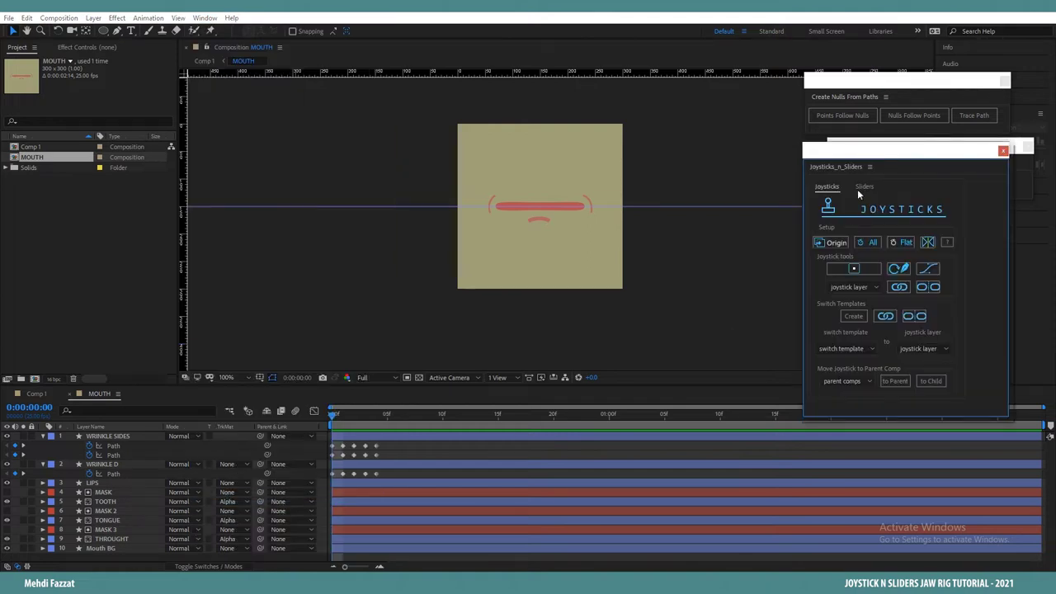
Step: Reveal the keyframed properties of all MOUTH layers and select all of their keyframes
{"action": "left_click_drag", "start_coordinate": [852, 155], "coordinate": [872, 153]}
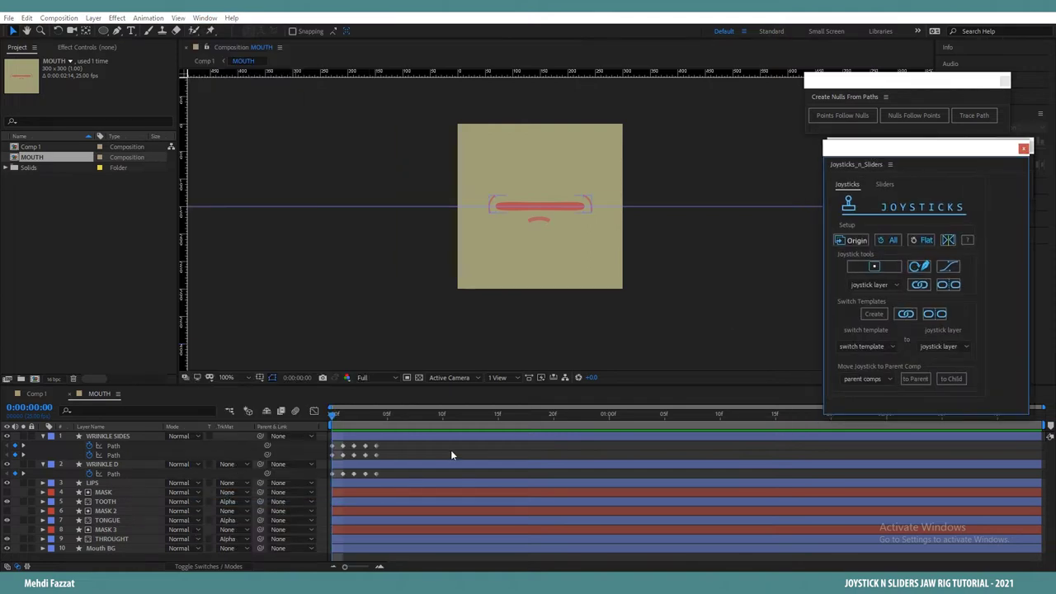
{"action": "left_click", "coordinate": [395, 437]}
{"action": "key", "text": "ctrl+a"}
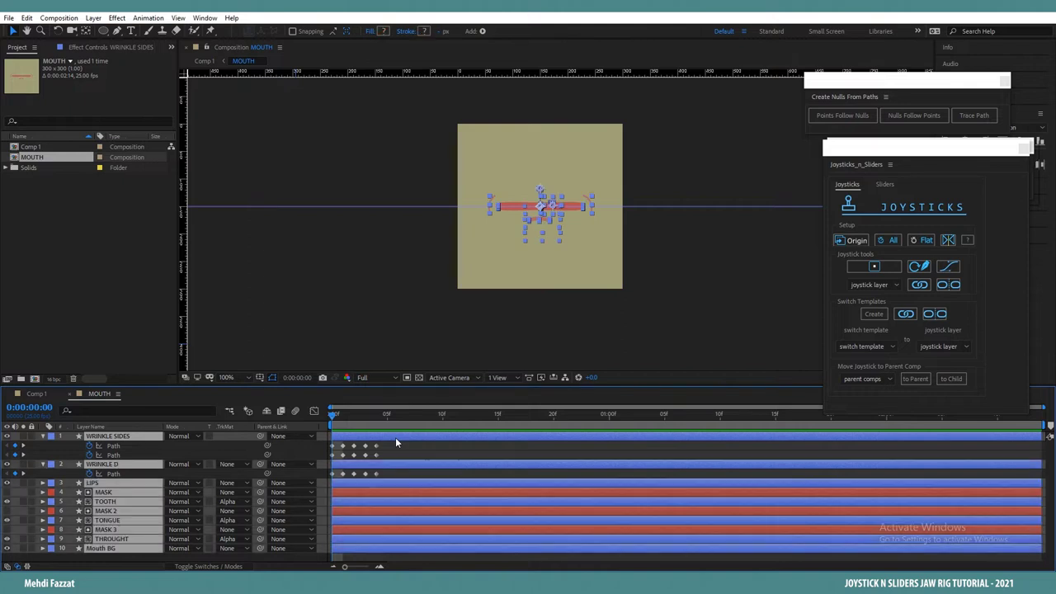
{"action": "key", "text": "u"}
{"action": "key", "text": "u"}
{"action": "left_click", "coordinate": [310, 453]}
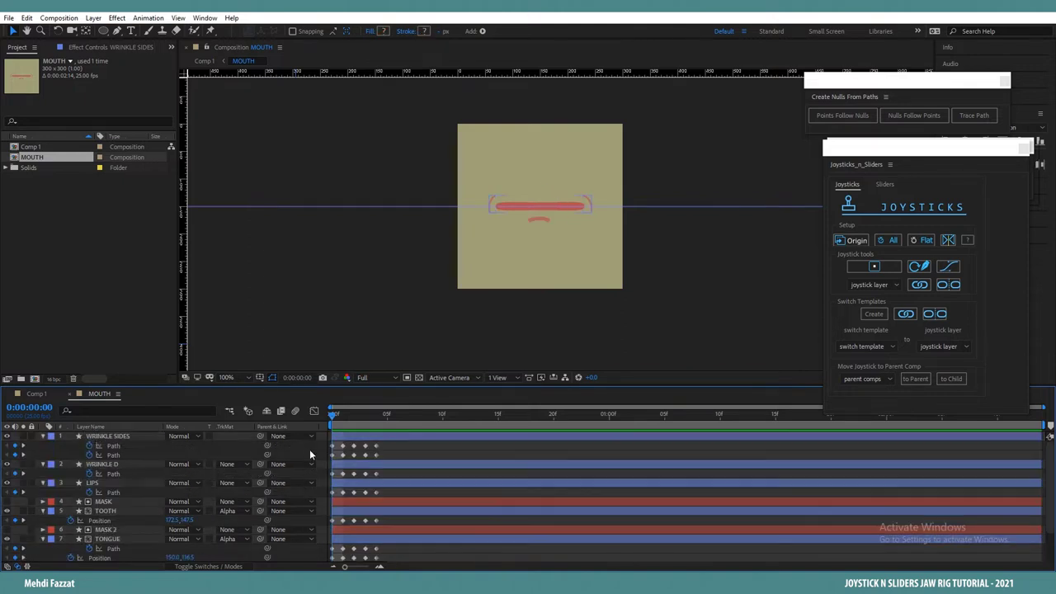
{"action": "scroll", "coordinate": [313, 453], "scroll_direction": "down", "scroll_amount": 2}
{"action": "left_click_drag", "start_coordinate": [394, 549], "coordinate": [360, 541]}
{"action": "key", "text": "ctrl+a"}
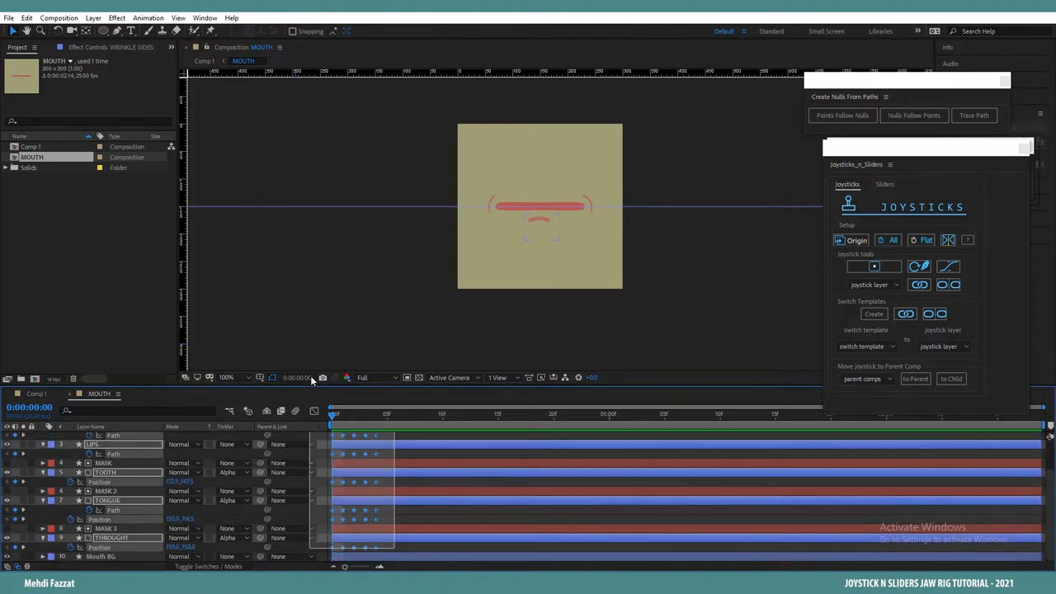
{"action": "scroll", "coordinate": [372, 462], "scroll_direction": "up", "scroll_amount": 2}
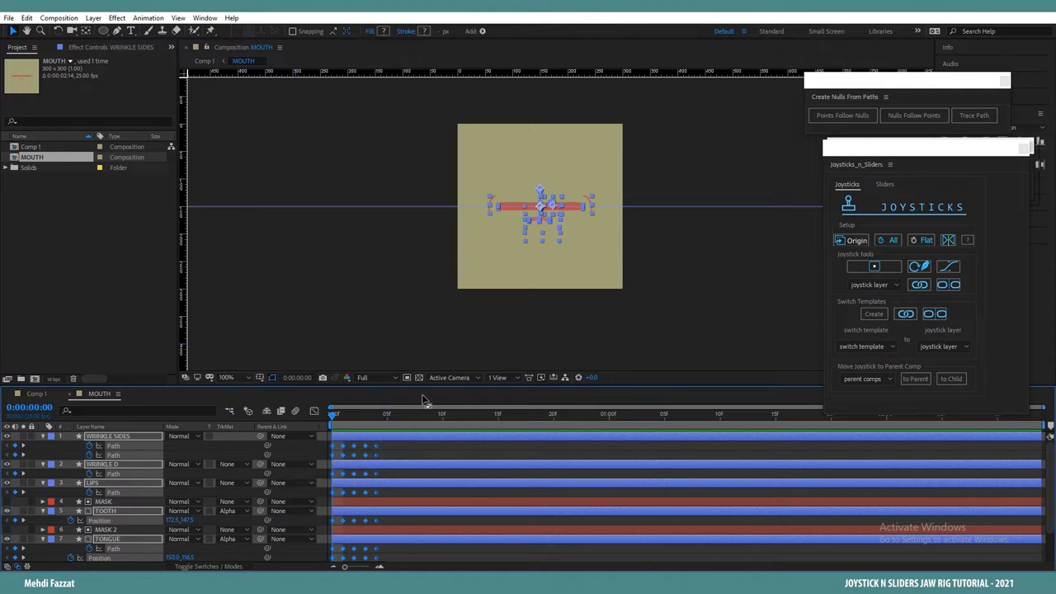
Step: Create a joystick named Mouth Crtler from the selected keyframed layers with Joysticks 'n Sliders
{"action": "left_click", "coordinate": [877, 268]}
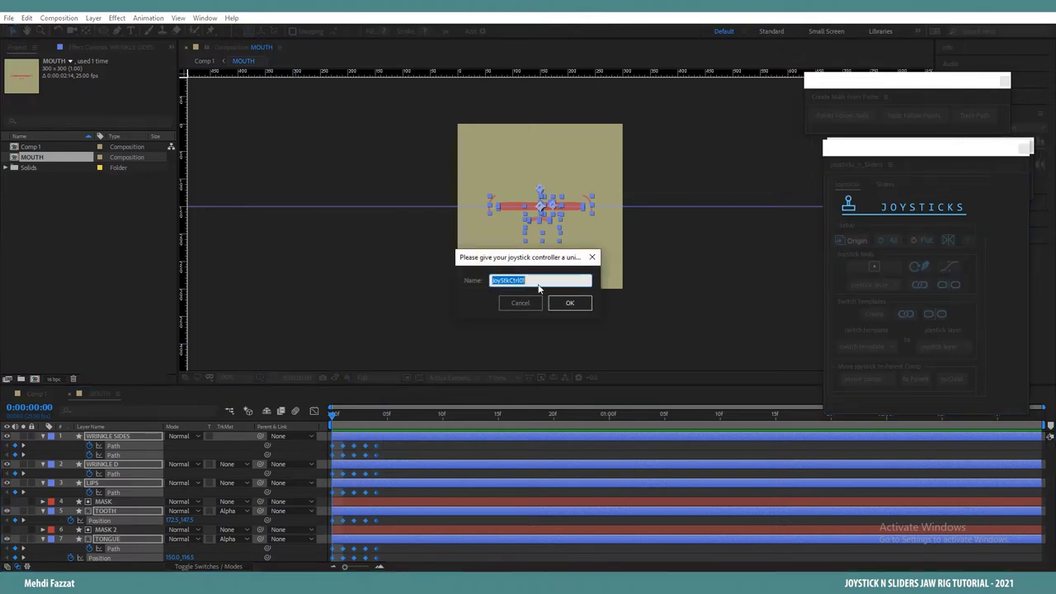
{"action": "type", "text": "Mouth Crtler"}
{"action": "left_click", "coordinate": [580, 302]}
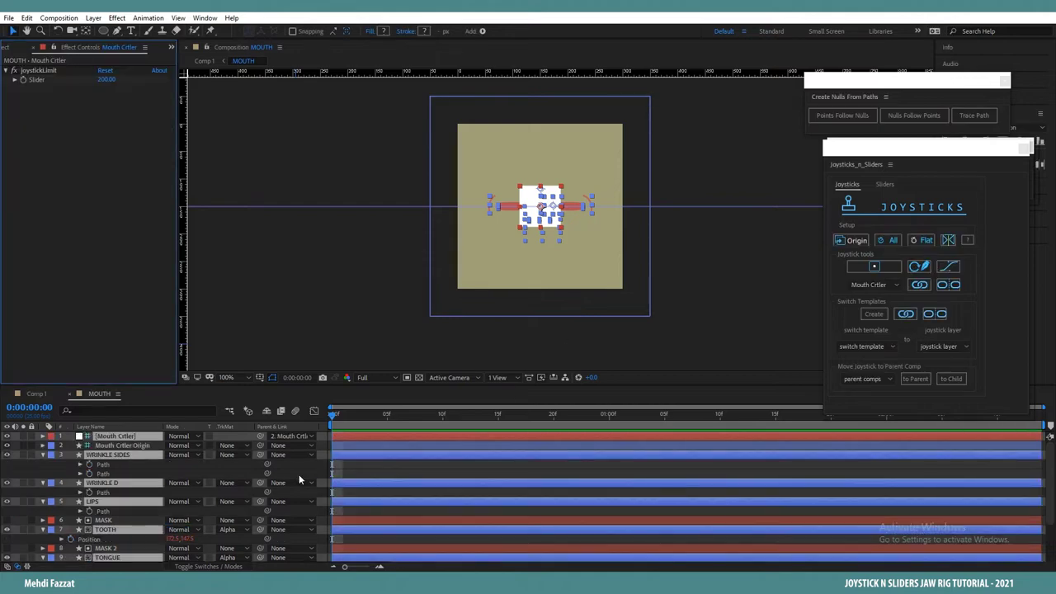
Step: Scale the Mouth Crtler Origin layer to 33% and move it into the upper-left corner of the MOUTH composition
{"action": "left_click", "coordinate": [222, 436]}
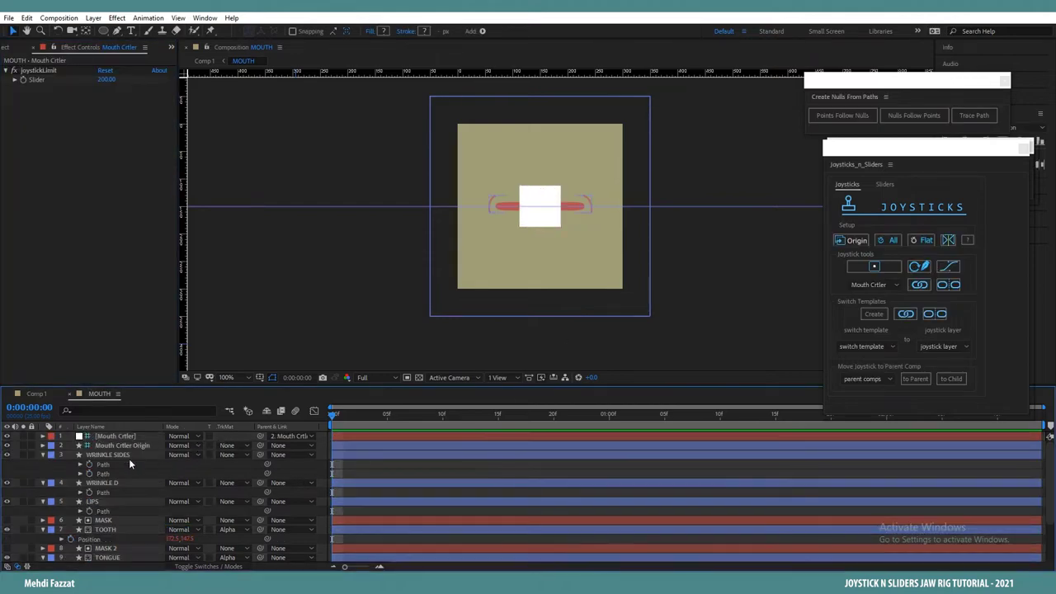
{"action": "left_click", "coordinate": [117, 446]}
{"action": "key", "text": "s"}
{"action": "left_click_drag", "start_coordinate": [204, 461], "coordinate": [161, 460]}
{"action": "left_click_drag", "start_coordinate": [564, 248], "coordinate": [521, 187]}
{"action": "left_click_drag", "start_coordinate": [194, 456], "coordinate": [189, 455]}
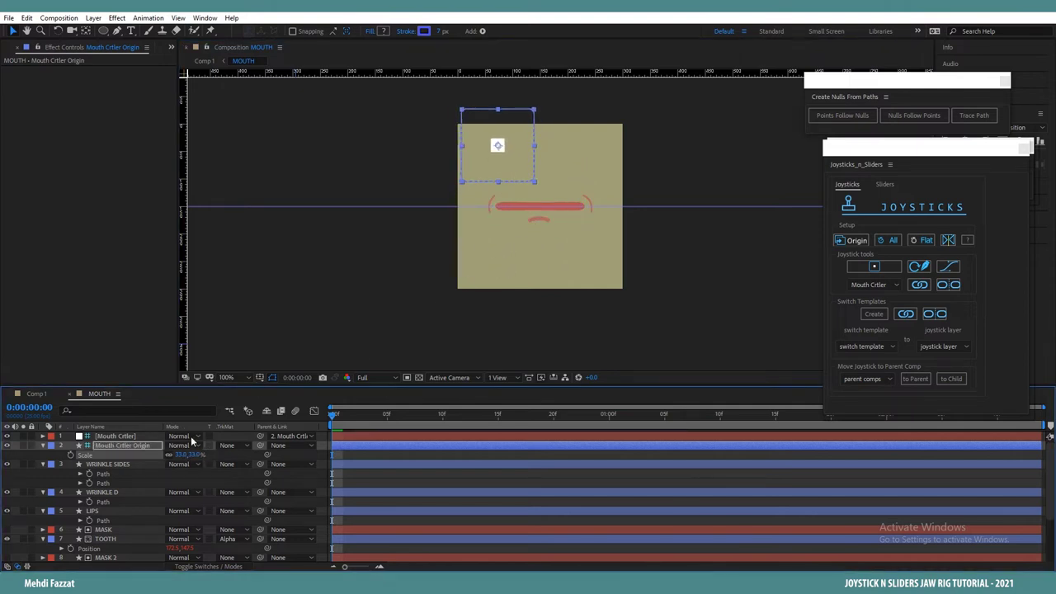
{"action": "left_click_drag", "start_coordinate": [533, 162], "coordinate": [532, 175]}
Step: Move the Mouth Crtler joystick around inside its frame to test the mouth shapes
{"action": "left_click", "coordinate": [102, 436]}
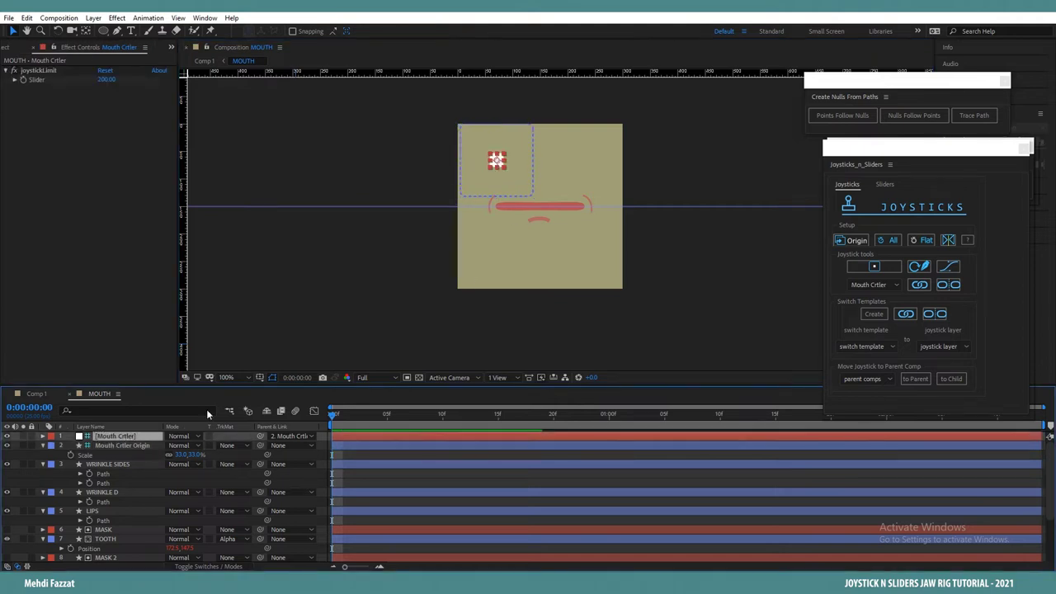
{"action": "scroll", "coordinate": [641, 273], "scroll_direction": "up", "scroll_amount": 1}
{"action": "left_click_drag", "start_coordinate": [690, 271], "coordinate": [648, 318]}
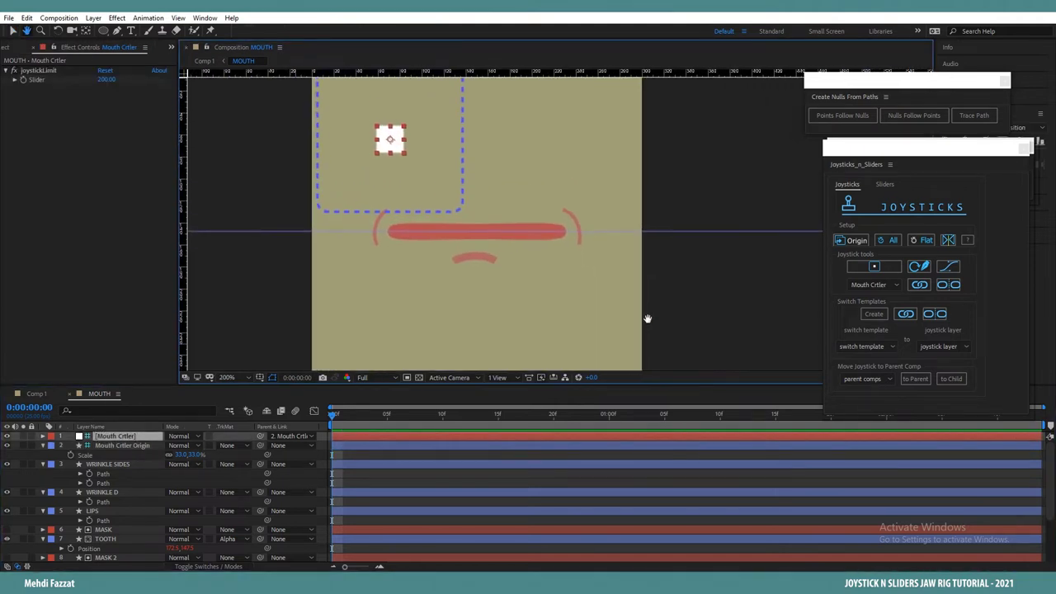
{"action": "left_click_drag", "start_coordinate": [691, 385], "coordinate": [692, 447]}
{"action": "mouse_move", "coordinate": [386, 178]}
{"action": "left_mouse_down"}
{"action": "mouse_move", "coordinate": [318, 172]}
{"action": "mouse_move", "coordinate": [471, 177]}
{"action": "mouse_move", "coordinate": [417, 170]}
{"action": "mouse_move", "coordinate": [392, 154]}
{"action": "mouse_move", "coordinate": [388, 107]}
{"action": "mouse_move", "coordinate": [399, 147]}
{"action": "mouse_move", "coordinate": [380, 262]}
{"action": "mouse_move", "coordinate": [385, 162]}
{"action": "mouse_move", "coordinate": [388, 177]}
{"action": "mouse_move", "coordinate": [406, 157]}
{"action": "mouse_move", "coordinate": [404, 176]}
{"action": "left_mouse_up"}
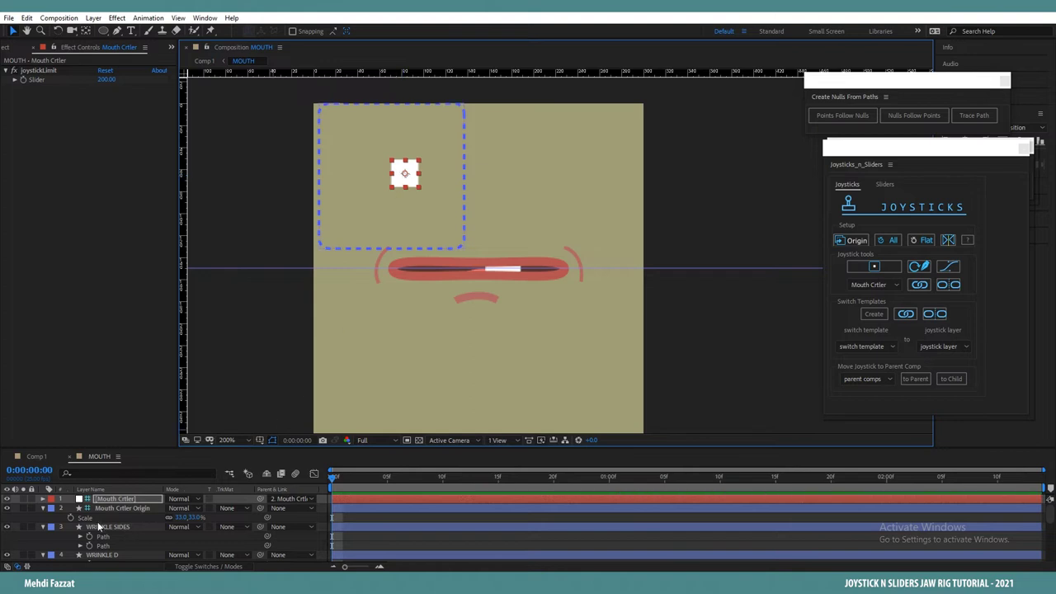
Step: Reset the Mouth Crtler layer's position to 0, 0 and go back to Comp 1
{"action": "left_click", "coordinate": [115, 500]}
{"action": "key", "text": "p"}
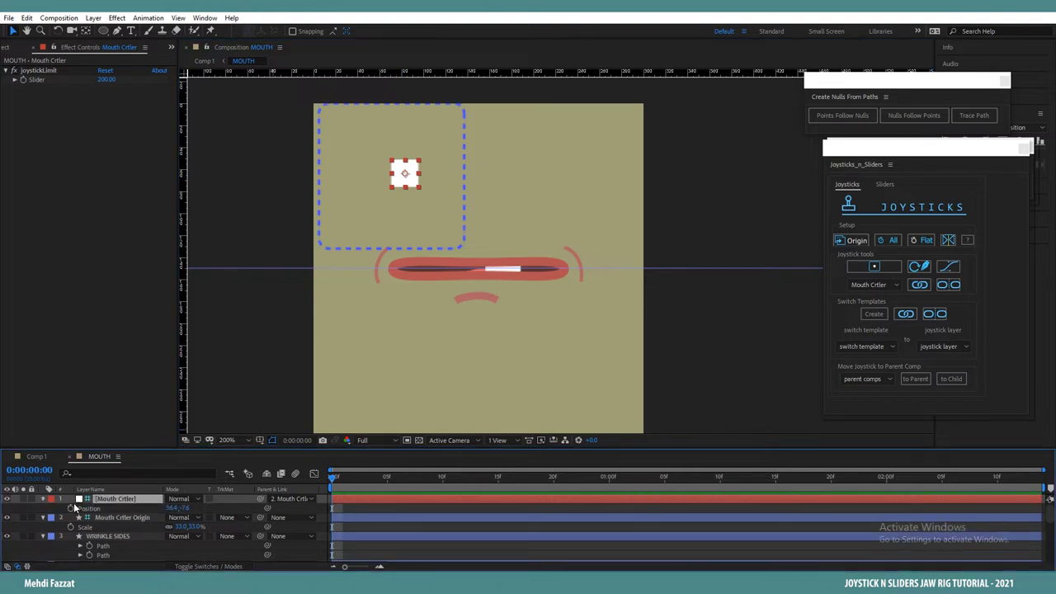
{"action": "left_click", "coordinate": [174, 509]}
{"action": "type", "text": "0"}
{"action": "left_click", "coordinate": [199, 515]}
{"action": "left_click", "coordinate": [186, 509]}
{"action": "type", "text": "0"}
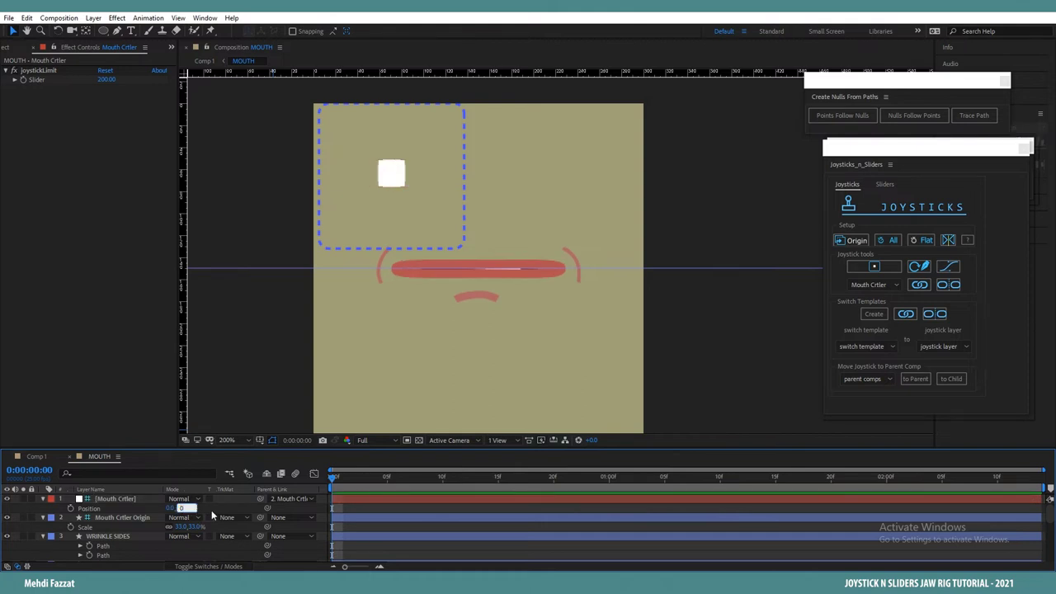
{"action": "type", "text": "0"}
{"action": "key", "text": "Return"}
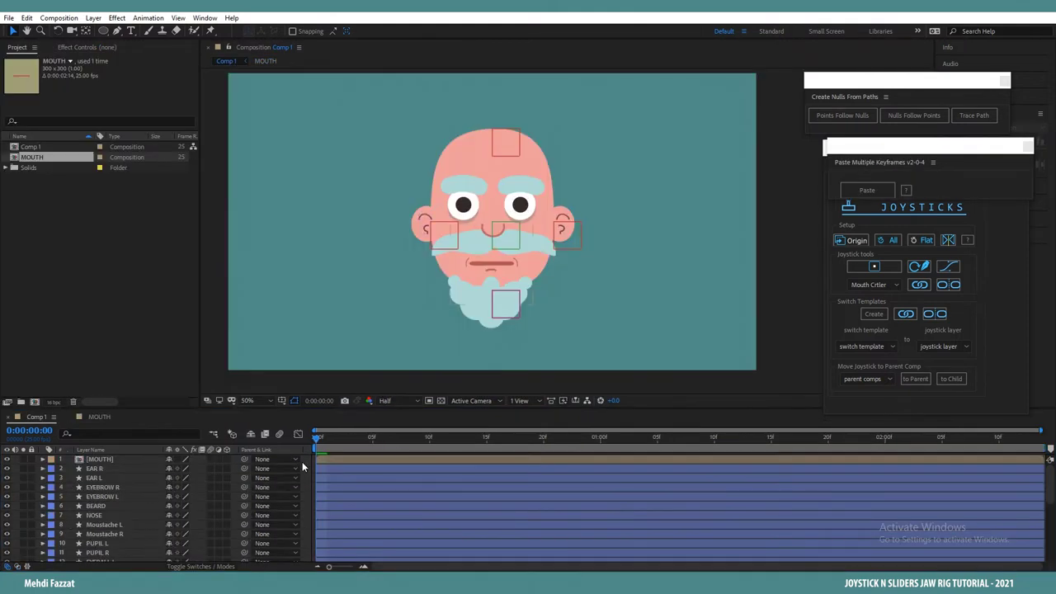
Step: Add a null object to Comp 1 and scale it down to 35%
{"action": "right_click", "coordinate": [302, 467]}
{"action": "mouse_move", "coordinate": [412, 342]}
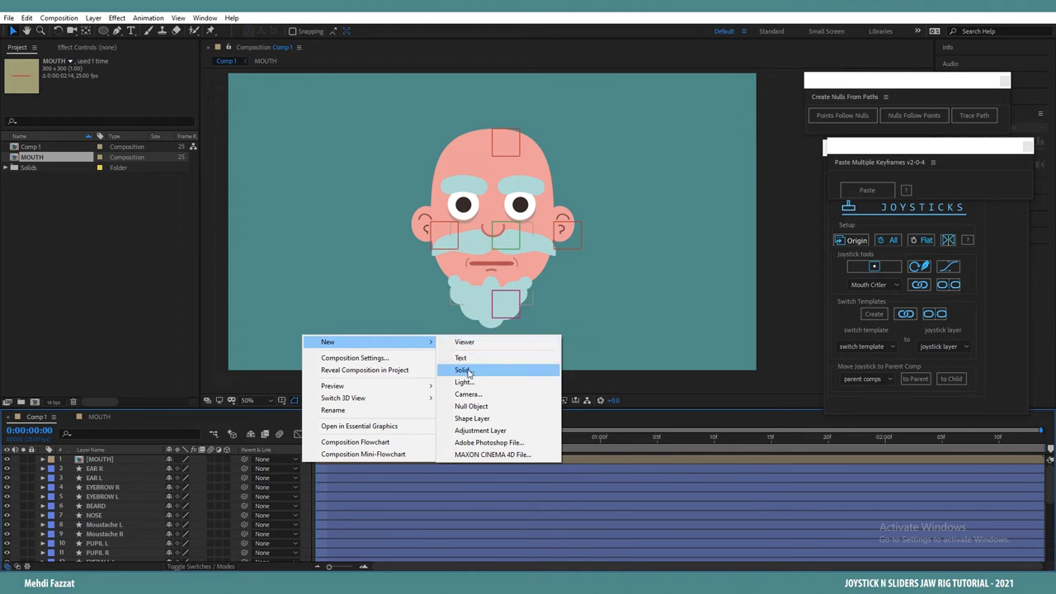
{"action": "left_click", "coordinate": [471, 406]}
{"action": "key", "text": "s"}
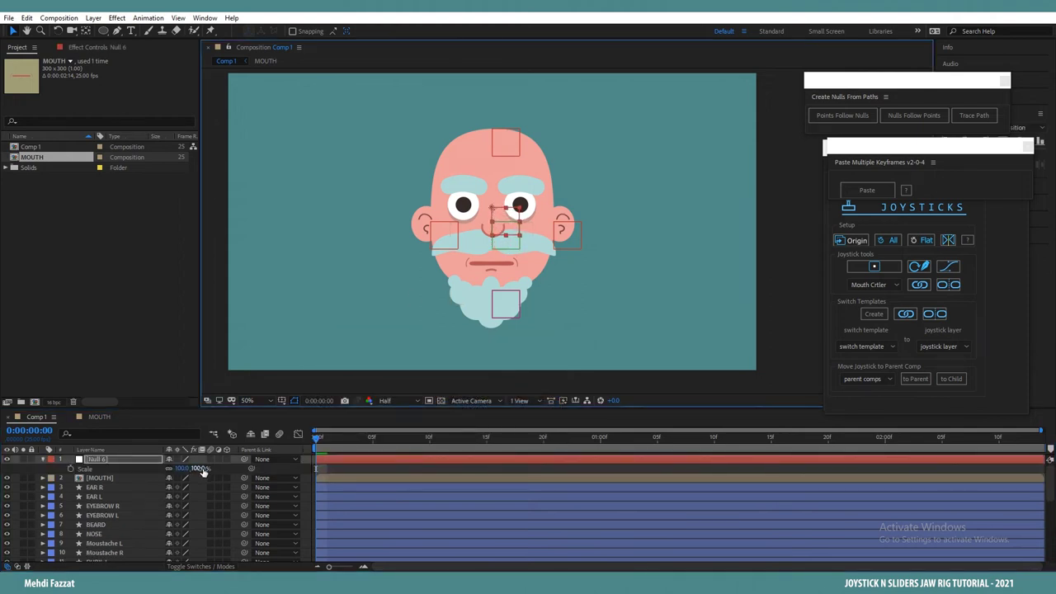
{"action": "left_click_drag", "start_coordinate": [202, 469], "coordinate": [172, 477]}
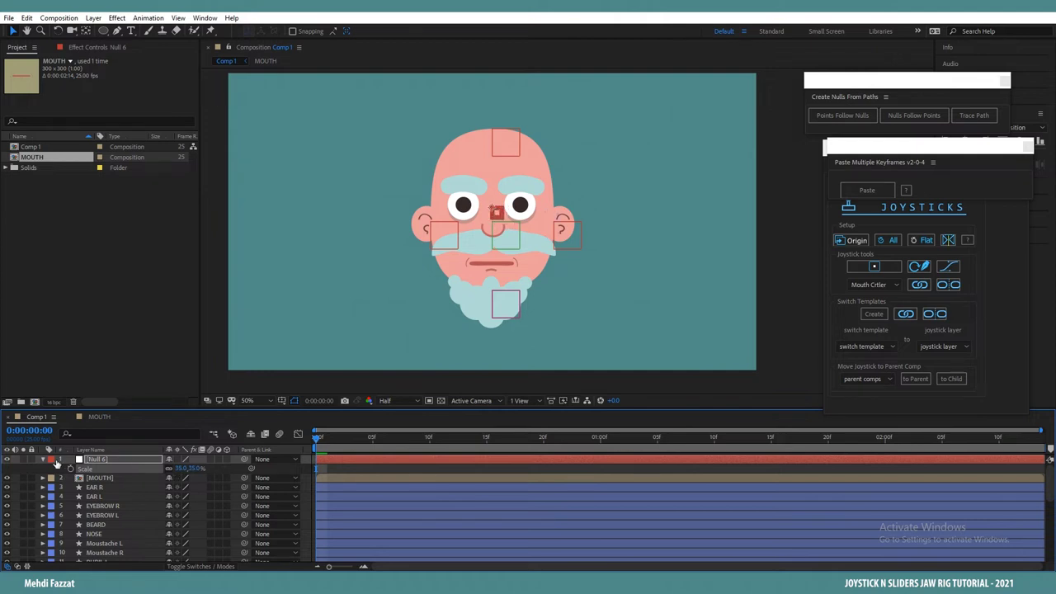
Step: Give the new null a Purple label, rename it Face Movmnt NULL and collapse its properties
{"action": "left_click", "coordinate": [52, 460]}
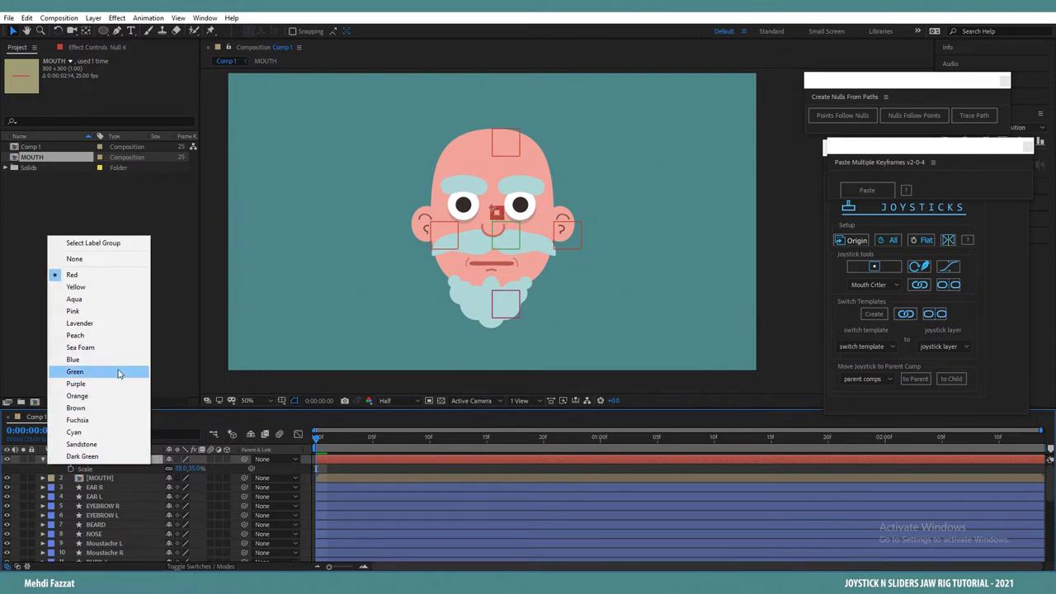
{"action": "left_click", "coordinate": [116, 384]}
{"action": "key", "text": "Return"}
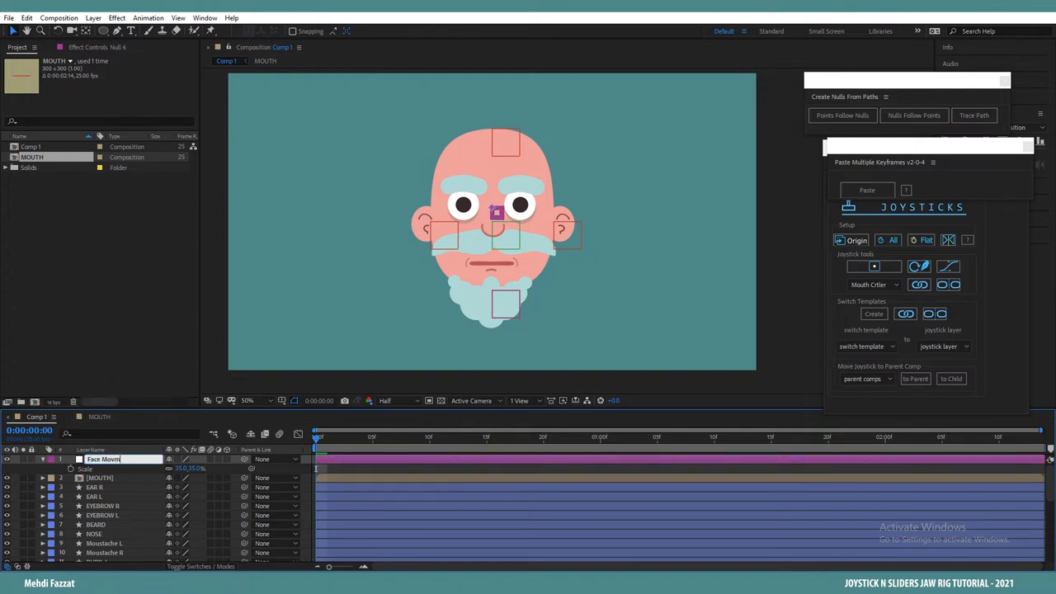
{"action": "left_click", "coordinate": [143, 472]}
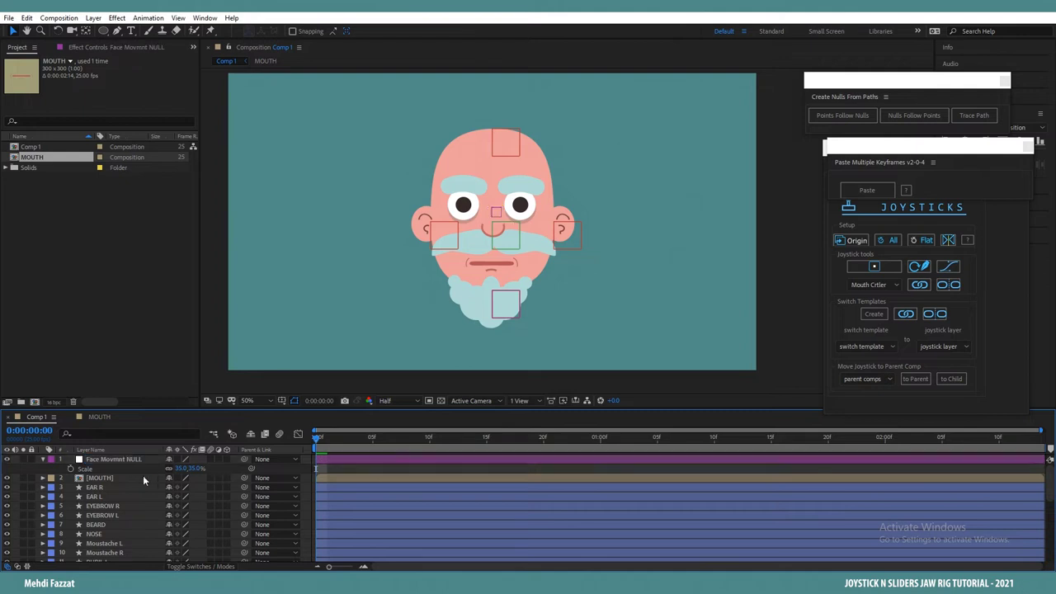
{"action": "left_click", "coordinate": [43, 460]}
Step: Parent the EYEBROW R and EYEBROW L layers to Face Movmnt NULL
{"action": "left_click", "coordinate": [92, 460]}
{"action": "key", "text": "period"}
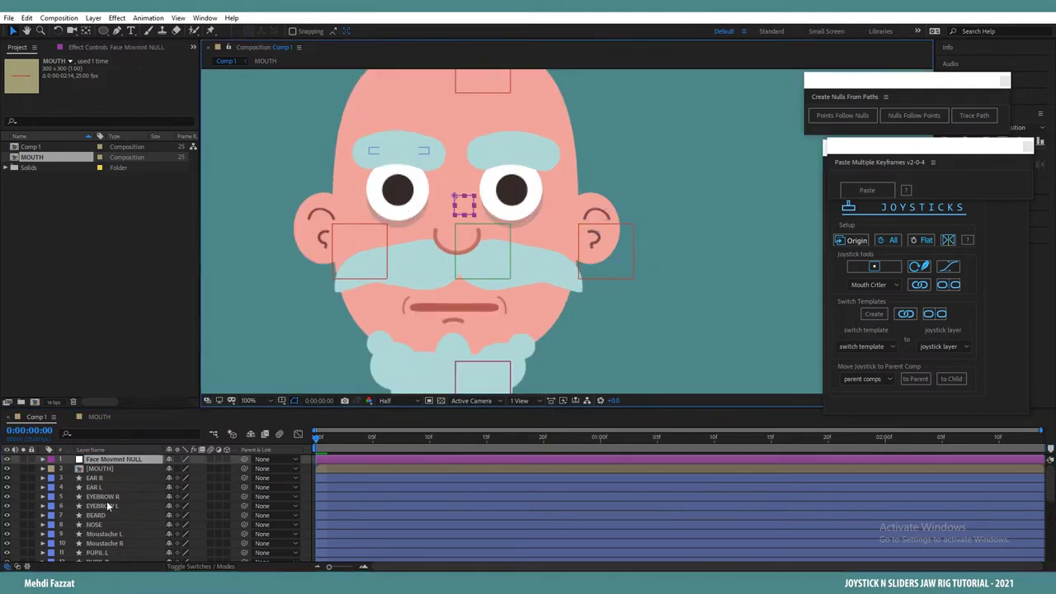
{"action": "left_click", "coordinate": [103, 497]}
{"action": "left_click", "coordinate": [103, 506], "text": "shift"}
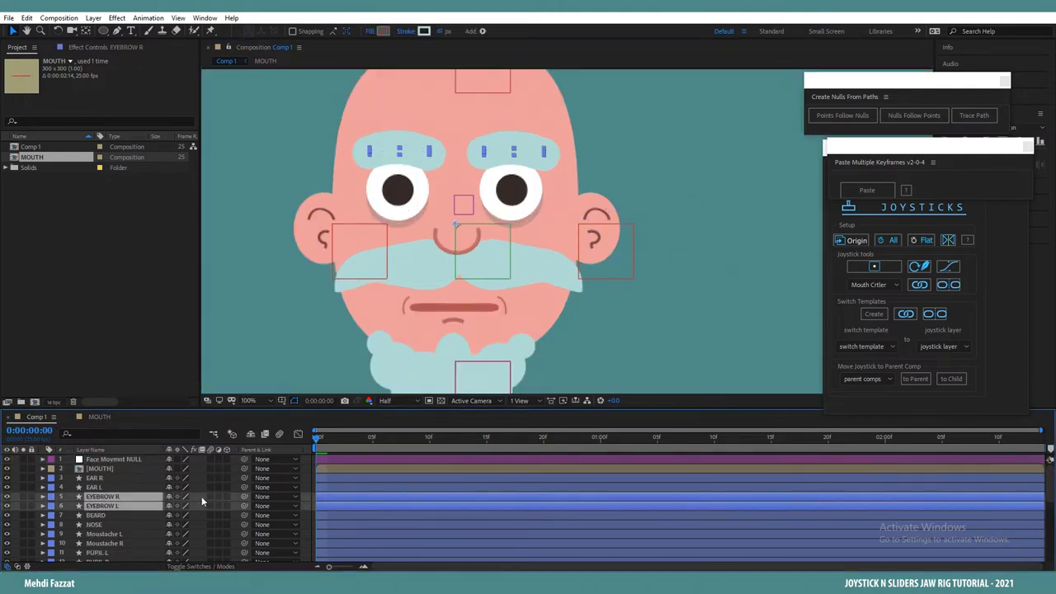
{"action": "left_click_drag", "start_coordinate": [244, 497], "coordinate": [118, 464]}
Step: Parent the NOSE layer to Face Movmnt NULL
{"action": "left_click", "coordinate": [96, 515]}
{"action": "scroll", "coordinate": [97, 511], "scroll_direction": "down", "scroll_amount": 1}
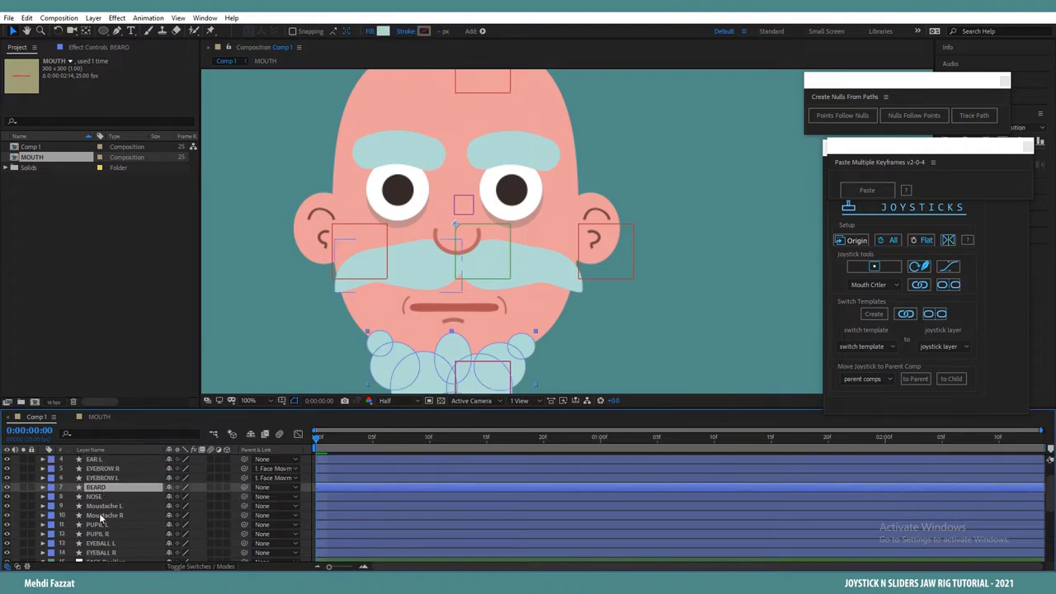
{"action": "left_click", "coordinate": [97, 497]}
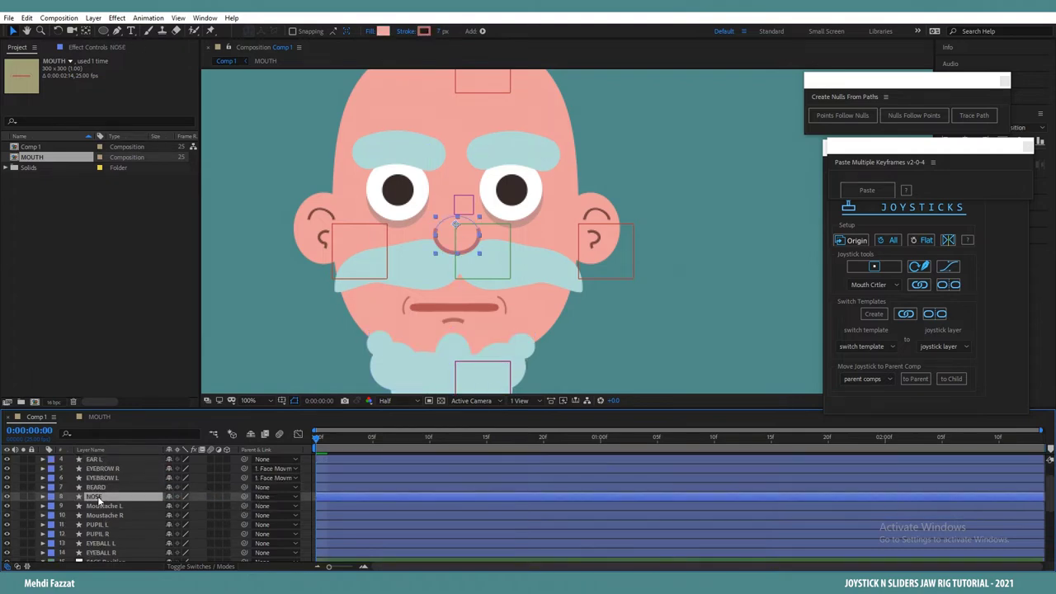
{"action": "left_click", "coordinate": [260, 498]}
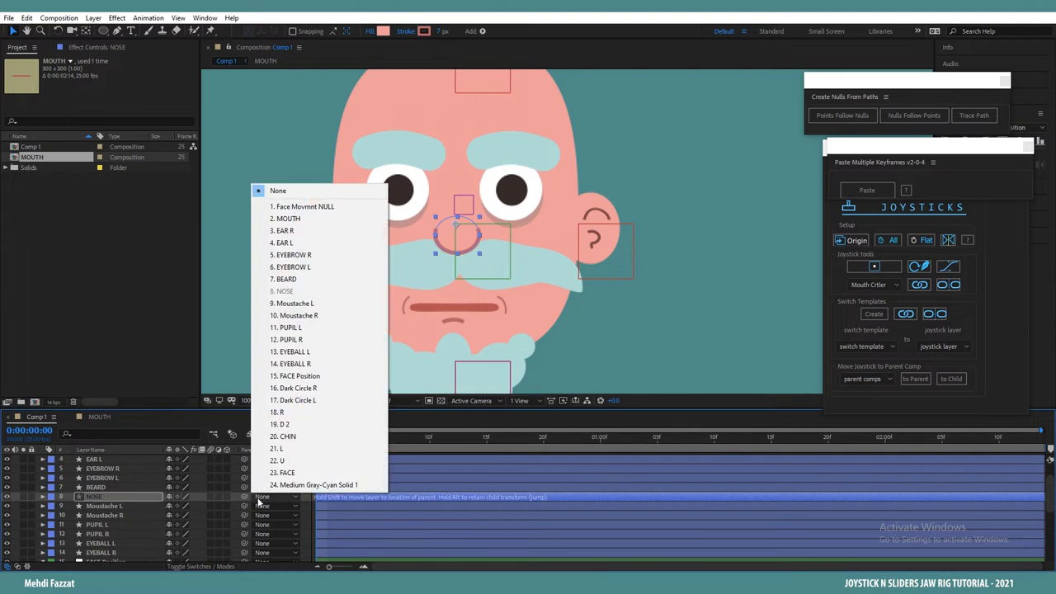
{"action": "left_click", "coordinate": [316, 212]}
Step: Parent the Moustache L and Moustache R layers to Face Movmnt NULL
{"action": "left_click", "coordinate": [104, 506]}
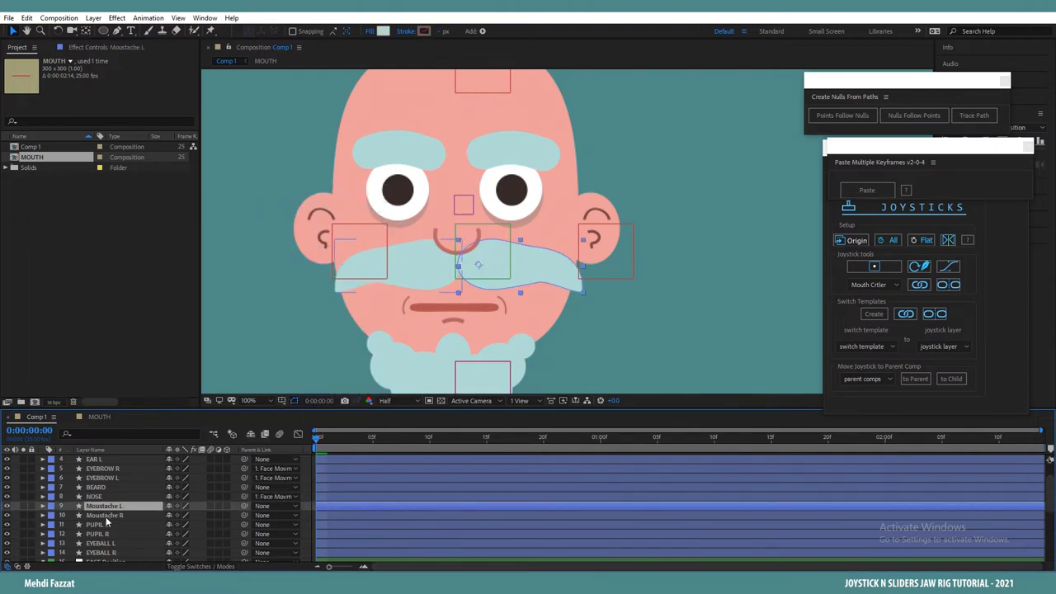
{"action": "left_click", "coordinate": [105, 515], "text": "ctrl"}
{"action": "left_click", "coordinate": [264, 506]}
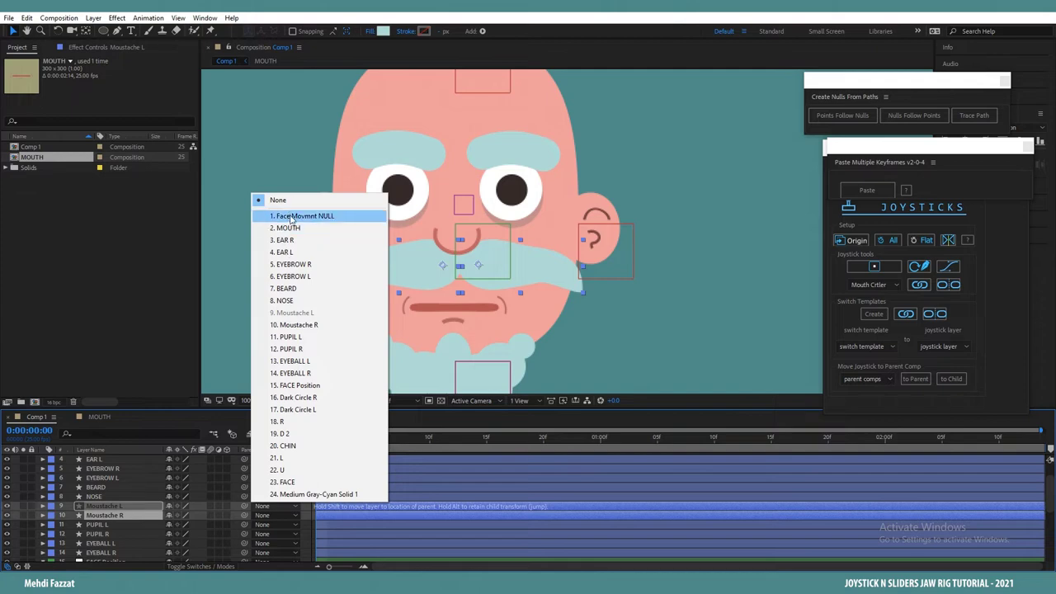
{"action": "left_click", "coordinate": [292, 216]}
Step: Parent PUPIL L to EYEBALL L and PUPIL R to EYEBALL R
{"action": "left_click", "coordinate": [97, 524]}
{"action": "scroll", "coordinate": [108, 514], "scroll_direction": "down", "scroll_amount": 1}
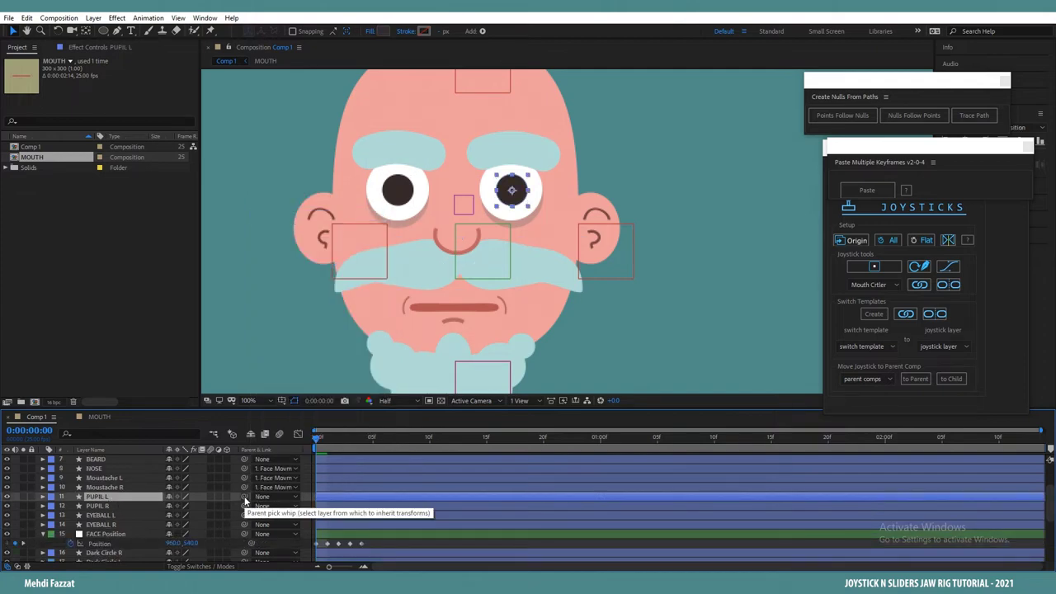
{"action": "left_click_drag", "start_coordinate": [211, 498], "coordinate": [114, 514]}
{"action": "left_click", "coordinate": [118, 505]}
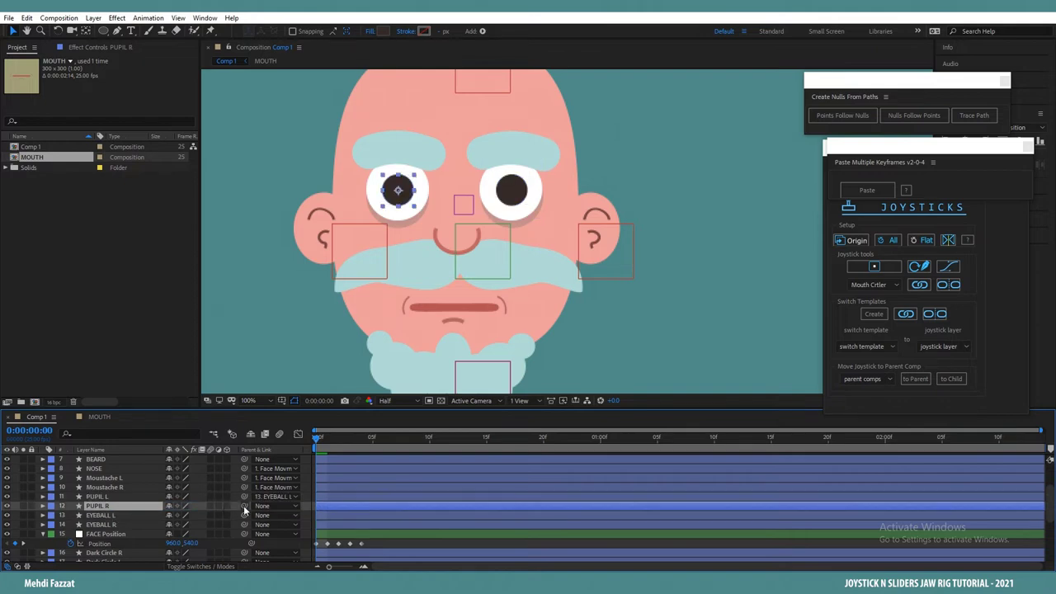
{"action": "left_click_drag", "start_coordinate": [144, 512], "coordinate": [122, 524]}
Step: Parent the EYEBALL L and EYEBALL R layers to Face Movmnt NULL
{"action": "left_click", "coordinate": [124, 524]}
{"action": "left_click", "coordinate": [122, 515], "text": "ctrl"}
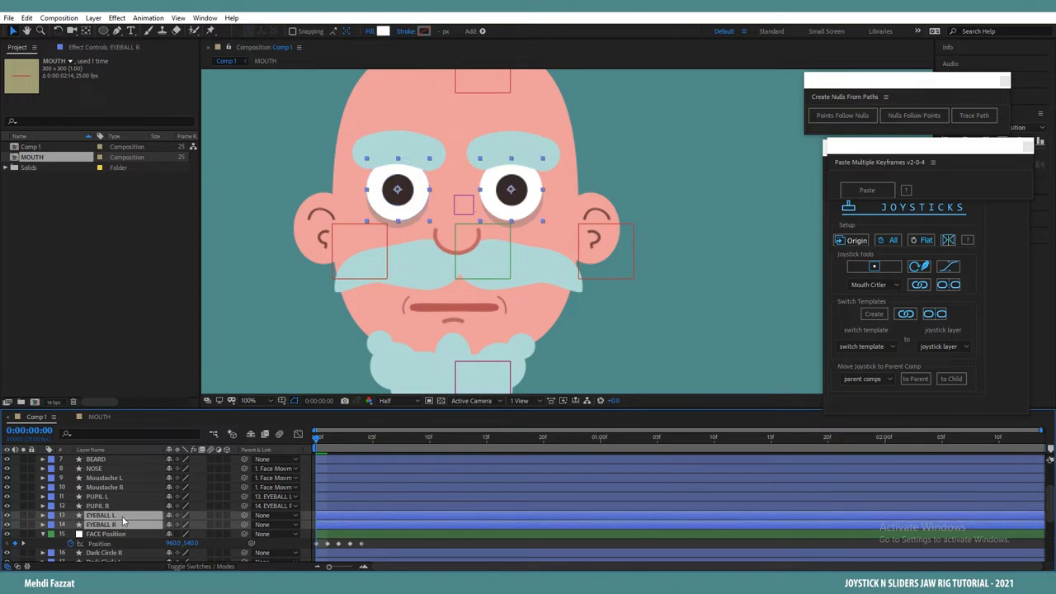
{"action": "left_click", "coordinate": [263, 515]}
{"action": "left_click", "coordinate": [297, 225]}
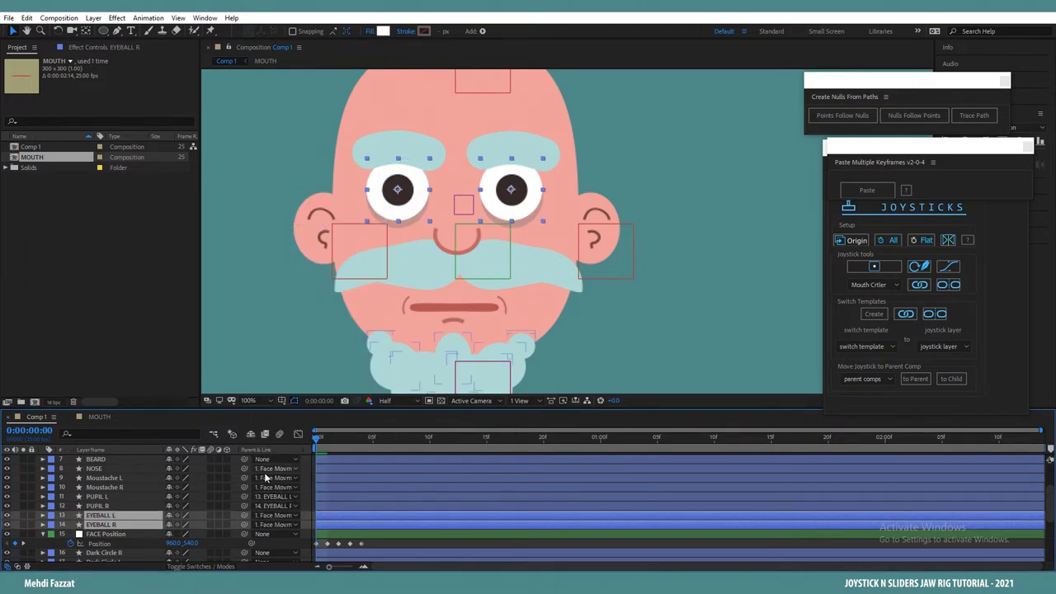
Step: Parent Dark Circle R to EYEBALL R and Dark Circle L to EYEBALL L
{"action": "scroll", "coordinate": [120, 528], "scroll_direction": "down", "scroll_amount": 1}
{"action": "scroll", "coordinate": [119, 529], "scroll_direction": "down", "scroll_amount": 1}
{"action": "left_click", "coordinate": [110, 498]}
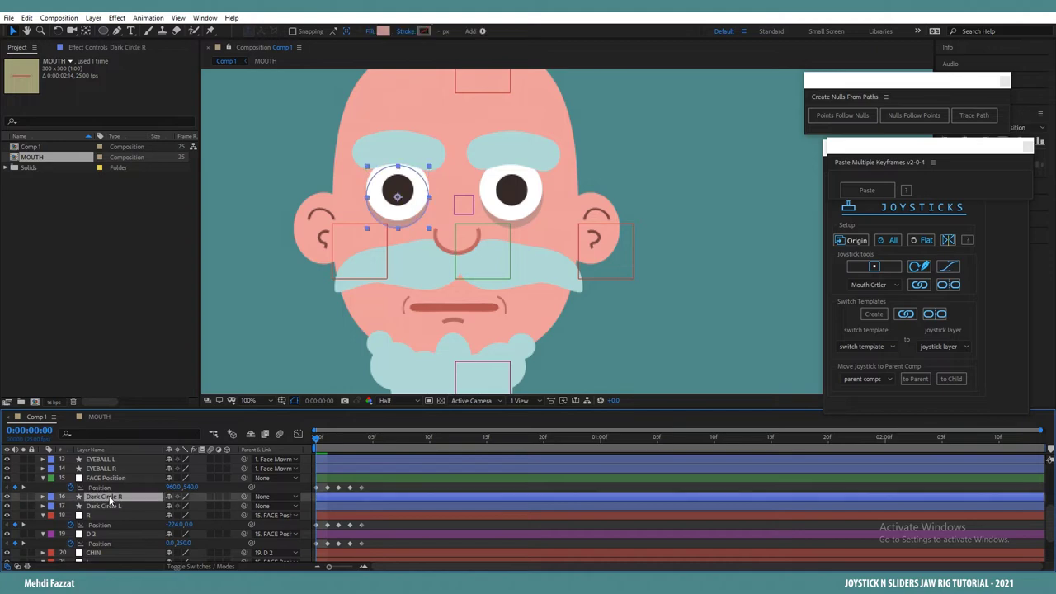
{"action": "left_click_drag", "start_coordinate": [244, 496], "coordinate": [95, 468]}
{"action": "left_click", "coordinate": [127, 507]}
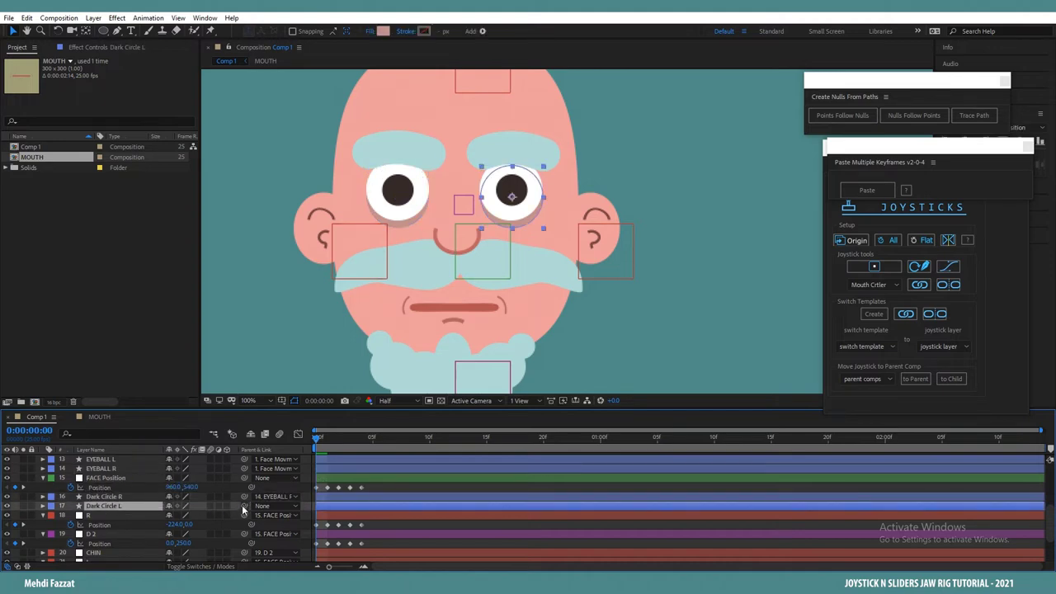
{"action": "left_click_drag", "start_coordinate": [244, 506], "coordinate": [108, 492]}
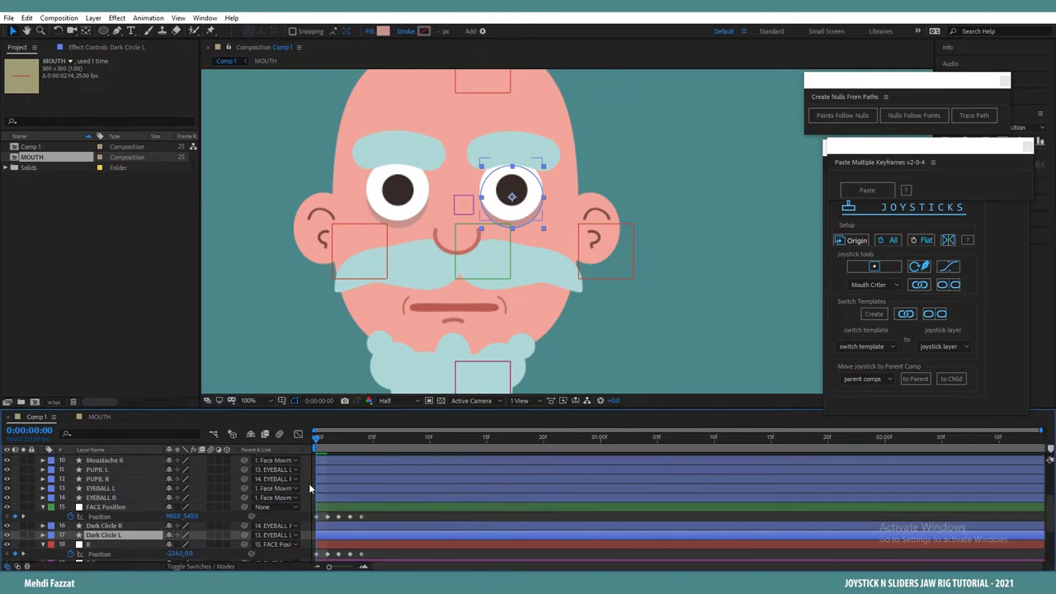
Step: Test the rig by moving Face Movmnt NULL slightly in the composition and checking which face features follow
{"action": "key", "text": "ctrl+shift+a"}
{"action": "scroll", "coordinate": [150, 505], "scroll_direction": "up", "scroll_amount": 3}
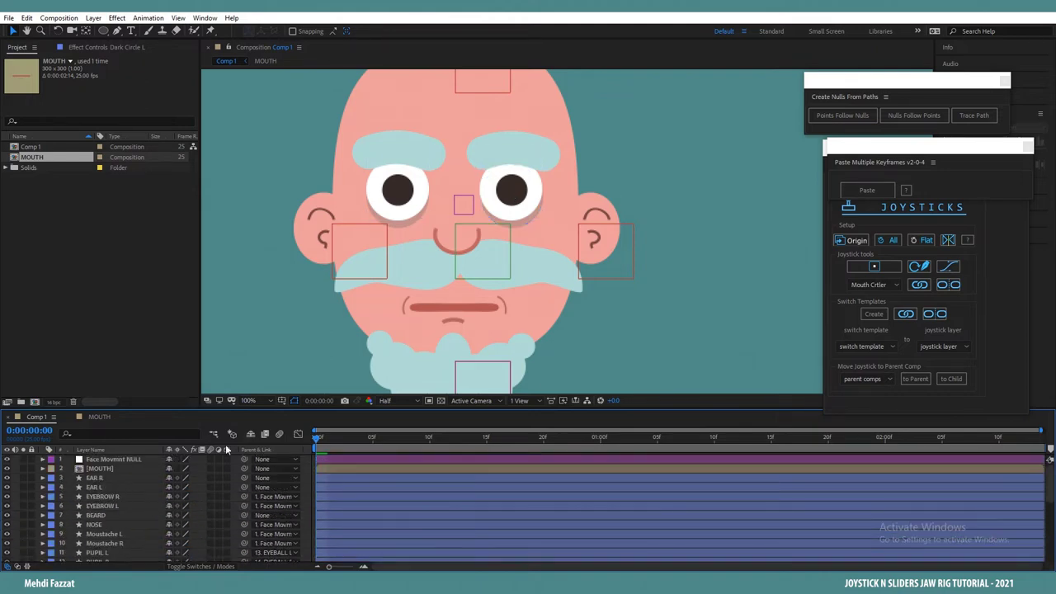
{"action": "left_click", "coordinate": [151, 460]}
{"action": "scroll", "coordinate": [397, 262], "scroll_direction": "down", "scroll_amount": 2}
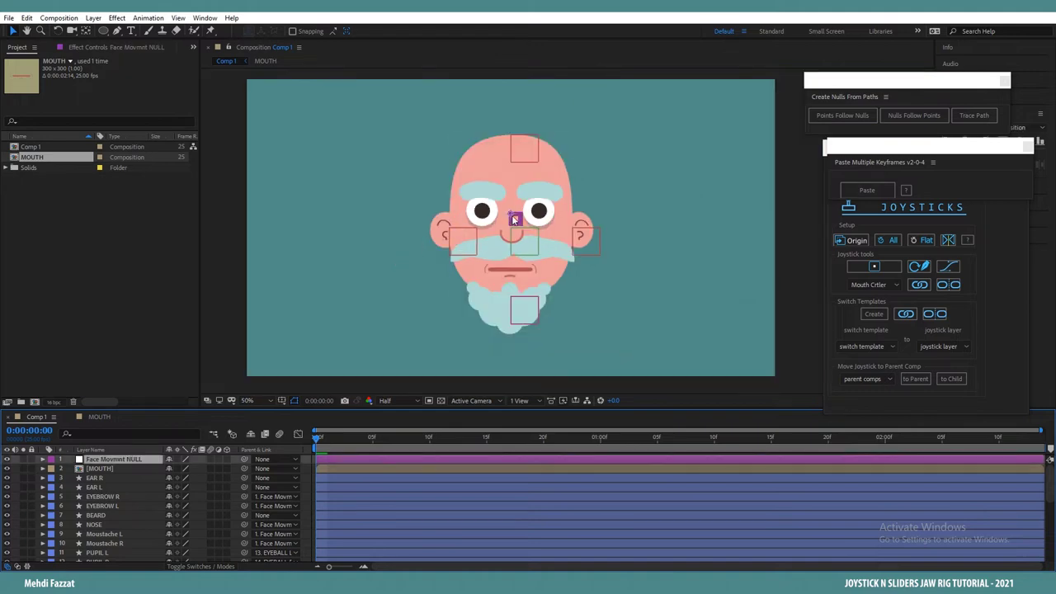
{"action": "mouse_move", "coordinate": [513, 218]}
{"action": "left_mouse_down"}
{"action": "mouse_move", "coordinate": [503, 224]}
{"action": "mouse_move", "coordinate": [507, 200]}
{"action": "mouse_move", "coordinate": [512, 213]}
{"action": "left_mouse_up"}
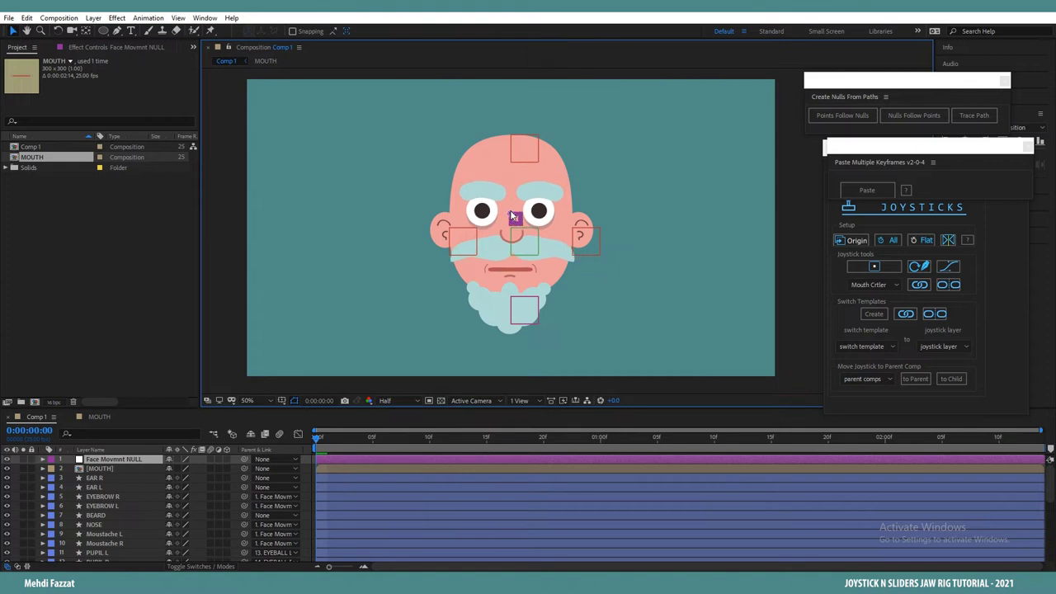
Step: Parent the MOUTH layer to Face Movmnt NULL and test the link by moving the null around
{"action": "left_click", "coordinate": [110, 470]}
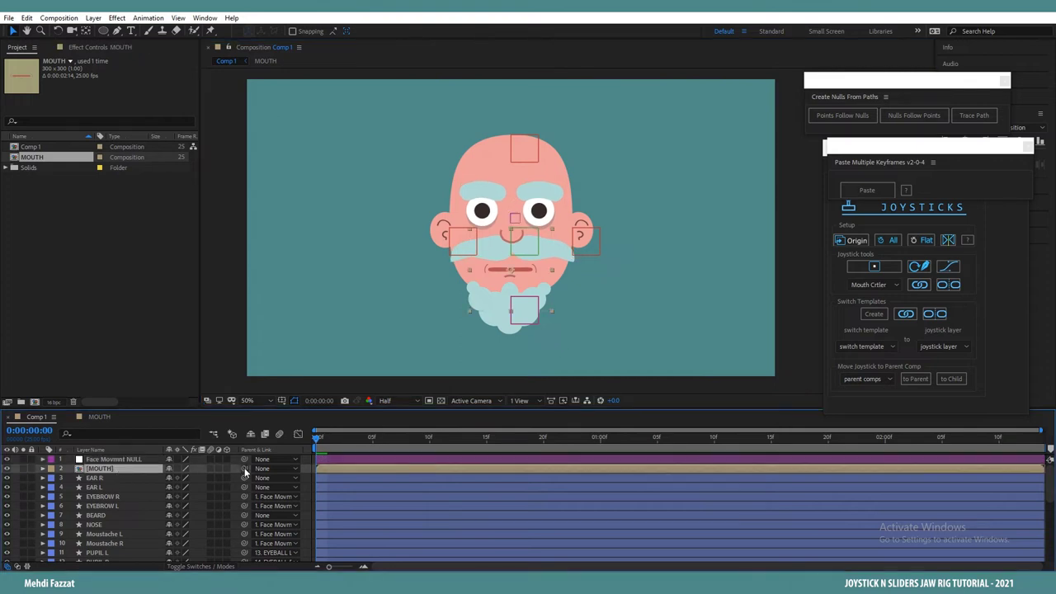
{"action": "left_click_drag", "start_coordinate": [244, 468], "coordinate": [132, 461]}
{"action": "left_click", "coordinate": [143, 459]}
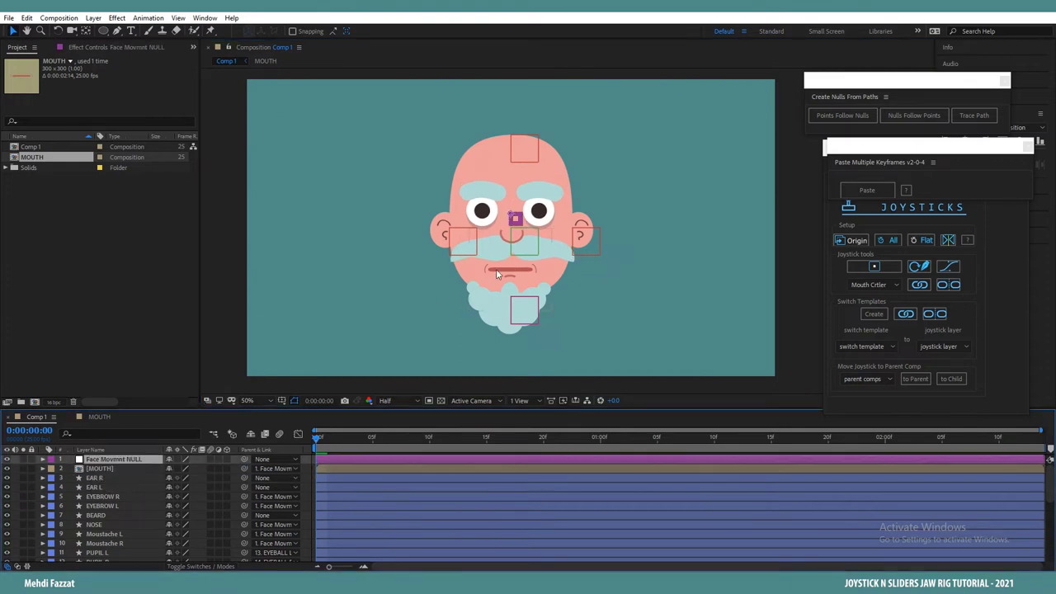
{"action": "mouse_move", "coordinate": [513, 216]}
{"action": "left_mouse_down"}
{"action": "mouse_move", "coordinate": [504, 184]}
{"action": "mouse_move", "coordinate": [506, 206]}
{"action": "mouse_move", "coordinate": [475, 208]}
{"action": "mouse_move", "coordinate": [515, 218]}
{"action": "left_mouse_up"}
Step: Move the EAR R and EAR L layers beneath the FACE layer, just above the cyan background solid
{"action": "left_click", "coordinate": [94, 478]}
{"action": "left_click", "coordinate": [103, 487], "text": "shift"}
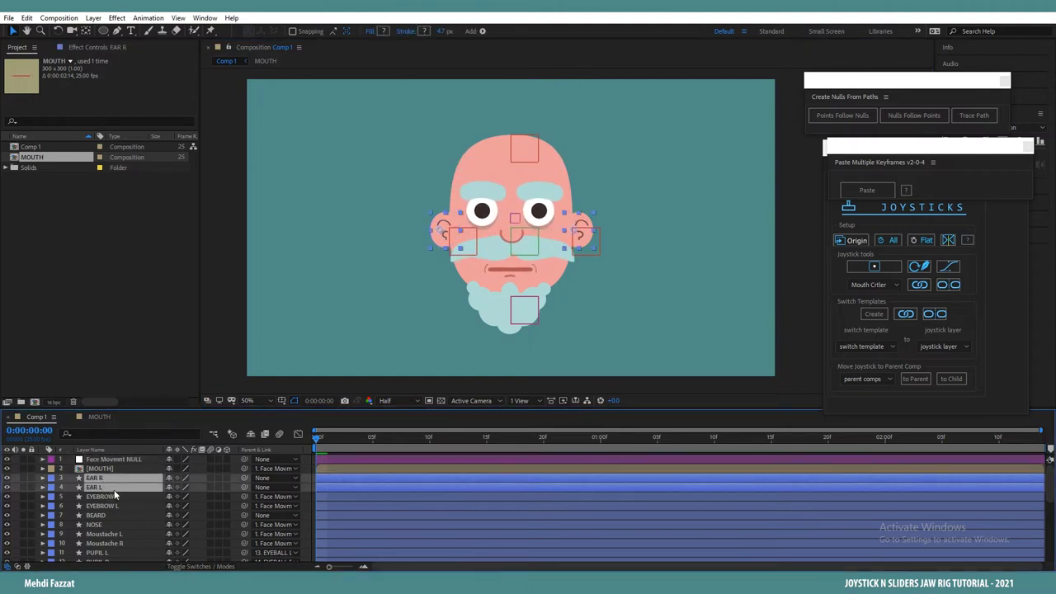
{"action": "scroll", "coordinate": [126, 561], "scroll_direction": "down", "scroll_amount": 10}
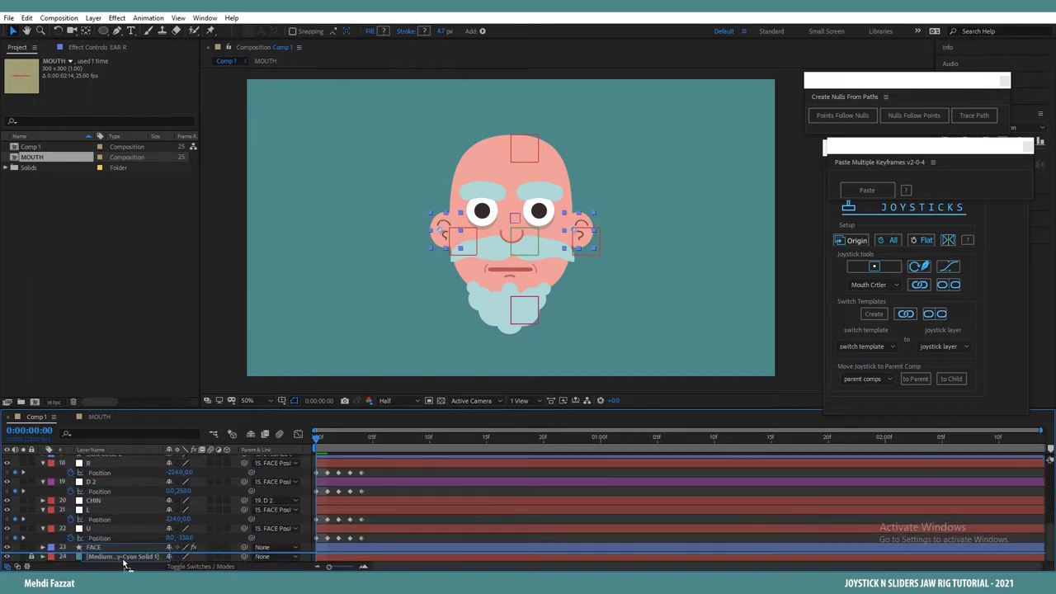
{"action": "left_click_drag", "start_coordinate": [124, 555], "coordinate": [124, 551]}
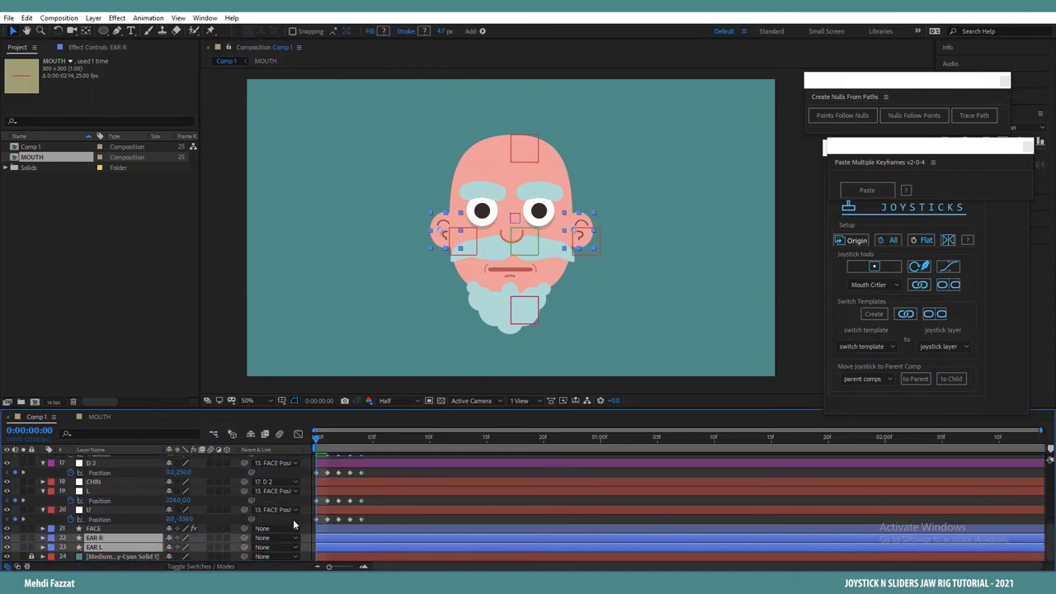
{"action": "left_click", "coordinate": [300, 525]}
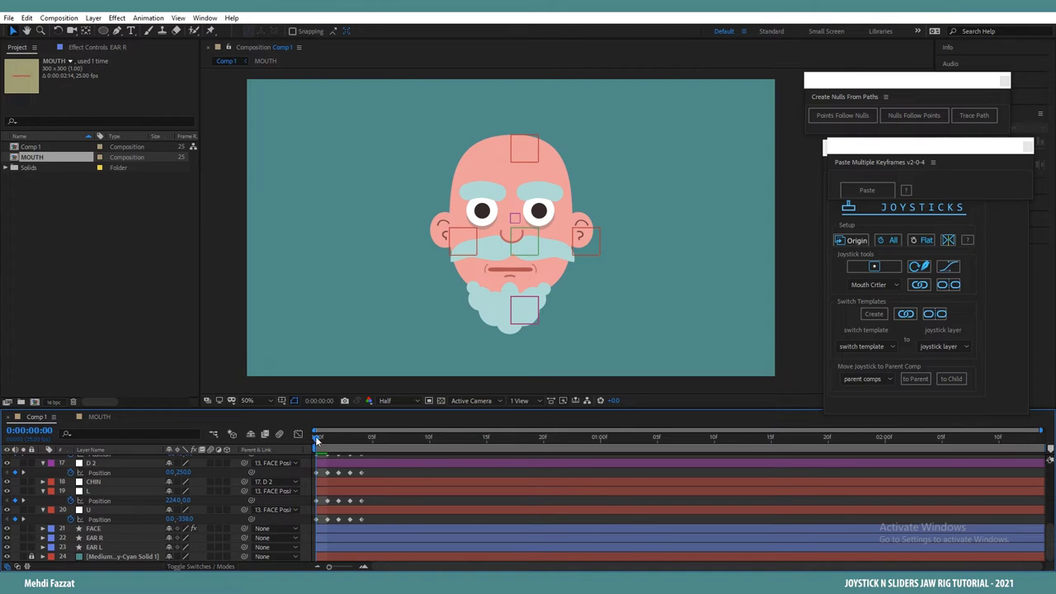
Step: Keyframe the Face Movmnt NULL's Position at frame 0, and move it horizontally to about 1030, 488 at frame 1
{"action": "left_click_drag", "start_coordinate": [323, 440], "coordinate": [304, 443]}
{"action": "scroll", "coordinate": [114, 497], "scroll_direction": "up", "scroll_amount": 10}
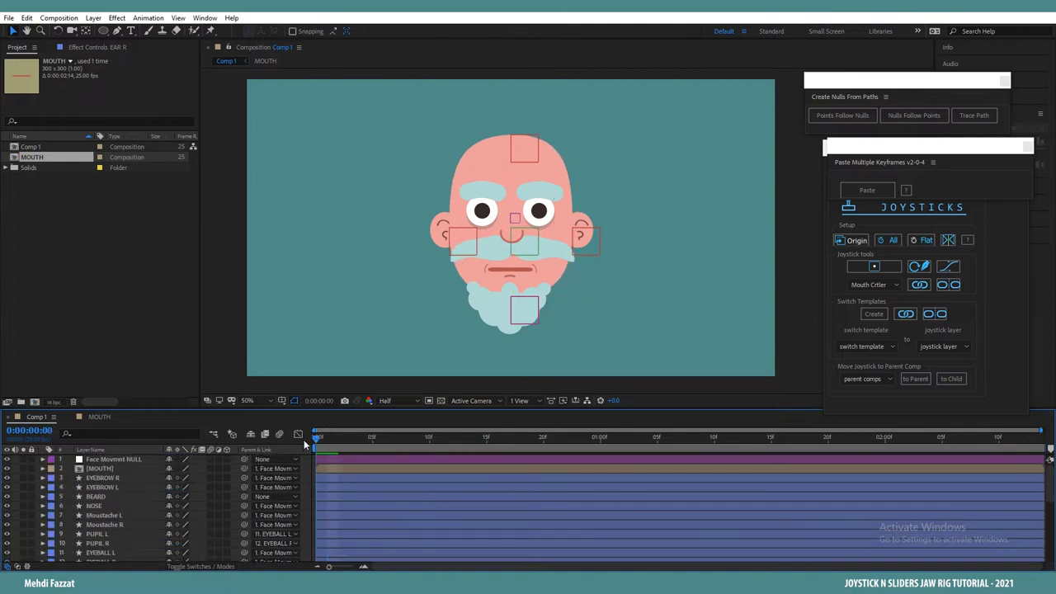
{"action": "left_click", "coordinate": [135, 461]}
{"action": "key", "text": "p"}
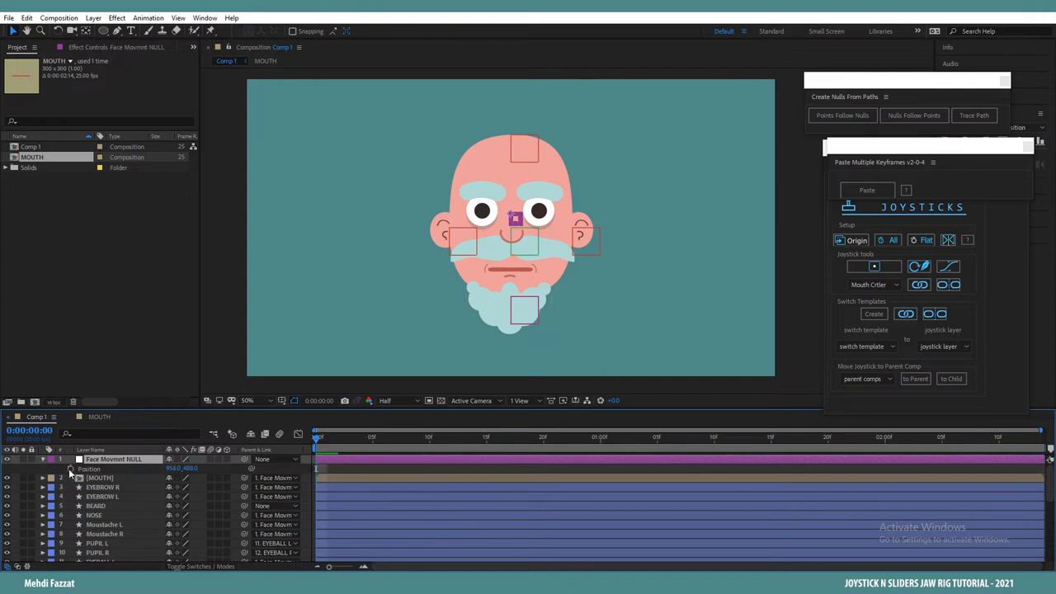
{"action": "left_click", "coordinate": [70, 468]}
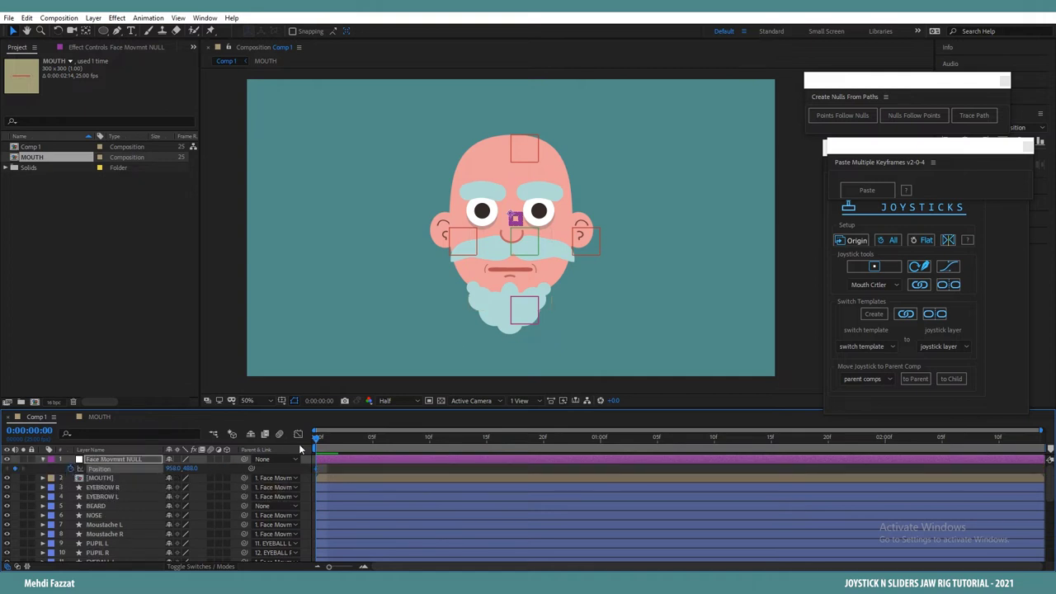
{"action": "left_click_drag", "start_coordinate": [320, 442], "coordinate": [325, 442]}
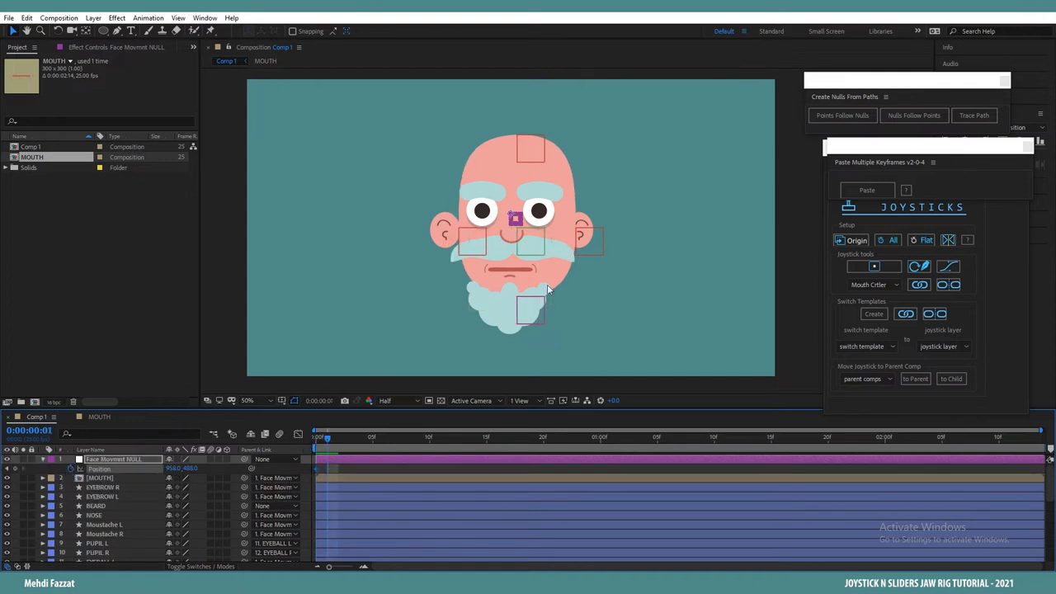
{"action": "mouse_move", "coordinate": [513, 217]}
{"action": "left_mouse_down"}
{"action": "mouse_move", "coordinate": [500, 225]}
{"action": "mouse_move", "coordinate": [532, 217]}
{"action": "left_mouse_up"}
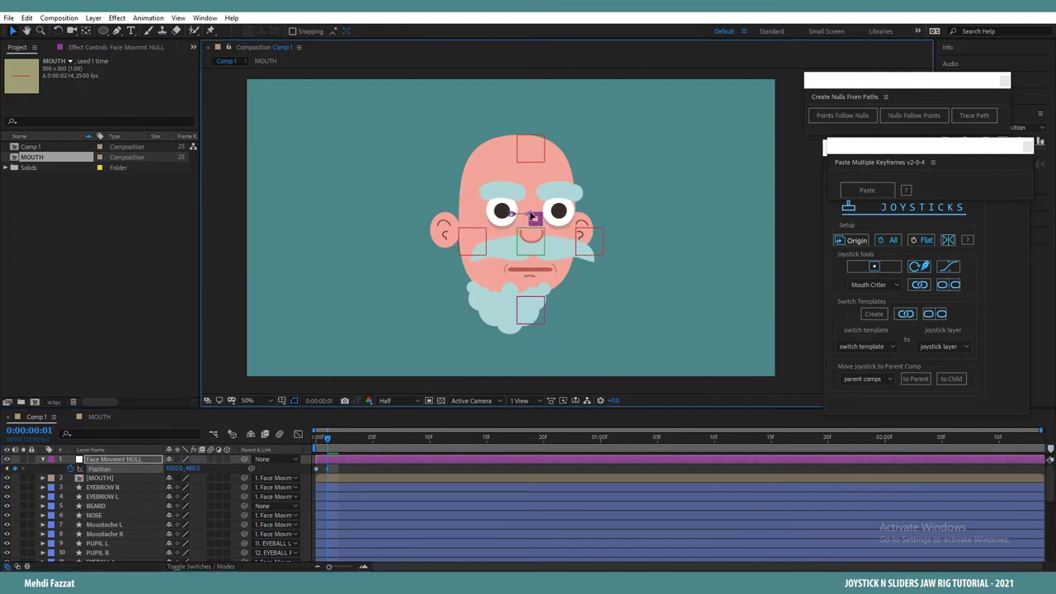
Step: Keyframe the Face Movmnt NULL at about 892, 488 on frame 2 and lowered to about 958, 558 on frame 3
{"action": "mouse_move", "coordinate": [330, 442]}
{"action": "left_mouse_down"}
{"action": "mouse_move", "coordinate": [317, 441]}
{"action": "mouse_move", "coordinate": [340, 442]}
{"action": "left_mouse_up"}
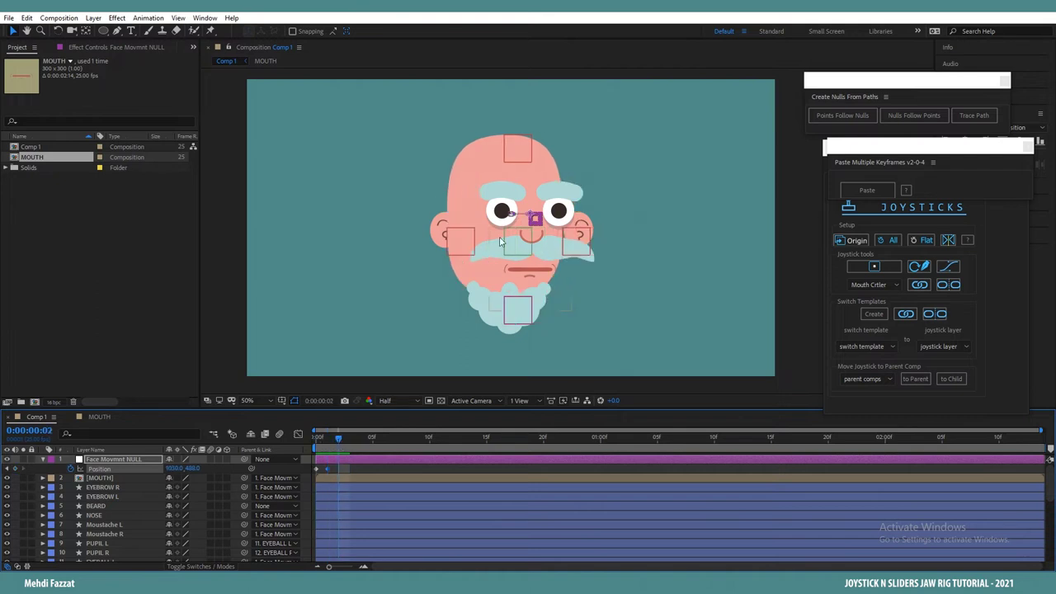
{"action": "left_click_drag", "start_coordinate": [533, 217], "coordinate": [493, 216]}
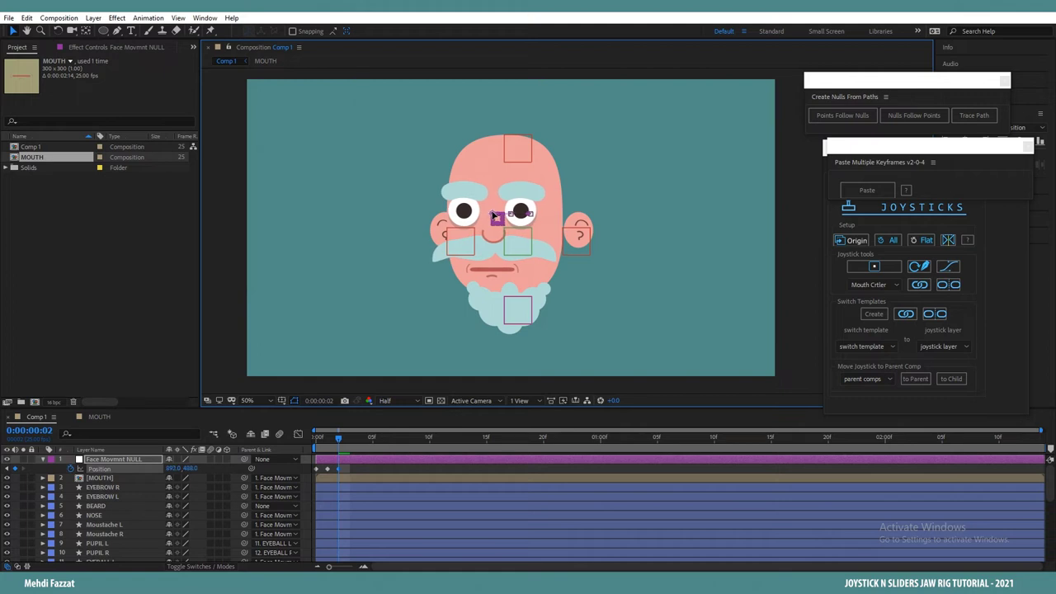
{"action": "mouse_move", "coordinate": [336, 442]}
{"action": "left_mouse_down"}
{"action": "mouse_move", "coordinate": [323, 443]}
{"action": "mouse_move", "coordinate": [350, 441]}
{"action": "left_mouse_up"}
{"action": "left_click_drag", "start_coordinate": [493, 218], "coordinate": [514, 239]}
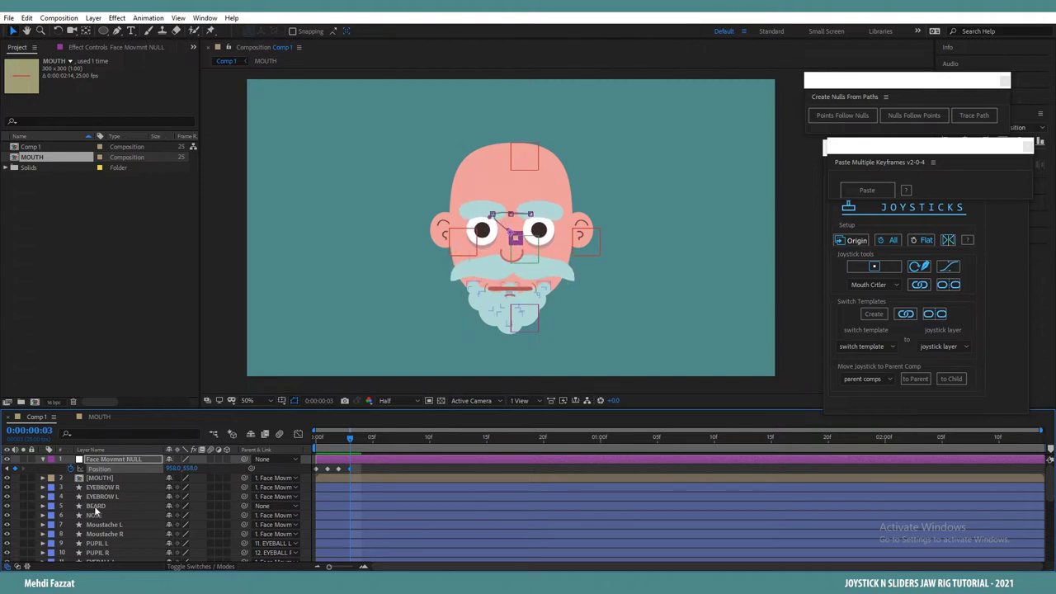
{"action": "left_click", "coordinate": [360, 441]}
{"action": "mouse_move", "coordinate": [358, 446]}
{"action": "left_mouse_down"}
{"action": "mouse_move", "coordinate": [316, 450]}
{"action": "mouse_move", "coordinate": [363, 444]}
{"action": "left_mouse_up"}
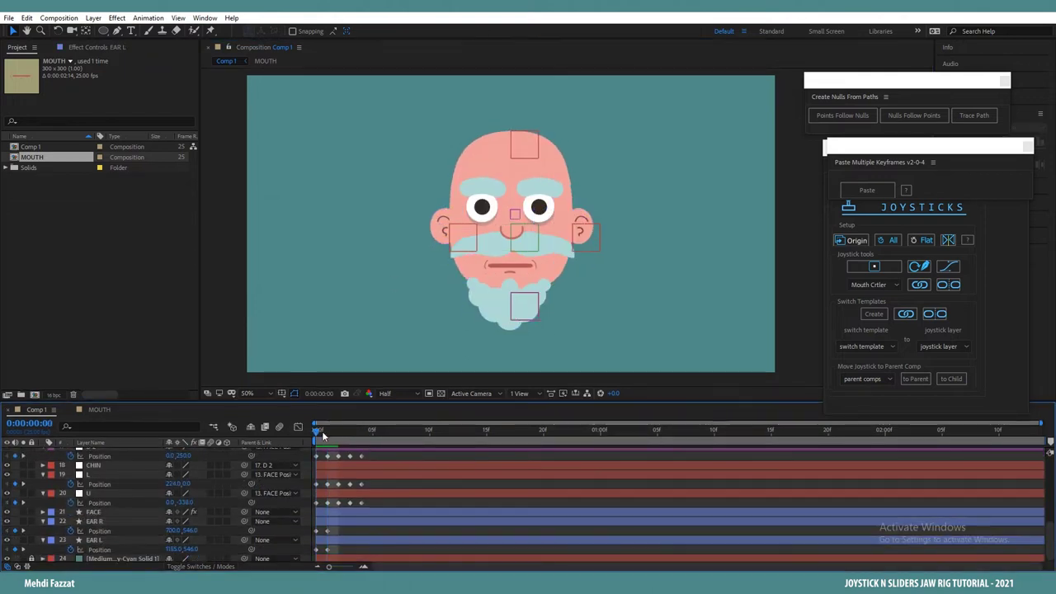
Step: Keyframe the positions of EAR L and EAR R at frames 1 and 2 to follow the sideways head turns
{"action": "left_click", "coordinate": [328, 433]}
{"action": "left_click", "coordinate": [115, 542]}
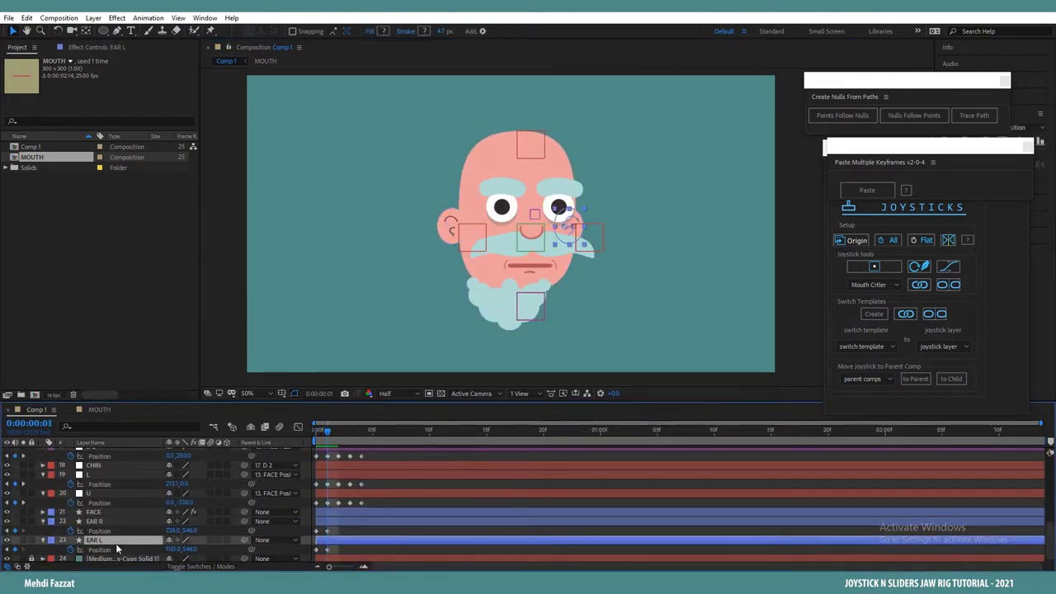
{"action": "left_click", "coordinate": [316, 435]}
{"action": "left_click", "coordinate": [338, 433]}
{"action": "left_click", "coordinate": [120, 540]}
{"action": "left_click", "coordinate": [116, 522]}
Step: Keyframe both ears slightly higher at frame 3, and lowered to Y 565 at frame 4, starting from their frame 0 positions
{"action": "left_click", "coordinate": [317, 435]}
{"action": "left_click", "coordinate": [350, 433]}
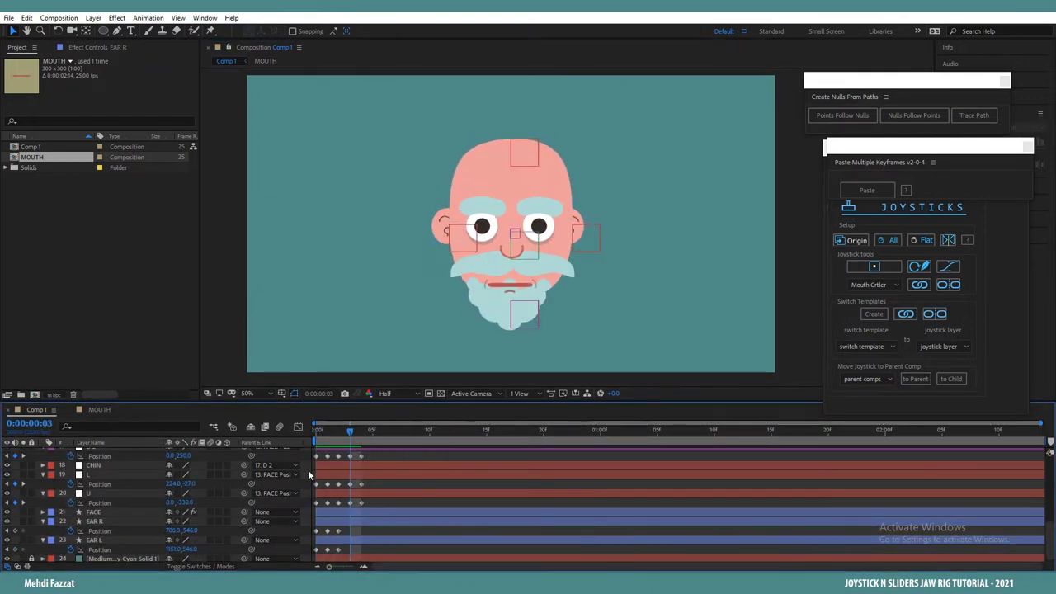
{"action": "left_click", "coordinate": [116, 539]}
{"action": "left_click", "coordinate": [116, 521], "text": "shift"}
{"action": "left_click", "coordinate": [361, 433]}
{"action": "left_click", "coordinate": [350, 434]}
{"action": "left_click", "coordinate": [361, 433]}
{"action": "left_click_drag", "start_coordinate": [320, 528], "coordinate": [278, 550]}
{"action": "key", "text": "ctrl+c"}
{"action": "key", "text": "ctrl+v"}
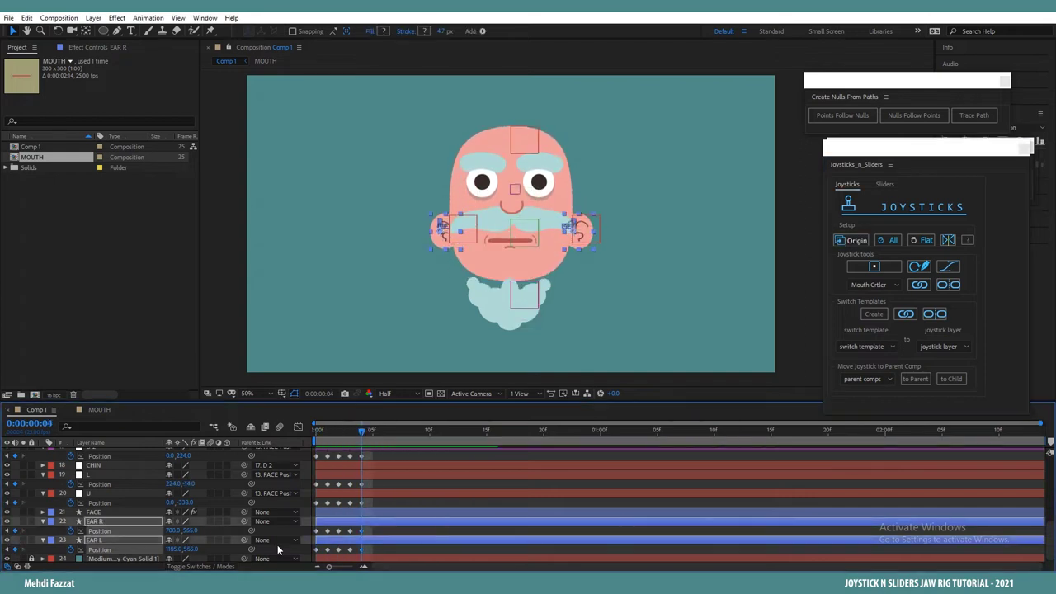
{"action": "left_click", "coordinate": [278, 550]}
{"action": "left_click_drag", "start_coordinate": [338, 429], "coordinate": [293, 424]}
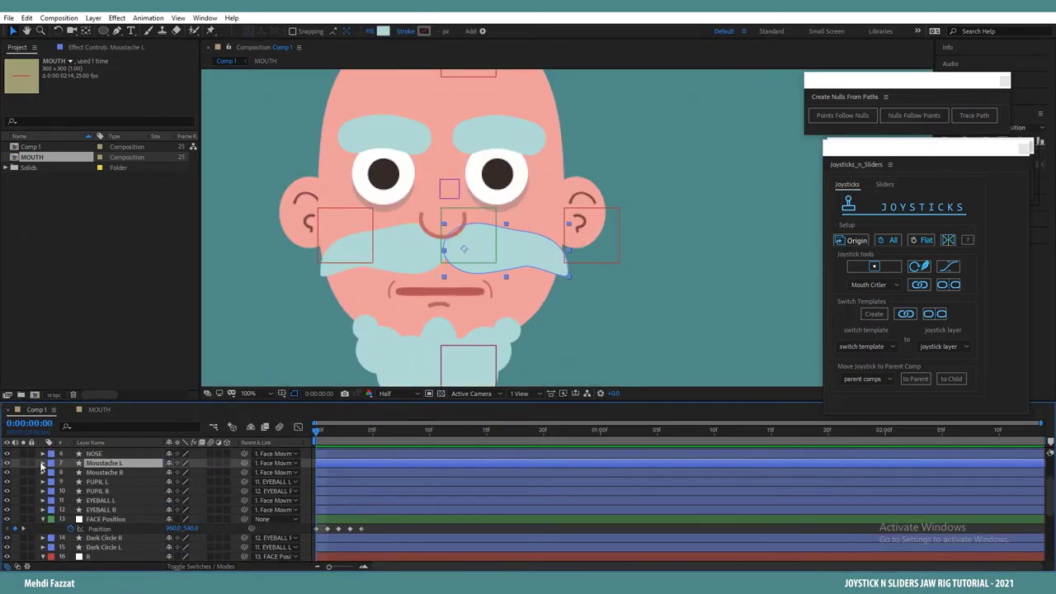
Step: Expand the Moustache L layer's properties, and convert the NOSE layer's Ellipse Path 1 to a Bezier path
{"action": "left_click", "coordinate": [42, 463]}
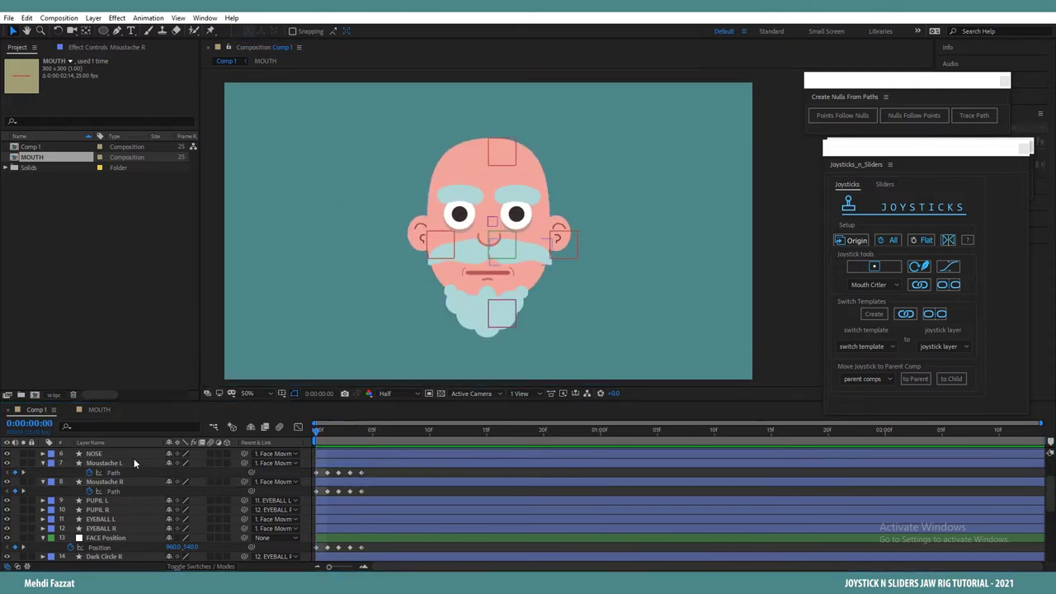
{"action": "left_click", "coordinate": [94, 455]}
{"action": "left_click", "coordinate": [42, 454]}
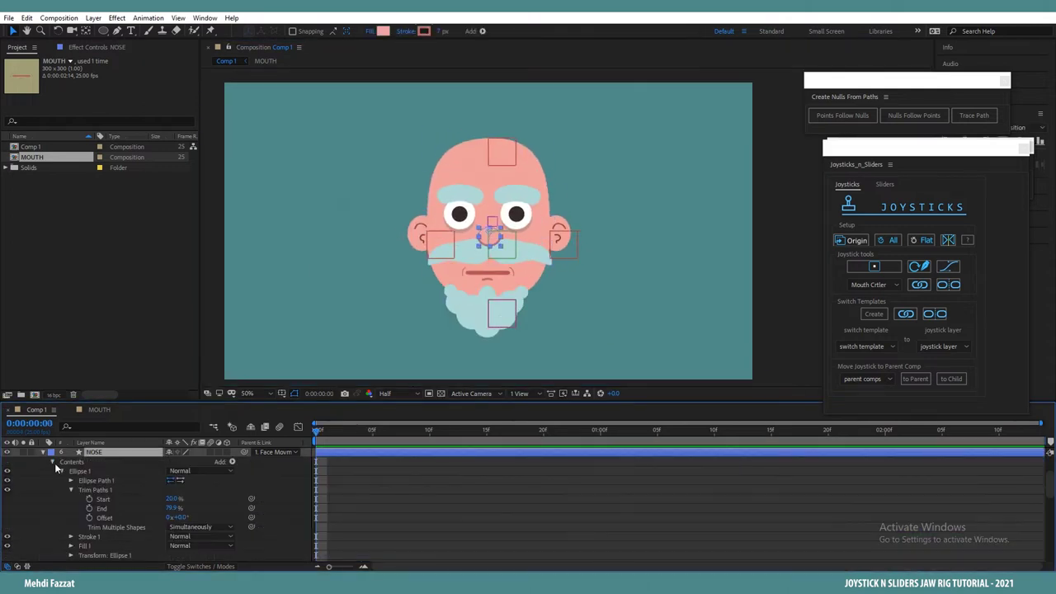
{"action": "left_click", "coordinate": [90, 483]}
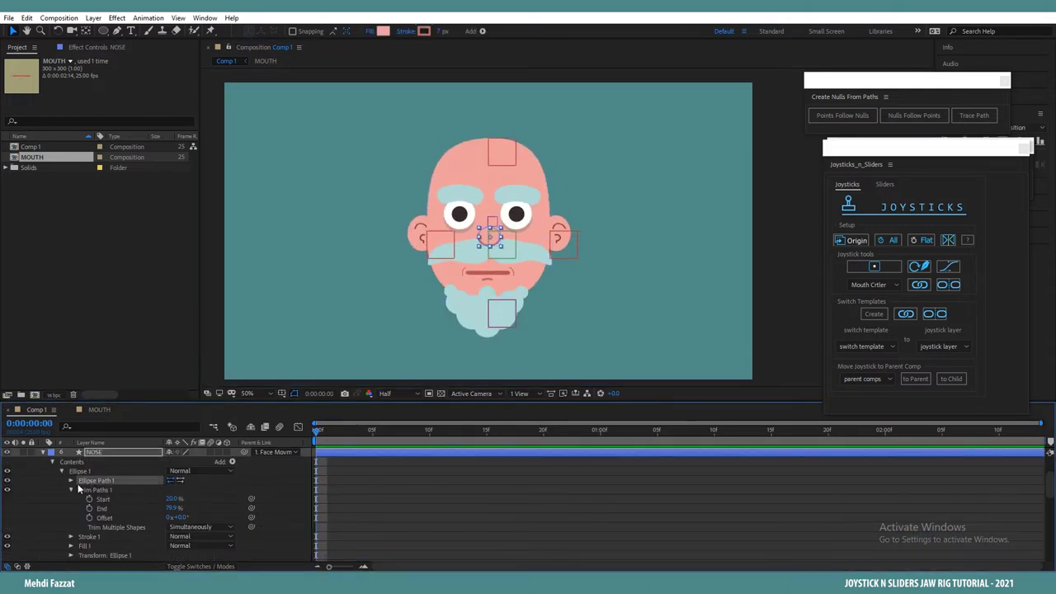
{"action": "left_click", "coordinate": [71, 480]}
{"action": "right_click", "coordinate": [75, 482]}
{"action": "left_click", "coordinate": [112, 486]}
{"action": "left_click", "coordinate": [245, 517]}
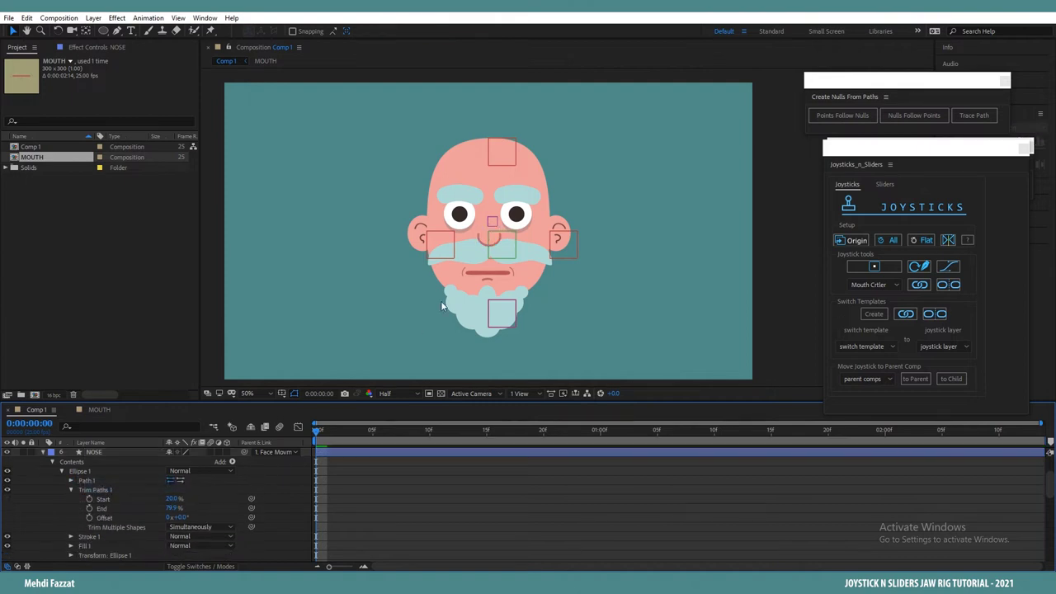
Step: Try different Trim Paths End and Start values on the nose outline
{"action": "scroll", "coordinate": [443, 304], "scroll_direction": "up", "scroll_amount": 1}
{"action": "left_click_drag", "start_coordinate": [446, 302], "coordinate": [527, 290]}
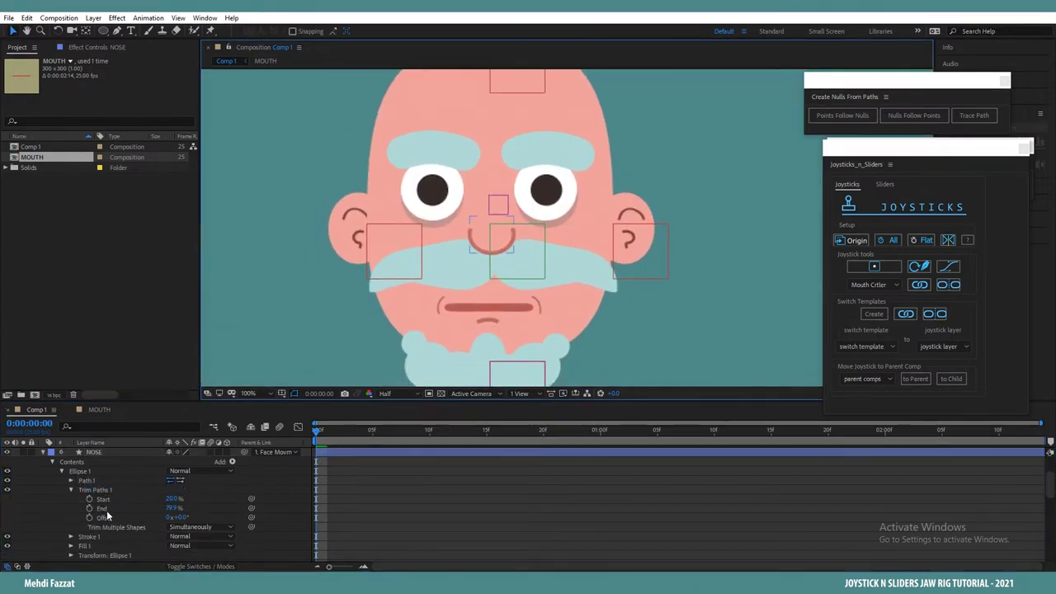
{"action": "mouse_move", "coordinate": [177, 509]}
{"action": "left_mouse_down"}
{"action": "mouse_move", "coordinate": [188, 512]}
{"action": "mouse_move", "coordinate": [177, 516]}
{"action": "left_mouse_up"}
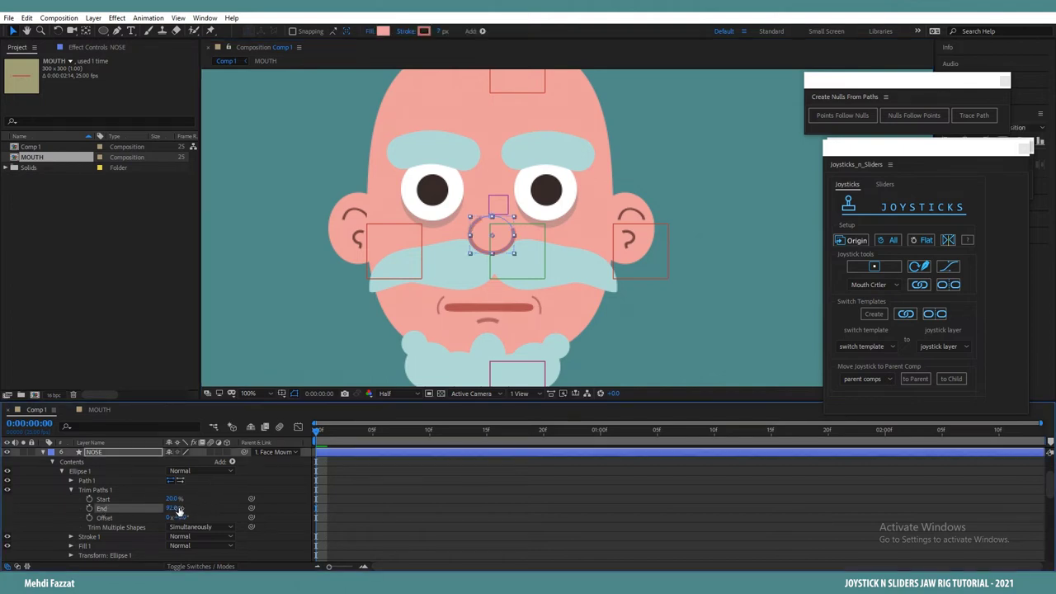
{"action": "key", "text": "ctrl+z"}
{"action": "left_click_drag", "start_coordinate": [177, 499], "coordinate": [161, 495]}
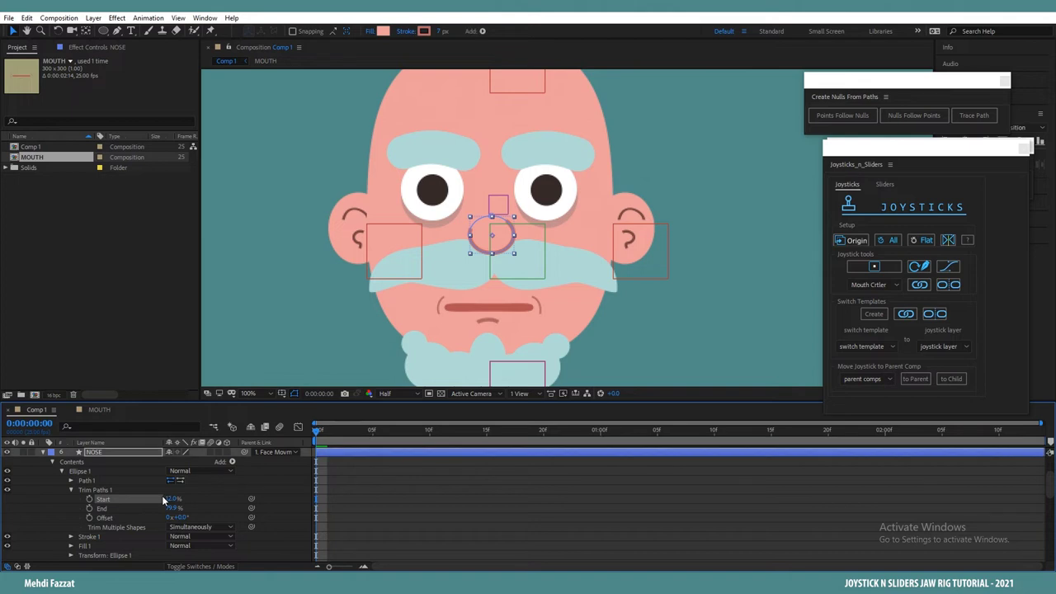
Step: Keyframe the nose's Trim Paths Start and End at frame 0, and set them to about 13% and 75.5% at frame 1
{"action": "left_click", "coordinate": [89, 499]}
{"action": "left_click", "coordinate": [89, 508]}
{"action": "key", "text": "u"}
{"action": "key", "text": "Page_Down"}
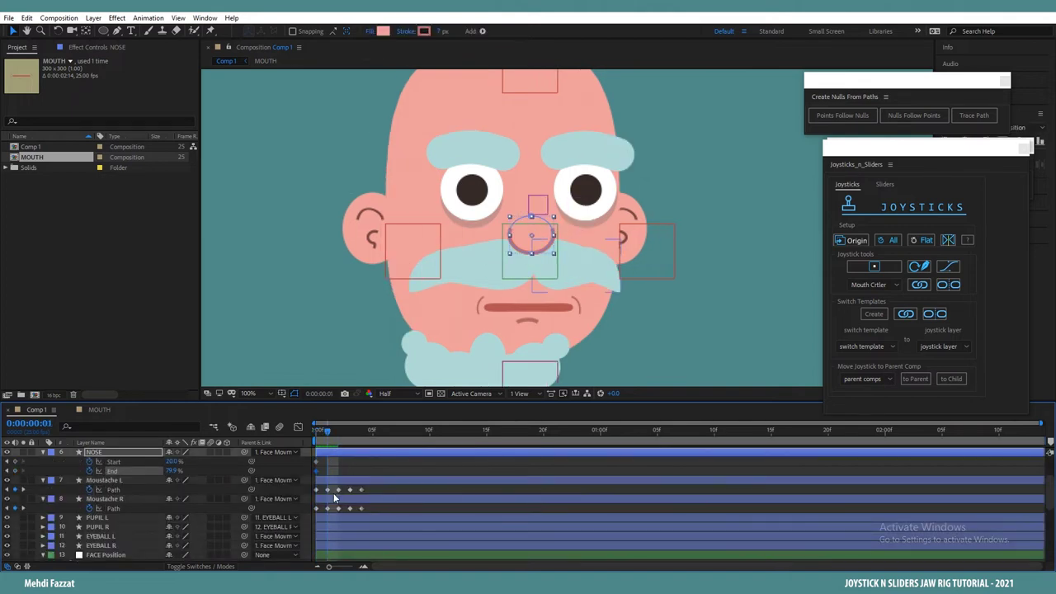
{"action": "mouse_move", "coordinate": [172, 471]}
{"action": "left_mouse_down"}
{"action": "mouse_move", "coordinate": [153, 473]}
{"action": "mouse_move", "coordinate": [178, 465]}
{"action": "left_mouse_up"}
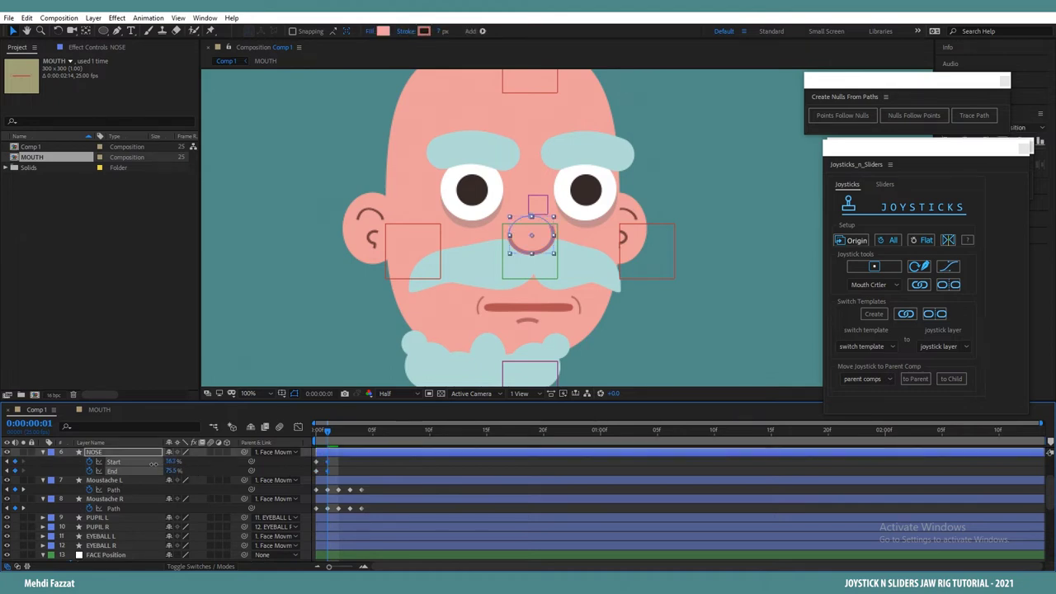
{"action": "left_click", "coordinate": [236, 467]}
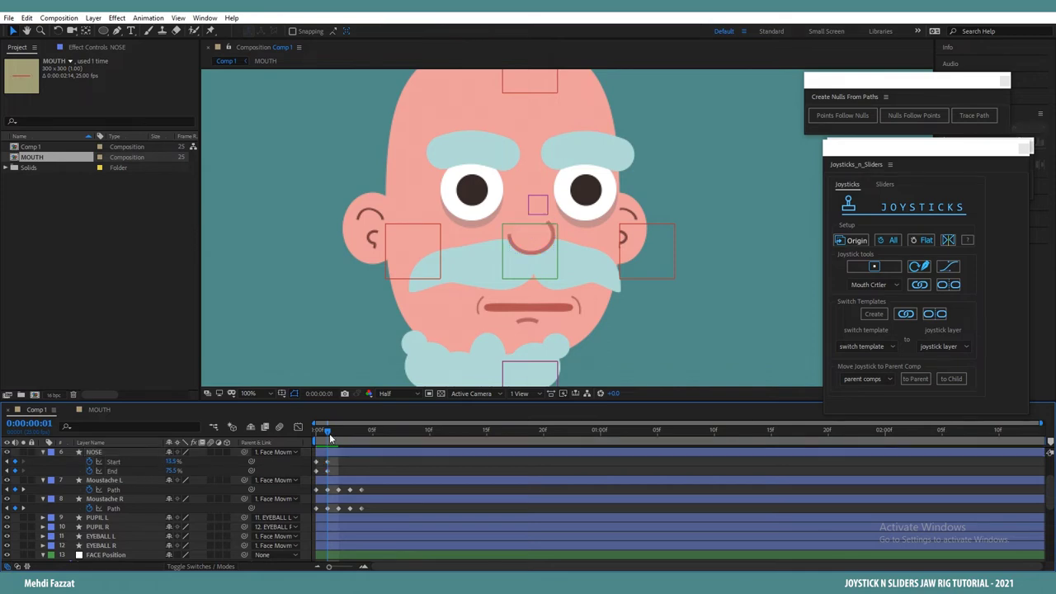
Step: At frame 2, set the nose's Trim Paths Start to about 27% and End to about 87%
{"action": "left_click_drag", "start_coordinate": [334, 437], "coordinate": [336, 438]}
{"action": "mouse_move", "coordinate": [174, 471]}
{"action": "left_mouse_down"}
{"action": "mouse_move", "coordinate": [218, 456]}
{"action": "mouse_move", "coordinate": [176, 471]}
{"action": "mouse_move", "coordinate": [213, 465]}
{"action": "left_mouse_up"}
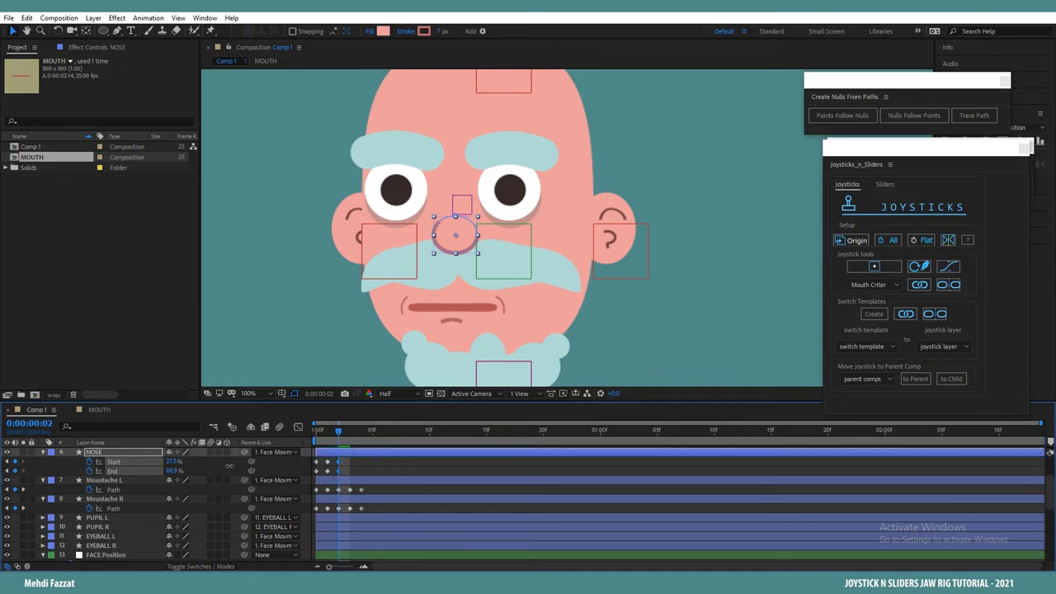
{"action": "left_click", "coordinate": [356, 466]}
Step: Copy the nose's Start and End keyframes from frame 0 to frames 3 and 4
{"action": "left_click_drag", "start_coordinate": [328, 433], "coordinate": [313, 475]}
{"action": "key", "text": "ctrl+c"}
{"action": "key", "text": "ctrl+v"}
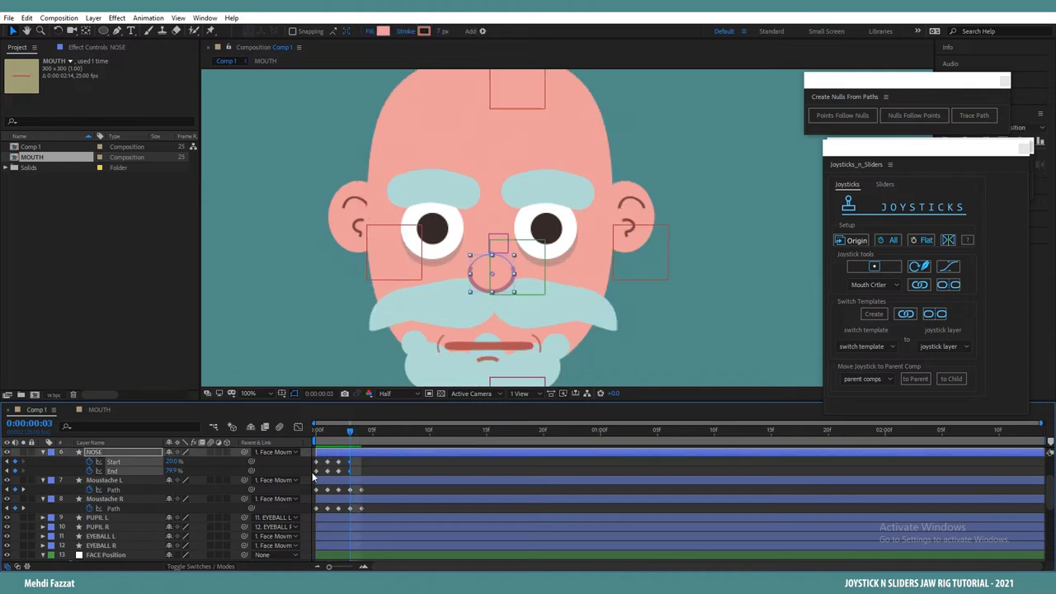
{"action": "left_click", "coordinate": [358, 432]}
{"action": "key", "text": "ctrl+v"}
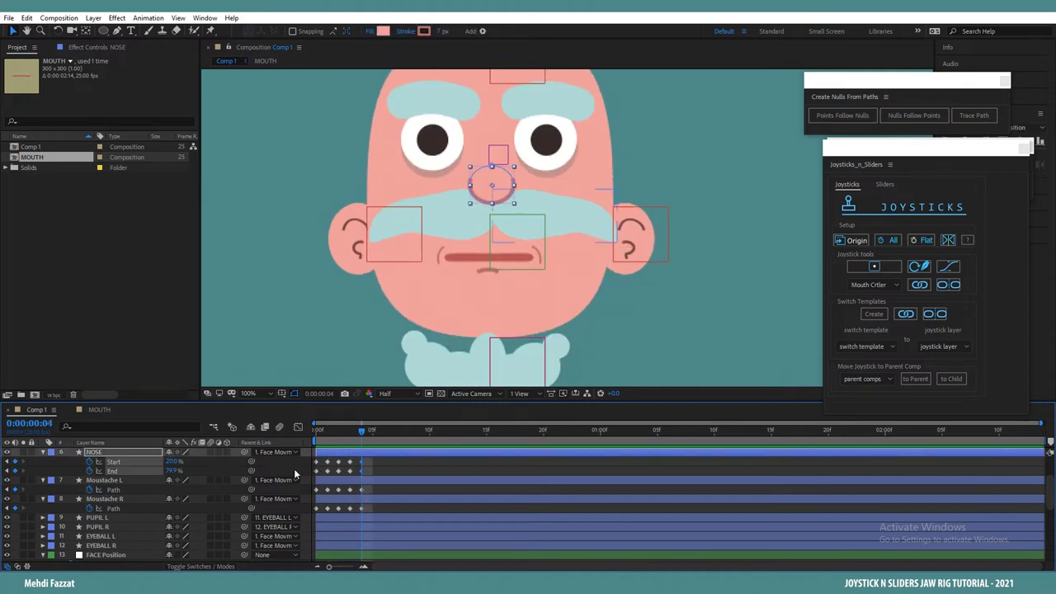
{"action": "left_click", "coordinate": [294, 469]}
Step: At frame 3, lengthen the nose outline with Trim Paths Start about 13% and a higher End value
{"action": "left_click_drag", "start_coordinate": [360, 435], "coordinate": [349, 433]}
{"action": "left_click", "coordinate": [175, 465]}
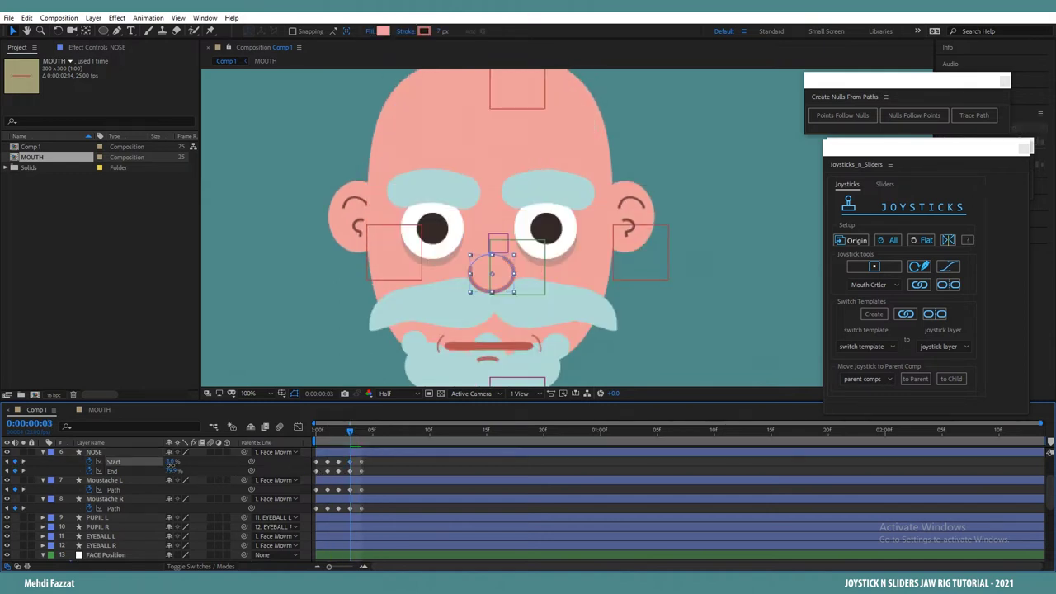
{"action": "left_click_drag", "start_coordinate": [173, 470], "coordinate": [186, 470]}
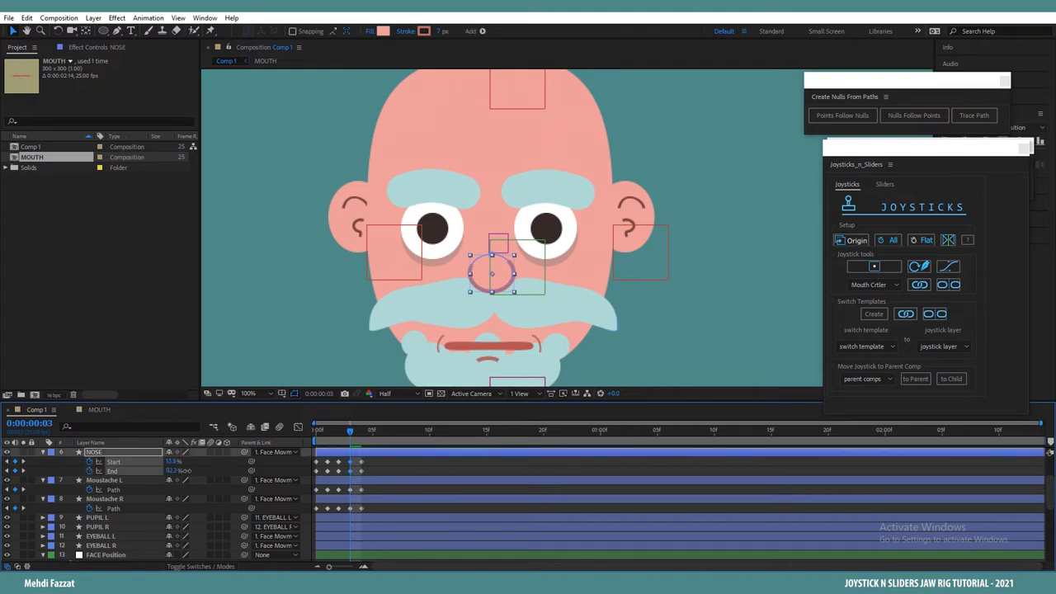
Step: At frame 4, shorten the nose outline with Trim Paths Start about 24.7% and End about 76%
{"action": "left_click_drag", "start_coordinate": [345, 432], "coordinate": [358, 429]}
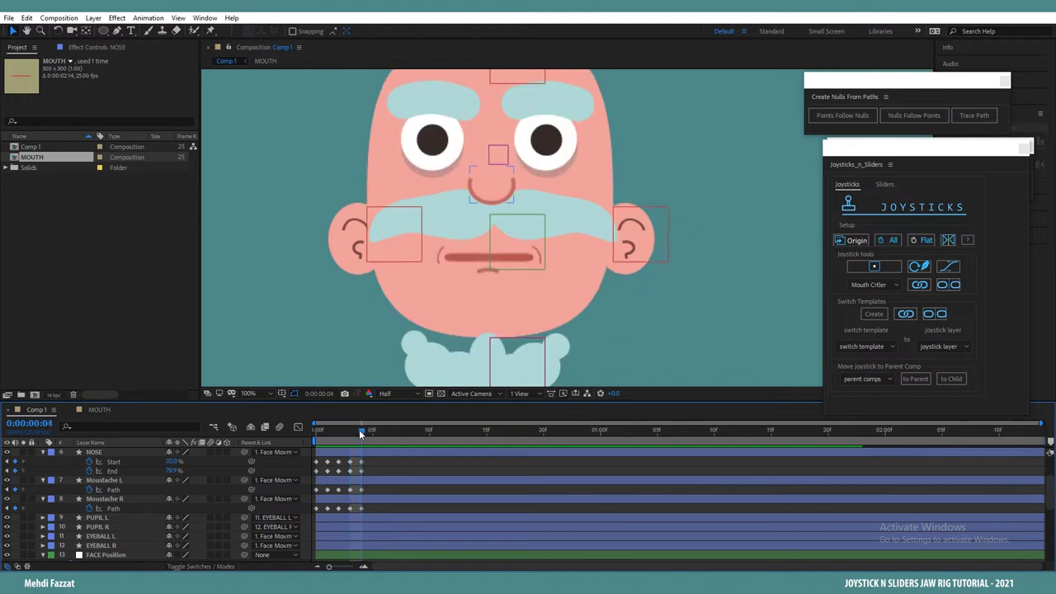
{"action": "left_click", "coordinate": [113, 462]}
{"action": "mouse_move", "coordinate": [188, 462]}
{"action": "left_mouse_down"}
{"action": "mouse_move", "coordinate": [203, 462]}
{"action": "mouse_move", "coordinate": [179, 472]}
{"action": "left_mouse_up"}
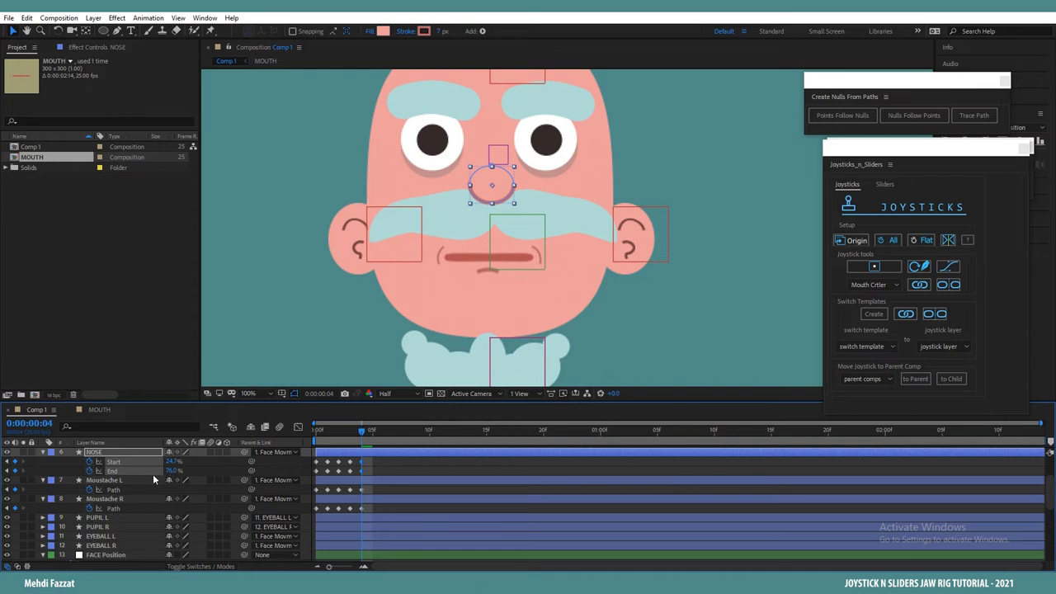
{"action": "left_click", "coordinate": [270, 470]}
{"action": "mouse_move", "coordinate": [349, 431]}
{"action": "left_mouse_down"}
{"action": "mouse_move", "coordinate": [313, 435]}
{"action": "mouse_move", "coordinate": [336, 434]}
{"action": "left_mouse_up"}
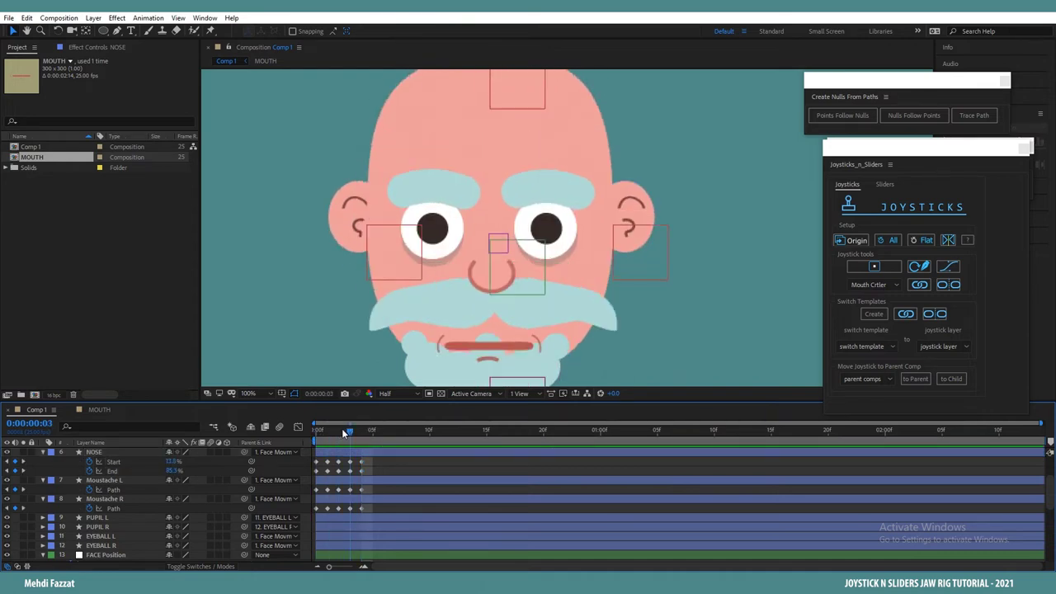
{"action": "key", "text": "u"}
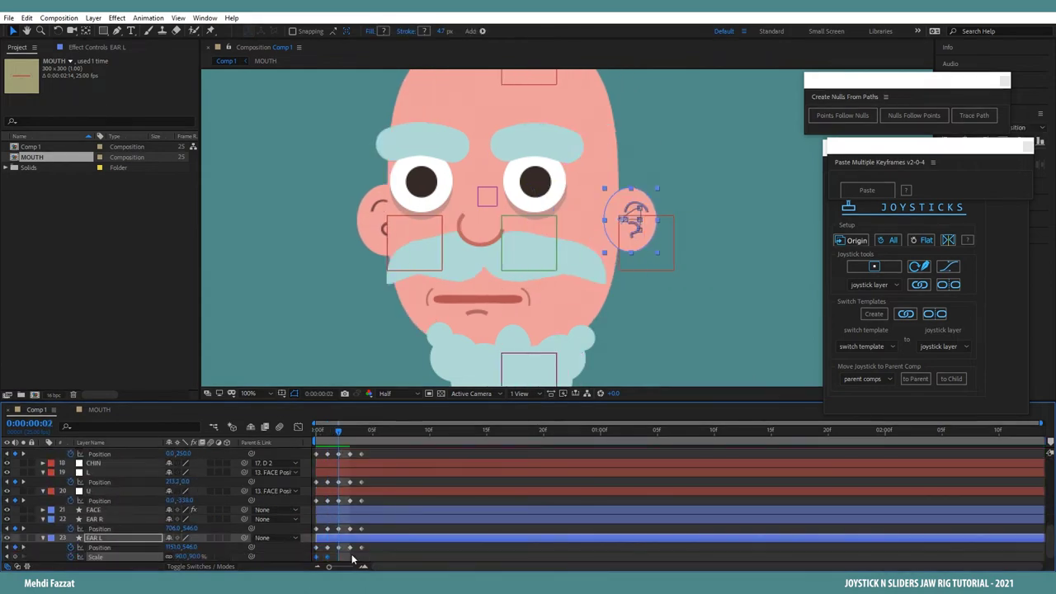
Step: Keyframe the Scale of both ears, with EAR L at 100% and EAR R at 90% on frame 2
{"action": "left_click", "coordinate": [24, 556]}
{"action": "scroll", "coordinate": [23, 559], "scroll_direction": "down", "scroll_amount": 1}
{"action": "left_click", "coordinate": [7, 546]}
{"action": "left_click", "coordinate": [330, 510]}
{"action": "key", "text": "alt+shift+s"}
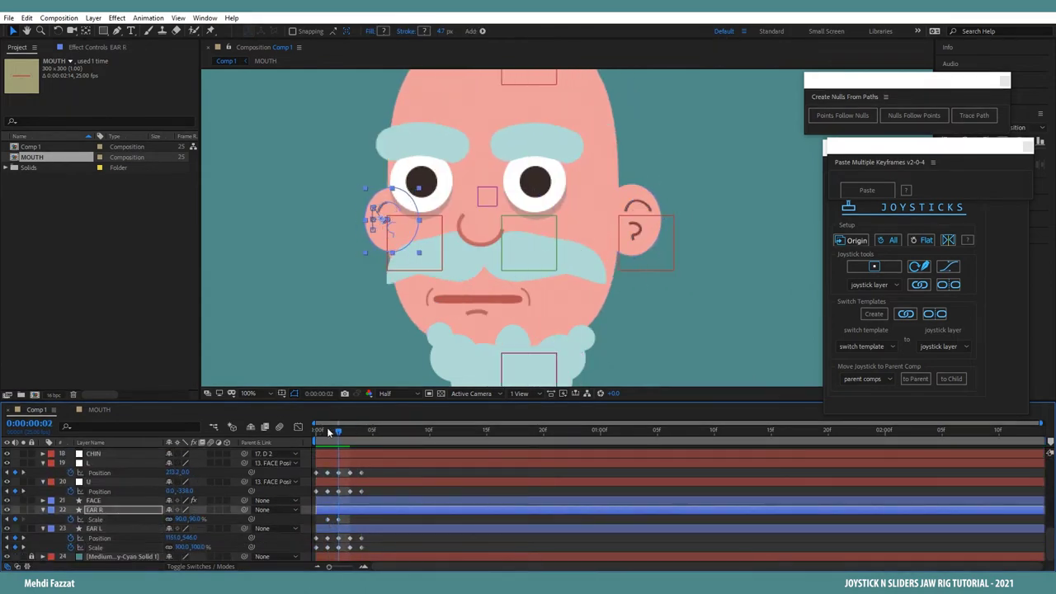
Step: Preview the head motion and examine the BEARD layer's individual ellipse shapes
{"action": "key", "text": "space"}
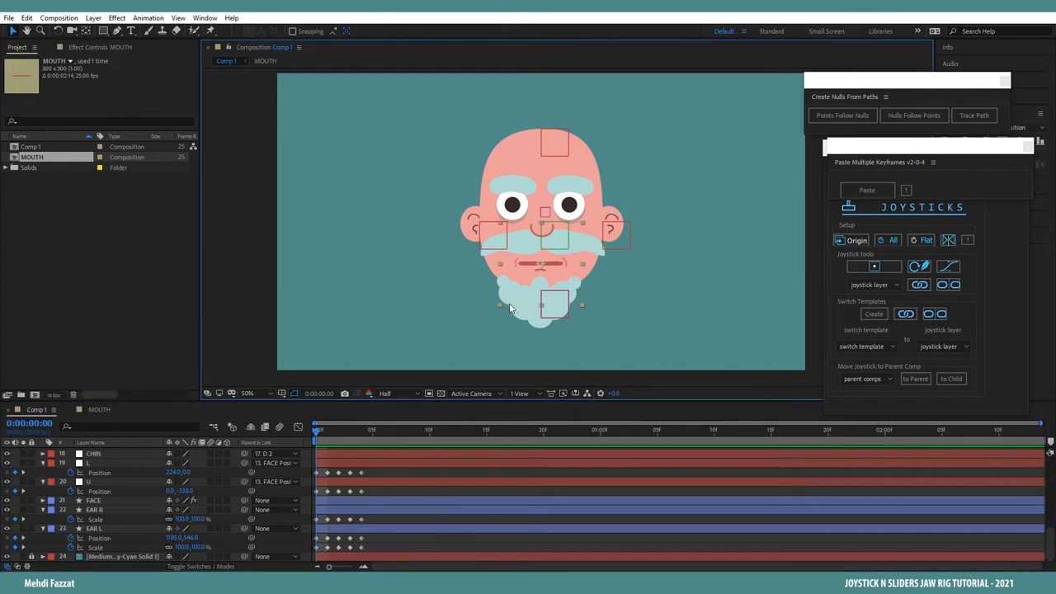
{"action": "left_click", "coordinate": [530, 319]}
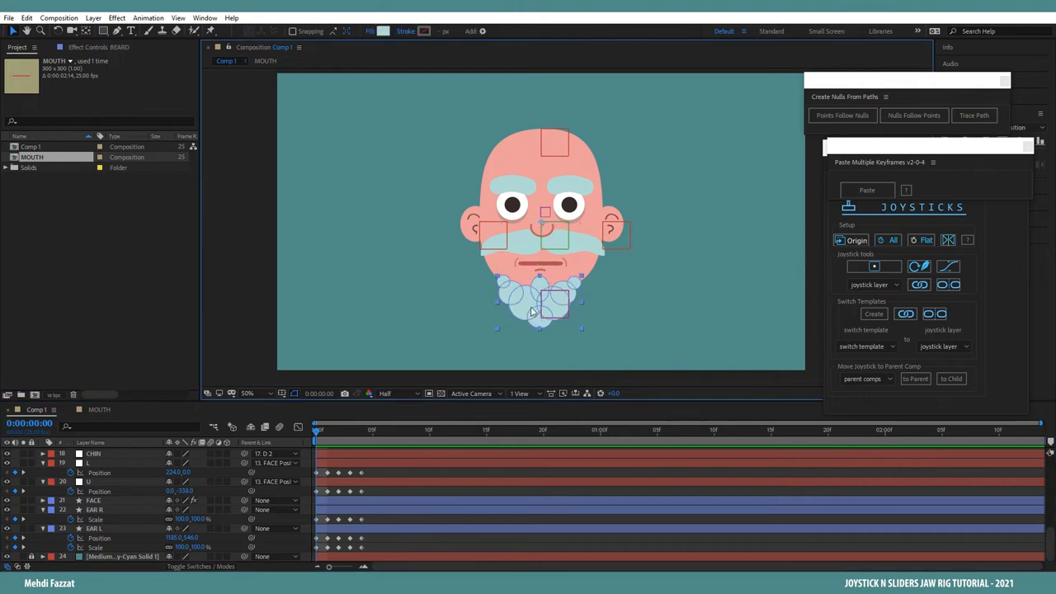
{"action": "scroll", "coordinate": [532, 311], "scroll_direction": "up", "scroll_amount": 1}
{"action": "left_click_drag", "start_coordinate": [533, 311], "coordinate": [512, 257]}
{"action": "scroll", "coordinate": [58, 487], "scroll_direction": "up", "scroll_amount": 5}
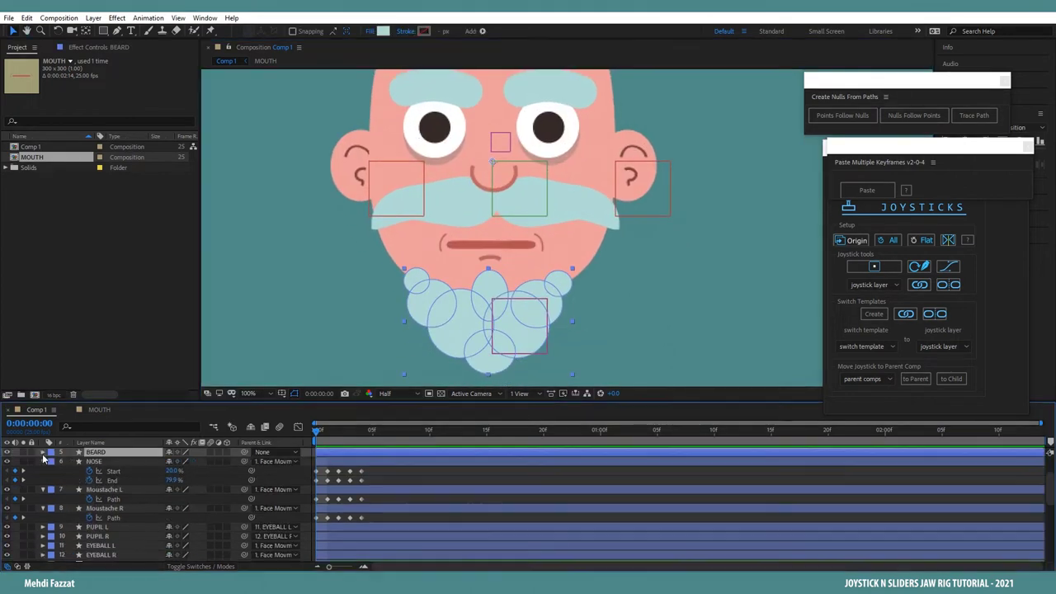
{"action": "left_click", "coordinate": [43, 453]}
{"action": "left_click", "coordinate": [53, 470]}
{"action": "left_click", "coordinate": [53, 471]}
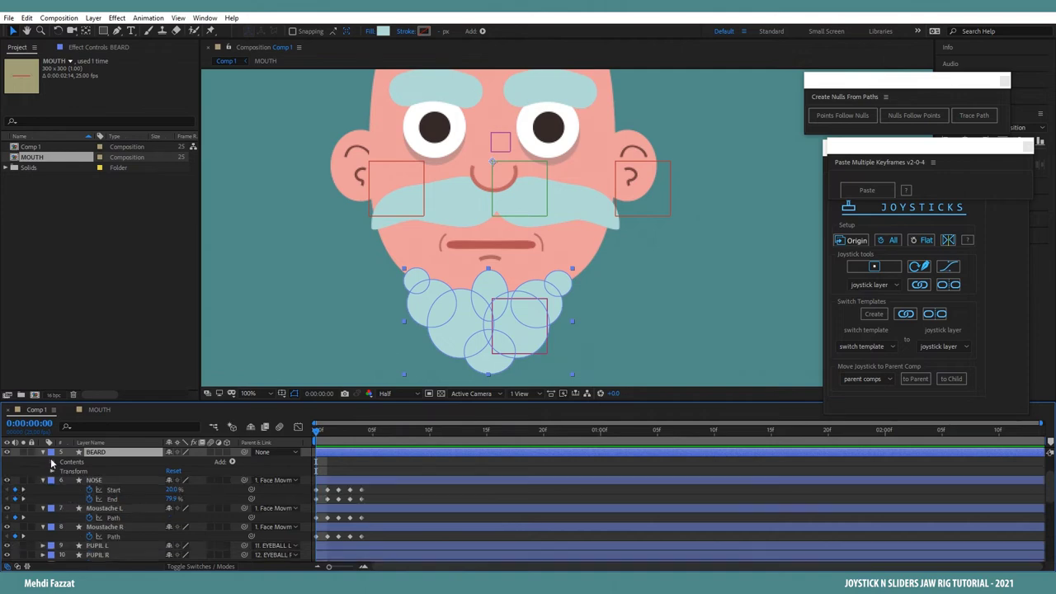
{"action": "left_click", "coordinate": [53, 462]}
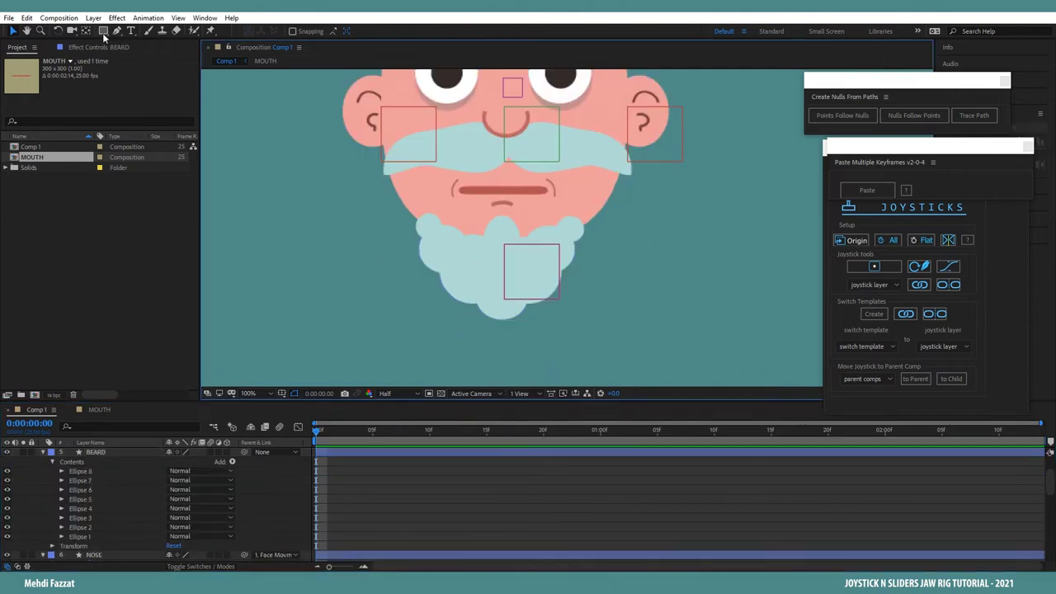
Step: Trace the beard's scalloped outline with the Pen tool as one closed shape on a new layer
{"action": "left_click", "coordinate": [117, 31]}
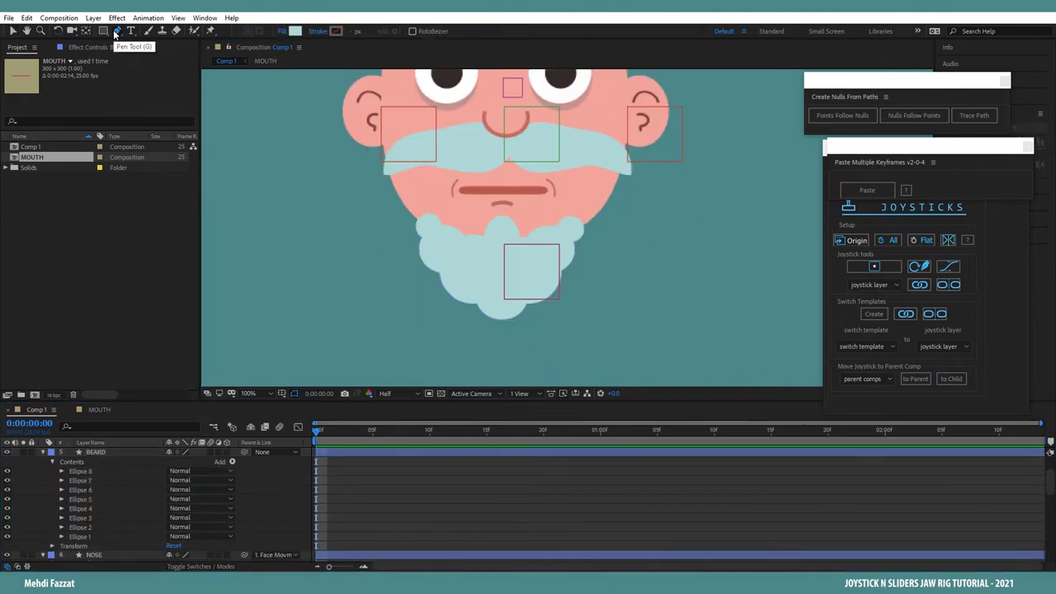
{"action": "key", "text": "period"}
{"action": "left_click_drag", "start_coordinate": [446, 260], "coordinate": [512, 214]}
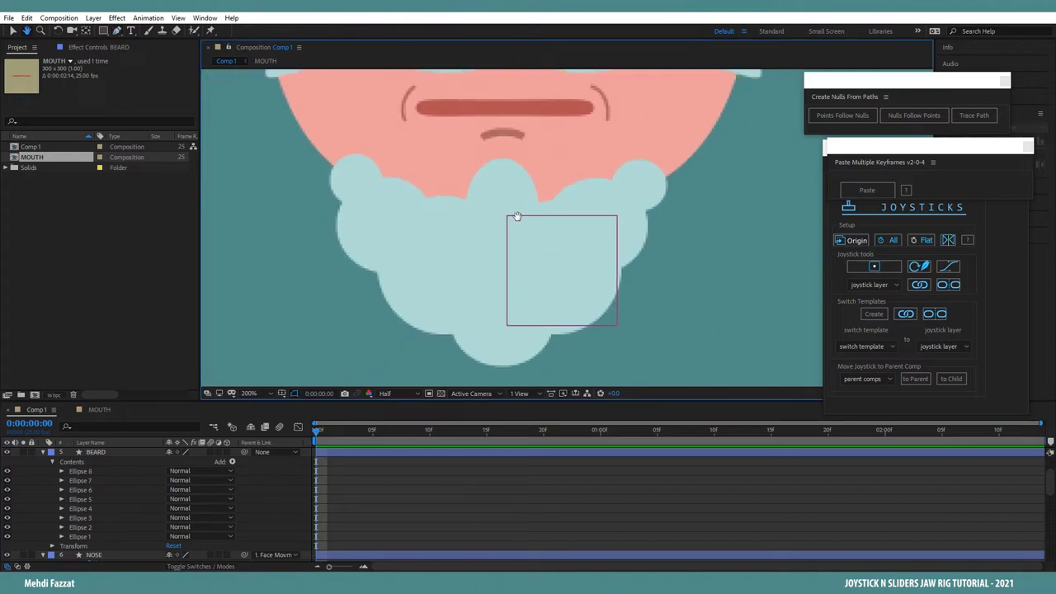
{"action": "left_click", "coordinate": [381, 174]}
{"action": "left_click_drag", "start_coordinate": [354, 151], "coordinate": [325, 151]}
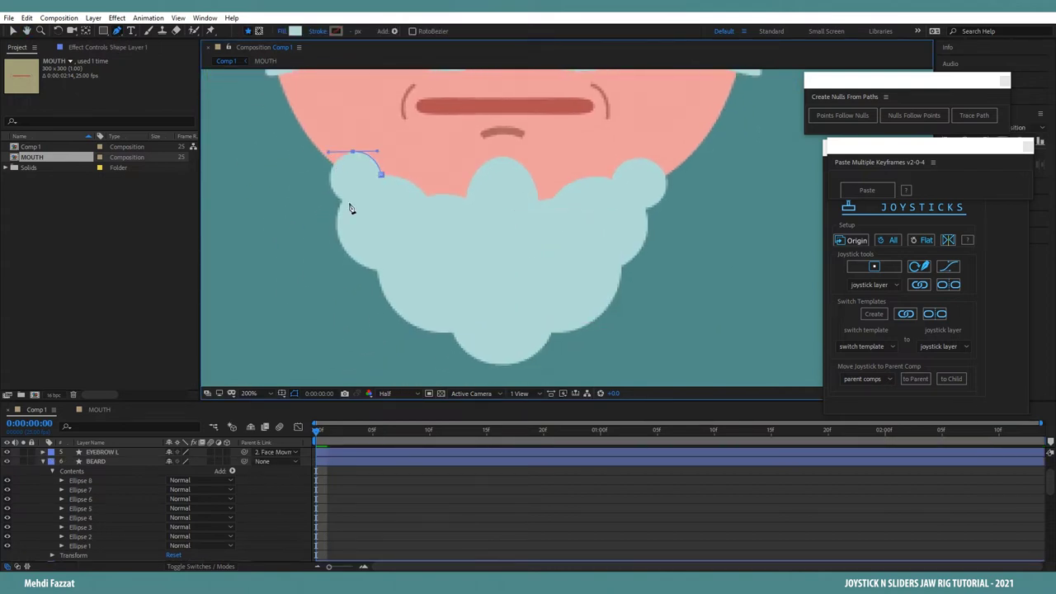
{"action": "left_click", "coordinate": [341, 203]}
{"action": "left_click_drag", "start_coordinate": [379, 271], "coordinate": [423, 281]}
{"action": "left_click_drag", "start_coordinate": [453, 333], "coordinate": [602, 279]}
{"action": "left_click_drag", "start_coordinate": [620, 265], "coordinate": [610, 217]}
{"action": "left_click_drag", "start_coordinate": [645, 210], "coordinate": [664, 170]}
{"action": "left_click_drag", "start_coordinate": [613, 181], "coordinate": [593, 219]}
{"action": "left_click", "coordinate": [551, 199]}
{"action": "left_click", "coordinate": [532, 201]}
{"action": "left_click", "coordinate": [519, 162]}
{"action": "left_click", "coordinate": [487, 160]}
{"action": "left_click", "coordinate": [476, 203]}
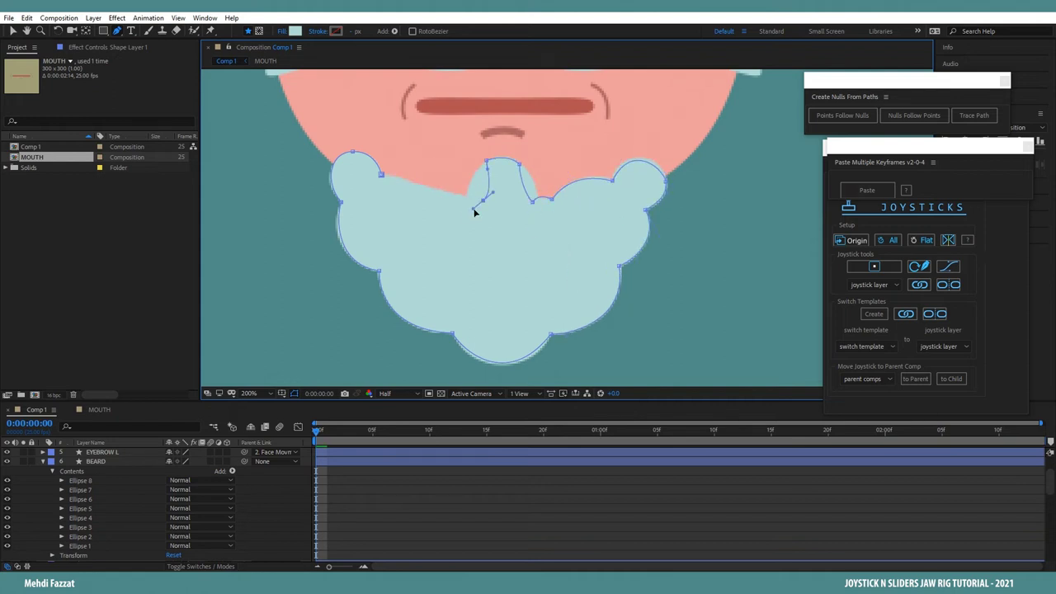
{"action": "left_click", "coordinate": [468, 200]}
{"action": "left_click_drag", "start_coordinate": [427, 196], "coordinate": [418, 206]}
{"action": "left_click", "coordinate": [381, 174]}
{"action": "key", "text": "comma"}
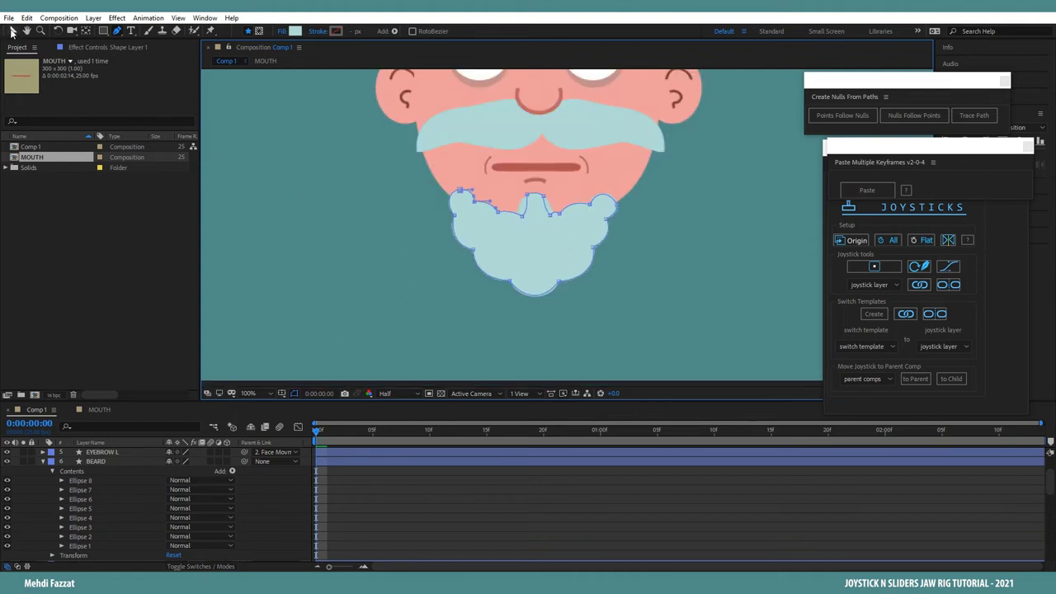
Step: Delete the original BEARD layer made of ellipses
{"action": "left_click", "coordinate": [12, 31]}
{"action": "left_click", "coordinate": [98, 462]}
{"action": "key", "text": "Return"}
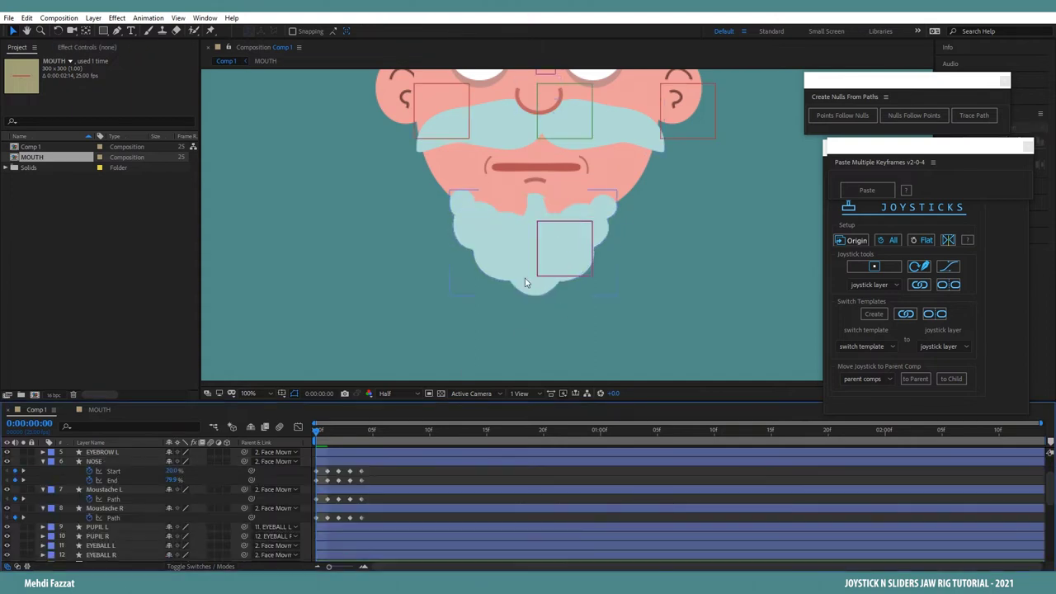
Step: Rename the newly traced shape layer as BEARD
{"action": "scroll", "coordinate": [124, 487], "scroll_direction": "up", "scroll_amount": 3}
{"action": "left_click", "coordinate": [94, 454]}
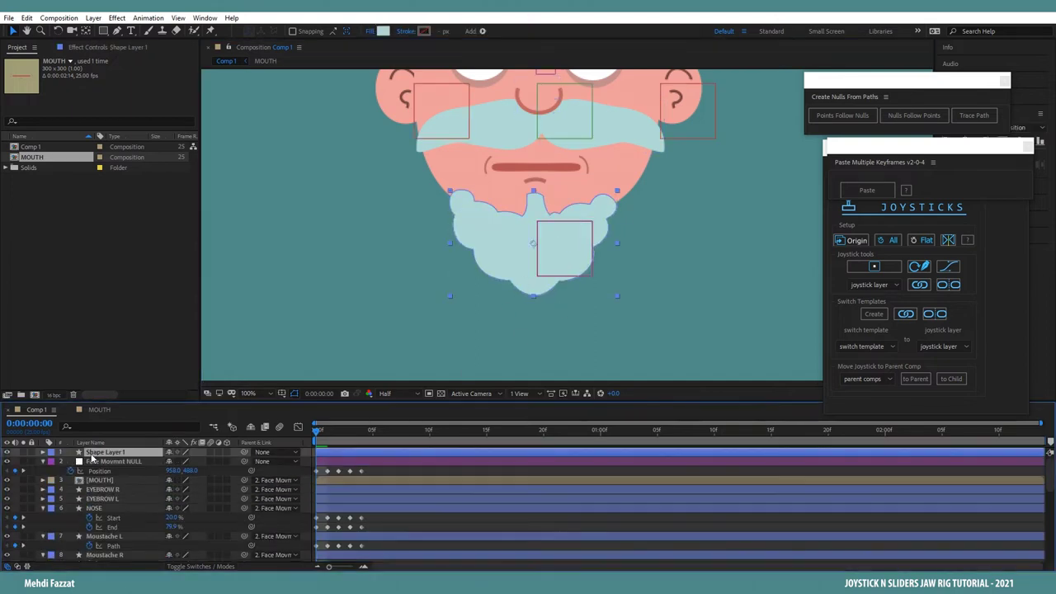
{"action": "key", "text": "Return"}
{"action": "type", "text": "BEARD"}
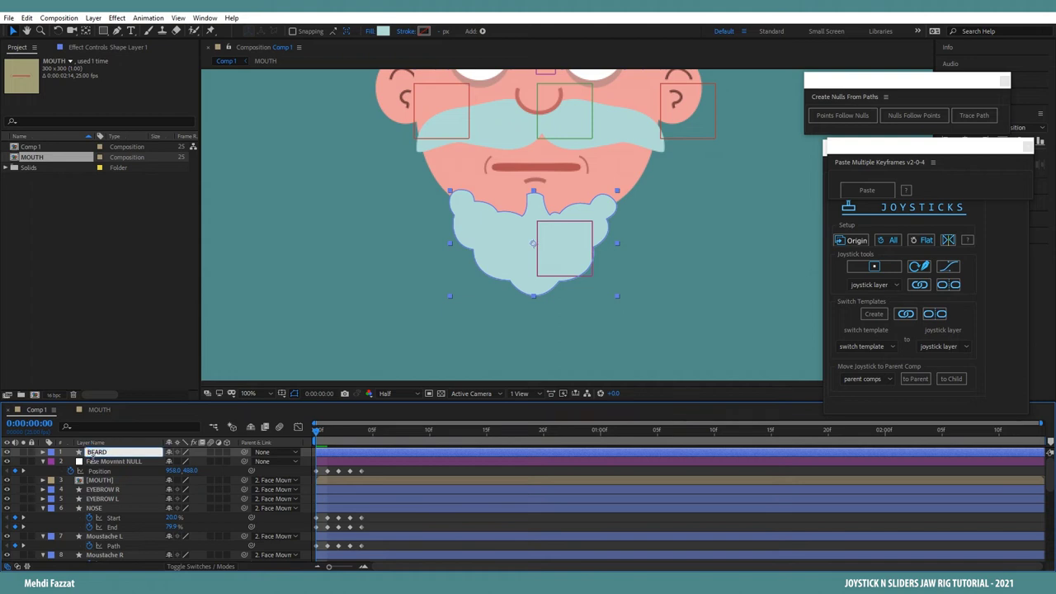
{"action": "key", "text": "Return"}
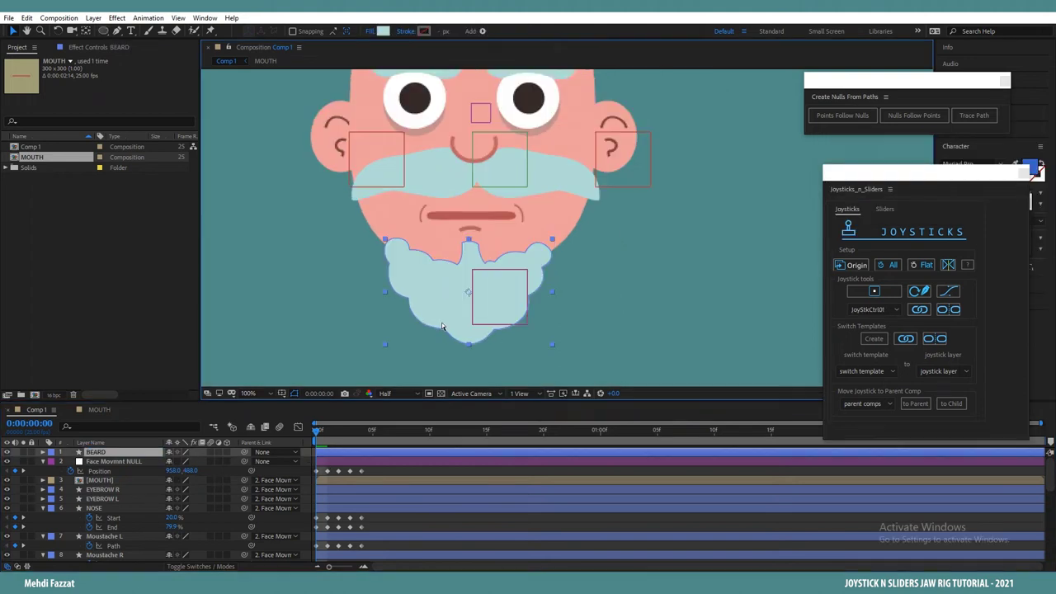
Step: Cut the BEARD layer out of Comp 1 and create a new 500 × 500 px composition
{"action": "key", "text": "Delete"}
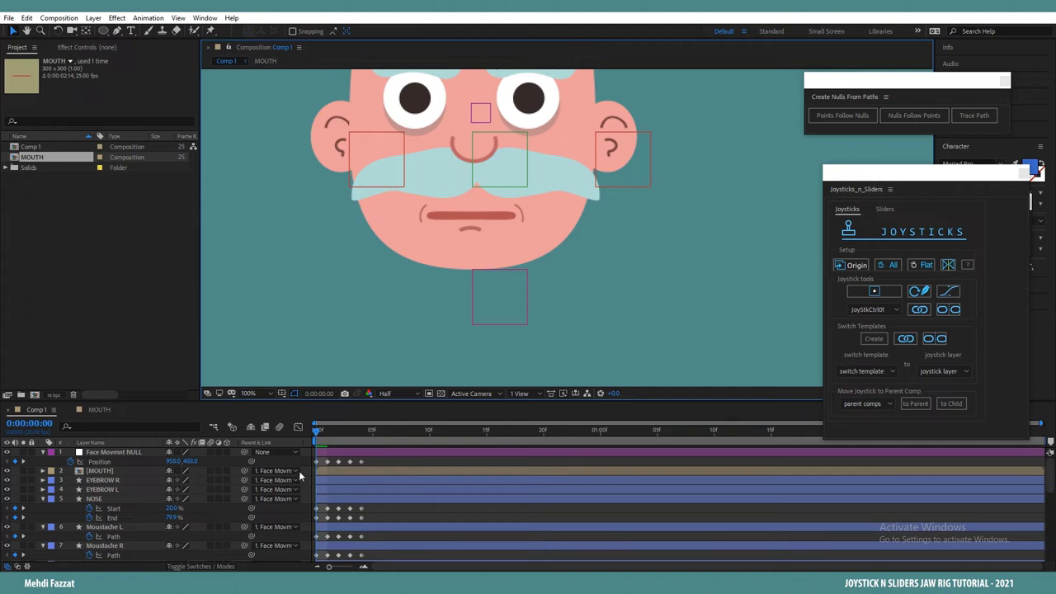
{"action": "key", "text": "ctrl+n"}
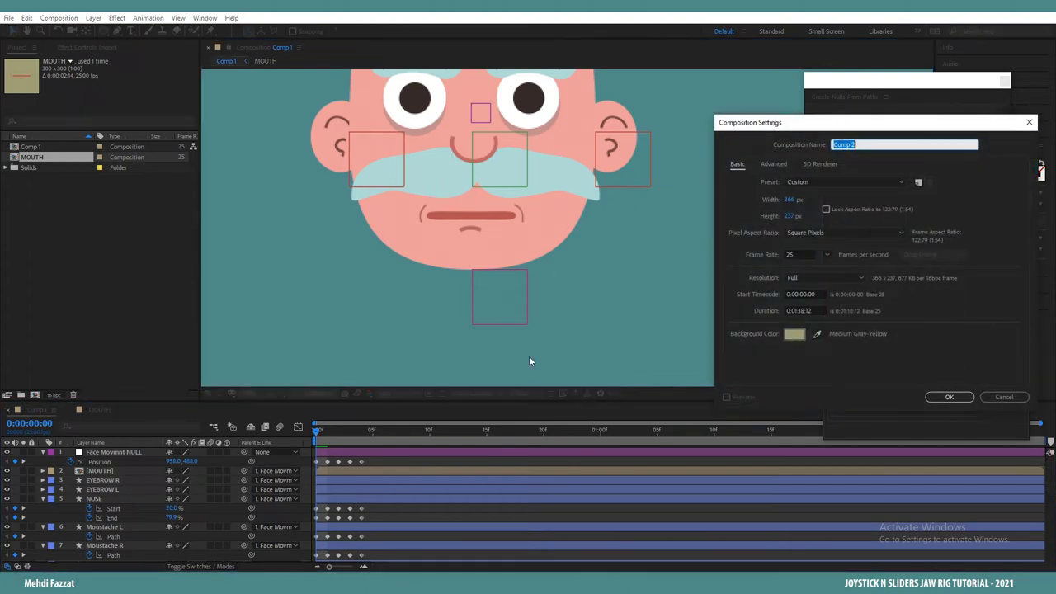
{"action": "left_click", "coordinate": [791, 201]}
{"action": "type", "text": "500"}
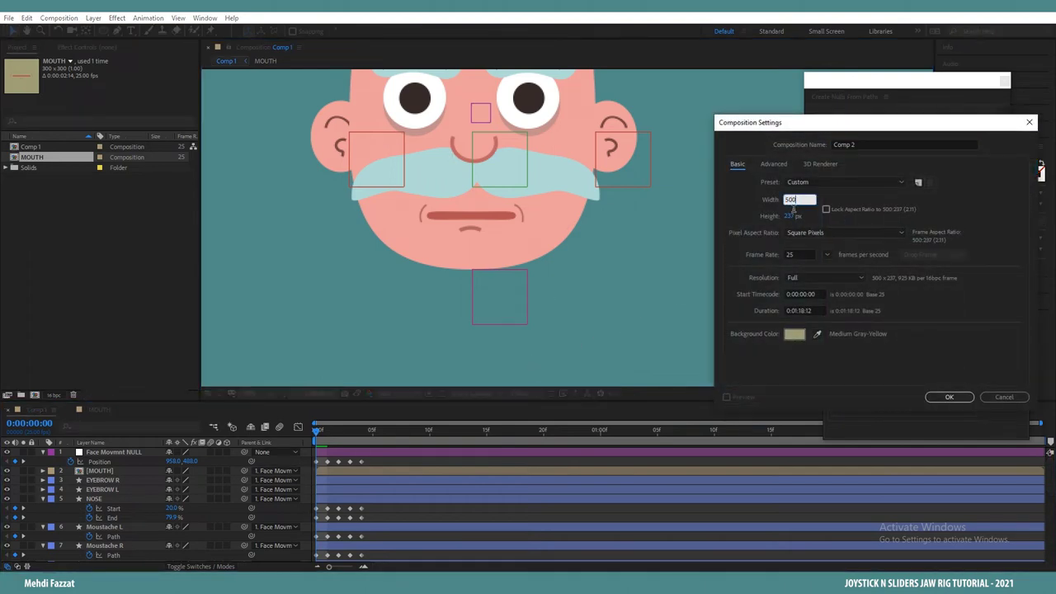
{"action": "key", "text": "Tab"}
{"action": "type", "text": "500"}
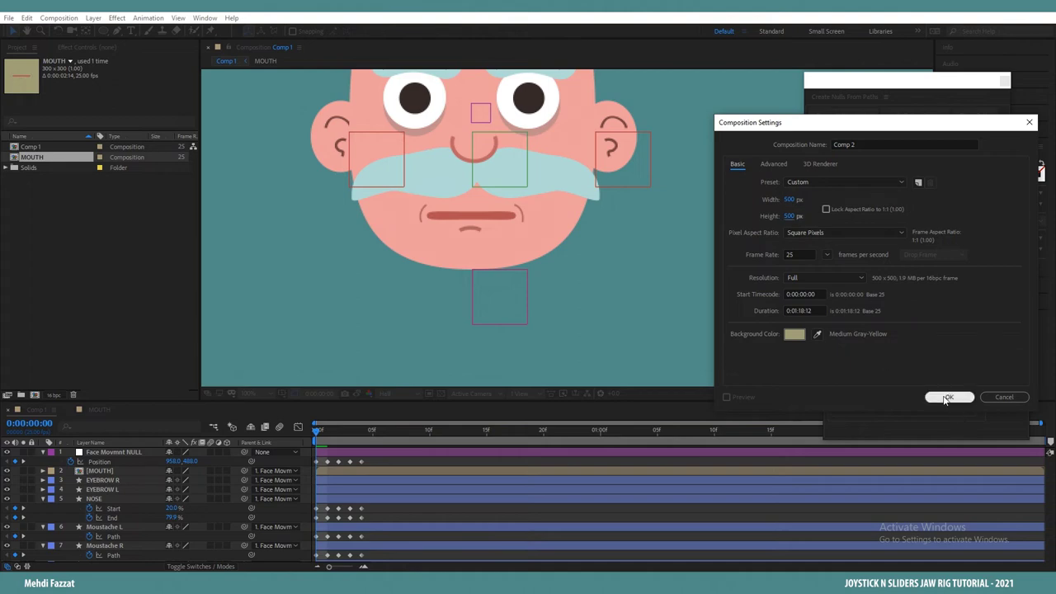
{"action": "left_click", "coordinate": [949, 397]}
Step: Paste the BEARD layer into the new composition and center it in the frame
{"action": "key", "text": "ctrl+v"}
{"action": "scroll", "coordinate": [599, 300], "scroll_direction": "down", "scroll_amount": 4}
{"action": "scroll", "coordinate": [599, 305], "scroll_direction": "up", "scroll_amount": 4}
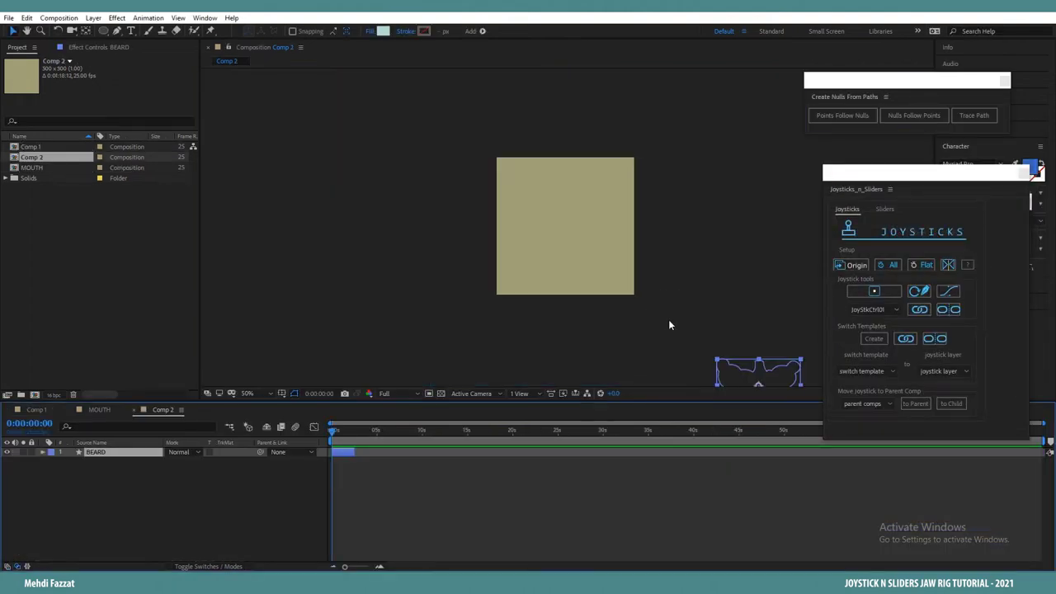
{"action": "left_click_drag", "start_coordinate": [726, 367], "coordinate": [545, 219]}
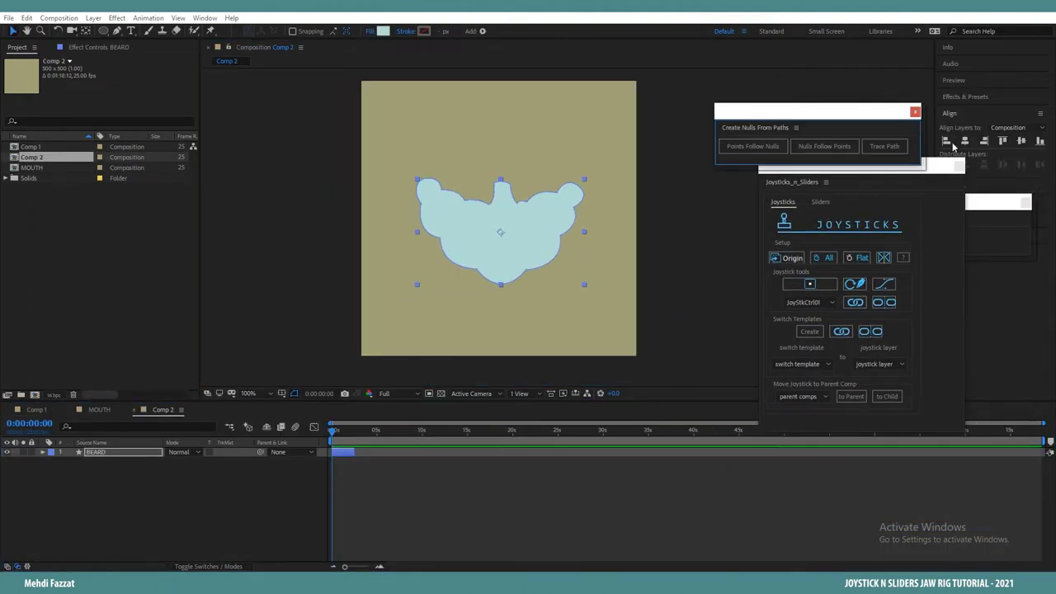
{"action": "left_click", "coordinate": [1022, 142]}
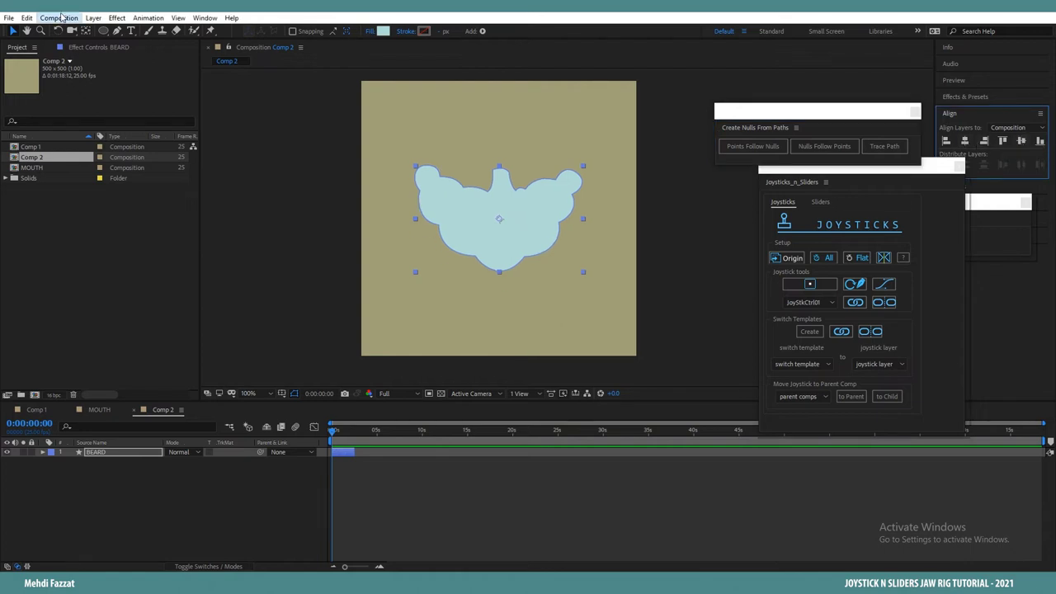
Step: Resize the beard's composition to 335 × 228 px and rename it BEARD
{"action": "left_click", "coordinate": [59, 18]}
{"action": "left_click", "coordinate": [81, 47]}
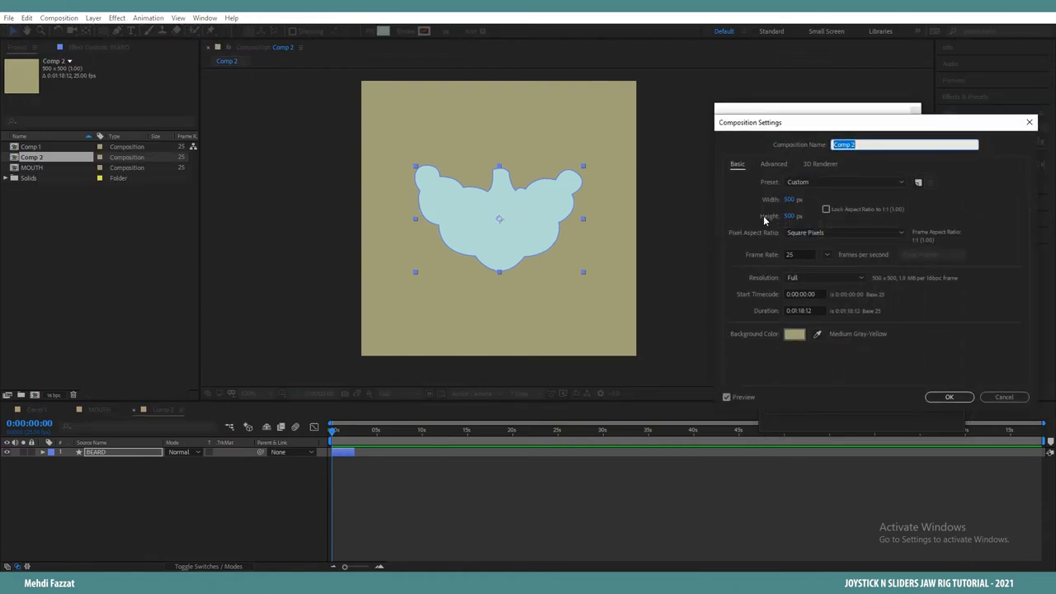
{"action": "left_click_drag", "start_coordinate": [790, 200], "coordinate": [807, 220]}
{"action": "left_click", "coordinate": [866, 148]}
{"action": "type", "text": "BEARD"}
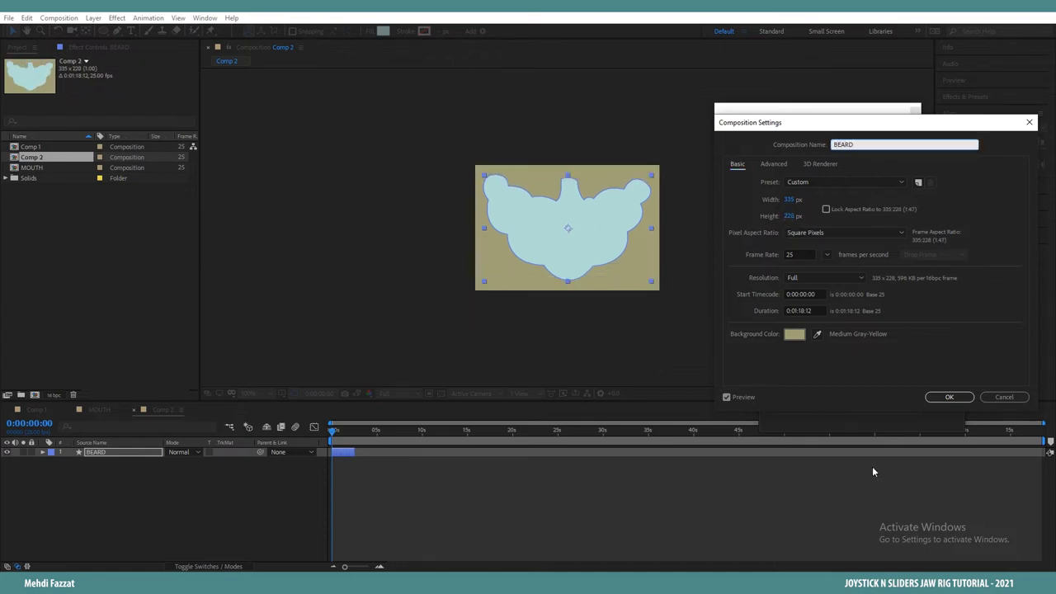
{"action": "left_click", "coordinate": [949, 396]}
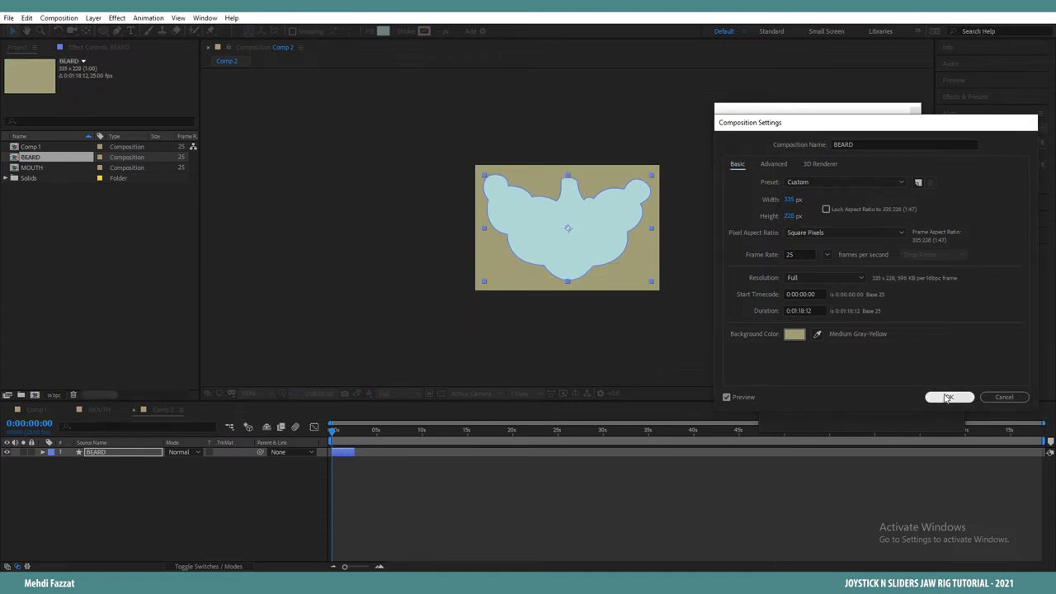
Step: Place the BEARD composition over the chin in Comp 1 at 954, 824 and keyframe its Position on frame 0
{"action": "left_click", "coordinate": [133, 411]}
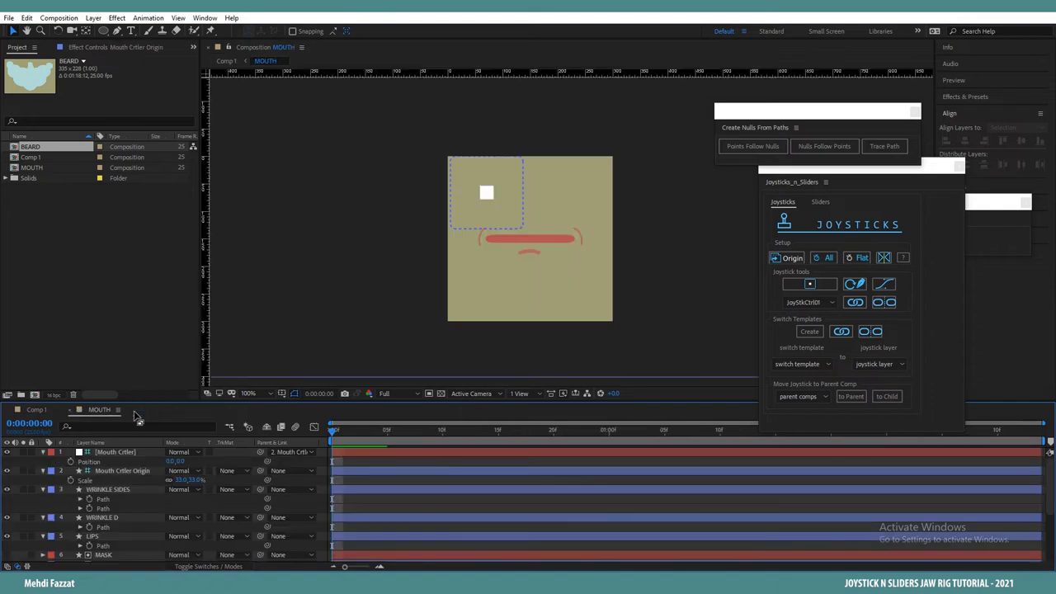
{"action": "left_click", "coordinate": [42, 410]}
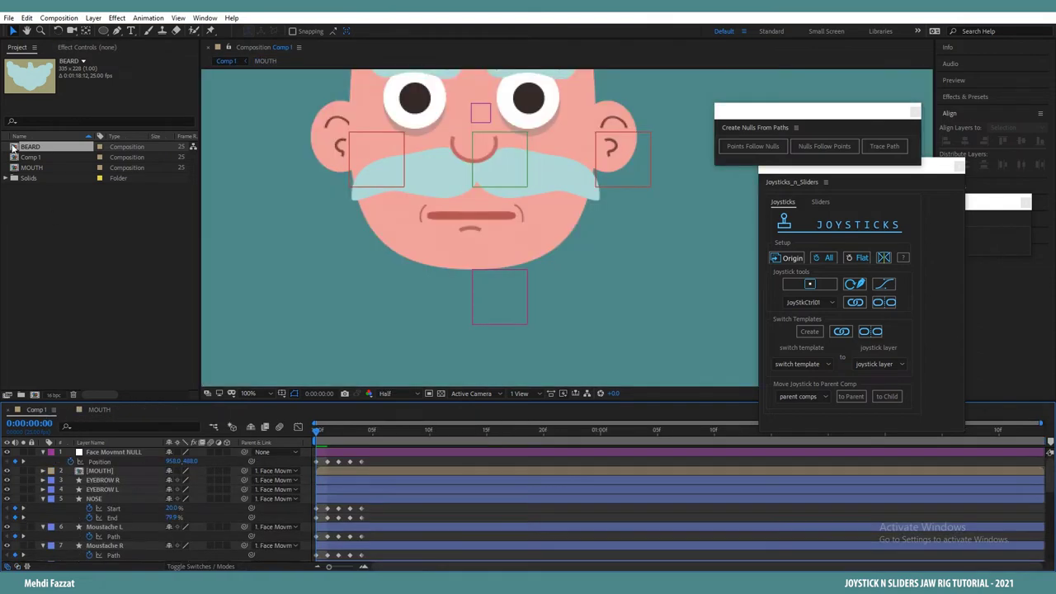
{"action": "left_click_drag", "start_coordinate": [14, 148], "coordinate": [494, 271]}
{"action": "key", "text": "p"}
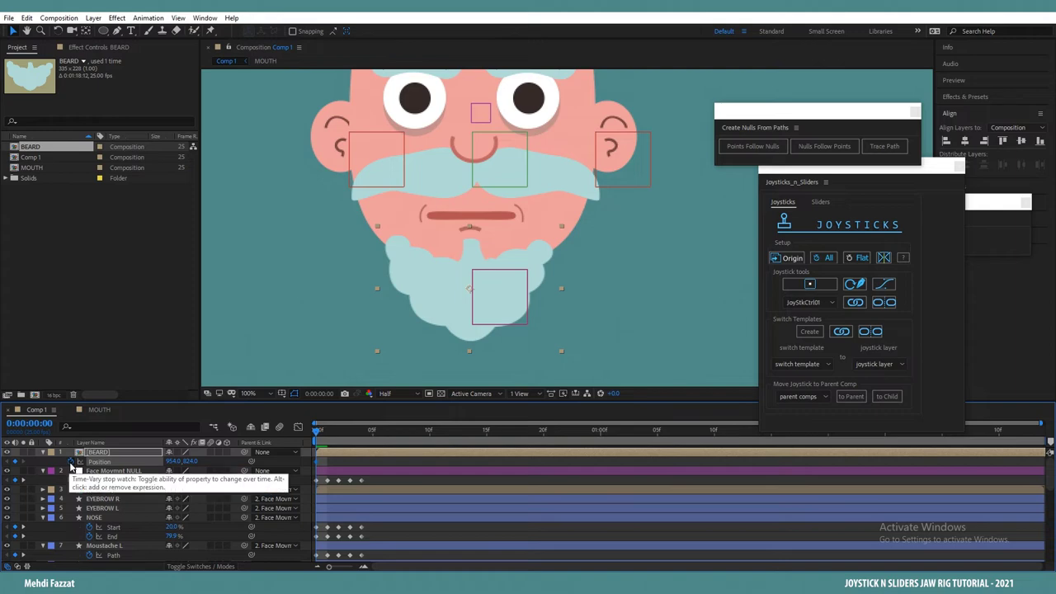
Step: Apply CC Power Pin to the BEARD layer and keyframe its four corner points on frame 0
{"action": "left_click", "coordinate": [117, 18]}
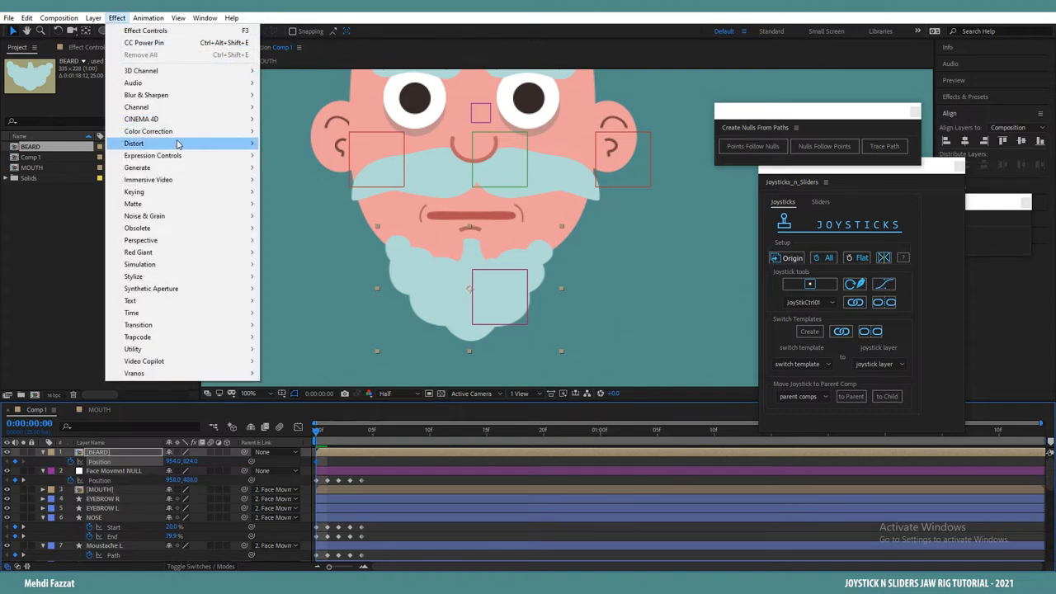
{"action": "mouse_move", "coordinate": [178, 143]}
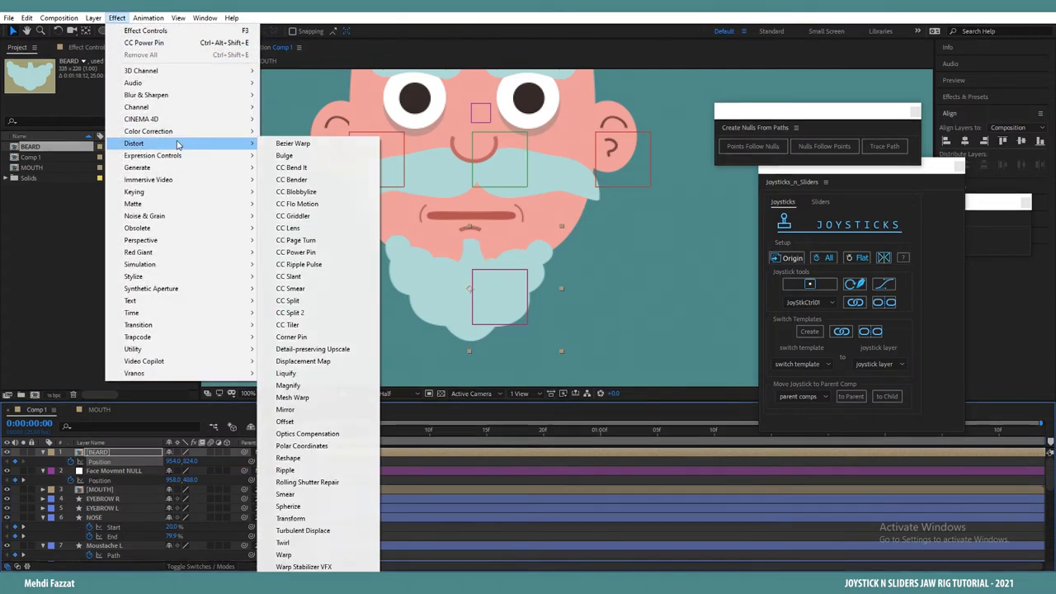
{"action": "left_click", "coordinate": [318, 253]}
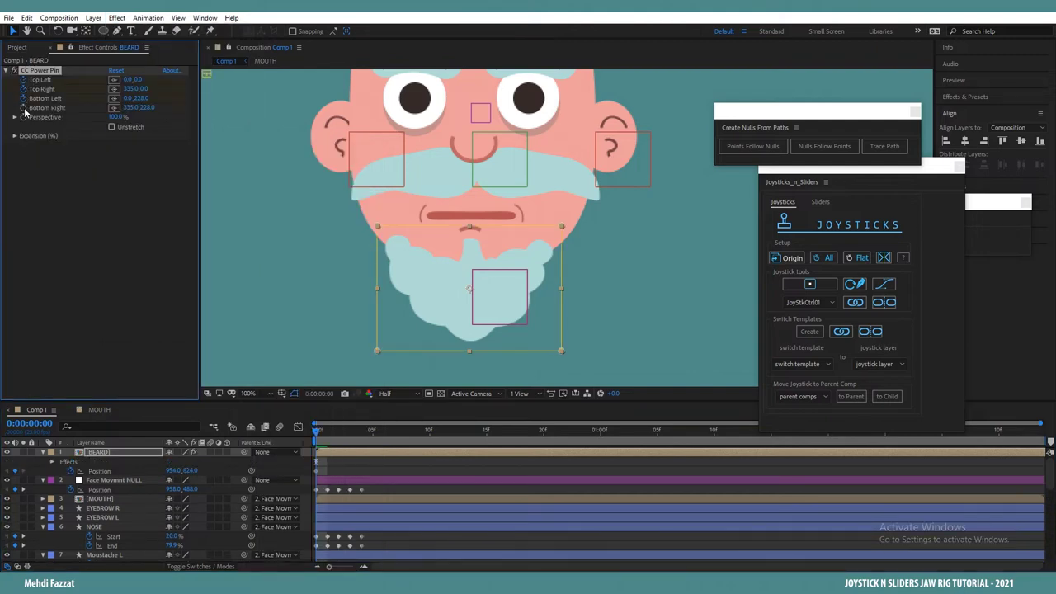
{"action": "left_click", "coordinate": [24, 108]}
{"action": "key", "text": "u"}
Step: Distort the beard's CC Power Pin corners on frames 1 and 2 to match the head turns, with Top Left at -30, 6 on frame 2
{"action": "left_click", "coordinate": [328, 431]}
{"action": "left_click_drag", "start_coordinate": [562, 351], "coordinate": [582, 333]}
{"action": "left_click", "coordinate": [338, 432]}
{"action": "left_click_drag", "start_coordinate": [420, 349], "coordinate": [366, 340]}
{"action": "left_click_drag", "start_coordinate": [541, 226], "coordinate": [544, 220]}
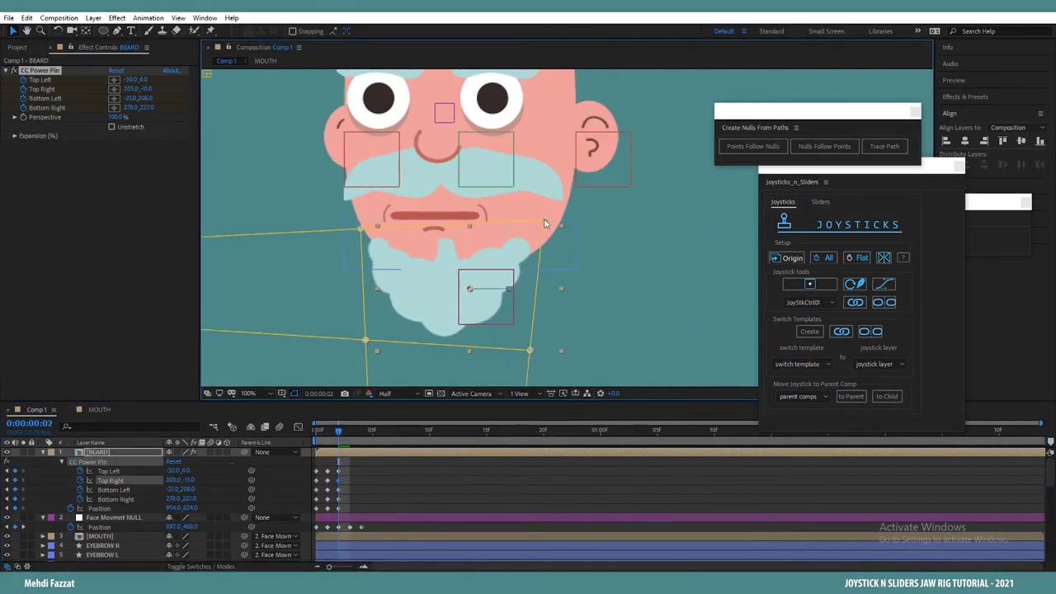
{"action": "left_click_drag", "start_coordinate": [366, 340], "coordinate": [353, 348]}
Step: At frame 3, move the beard to 954, 887 and squash it with CC Power Pin Bottom Left 76, 121 and Bottom Right 281, 130
{"action": "mouse_move", "coordinate": [339, 431]}
{"action": "left_mouse_down"}
{"action": "mouse_move", "coordinate": [305, 431]}
{"action": "mouse_move", "coordinate": [338, 432]}
{"action": "left_mouse_up"}
{"action": "scroll", "coordinate": [561, 227], "scroll_direction": "down", "scroll_amount": 1}
{"action": "left_click", "coordinate": [350, 431]}
{"action": "scroll", "coordinate": [578, 251], "scroll_direction": "up", "scroll_amount": 1}
{"action": "left_click_drag", "start_coordinate": [382, 360], "coordinate": [410, 330]}
{"action": "left_click_drag", "start_coordinate": [566, 360], "coordinate": [535, 306]}
{"action": "left_click_drag", "start_coordinate": [381, 235], "coordinate": [386, 236]}
Step: Adjust the beard to fit the chin in the frame 4 head pose
{"action": "scroll", "coordinate": [512, 264], "scroll_direction": "down", "scroll_amount": 1}
{"action": "left_click_drag", "start_coordinate": [350, 432], "coordinate": [362, 431]}
{"action": "scroll", "coordinate": [542, 321], "scroll_direction": "up", "scroll_amount": 1}
{"action": "left_click_drag", "start_coordinate": [400, 274], "coordinate": [377, 308]}
Step: Set the preview resolution to Full and inspect the beard's edges at frame 3
{"action": "scroll", "coordinate": [512, 264], "scroll_direction": "down", "scroll_amount": 1}
{"action": "mouse_move", "coordinate": [361, 432]}
{"action": "left_mouse_down"}
{"action": "mouse_move", "coordinate": [309, 434]}
{"action": "mouse_move", "coordinate": [351, 429]}
{"action": "left_mouse_up"}
{"action": "scroll", "coordinate": [557, 247], "scroll_direction": "up", "scroll_amount": 1}
{"action": "key", "text": "q"}
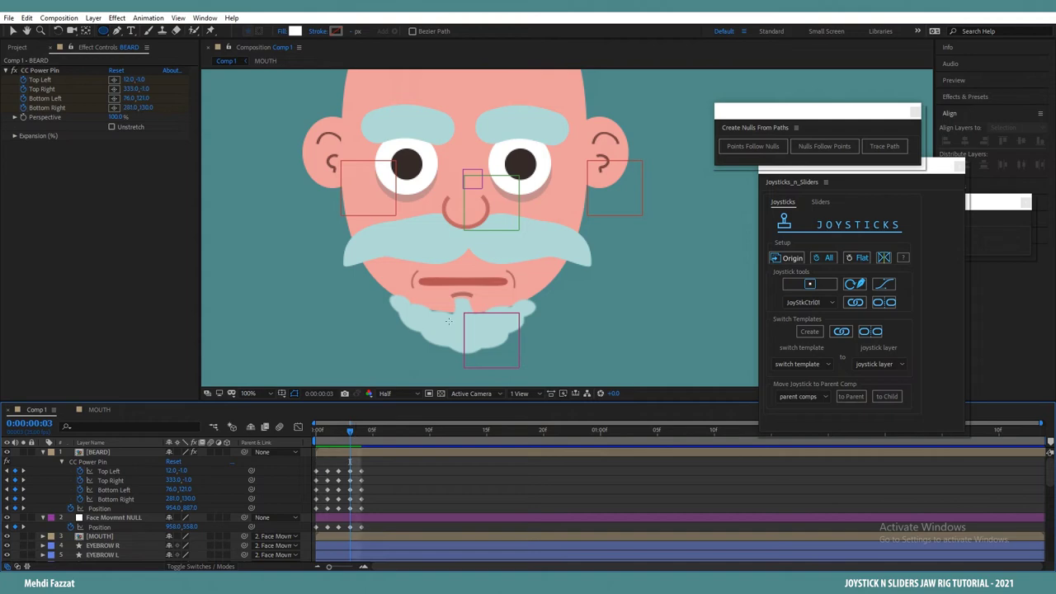
{"action": "scroll", "coordinate": [448, 321], "scroll_direction": "up", "scroll_amount": 2}
{"action": "left_click", "coordinate": [407, 393]}
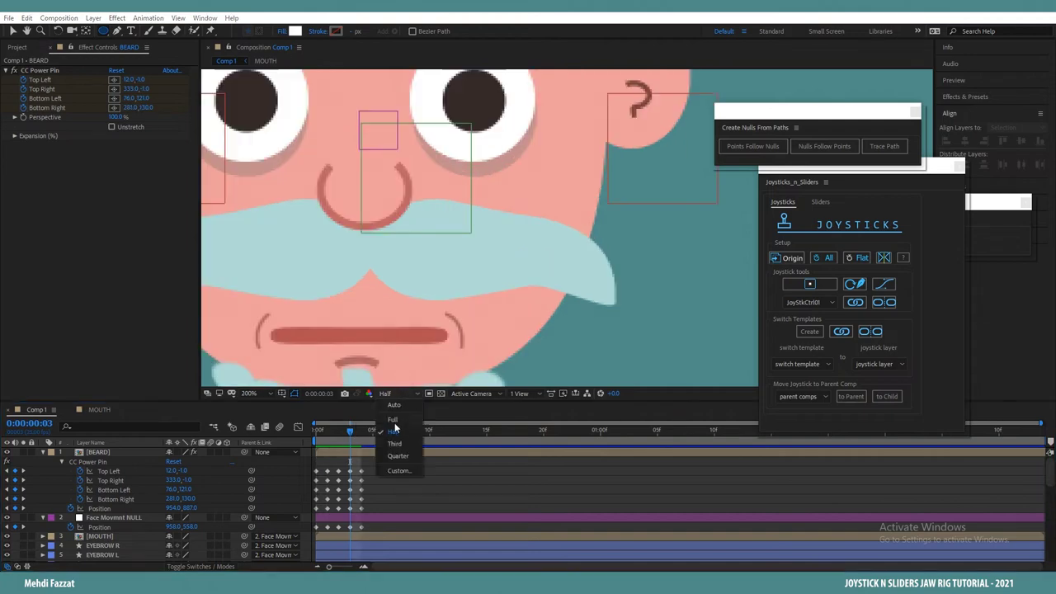
{"action": "left_click", "coordinate": [396, 417]}
{"action": "left_click_drag", "start_coordinate": [446, 347], "coordinate": [520, 248]}
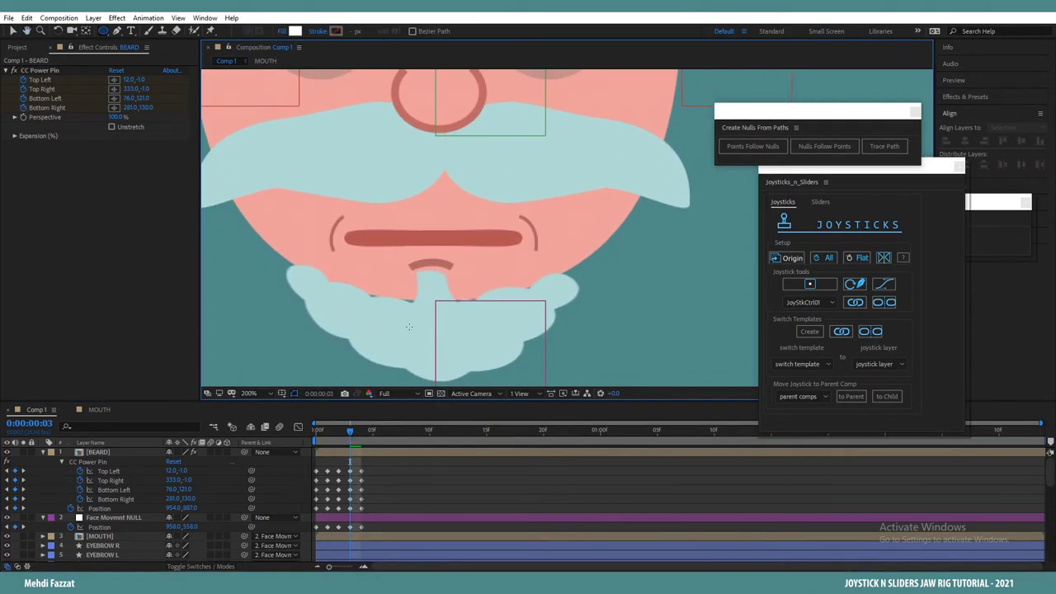
{"action": "scroll", "coordinate": [523, 296], "scroll_direction": "down", "scroll_amount": 4}
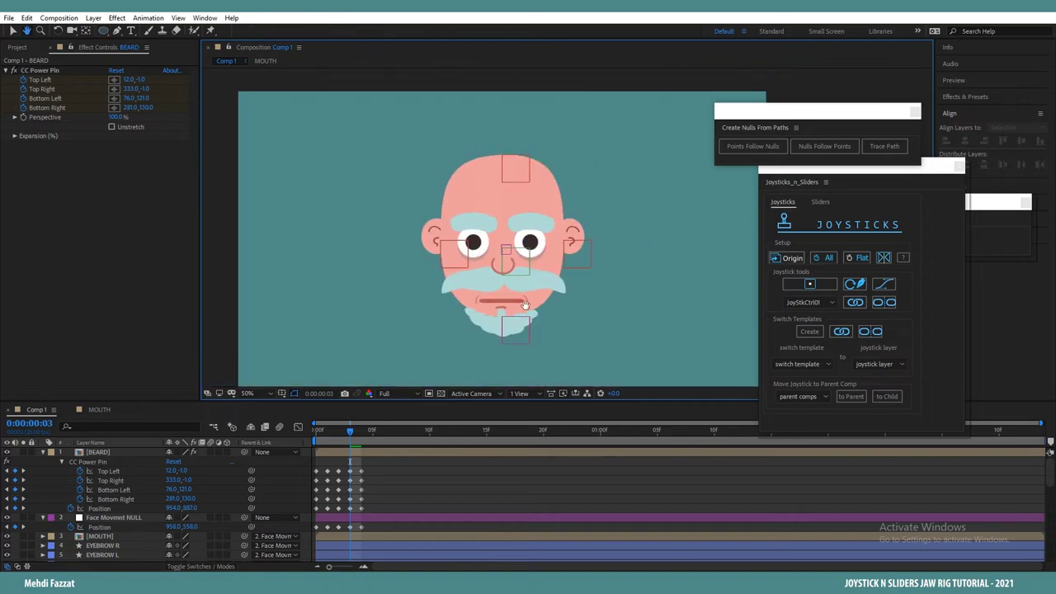
Step: Draw an ellipse over the mouth and upper beard at frame 3 and fill it with the light blue sampled from the facial hair
{"action": "key", "text": "F2"}
{"action": "mouse_move", "coordinate": [346, 237]}
{"action": "left_mouse_down"}
{"action": "mouse_move", "coordinate": [373, 274]}
{"action": "mouse_move", "coordinate": [437, 286]}
{"action": "left_mouse_up"}
{"action": "mouse_move", "coordinate": [550, 325]}
{"action": "left_mouse_down"}
{"action": "mouse_move", "coordinate": [507, 326]}
{"action": "mouse_move", "coordinate": [521, 339]}
{"action": "left_mouse_up"}
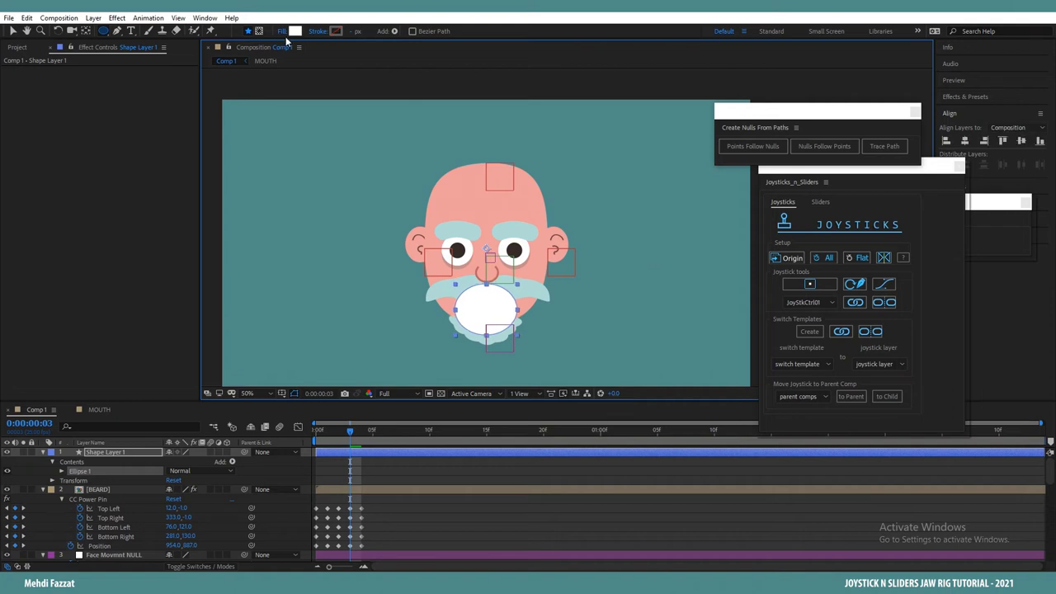
{"action": "left_click", "coordinate": [295, 32]}
{"action": "left_click", "coordinate": [1007, 225]}
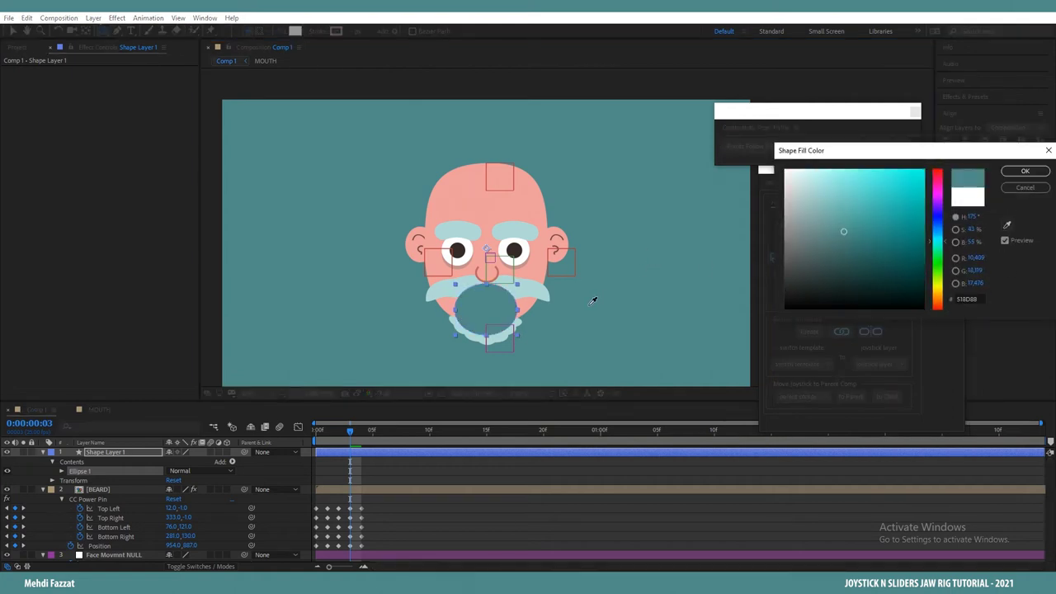
{"action": "left_click", "coordinate": [536, 295]}
{"action": "left_click", "coordinate": [1025, 172]}
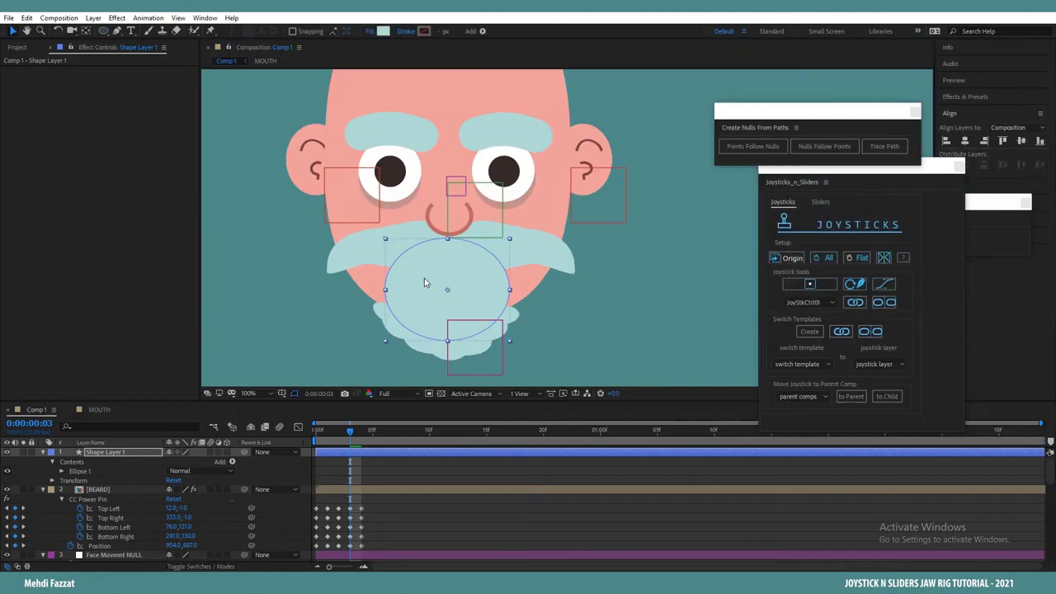
Step: Convert the ellipse to a Bezier path, flatten it vertically and reposition it over the upper part of the beard
{"action": "left_click", "coordinate": [62, 471]}
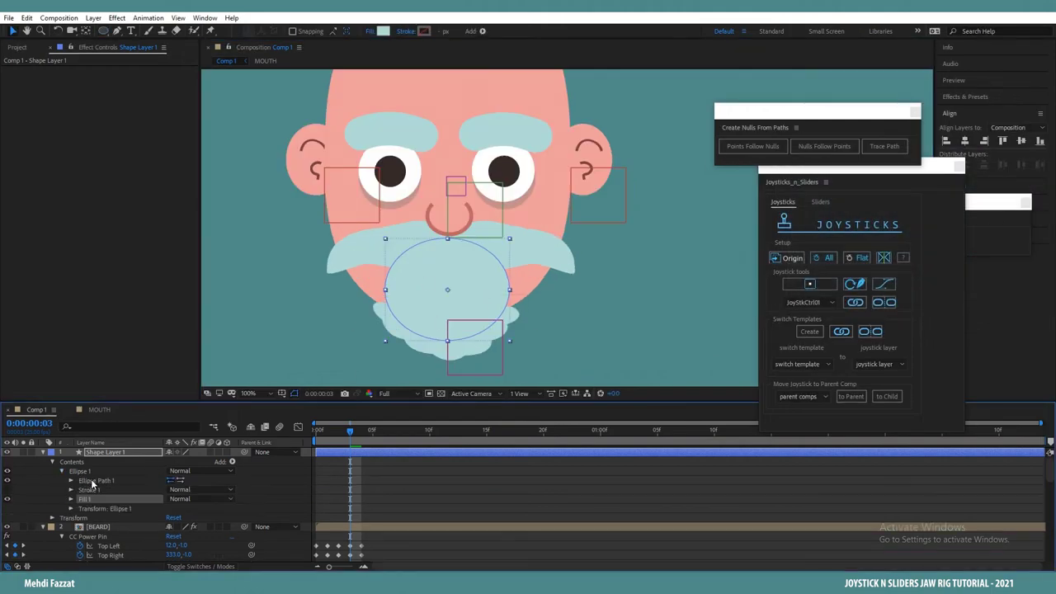
{"action": "right_click", "coordinate": [94, 480]}
{"action": "left_click", "coordinate": [124, 488]}
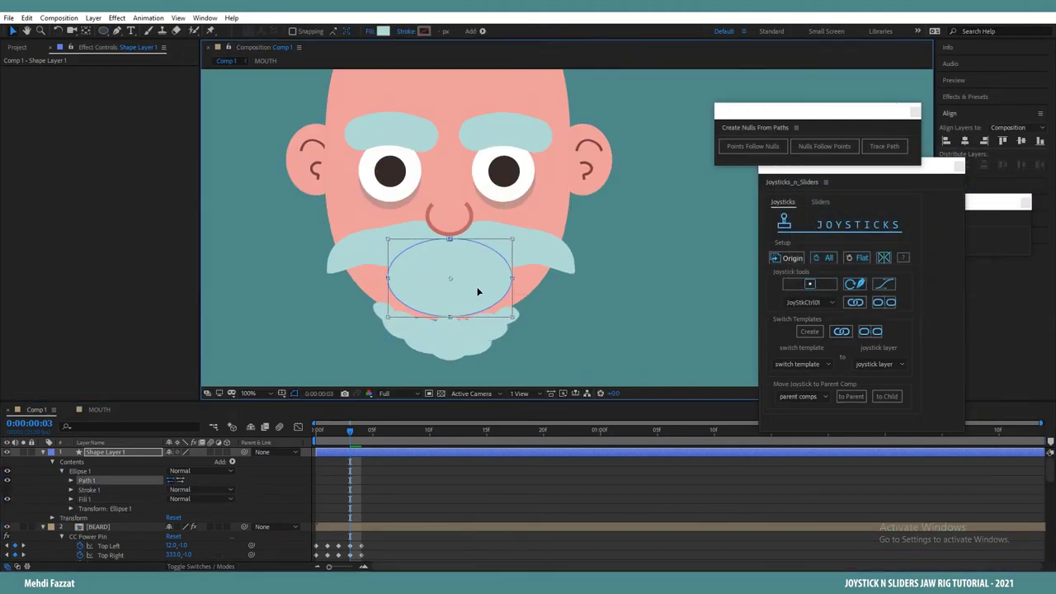
{"action": "left_click_drag", "start_coordinate": [479, 292], "coordinate": [473, 305]}
Step: Keyframe the ellipse's path on frames 0 to 4, shifting it in each head pose to sit behind the beard's upper edge
{"action": "left_click", "coordinate": [71, 480]}
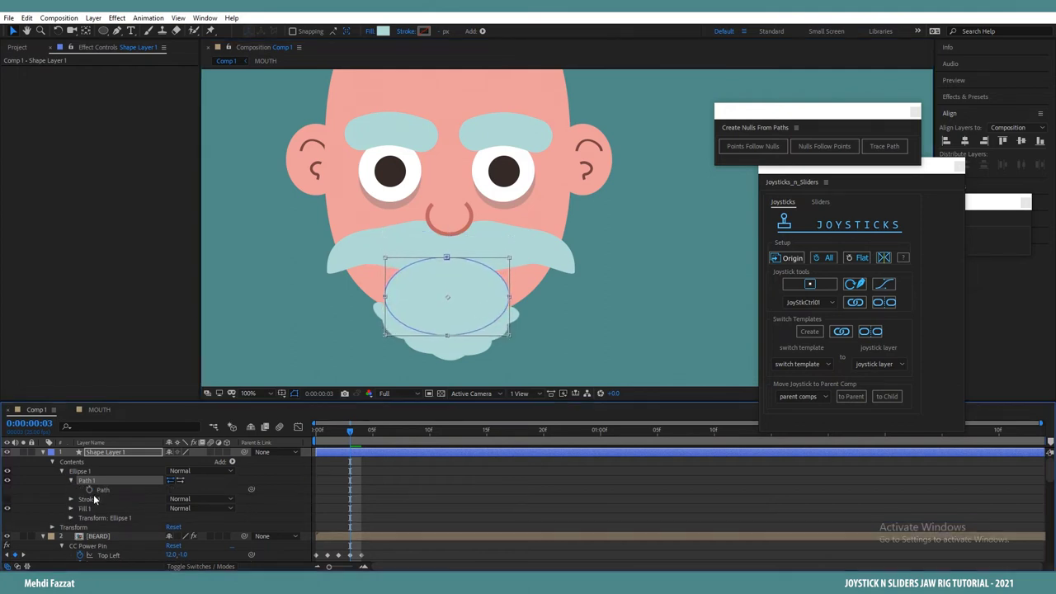
{"action": "left_click", "coordinate": [89, 490]}
{"action": "left_click", "coordinate": [358, 431]}
{"action": "left_click_drag", "start_coordinate": [468, 310], "coordinate": [466, 229]}
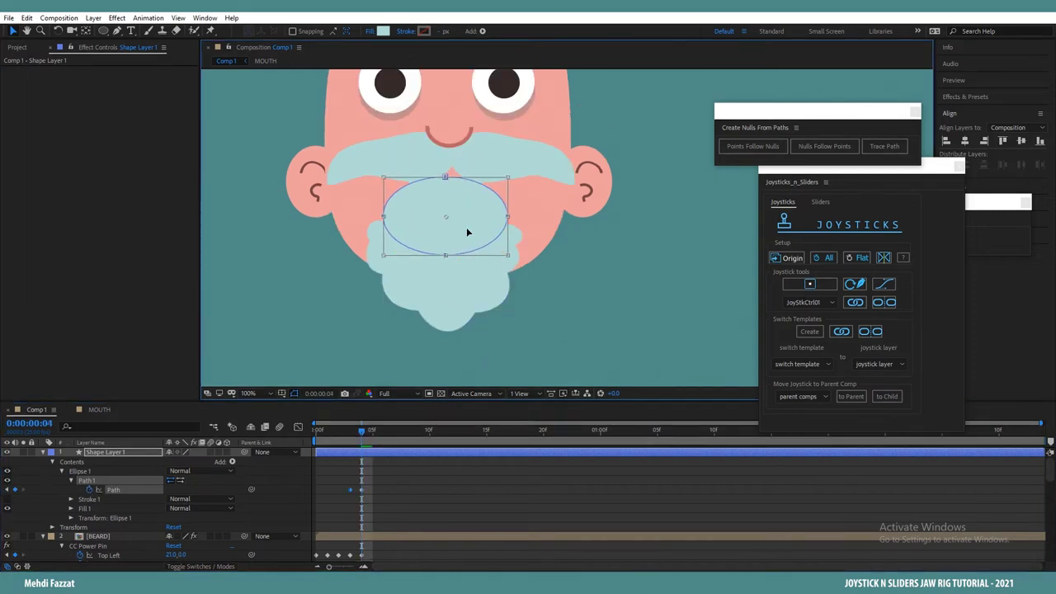
{"action": "key", "text": "Page_Up"}
{"action": "key", "text": "Page_Up"}
{"action": "left_click_drag", "start_coordinate": [476, 289], "coordinate": [479, 266]}
{"action": "key", "text": "Page_Up"}
{"action": "left_click", "coordinate": [319, 433]}
{"action": "left_click", "coordinate": [312, 437]}
Step: Rename the ellipse layer BEARD BACK and move it beneath the face and ear layers, directly above the cyan background solid
{"action": "left_click", "coordinate": [139, 455]}
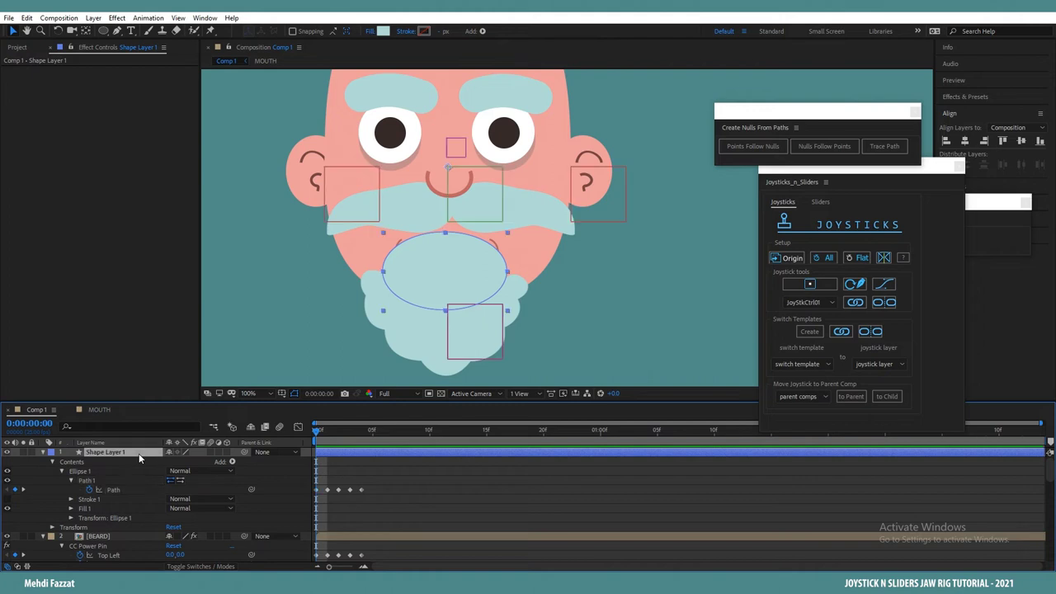
{"action": "key", "text": "Return"}
{"action": "type", "text": "BEARD BACK"}
{"action": "left_click", "coordinate": [238, 482]}
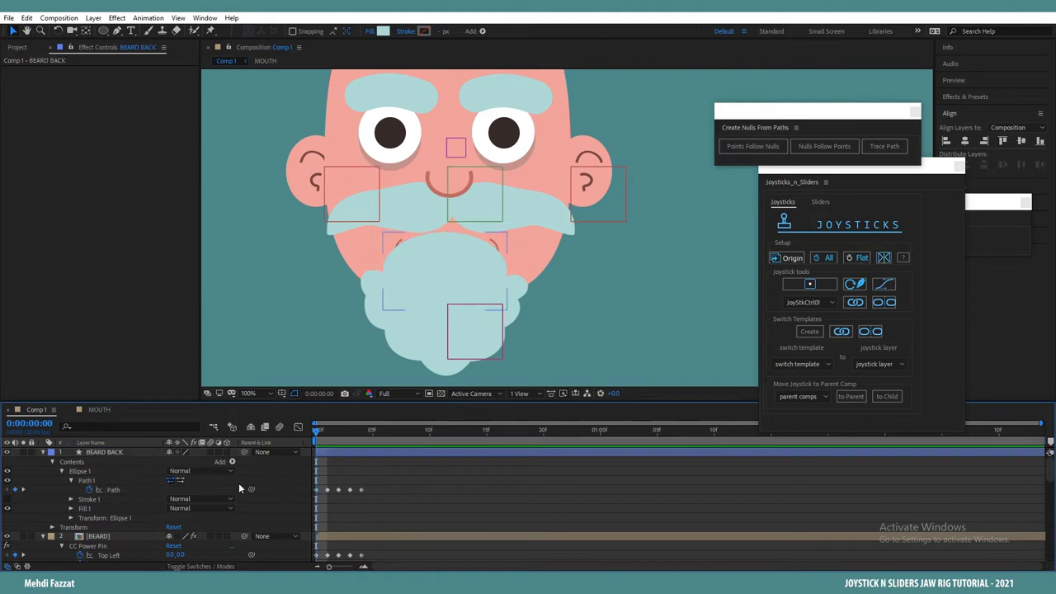
{"action": "left_click_drag", "start_coordinate": [129, 451], "coordinate": [149, 534]}
{"action": "scroll", "coordinate": [142, 561], "scroll_direction": "down", "scroll_amount": 10}
{"action": "left_click", "coordinate": [286, 508]}
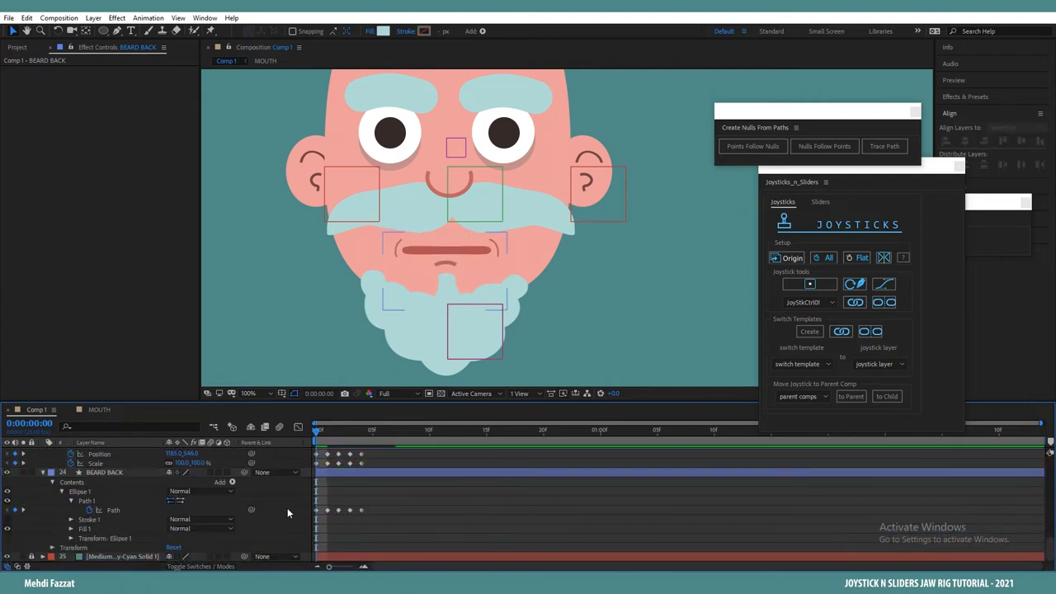
{"action": "key", "text": "u"}
Step: Draw two white circular highlights on one new layer over the character's left pupil, a larger one above a smaller one
{"action": "left_click_drag", "start_coordinate": [473, 151], "coordinate": [531, 225]}
{"action": "scroll", "coordinate": [530, 225], "scroll_direction": "up", "scroll_amount": 1}
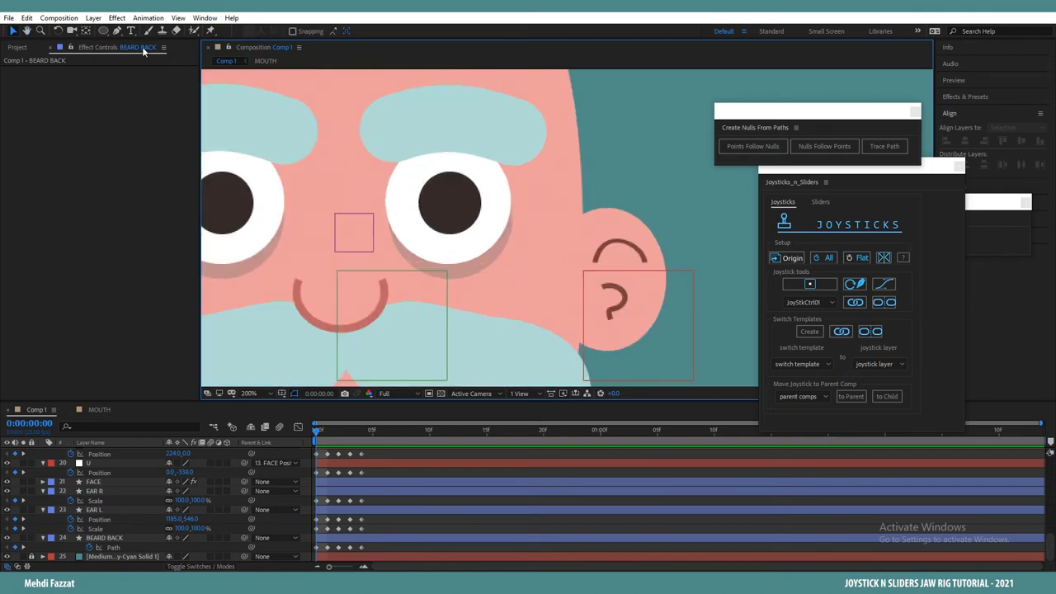
{"action": "left_click", "coordinate": [103, 31]}
{"action": "mouse_move", "coordinate": [461, 185]}
{"action": "left_mouse_down"}
{"action": "mouse_move", "coordinate": [471, 195]}
{"action": "mouse_move", "coordinate": [463, 199]}
{"action": "left_mouse_up"}
{"action": "left_click", "coordinate": [294, 30]}
{"action": "left_click", "coordinate": [784, 169]}
{"action": "left_click", "coordinate": [1013, 175]}
{"action": "scroll", "coordinate": [456, 206], "scroll_direction": "up", "scroll_amount": 1}
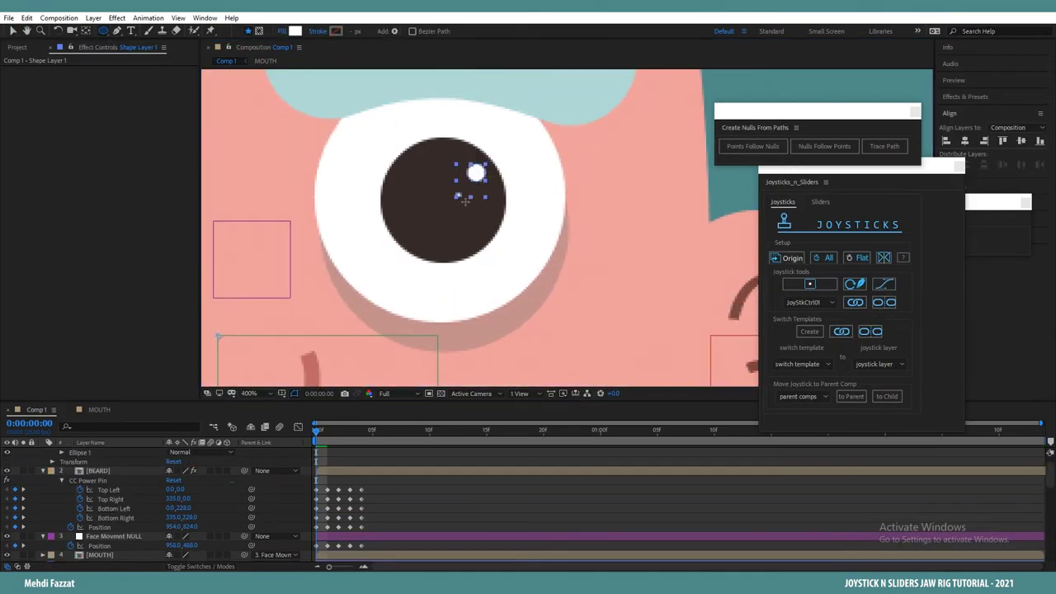
{"action": "key", "text": "v"}
{"action": "scroll", "coordinate": [158, 463], "scroll_direction": "up", "scroll_amount": 2}
Step: Rename the pupil highlight layer as EYE SPEC L
{"action": "left_click", "coordinate": [144, 453]}
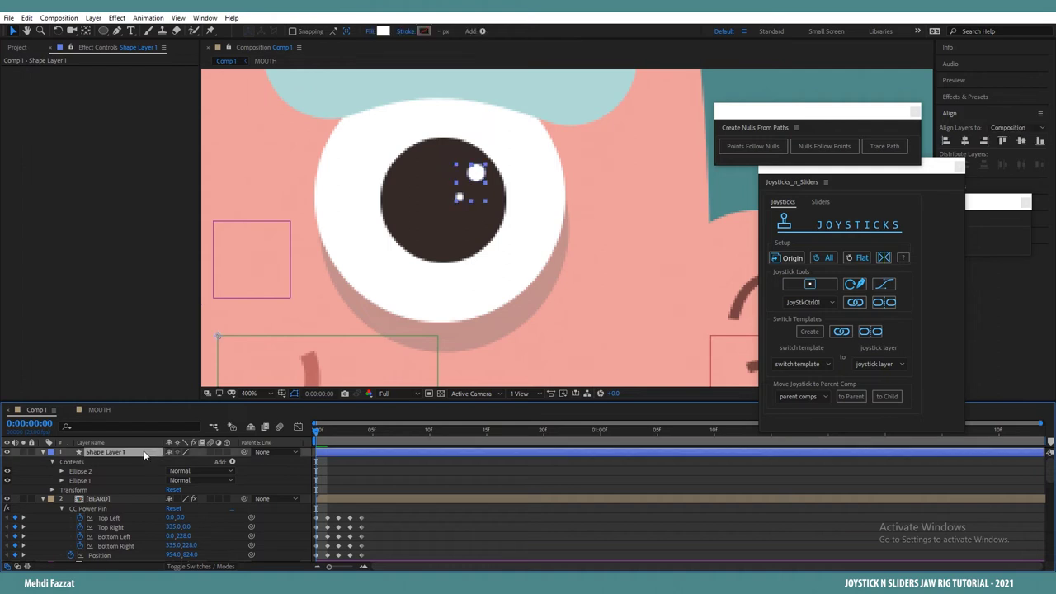
{"action": "key", "text": "Return"}
{"action": "type", "text": "E"}
{"action": "type", "text": "YE SPEC L"}
{"action": "key", "text": "Return"}
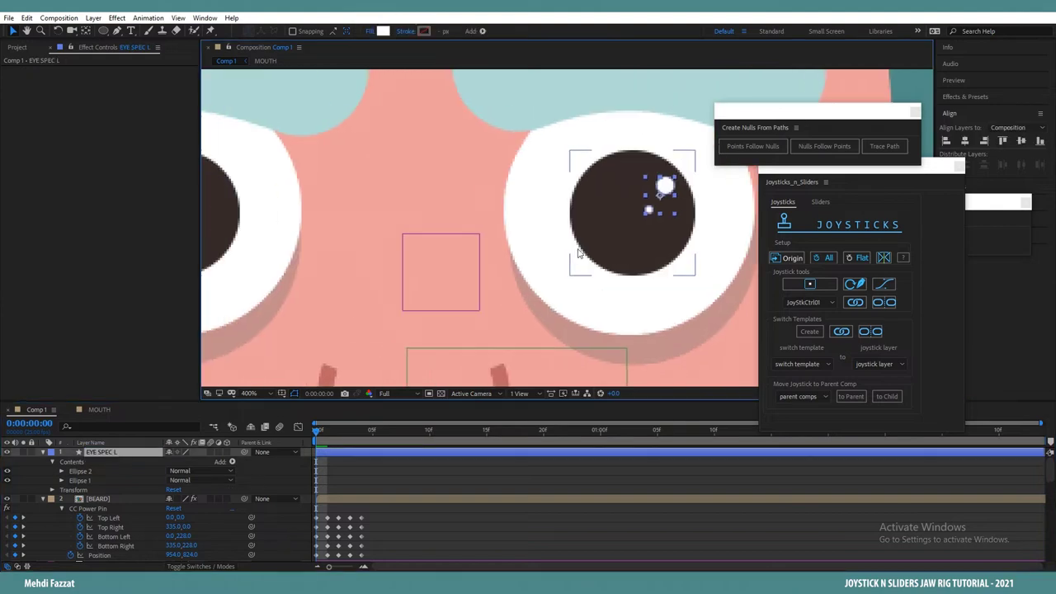
Step: Duplicate EYE SPEC L, place the copy at the matching spot on the other pupil and name it EYE SPEC R
{"action": "key", "text": "ctrl+d"}
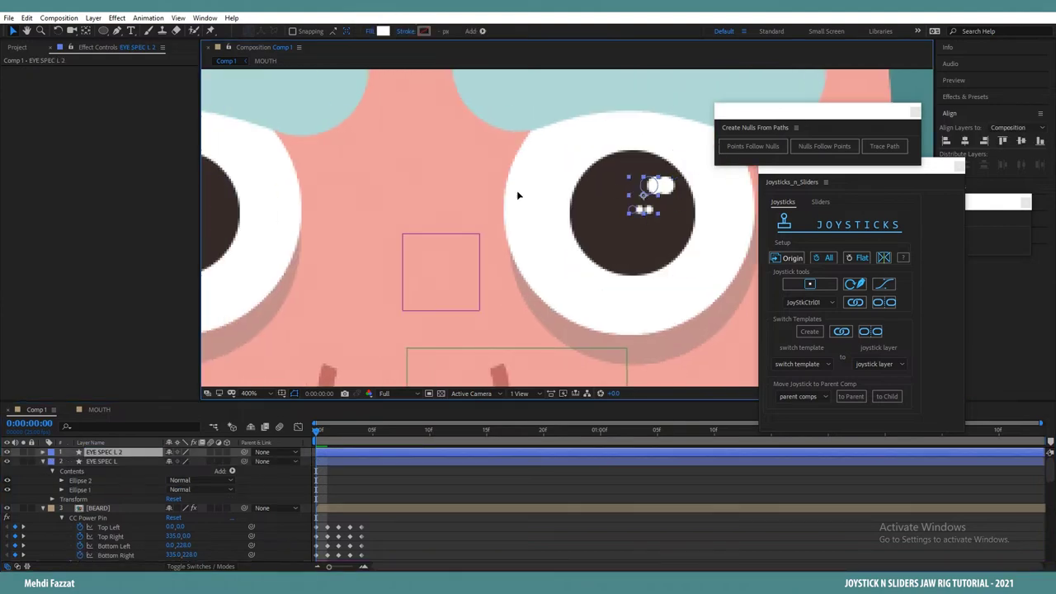
{"action": "left_click_drag", "start_coordinate": [648, 194], "coordinate": [297, 199]}
{"action": "key", "text": "Return"}
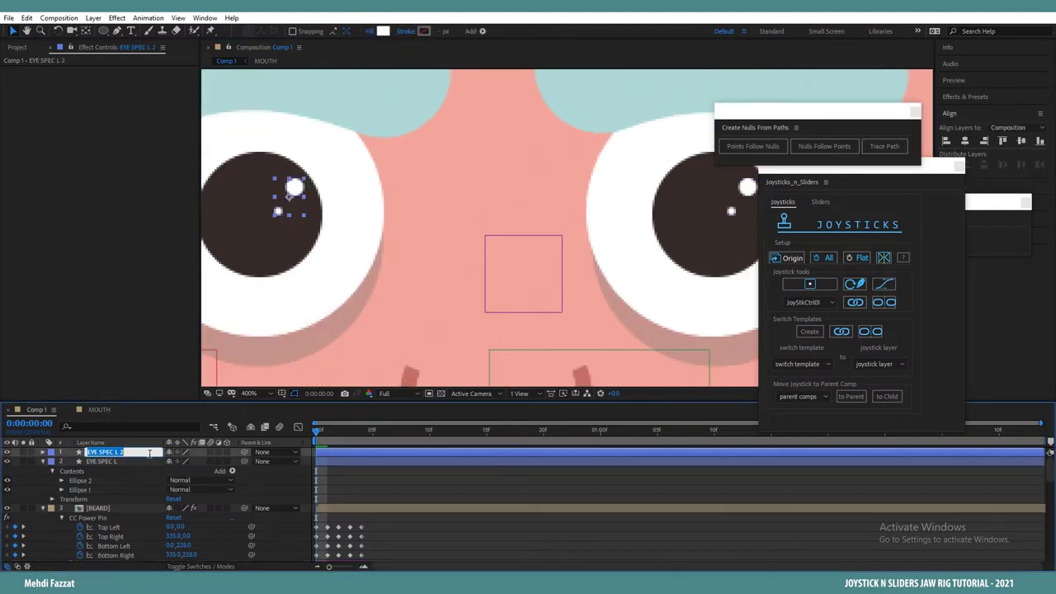
{"action": "key", "text": "Return"}
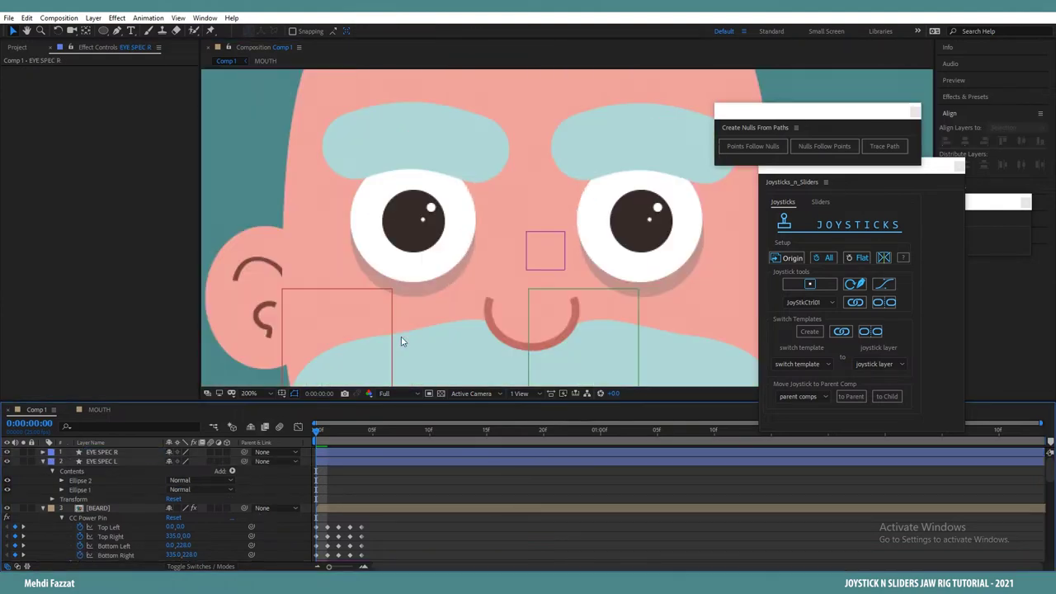
Step: Move the EYE SPEC R and EYE SPEC L layers beneath Moustache R, directly above the PUPIL layers
{"action": "left_click", "coordinate": [103, 453]}
{"action": "left_click", "coordinate": [142, 463], "text": "shift"}
{"action": "left_click_drag", "start_coordinate": [141, 464], "coordinate": [129, 561]}
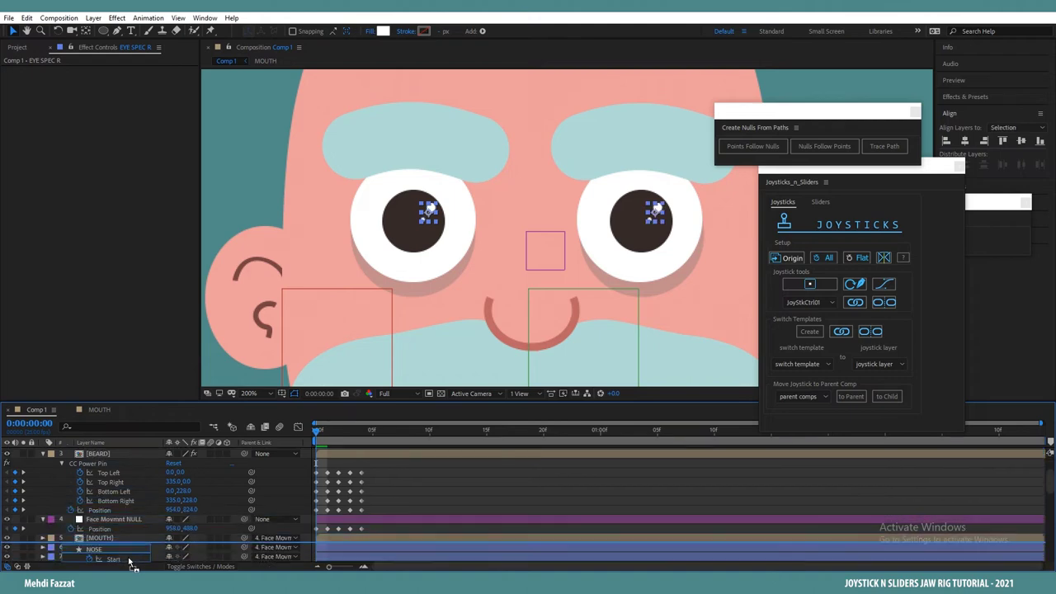
{"action": "scroll", "coordinate": [132, 544], "scroll_direction": "down", "scroll_amount": 5}
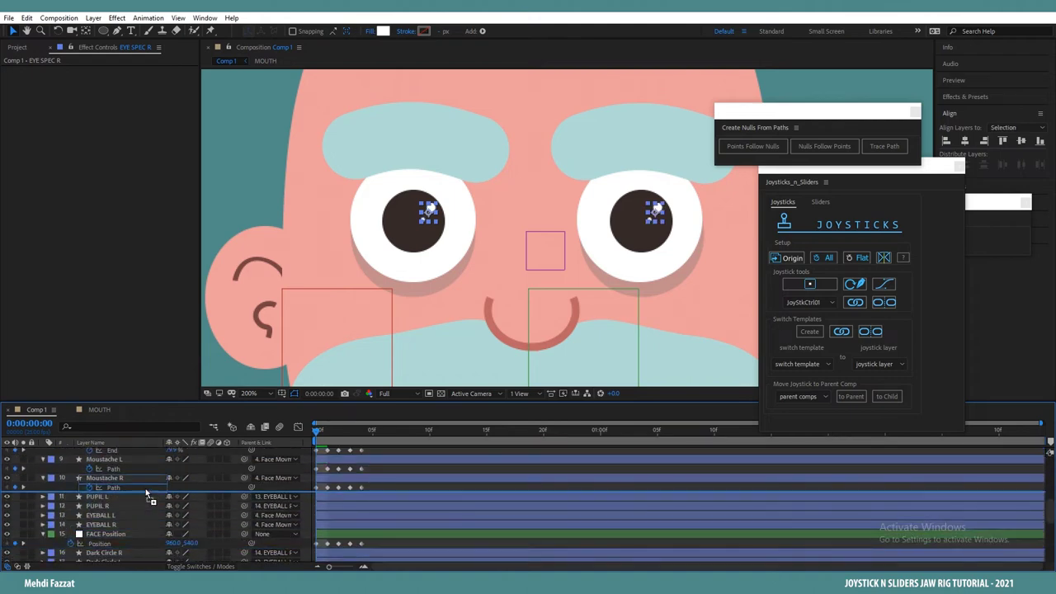
{"action": "left_click_drag", "start_coordinate": [145, 489], "coordinate": [146, 492]}
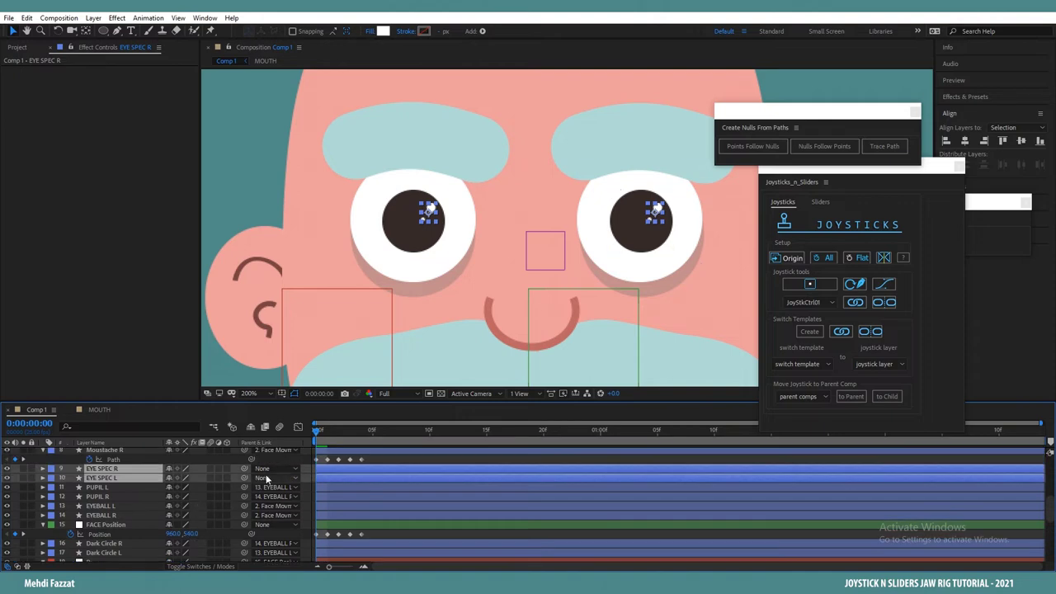
Step: Parent EYE SPEC R to EYEBALL R and EYE SPEC L to EYEBALL L
{"action": "left_click", "coordinate": [127, 469]}
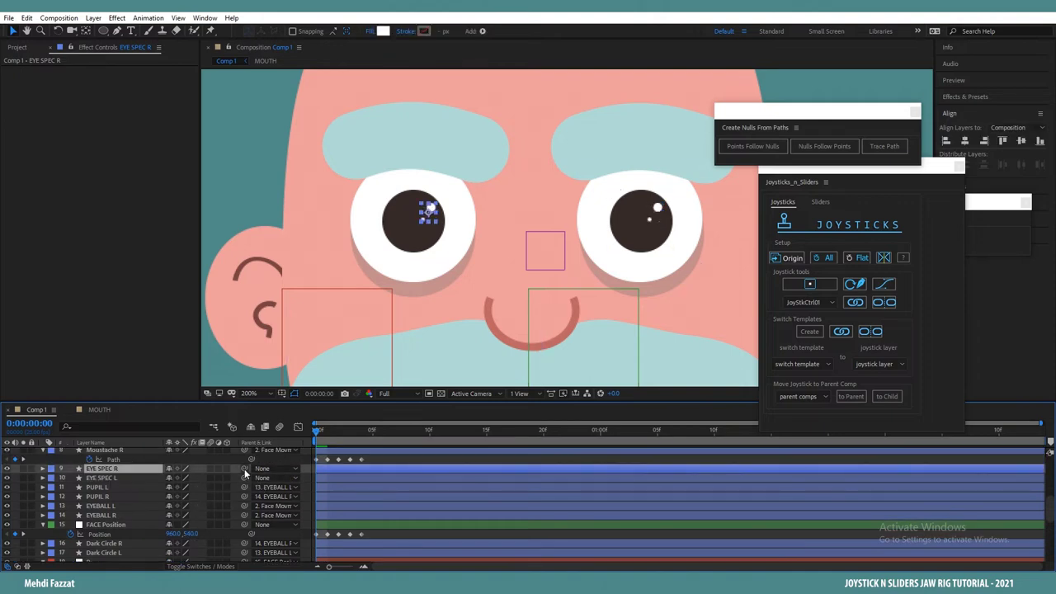
{"action": "left_click_drag", "start_coordinate": [142, 474], "coordinate": [110, 516]}
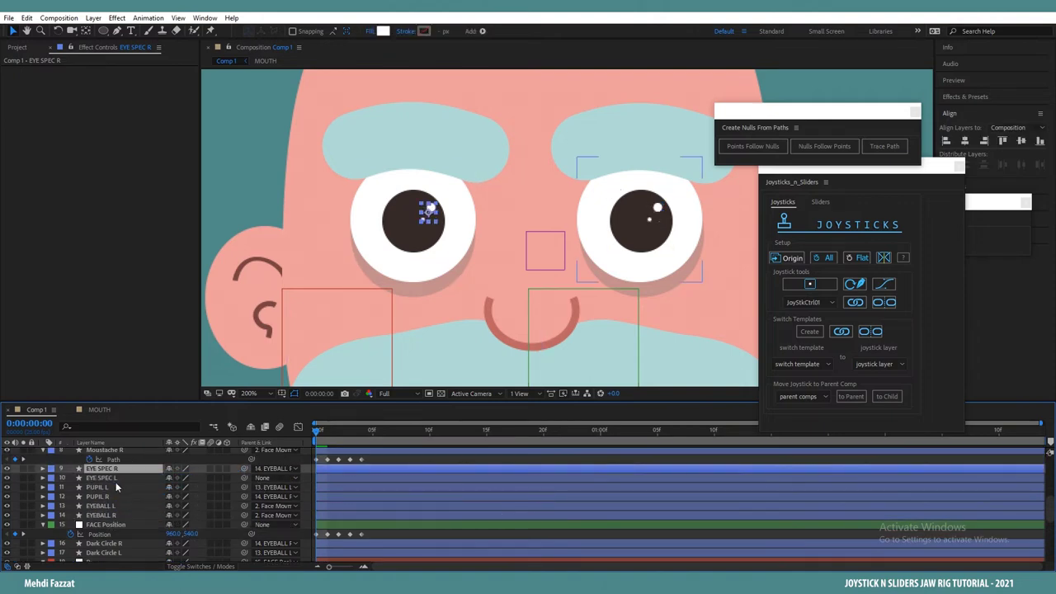
{"action": "left_click", "coordinate": [136, 480]}
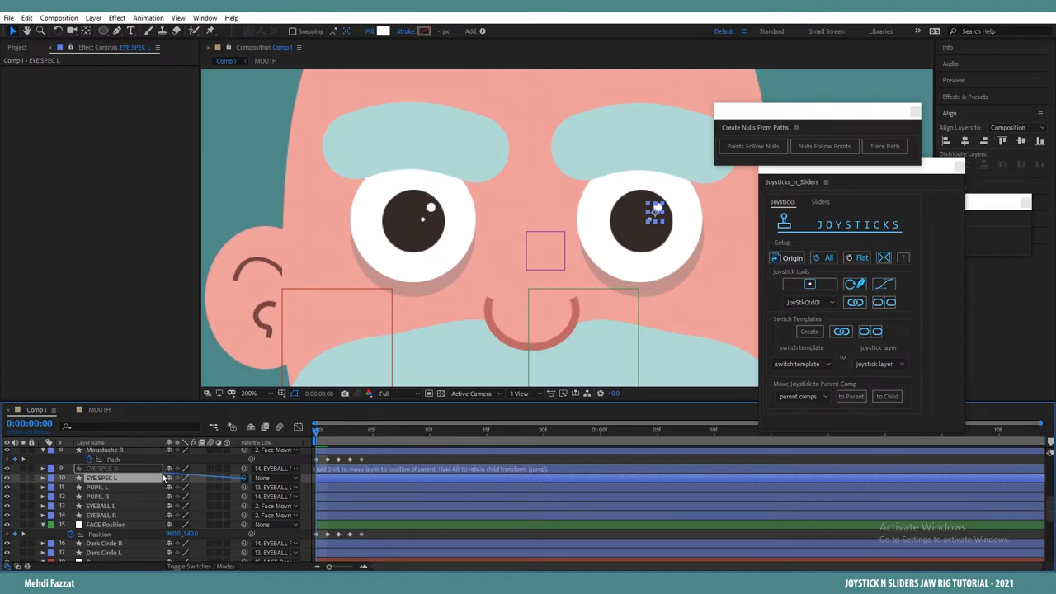
{"action": "left_click_drag", "start_coordinate": [246, 479], "coordinate": [114, 513]}
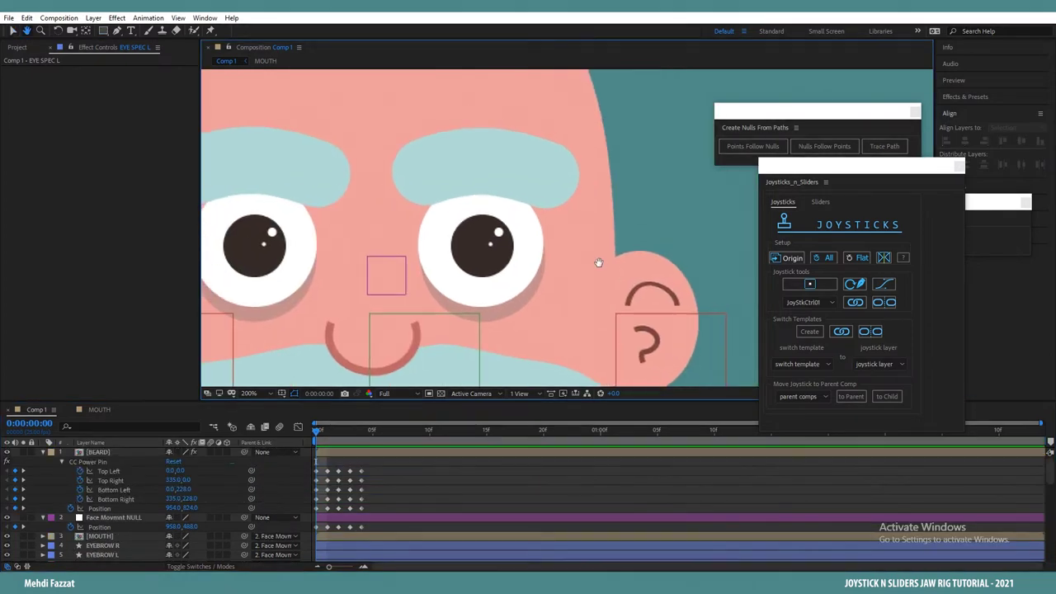
Step: Draw a rectangle over the upper half of the character's left eye and fill it with the darker skin tone D78989
{"action": "key", "text": "q"}
{"action": "mouse_move", "coordinate": [396, 144]}
{"action": "left_mouse_down"}
{"action": "mouse_move", "coordinate": [471, 201]}
{"action": "mouse_move", "coordinate": [566, 246]}
{"action": "left_mouse_up"}
{"action": "left_click", "coordinate": [295, 31]}
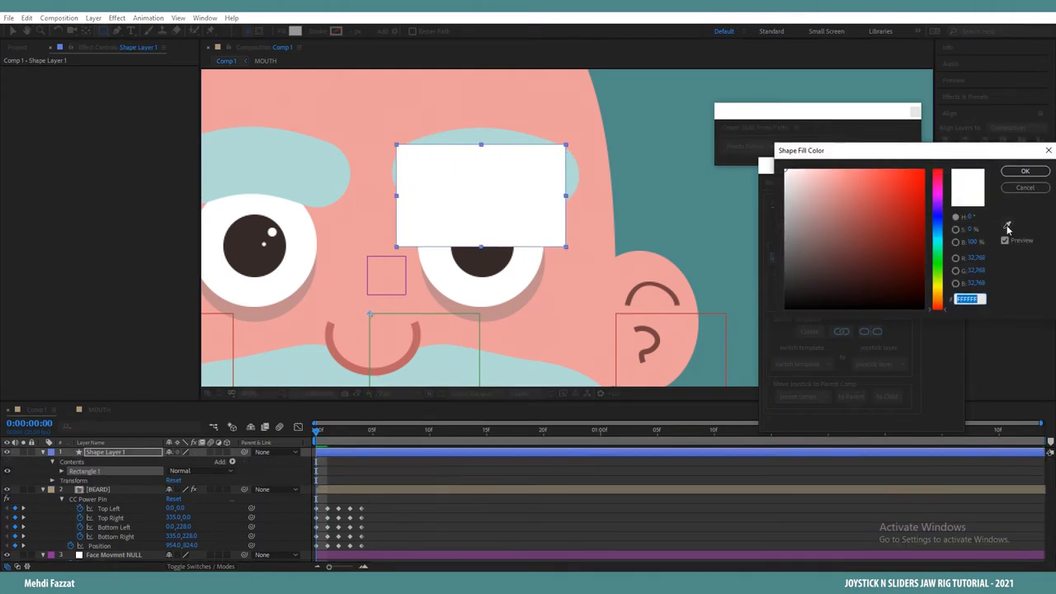
{"action": "left_click", "coordinate": [1007, 226]}
{"action": "left_click", "coordinate": [599, 210]}
{"action": "left_click", "coordinate": [835, 191]}
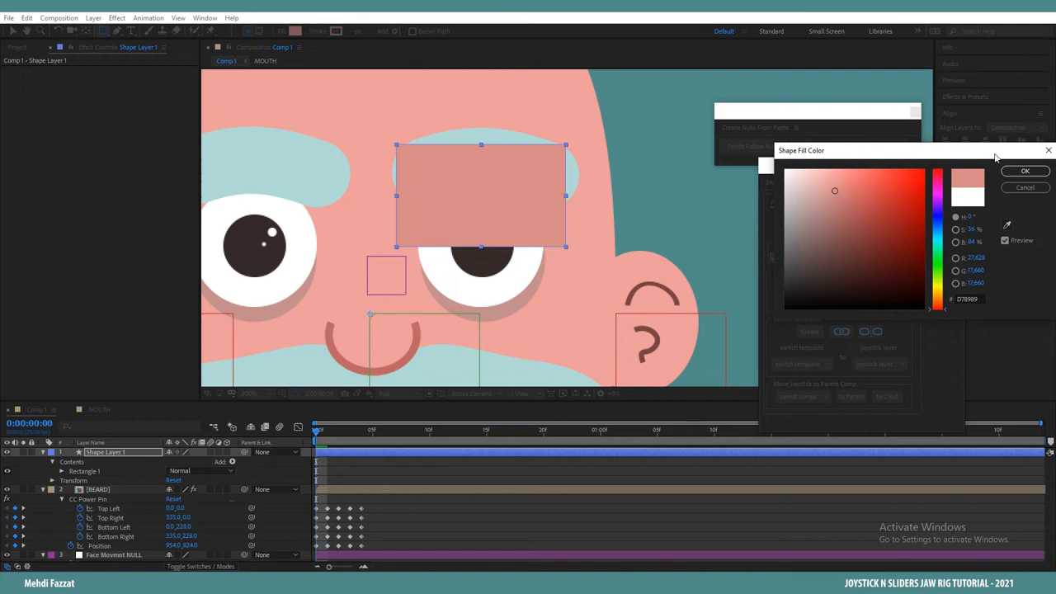
{"action": "left_click", "coordinate": [1025, 171]}
Step: Rename the rectangle layer EYELID L U and move it beneath Moustache R, directly above EYE SPEC R
{"action": "left_click", "coordinate": [112, 456]}
{"action": "key", "text": "Return"}
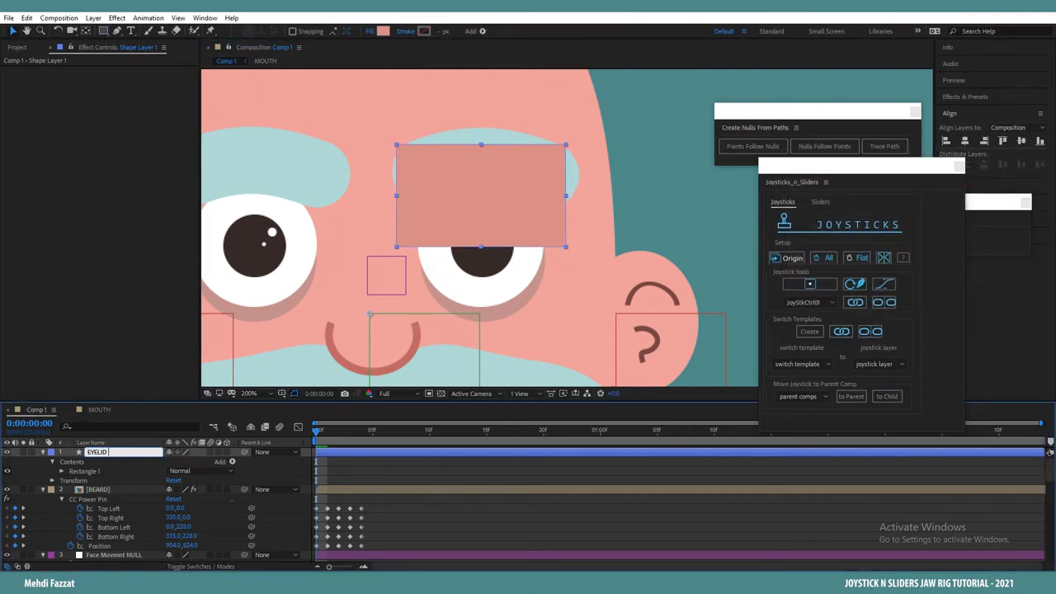
{"action": "type", "text": "EYELID L U"}
{"action": "key", "text": "Return"}
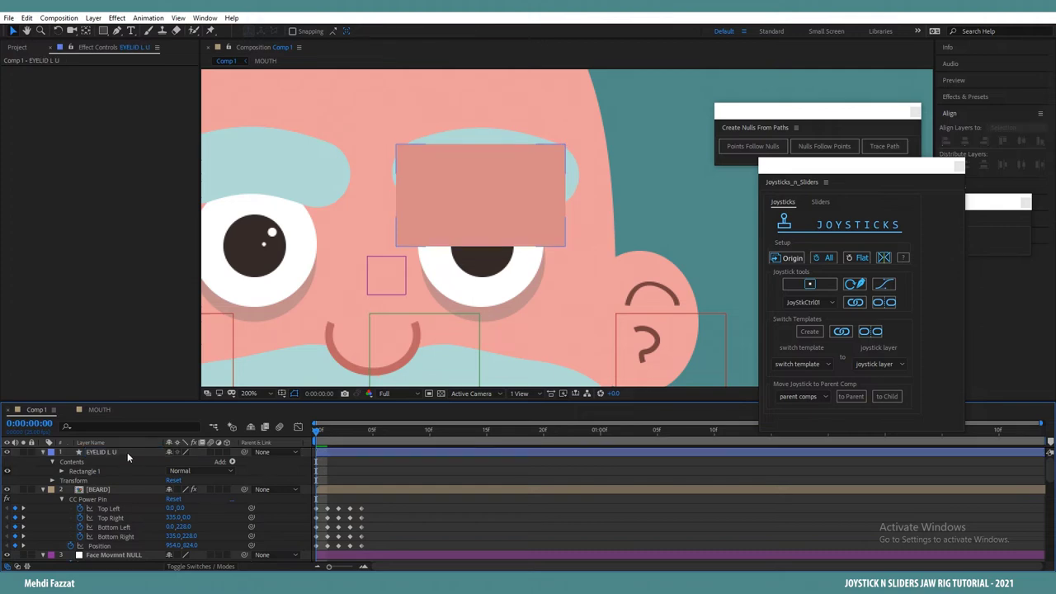
{"action": "scroll", "coordinate": [124, 550], "scroll_direction": "down", "scroll_amount": 6}
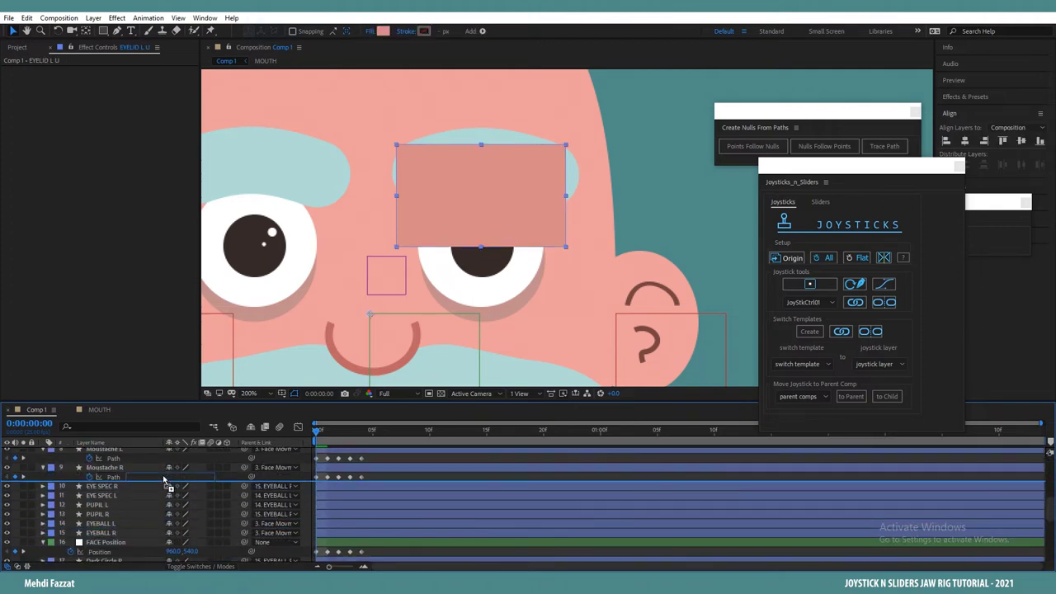
{"action": "left_click_drag", "start_coordinate": [164, 479], "coordinate": [156, 476]}
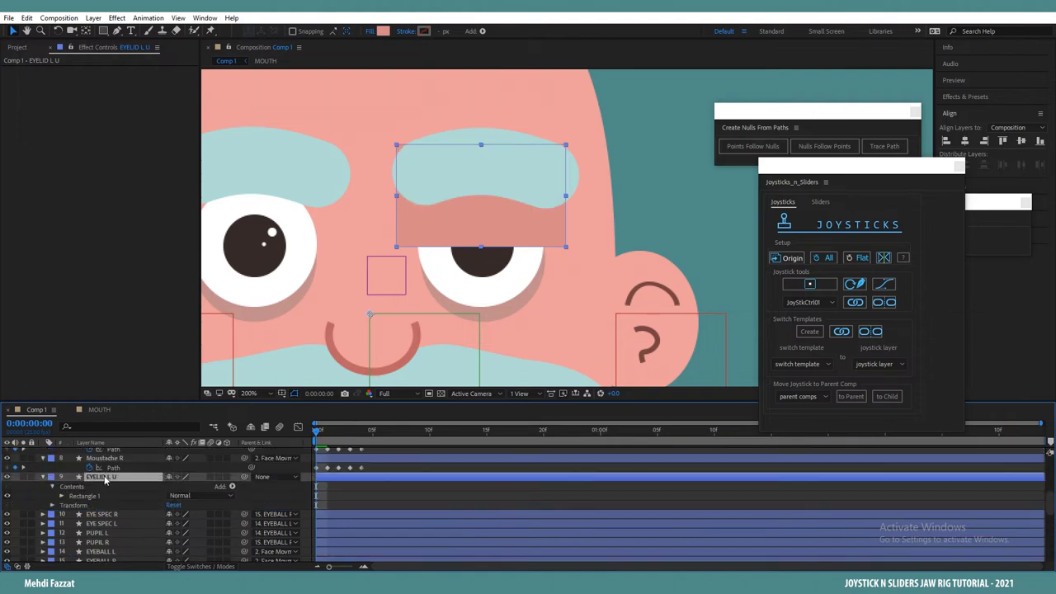
Step: Duplicate EYELID L U as EYELID R U and place the copy over the upper half of the other eye
{"action": "key", "text": "ctrl+d"}
{"action": "key", "text": "Return"}
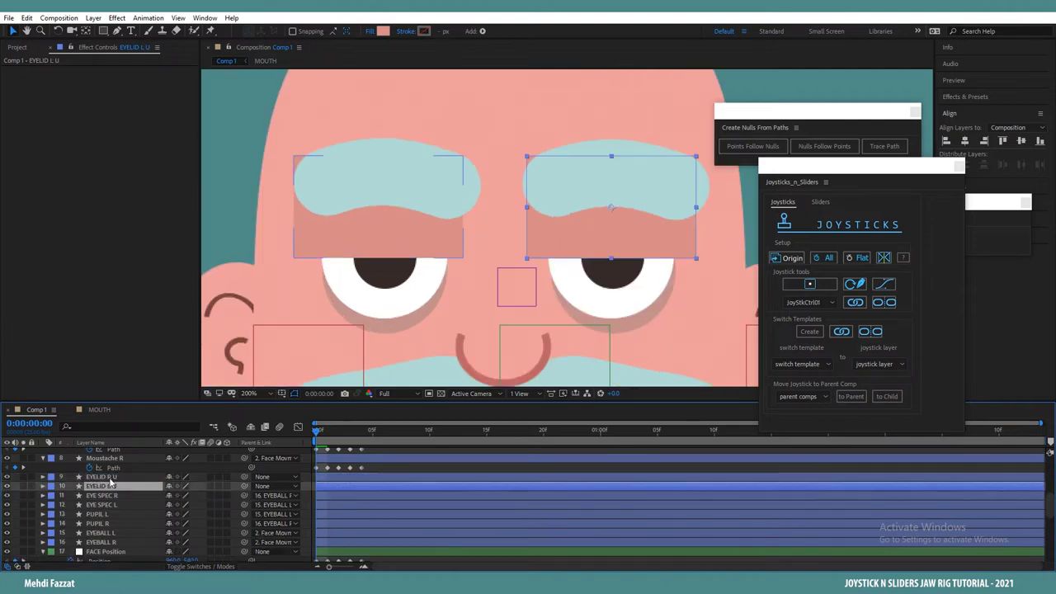
Step: Duplicate both upper eyelids, stack the copies together above the originals and move them down to cover the lower halves of the eyes
{"action": "left_click", "coordinate": [113, 489], "text": "shift"}
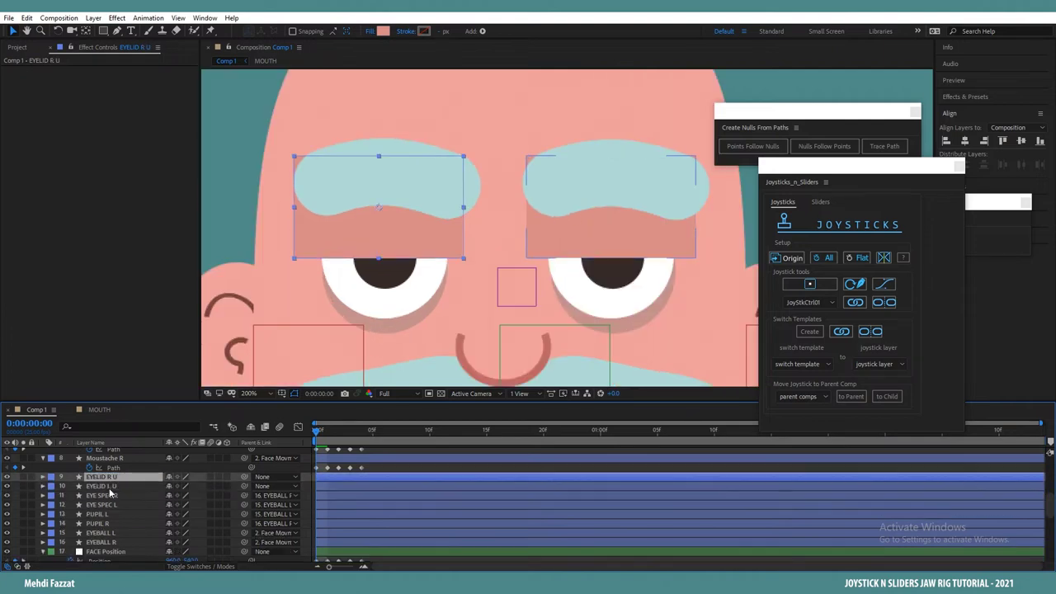
{"action": "key", "text": "ctrl+d"}
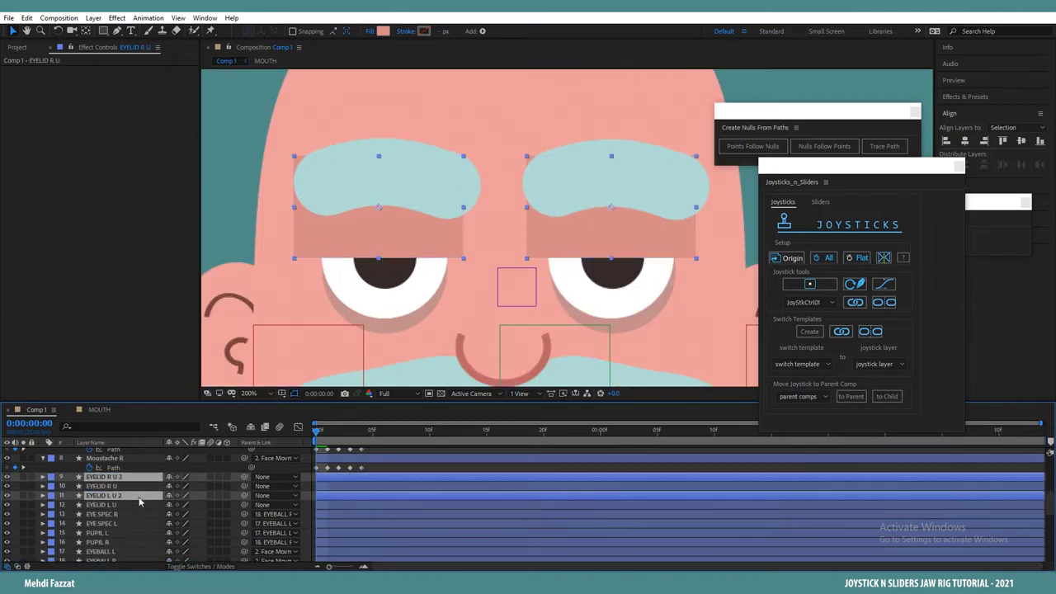
{"action": "left_click_drag", "start_coordinate": [139, 495], "coordinate": [149, 483]}
{"action": "left_click_drag", "start_coordinate": [426, 229], "coordinate": [429, 338]}
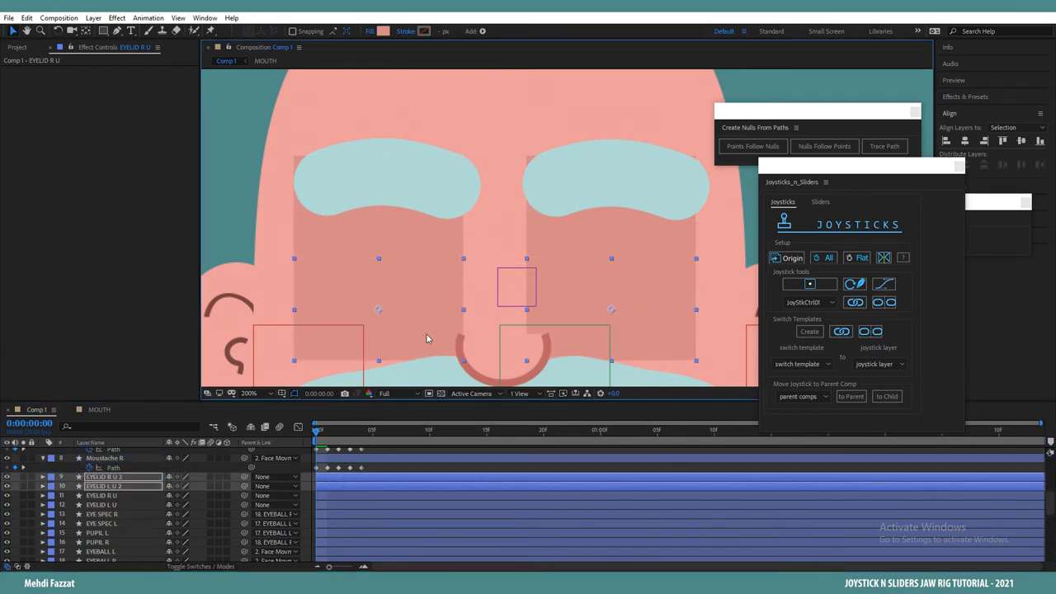
Step: Rename the two lower eyelid copies EYELID R D and EYELID L D
{"action": "left_click", "coordinate": [120, 478]}
{"action": "key", "text": "Return"}
{"action": "type", "text": "EYELID R"}
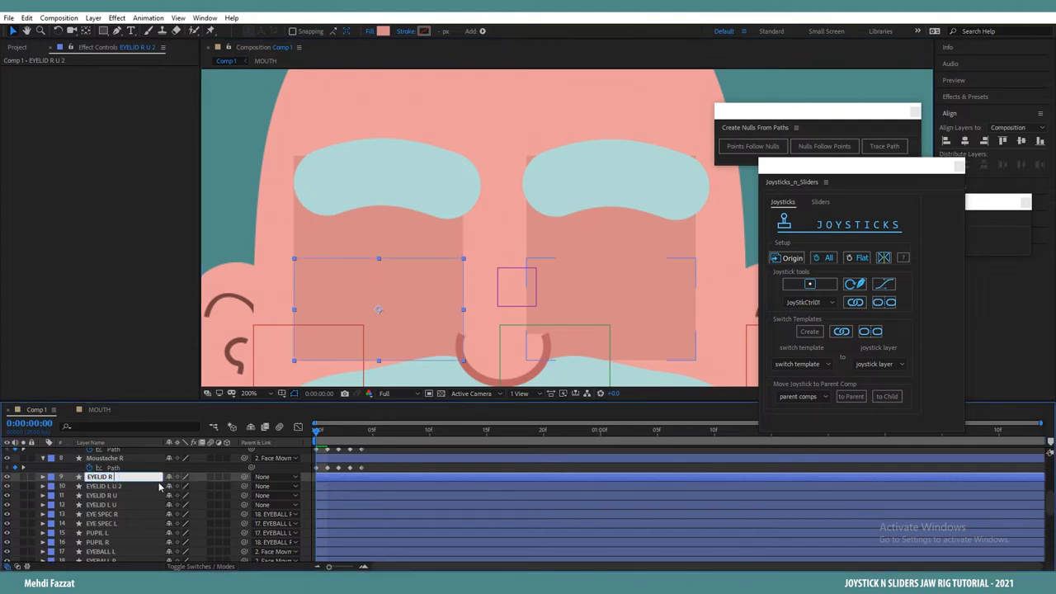
{"action": "left_click", "coordinate": [137, 486]}
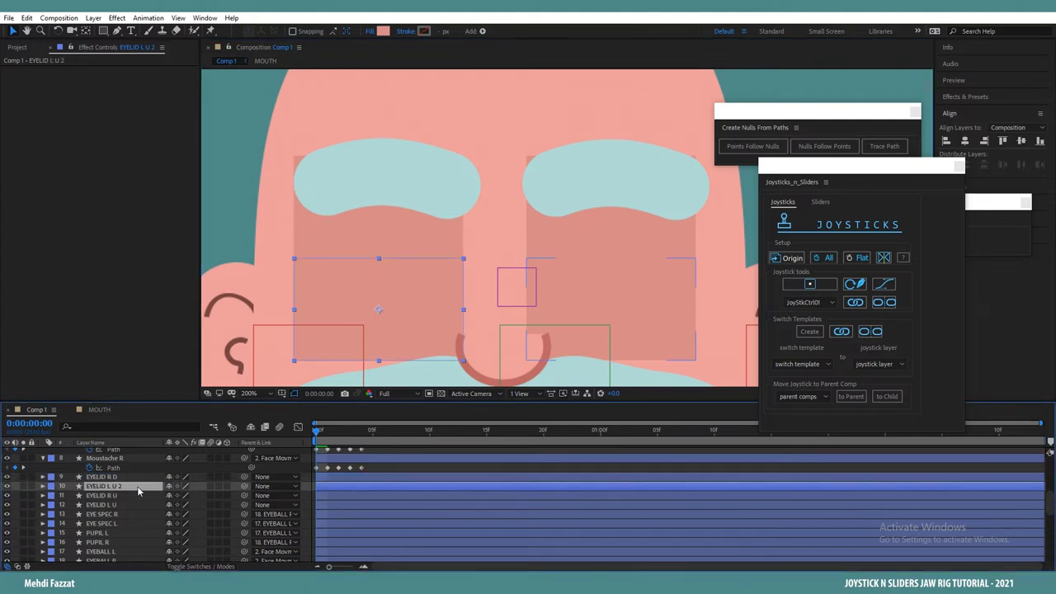
{"action": "key", "text": "Return"}
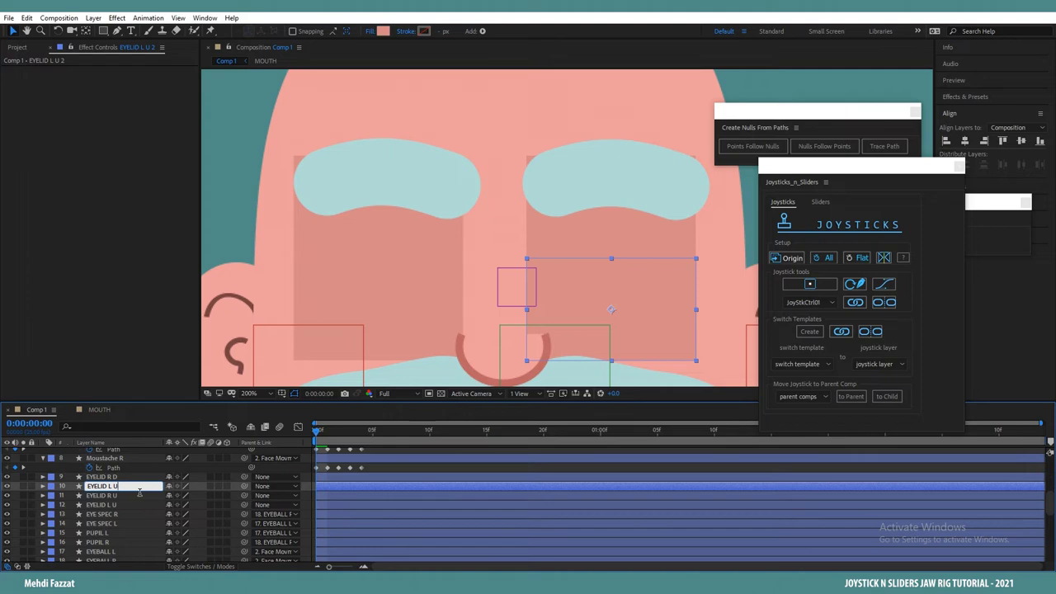
{"action": "left_click", "coordinate": [139, 462]}
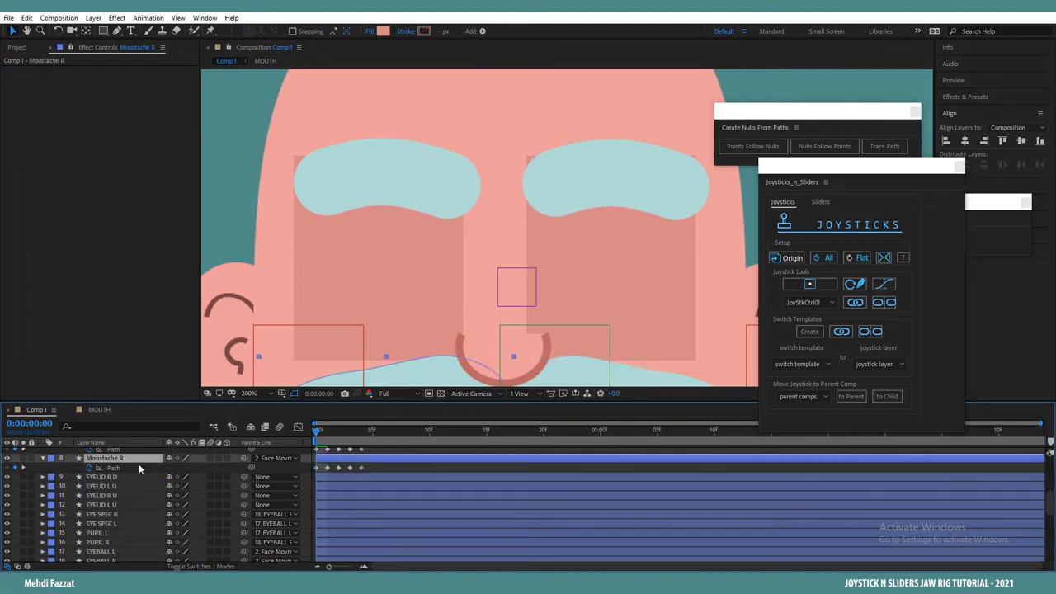
Step: Add a Set Matte effect to EYELID R D and take its matte from the EYEBALL R layer
{"action": "left_click", "coordinate": [133, 477]}
{"action": "left_click", "coordinate": [117, 504], "text": "shift"}
{"action": "left_click", "coordinate": [114, 479]}
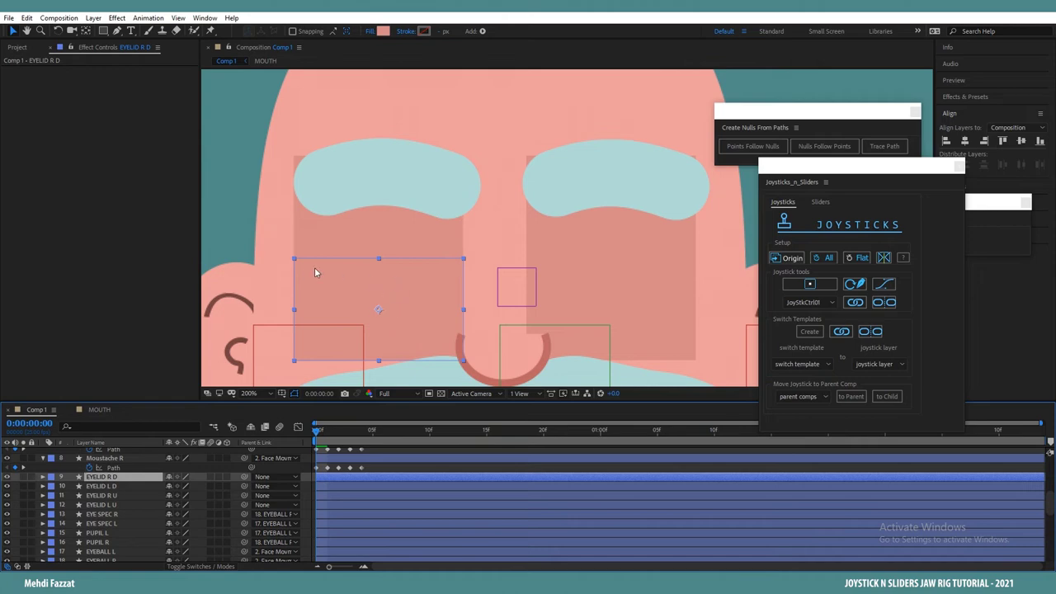
{"action": "left_click", "coordinate": [118, 17]}
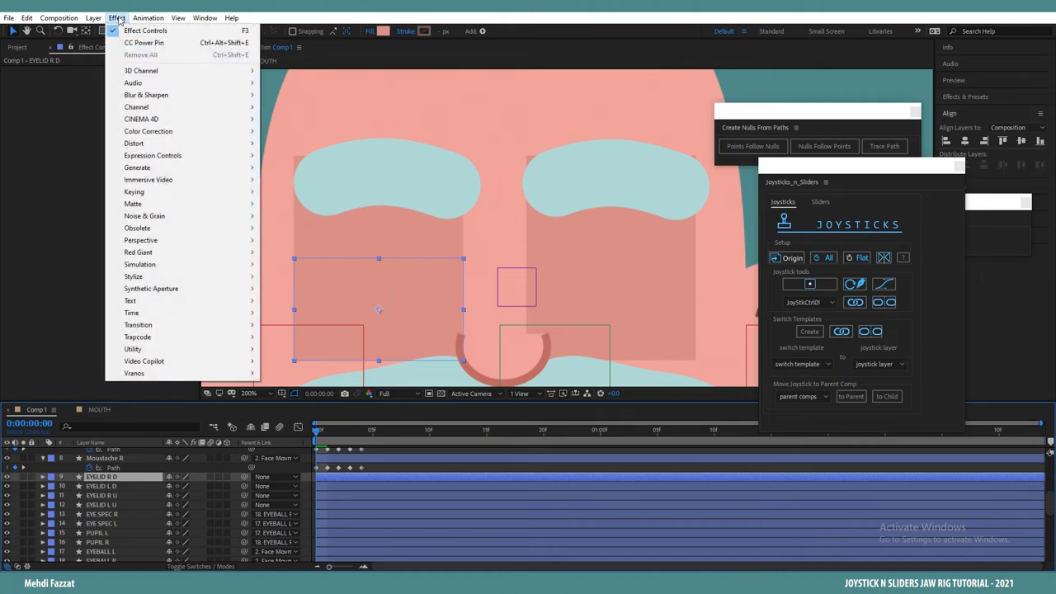
{"action": "mouse_move", "coordinate": [147, 112]}
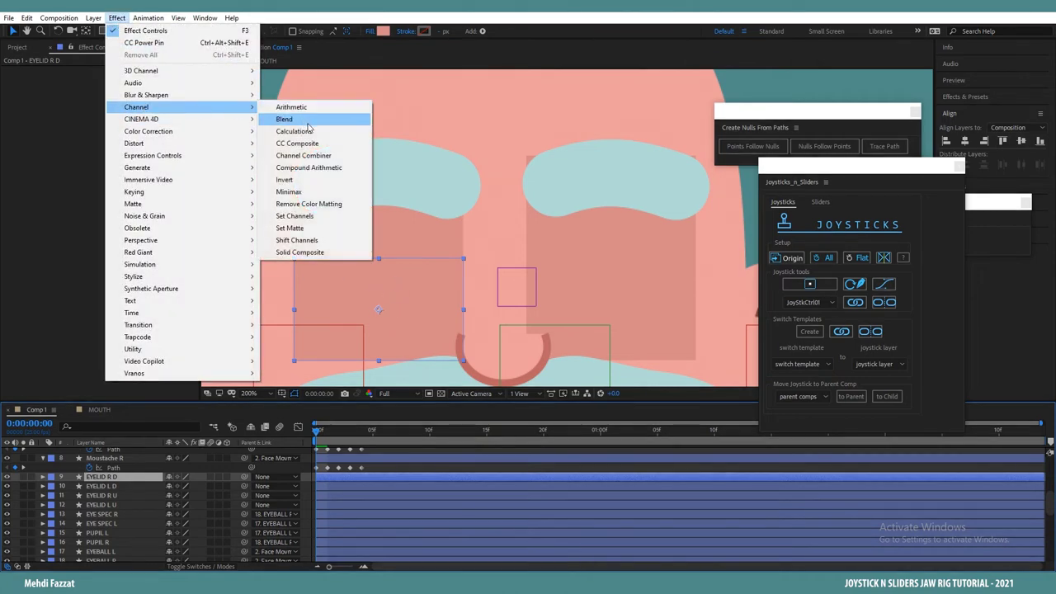
{"action": "left_click", "coordinate": [291, 227]}
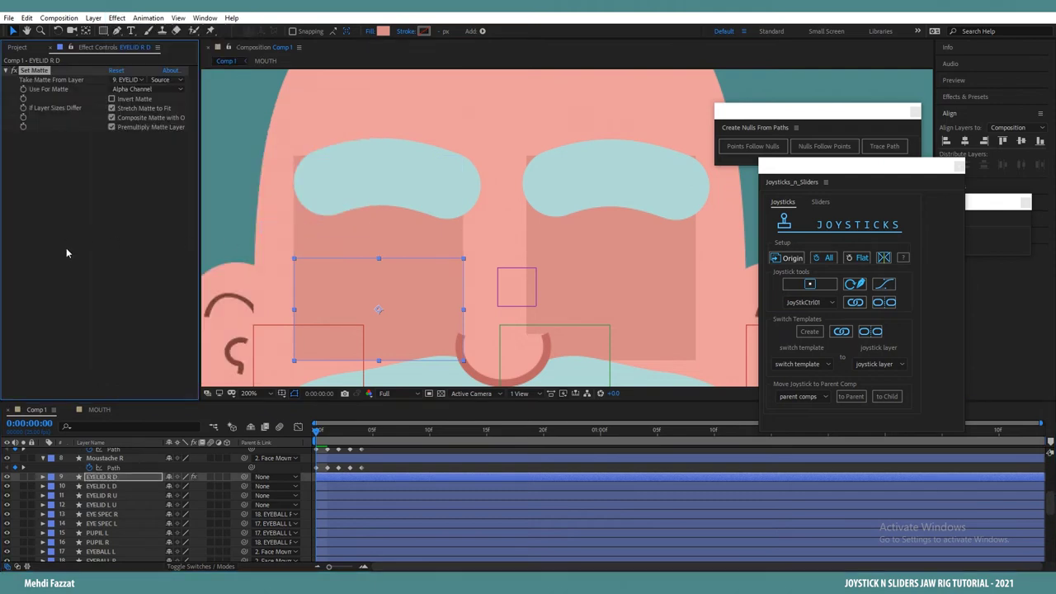
{"action": "left_click", "coordinate": [128, 80]}
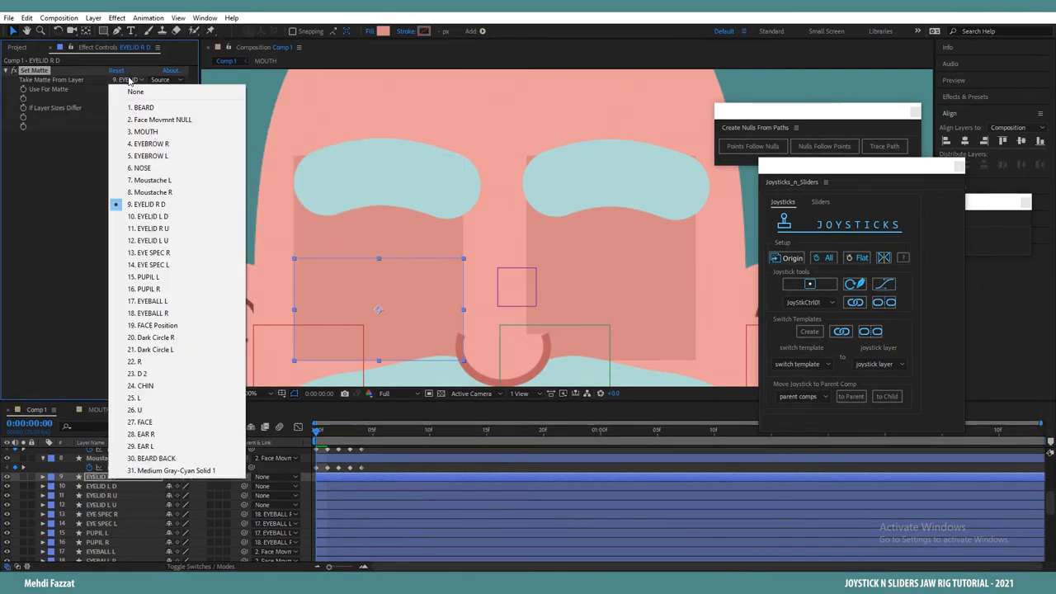
{"action": "left_click", "coordinate": [167, 313]}
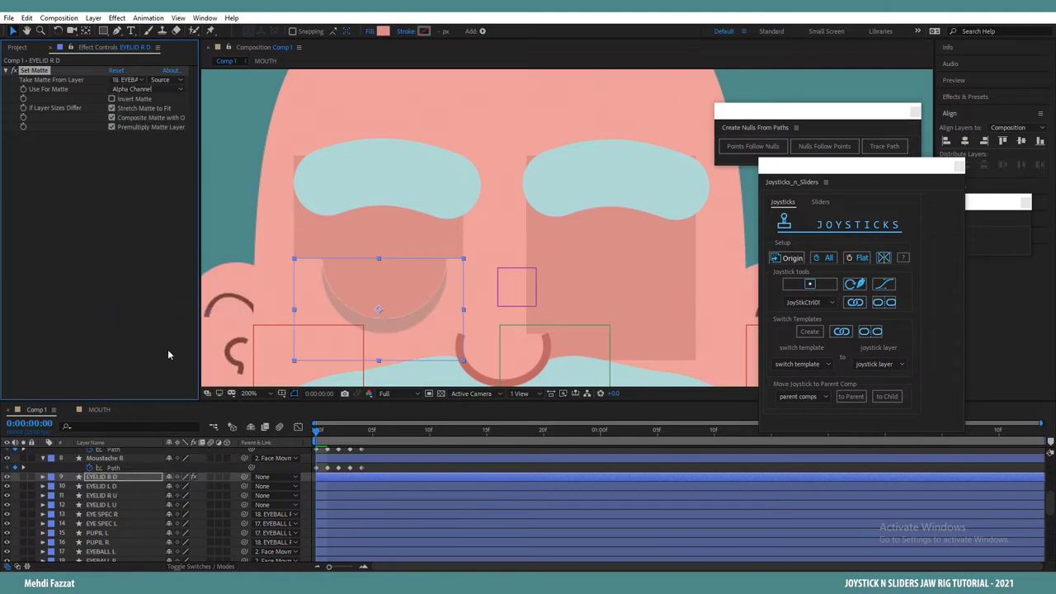
Step: Copy the Set Matte effect from EYELID R D onto EYELID R U
{"action": "left_click", "coordinate": [120, 496]}
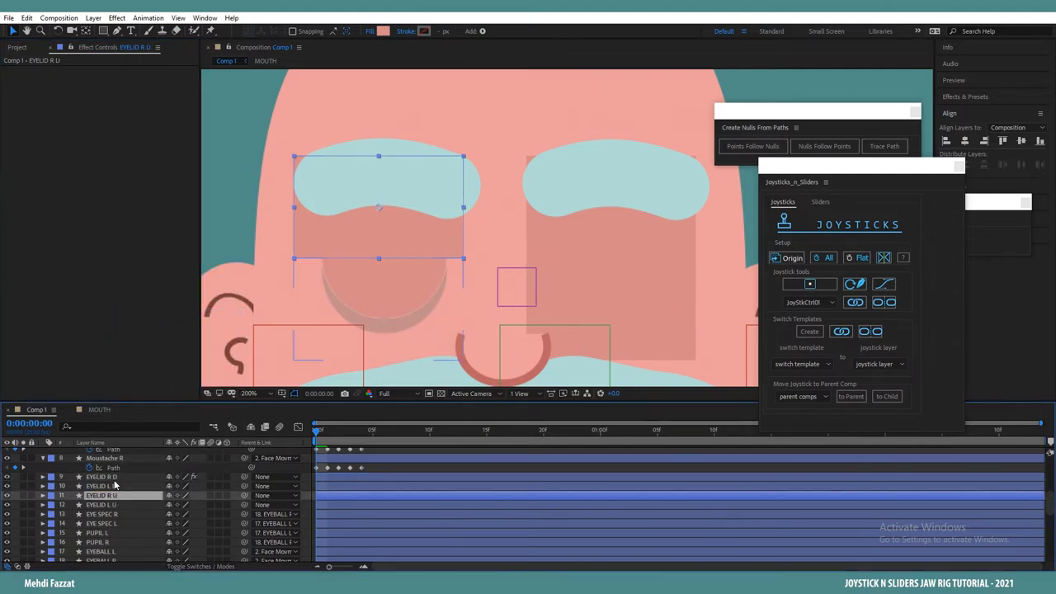
{"action": "left_click", "coordinate": [115, 477]}
{"action": "left_click", "coordinate": [43, 73]}
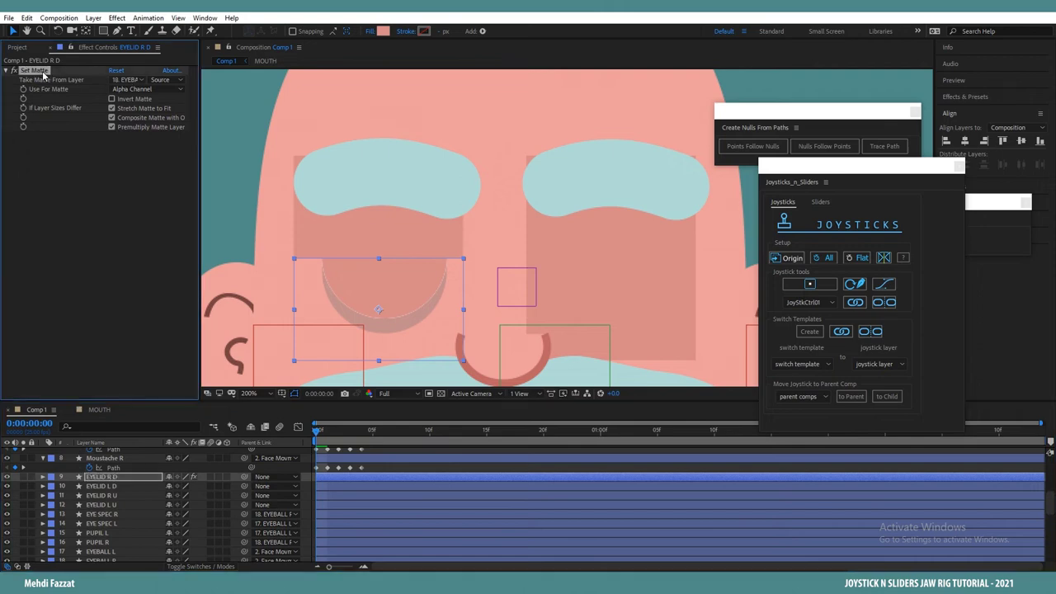
{"action": "left_click", "coordinate": [116, 496]}
{"action": "key", "text": "ctrl+v"}
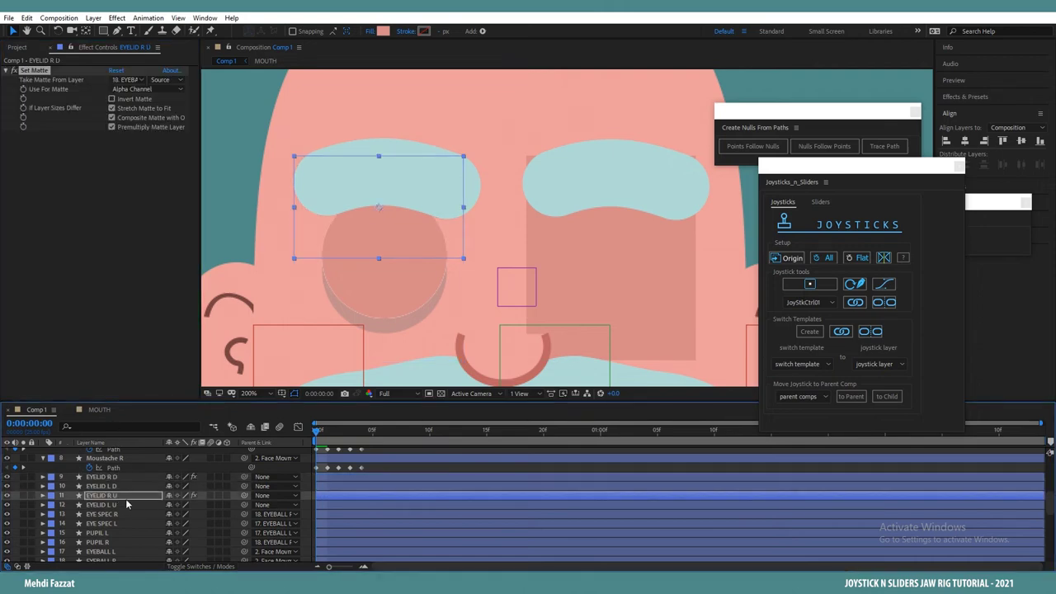
Step: Paste the Set Matte effect onto EYELID L D, take its matte from EYEBALL L, and copy that version to EYELID L U
{"action": "left_click", "coordinate": [121, 486]}
{"action": "key", "text": "ctrl+v"}
{"action": "left_click", "coordinate": [133, 78]}
{"action": "left_click", "coordinate": [175, 302]}
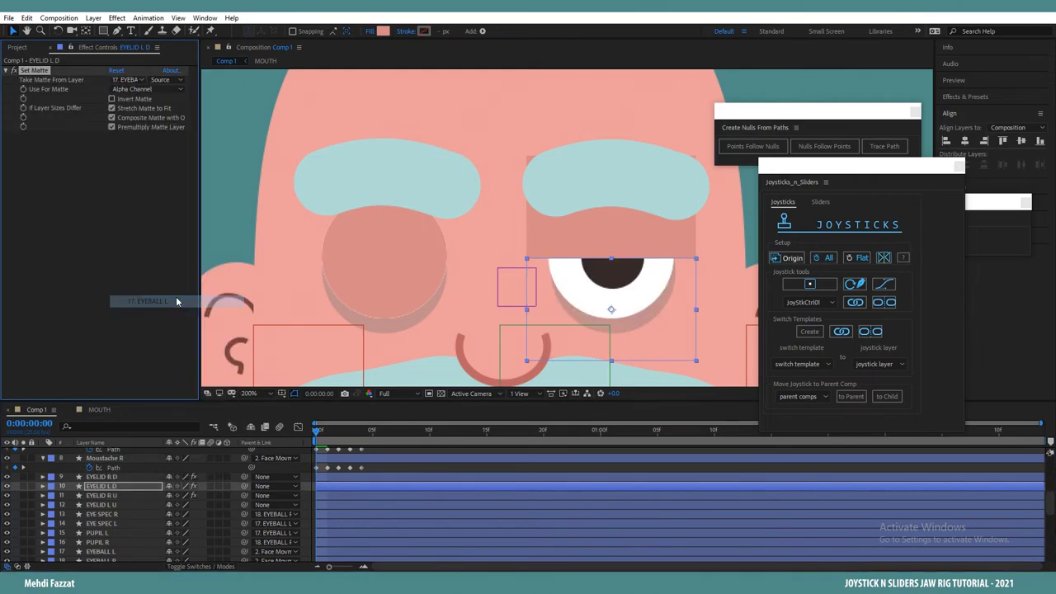
{"action": "left_click", "coordinate": [120, 503]}
{"action": "key", "text": "ctrl+v"}
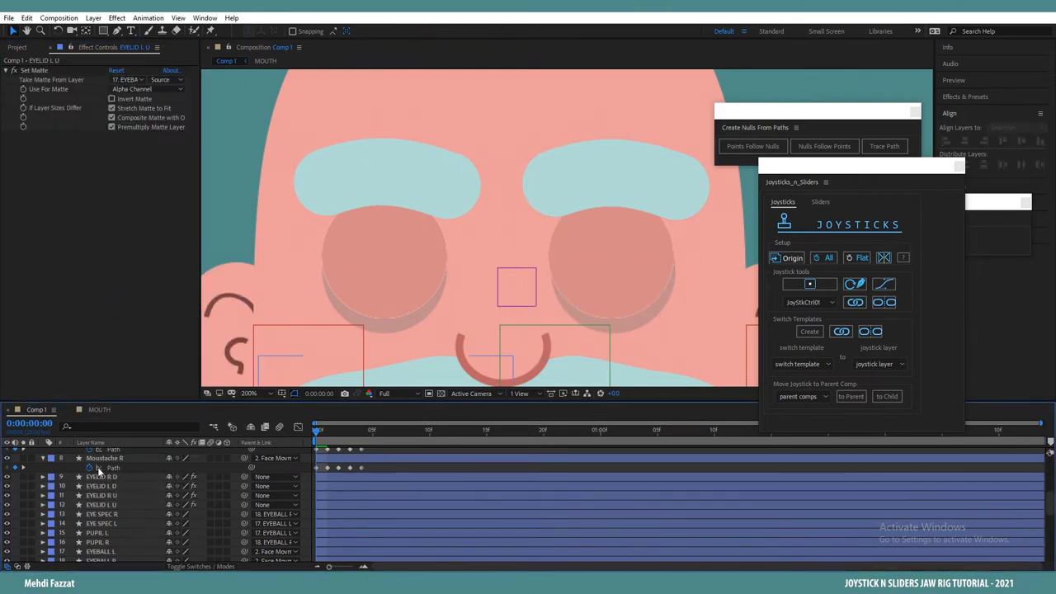
Step: Set the label colour of all four eyelid layers to Orange
{"action": "key", "text": "comma"}
{"action": "left_click", "coordinate": [101, 477]}
{"action": "left_click", "coordinate": [117, 505], "text": "shift"}
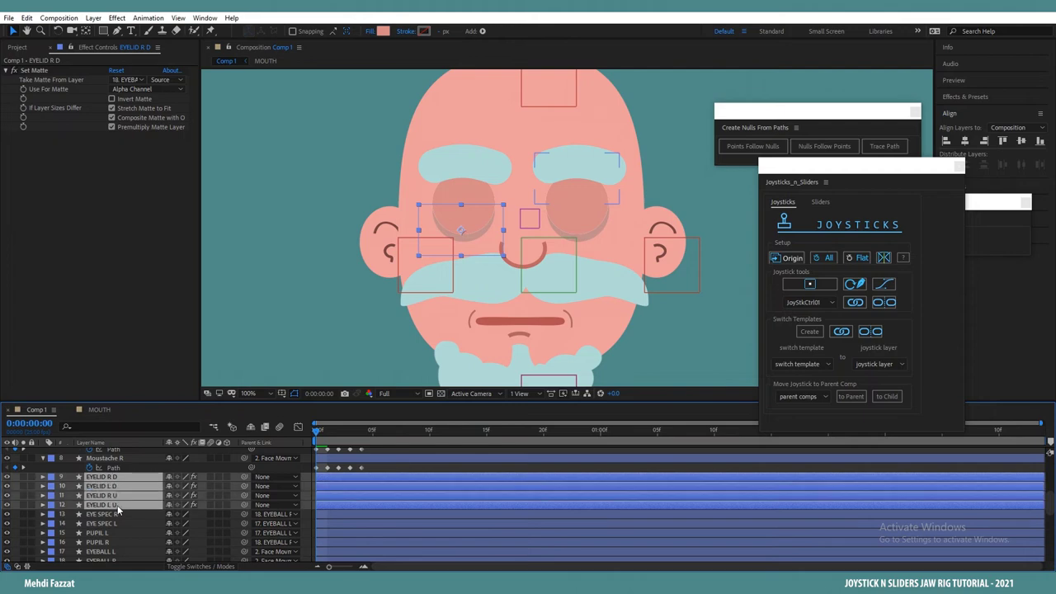
{"action": "left_click", "coordinate": [52, 483]}
{"action": "left_click", "coordinate": [76, 413]}
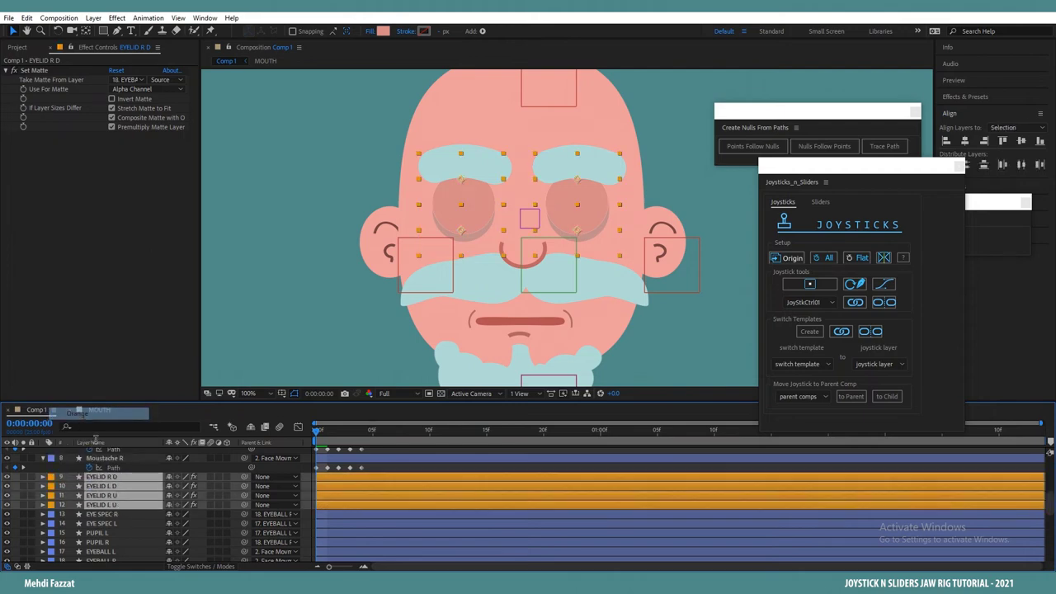
Step: Parent EYELID R D and R U to EYEBALL R, and EYELID L D and L U to EYEBALL L
{"action": "left_click", "coordinate": [122, 479]}
{"action": "left_click", "coordinate": [120, 495], "text": "ctrl"}
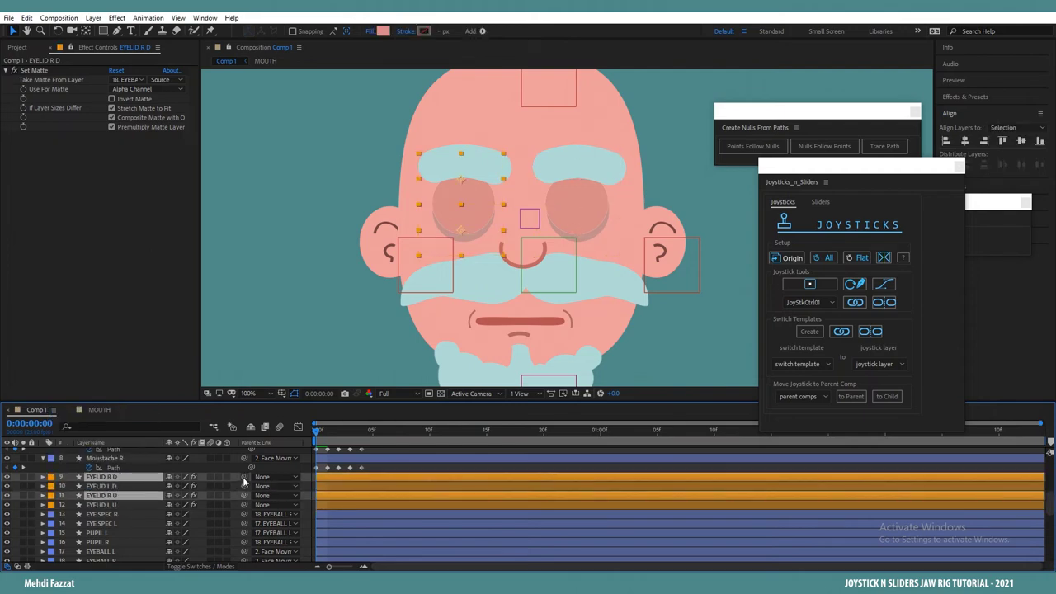
{"action": "left_click_drag", "start_coordinate": [171, 474], "coordinate": [114, 548]}
{"action": "left_click", "coordinate": [109, 472]}
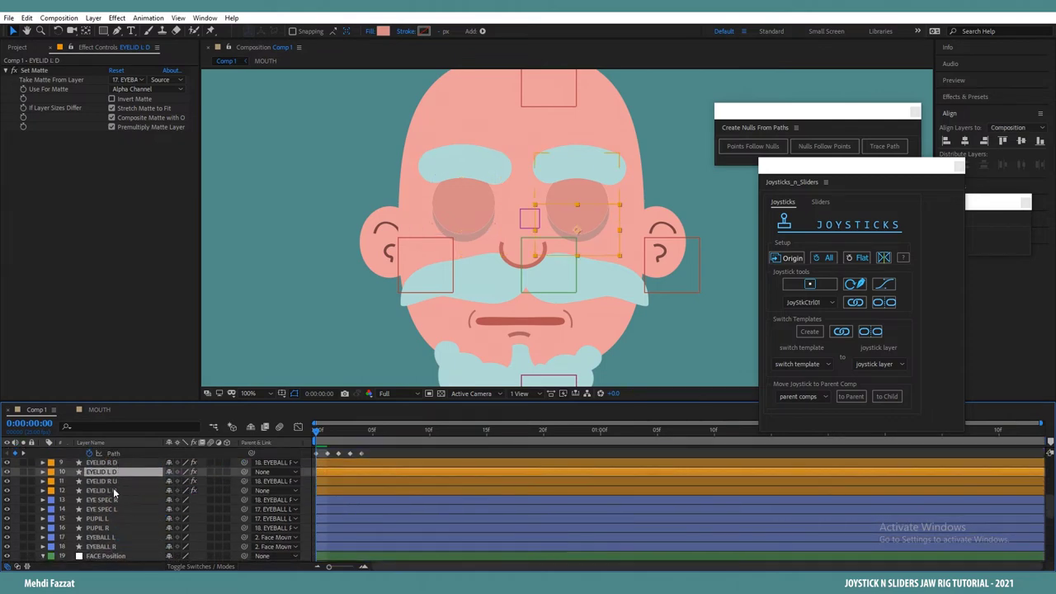
{"action": "left_click", "coordinate": [113, 489], "text": "ctrl"}
{"action": "left_click_drag", "start_coordinate": [245, 474], "coordinate": [123, 538]}
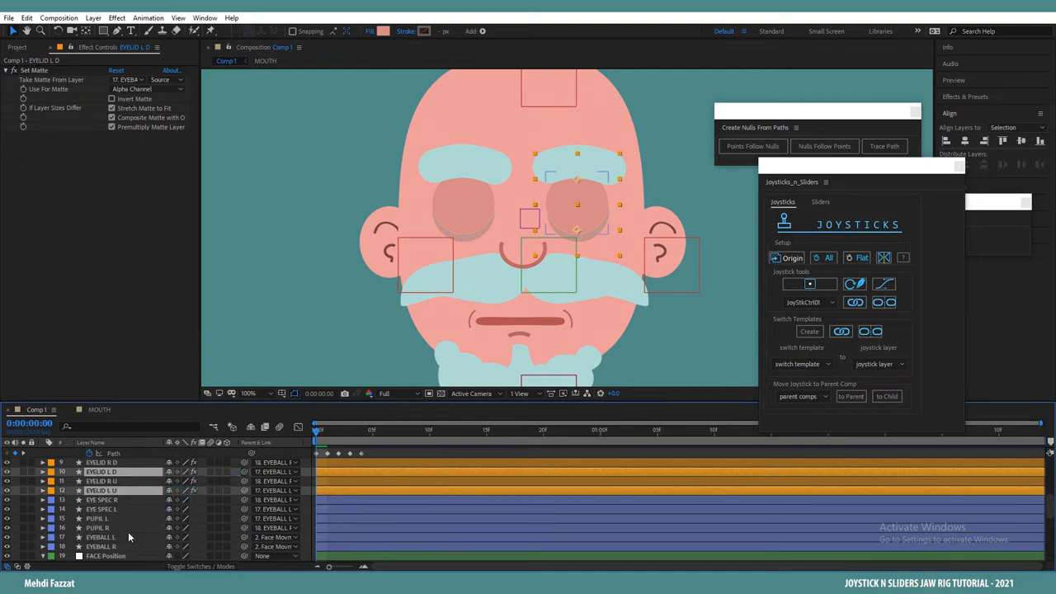
Step: Check the head turn across the keyed frames, then open the BEARD precomp and expand its shape down to Path 1
{"action": "left_click_drag", "start_coordinate": [317, 431], "coordinate": [356, 434]}
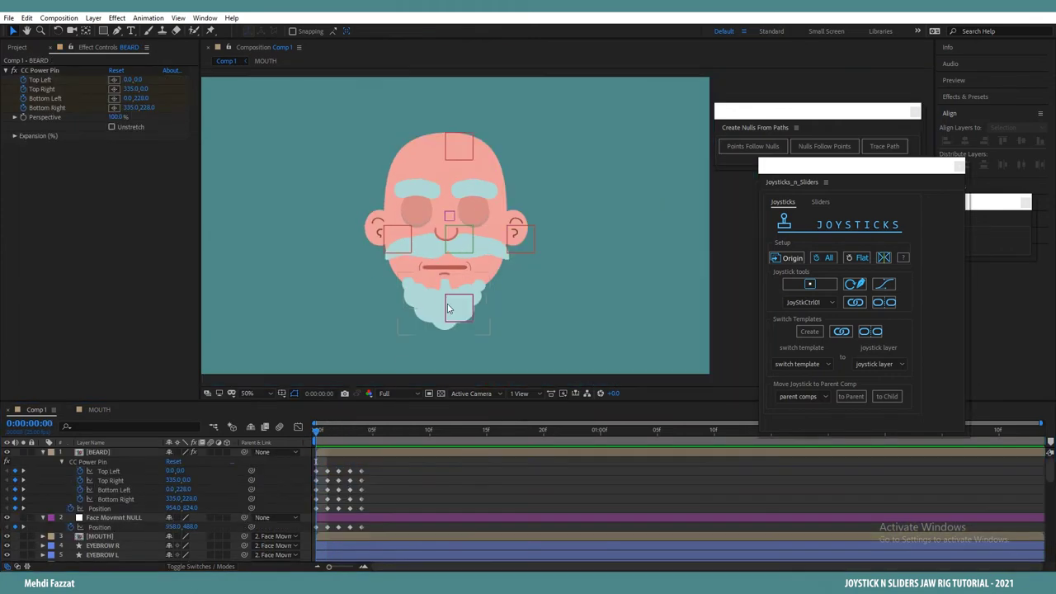
{"action": "left_click", "coordinate": [437, 316]}
{"action": "scroll", "coordinate": [439, 321], "scroll_direction": "up", "scroll_amount": 1}
{"action": "left_click_drag", "start_coordinate": [439, 322], "coordinate": [608, 242]}
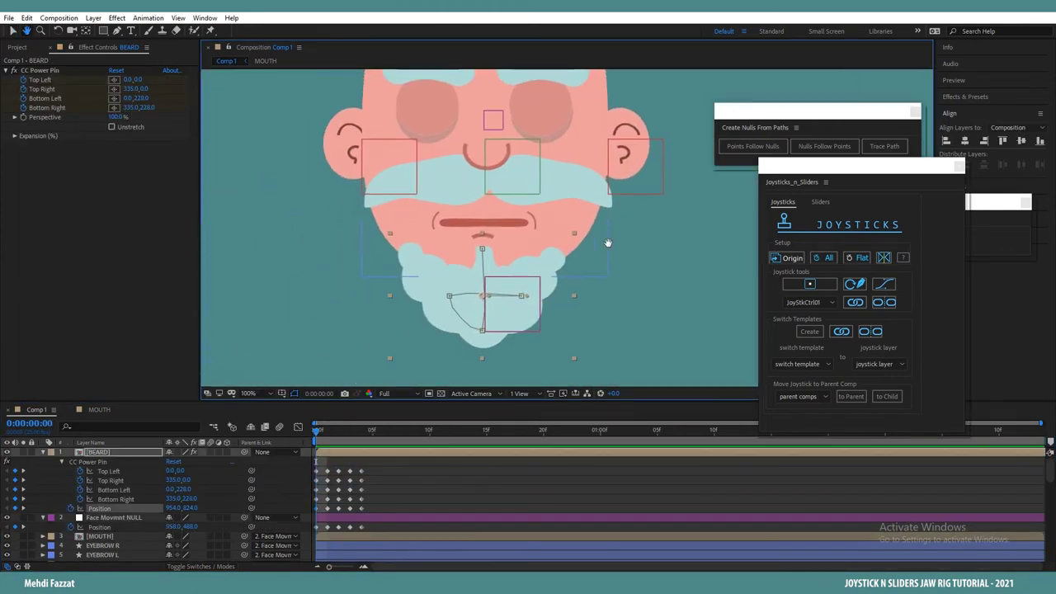
{"action": "double_click", "coordinate": [124, 452]}
{"action": "left_click", "coordinate": [47, 453]}
{"action": "left_click", "coordinate": [43, 452]}
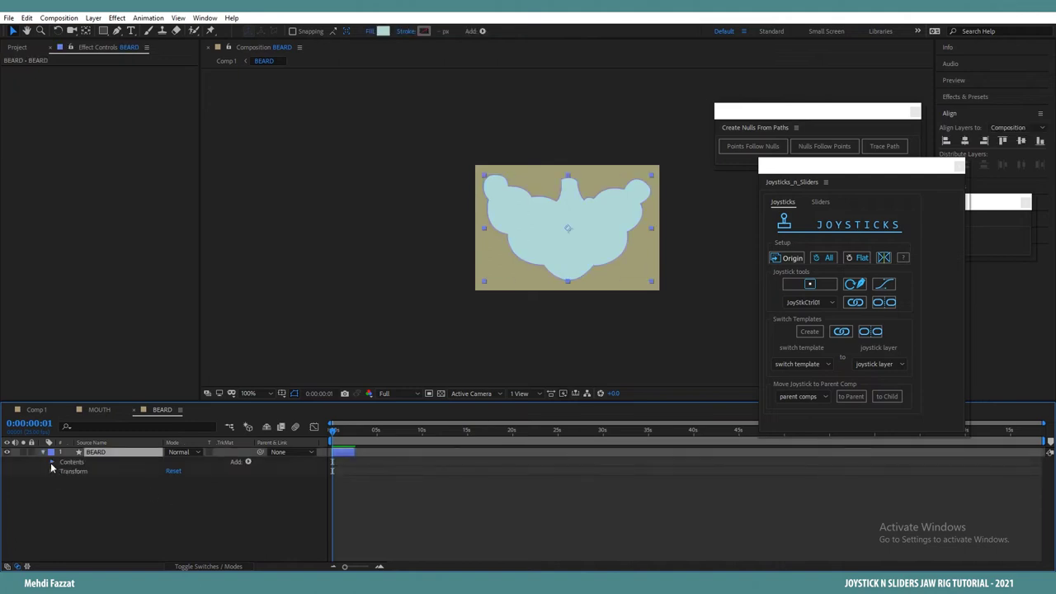
{"action": "left_click", "coordinate": [52, 463]}
{"action": "left_click", "coordinate": [61, 472]}
{"action": "left_click", "coordinate": [71, 480]}
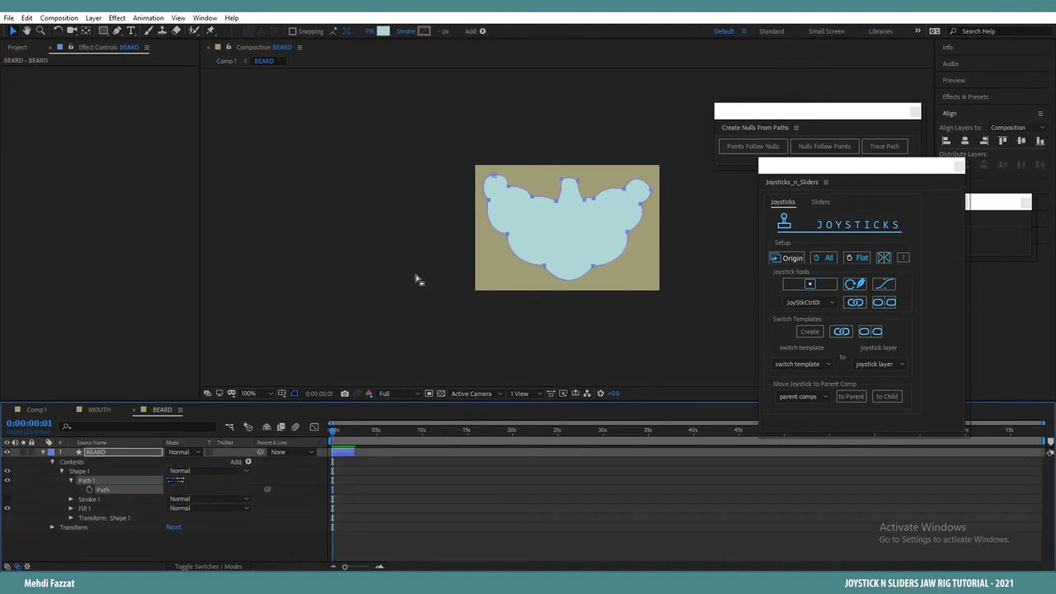
Step: Delete the upper points of the beard's central tuft, close the BEARD precomp and return to Comp 1
{"action": "scroll", "coordinate": [523, 220], "scroll_direction": "up", "scroll_amount": 4}
{"action": "key", "text": "v"}
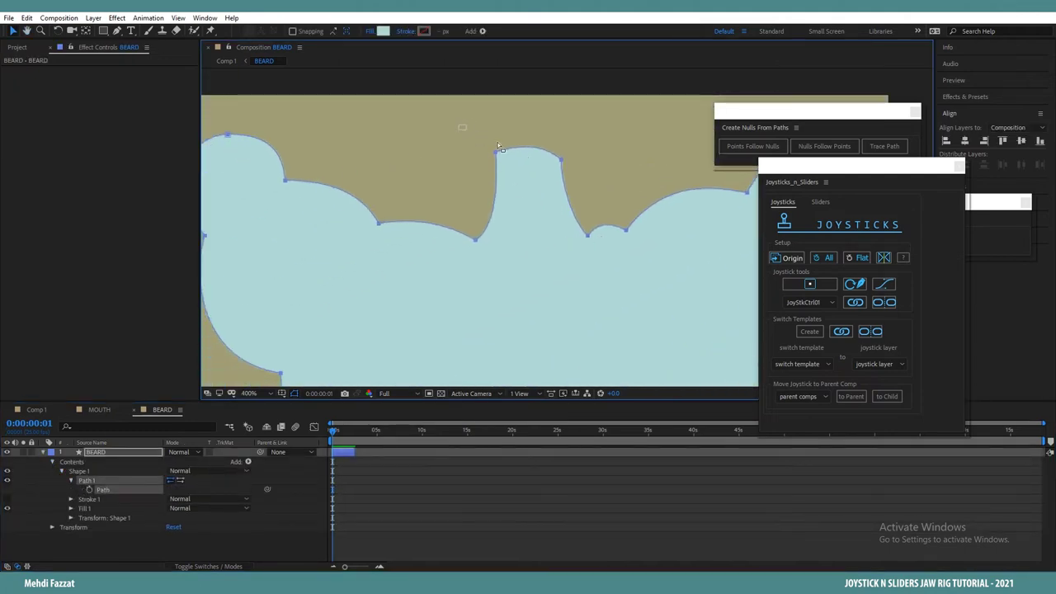
{"action": "left_click_drag", "start_coordinate": [459, 124], "coordinate": [599, 180]}
{"action": "key", "text": "Delete"}
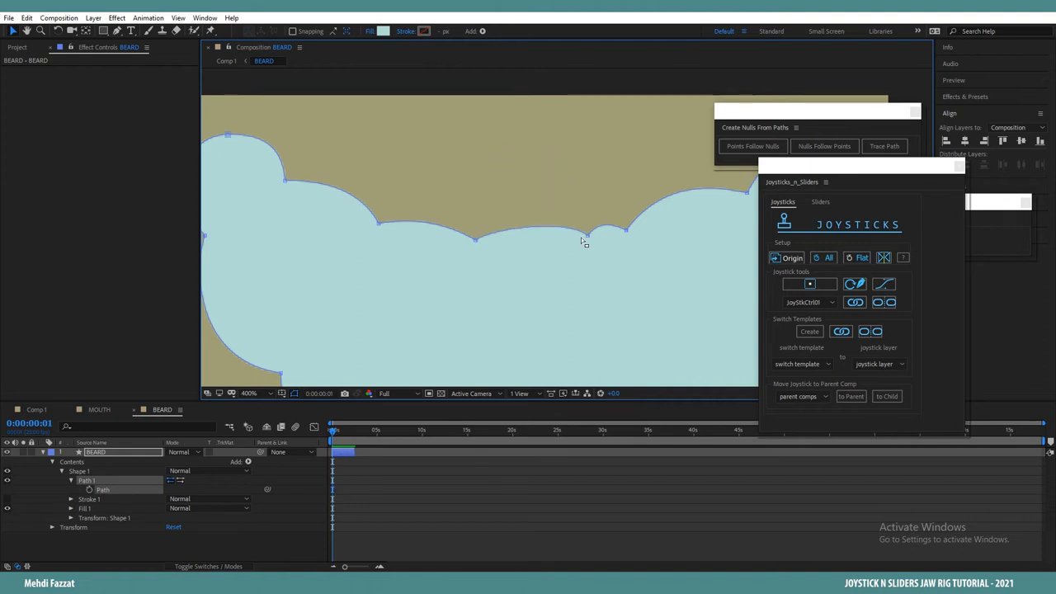
{"action": "scroll", "coordinate": [583, 241], "scroll_direction": "down", "scroll_amount": 4}
{"action": "left_click", "coordinate": [43, 453]}
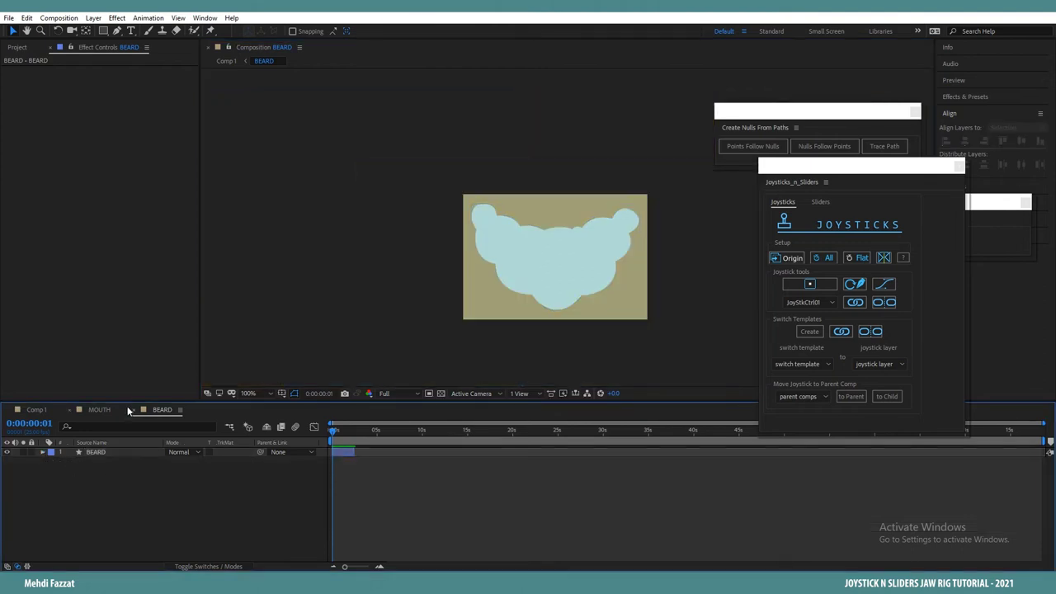
{"action": "left_click", "coordinate": [134, 409]}
{"action": "left_click", "coordinate": [36, 410]}
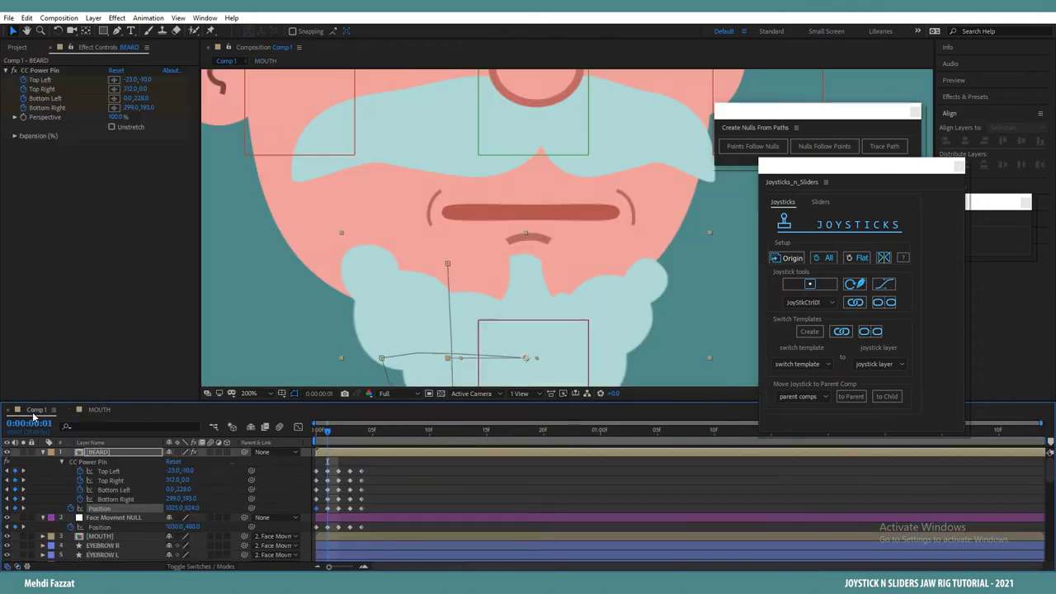
Step: At frame 0, select the rig's keyframes across all layers and create a joystick controller named JoyStkCtrl01 from them
{"action": "scroll", "coordinate": [439, 288], "scroll_direction": "down", "scroll_amount": 2}
{"action": "left_click", "coordinate": [439, 288]}
{"action": "left_click_drag", "start_coordinate": [329, 434], "coordinate": [286, 439]}
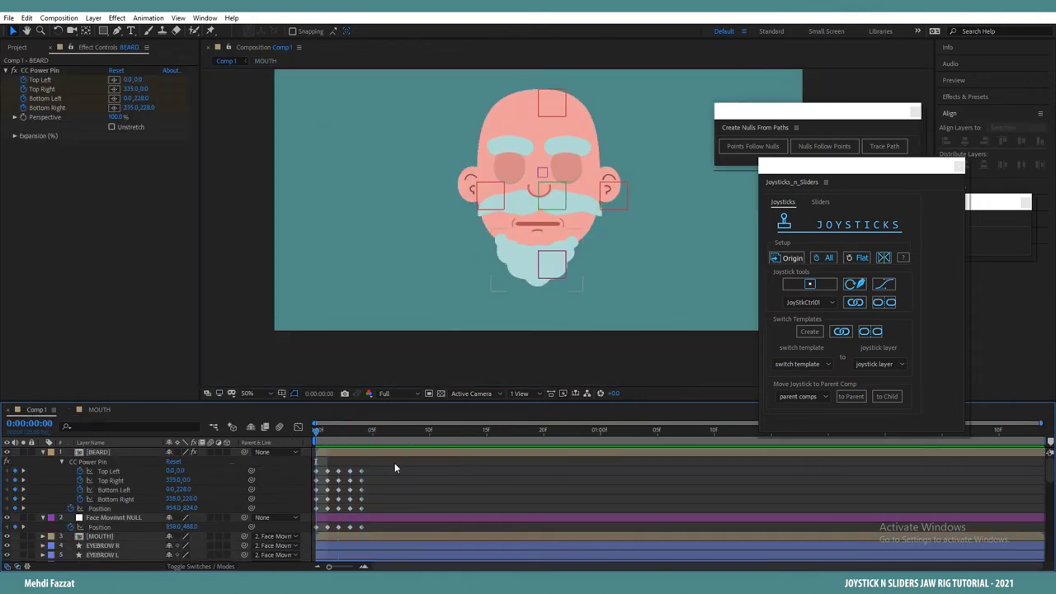
{"action": "left_click_drag", "start_coordinate": [394, 463], "coordinate": [298, 562]}
{"action": "left_click", "coordinate": [810, 285]}
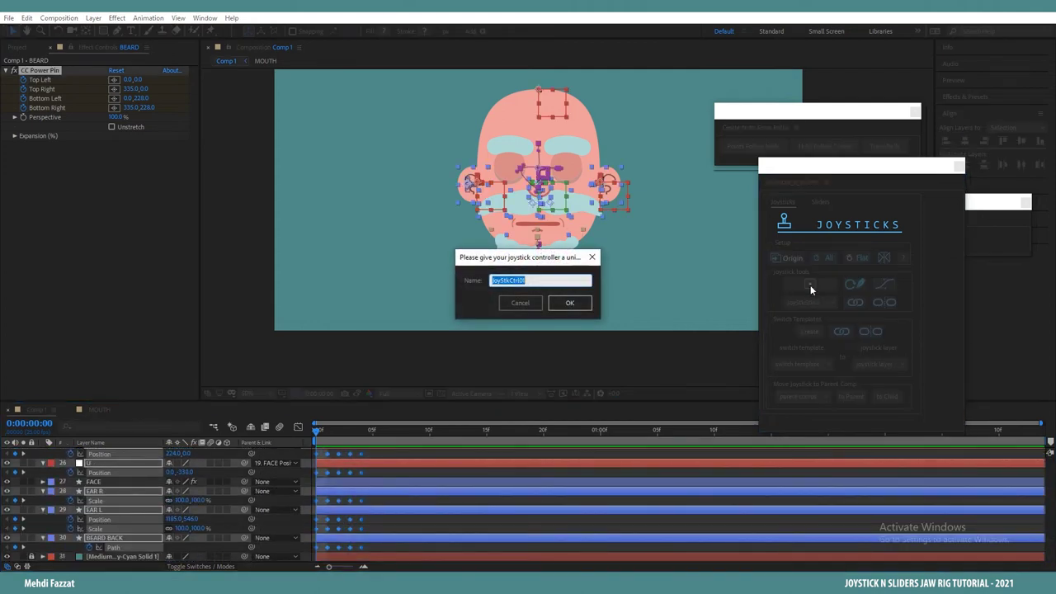
{"action": "left_click", "coordinate": [568, 302]}
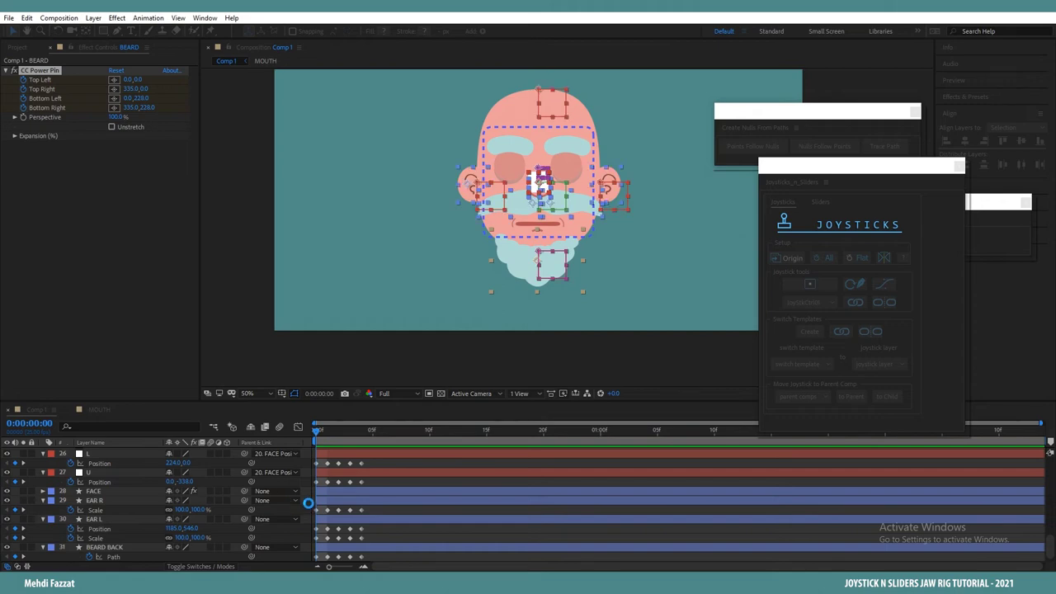
Step: Move JoyStkCtrl01 Origin off the face to the empty background at the upper left of the composition and select the JoyStkCtrl01 controller
{"action": "scroll", "coordinate": [301, 489], "scroll_direction": "up", "scroll_amount": 2}
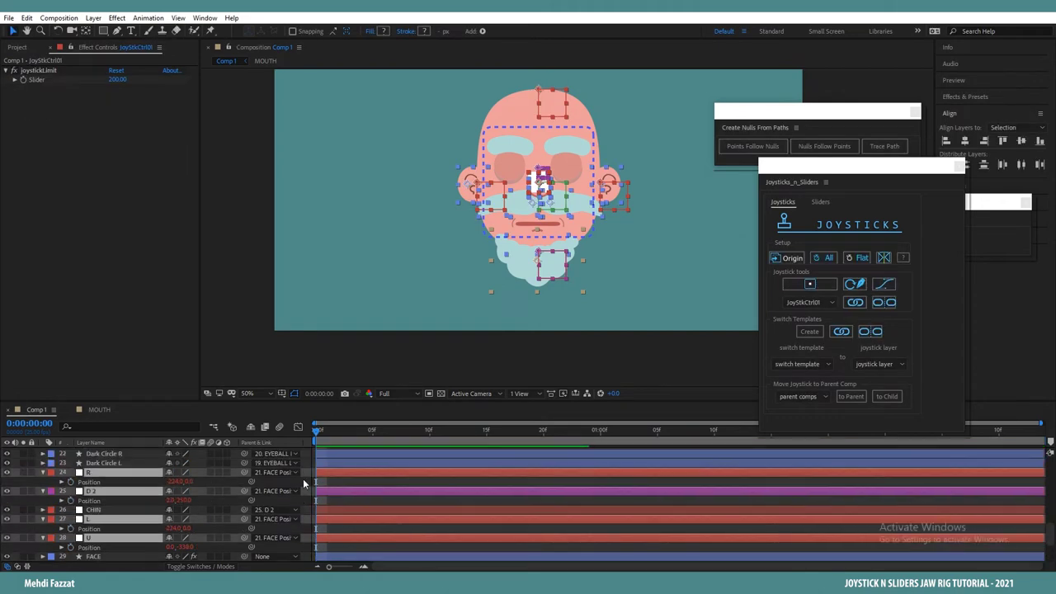
{"action": "scroll", "coordinate": [304, 479], "scroll_direction": "up", "scroll_amount": 8}
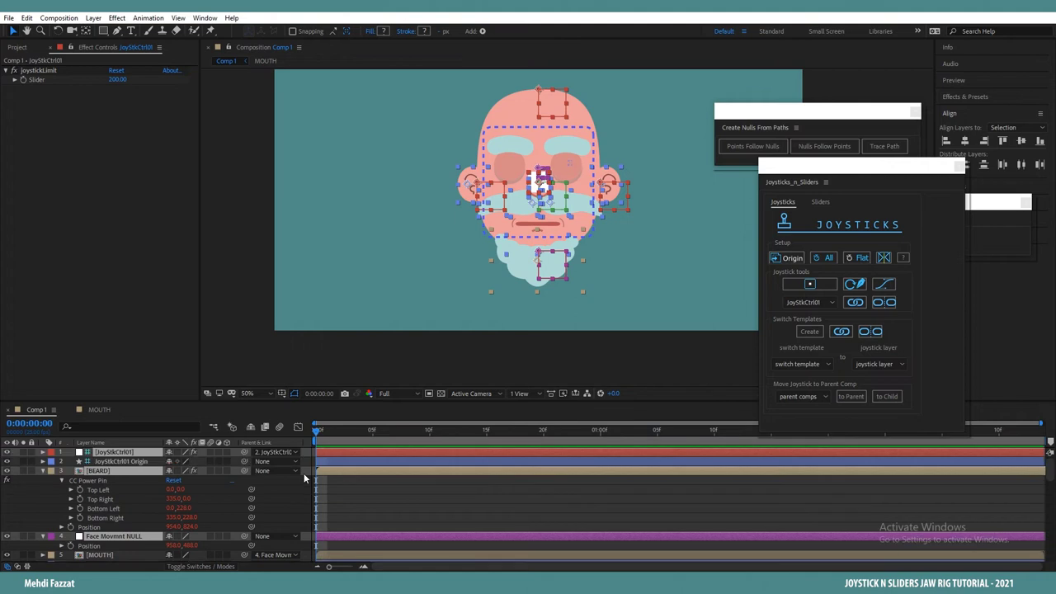
{"action": "left_click", "coordinate": [303, 482]}
{"action": "left_click", "coordinate": [120, 461]}
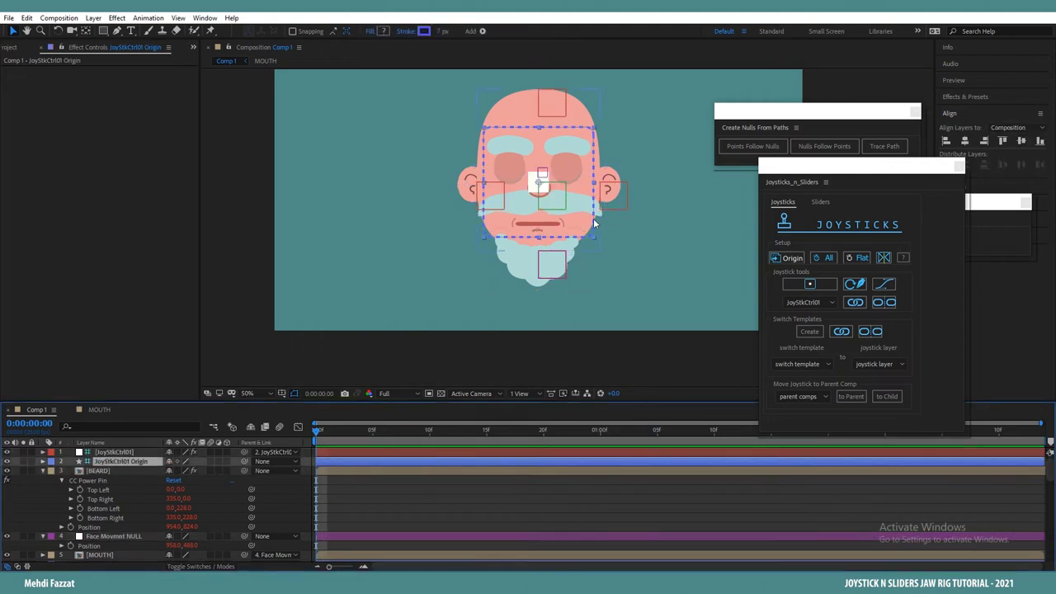
{"action": "left_click_drag", "start_coordinate": [594, 222], "coordinate": [406, 174]}
{"action": "left_click", "coordinate": [282, 495]}
{"action": "left_click", "coordinate": [124, 452]}
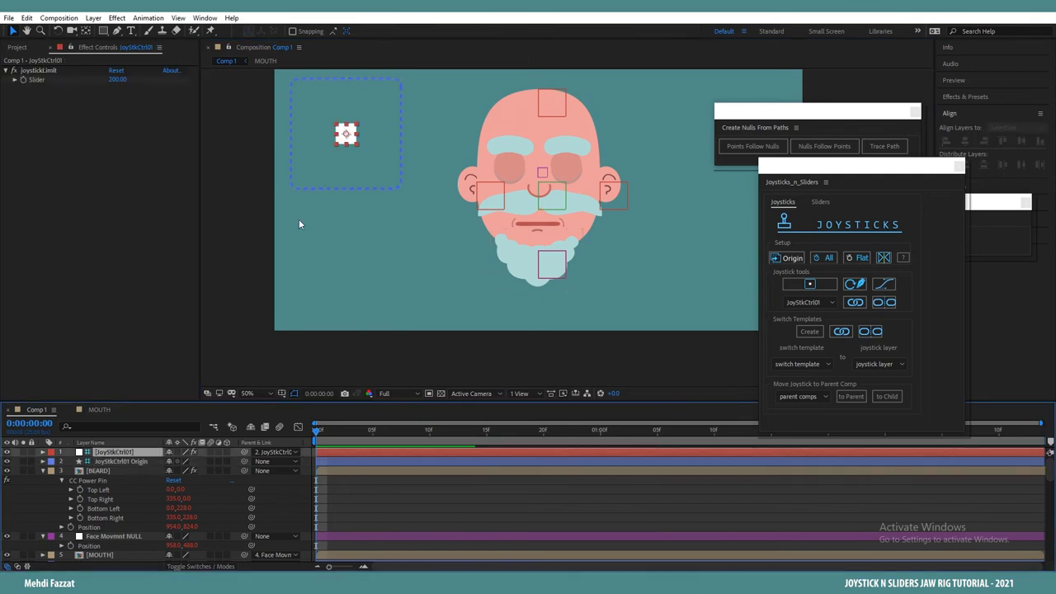
Step: Try out the JoyStkCtrl01 controller and undo the joystick's creation, going back to the keyframed layers
{"action": "left_click_drag", "start_coordinate": [335, 138], "coordinate": [343, 102]}
{"action": "mouse_move", "coordinate": [344, 155]}
{"action": "left_mouse_down"}
{"action": "mouse_move", "coordinate": [339, 83]}
{"action": "mouse_move", "coordinate": [350, 196]}
{"action": "mouse_move", "coordinate": [353, 138]}
{"action": "left_mouse_up"}
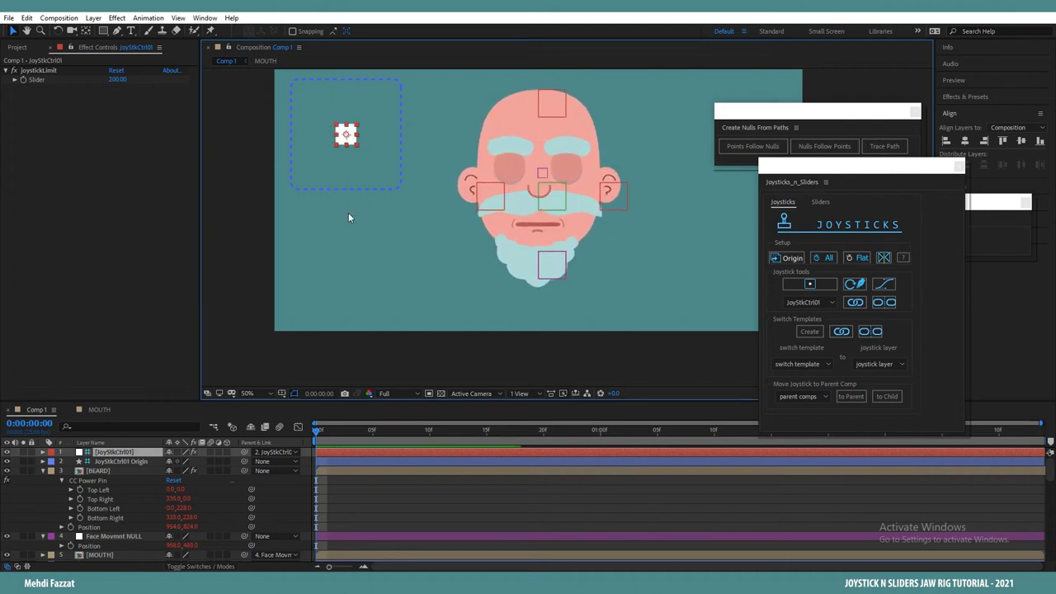
{"action": "key", "text": "ctrl+Down"}
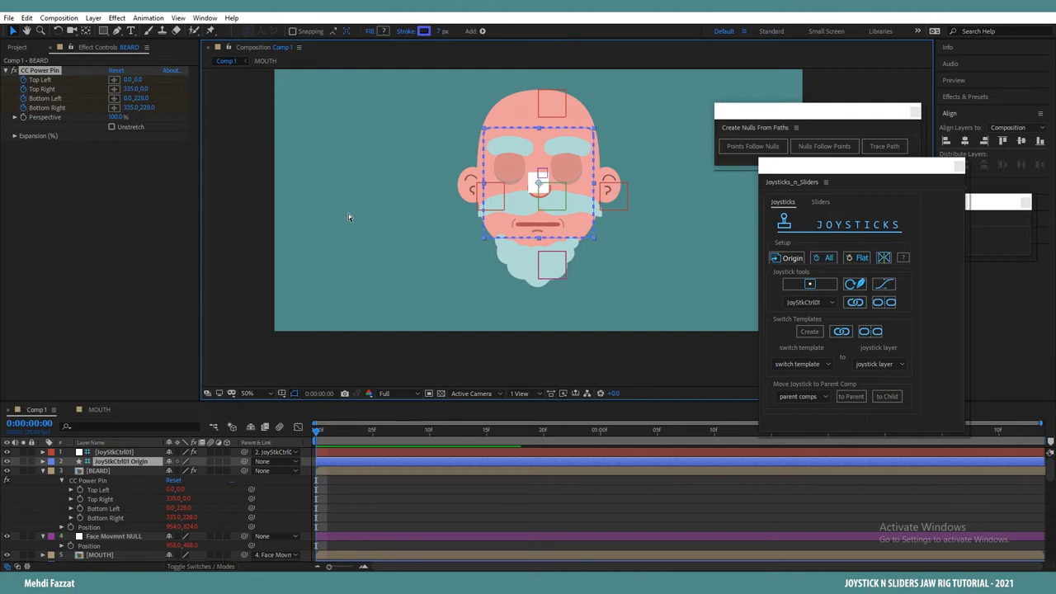
{"action": "key", "text": "ctrl+z"}
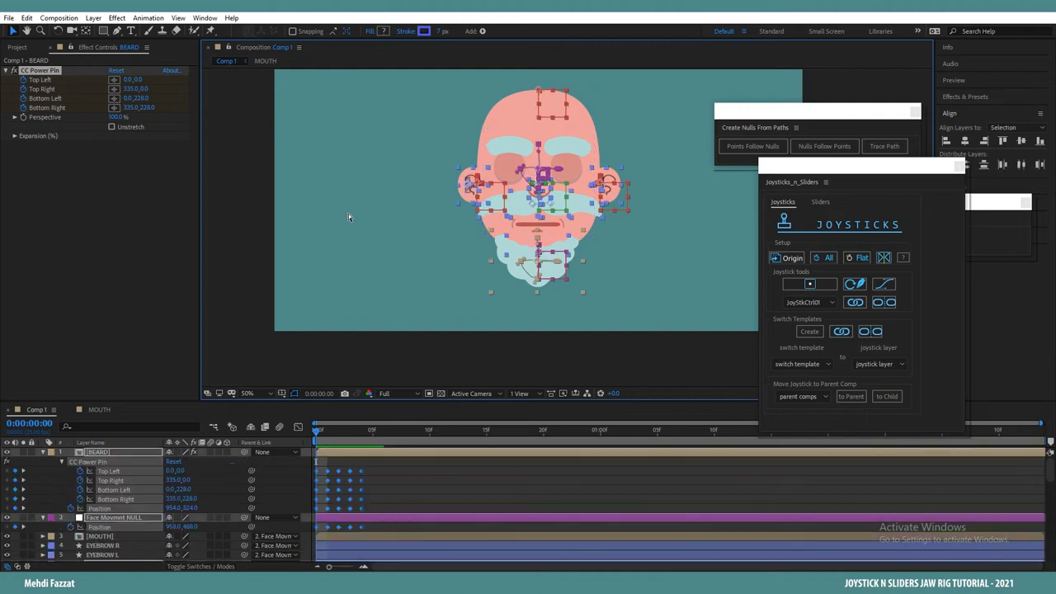
{"action": "left_click", "coordinate": [289, 477]}
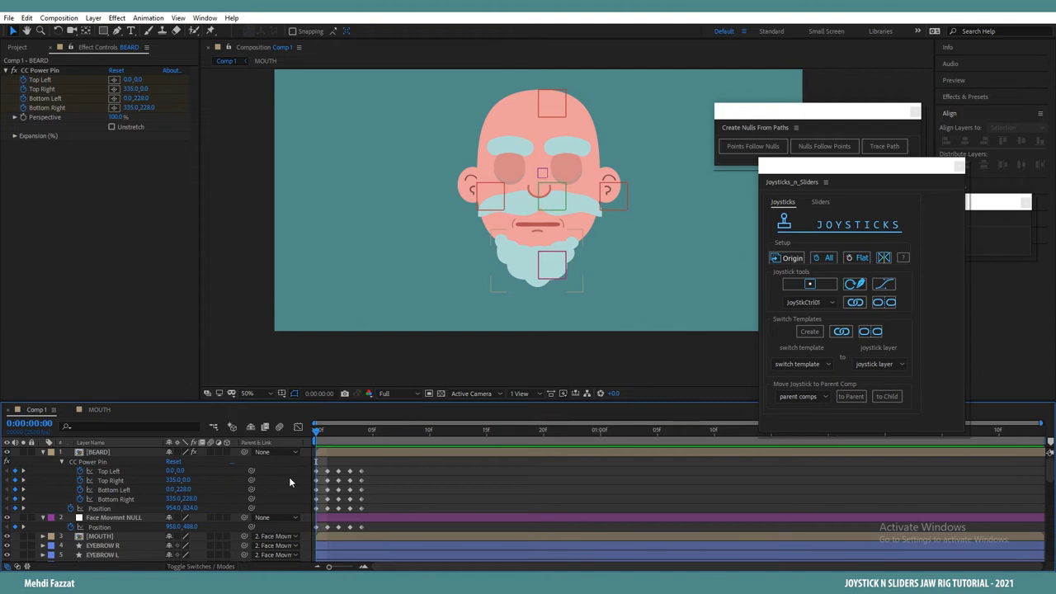
{"action": "key", "text": "ctrl+shift+z"}
Step: Check the head poses at frames 2 to 4 and time-reverse the frame 3 and 4 keyframes across all layers
{"action": "left_click", "coordinate": [337, 432]}
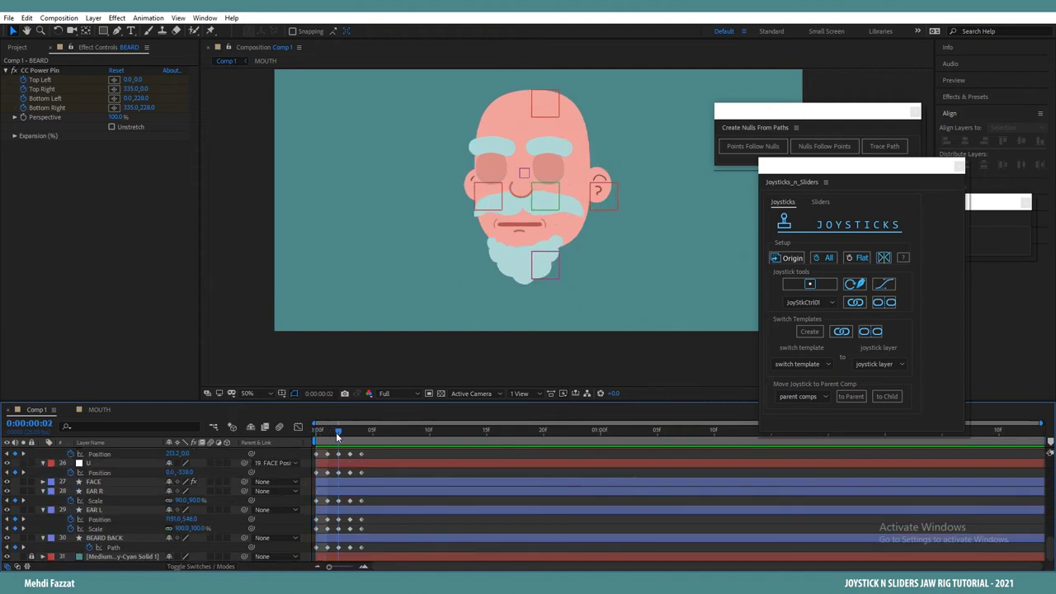
{"action": "left_click", "coordinate": [347, 431]}
{"action": "left_click", "coordinate": [361, 431]}
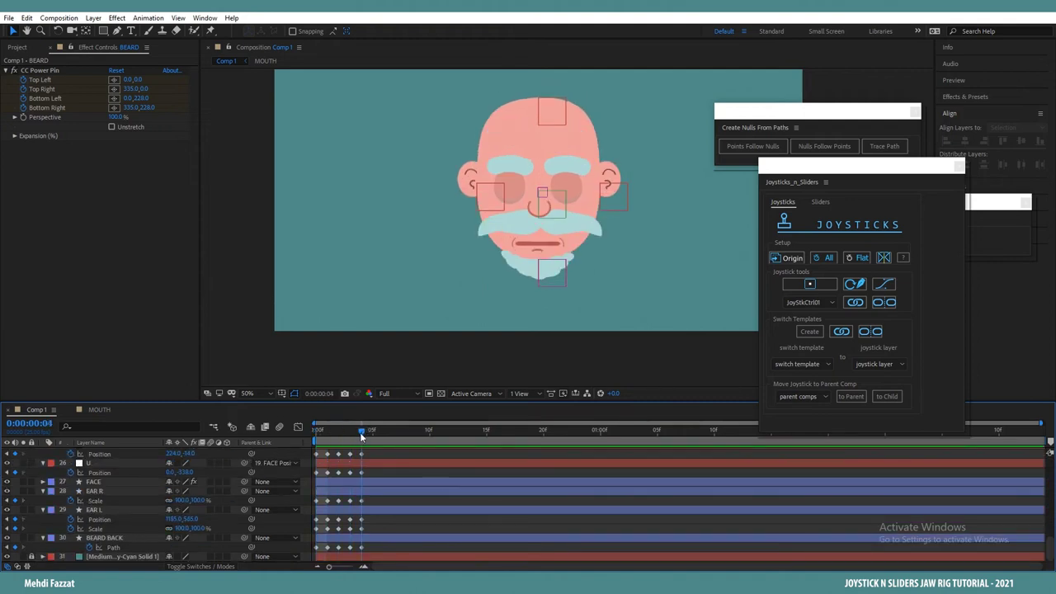
{"action": "left_click", "coordinate": [350, 432]}
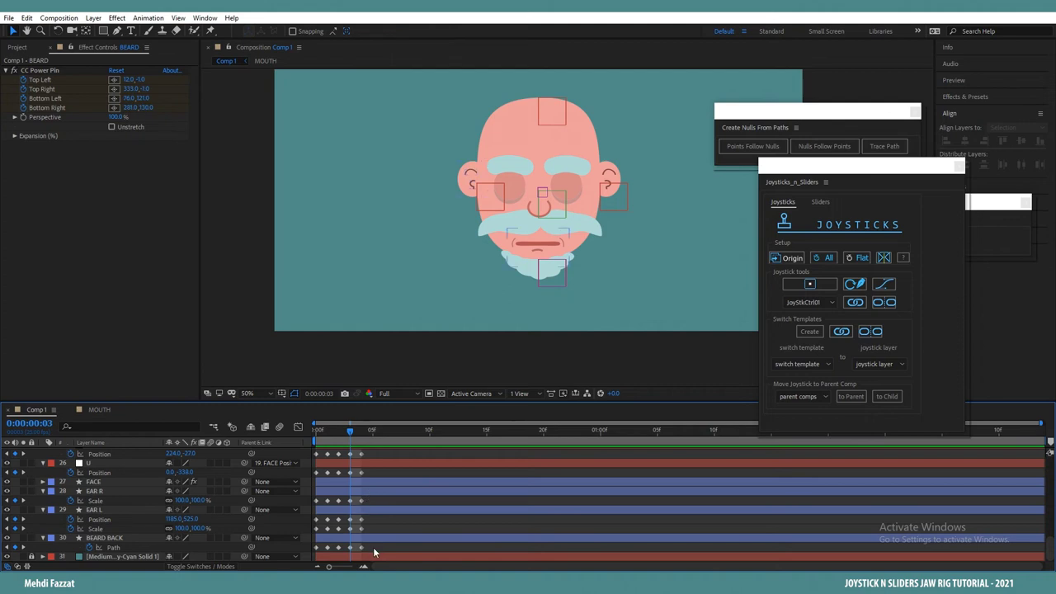
{"action": "left_click_drag", "start_coordinate": [374, 552], "coordinate": [344, 411]}
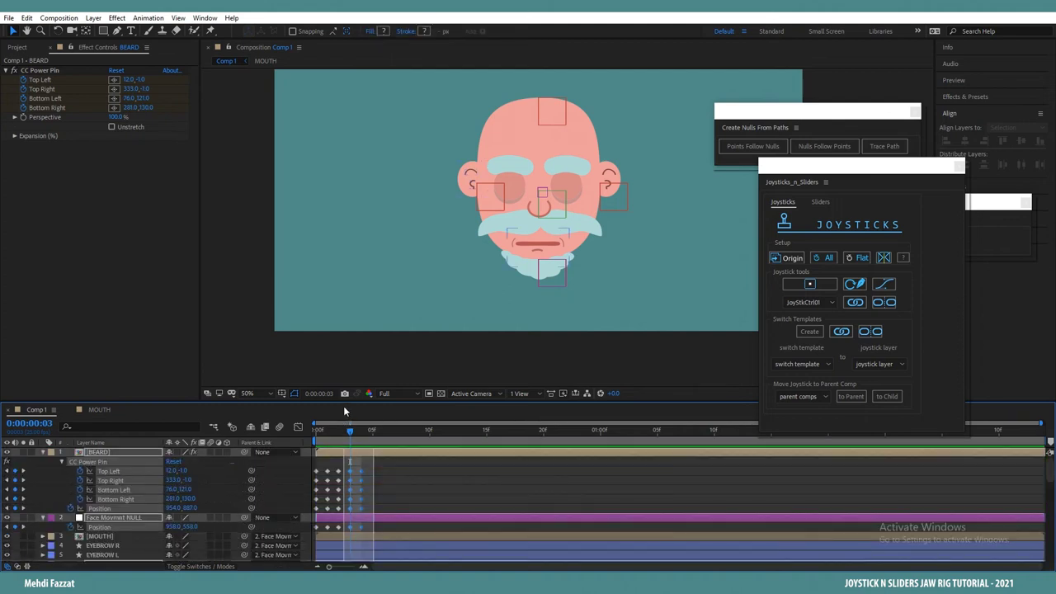
{"action": "right_click", "coordinate": [361, 473]}
{"action": "mouse_move", "coordinate": [427, 473]}
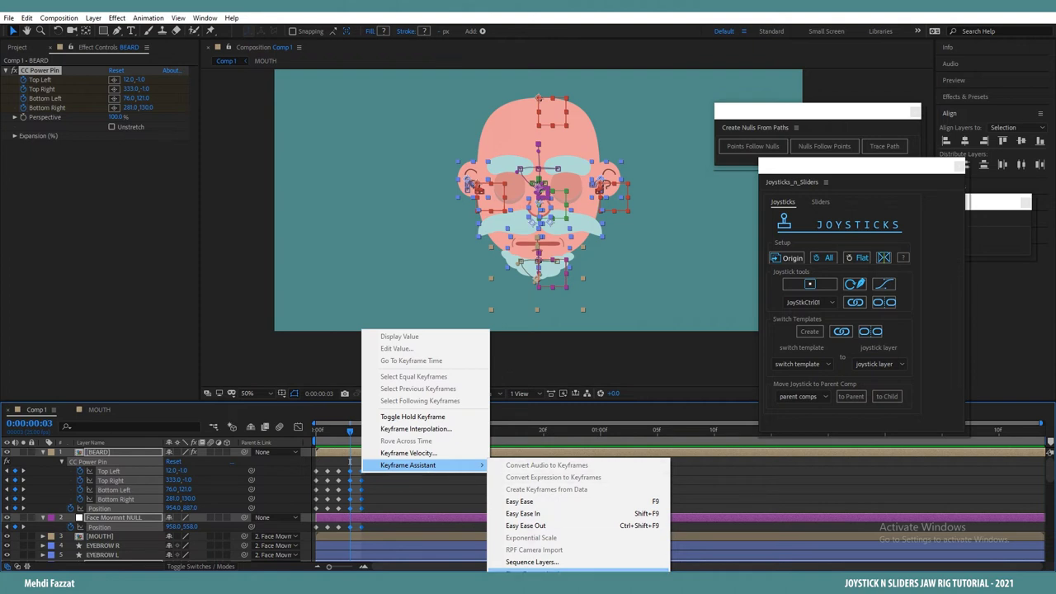
{"action": "left_click", "coordinate": [535, 571]}
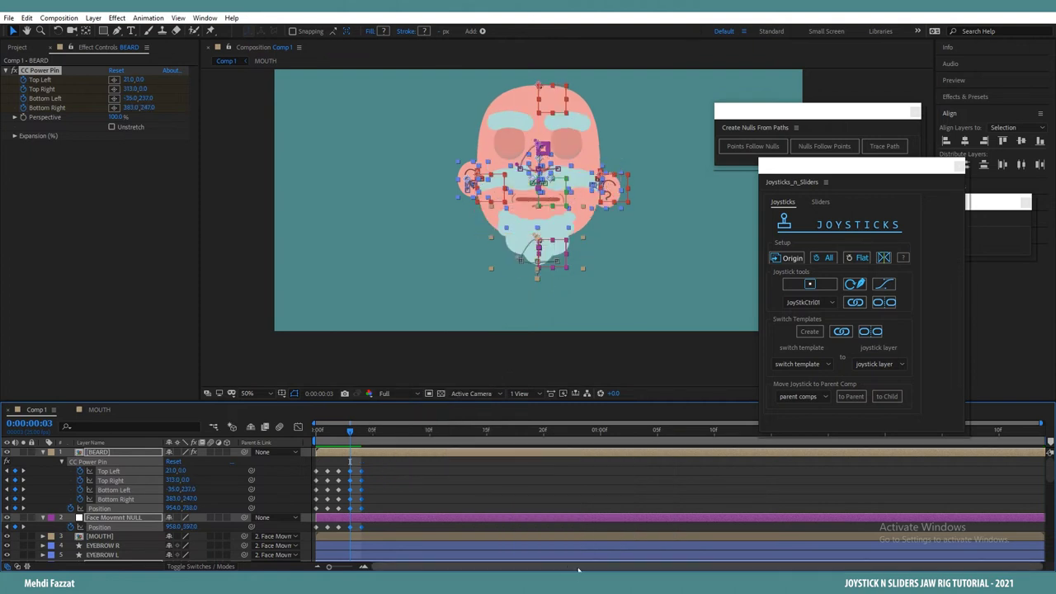
Step: Select the rig's keyframes across all layers and create a joystick controller named JoyStkCtrl01 from them
{"action": "left_click", "coordinate": [376, 461]}
{"action": "left_click_drag", "start_coordinate": [358, 429], "coordinate": [348, 434]}
{"action": "left_click_drag", "start_coordinate": [386, 464], "coordinate": [288, 565]}
{"action": "key", "text": "ctrl+a"}
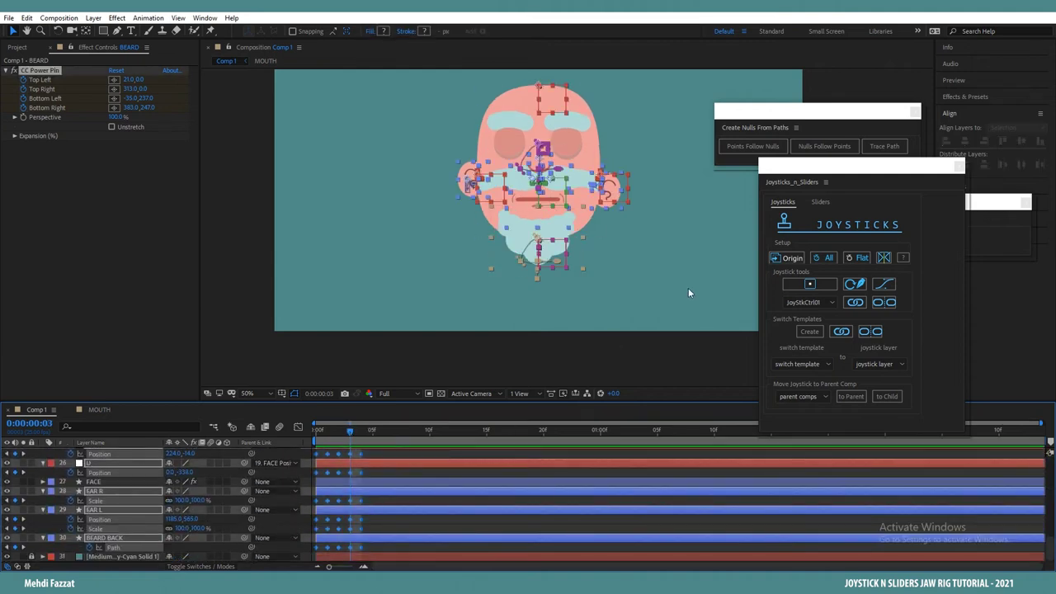
{"action": "left_click", "coordinate": [804, 284]}
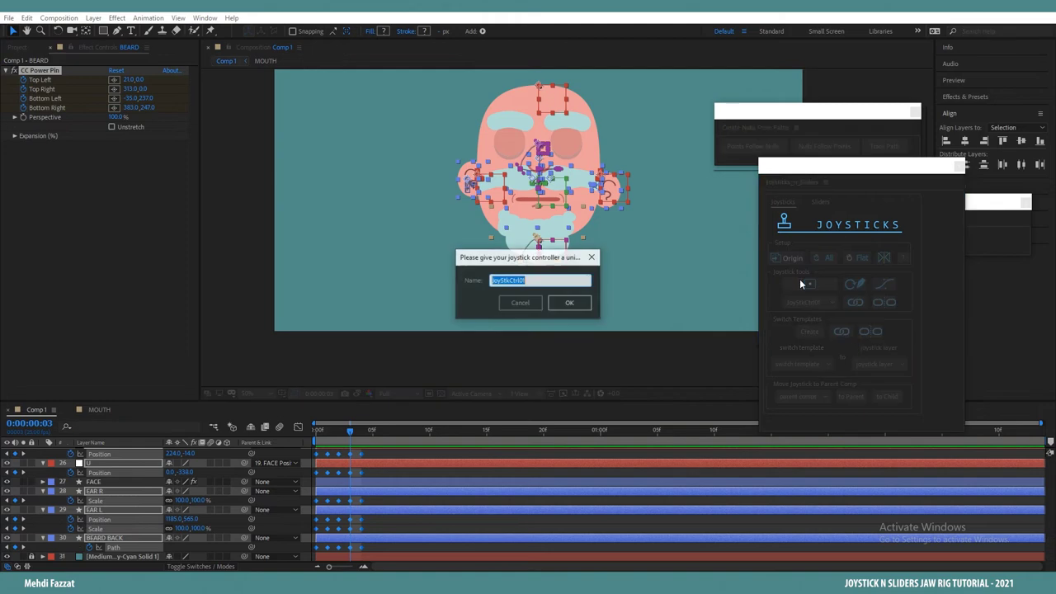
{"action": "left_click", "coordinate": [569, 303]}
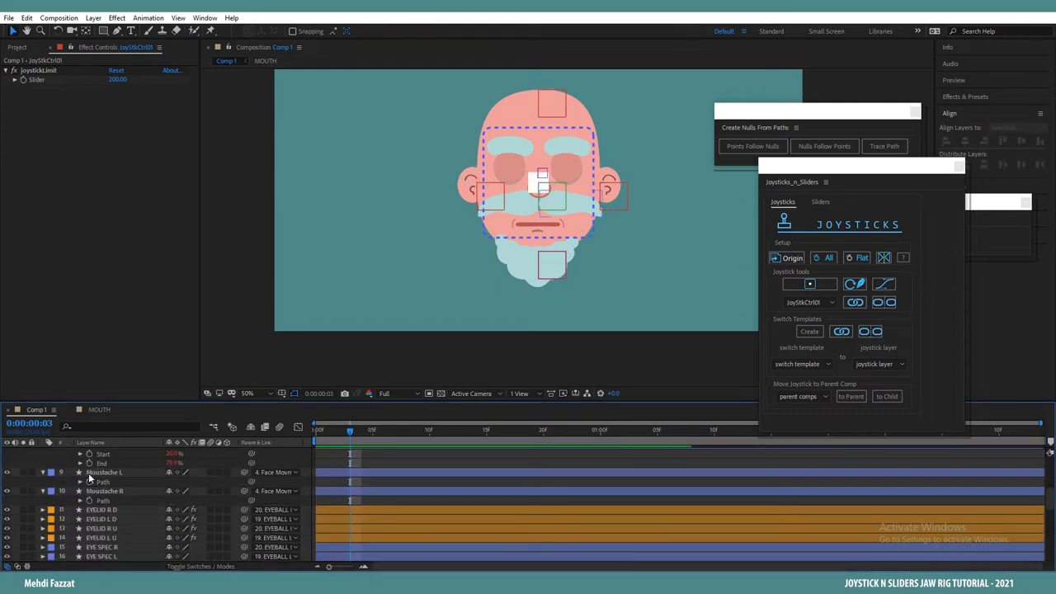
Step: Scale JoyStkCtrl01 Origin to 63% and move it off the face to the empty background at the composition's upper left
{"action": "left_click", "coordinate": [106, 461]}
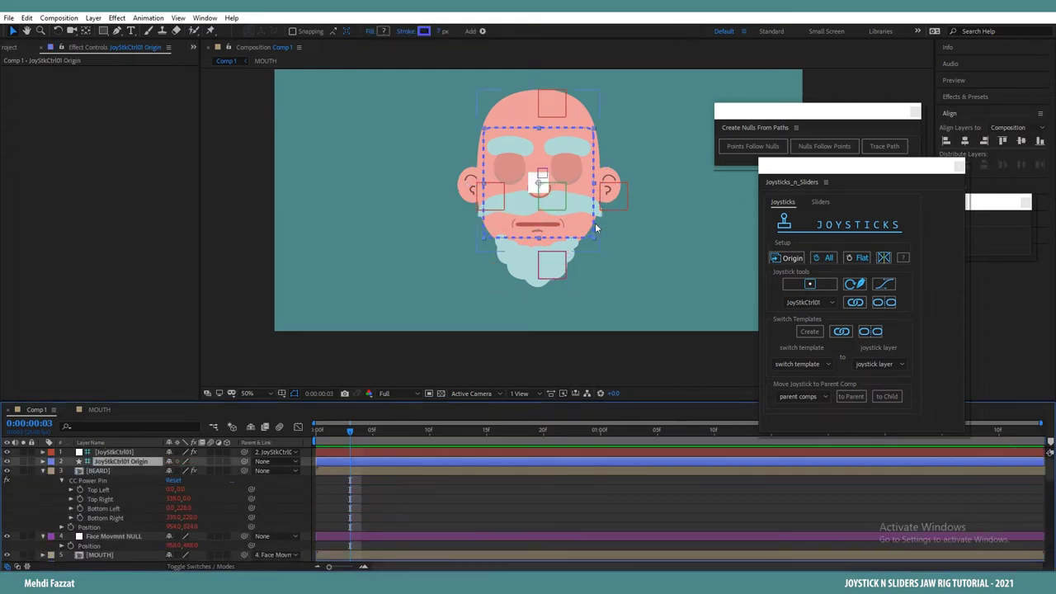
{"action": "key", "text": "s"}
{"action": "left_click_drag", "start_coordinate": [186, 473], "coordinate": [176, 472]}
{"action": "left_click_drag", "start_coordinate": [373, 201], "coordinate": [363, 236]}
{"action": "left_click_drag", "start_coordinate": [345, 154], "coordinate": [331, 109]}
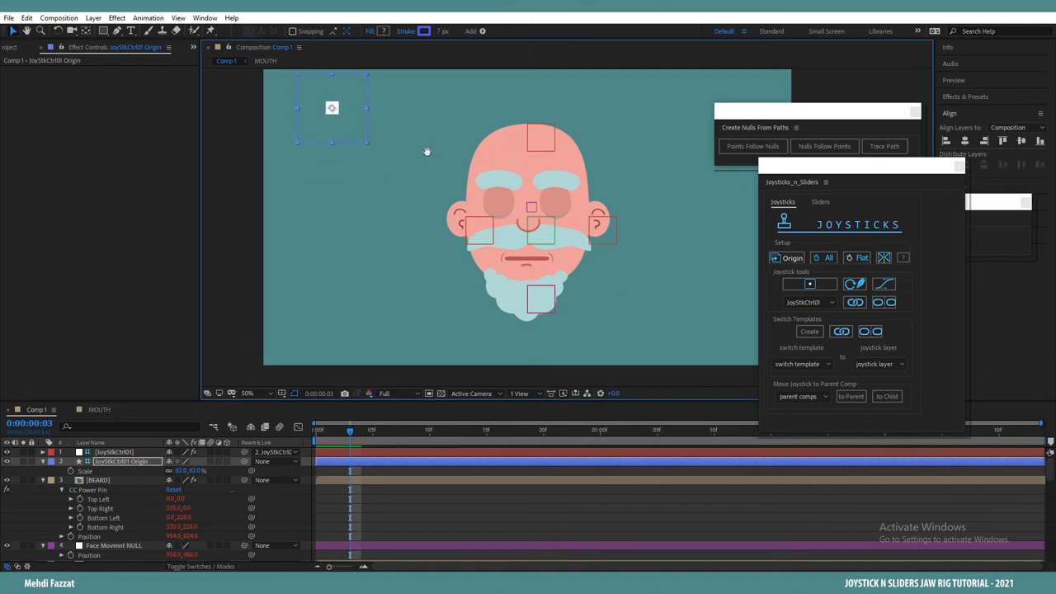
{"action": "left_click_drag", "start_coordinate": [426, 151], "coordinate": [429, 181]}
{"action": "left_click", "coordinate": [321, 515]}
Step: Test the head turn by moving JoyStkCtrl01 slightly to the right and reset its X position to 0
{"action": "left_click", "coordinate": [127, 454]}
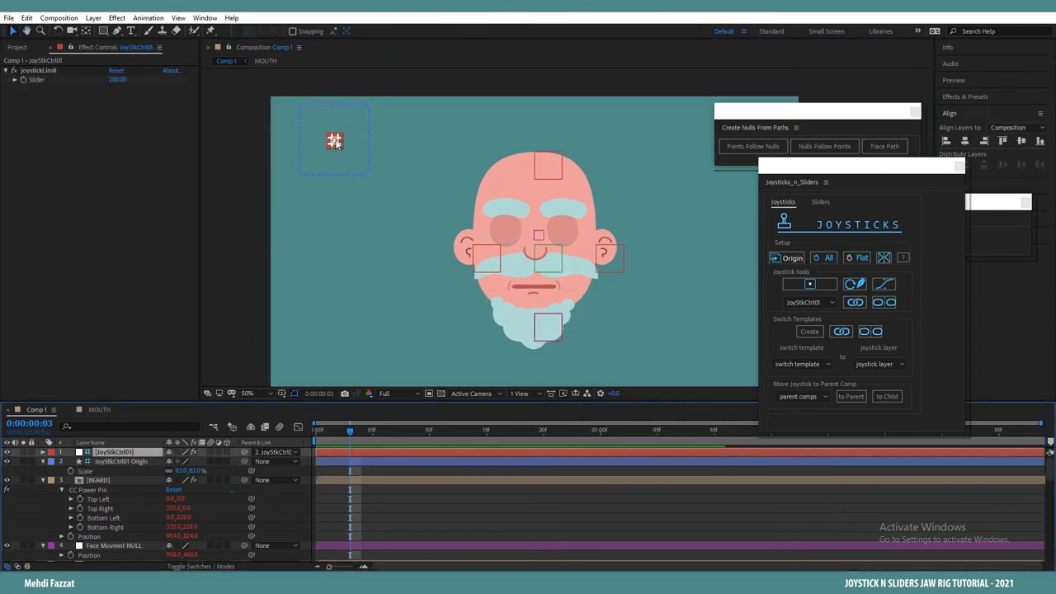
{"action": "mouse_move", "coordinate": [335, 140]}
{"action": "left_mouse_down"}
{"action": "mouse_move", "coordinate": [302, 135]}
{"action": "mouse_move", "coordinate": [380, 146]}
{"action": "mouse_move", "coordinate": [341, 124]}
{"action": "mouse_move", "coordinate": [342, 108]}
{"action": "mouse_move", "coordinate": [335, 188]}
{"action": "mouse_move", "coordinate": [333, 118]}
{"action": "mouse_move", "coordinate": [343, 140]}
{"action": "left_mouse_up"}
{"action": "key", "text": "p"}
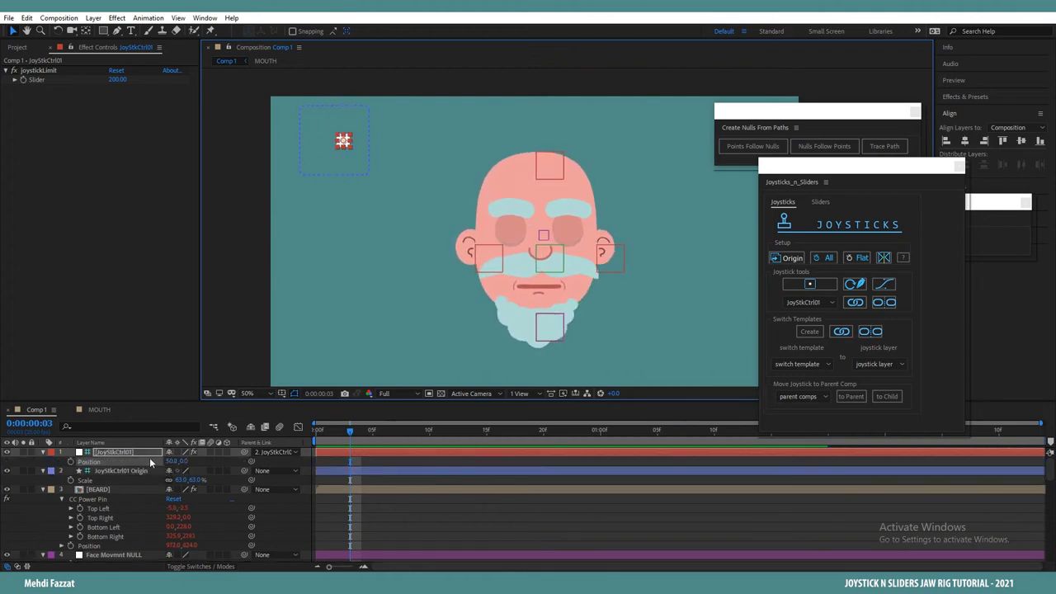
{"action": "left_click", "coordinate": [175, 461]}
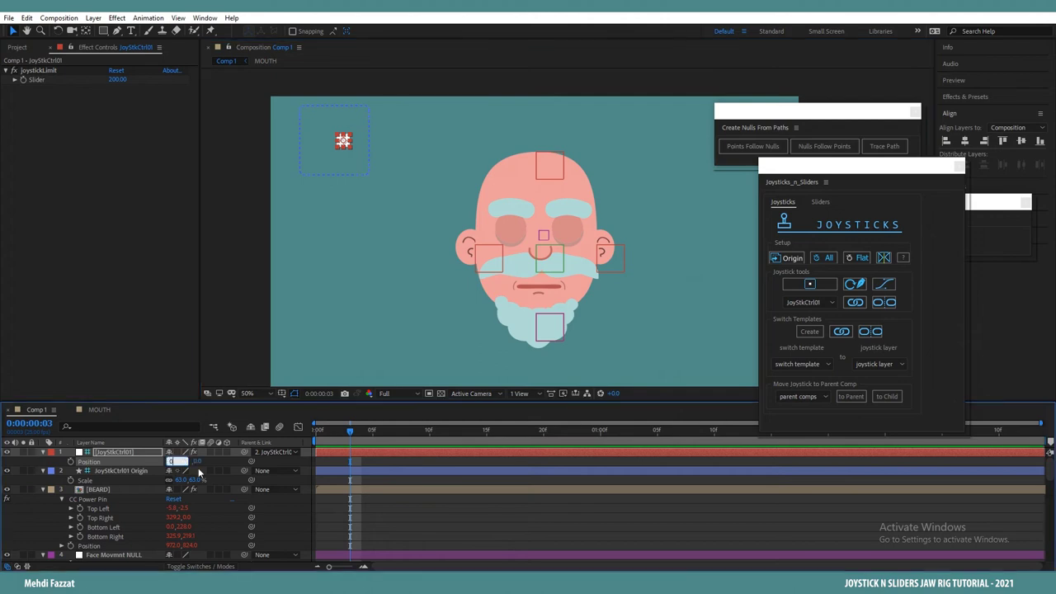
{"action": "left_click", "coordinate": [206, 459]}
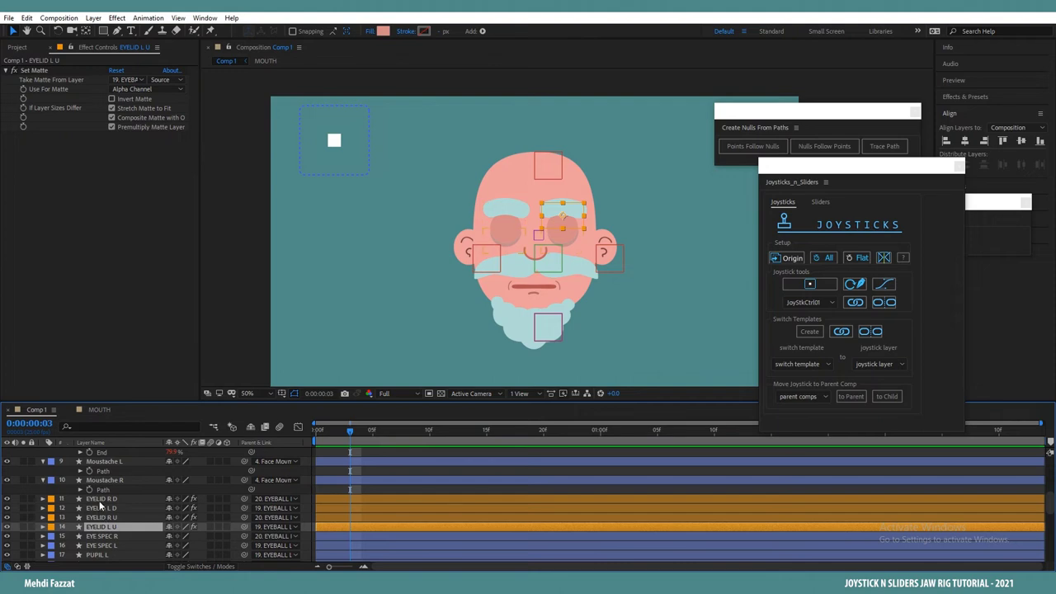
Step: At frame 0, add Position keyframes to the four layers EYELID R D, EYELID L D, EYELID R U and EYELID L U
{"action": "left_click", "coordinate": [100, 500], "text": "shift"}
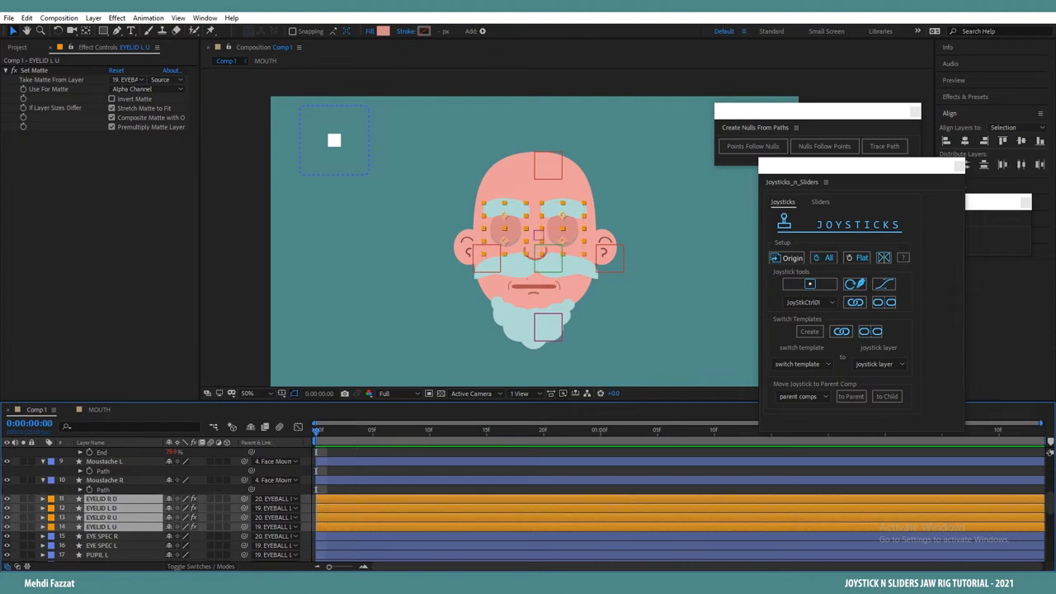
{"action": "key", "text": "p"}
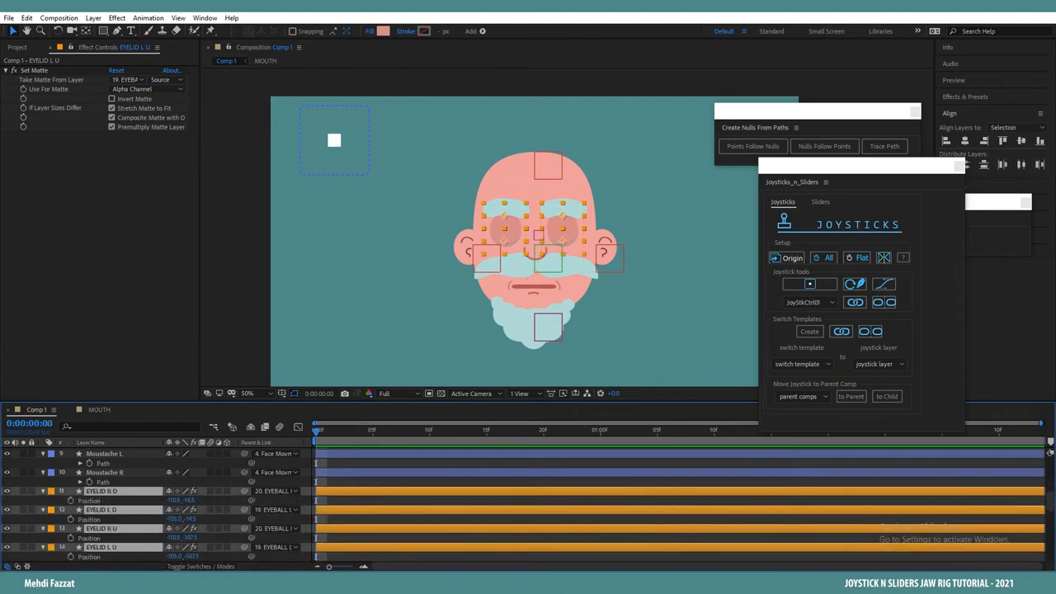
{"action": "left_click", "coordinate": [70, 501]}
{"action": "scroll", "coordinate": [173, 538], "scroll_direction": "down", "scroll_amount": 1}
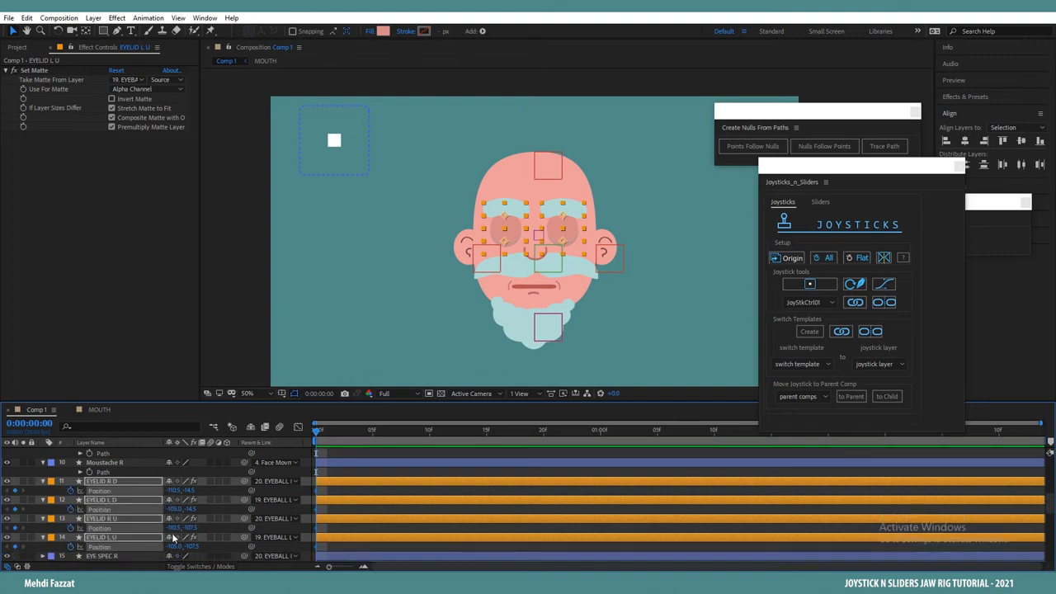
{"action": "left_click", "coordinate": [304, 495]}
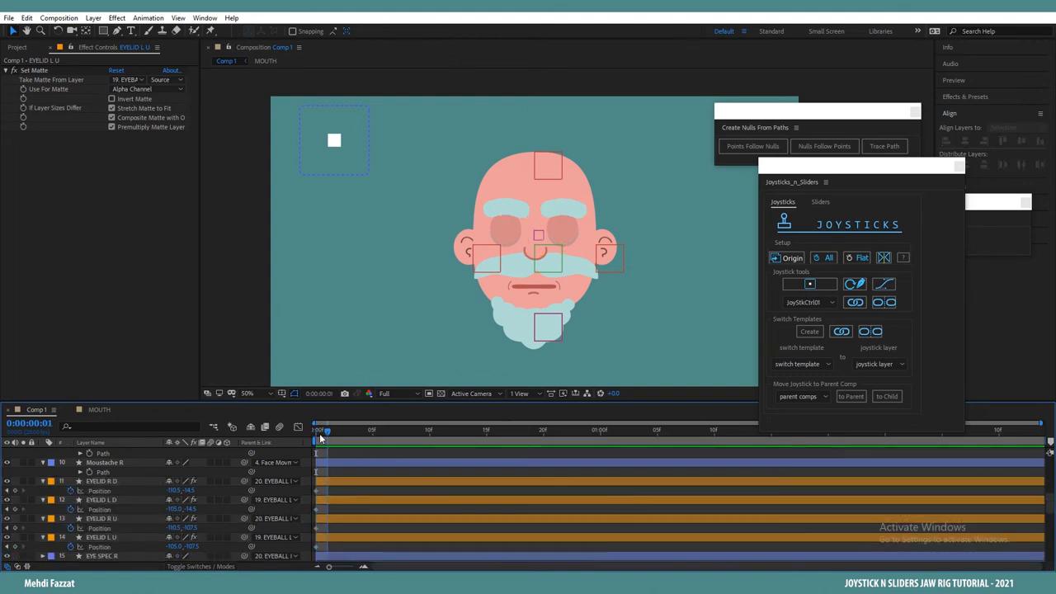
Step: At frame 1, lower EYELID R D to a Y position of 49.5 and add Position keyframes to the other three eyelids
{"action": "left_click", "coordinate": [510, 241]}
{"action": "key", "text": "slash"}
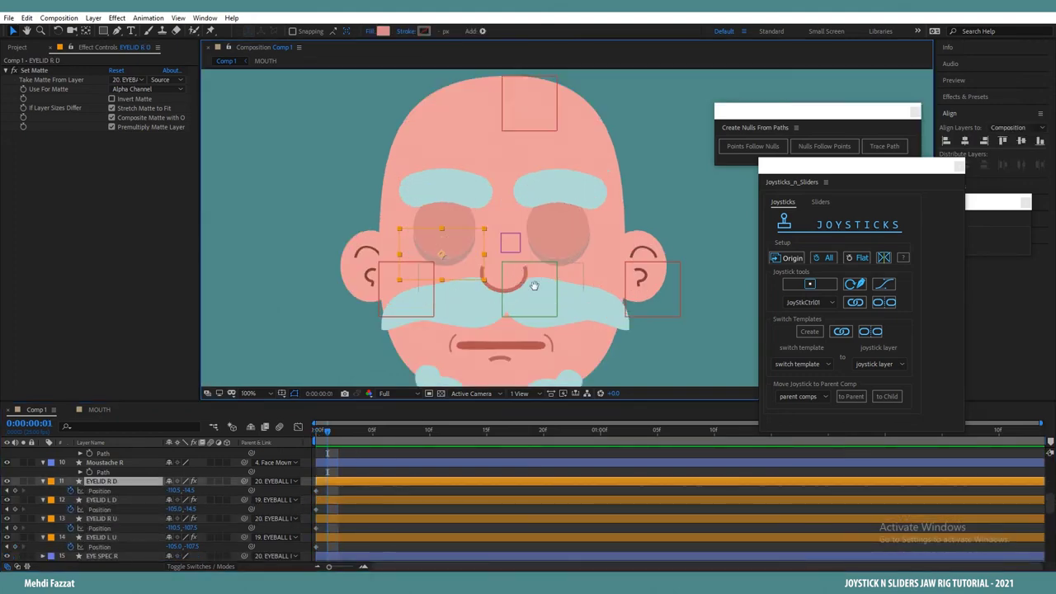
{"action": "left_click_drag", "start_coordinate": [534, 286], "coordinate": [594, 262]}
{"action": "left_click_drag", "start_coordinate": [508, 233], "coordinate": [508, 265]}
{"action": "key", "text": "Return"}
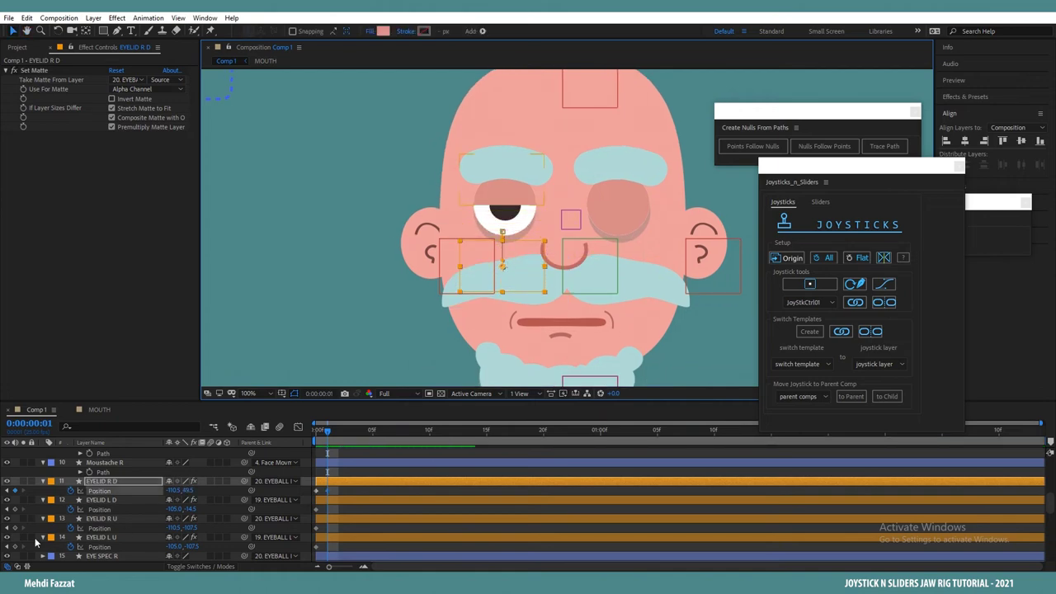
{"action": "left_click", "coordinate": [14, 510]}
{"action": "left_click", "coordinate": [15, 528]}
{"action": "left_click", "coordinate": [15, 546]}
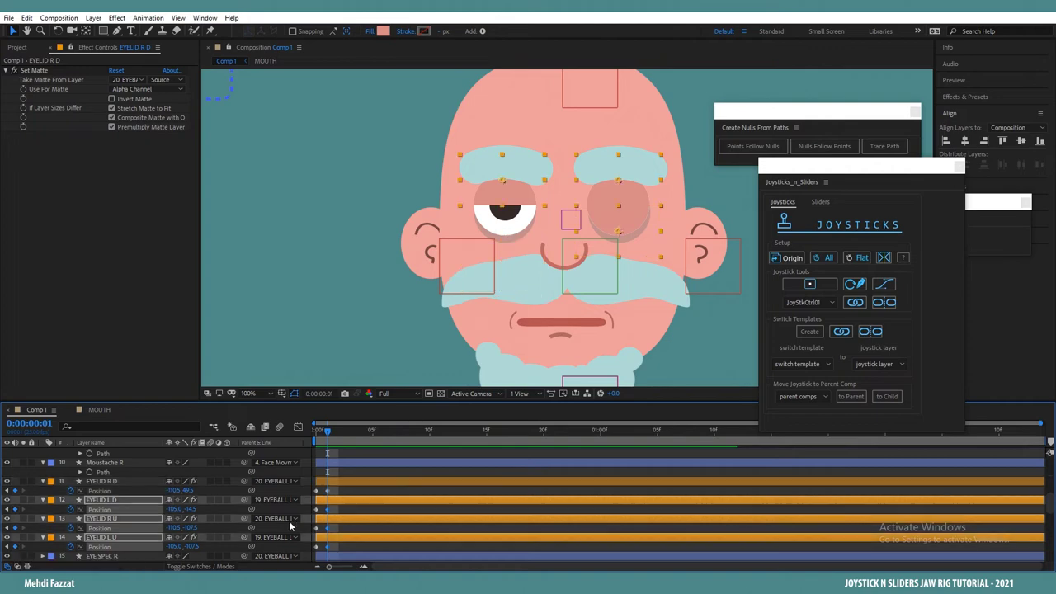
{"action": "left_click", "coordinate": [289, 525]}
Step: At frame 2, add origin keyframes to all four eyelids and lower EYELID L D to a Y position of 56.5
{"action": "left_click", "coordinate": [334, 435]}
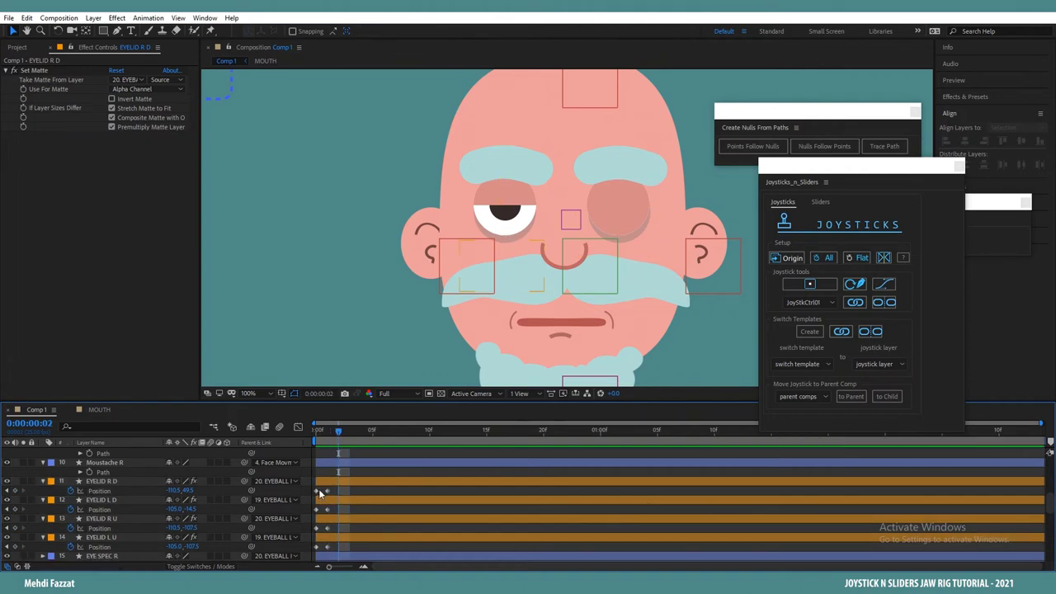
{"action": "left_click_drag", "start_coordinate": [318, 490], "coordinate": [312, 553]}
{"action": "left_click", "coordinate": [788, 258]}
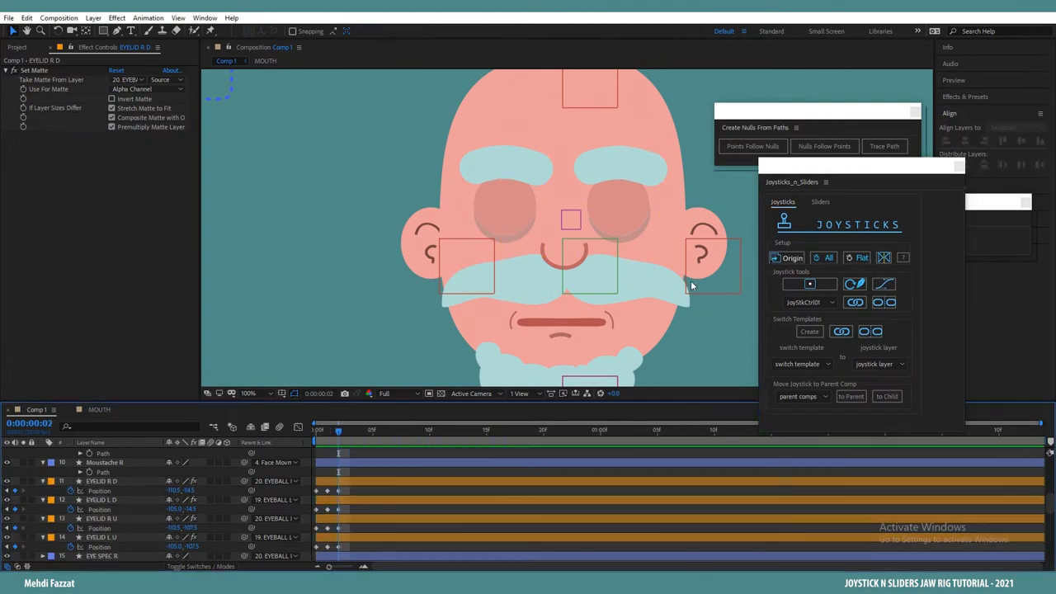
{"action": "left_click", "coordinate": [626, 232]}
{"action": "left_click_drag", "start_coordinate": [626, 232], "coordinate": [625, 270]}
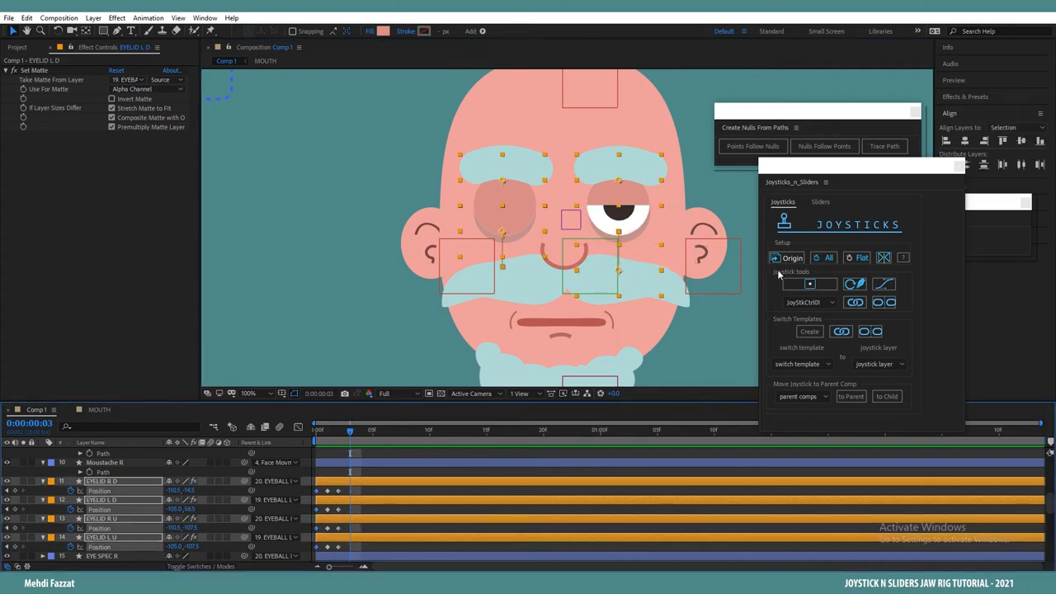
Step: At frame 3, add origin keyframes to the eyelids, raise both upper lids to Y -178.5 and -172.5, and lower both lower lids
{"action": "left_click", "coordinate": [787, 258]}
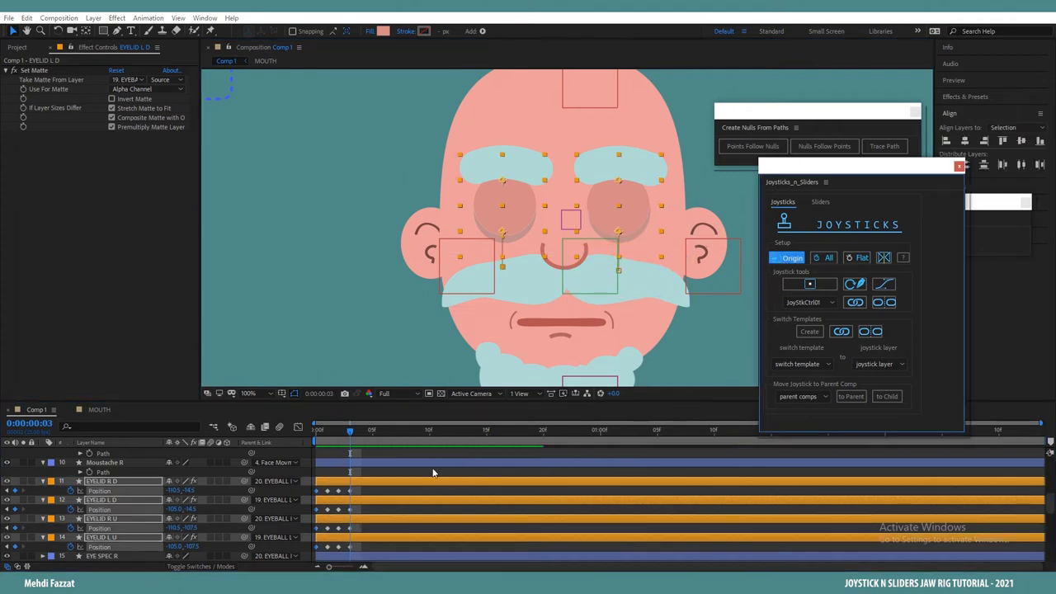
{"action": "left_click_drag", "start_coordinate": [533, 204], "coordinate": [533, 166]}
{"action": "left_click_drag", "start_coordinate": [594, 189], "coordinate": [629, 162]}
{"action": "left_click_drag", "start_coordinate": [524, 220], "coordinate": [520, 262]}
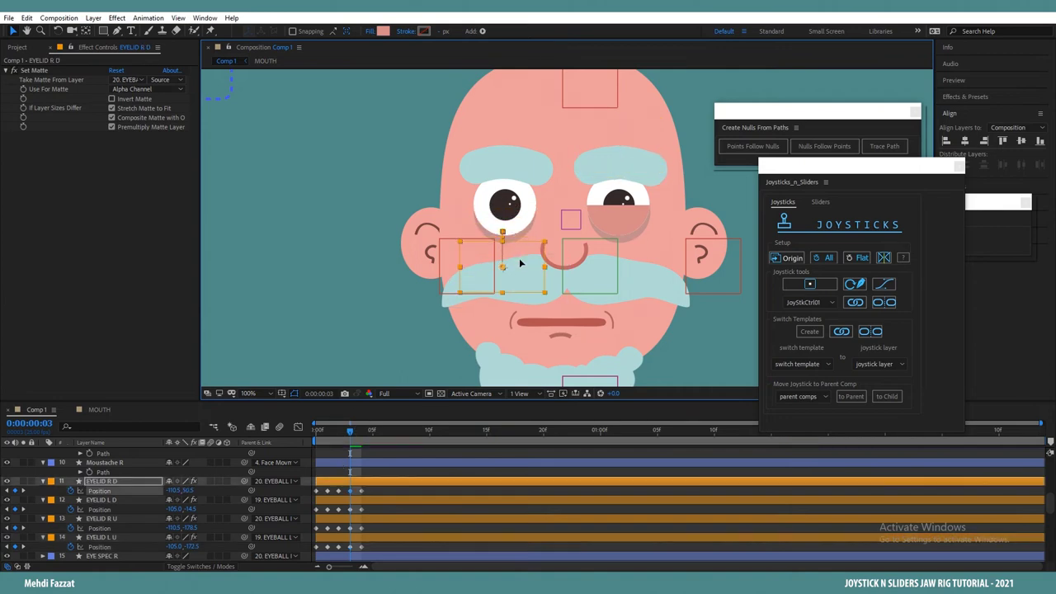
{"action": "left_click_drag", "start_coordinate": [639, 215], "coordinate": [634, 253]}
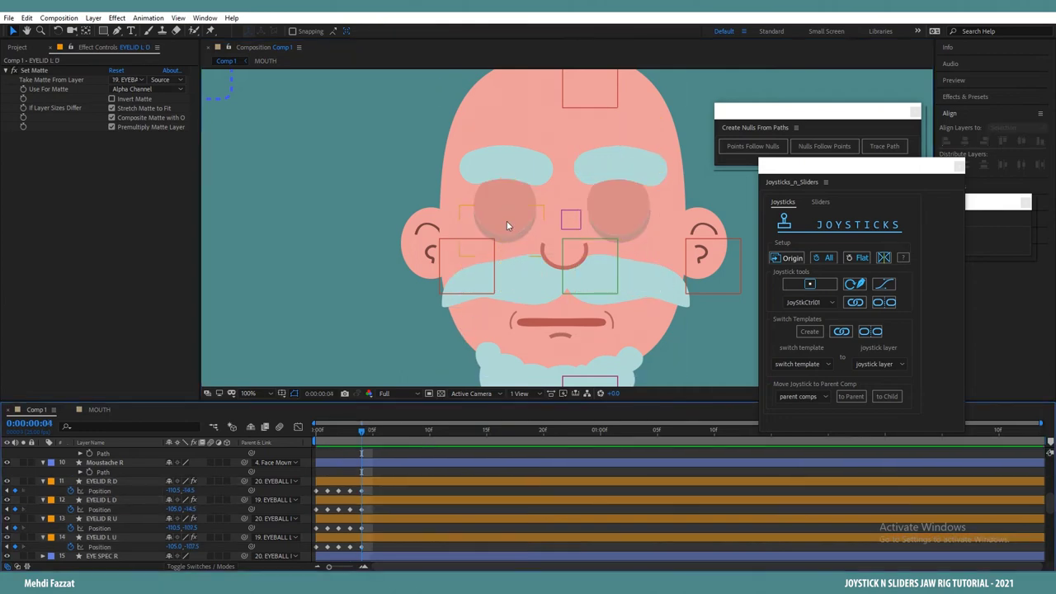
Step: At frame 4, lower EYELID R D and EYELID L D together to a Y position of 49.5
{"action": "left_click", "coordinate": [507, 222]}
{"action": "left_click", "coordinate": [617, 220], "text": "shift"}
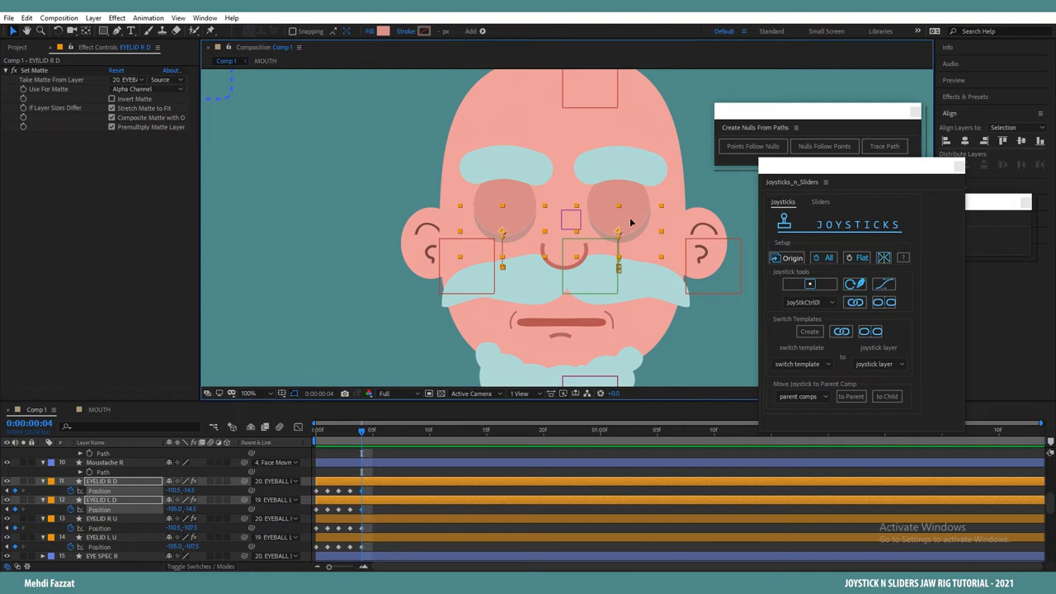
{"action": "left_click_drag", "start_coordinate": [631, 239], "coordinate": [630, 258]}
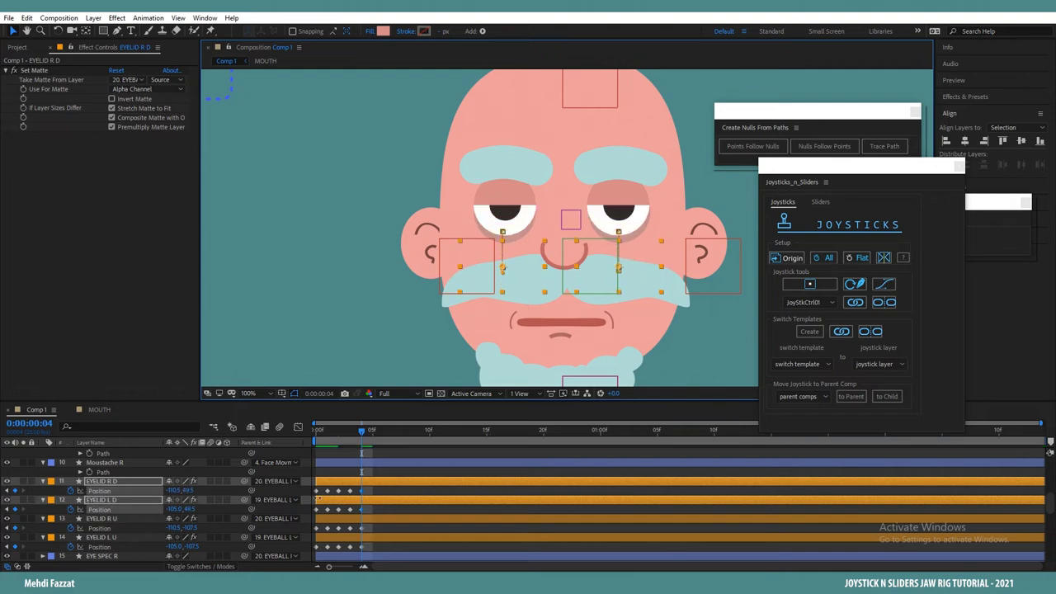
Step: Create a joystick named EYERIG from the Position keyframes of all four eyelid layers
{"action": "left_click", "coordinate": [317, 472]}
{"action": "left_click_drag", "start_coordinate": [377, 489], "coordinate": [309, 557]}
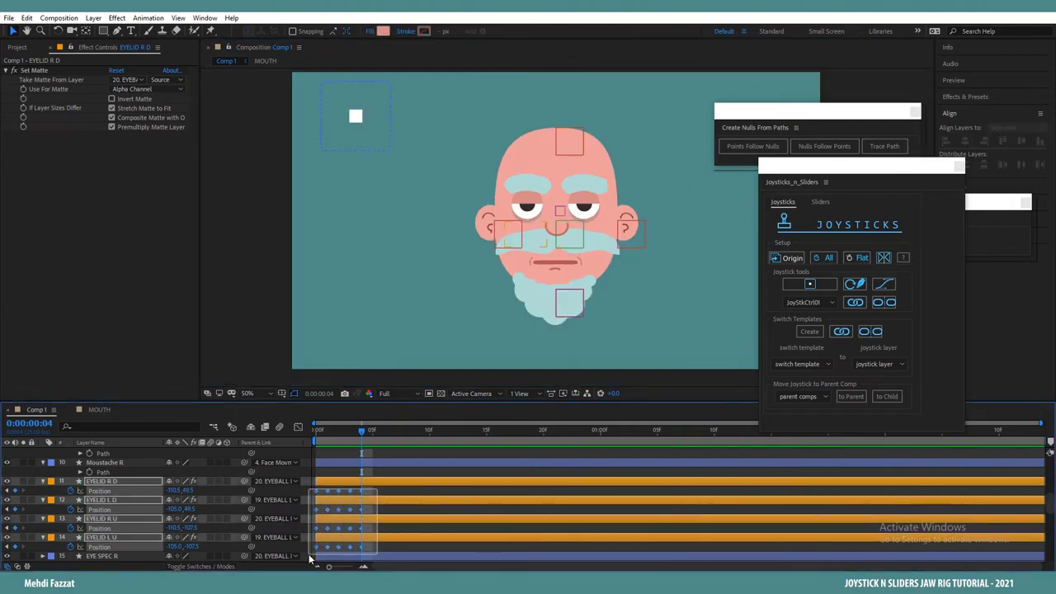
{"action": "left_click", "coordinate": [802, 288]}
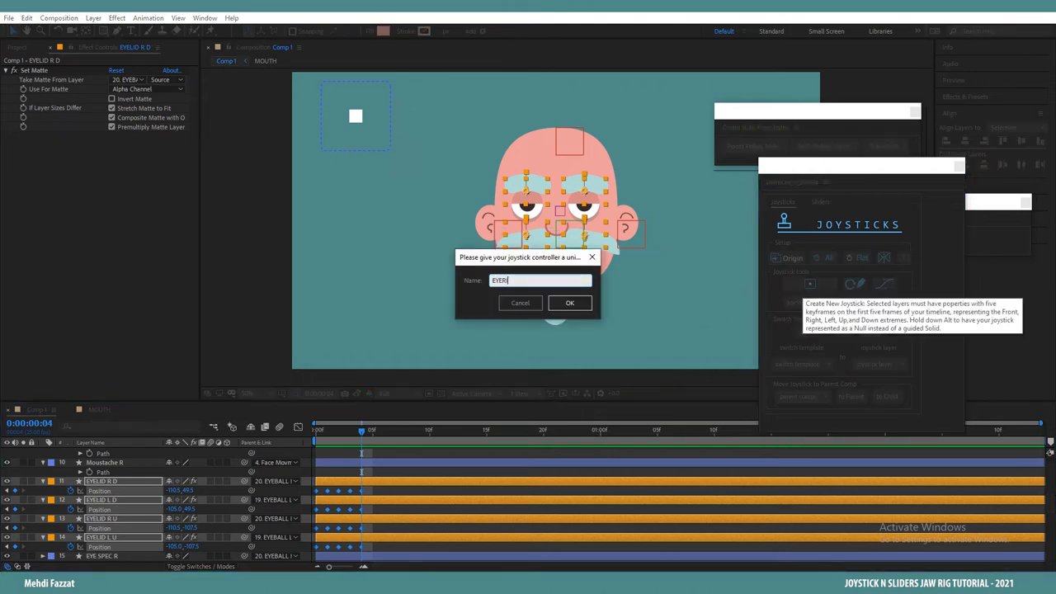
{"action": "left_click", "coordinate": [568, 303]}
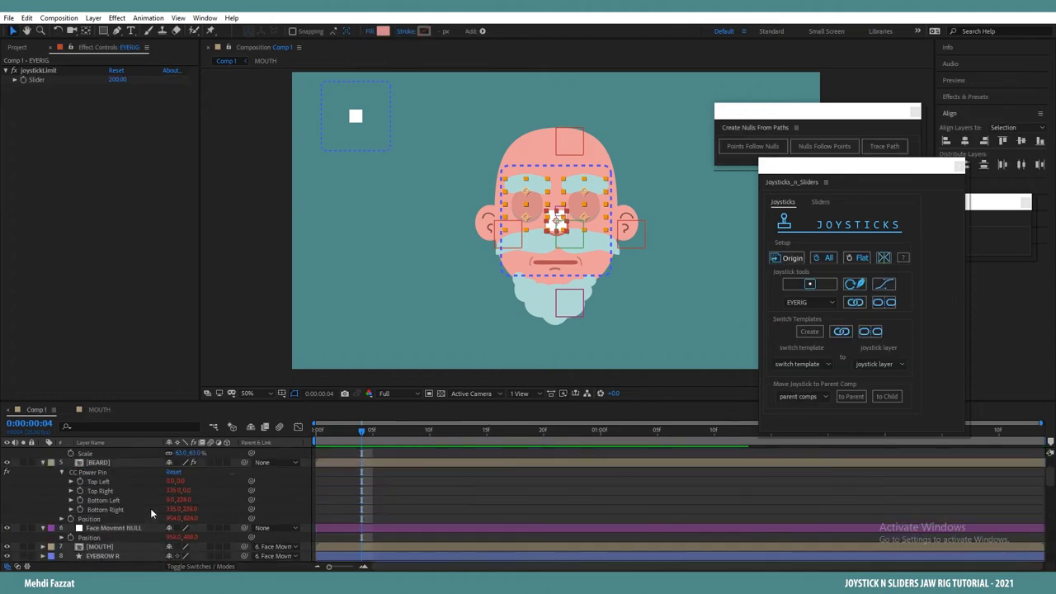
Step: Move the EYERIG Origin layer beside the head and scale it to 63.9%
{"action": "scroll", "coordinate": [150, 511], "scroll_direction": "up", "scroll_amount": 3}
{"action": "left_click", "coordinate": [154, 462]}
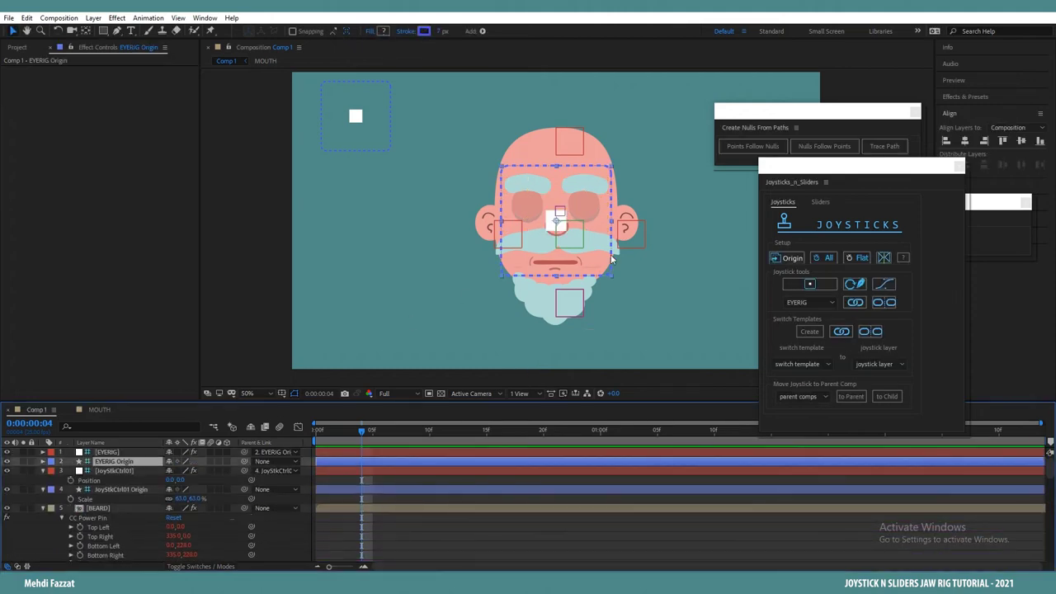
{"action": "left_click_drag", "start_coordinate": [612, 259], "coordinate": [417, 258]}
{"action": "key", "text": "s"}
{"action": "left_click_drag", "start_coordinate": [197, 471], "coordinate": [166, 470]}
Step: Place the EYERIG joystick just below the first joystick and raise its controller to open the eyelids
{"action": "left_click", "coordinate": [393, 236]}
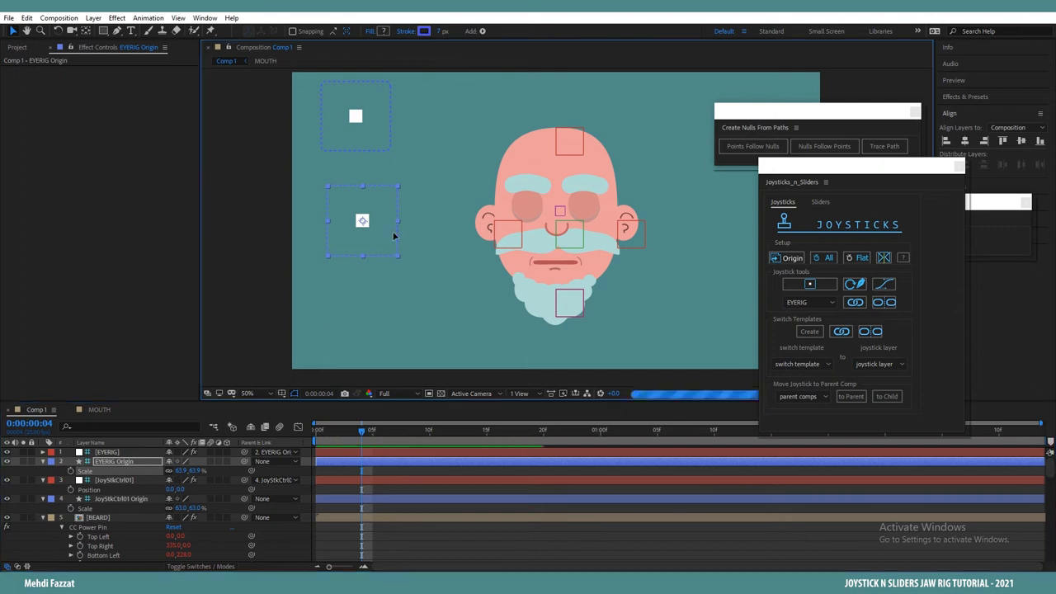
{"action": "left_click", "coordinate": [358, 207]}
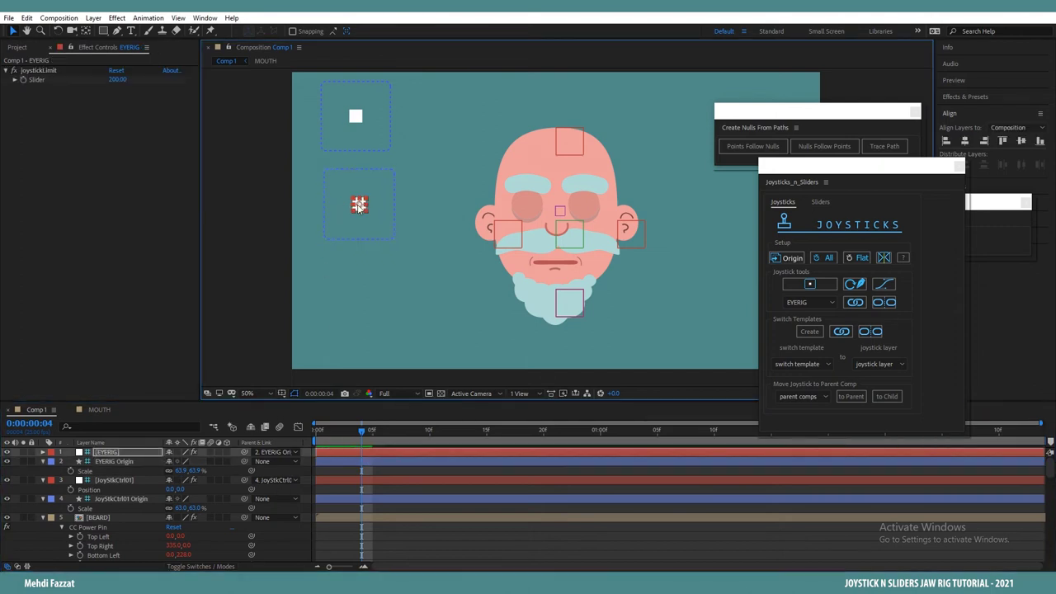
{"action": "left_click_drag", "start_coordinate": [359, 206], "coordinate": [388, 174]}
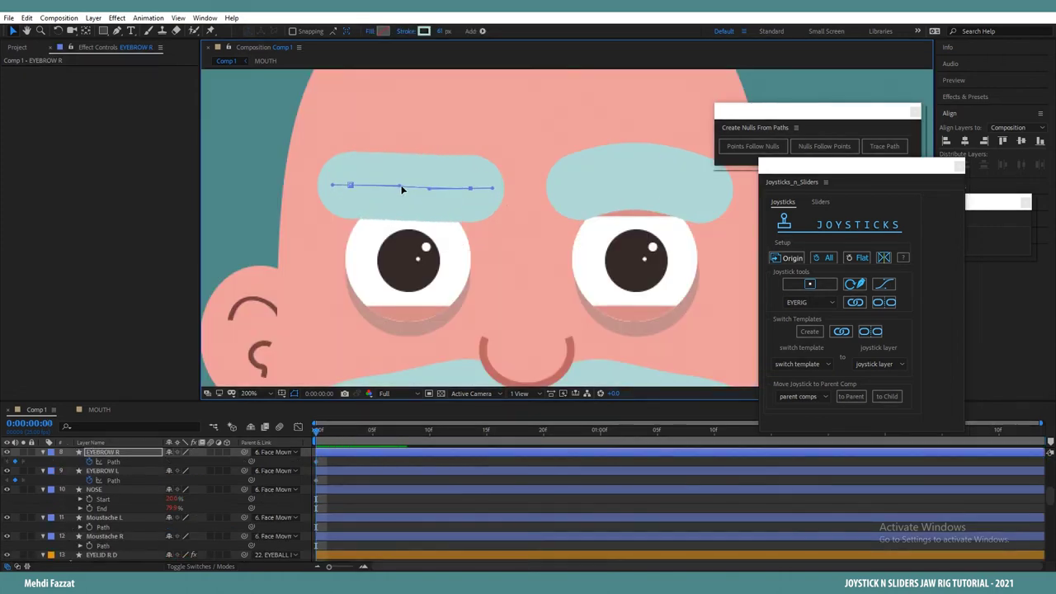
Step: At frame 0, flatten the paths of EYEBROW R and EYEBROW L into nearly straight neutral brows
{"action": "left_click_drag", "start_coordinate": [401, 185], "coordinate": [403, 188]}
{"action": "left_click", "coordinate": [113, 480]}
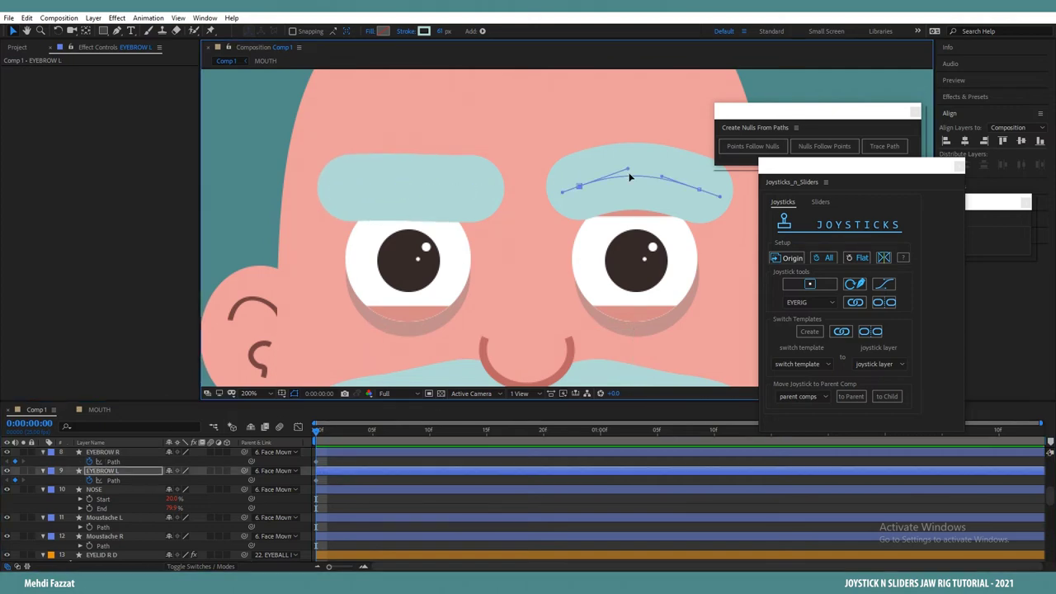
{"action": "left_click_drag", "start_coordinate": [630, 171], "coordinate": [628, 185]}
{"action": "left_click_drag", "start_coordinate": [661, 176], "coordinate": [661, 190]}
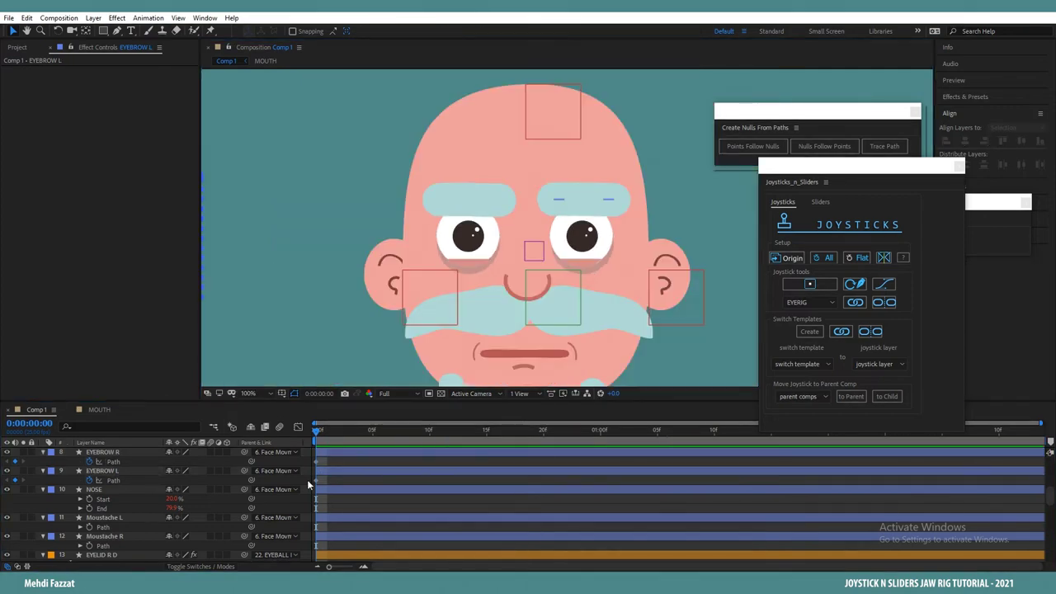
Step: At frame 1, tilt the paths of both eyebrows into a frown with their outer ends raised
{"action": "left_click", "coordinate": [137, 454]}
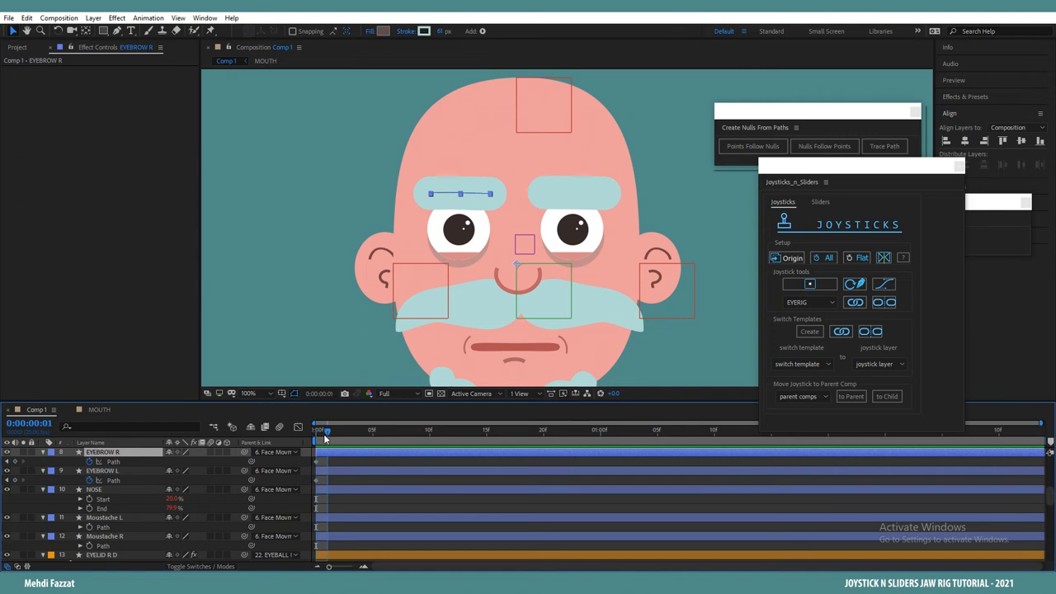
{"action": "scroll", "coordinate": [476, 236], "scroll_direction": "up", "scroll_amount": 1}
{"action": "key", "text": "space"}
{"action": "left_click_drag", "start_coordinate": [476, 236], "coordinate": [513, 307]}
{"action": "key", "text": "v"}
{"action": "left_click", "coordinate": [129, 461]}
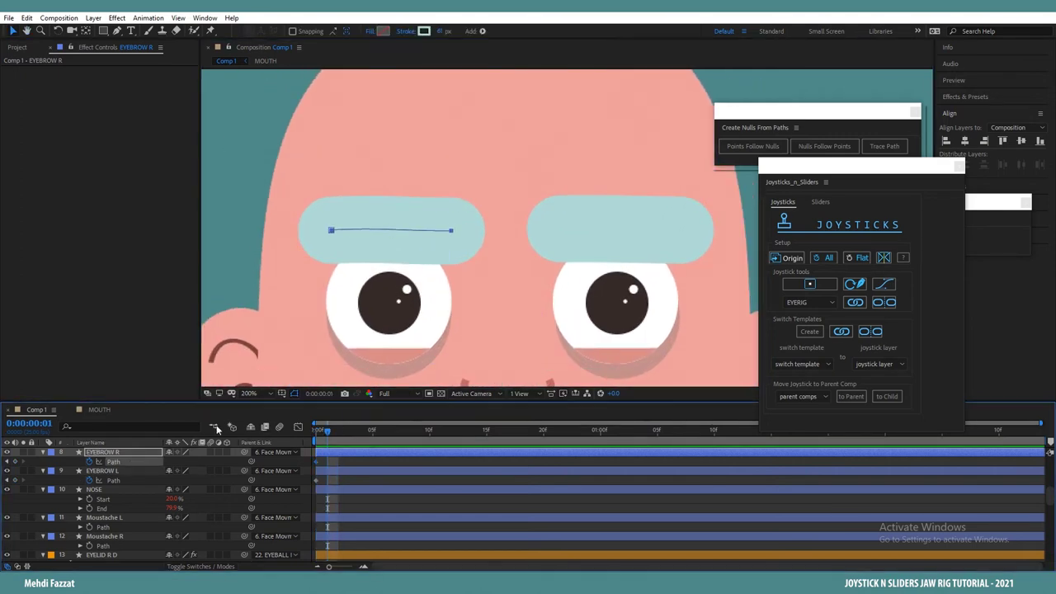
{"action": "double_click", "coordinate": [451, 231]}
{"action": "left_click_drag", "start_coordinate": [322, 218], "coordinate": [335, 172]}
{"action": "left_click", "coordinate": [113, 480]}
{"action": "double_click", "coordinate": [560, 229]}
{"action": "left_click_drag", "start_coordinate": [692, 227], "coordinate": [684, 182]}
Step: Add Position keyframes to both eyebrows and lower the brows together at frame 1
{"action": "left_click", "coordinate": [103, 451], "text": "shift"}
{"action": "key", "text": "shift+p"}
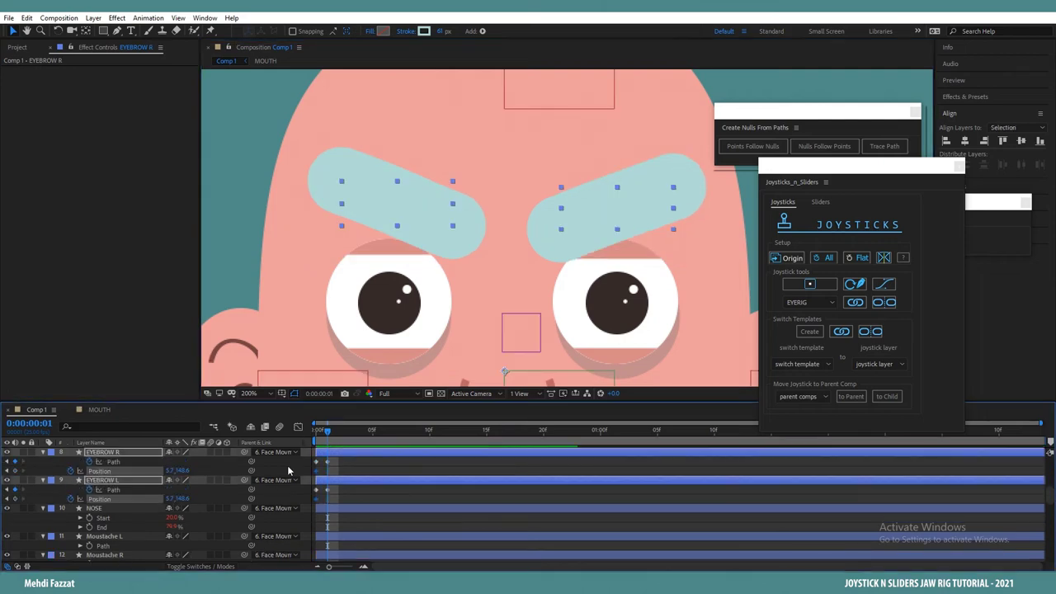
{"action": "key", "text": "comma"}
{"action": "left_click_drag", "start_coordinate": [181, 498], "coordinate": [194, 499]}
Step: At frame 1, bend the frowning paths of EYEBROW R and EYEBROW L slightly downward
{"action": "left_click", "coordinate": [114, 461]}
{"action": "scroll", "coordinate": [555, 172], "scroll_direction": "up", "scroll_amount": 1}
{"action": "left_click_drag", "start_coordinate": [401, 168], "coordinate": [398, 183]}
{"action": "left_click_drag", "start_coordinate": [599, 174], "coordinate": [602, 190]}
Step: At frame 2, add origin keyframes to the Path and Position of both eyebrows
{"action": "key", "text": "Page_Down"}
{"action": "left_click", "coordinate": [102, 451], "text": "shift"}
{"action": "key", "text": "comma"}
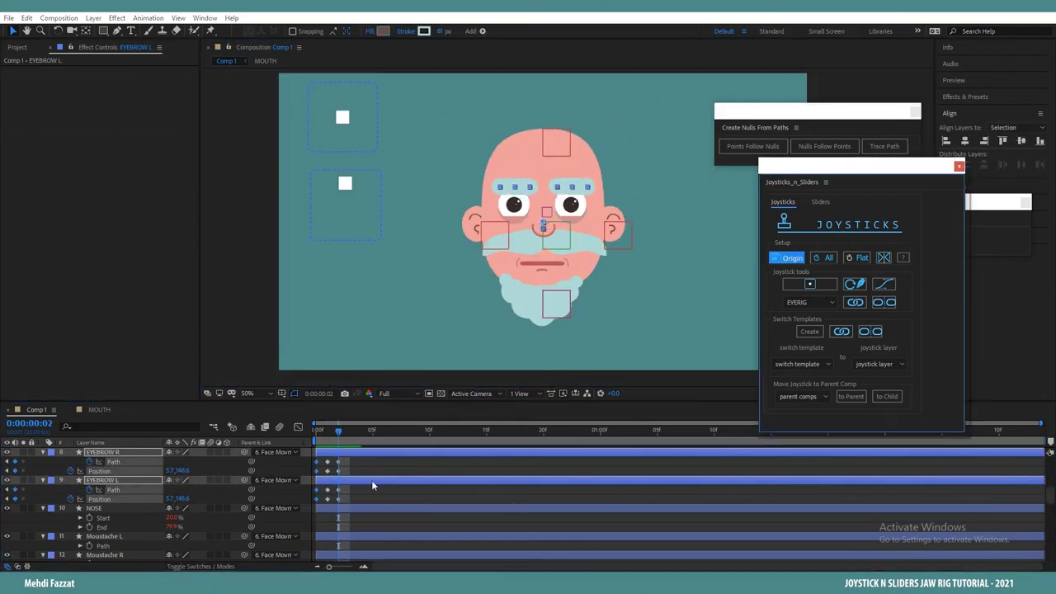
Step: At frame 2, reshape both eyebrow paths into arches with raised inner ends and drooping outer ends
{"action": "scroll", "coordinate": [542, 186], "scroll_direction": "up", "scroll_amount": 2}
{"action": "left_click", "coordinate": [114, 461]}
{"action": "left_click", "coordinate": [134, 490]}
{"action": "left_click_drag", "start_coordinate": [528, 176], "coordinate": [479, 133]}
{"action": "key", "text": "comma"}
{"action": "key", "text": "comma"}
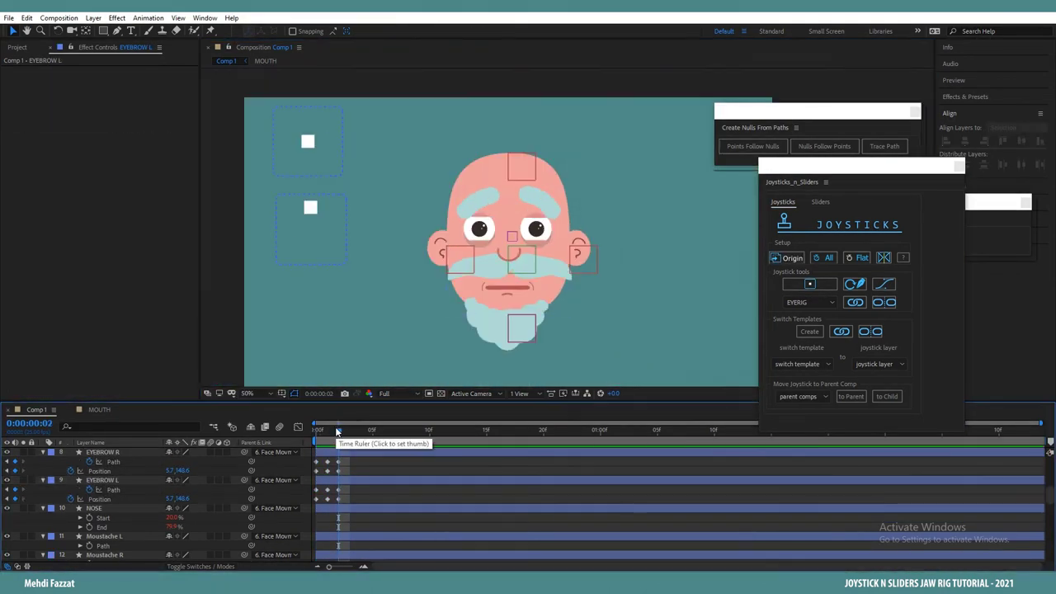
Step: At frame 3, tilt EYEBROW L with its outer end up, and raise EYEBROW R with its inner end tilted up
{"action": "left_click", "coordinate": [350, 431]}
{"action": "scroll", "coordinate": [552, 207], "scroll_direction": "up", "scroll_amount": 2}
{"action": "left_click", "coordinate": [114, 490]}
{"action": "left_click_drag", "start_coordinate": [569, 227], "coordinate": [566, 198]}
{"action": "left_click", "coordinate": [114, 461]}
{"action": "double_click", "coordinate": [454, 232]}
{"action": "left_click_drag", "start_coordinate": [499, 232], "coordinate": [487, 188]}
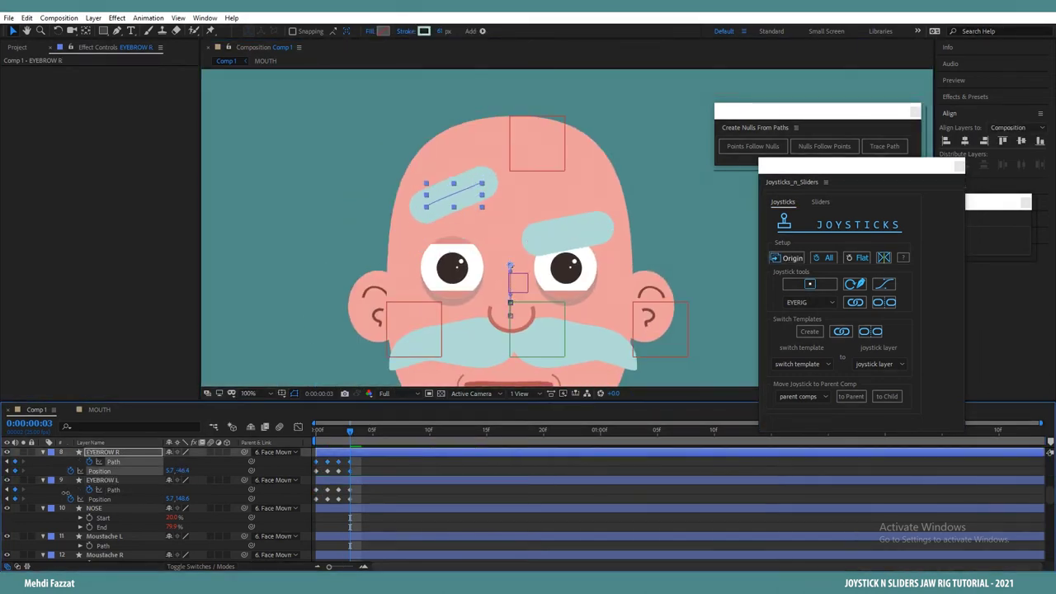
Step: At frame 4, add origin keyframes to both eyebrows, and raise EYEBROW L with its outer end tilted down
{"action": "left_click", "coordinate": [103, 480]}
{"action": "left_click", "coordinate": [360, 431]}
{"action": "left_click", "coordinate": [102, 451], "text": "shift"}
{"action": "key", "text": "ctrl+v"}
{"action": "key", "text": "period"}
{"action": "left_click", "coordinate": [114, 489]}
{"action": "left_click_drag", "start_coordinate": [640, 218], "coordinate": [627, 248]}
{"action": "left_click_drag", "start_coordinate": [189, 499], "coordinate": [186, 500]}
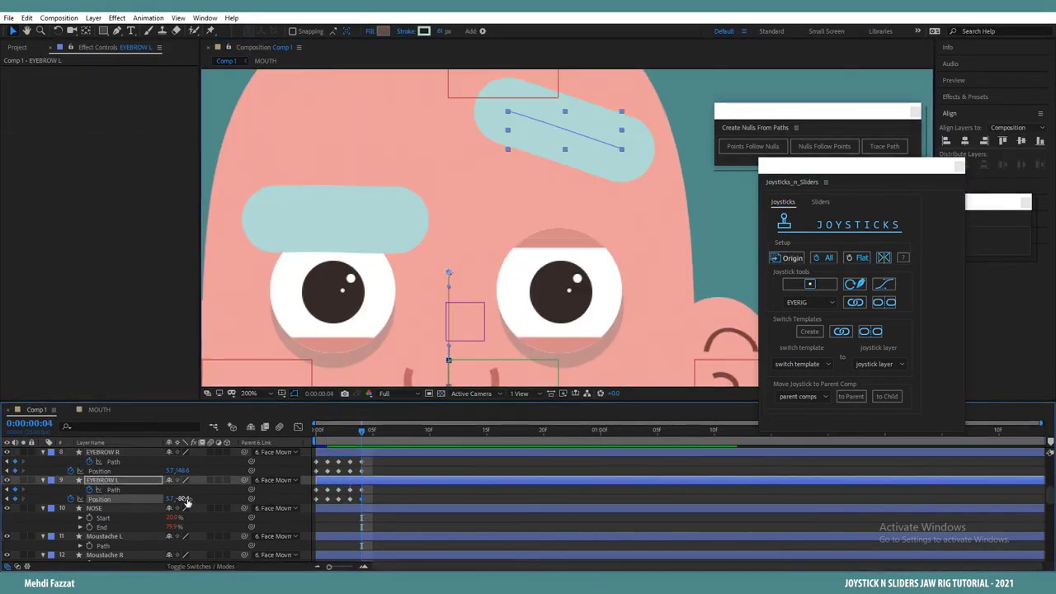
Step: At frame 4, tilt EYEBROW R so its inner end points down
{"action": "left_click", "coordinate": [102, 451]}
{"action": "key", "text": "ctrl+v"}
{"action": "key", "text": "comma"}
{"action": "key", "text": "comma"}
Step: Create a joystick named EYEBROWSRIG from the Path and Position keyframes of both eyebrows
{"action": "left_click", "coordinate": [328, 431]}
{"action": "key", "text": "F2"}
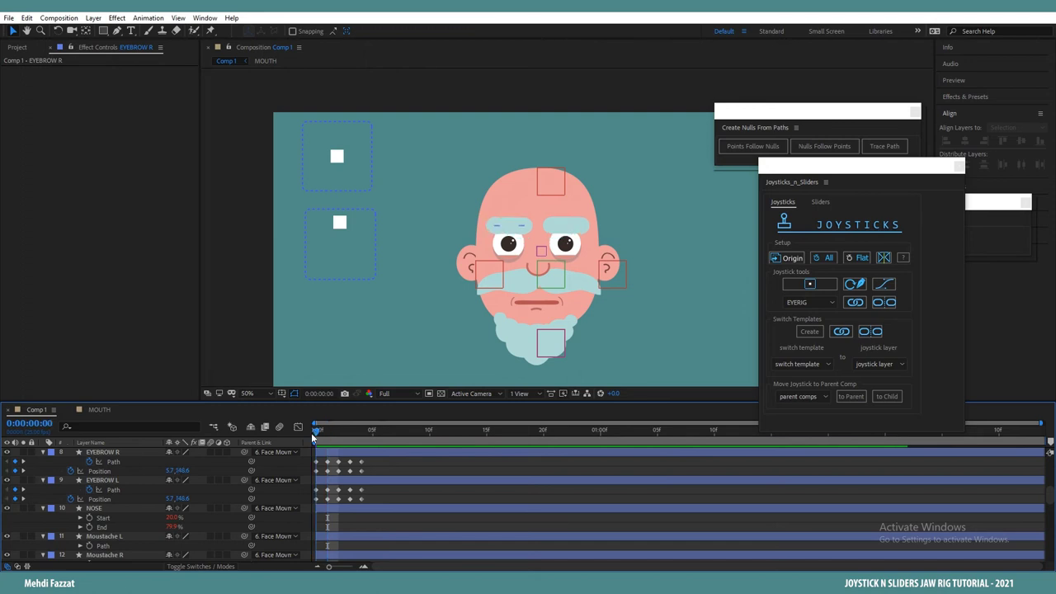
{"action": "left_click", "coordinate": [326, 432]}
{"action": "left_click", "coordinate": [347, 430]}
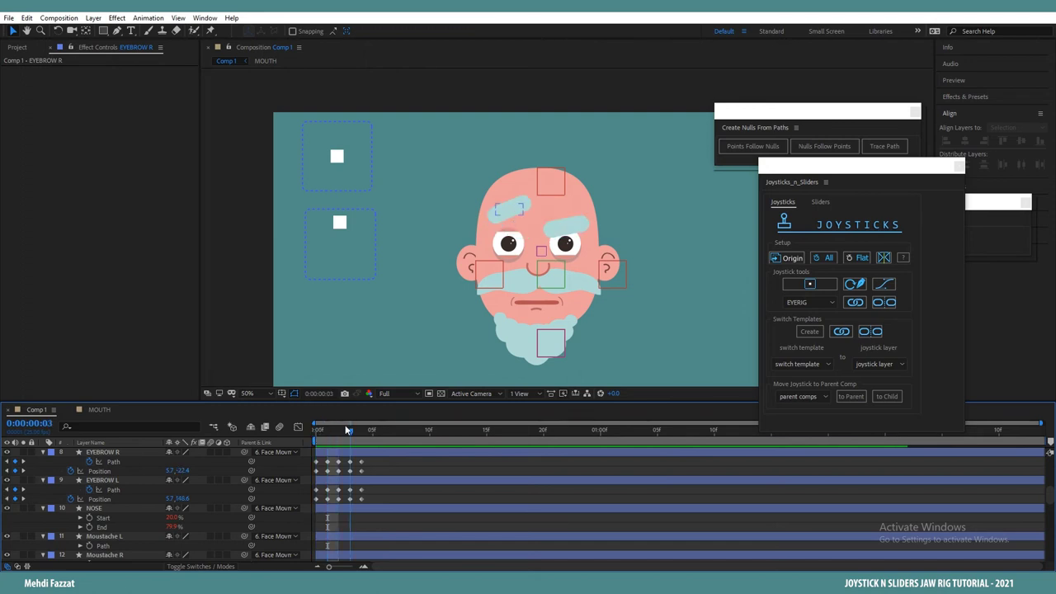
{"action": "left_click", "coordinate": [361, 429]}
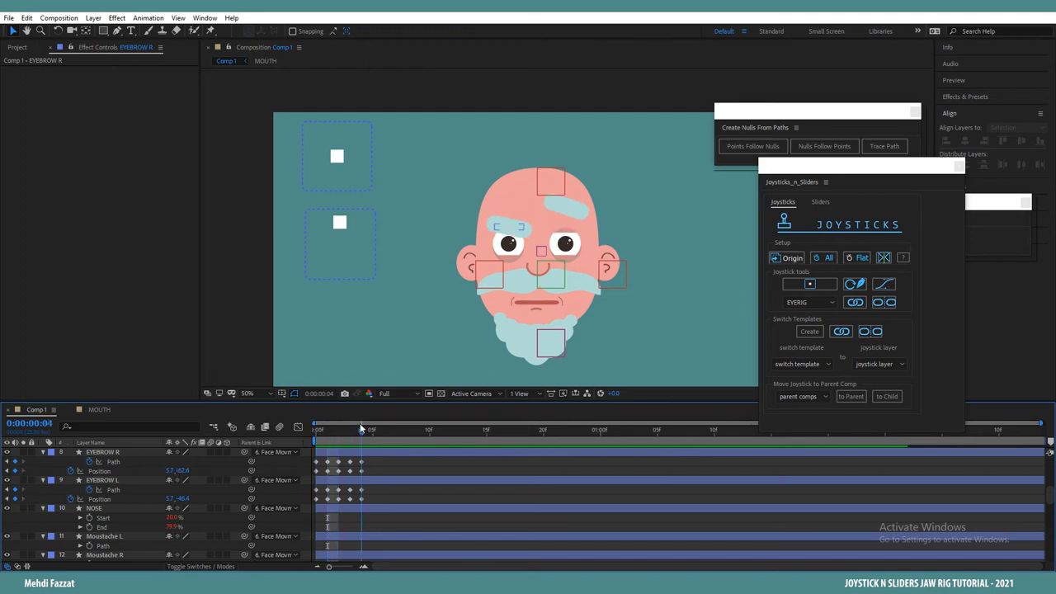
{"action": "key", "text": "Home"}
{"action": "left_click_drag", "start_coordinate": [373, 461], "coordinate": [309, 510]}
{"action": "left_click", "coordinate": [796, 285]}
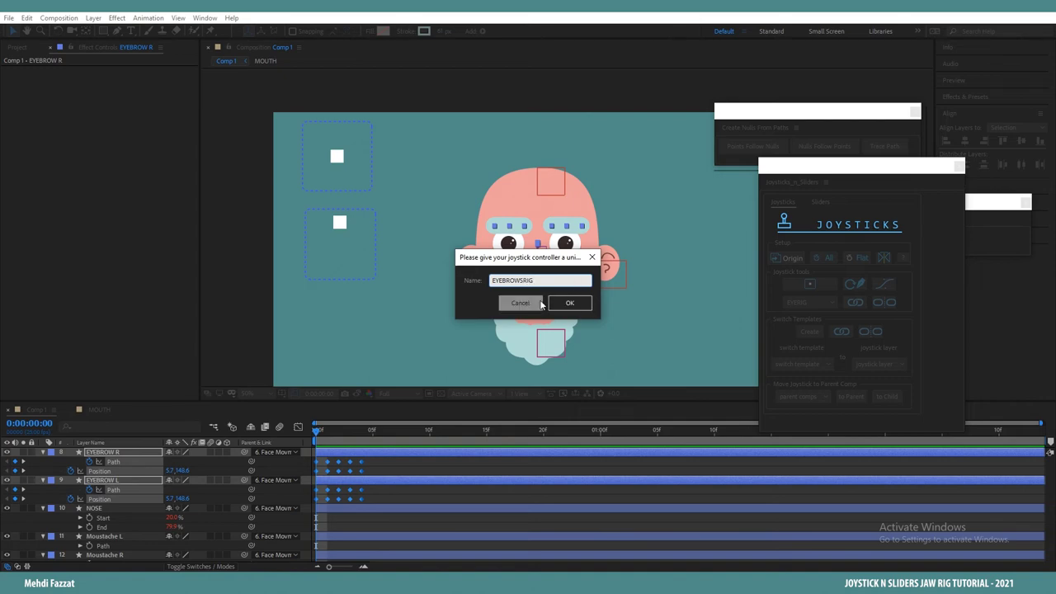
{"action": "left_click", "coordinate": [570, 303]}
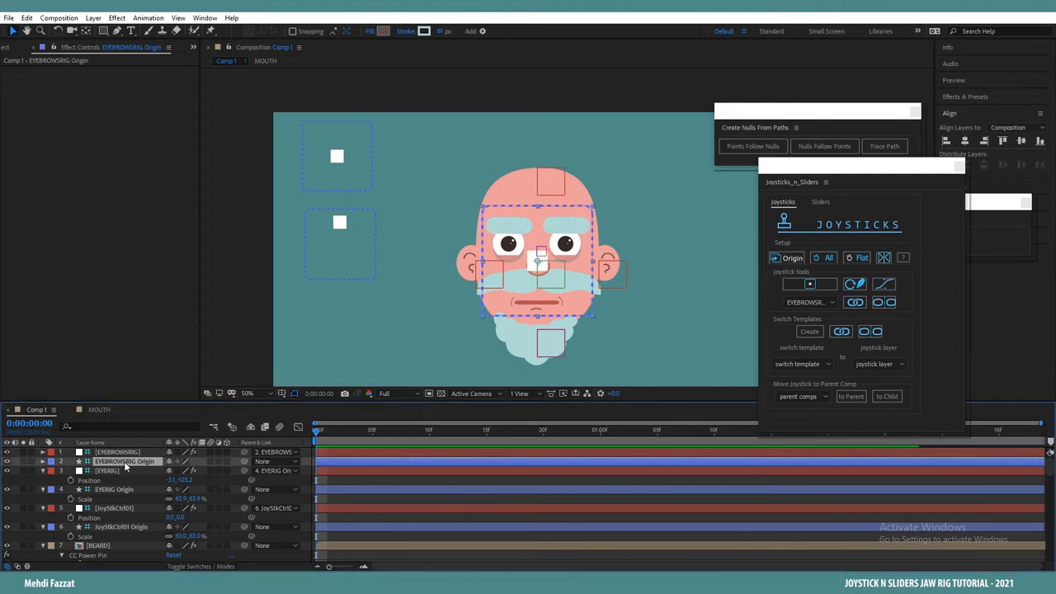
Step: Scale the EYEBROWSRIG Origin layer to 54% and place it beside the head below the EYERIG joystick
{"action": "left_click", "coordinate": [124, 462]}
{"action": "key", "text": "s"}
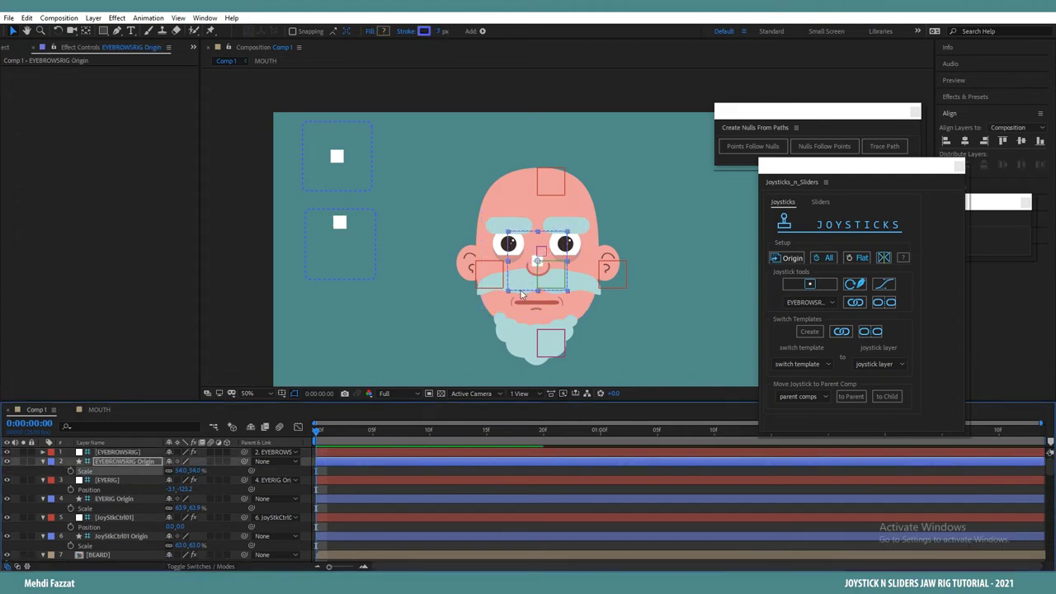
{"action": "left_click_drag", "start_coordinate": [521, 293], "coordinate": [348, 329]}
Step: Set the EYEBROWSRIG controller's Position to 0, 0 and save the project
{"action": "left_click", "coordinate": [303, 489]}
{"action": "key", "text": "p"}
{"action": "left_click", "coordinate": [170, 462]}
{"action": "type", "text": "0"}
{"action": "key", "text": "Tab"}
{"action": "type", "text": "0"}
{"action": "key", "text": "Return"}
{"action": "key", "text": "ctrl+s"}
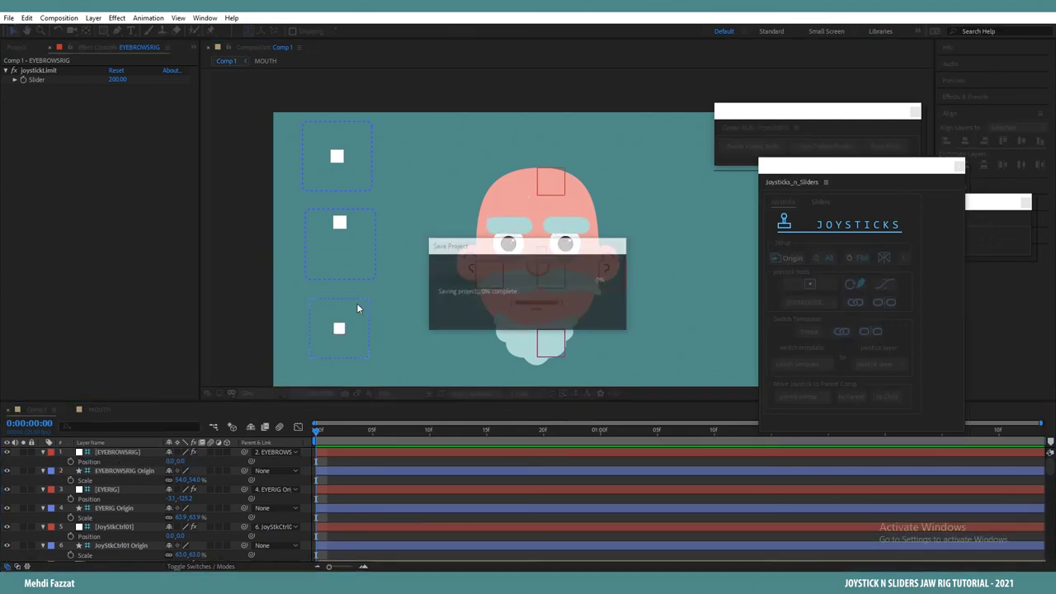
Step: Try the head, eyelid and eyebrow joysticks by moving their controllers, and undo the moves
{"action": "left_click_drag", "start_coordinate": [337, 156], "coordinate": [295, 174]}
{"action": "left_click_drag", "start_coordinate": [337, 225], "coordinate": [351, 240]}
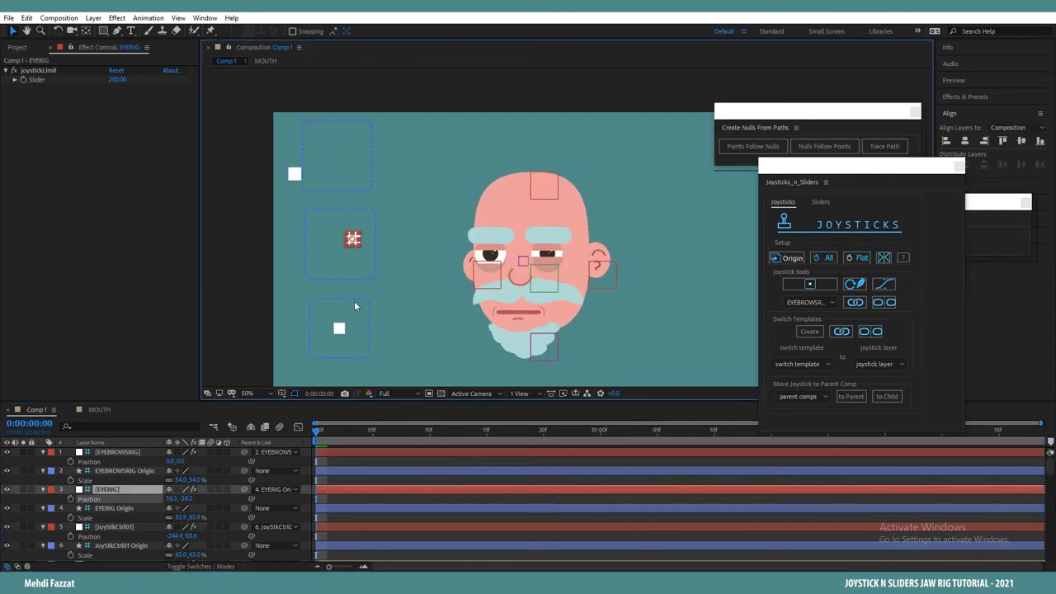
{"action": "left_click_drag", "start_coordinate": [339, 328], "coordinate": [345, 305]}
{"action": "key", "text": "ctrl+z"}
{"action": "key", "text": "ctrl+z"}
{"action": "key", "text": "ctrl+z"}
{"action": "key", "text": "ctrl+z"}
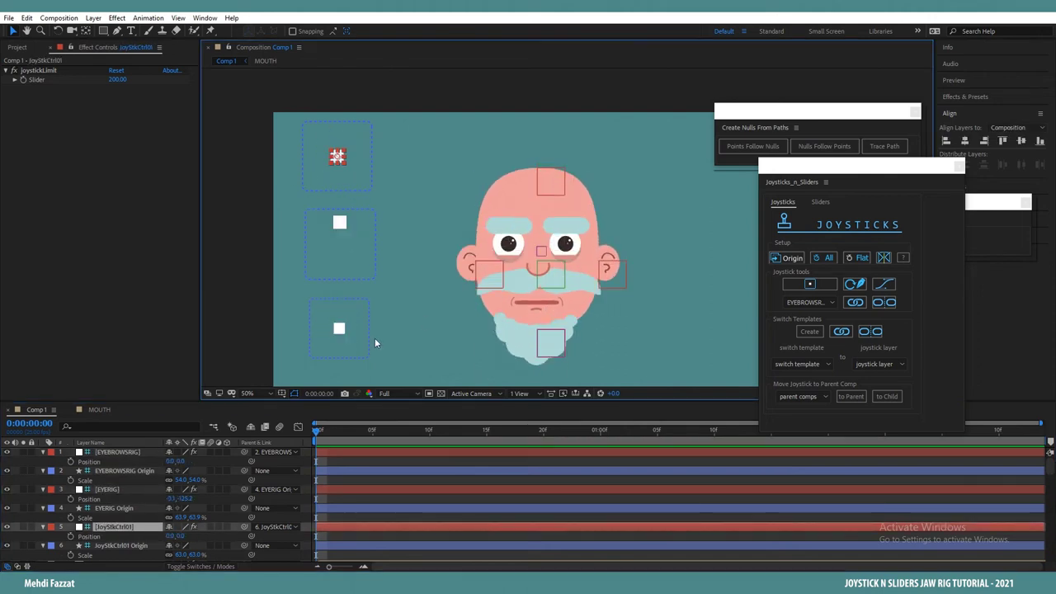
Step: Turn the head with the JoyStkCtrl01 controller and bring it back near the centre of its frame
{"action": "left_click", "coordinate": [336, 159]}
{"action": "left_click", "coordinate": [306, 468]}
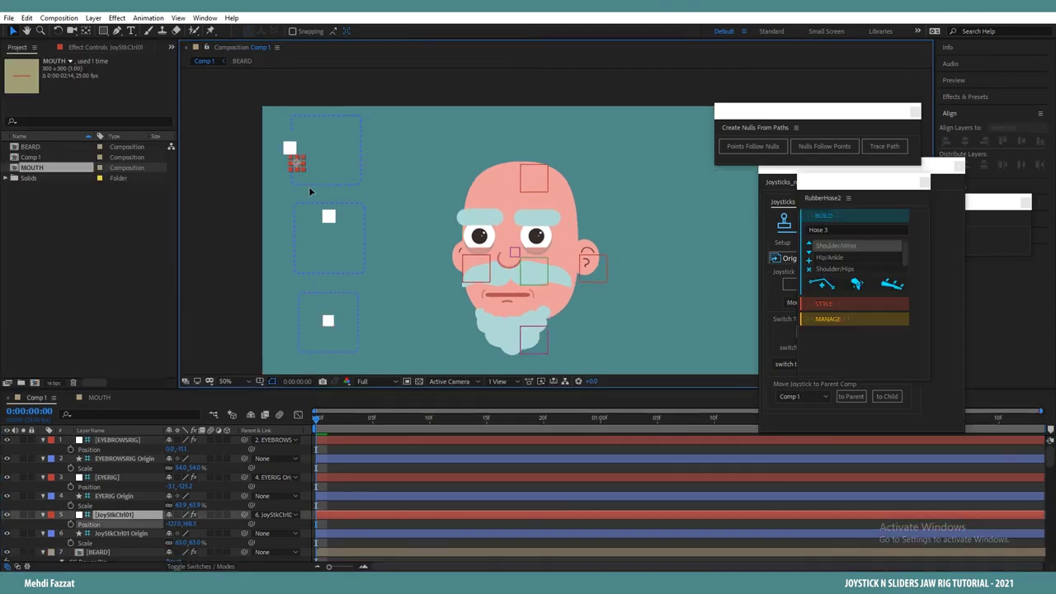
{"action": "left_click_drag", "start_coordinate": [309, 187], "coordinate": [329, 149]}
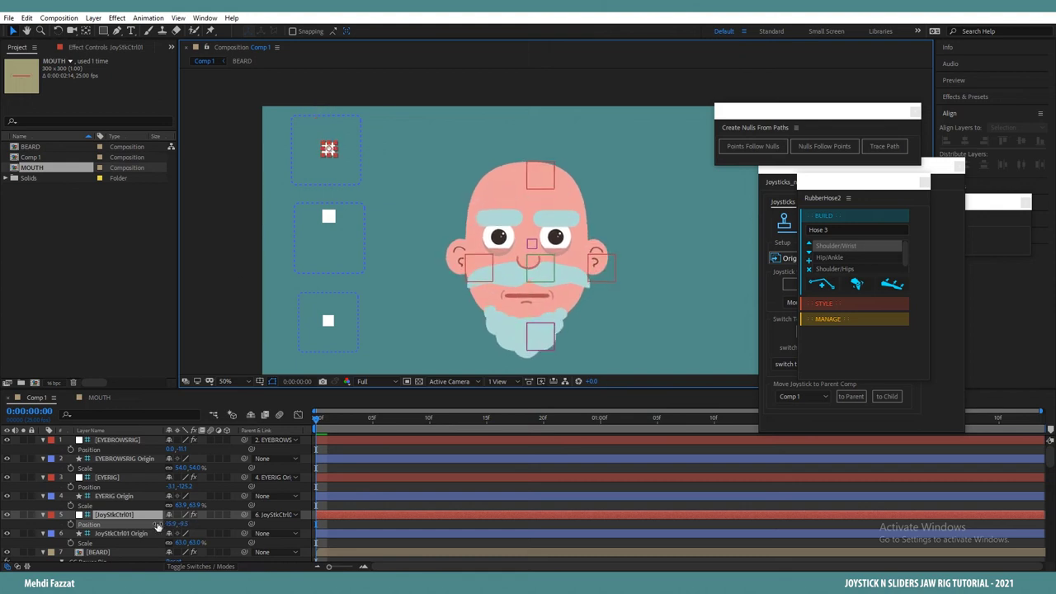
Step: Hide the BEARD layer in Comp 1
{"action": "scroll", "coordinate": [99, 520], "scroll_direction": "down", "scroll_amount": 1}
{"action": "left_click", "coordinate": [103, 525]}
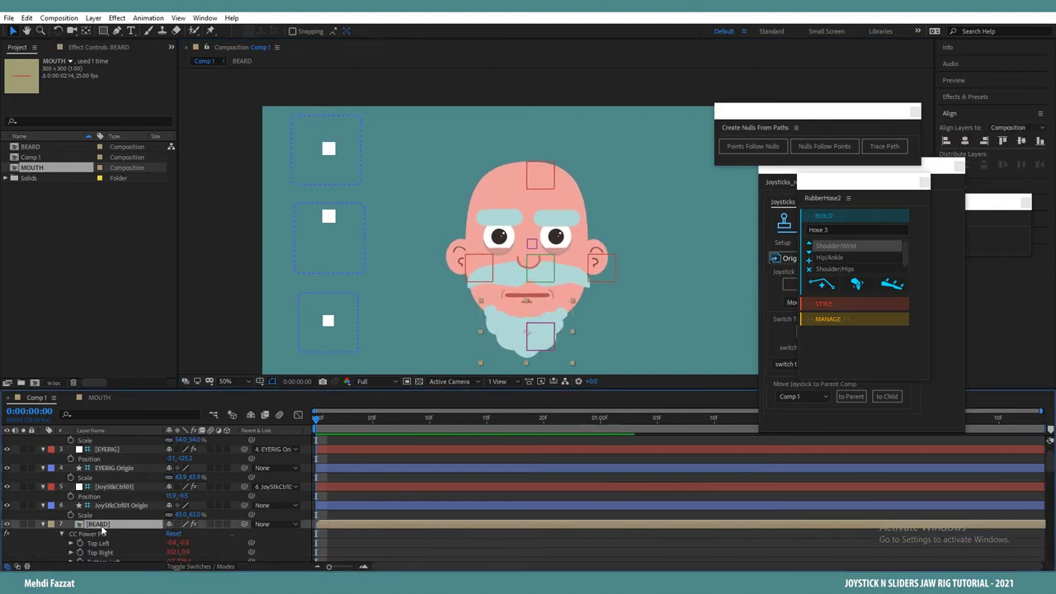
{"action": "scroll", "coordinate": [99, 528], "scroll_direction": "down", "scroll_amount": 1}
{"action": "left_click", "coordinate": [7, 496]}
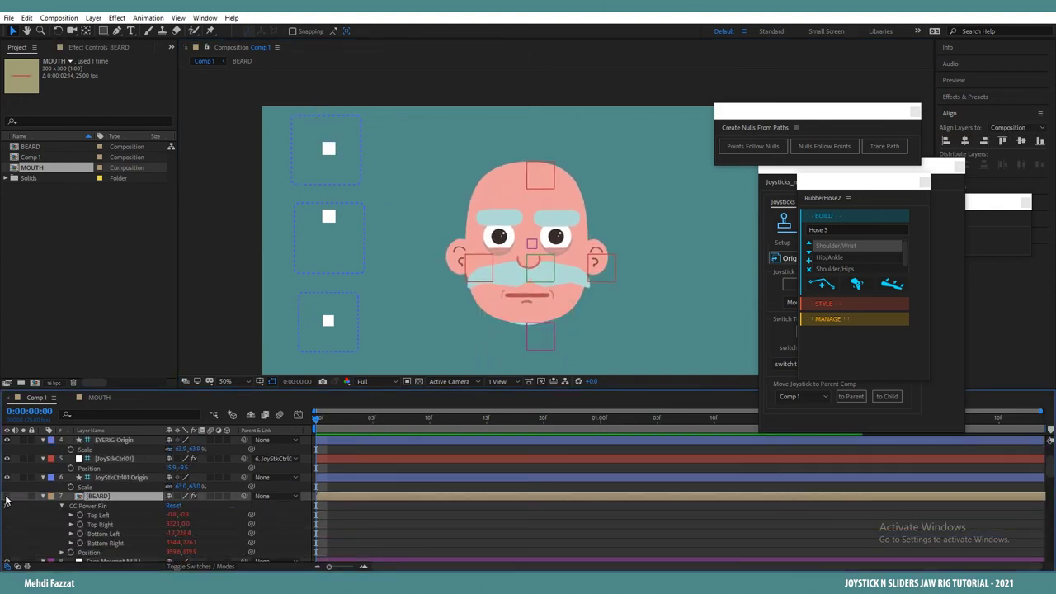
Step: Look through the layer stack and check the head movement with the JoyStkCtrl01 controller while the beard is hidden
{"action": "scroll", "coordinate": [7, 528], "scroll_direction": "down", "scroll_amount": 5}
{"action": "scroll", "coordinate": [97, 521], "scroll_direction": "down", "scroll_amount": 3}
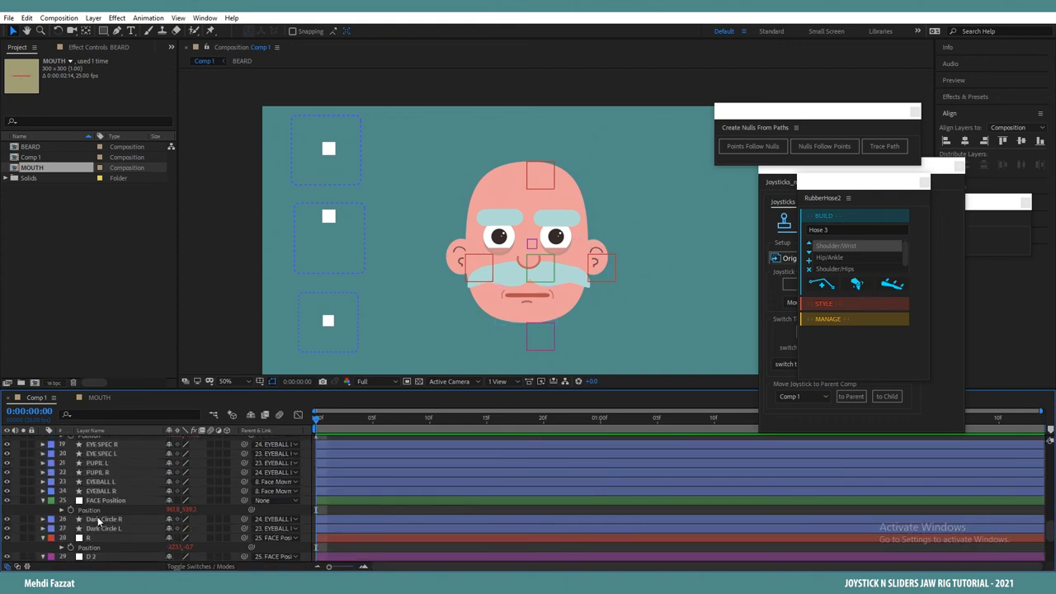
{"action": "scroll", "coordinate": [98, 520], "scroll_direction": "up", "scroll_amount": 8}
{"action": "mouse_move", "coordinate": [329, 150]}
{"action": "left_mouse_down"}
{"action": "mouse_move", "coordinate": [308, 149]}
{"action": "mouse_move", "coordinate": [299, 127]}
{"action": "mouse_move", "coordinate": [326, 110]}
{"action": "mouse_move", "coordinate": [373, 121]}
{"action": "mouse_move", "coordinate": [385, 141]}
{"action": "mouse_move", "coordinate": [324, 198]}
{"action": "mouse_move", "coordinate": [264, 178]}
{"action": "mouse_move", "coordinate": [286, 137]}
{"action": "mouse_move", "coordinate": [337, 124]}
{"action": "mouse_move", "coordinate": [348, 165]}
{"action": "mouse_move", "coordinate": [328, 160]}
{"action": "left_mouse_up"}
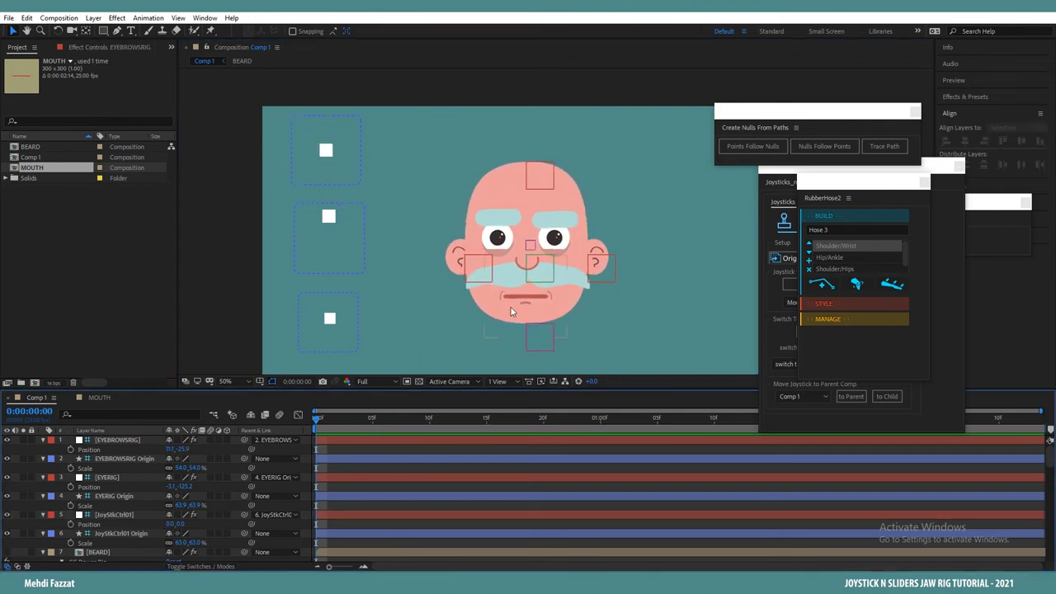
Step: Open the MOUTH composition and move the Mouth Crtler controller to about 109, -73 to open the mouth
{"action": "left_click", "coordinate": [524, 300]}
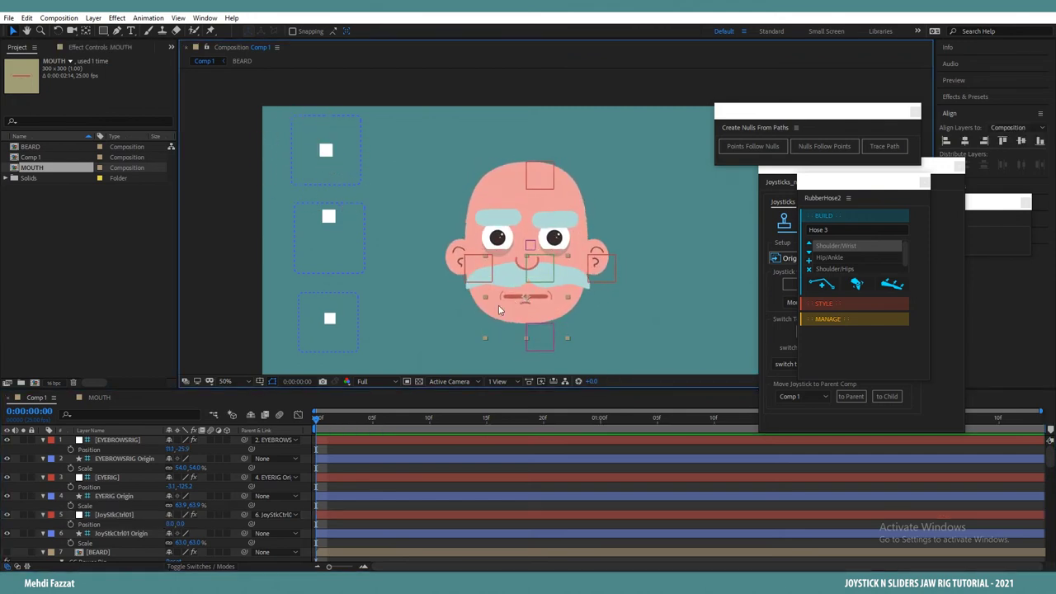
{"action": "left_click", "coordinate": [95, 396]}
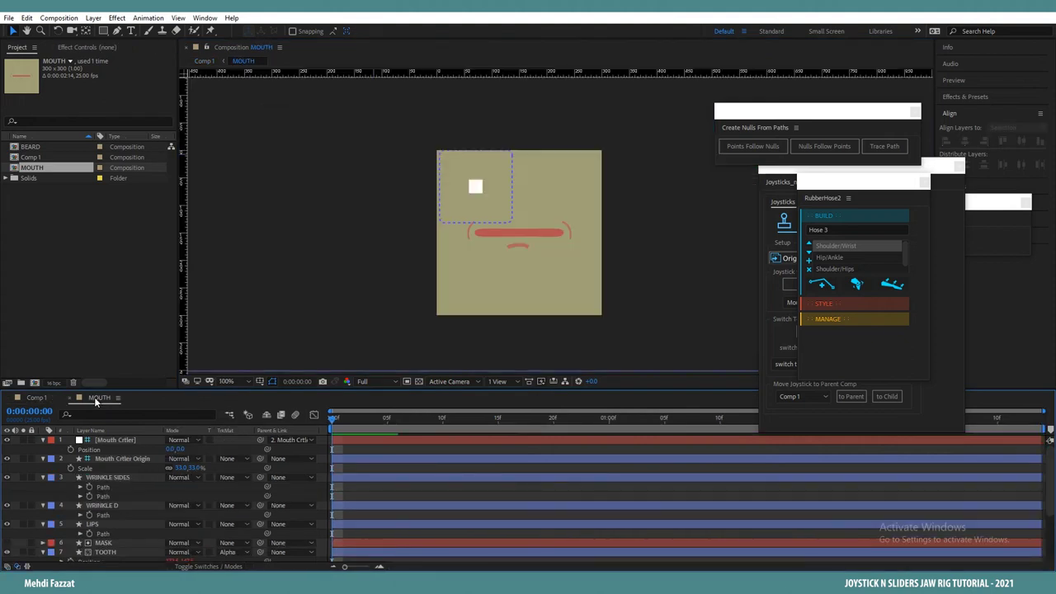
{"action": "left_click", "coordinate": [468, 214]}
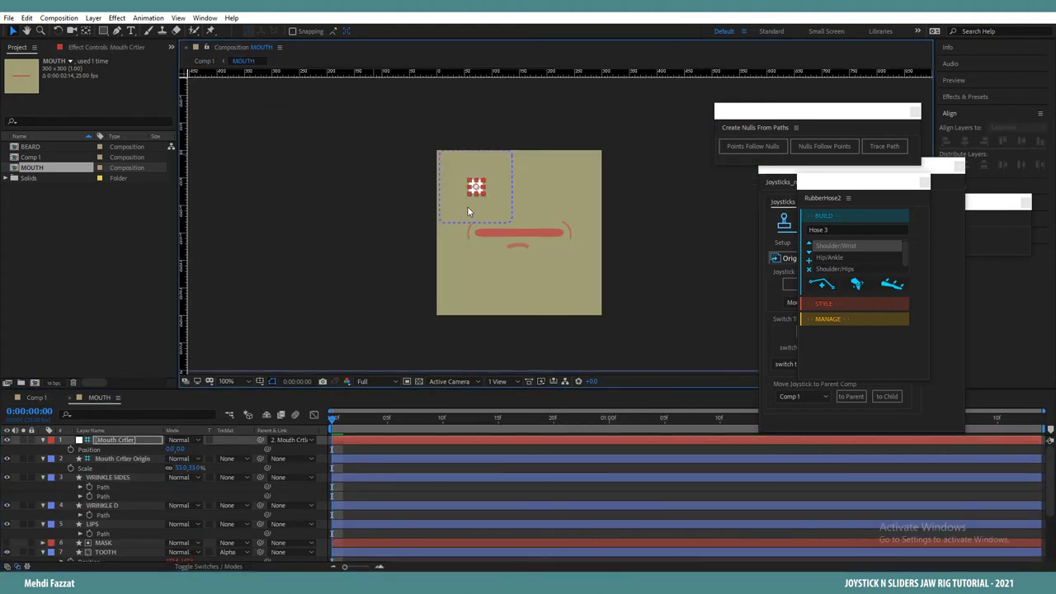
{"action": "left_click_drag", "start_coordinate": [476, 189], "coordinate": [495, 173]}
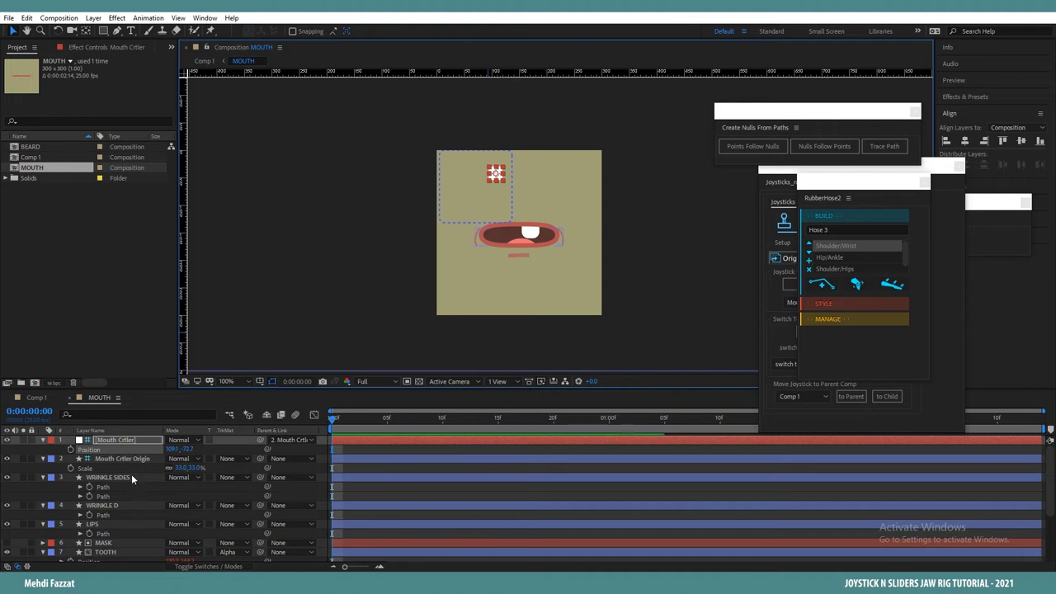
Step: Hide the WRINKLE SIDES layer and unbind the Mouth Crtler joystick to restore the mouth layers' keyframes
{"action": "left_click", "coordinate": [108, 478]}
{"action": "left_click", "coordinate": [8, 479]}
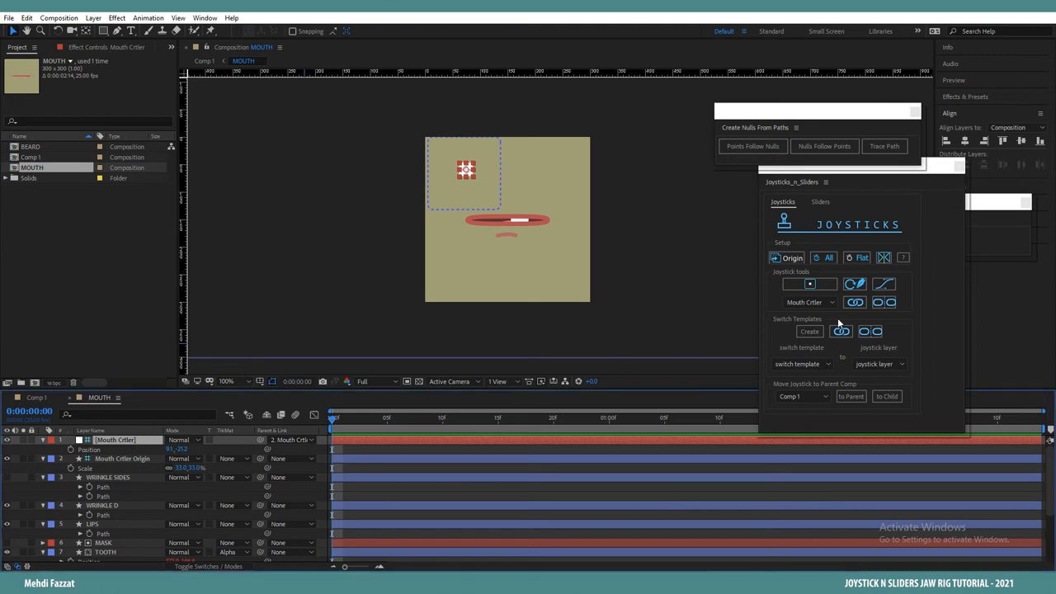
{"action": "left_click", "coordinate": [885, 303]}
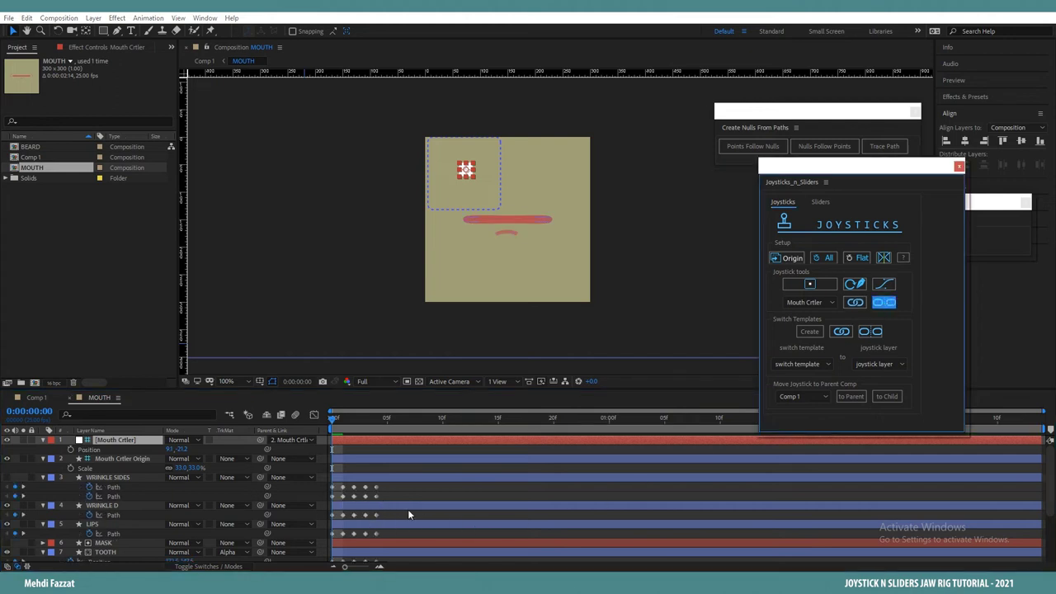
{"action": "scroll", "coordinate": [369, 498], "scroll_direction": "down", "scroll_amount": 3}
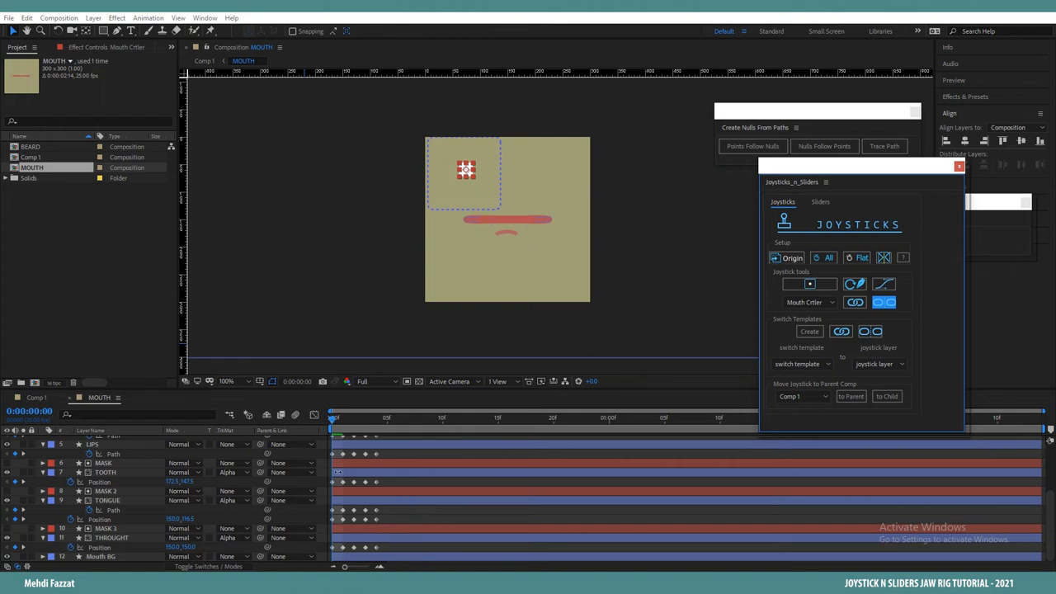
{"action": "scroll", "coordinate": [364, 510], "scroll_direction": "up", "scroll_amount": 3}
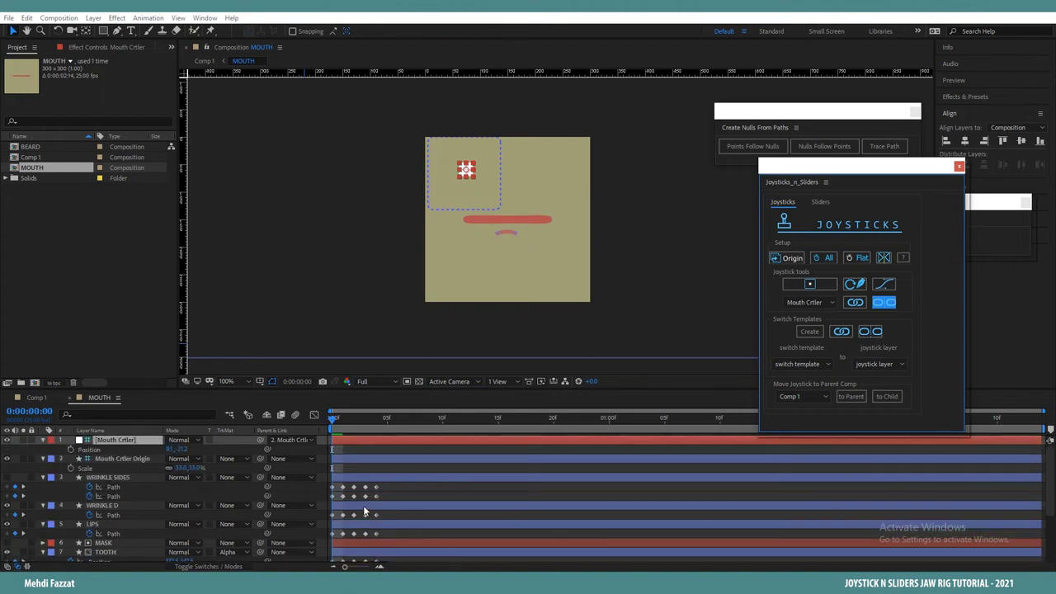
Step: Delete the Mouth Crtler and Mouth Crtler Origin layers from the MOUTH composition
{"action": "left_click", "coordinate": [231, 444]}
{"action": "left_click", "coordinate": [131, 440]}
{"action": "left_click", "coordinate": [127, 458], "text": "shift"}
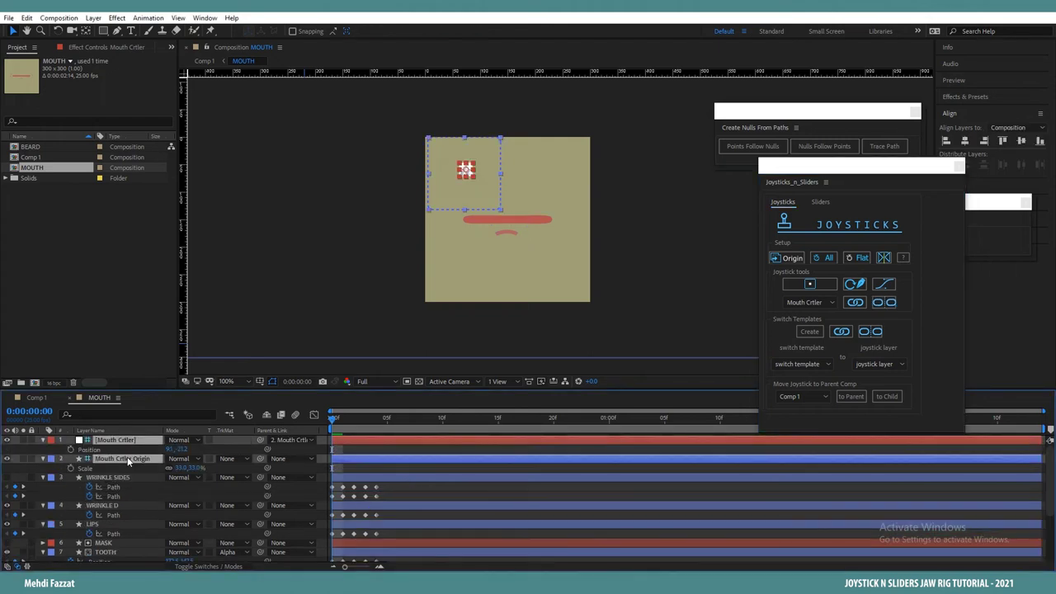
{"action": "key", "text": "Delete"}
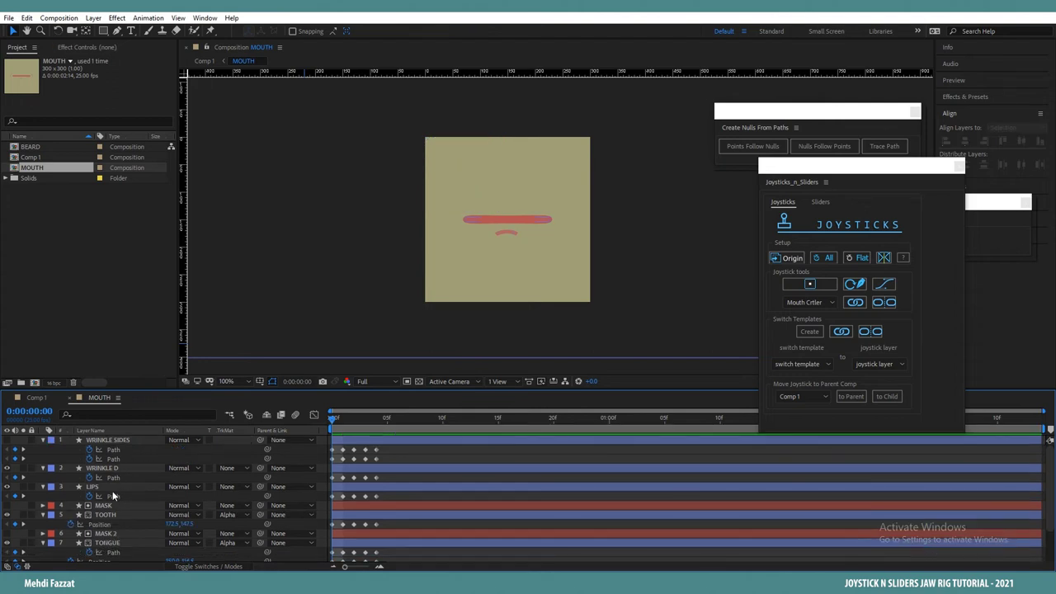
Step: Create nulls that follow the points of the LIPS layer's path with Nulls Follow Points
{"action": "left_click", "coordinate": [113, 495]}
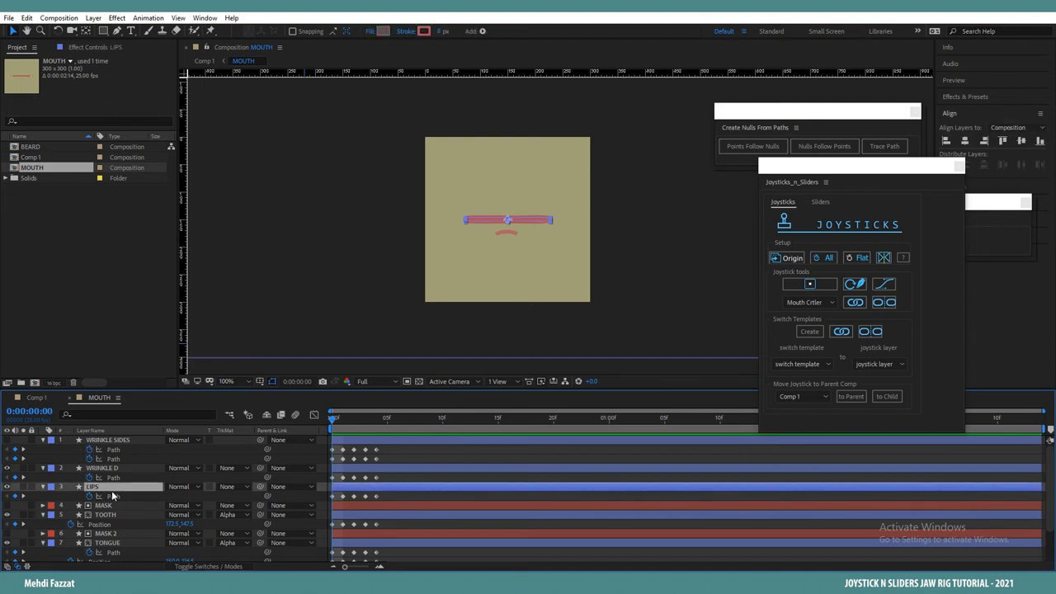
{"action": "left_click", "coordinate": [124, 495]}
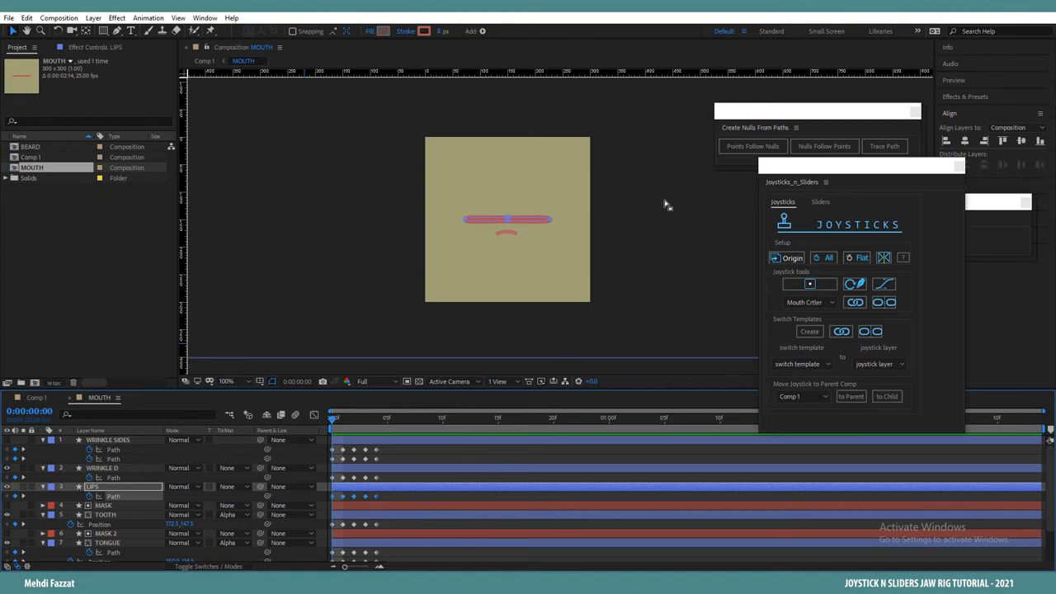
{"action": "left_click_drag", "start_coordinate": [864, 112], "coordinate": [879, 100]}
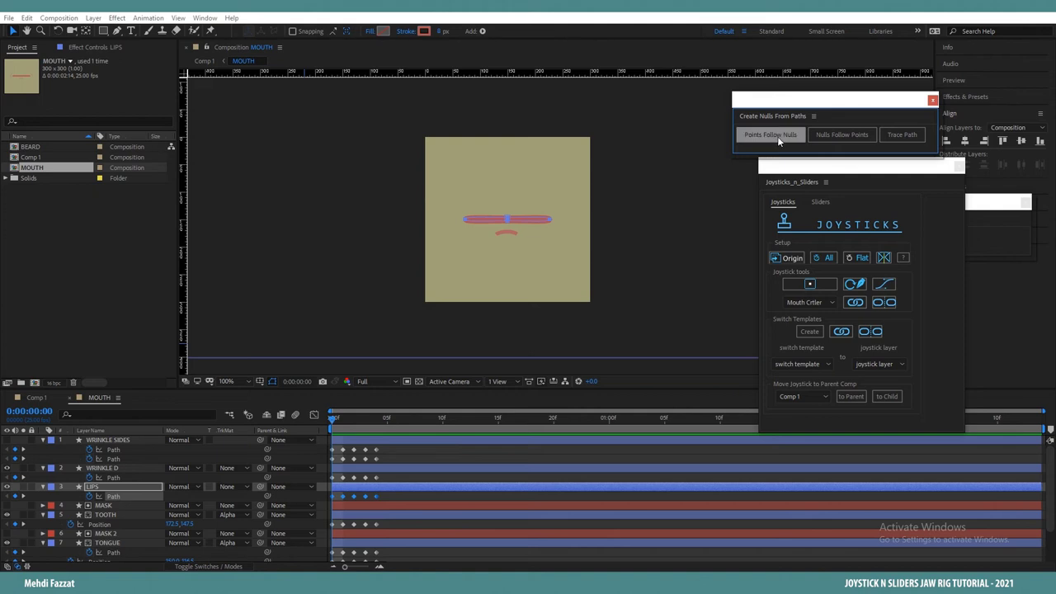
{"action": "left_click", "coordinate": [853, 139]}
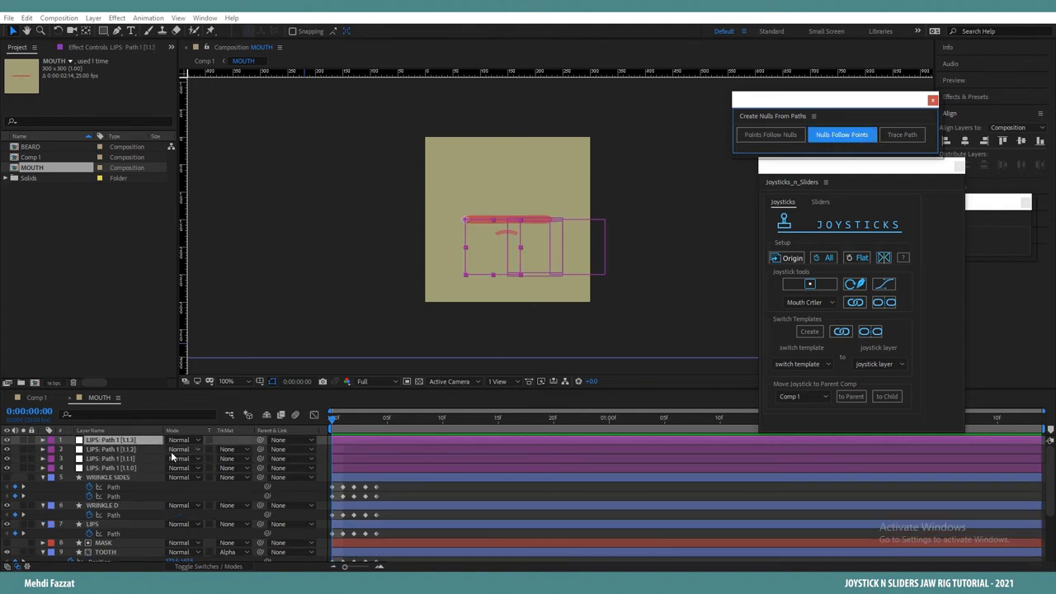
Step: Scale the four LIPS path nulls to 12.2% and go to frame 2, where the mouth is open
{"action": "left_click", "coordinate": [108, 469]}
{"action": "left_click", "coordinate": [107, 441], "text": "shift"}
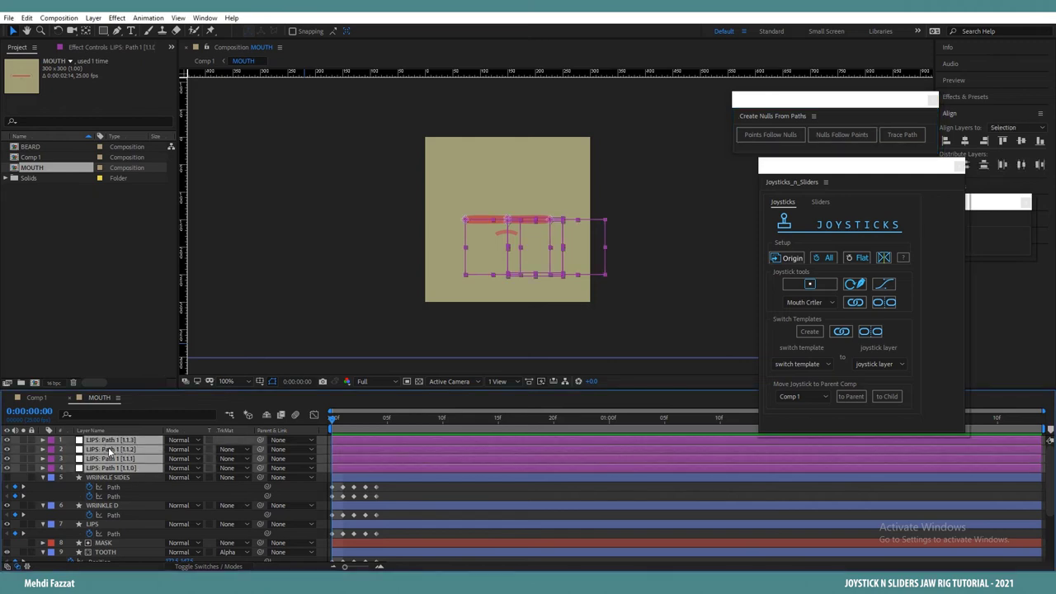
{"action": "key", "text": "s"}
{"action": "left_click_drag", "start_coordinate": [198, 450], "coordinate": [150, 450]}
{"action": "left_click_drag", "start_coordinate": [332, 417], "coordinate": [354, 415]}
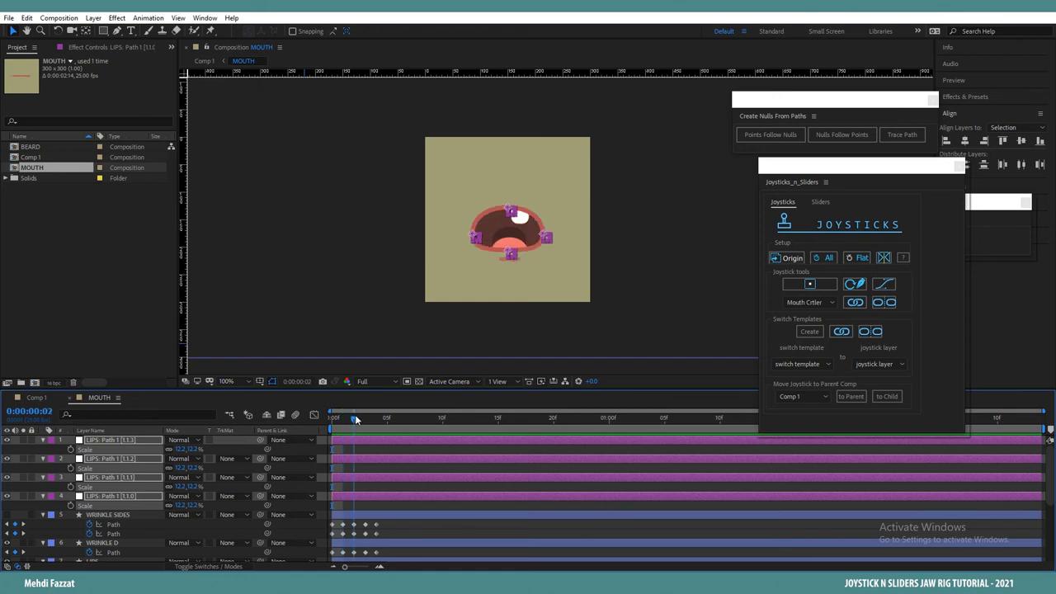
Step: Hide the LIPS path nulls 1.1.3, 1.1.1 and 1.1.0, keeping only the lower-lip null 1.1.2 visible
{"action": "left_click", "coordinate": [282, 450]}
{"action": "left_click", "coordinate": [141, 441]}
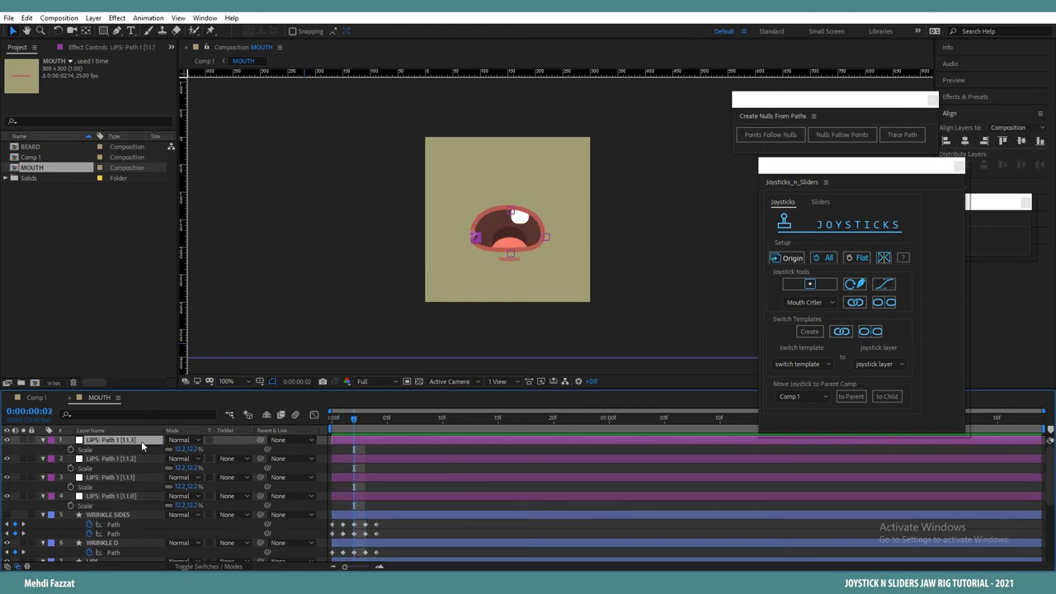
{"action": "left_click", "coordinate": [128, 460]}
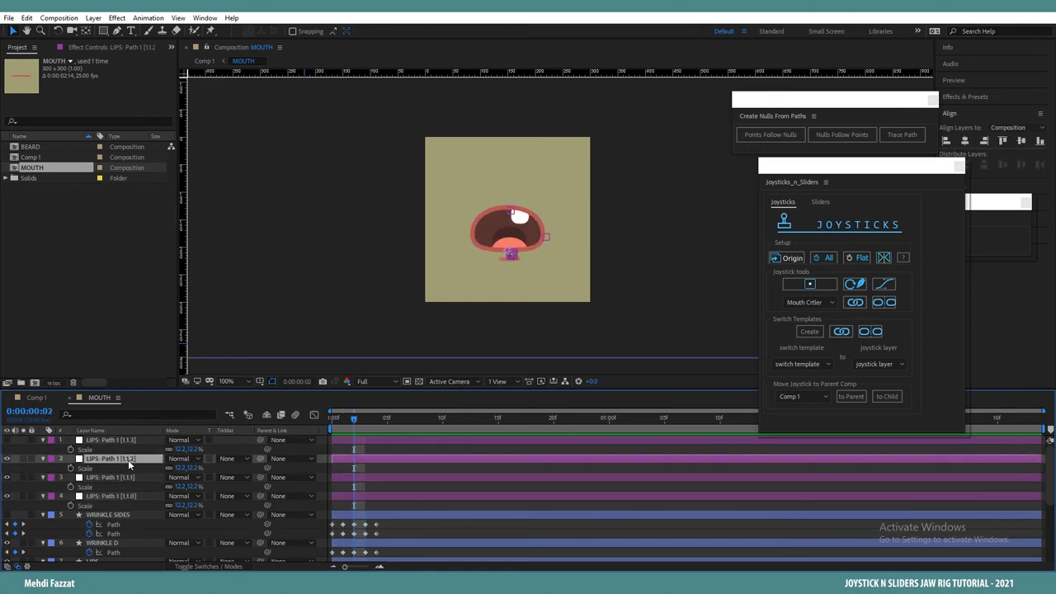
{"action": "left_click", "coordinate": [132, 478]}
{"action": "left_click", "coordinate": [133, 495], "text": "shift"}
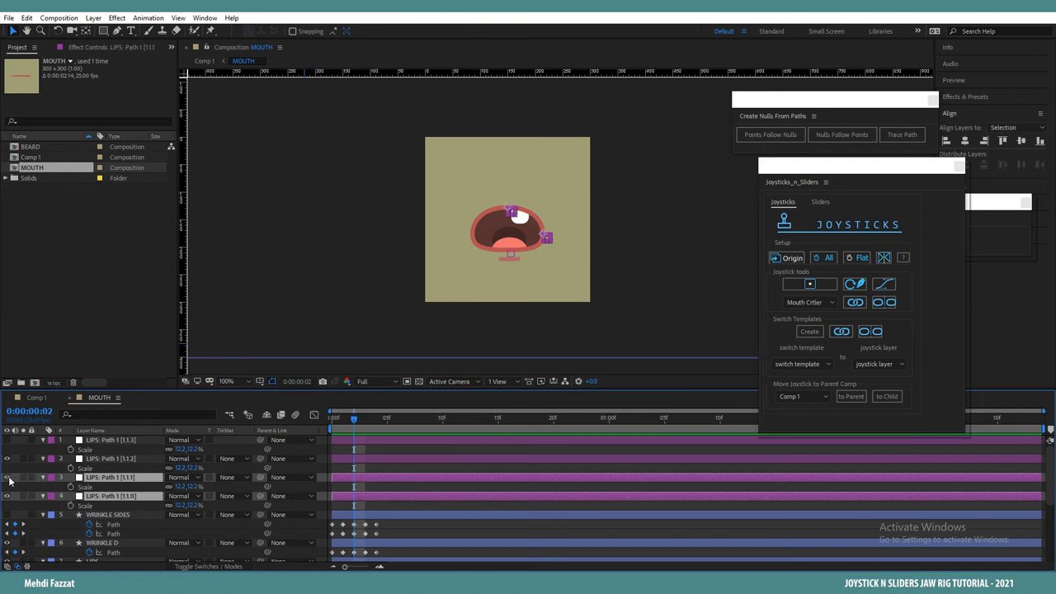
{"action": "left_click", "coordinate": [228, 448]}
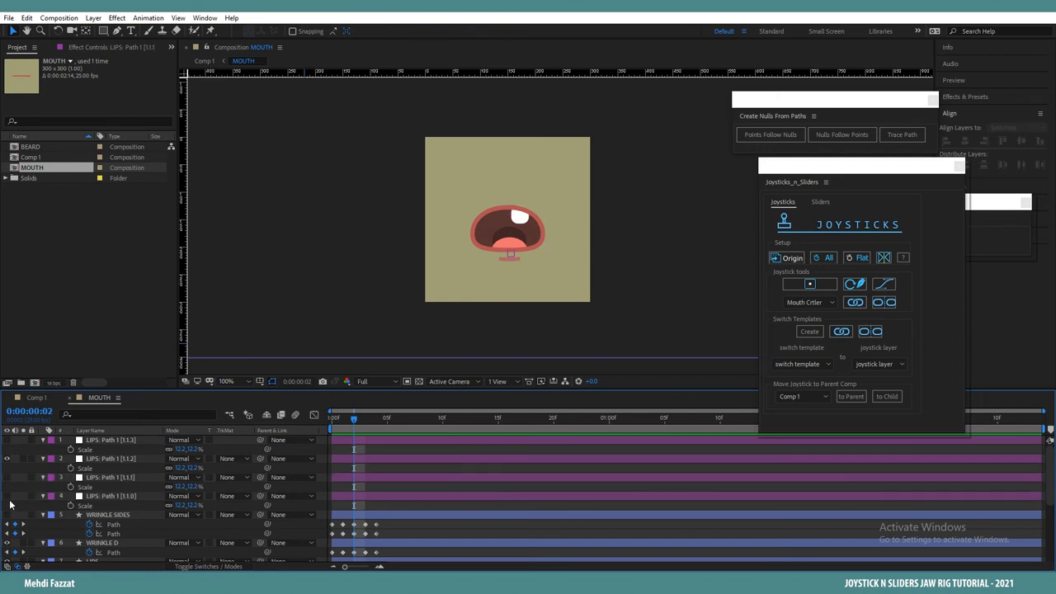
Step: Mark the three hidden LIPS path nulls as shy and hide shy layers in the timeline
{"action": "left_click", "coordinate": [91, 441]}
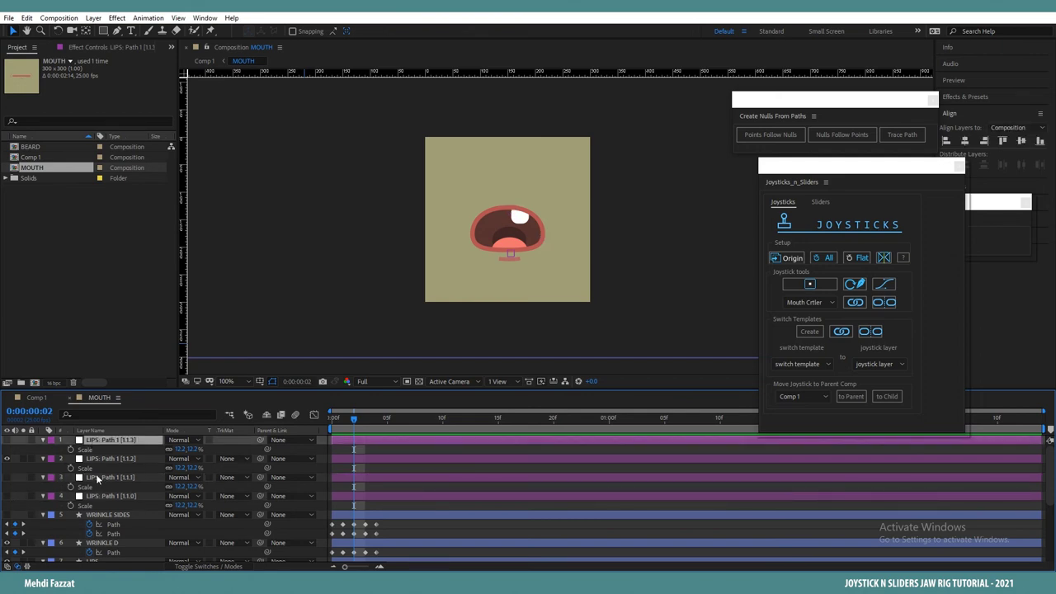
{"action": "left_click", "coordinate": [96, 477], "text": "ctrl"}
{"action": "left_click", "coordinate": [102, 495], "text": "ctrl"}
{"action": "left_click", "coordinate": [239, 567]}
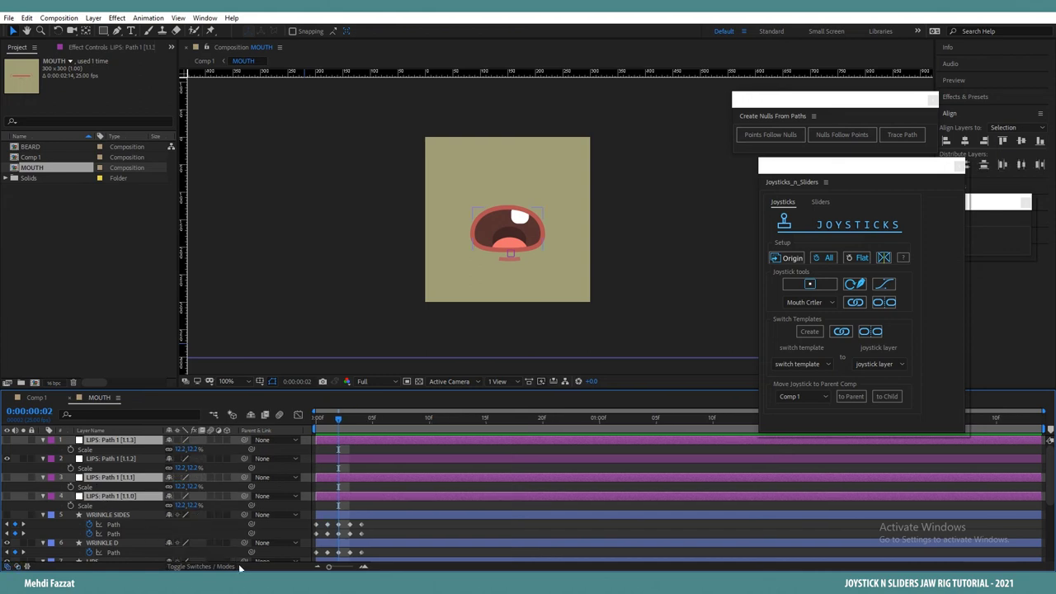
{"action": "left_click", "coordinate": [169, 439]}
{"action": "left_click", "coordinate": [250, 416]}
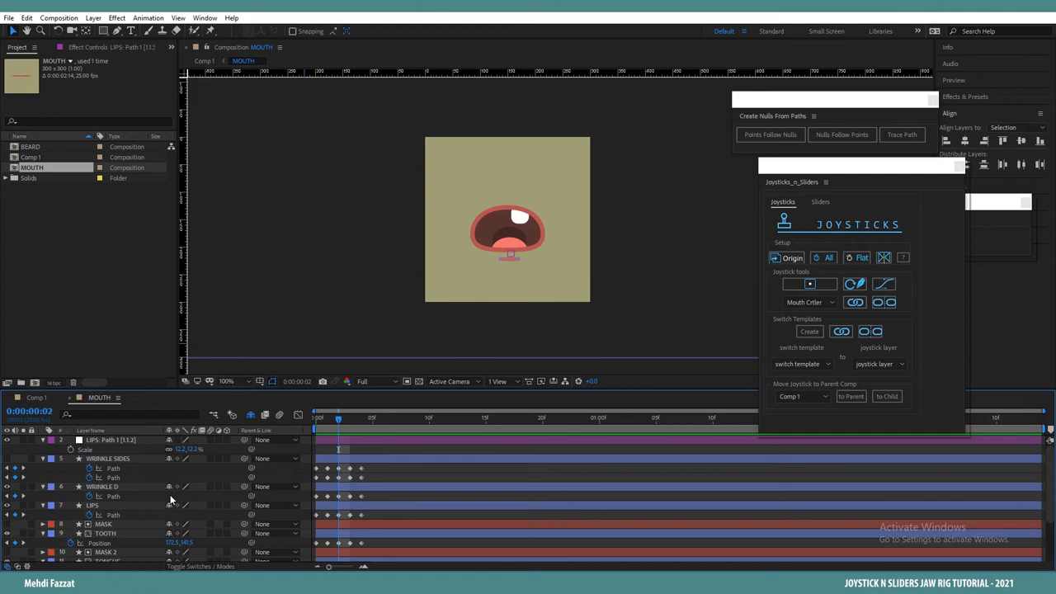
Step: Check how the lower-lip null follows the mouth through the first frames, ending at frame 0
{"action": "left_click", "coordinate": [119, 441]}
{"action": "key", "text": "period"}
{"action": "left_click_drag", "start_coordinate": [325, 425], "coordinate": [305, 414]}
{"action": "key", "text": "comma"}
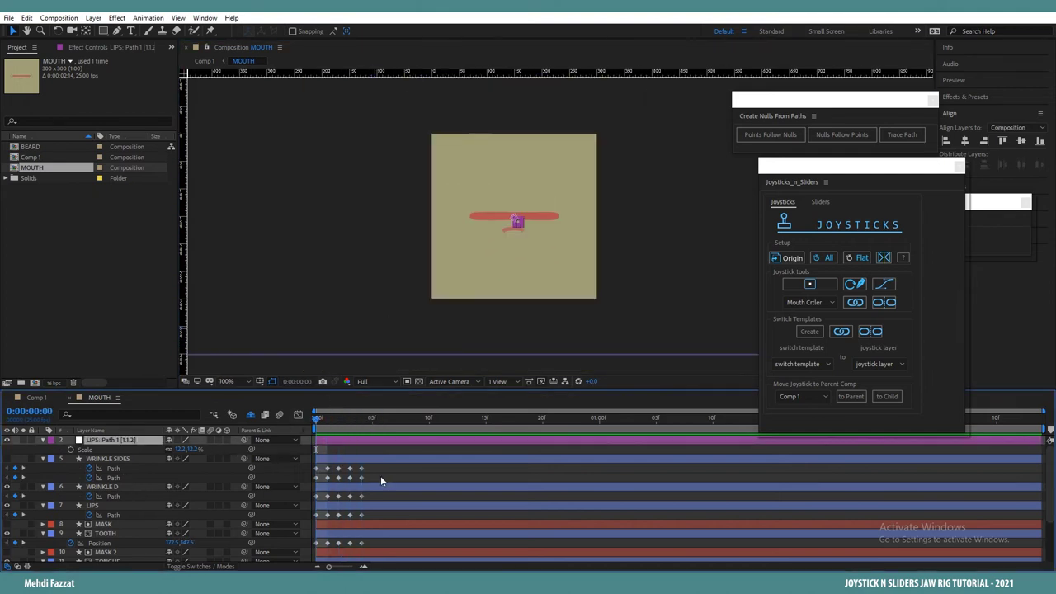
Step: Create a new joystick named MOUTHrig from all keyframes of the mouth layers
{"action": "left_click_drag", "start_coordinate": [387, 466], "coordinate": [293, 564]}
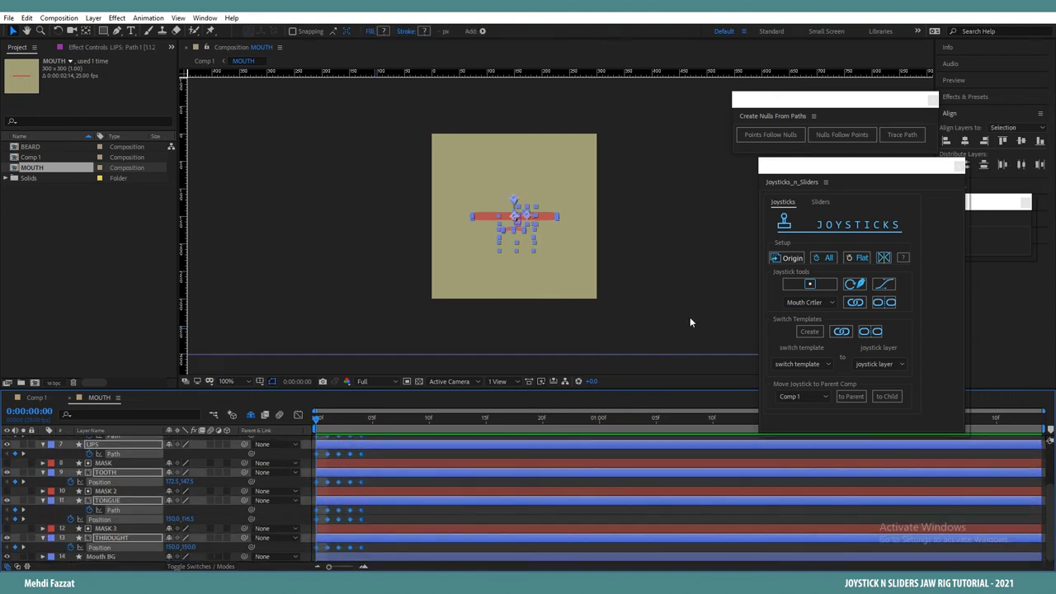
{"action": "left_click", "coordinate": [805, 285]}
{"action": "type", "text": "MOUTH"}
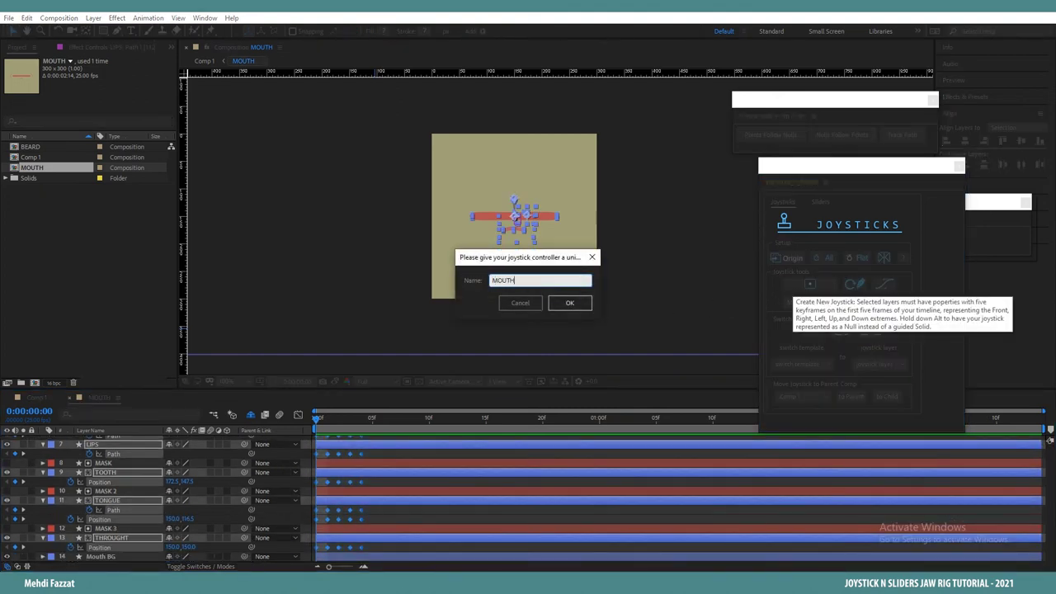
{"action": "type", "text": "ing"}
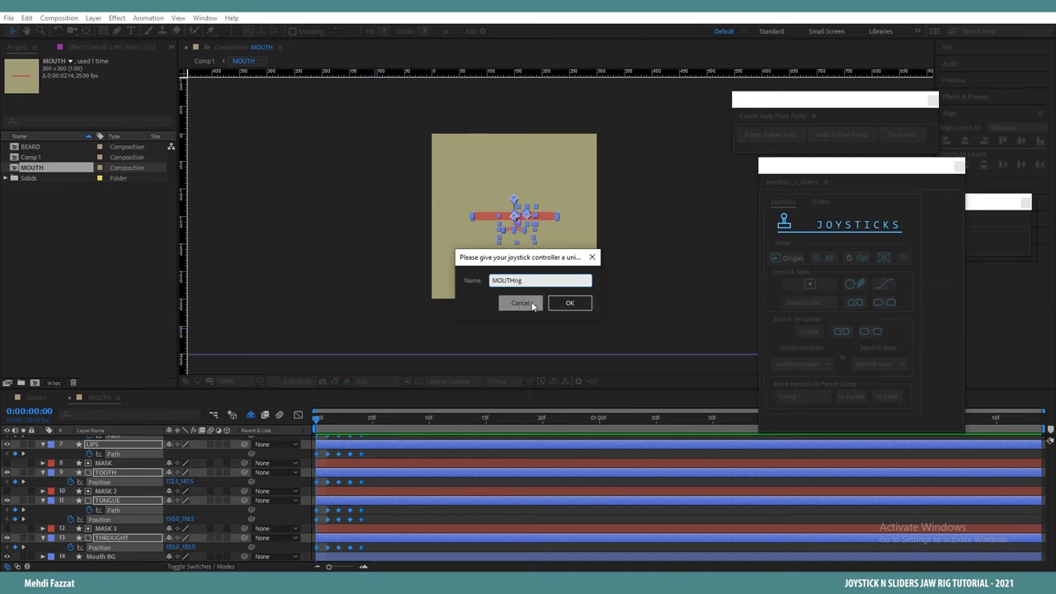
{"action": "left_click", "coordinate": [566, 304]}
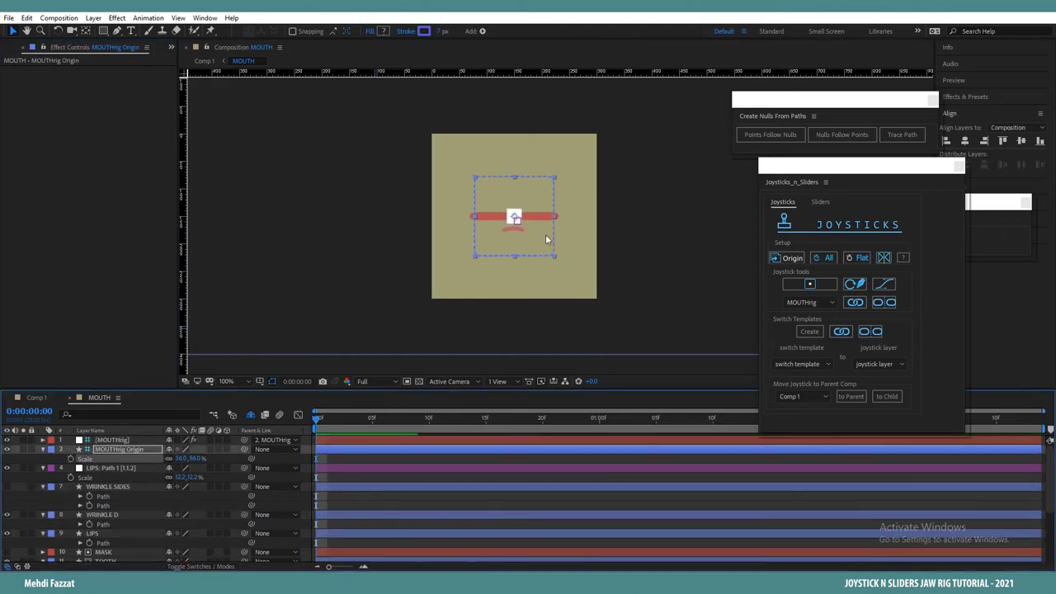
Step: Scale MOUTHrig Origin to 36%, place it in the MOUTH composition's upper-left corner and try the MOUTHrig controller
{"action": "left_click", "coordinate": [145, 441]}
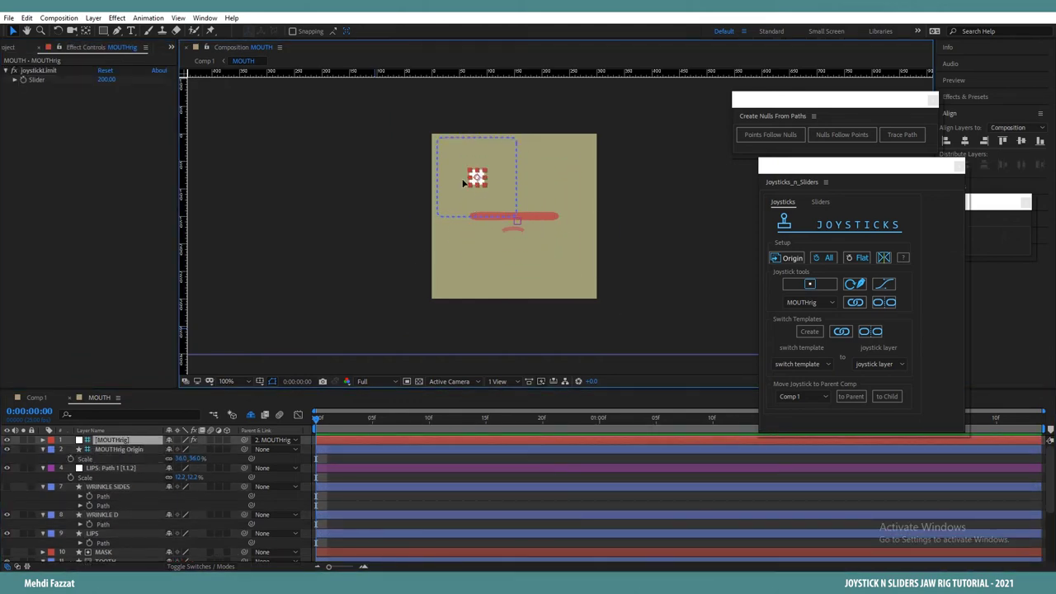
{"action": "left_click_drag", "start_coordinate": [477, 176], "coordinate": [460, 191]}
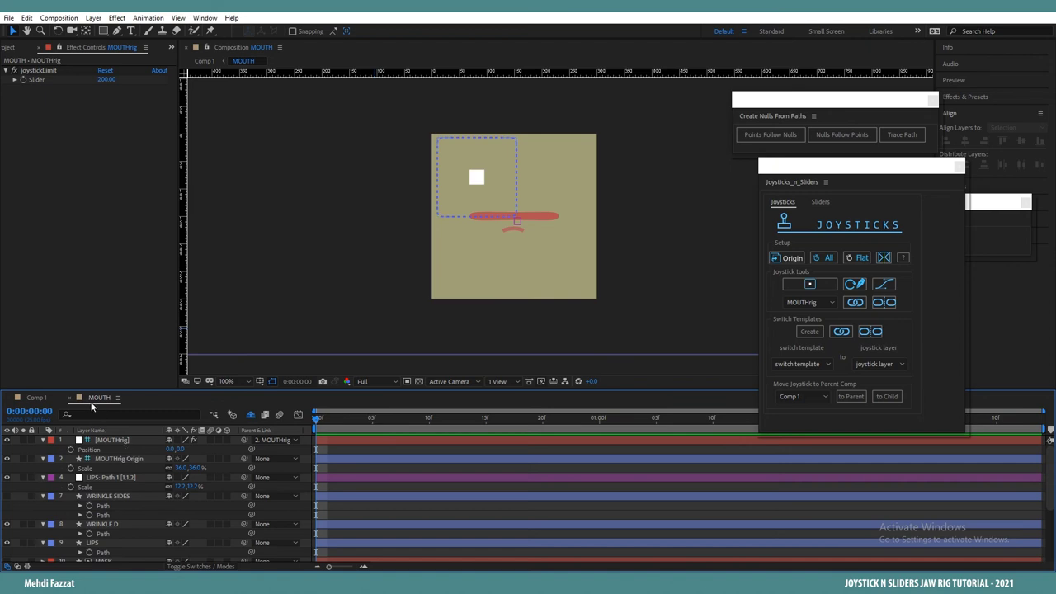
Step: Place the MOUTH timeline below the Comp 1 timeline, enlarge the timeline area and show the lower-lip null's Position
{"action": "left_click_drag", "start_coordinate": [99, 399], "coordinate": [65, 552]}
{"action": "scroll", "coordinate": [108, 545], "scroll_direction": "down", "scroll_amount": 1}
{"action": "left_click", "coordinate": [110, 542]}
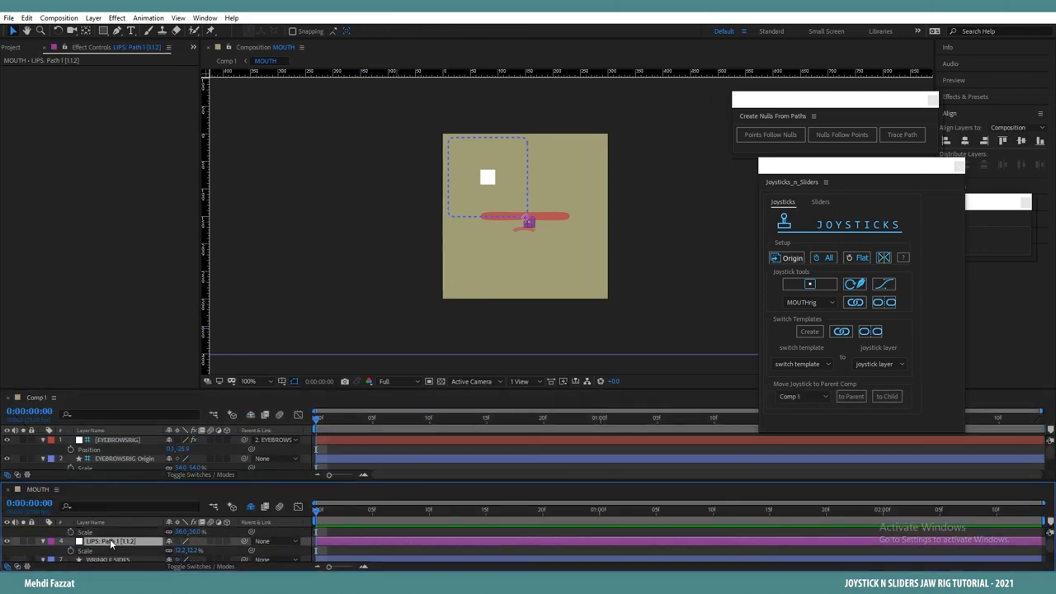
{"action": "key", "text": "p"}
{"action": "left_click_drag", "start_coordinate": [173, 389], "coordinate": [177, 346]}
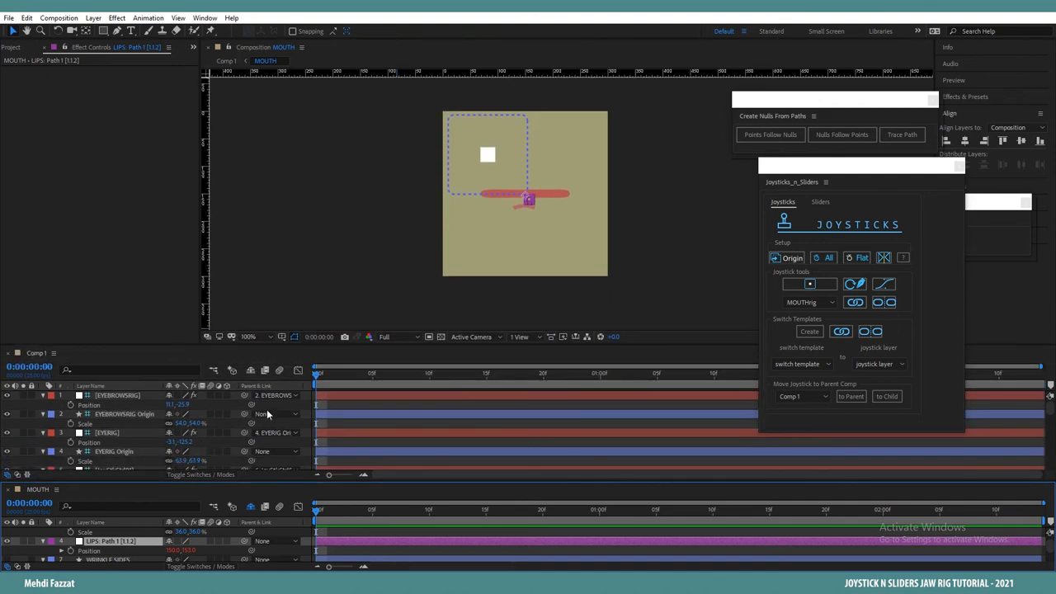
Step: Move the MOUTHrig joystick from the MOUTH composition to its parent composition Comp 1
{"action": "left_click", "coordinate": [86, 363]}
{"action": "scroll", "coordinate": [421, 257], "scroll_direction": "down", "scroll_amount": 4}
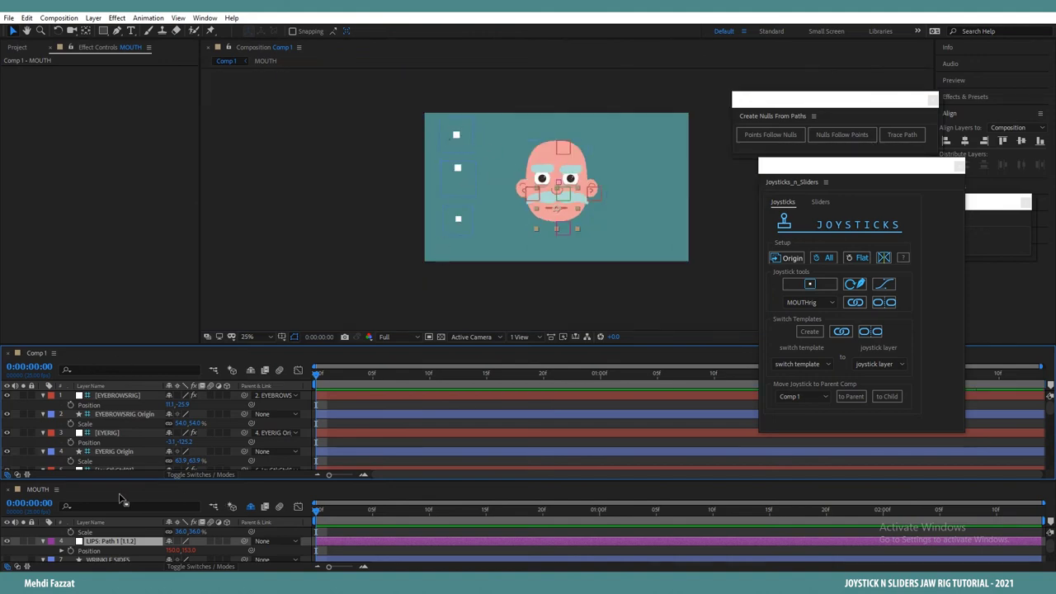
{"action": "left_click", "coordinate": [78, 493]}
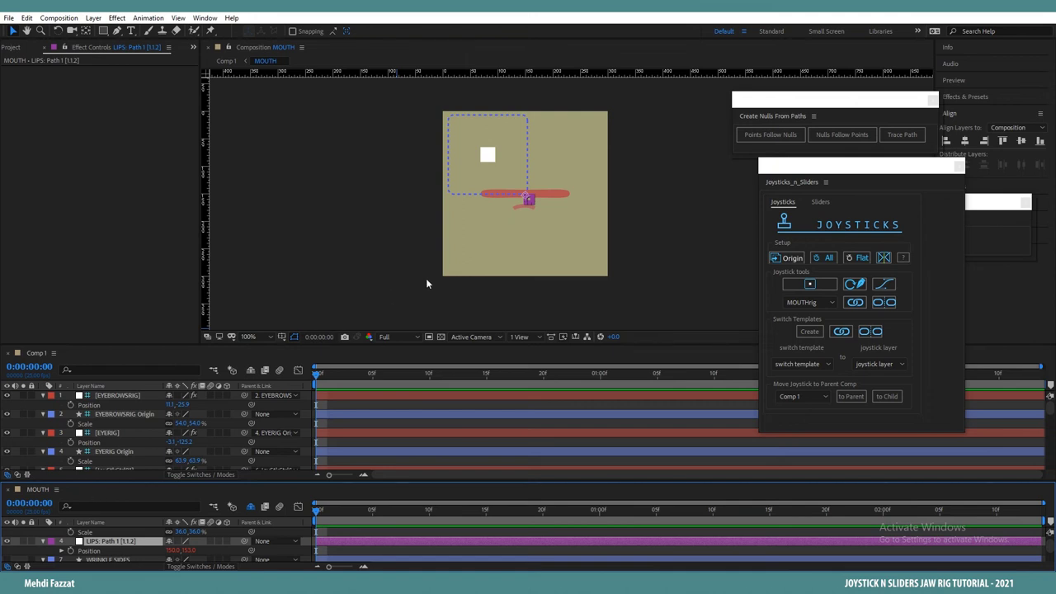
{"action": "left_click", "coordinate": [485, 159]}
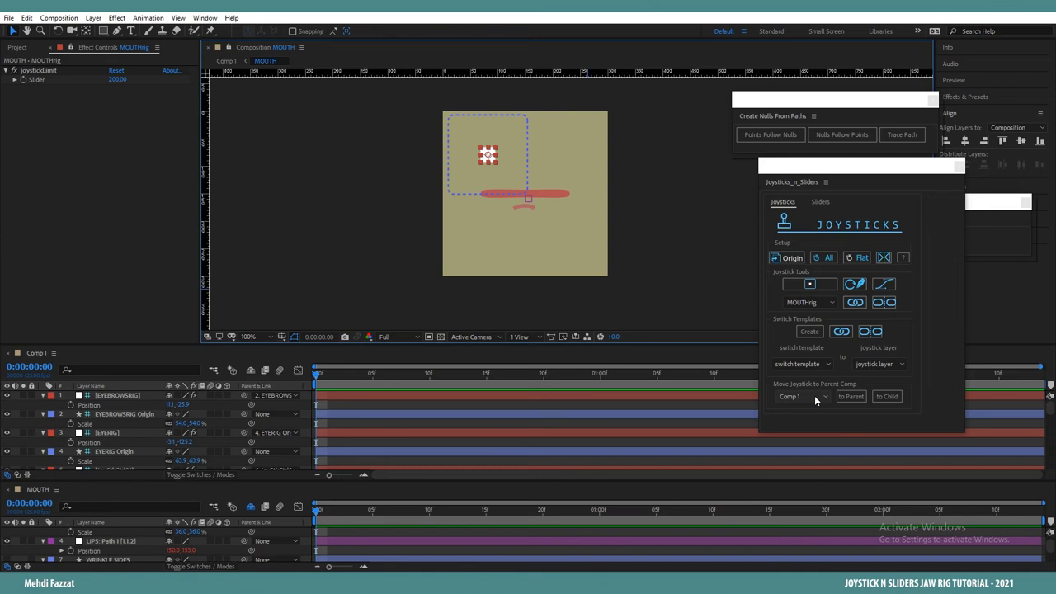
{"action": "left_click", "coordinate": [789, 401]}
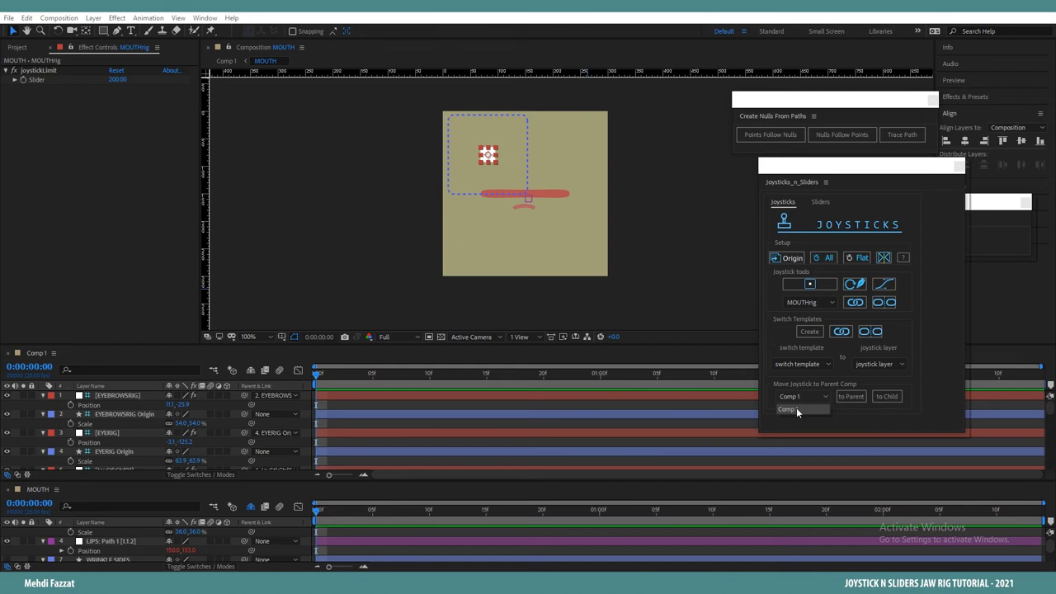
{"action": "left_click", "coordinate": [845, 407]}
{"action": "left_click", "coordinate": [850, 397]}
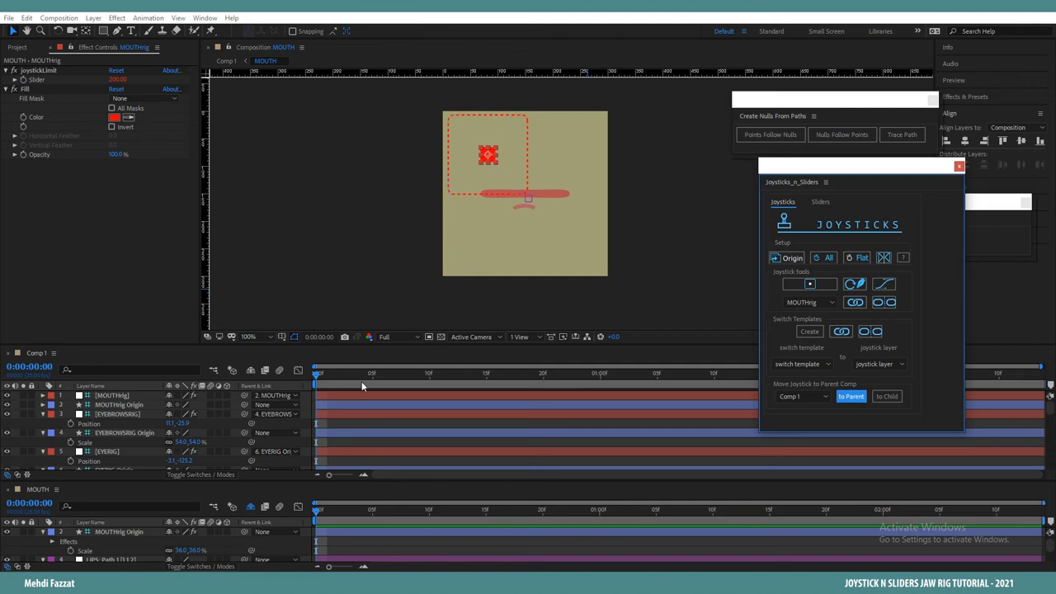
Step: Move MOUTHrig Origin to Comp 1's upper-right corner, scale it to 61% and select the MOUTHrig controller
{"action": "left_click", "coordinate": [286, 442]}
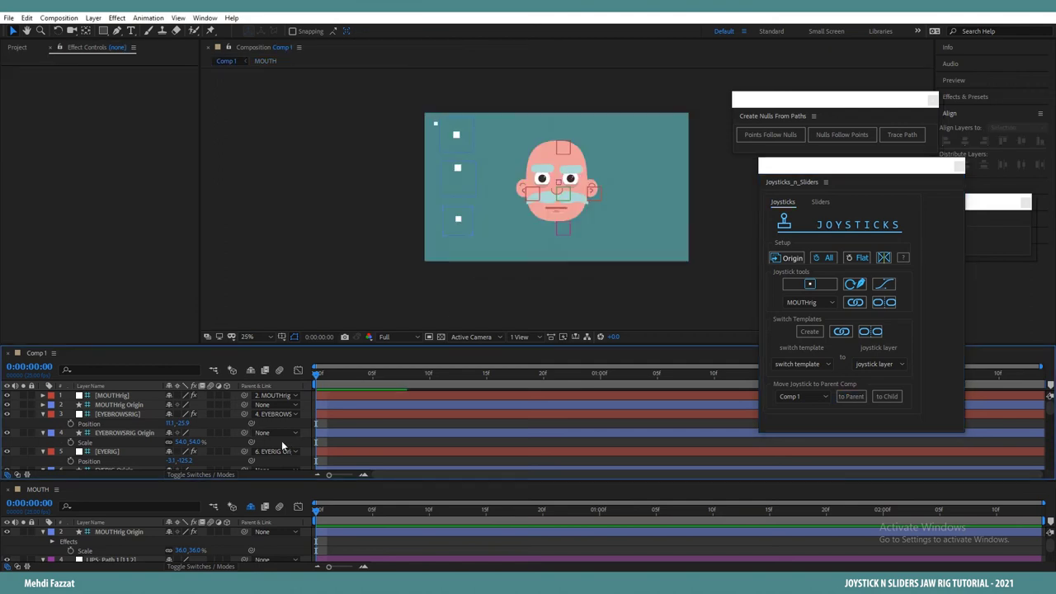
{"action": "scroll", "coordinate": [388, 132], "scroll_direction": "up", "scroll_amount": 2}
{"action": "left_click_drag", "start_coordinate": [449, 256], "coordinate": [522, 383]}
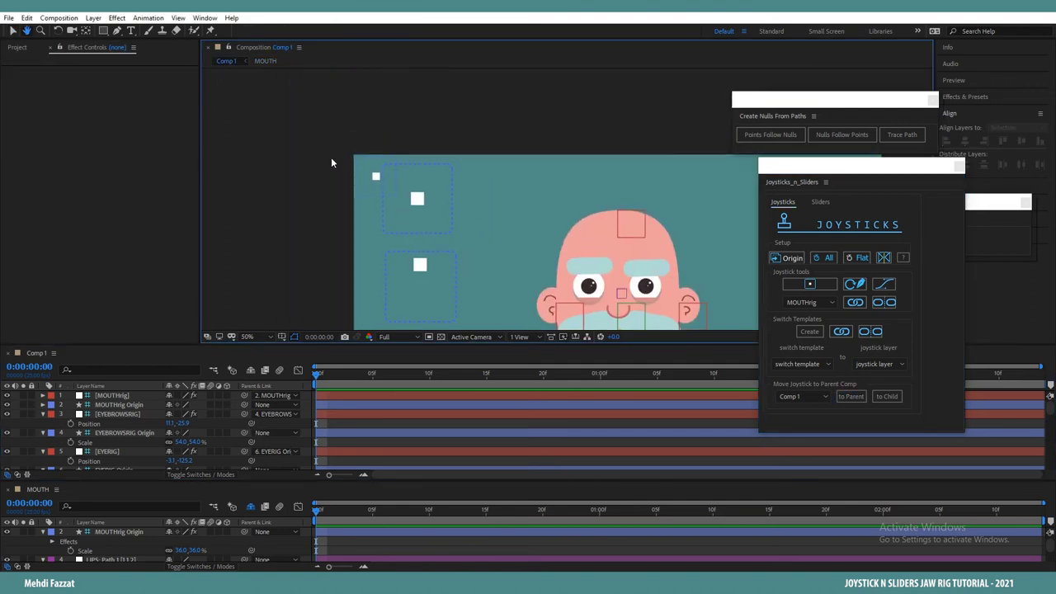
{"action": "left_click", "coordinate": [120, 405]}
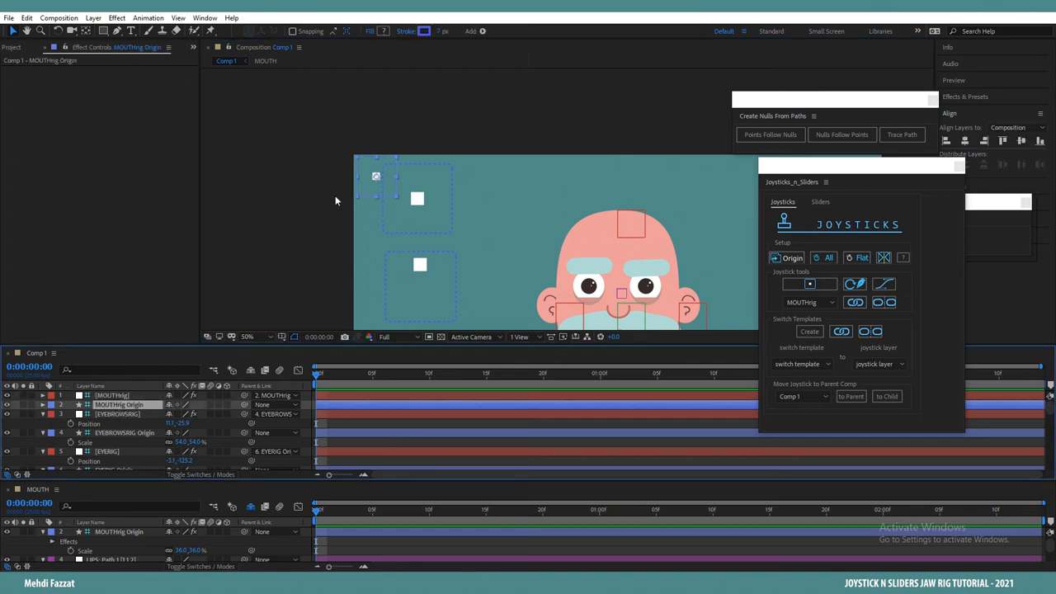
{"action": "left_click_drag", "start_coordinate": [376, 177], "coordinate": [550, 189]}
{"action": "key", "text": "s"}
{"action": "left_click_drag", "start_coordinate": [195, 414], "coordinate": [215, 415]}
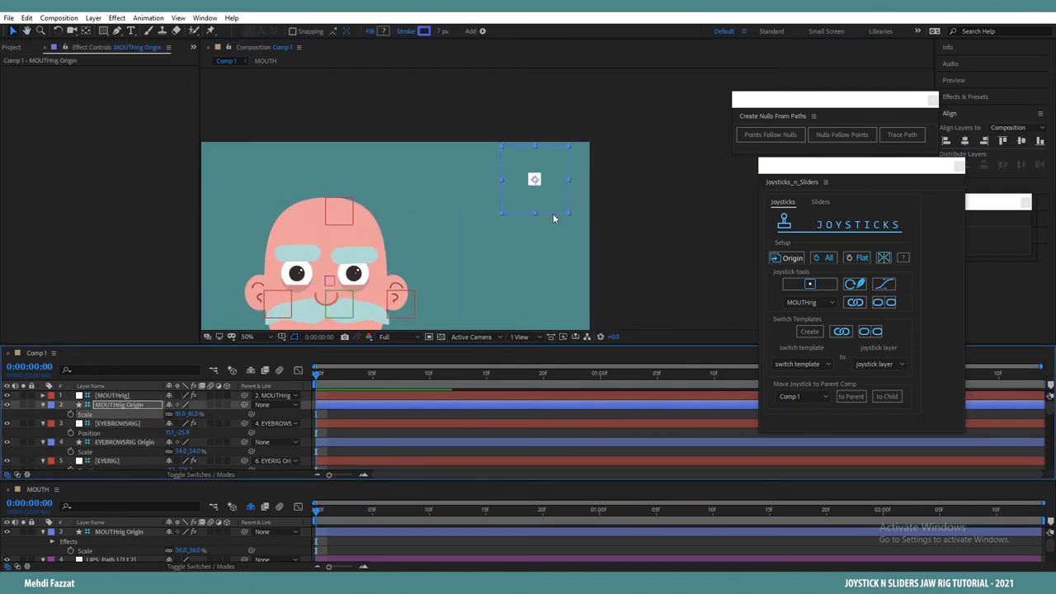
{"action": "left_click", "coordinate": [572, 118]}
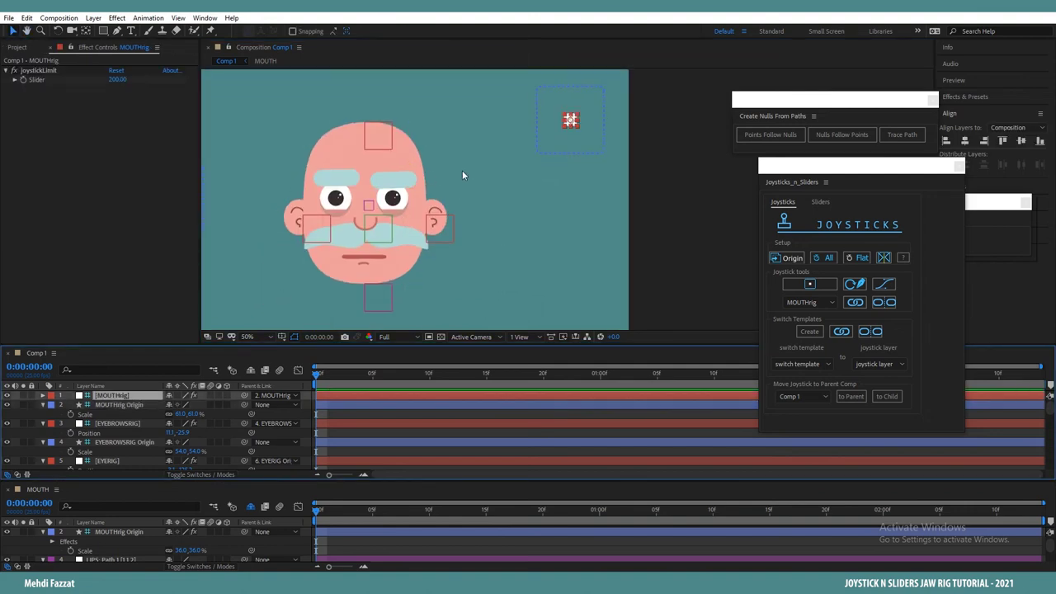
{"action": "mouse_move", "coordinate": [569, 118]}
{"action": "left_mouse_down"}
{"action": "mouse_move", "coordinate": [537, 127]}
{"action": "mouse_move", "coordinate": [588, 116]}
{"action": "mouse_move", "coordinate": [551, 170]}
{"action": "mouse_move", "coordinate": [623, 96]}
{"action": "mouse_move", "coordinate": [604, 124]}
{"action": "mouse_move", "coordinate": [571, 120]}
{"action": "left_mouse_up"}
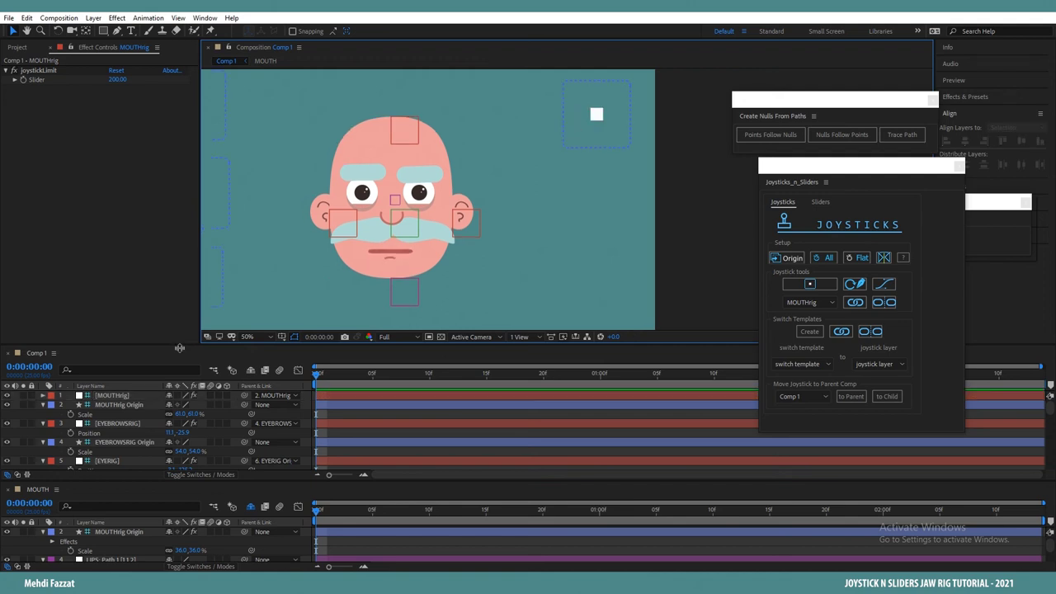
Step: Enlarge the timeline area and give the MOUTH timeline more height below the Comp 1 timeline
{"action": "left_click_drag", "start_coordinate": [179, 348], "coordinate": [175, 286]}
{"action": "left_click_drag", "start_coordinate": [162, 479], "coordinate": [163, 440]}
{"action": "scroll", "coordinate": [106, 390], "scroll_direction": "down", "scroll_amount": 10}
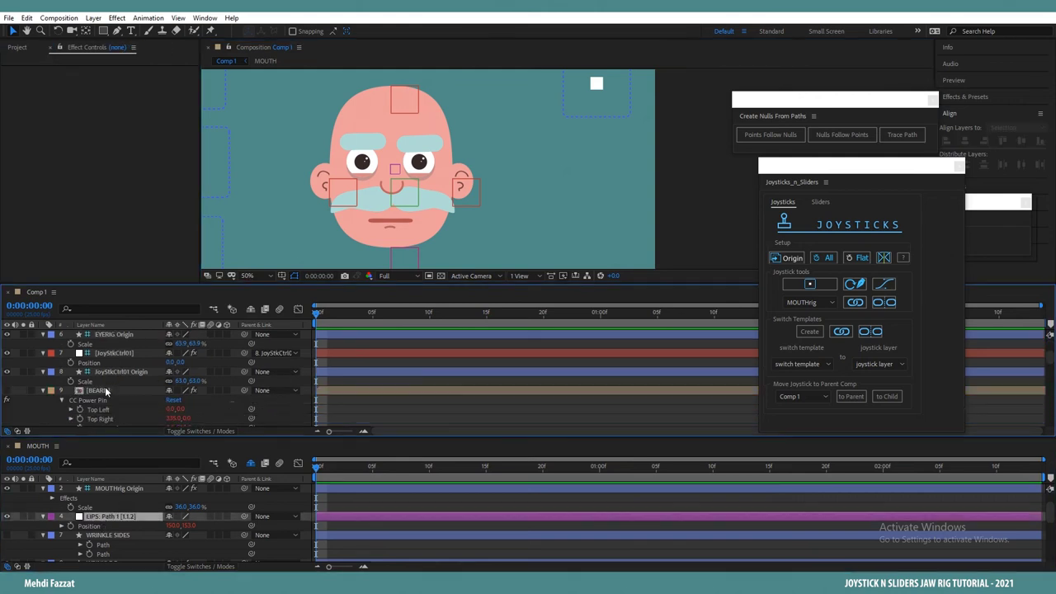
Step: Show the Position of the CHIN null in Comp 1 and separate it into X and Y dimensions
{"action": "left_click", "coordinate": [104, 390]}
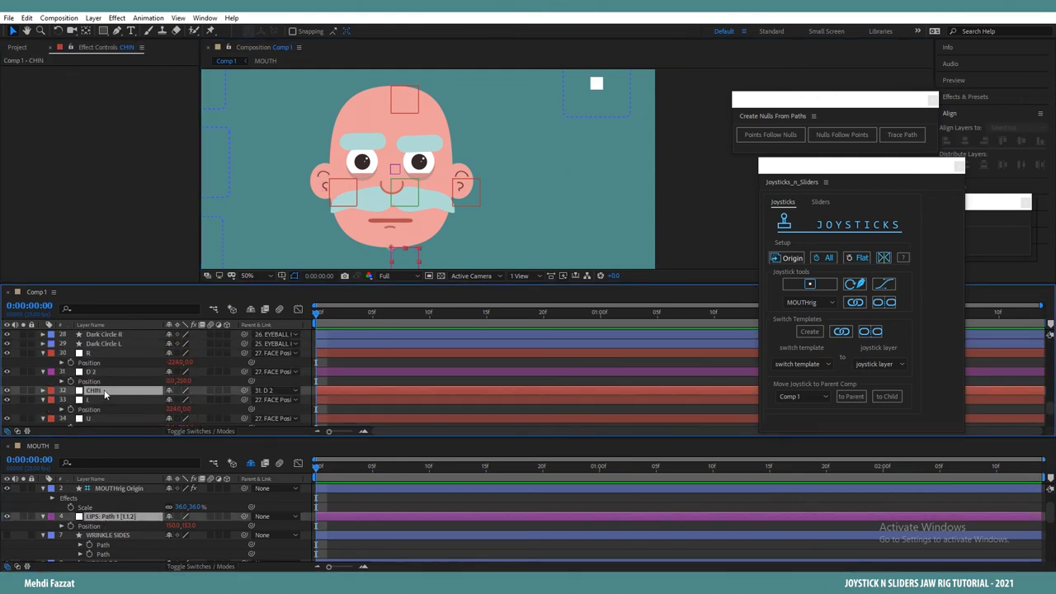
{"action": "left_click", "coordinate": [113, 376]}
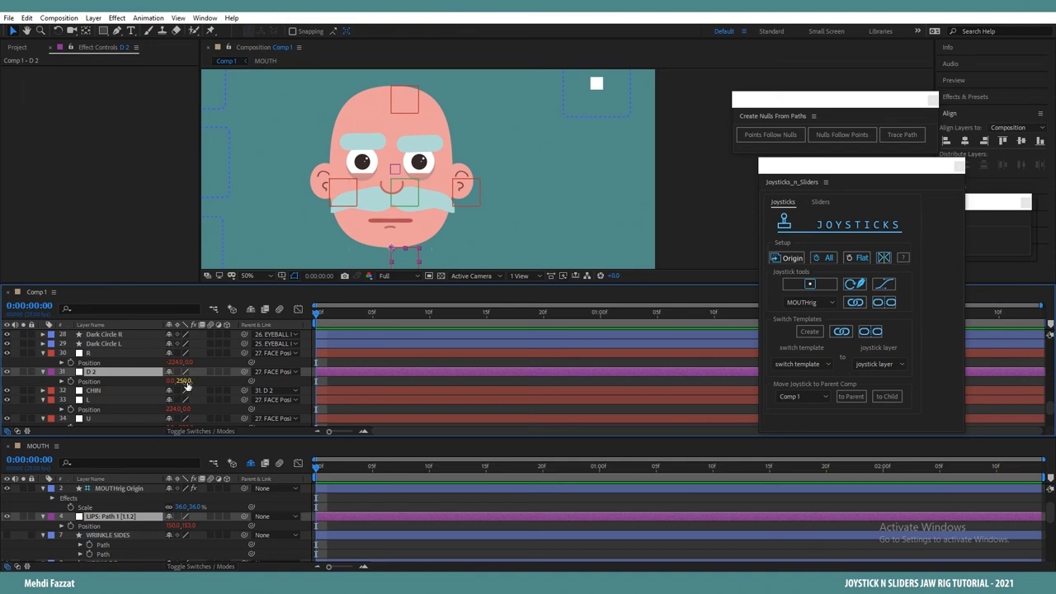
{"action": "left_click", "coordinate": [95, 392]}
{"action": "key", "text": "p"}
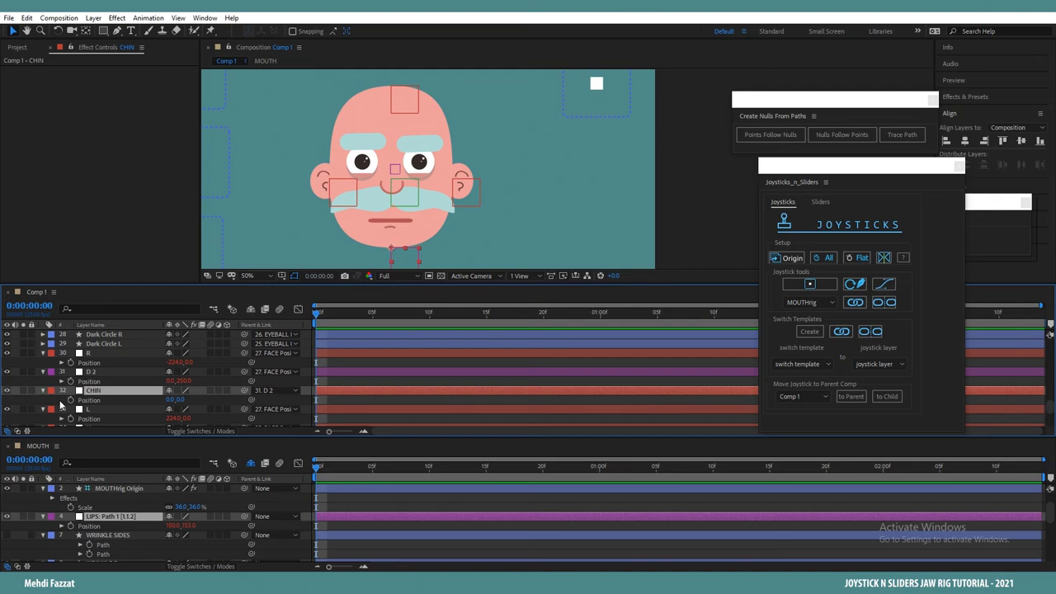
{"action": "right_click", "coordinate": [108, 401]}
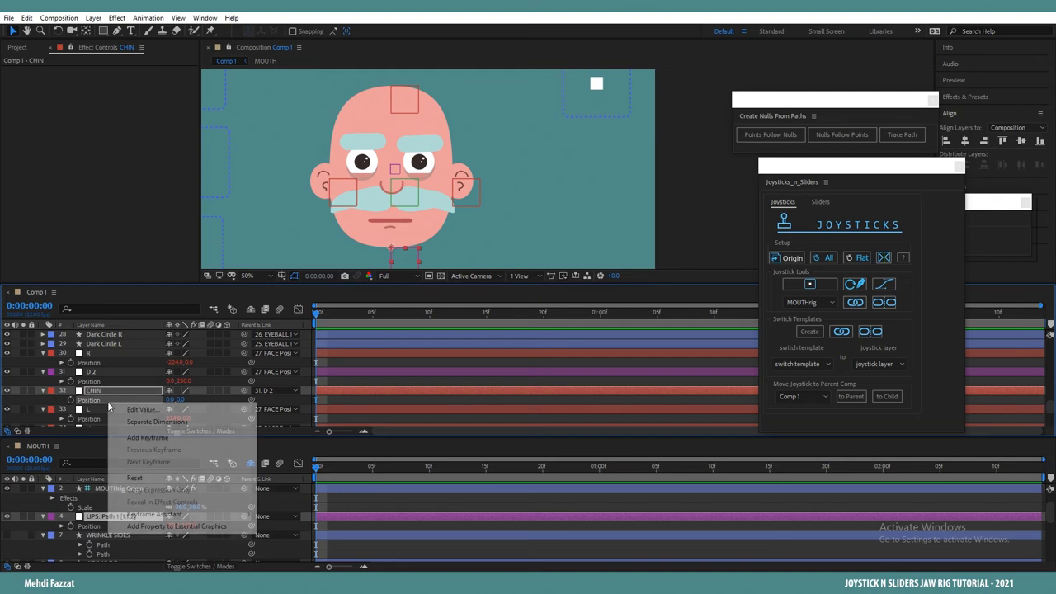
{"action": "left_click", "coordinate": [173, 424]}
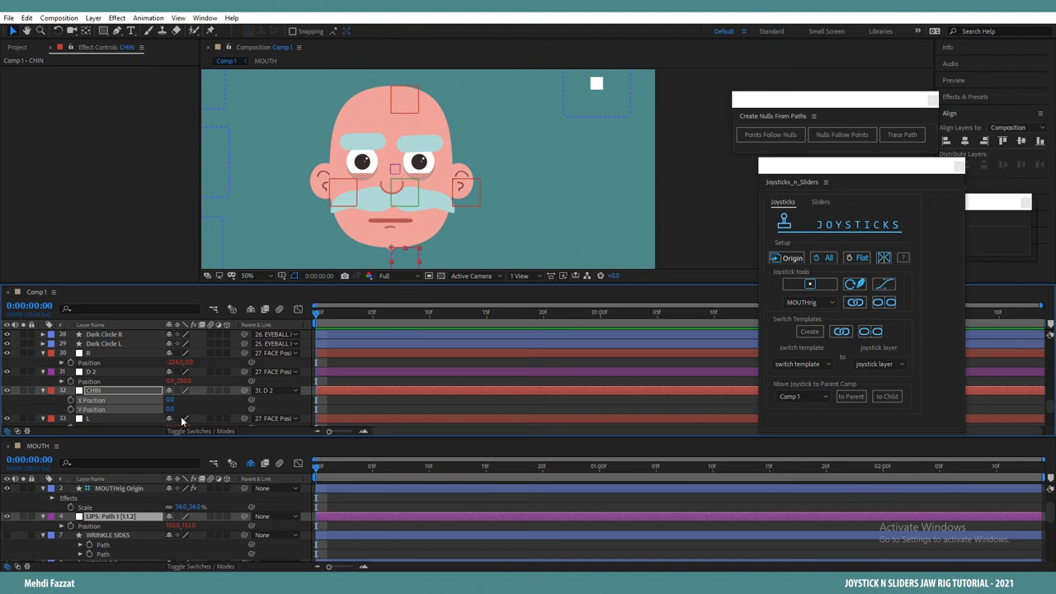
Step: Try linking CHIN's Y Position by expression to the Y position of the LIPS: Path 1 [1.1.2] null in MOUTH
{"action": "left_click", "coordinate": [71, 410], "text": "alt"}
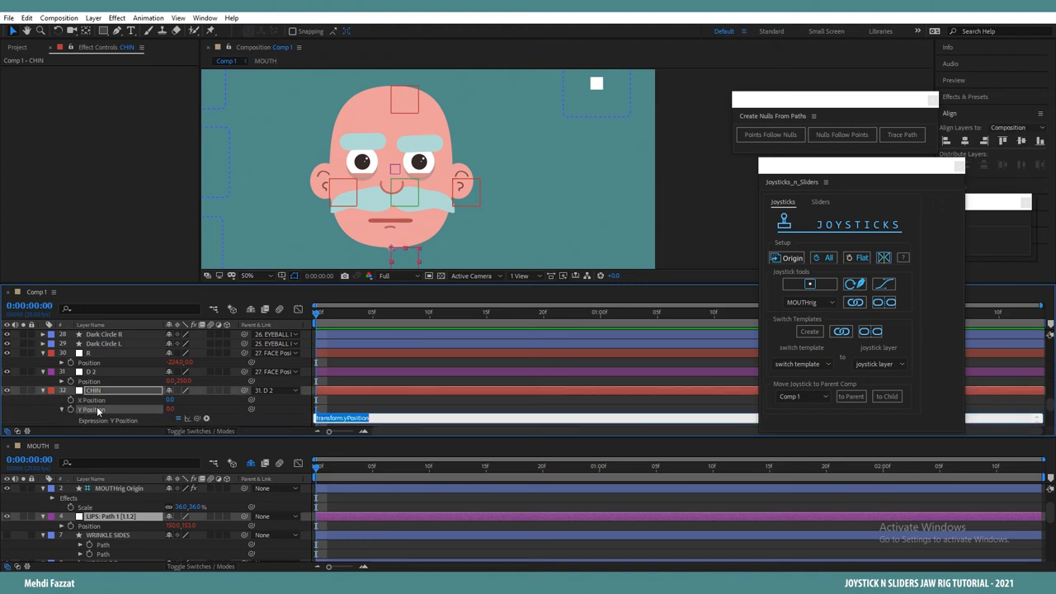
{"action": "mouse_move", "coordinate": [183, 419]}
{"action": "left_mouse_down"}
{"action": "mouse_move", "coordinate": [200, 421]}
{"action": "mouse_move", "coordinate": [169, 431]}
{"action": "left_mouse_up"}
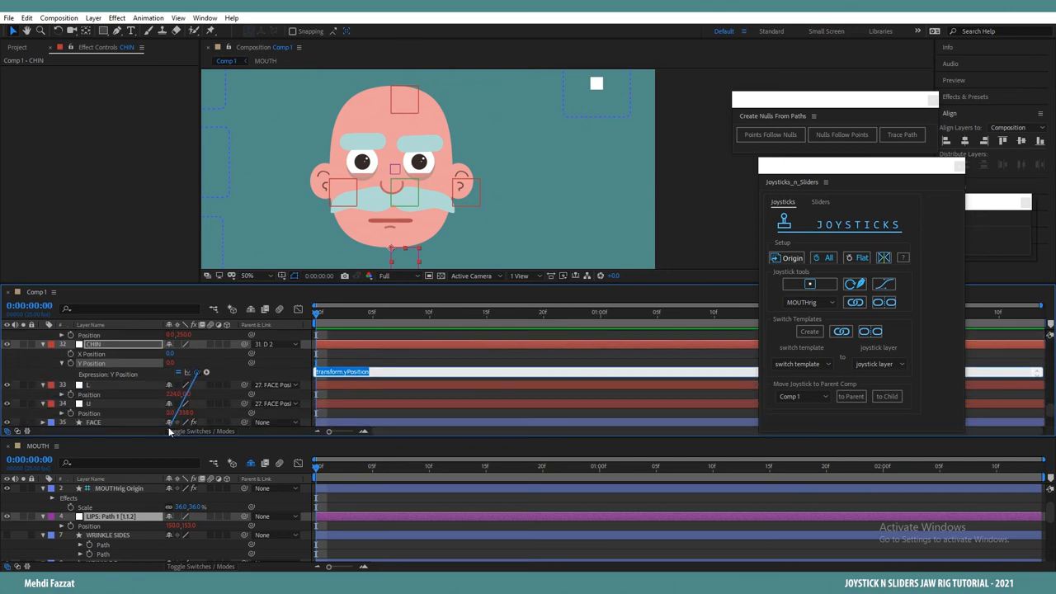
{"action": "left_click_drag", "start_coordinate": [144, 468], "coordinate": [192, 540]}
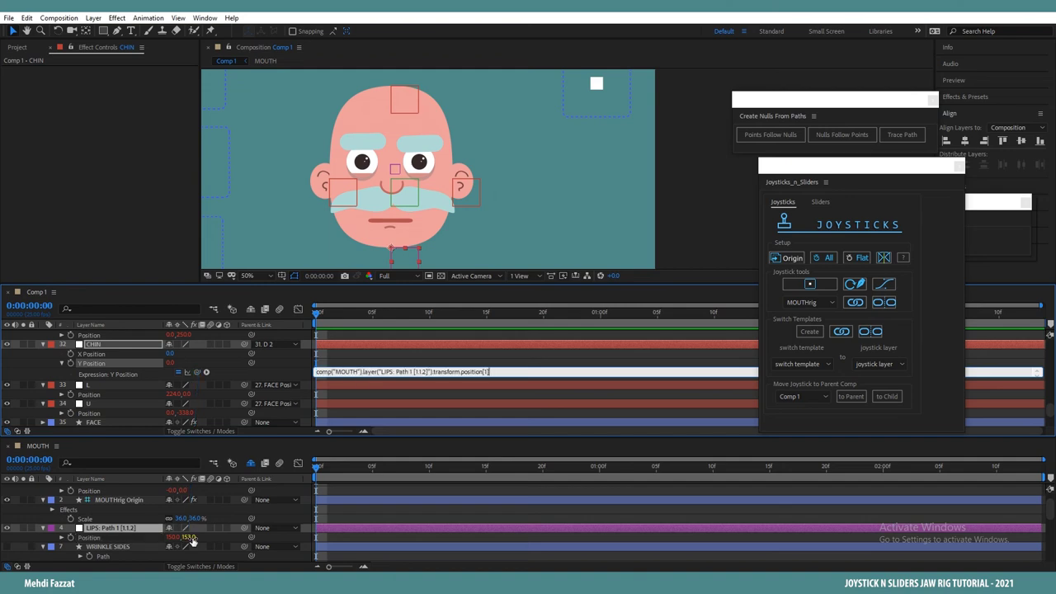
{"action": "left_click", "coordinate": [287, 518]}
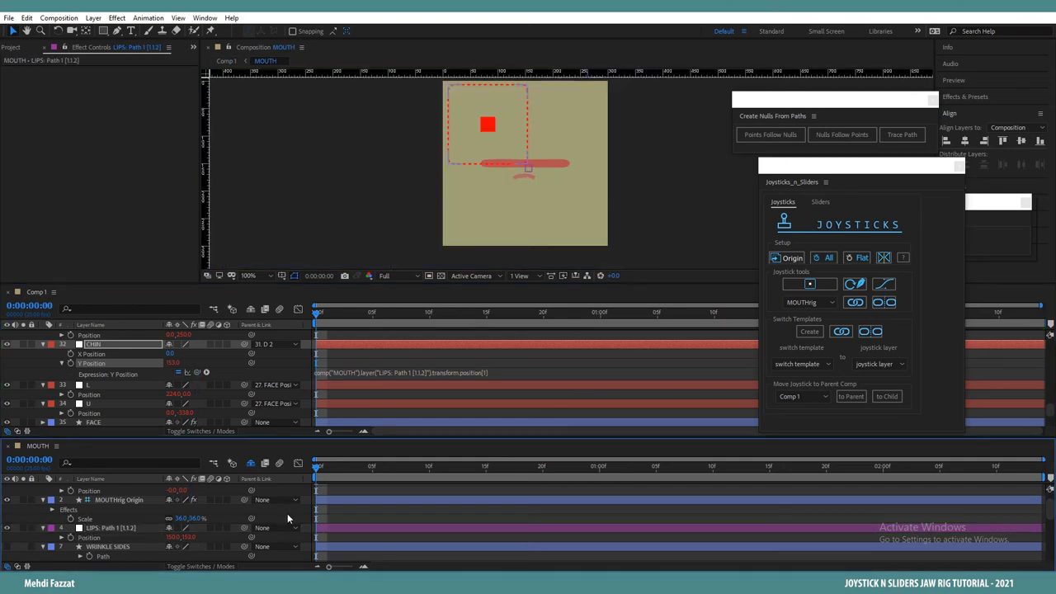
{"action": "left_click", "coordinate": [295, 368]}
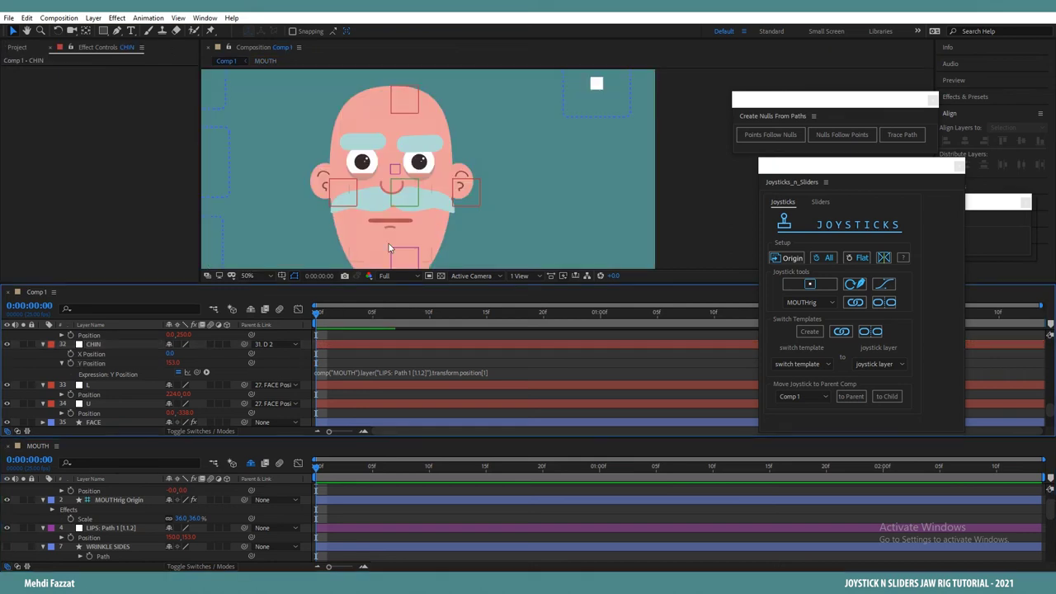
{"action": "left_click_drag", "start_coordinate": [542, 199], "coordinate": [583, 140]}
{"action": "key", "text": "v"}
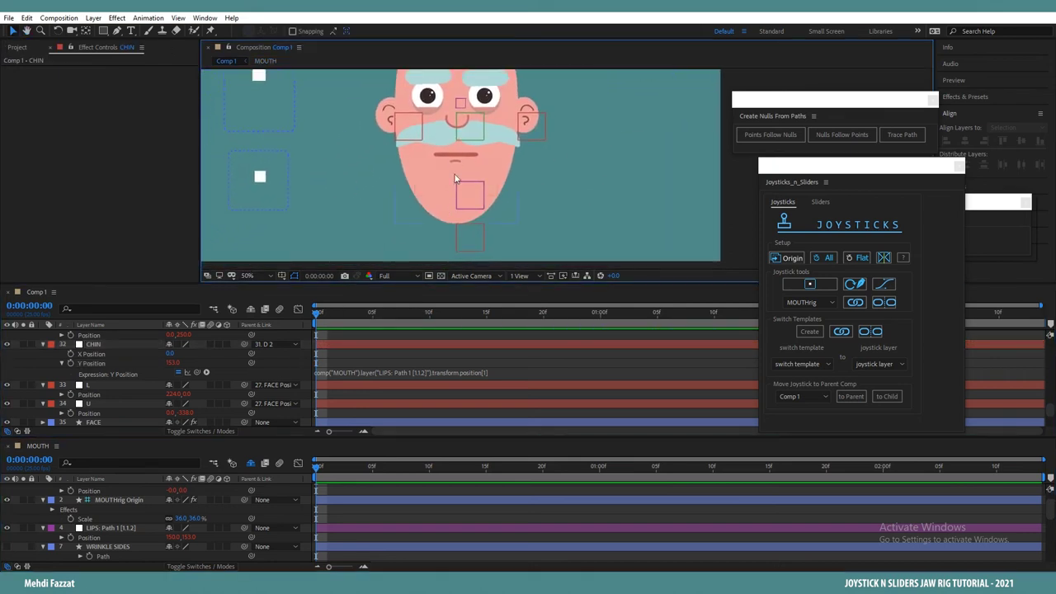
{"action": "left_click_drag", "start_coordinate": [533, 181], "coordinate": [502, 209]}
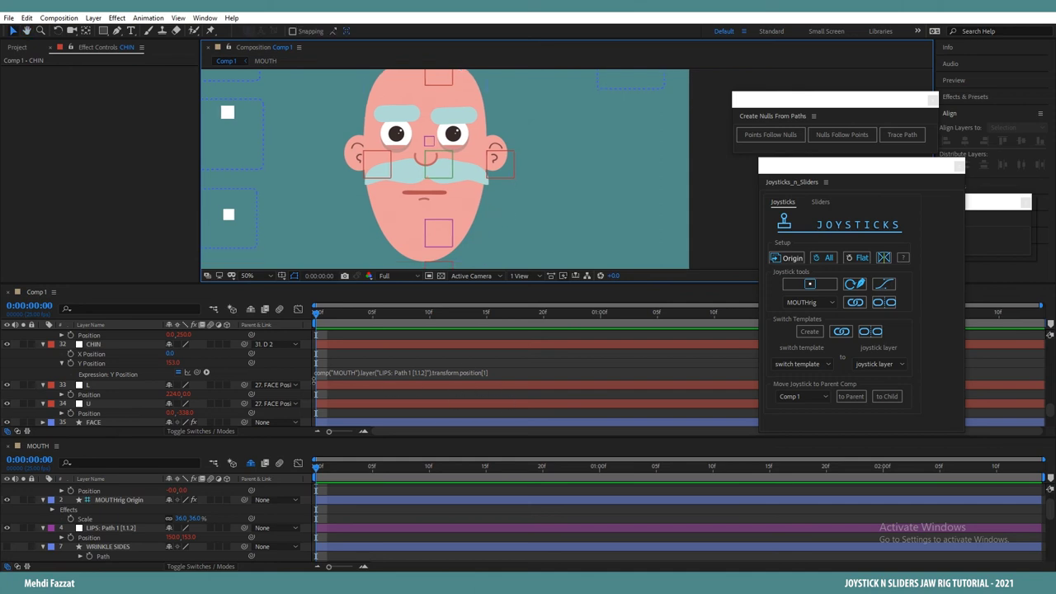
Step: Try correcting the chin offset by appending -200 to CHIN's Y Position expression
{"action": "left_click", "coordinate": [91, 344]}
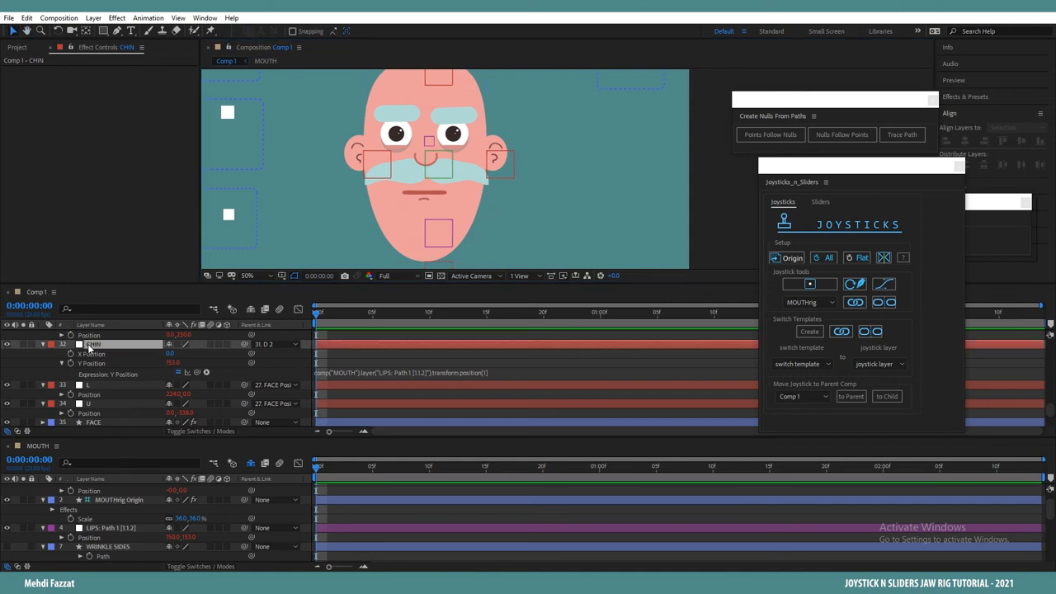
{"action": "left_click", "coordinate": [468, 372]}
{"action": "left_click", "coordinate": [503, 376]}
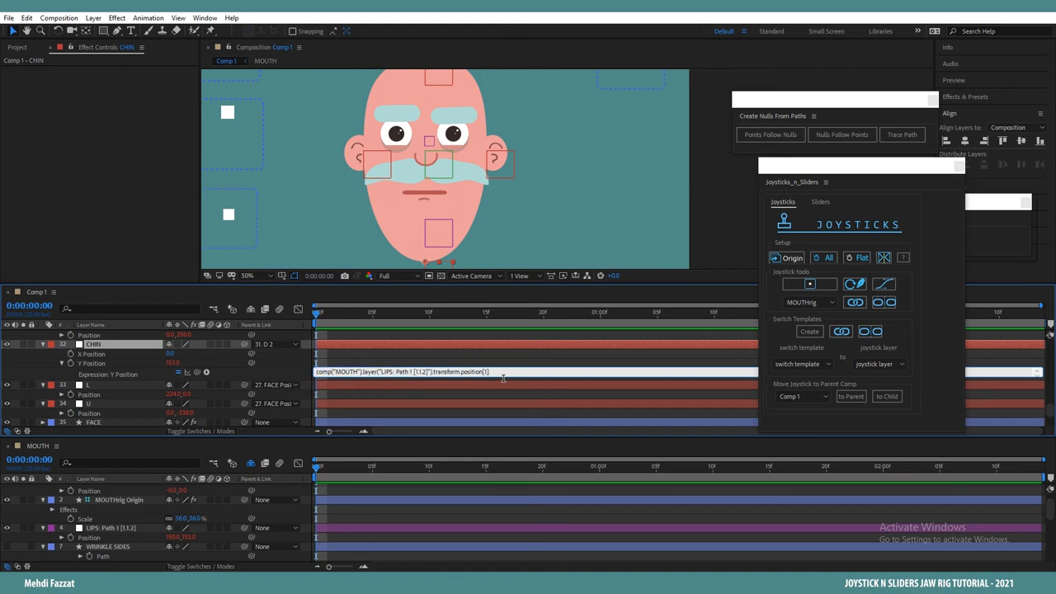
{"action": "type", "text": "-200"}
{"action": "left_click", "coordinate": [292, 372]}
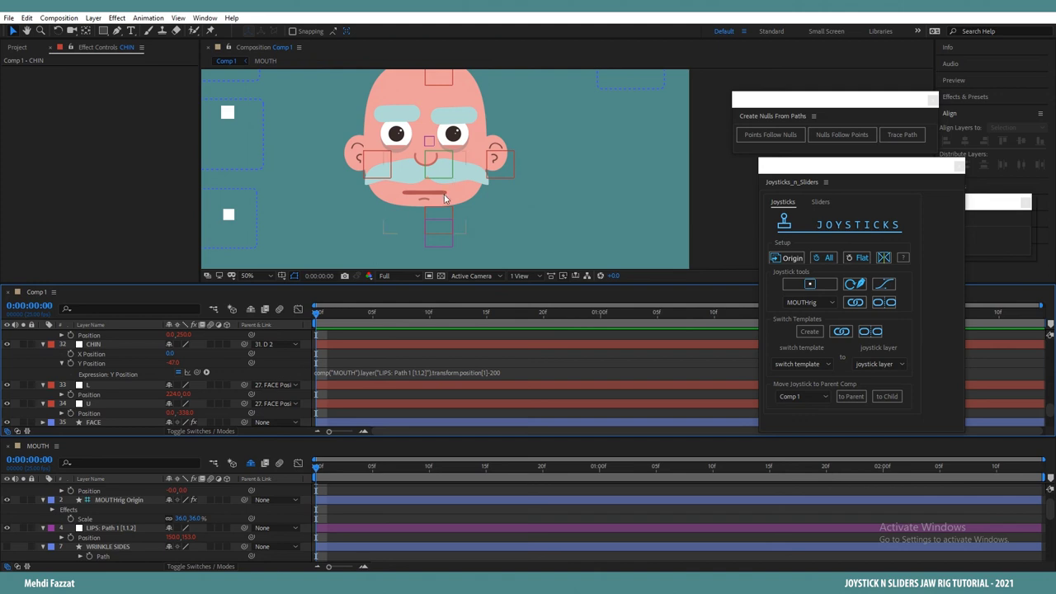
Step: Try 150 as the amount subtracted in CHIN's Y Position expression, and undo back to a Y Position without an expression
{"action": "left_click", "coordinate": [492, 371]}
{"action": "left_click_drag", "start_coordinate": [492, 372], "coordinate": [524, 372]}
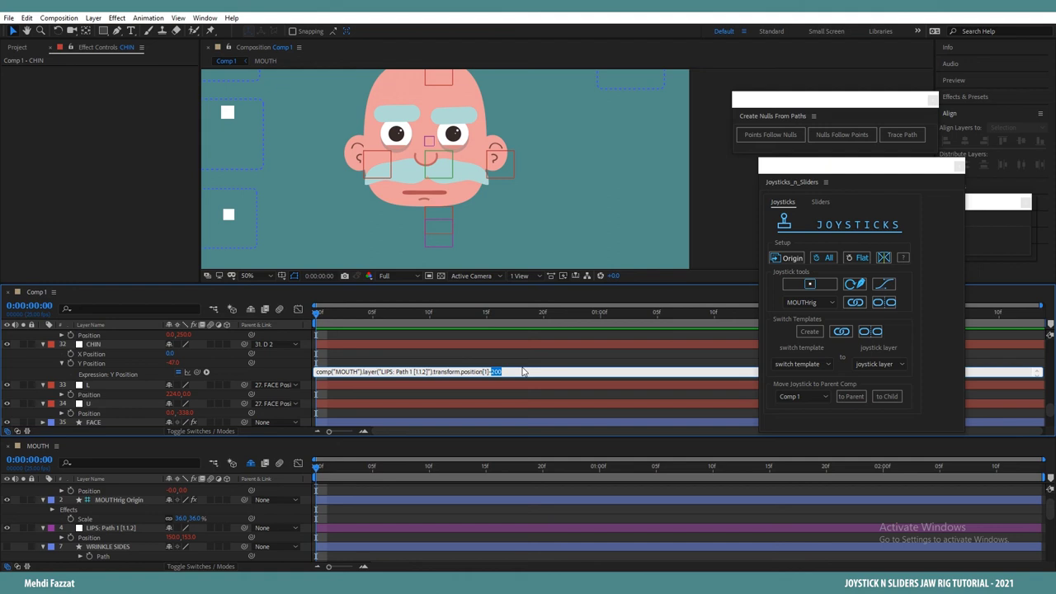
{"action": "type", "text": "150"}
{"action": "left_click", "coordinate": [287, 363]}
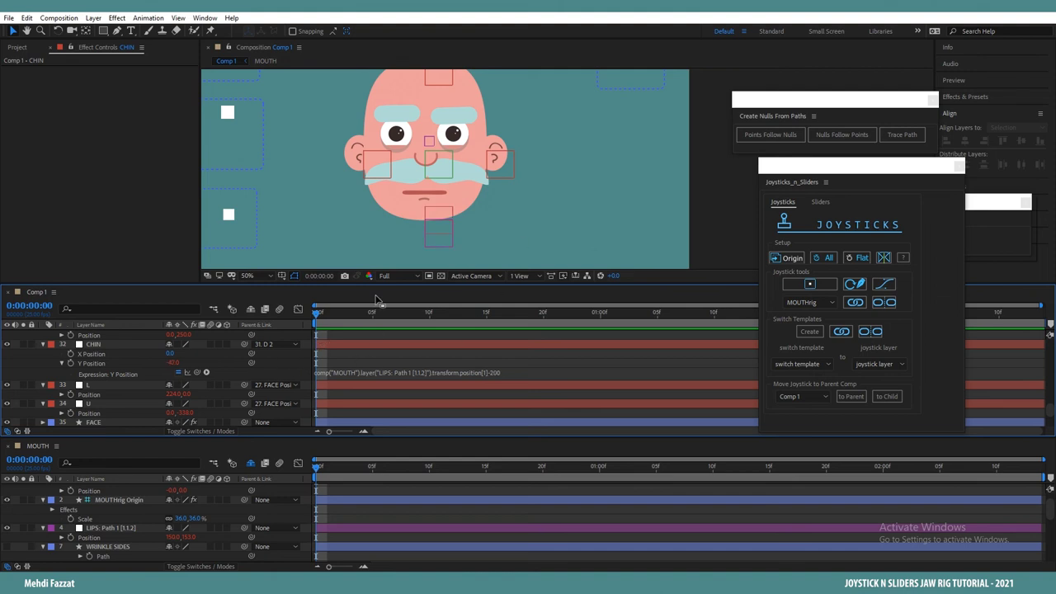
{"action": "key", "text": "ctrl+z"}
{"action": "key", "text": "ctrl+z"}
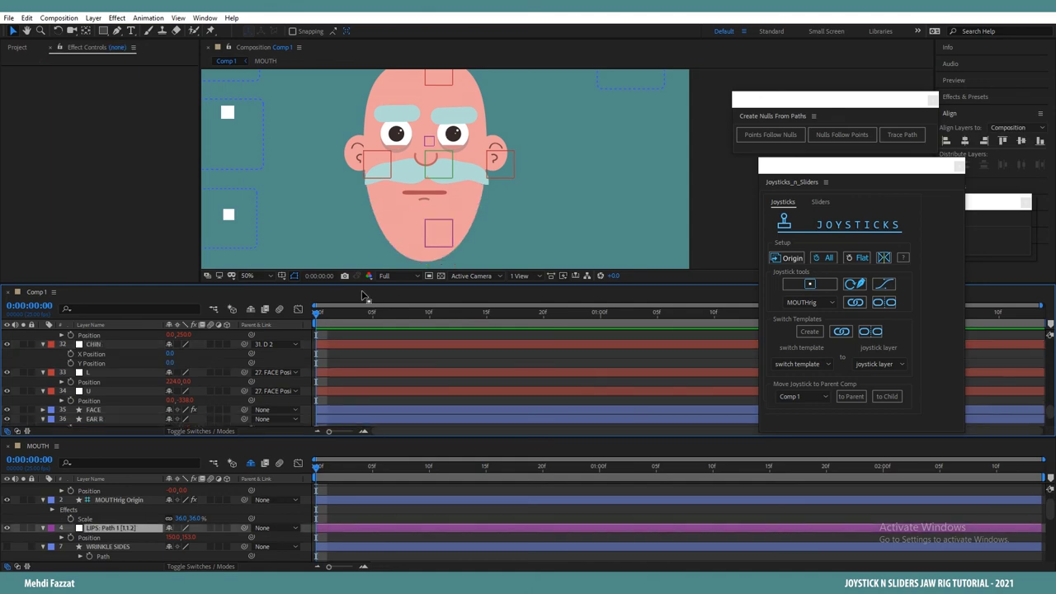
Step: Show the rulers and place a horizontal guide along the lower edge of the chin in Comp 1
{"action": "left_click", "coordinate": [179, 17]}
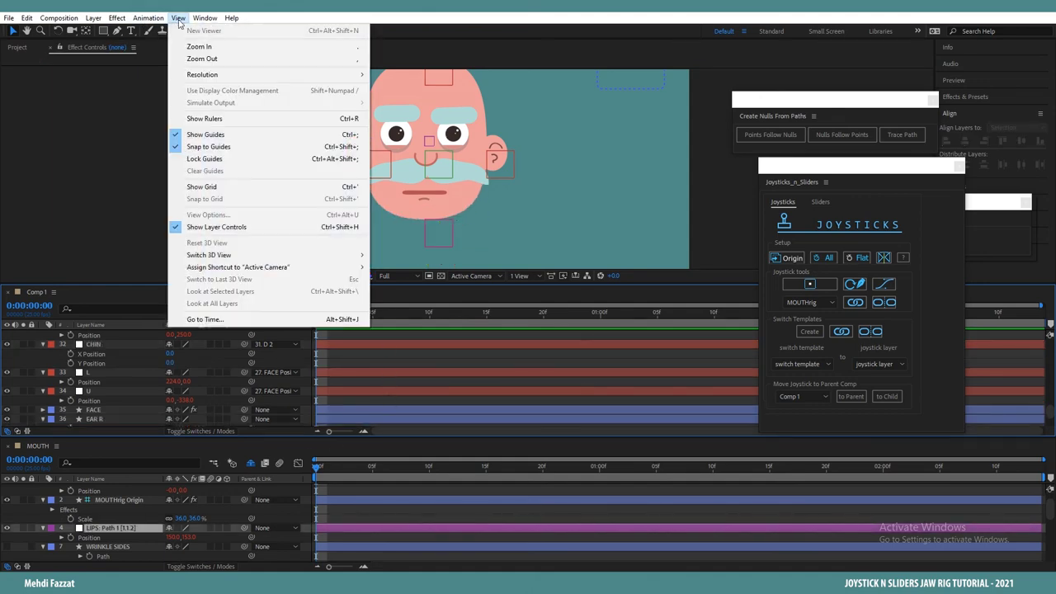
{"action": "left_click", "coordinate": [234, 118]}
{"action": "scroll", "coordinate": [644, 141], "scroll_direction": "down", "scroll_amount": 3}
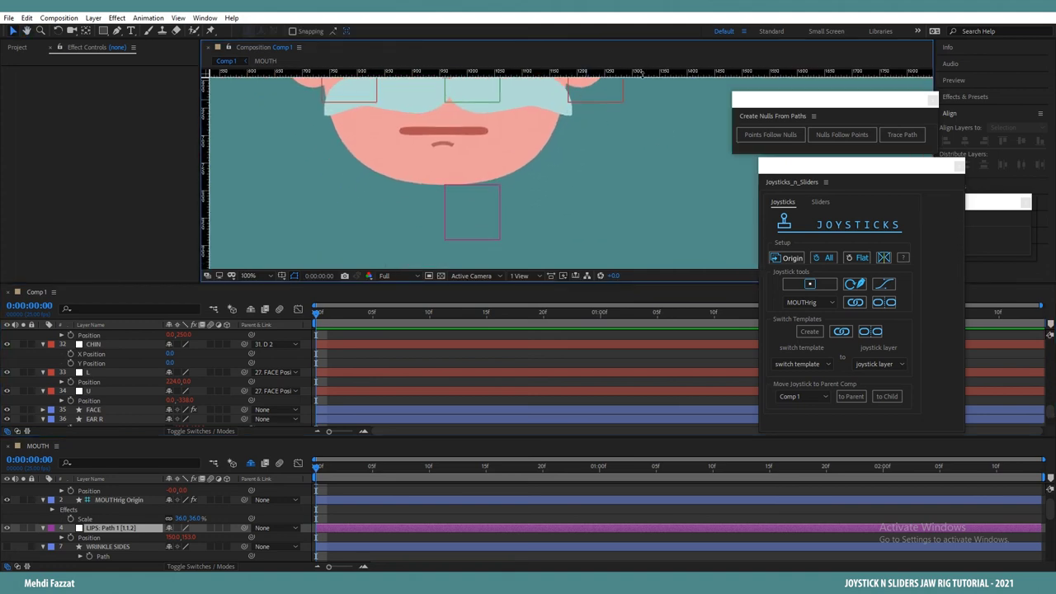
{"action": "left_click_drag", "start_coordinate": [640, 75], "coordinate": [622, 187]}
{"action": "scroll", "coordinate": [602, 165], "scroll_direction": "down", "scroll_amount": 3}
{"action": "scroll", "coordinate": [582, 174], "scroll_direction": "up", "scroll_amount": 1}
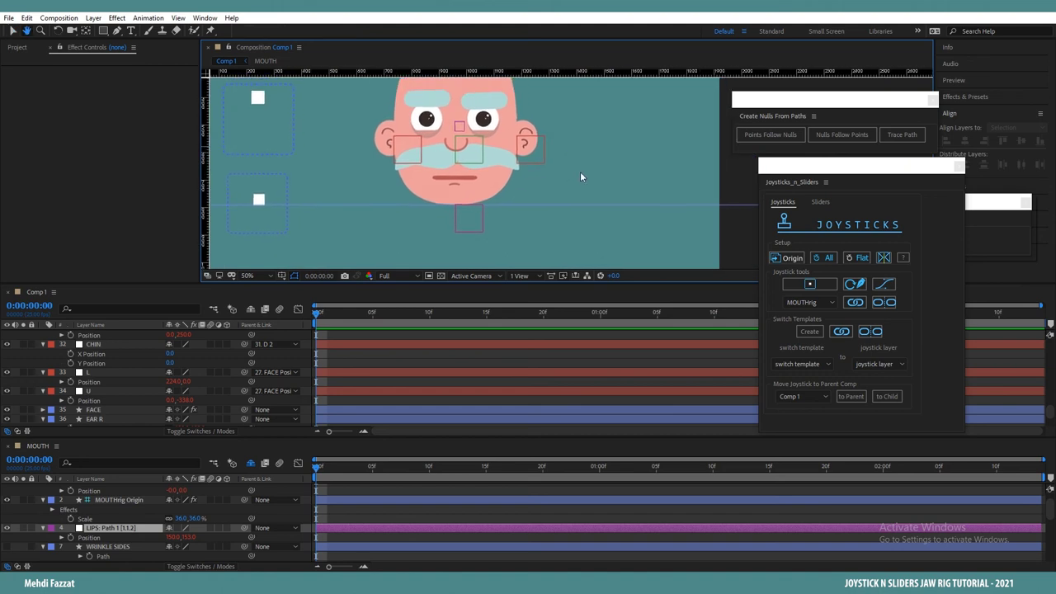
Step: Link CHIN's Y Position by expression to the Y position of the LIPS: Path 1 [1.1.2] null in the MOUTH composition
{"action": "left_click", "coordinate": [98, 345]}
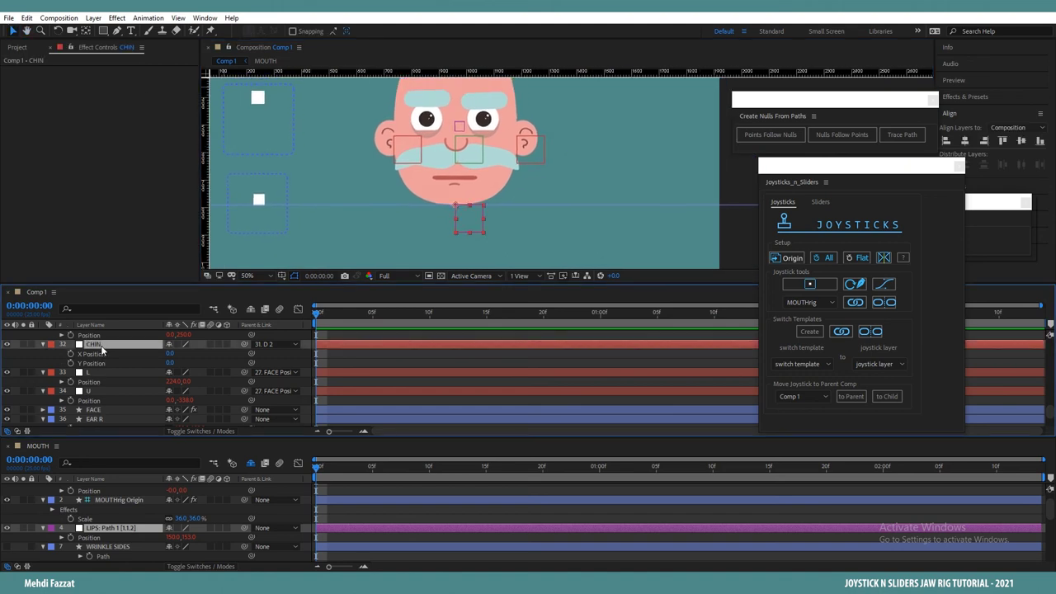
{"action": "left_click", "coordinate": [72, 364], "text": "alt"}
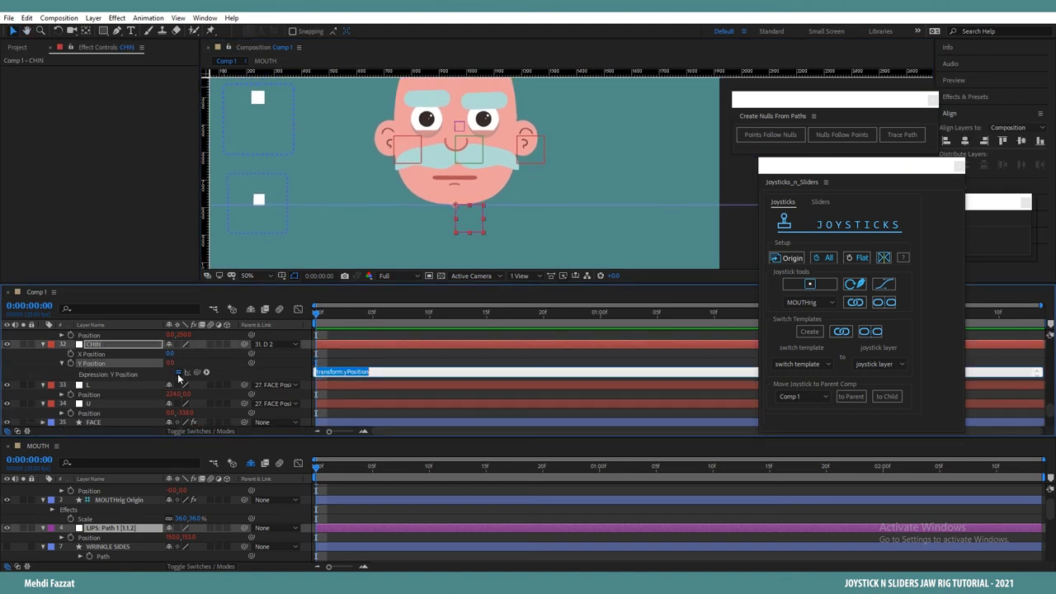
{"action": "left_click_drag", "start_coordinate": [196, 372], "coordinate": [193, 541]}
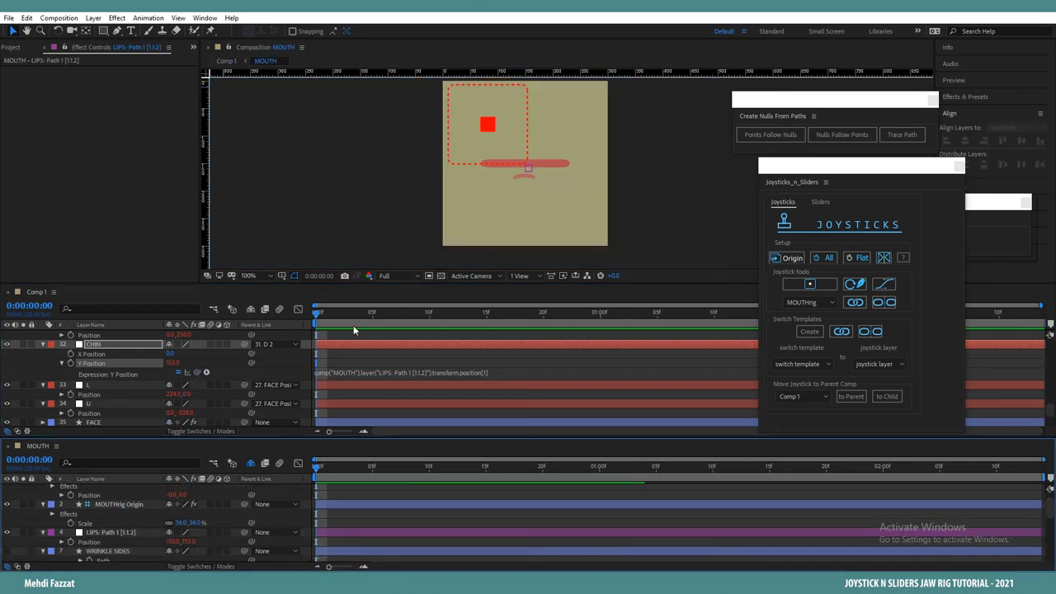
{"action": "left_click", "coordinate": [302, 362]}
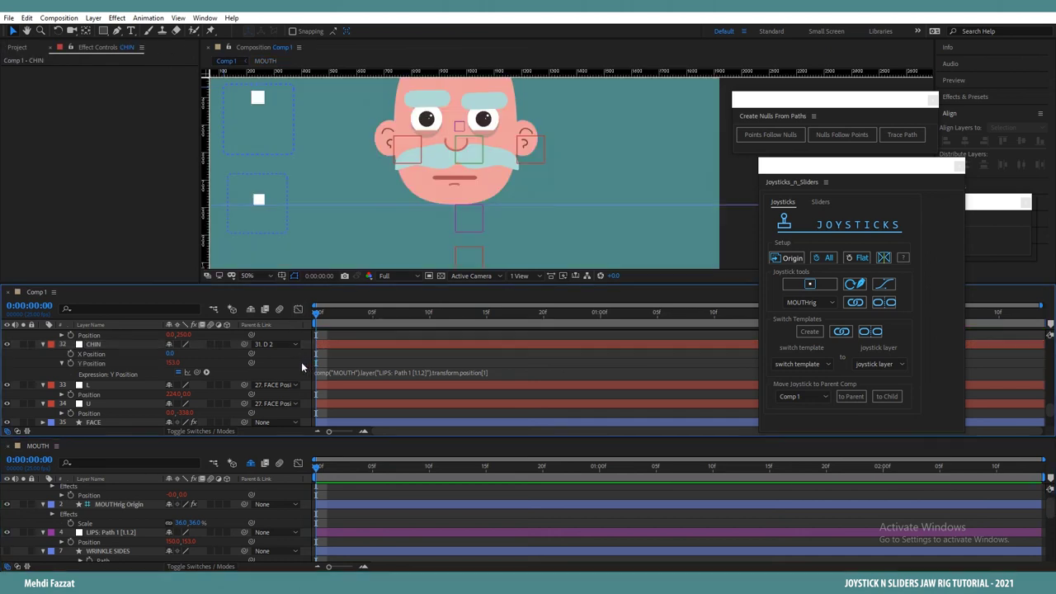
Step: Append -150 to CHIN's Y Position expression and compare the chin edge with the guide
{"action": "left_click", "coordinate": [459, 372]}
{"action": "left_click", "coordinate": [507, 373]}
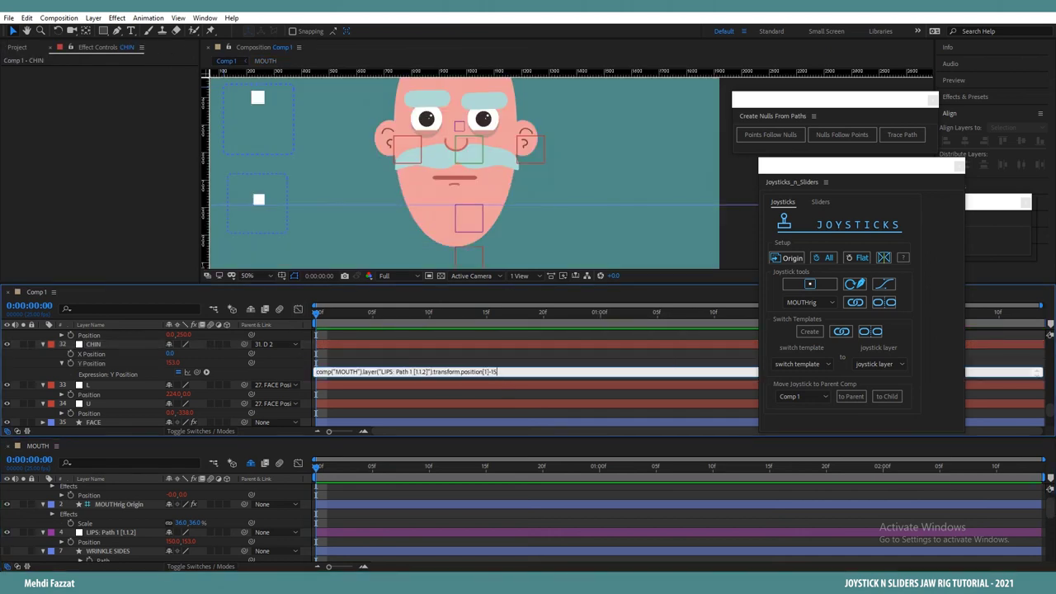
{"action": "left_click", "coordinate": [299, 362]}
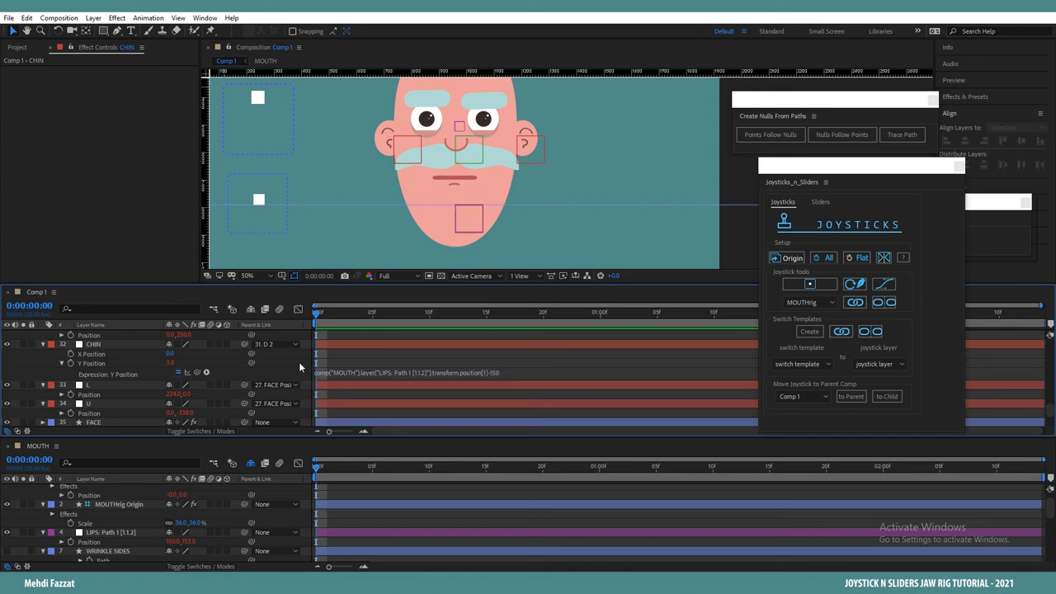
{"action": "scroll", "coordinate": [401, 201], "scroll_direction": "up", "scroll_amount": 2}
{"action": "left_click_drag", "start_coordinate": [388, 227], "coordinate": [508, 184]}
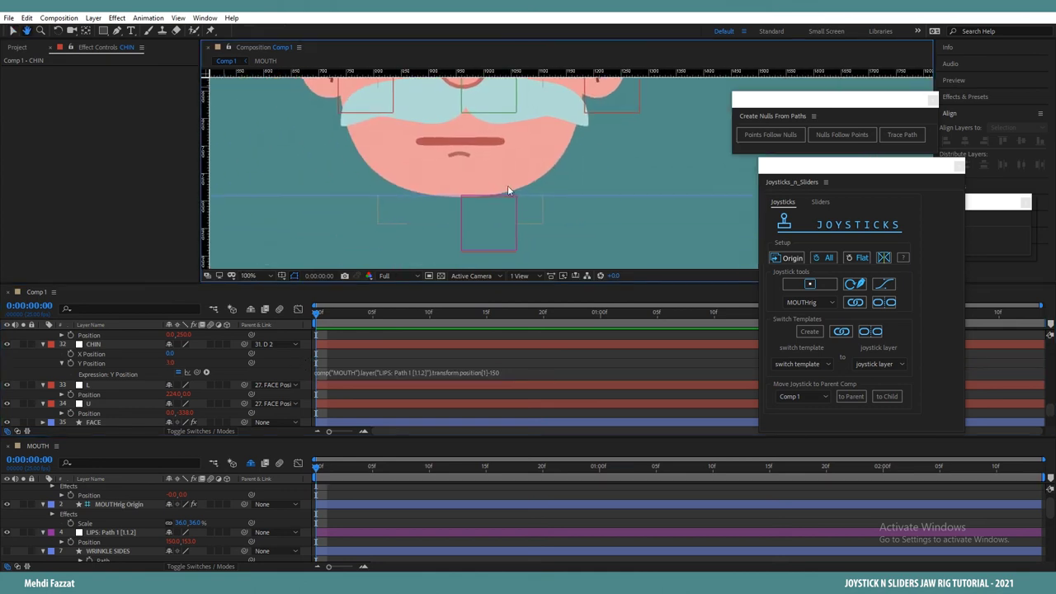
Step: Change the amount subtracted in CHIN's Y Position expression to 155 and compare the chin edge with the guide
{"action": "scroll", "coordinate": [507, 185], "scroll_direction": "up", "scroll_amount": 1}
{"action": "left_click_drag", "start_coordinate": [406, 229], "coordinate": [480, 205]}
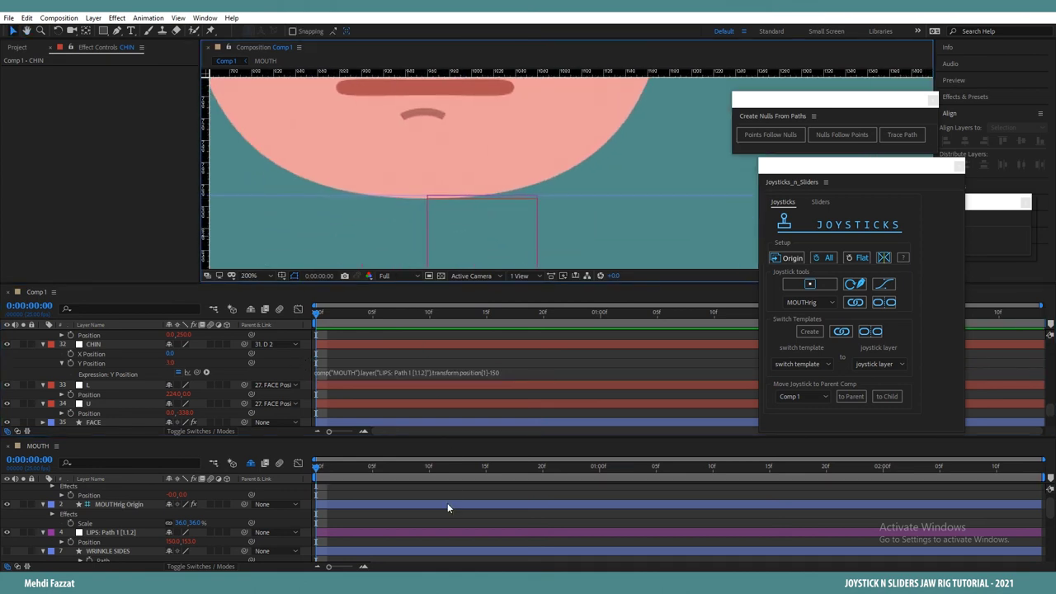
{"action": "left_click", "coordinate": [495, 372]}
{"action": "left_click", "coordinate": [501, 372]}
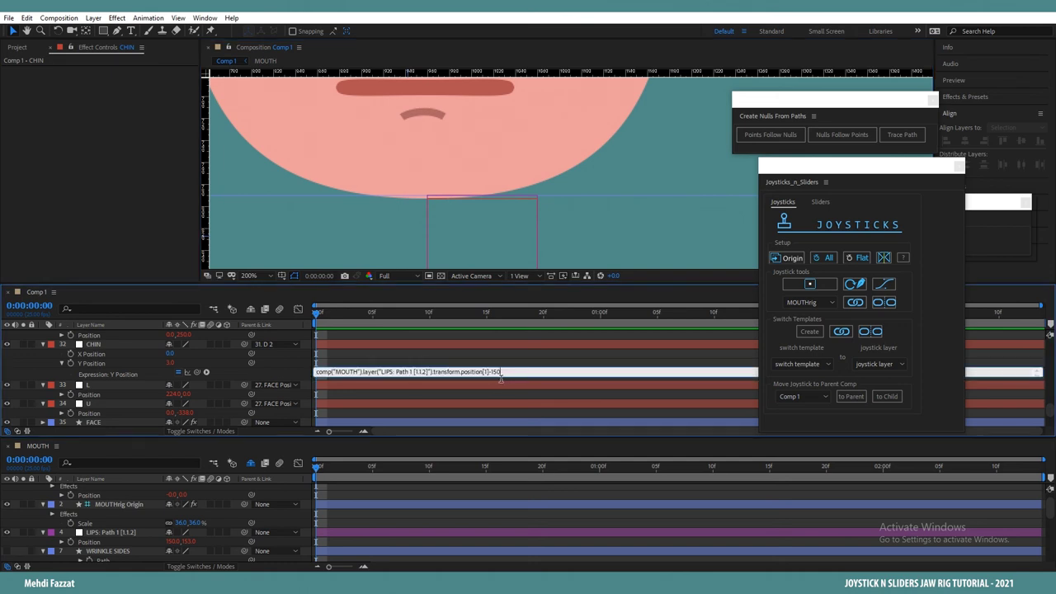
{"action": "type", "text": "5"}
{"action": "left_click", "coordinate": [287, 362]}
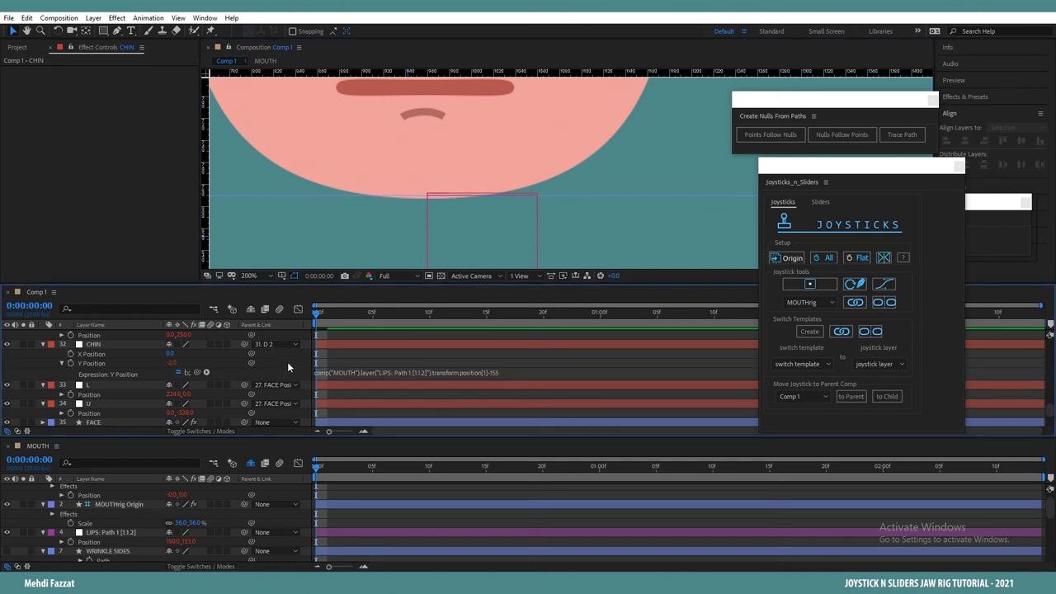
Step: Set the amount subtracted in CHIN's Y Position expression to 154 and remove the horizontal guide from Comp 1
{"action": "left_click", "coordinate": [490, 373]}
{"action": "left_click_drag", "start_coordinate": [496, 372], "coordinate": [500, 372]}
{"action": "type", "text": "4"}
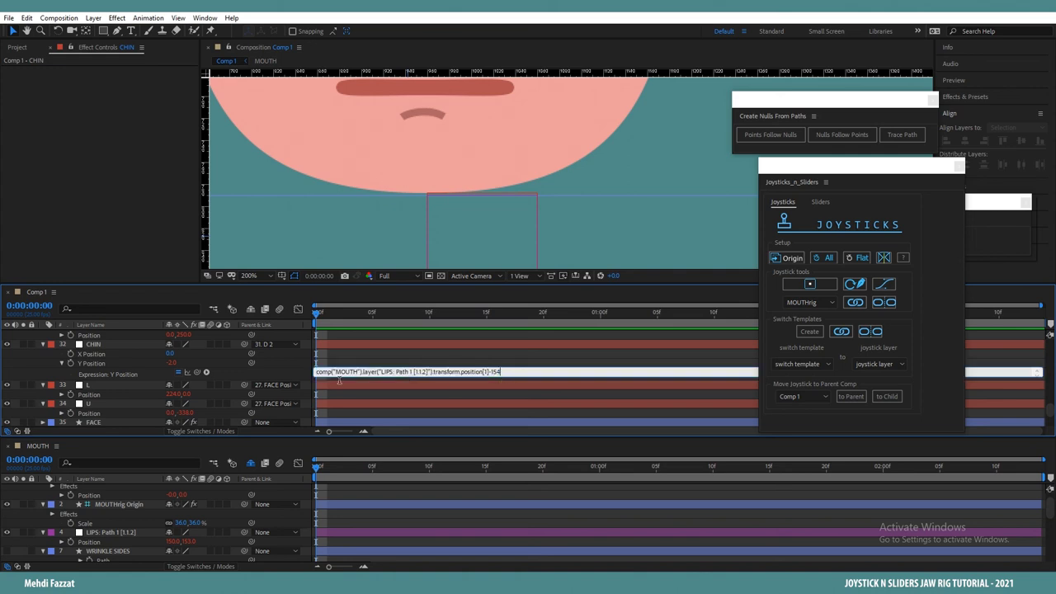
{"action": "left_click", "coordinate": [300, 366]}
{"action": "scroll", "coordinate": [497, 203], "scroll_direction": "down", "scroll_amount": 6}
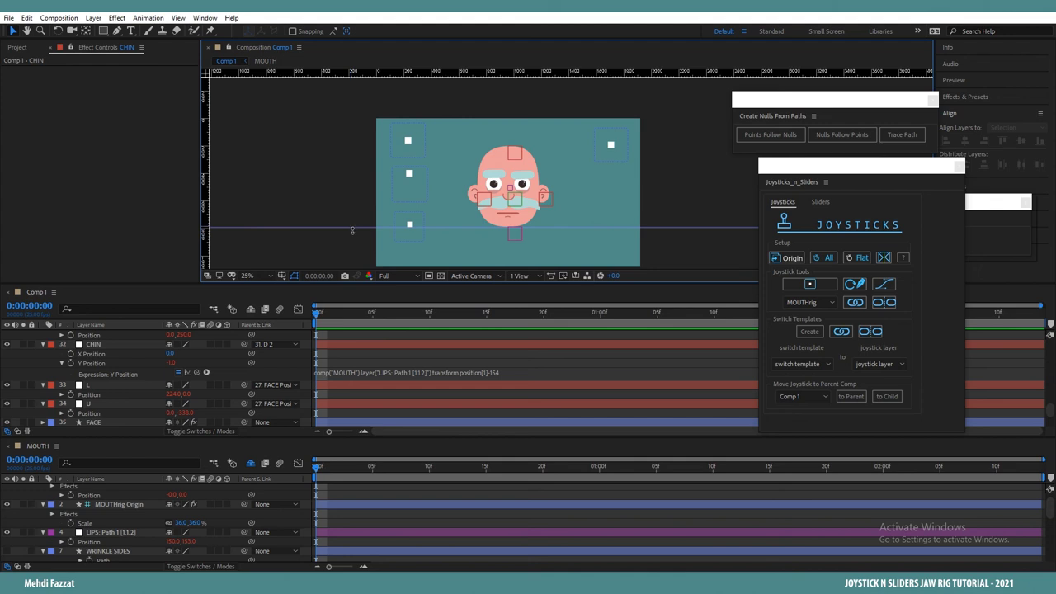
{"action": "left_click_drag", "start_coordinate": [352, 230], "coordinate": [370, 80]}
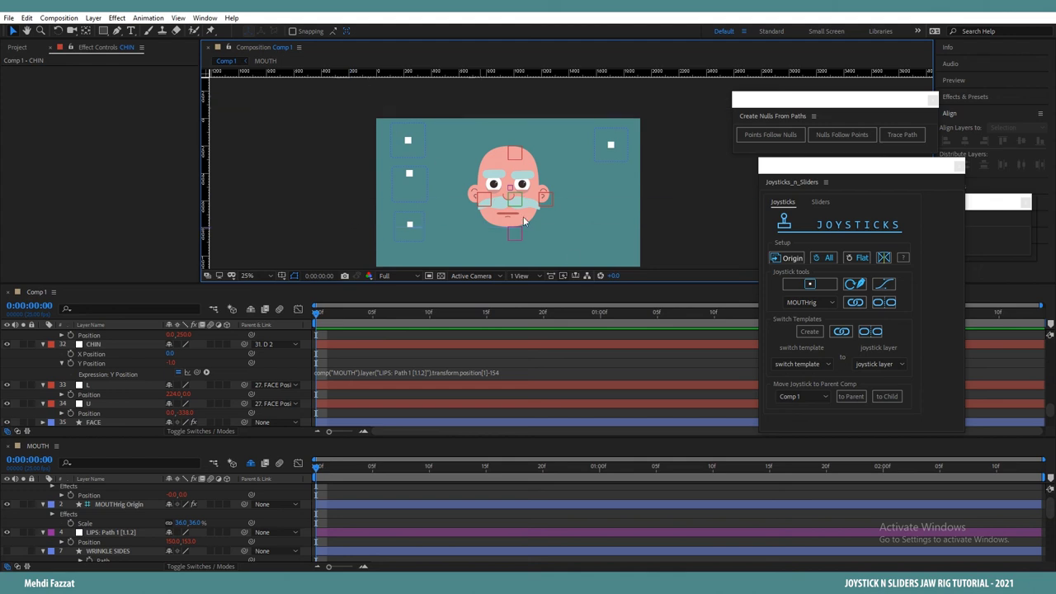
Step: Test the jaw link by moving the MOUTHrig joystick controller in Comp 1
{"action": "left_click_drag", "start_coordinate": [604, 195], "coordinate": [575, 168]}
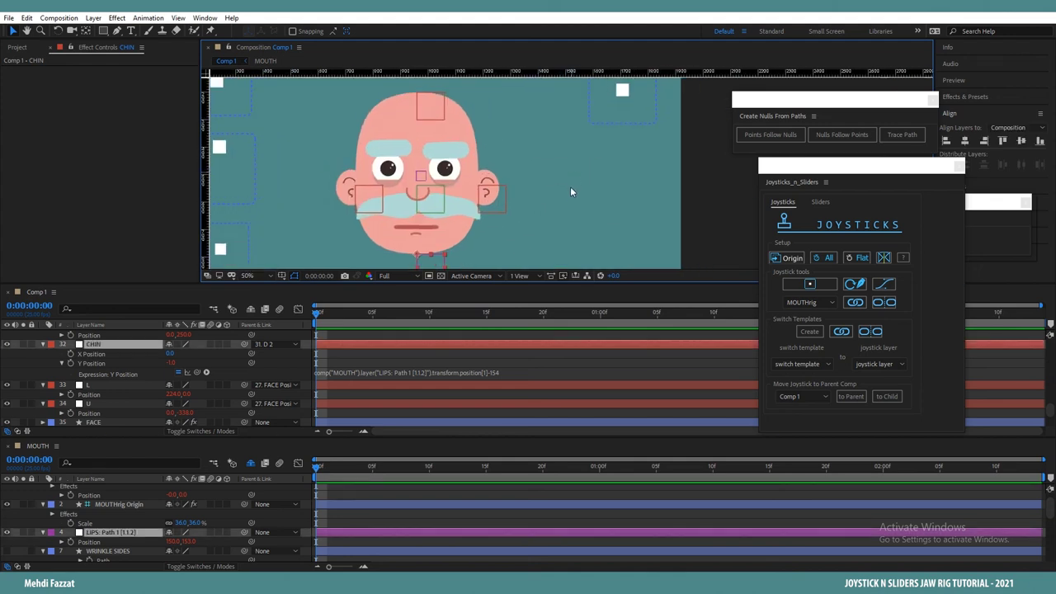
{"action": "scroll", "coordinate": [571, 192], "scroll_direction": "down", "scroll_amount": 2}
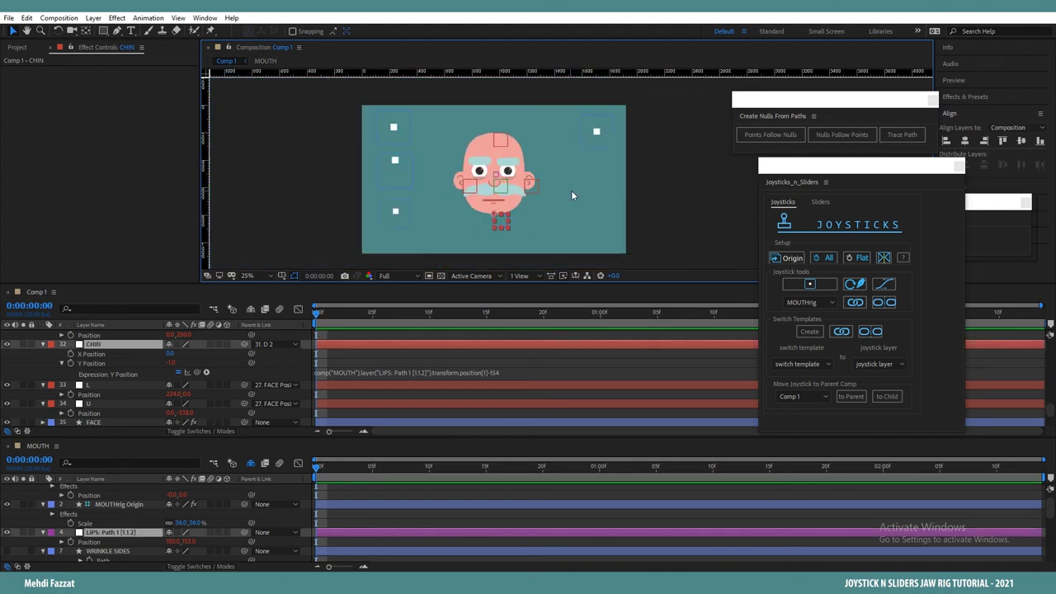
{"action": "mouse_move", "coordinate": [598, 134]}
{"action": "left_mouse_down"}
{"action": "mouse_move", "coordinate": [587, 131]}
{"action": "mouse_move", "coordinate": [604, 113]}
{"action": "mouse_move", "coordinate": [596, 160]}
{"action": "mouse_move", "coordinate": [605, 144]}
{"action": "mouse_move", "coordinate": [584, 120]}
{"action": "mouse_move", "coordinate": [594, 120]}
{"action": "mouse_move", "coordinate": [594, 158]}
{"action": "mouse_move", "coordinate": [606, 118]}
{"action": "mouse_move", "coordinate": [600, 136]}
{"action": "mouse_move", "coordinate": [589, 134]}
{"action": "mouse_move", "coordinate": [598, 136]}
{"action": "left_mouse_up"}
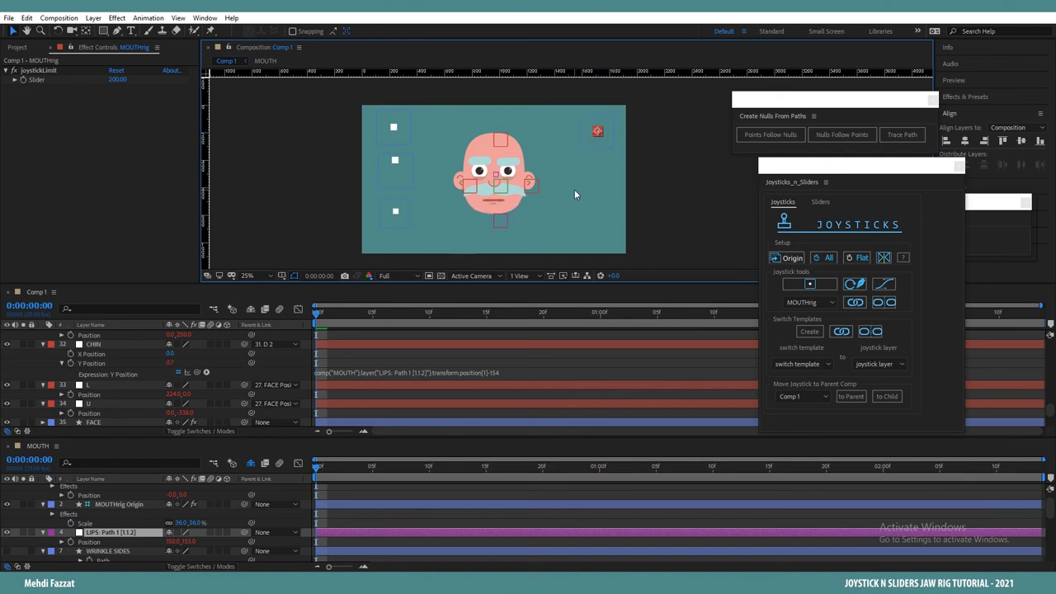
{"action": "scroll", "coordinate": [574, 196], "scroll_direction": "up", "scroll_amount": 2}
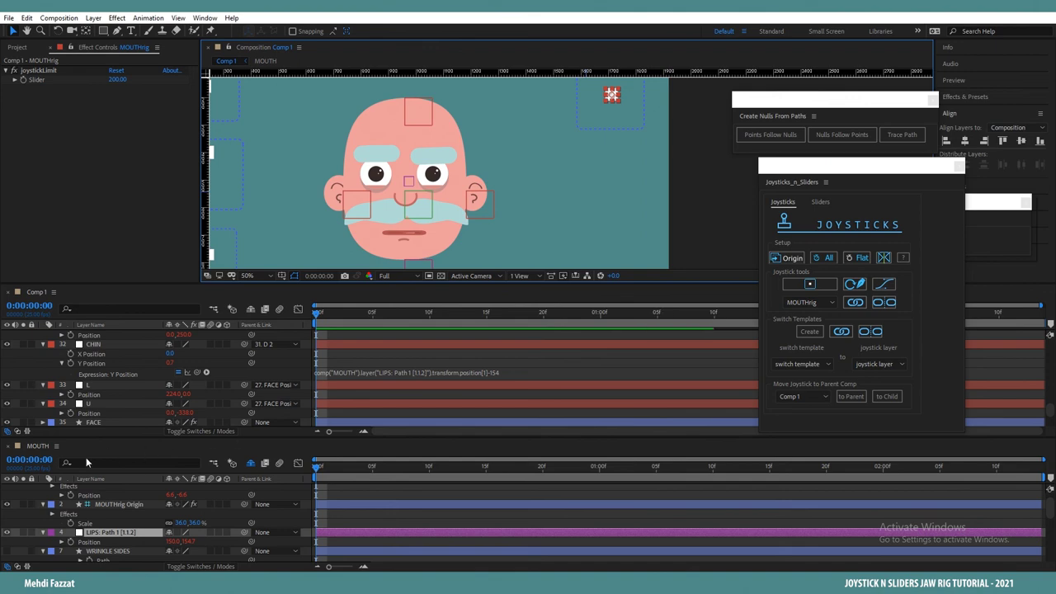
Step: Regroup the MOUTH timeline with the Comp 1 timeline, placing Comp 1 first
{"action": "left_click_drag", "start_coordinate": [30, 451], "coordinate": [81, 292]}
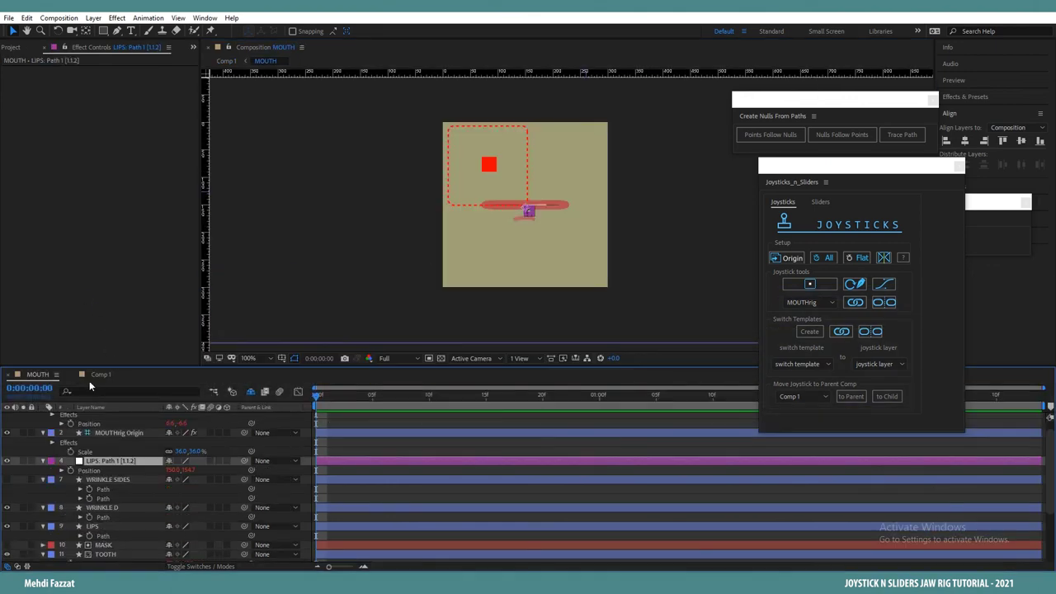
{"action": "left_click_drag", "start_coordinate": [18, 374], "coordinate": [102, 372]}
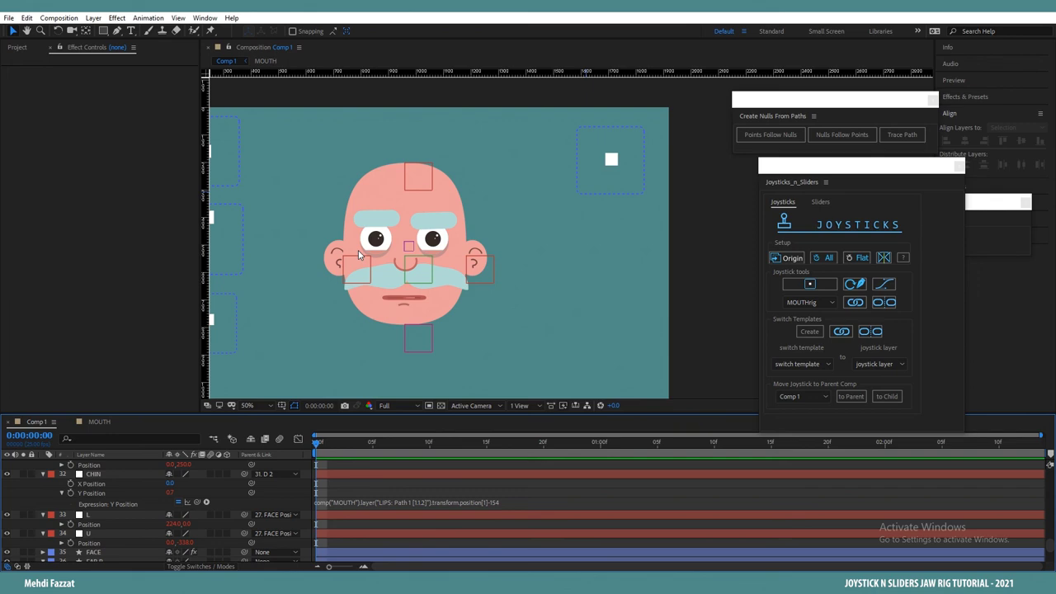
{"action": "left_click", "coordinate": [205, 18]}
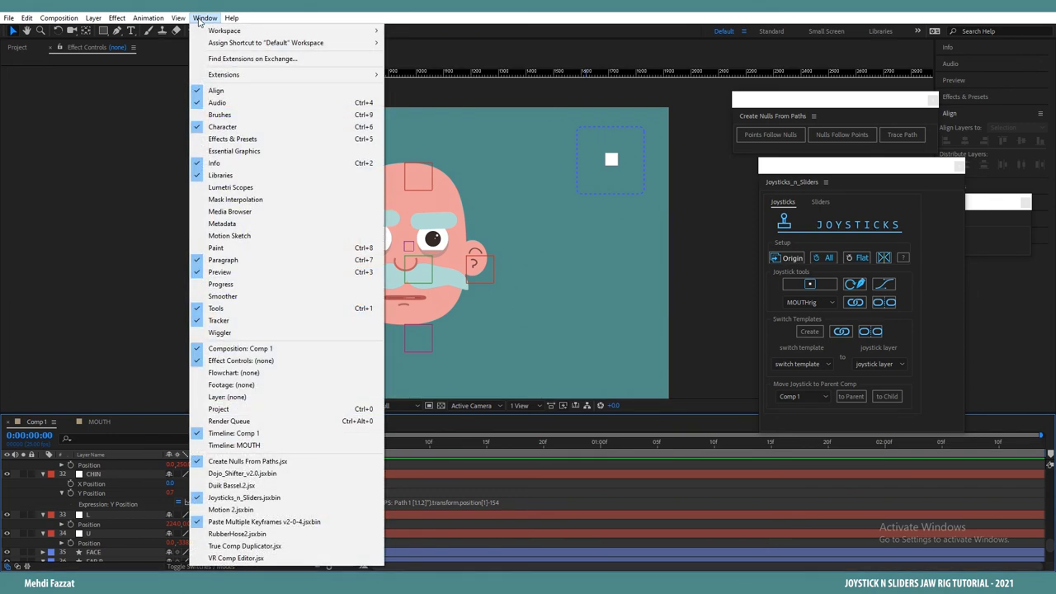
{"action": "mouse_move", "coordinate": [287, 31]}
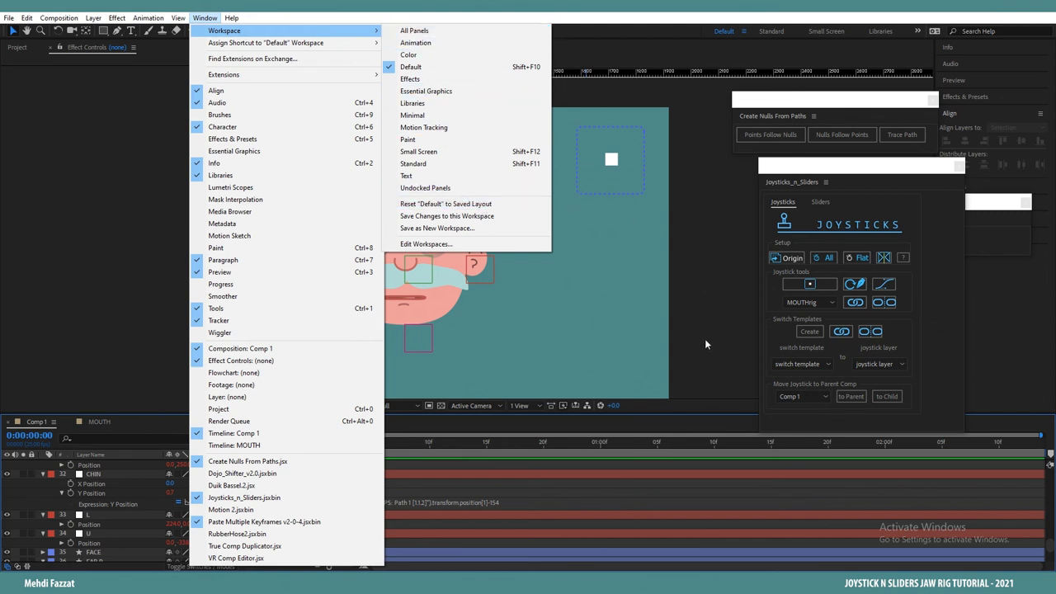
{"action": "left_click", "coordinate": [175, 16]}
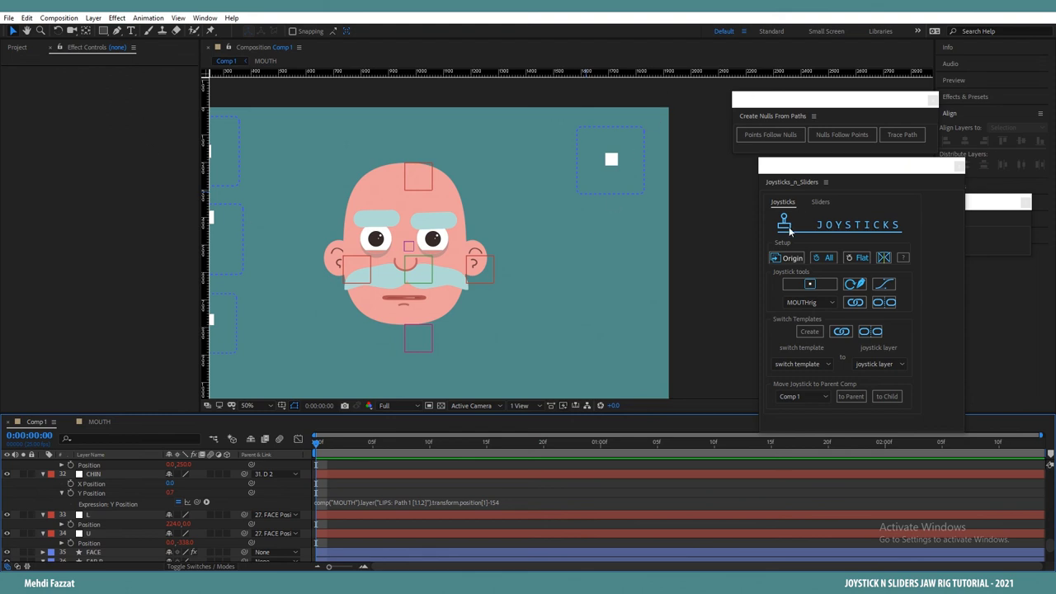
Step: Test the finished rig by moving the mouth, face, eyelid and eyebrow joysticks to different poses in Comp 1
{"action": "left_click_drag", "start_coordinate": [517, 271], "coordinate": [589, 262]}
{"action": "mouse_move", "coordinate": [679, 160]}
{"action": "left_mouse_down"}
{"action": "mouse_move", "coordinate": [667, 165]}
{"action": "mouse_move", "coordinate": [698, 110]}
{"action": "mouse_move", "coordinate": [680, 200]}
{"action": "mouse_move", "coordinate": [623, 146]}
{"action": "mouse_move", "coordinate": [676, 116]}
{"action": "mouse_move", "coordinate": [705, 166]}
{"action": "mouse_move", "coordinate": [678, 168]}
{"action": "left_mouse_up"}
{"action": "left_click_drag", "start_coordinate": [276, 142], "coordinate": [240, 149]}
{"action": "left_click_drag", "start_coordinate": [679, 168], "coordinate": [712, 158]}
{"action": "left_click_drag", "start_coordinate": [240, 149], "coordinate": [272, 178]}
{"action": "left_click_drag", "start_coordinate": [713, 157], "coordinate": [635, 133]}
{"action": "left_click", "coordinate": [274, 315]}
{"action": "left_click_drag", "start_coordinate": [275, 315], "coordinate": [269, 291]}
{"action": "left_click_drag", "start_coordinate": [279, 209], "coordinate": [305, 221]}
{"action": "left_click_drag", "start_coordinate": [273, 178], "coordinate": [293, 138]}
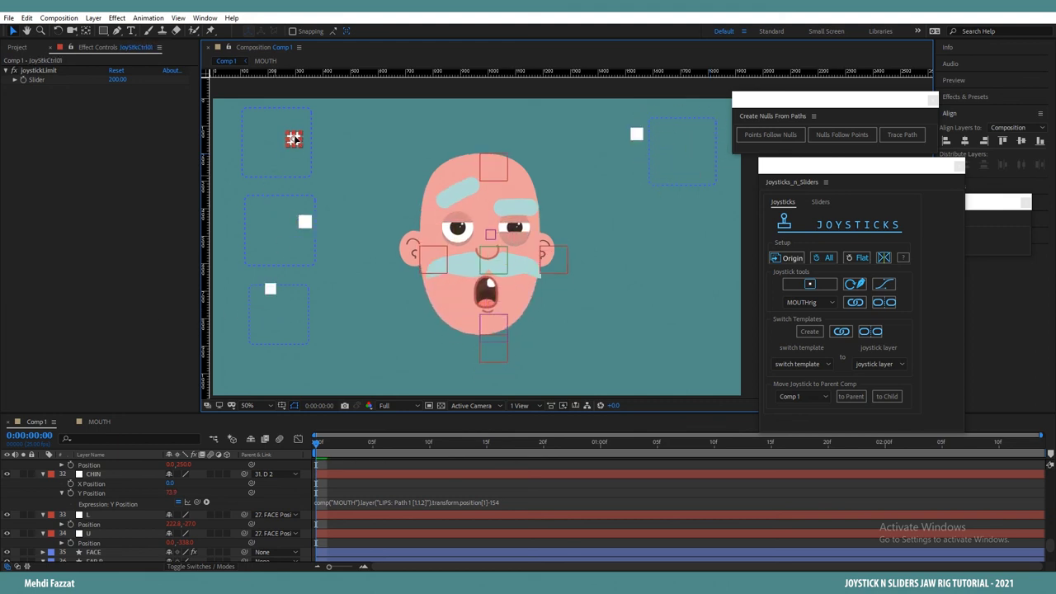
{"action": "left_click_drag", "start_coordinate": [636, 134], "coordinate": [696, 141]}
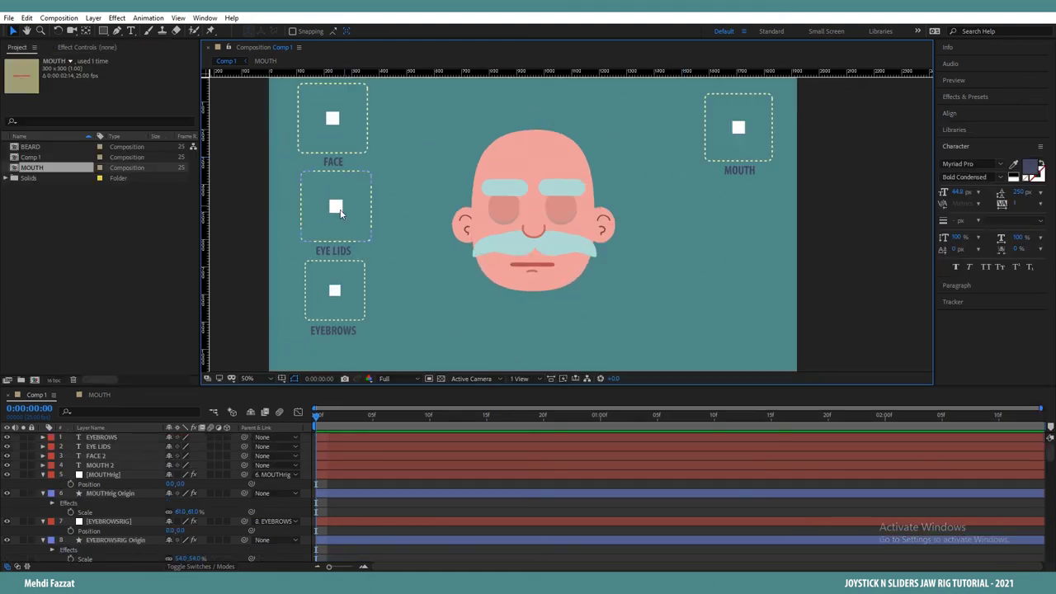
Step: Open the eyes with the EYE LIDS joystick, and add a null object above the PUPIL layers, positioned midway between the pupils
{"action": "left_click_drag", "start_coordinate": [334, 205], "coordinate": [328, 163]}
{"action": "scroll", "coordinate": [487, 221], "scroll_direction": "up", "scroll_amount": 1}
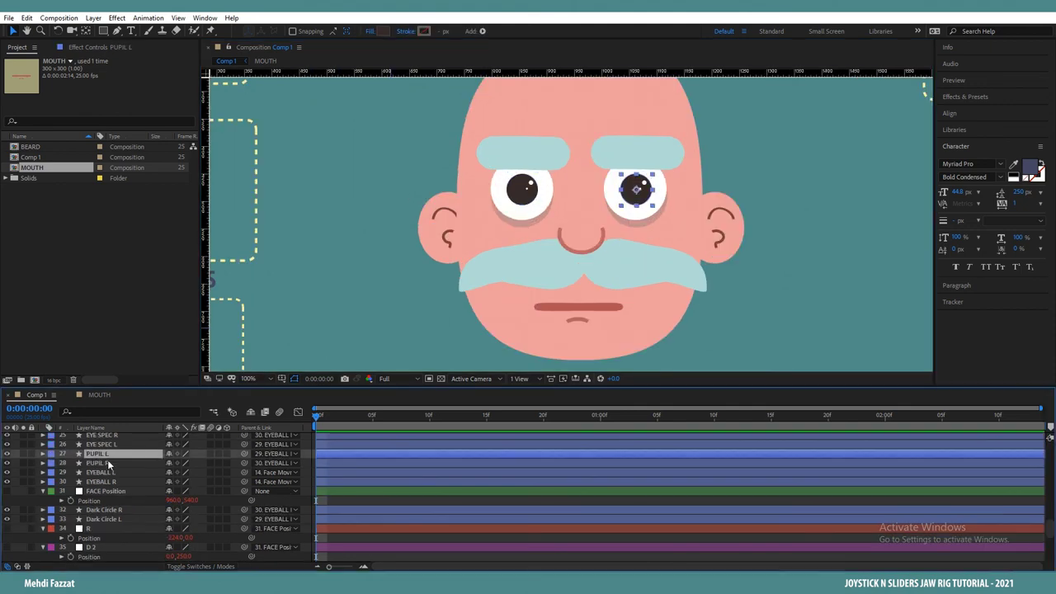
{"action": "left_click", "coordinate": [111, 462], "text": "shift"}
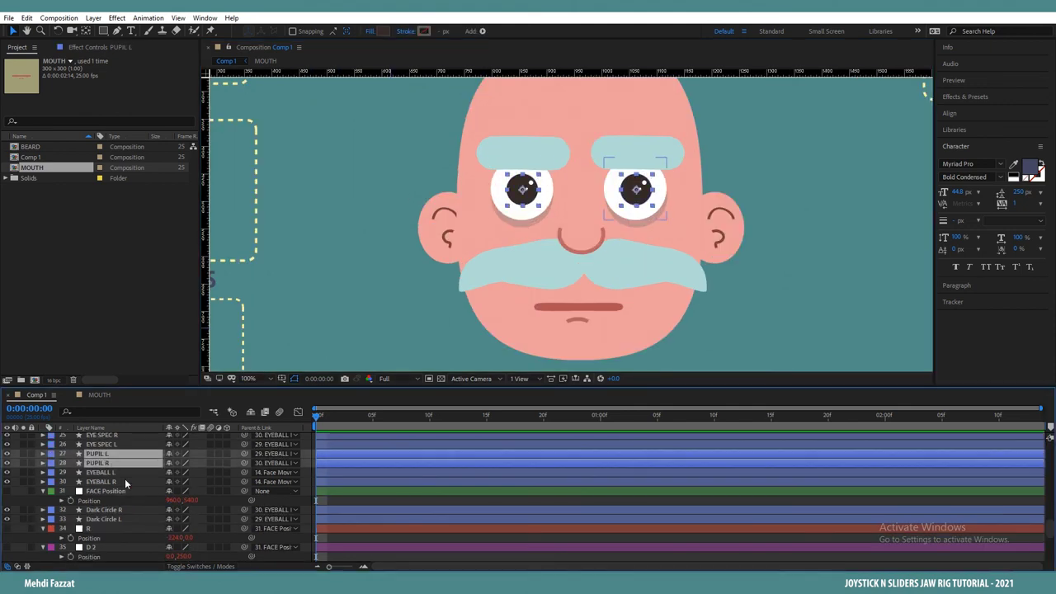
{"action": "right_click", "coordinate": [312, 446]}
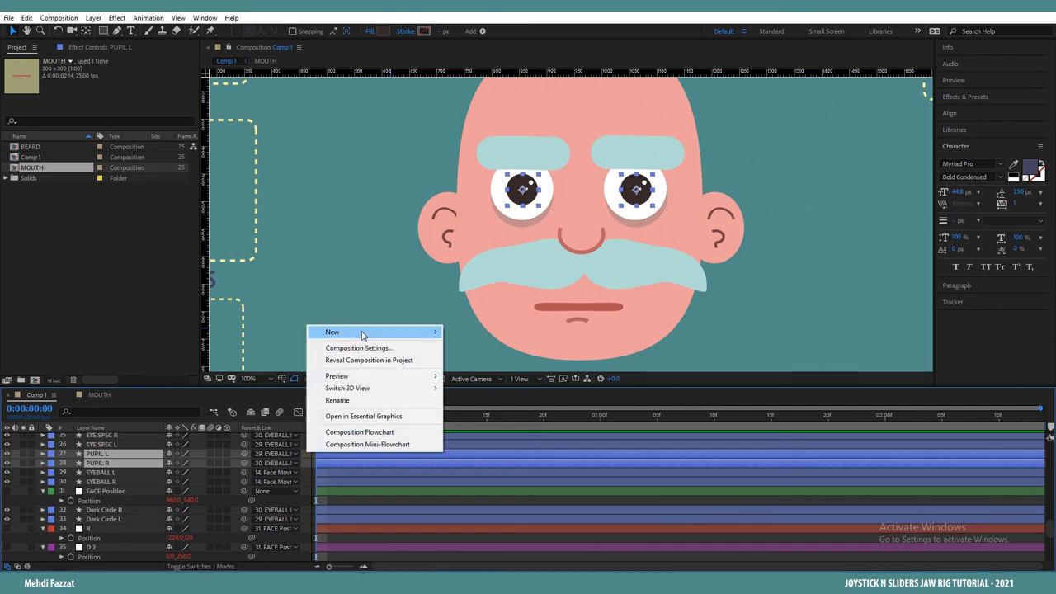
{"action": "mouse_move", "coordinate": [364, 334]}
{"action": "left_click", "coordinate": [486, 397]}
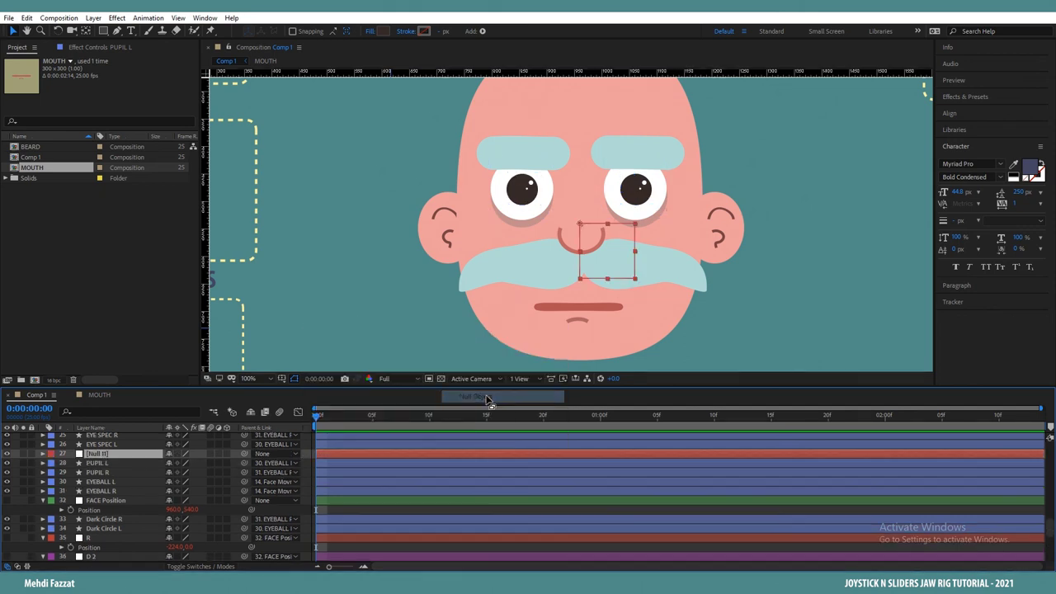
{"action": "left_click_drag", "start_coordinate": [580, 221], "coordinate": [578, 193]}
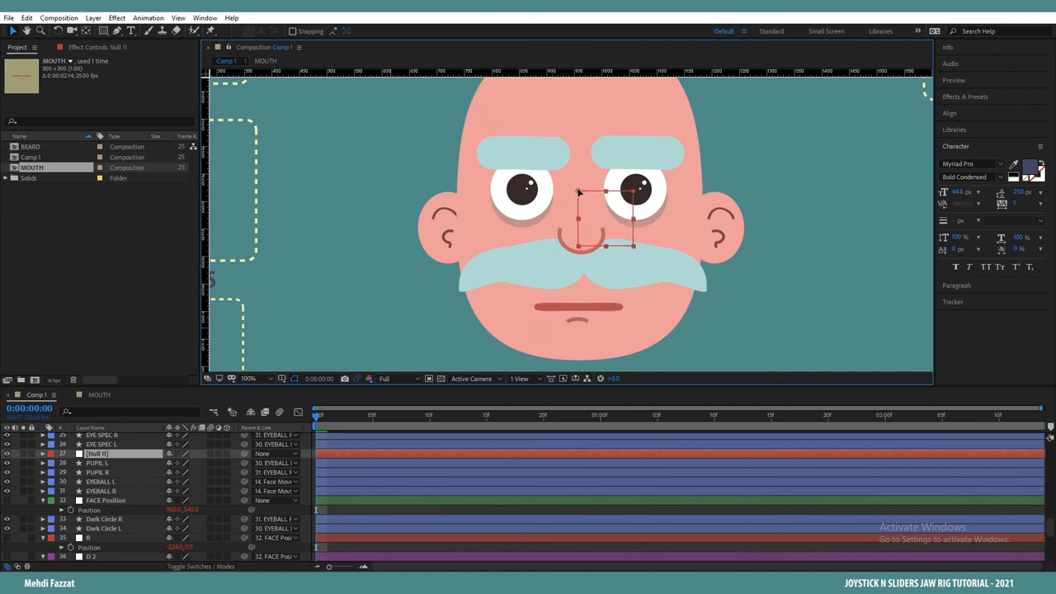
Step: Parent PUPIL L and PUPIL R to the new null, and parent that null to Face Movmnt NULL
{"action": "left_click", "coordinate": [103, 463]}
{"action": "left_click", "coordinate": [114, 471], "text": "ctrl"}
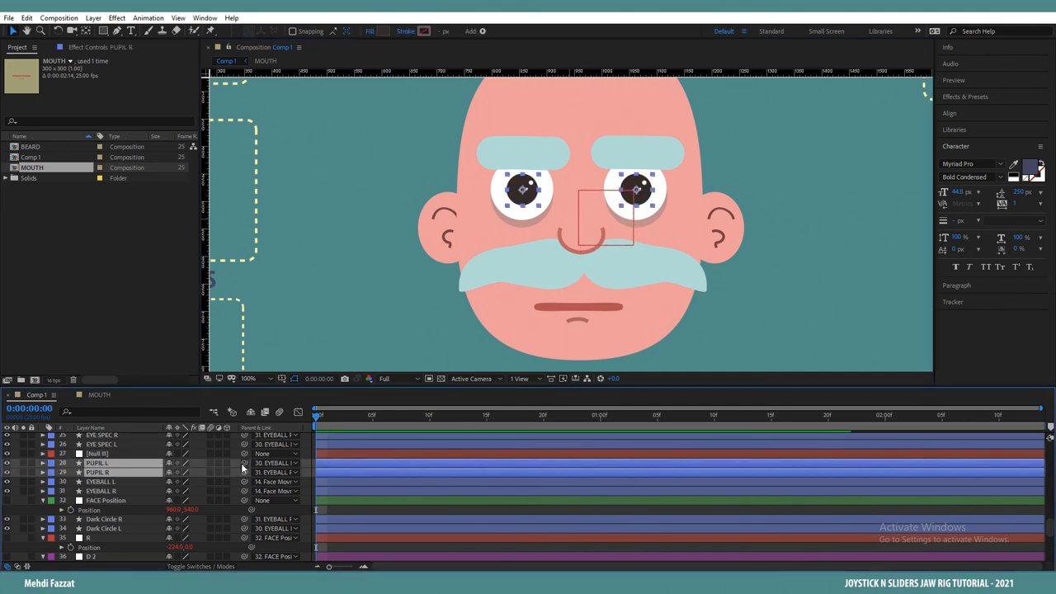
{"action": "left_click_drag", "start_coordinate": [244, 462], "coordinate": [98, 457]}
{"action": "left_click", "coordinate": [99, 456]}
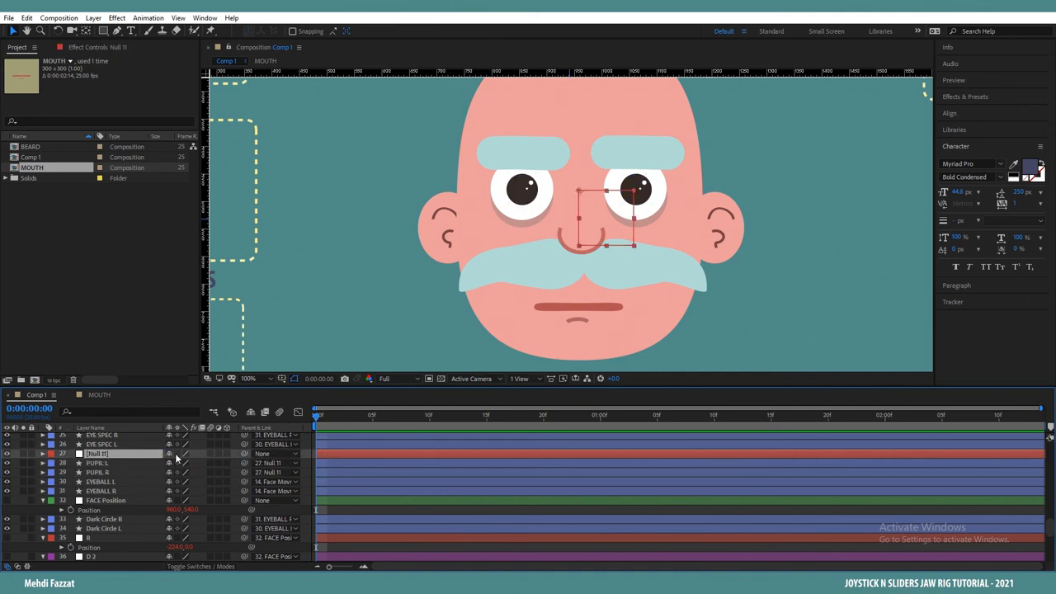
{"action": "left_click", "coordinate": [263, 453]}
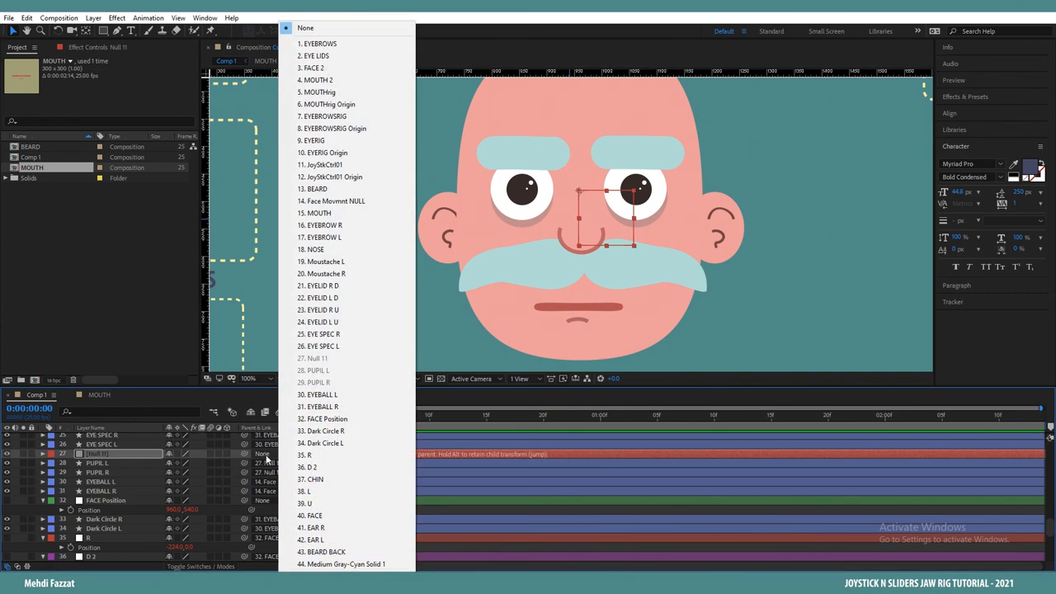
{"action": "left_click", "coordinate": [345, 206]}
Step: Lower the EYE LIDS joystick to partly close the lids, and test the head movement with the FACE joystick
{"action": "scroll", "coordinate": [363, 248], "scroll_direction": "down", "scroll_amount": 3}
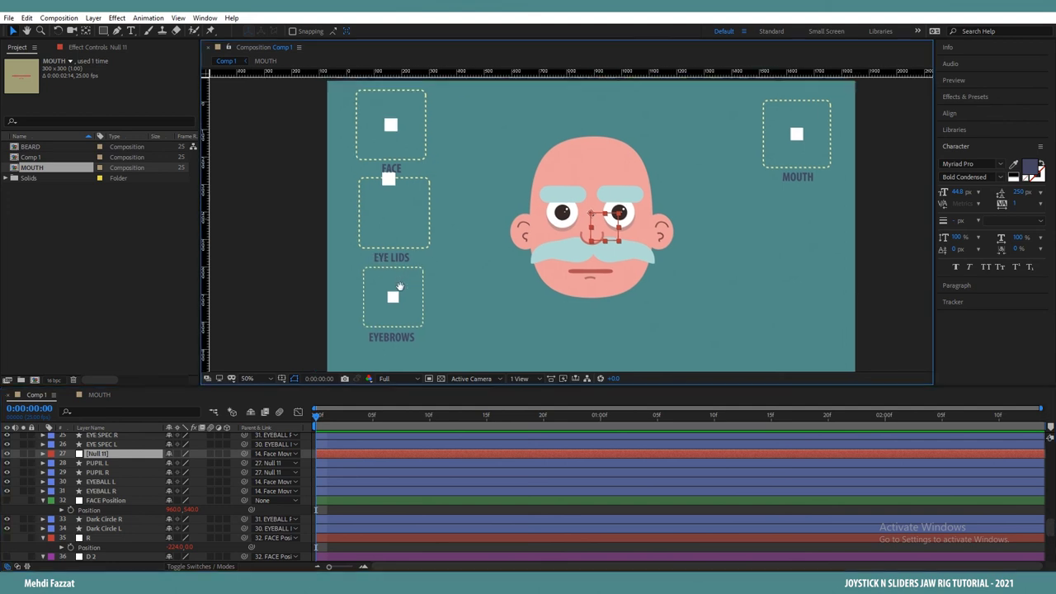
{"action": "key", "text": "v"}
{"action": "left_click_drag", "start_coordinate": [406, 215], "coordinate": [409, 233]}
{"action": "mouse_move", "coordinate": [414, 165]}
{"action": "left_mouse_down"}
{"action": "mouse_move", "coordinate": [384, 165]}
{"action": "mouse_move", "coordinate": [449, 167]}
{"action": "mouse_move", "coordinate": [461, 130]}
{"action": "mouse_move", "coordinate": [353, 198]}
{"action": "mouse_move", "coordinate": [403, 156]}
{"action": "mouse_move", "coordinate": [420, 163]}
{"action": "mouse_move", "coordinate": [408, 159]}
{"action": "left_mouse_up"}
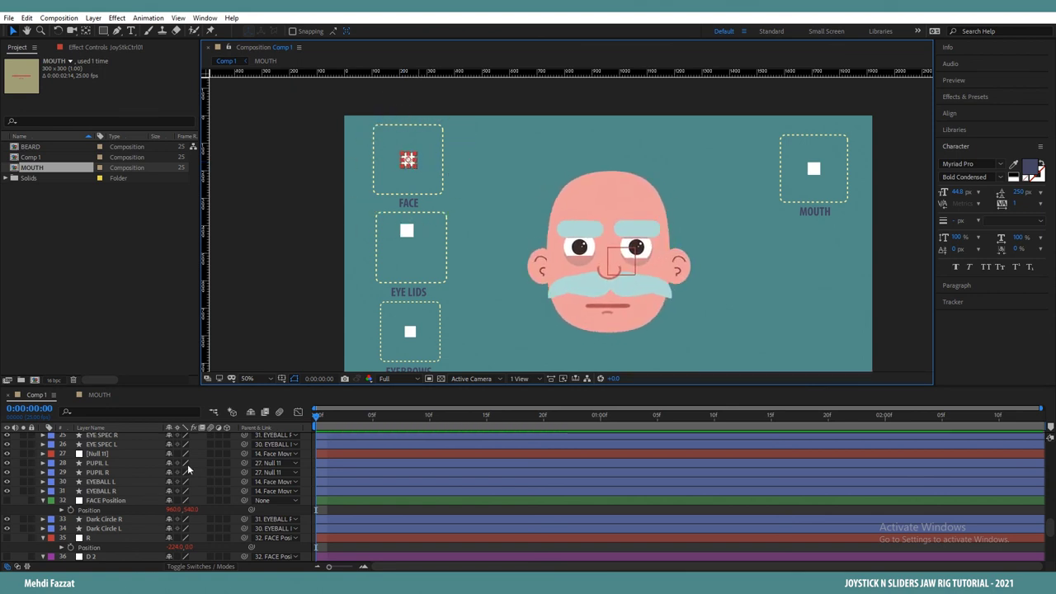
Step: Test the shared pupil movement by moving the new null between the eyes
{"action": "left_click", "coordinate": [611, 254]}
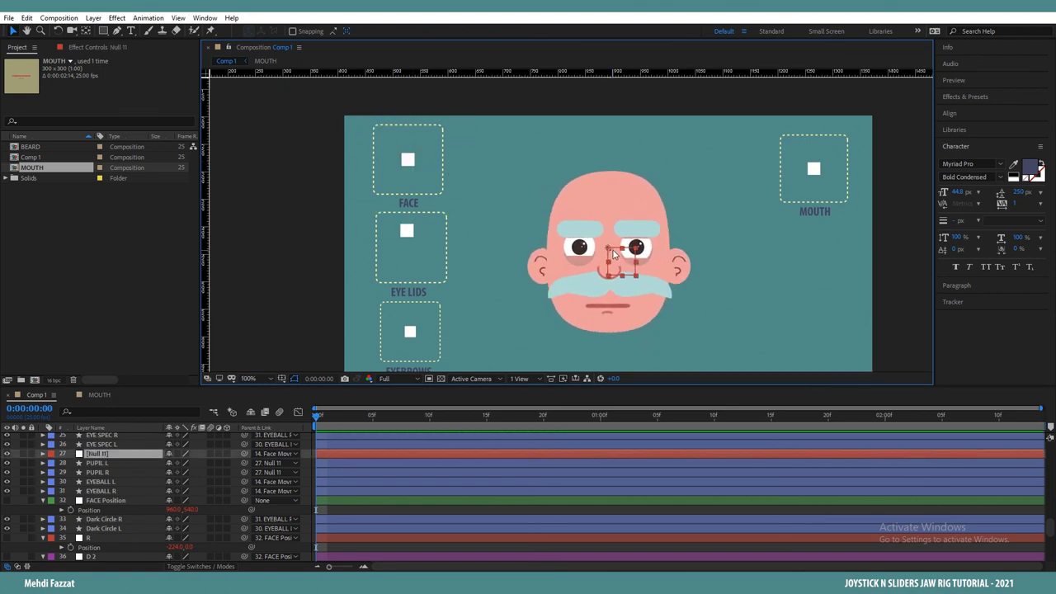
{"action": "scroll", "coordinate": [614, 257], "scroll_direction": "up", "scroll_amount": 2}
{"action": "mouse_move", "coordinate": [636, 276]}
{"action": "left_mouse_down"}
{"action": "mouse_move", "coordinate": [628, 280]}
{"action": "mouse_move", "coordinate": [643, 257]}
{"action": "mouse_move", "coordinate": [678, 260]}
{"action": "mouse_move", "coordinate": [648, 281]}
{"action": "mouse_move", "coordinate": [603, 270]}
{"action": "mouse_move", "coordinate": [611, 263]}
{"action": "mouse_move", "coordinate": [631, 272]}
{"action": "mouse_move", "coordinate": [625, 265]}
{"action": "left_mouse_up"}
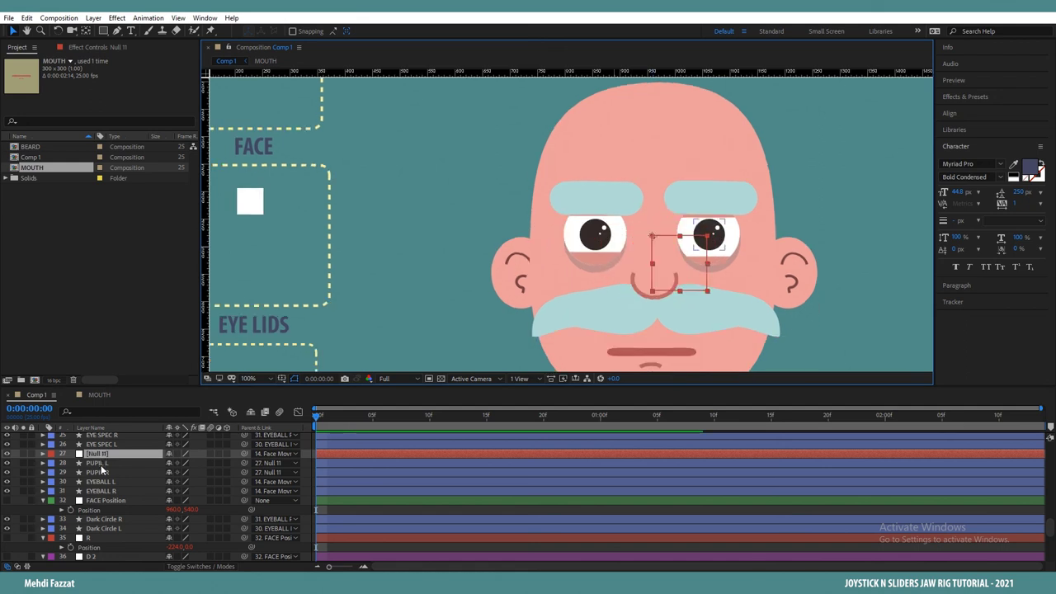
Step: Apply the Set Matte effect to PUPIL L and take its matte from the EYEBALL L layer
{"action": "left_click", "coordinate": [97, 463]}
{"action": "left_click", "coordinate": [98, 48]}
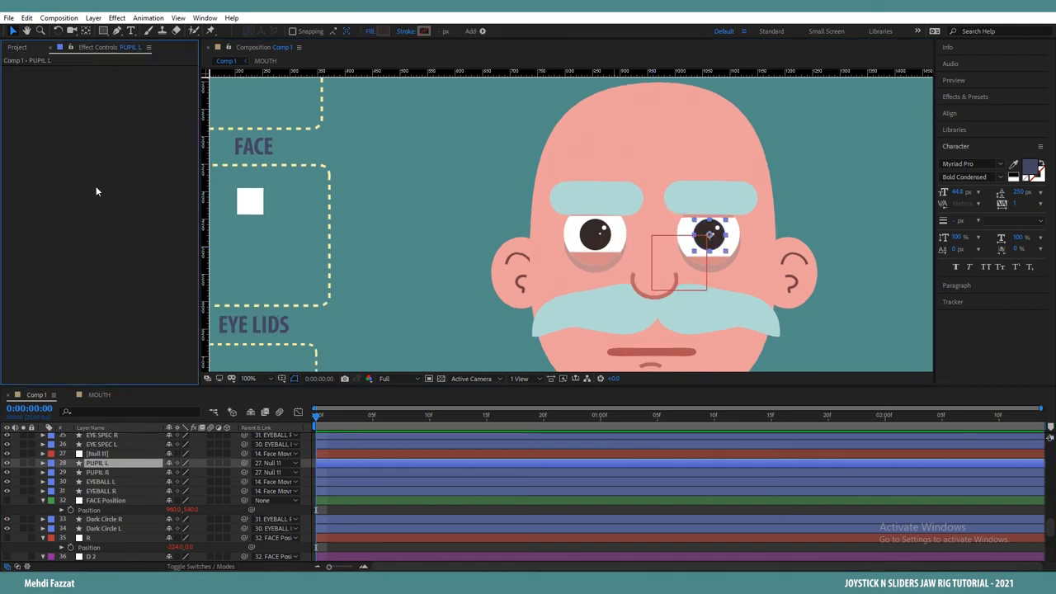
{"action": "left_click", "coordinate": [117, 17]}
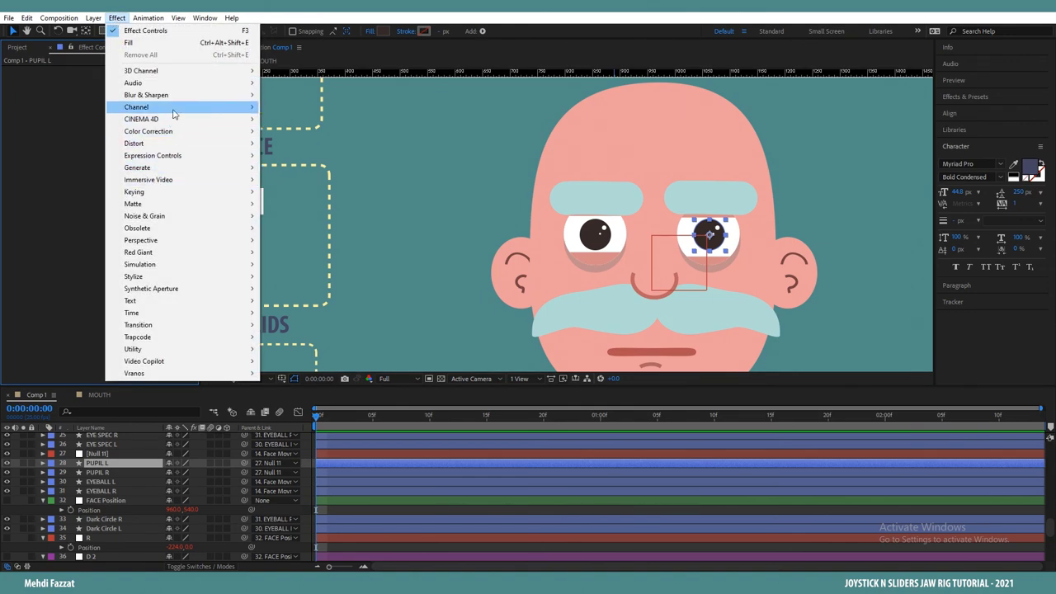
{"action": "mouse_move", "coordinate": [174, 114]}
{"action": "left_click", "coordinate": [304, 229]}
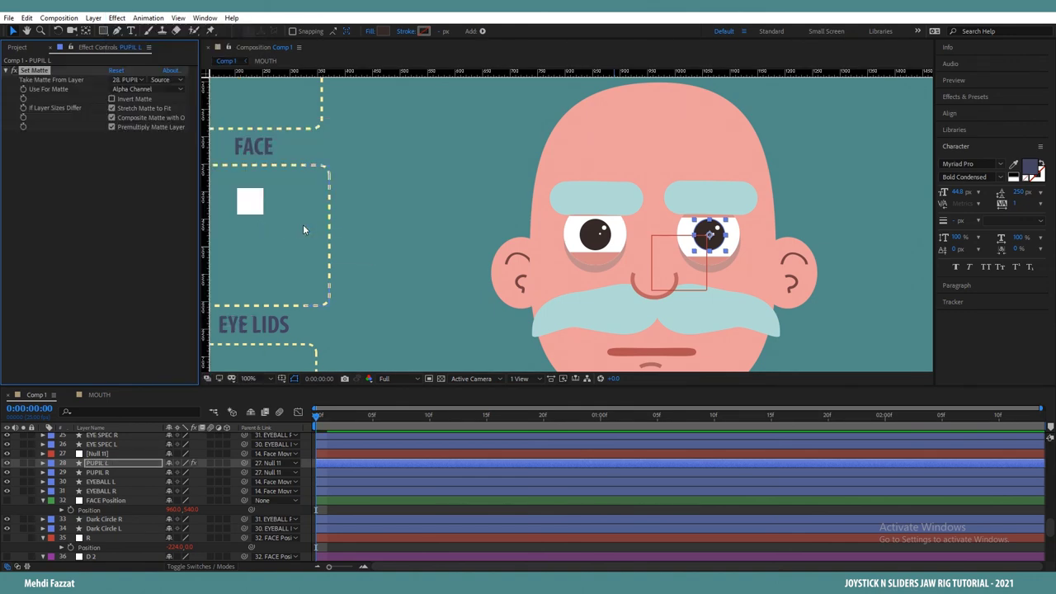
{"action": "left_click", "coordinate": [132, 79]}
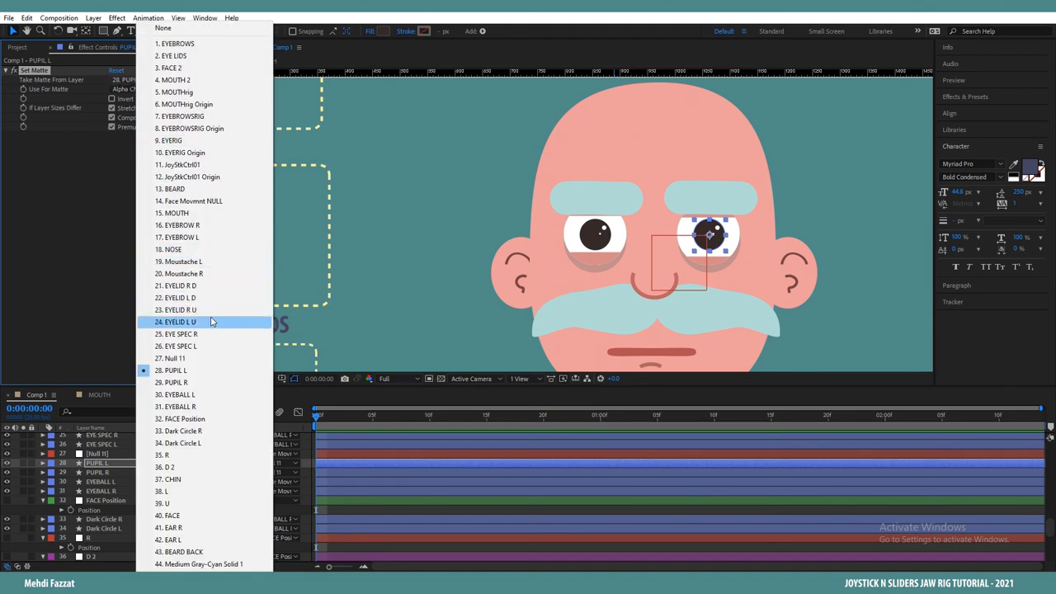
{"action": "left_click", "coordinate": [205, 394]}
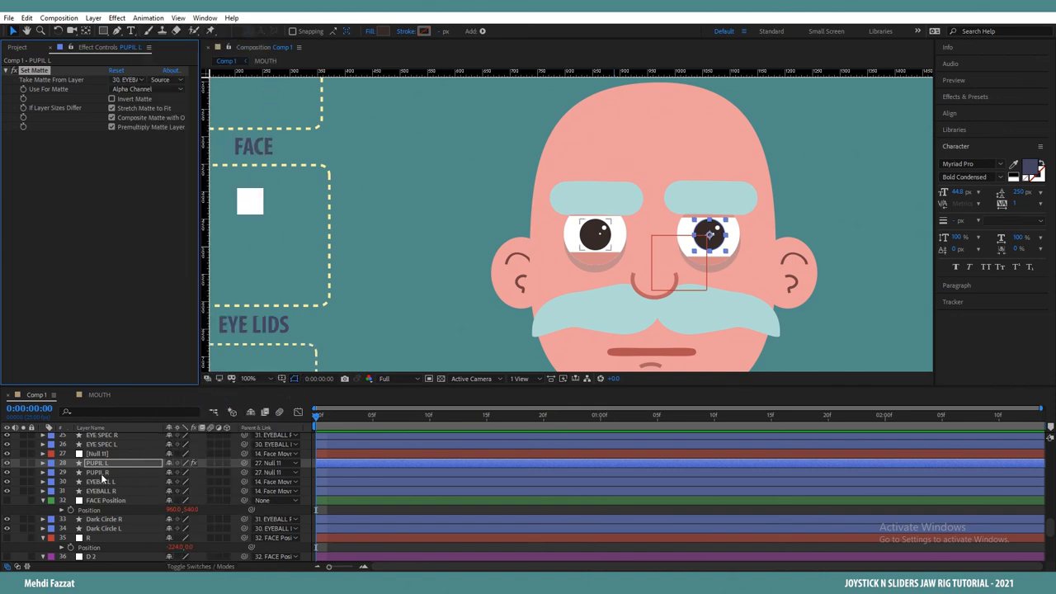
Step: Apply the Set Matte effect to PUPIL R and take its matte from the EYEBALL R layer
{"action": "left_click", "coordinate": [99, 473]}
{"action": "left_click", "coordinate": [116, 17]}
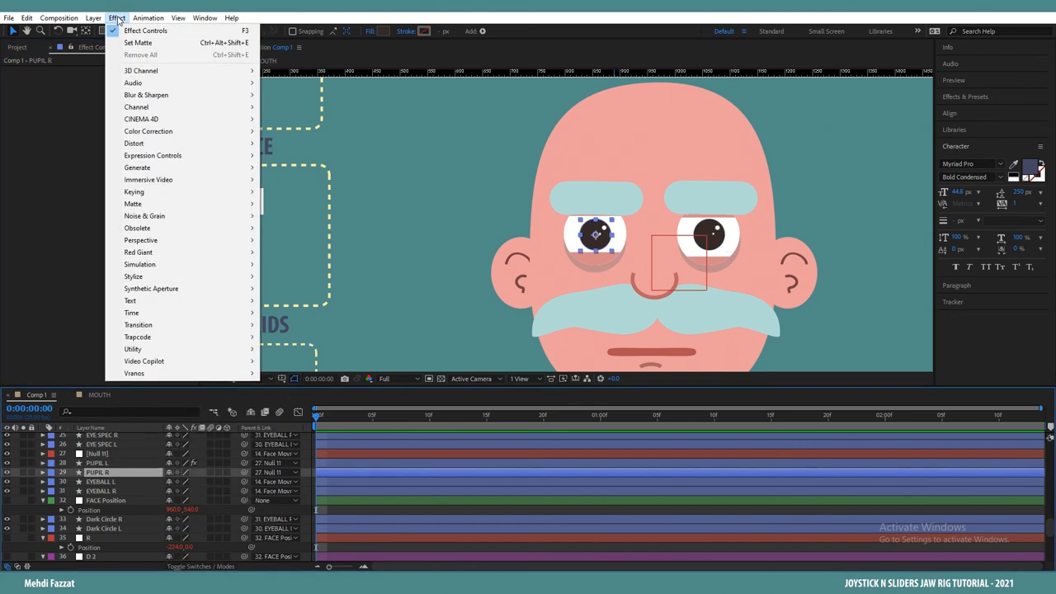
{"action": "mouse_move", "coordinate": [164, 108]}
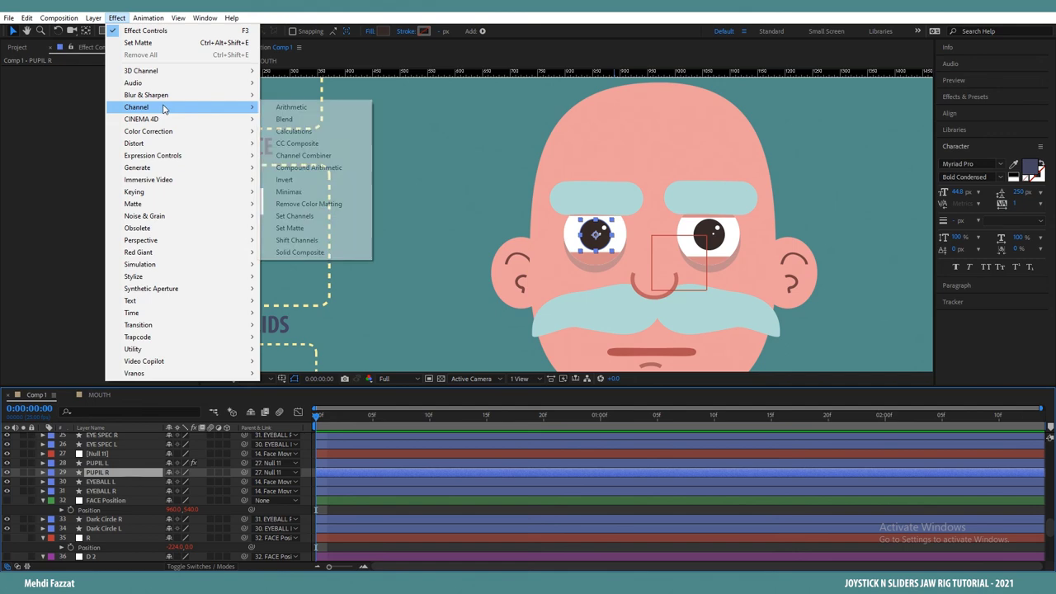
{"action": "left_click", "coordinate": [290, 227]}
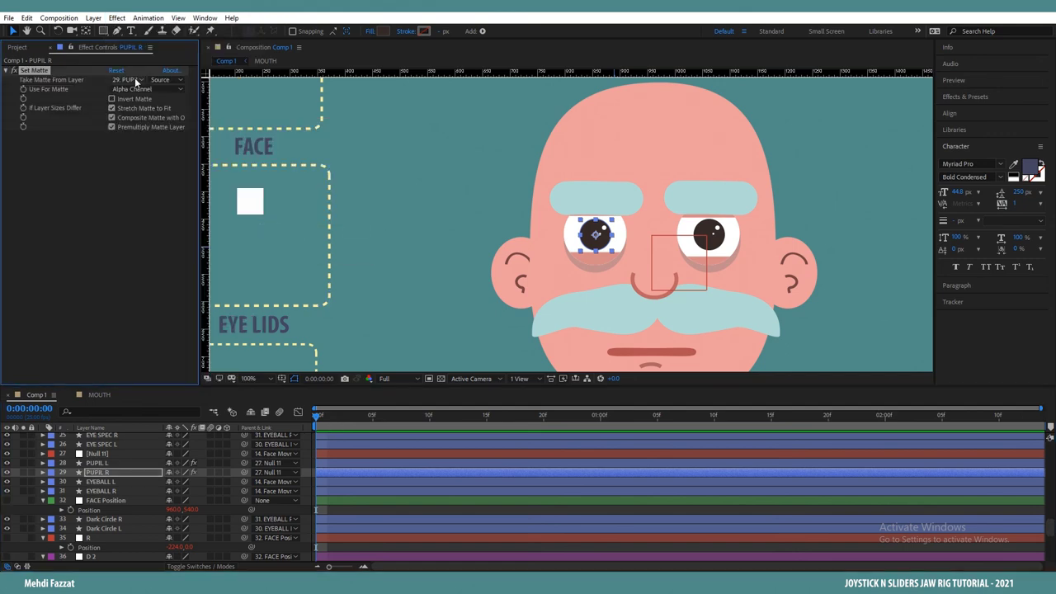
{"action": "left_click", "coordinate": [134, 80]}
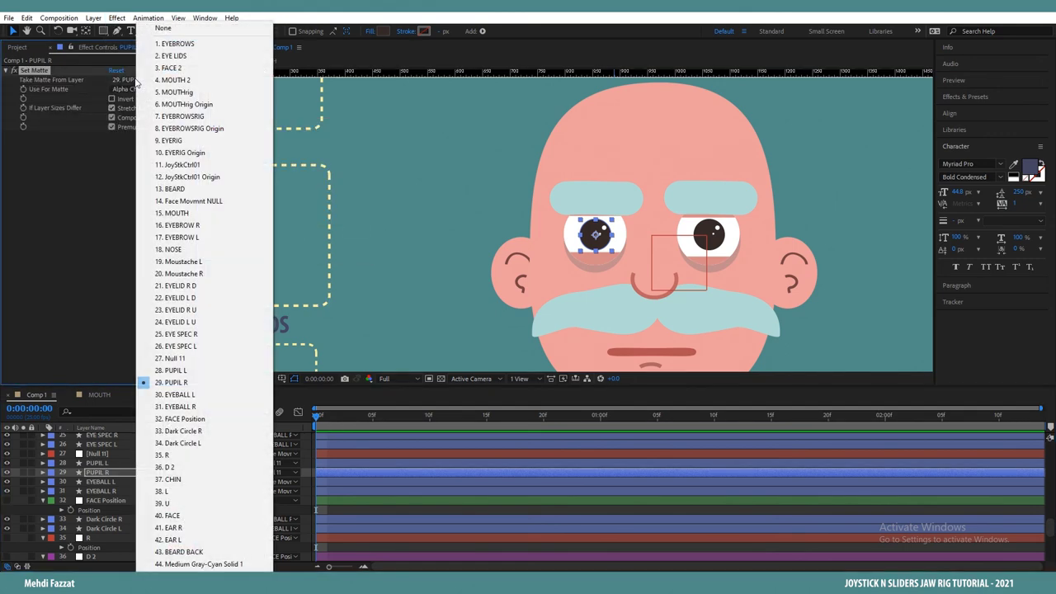
{"action": "left_click", "coordinate": [195, 407]}
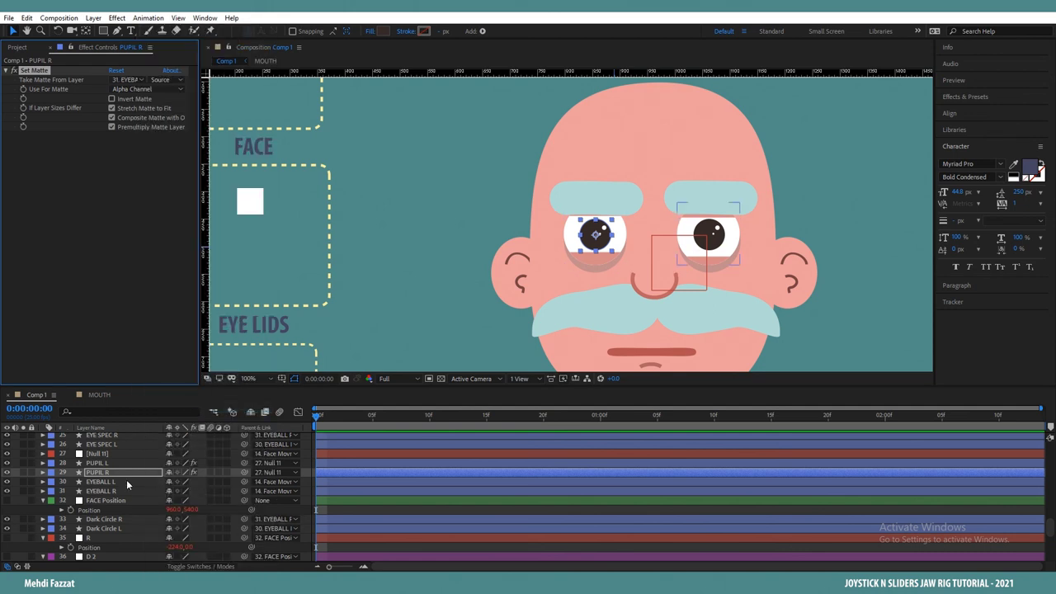
Step: Move the pupils' shared null around between the eyes to test that both pupils stay masked inside the eyeballs
{"action": "left_click", "coordinate": [107, 454]}
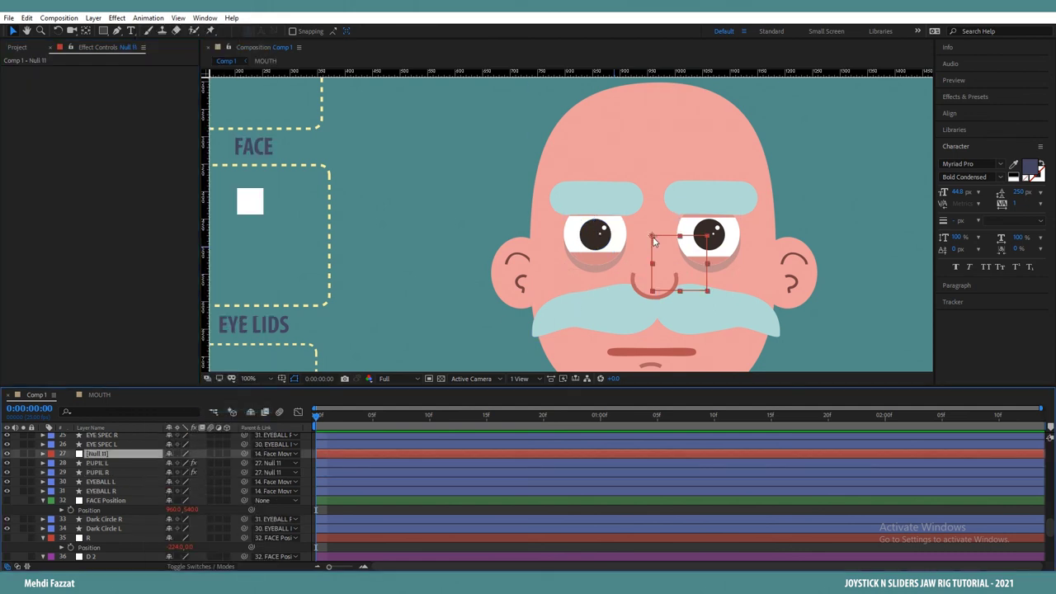
{"action": "mouse_move", "coordinate": [654, 240]}
{"action": "left_mouse_down"}
{"action": "mouse_move", "coordinate": [664, 240]}
{"action": "mouse_move", "coordinate": [626, 241]}
{"action": "mouse_move", "coordinate": [690, 238]}
{"action": "mouse_move", "coordinate": [634, 234]}
{"action": "mouse_move", "coordinate": [658, 232]}
{"action": "left_mouse_up"}
{"action": "key", "text": "comma"}
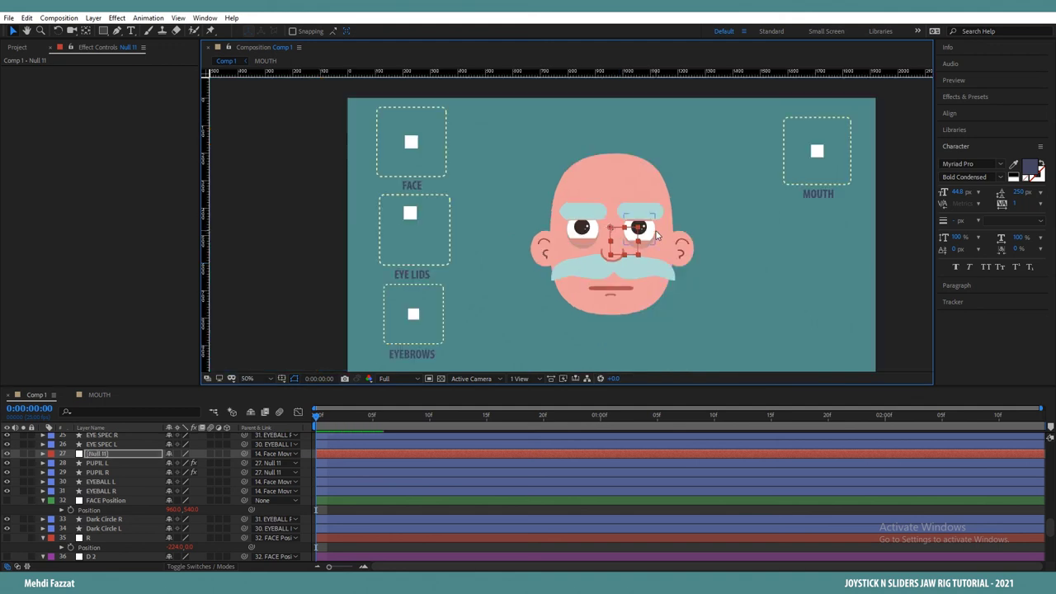